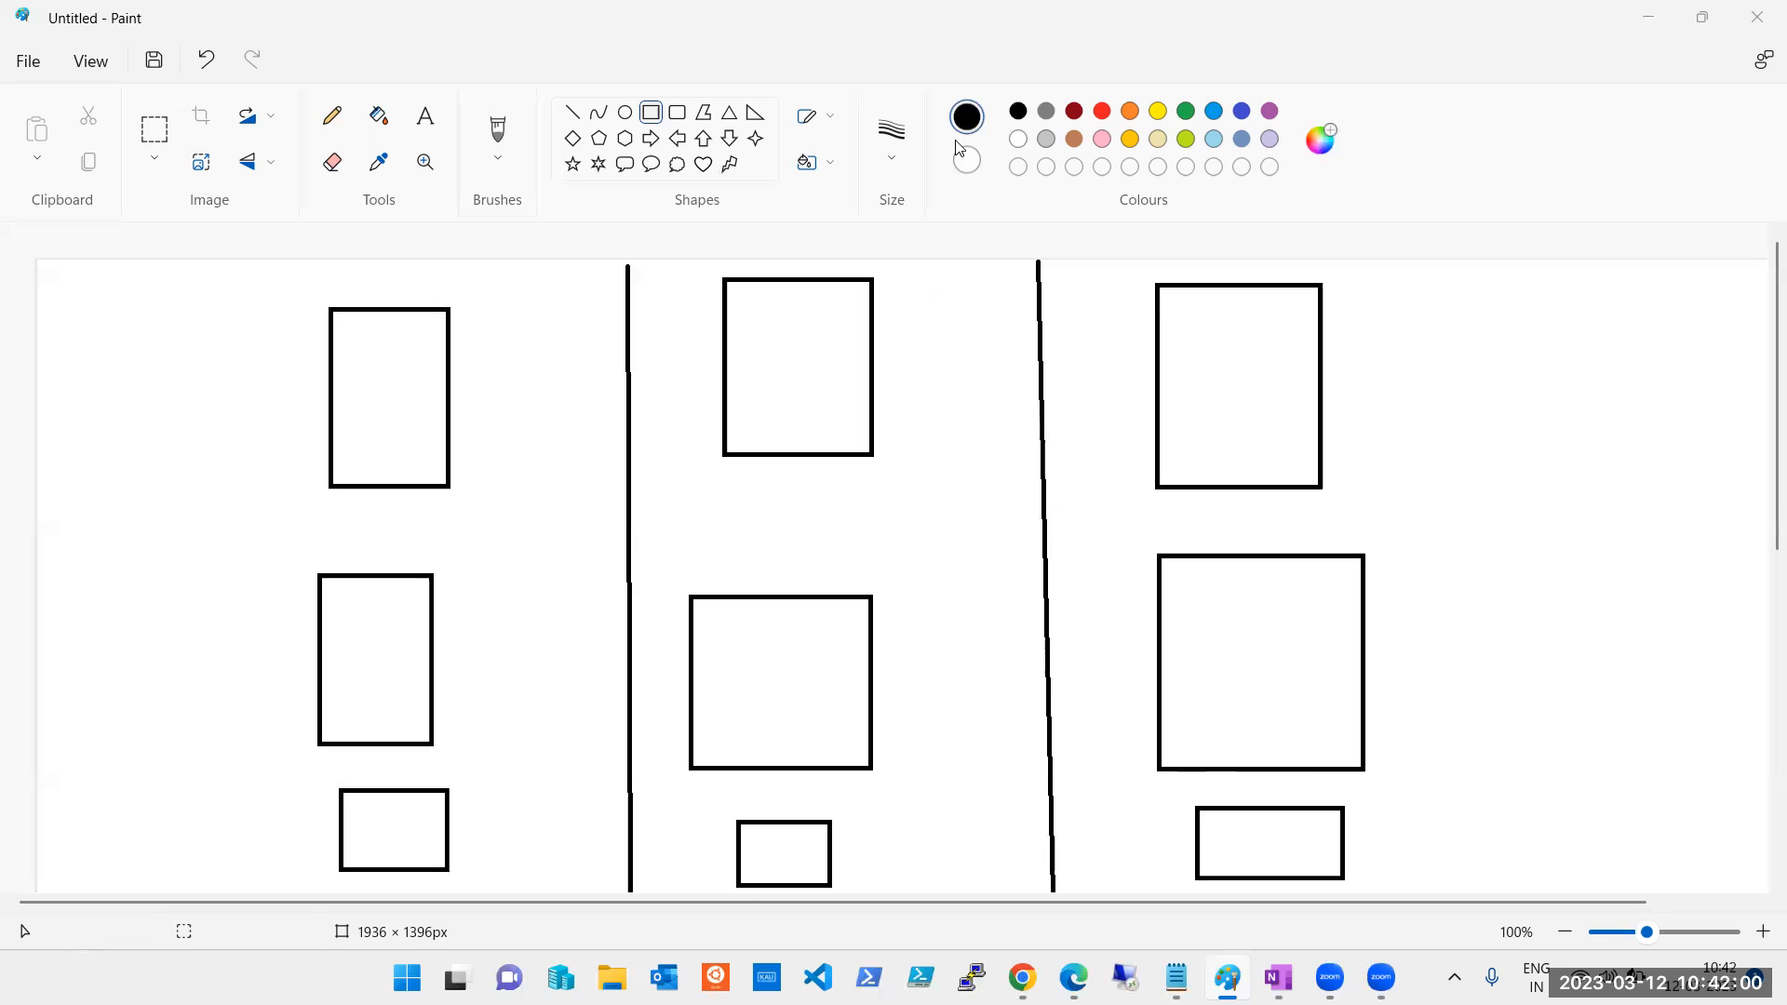
Mark the upper-left and lower-right rectangles with freehand brush ticks, checking the scale-in policy in Chrome's Azure portal before returning to Paint
left_click(497, 131)
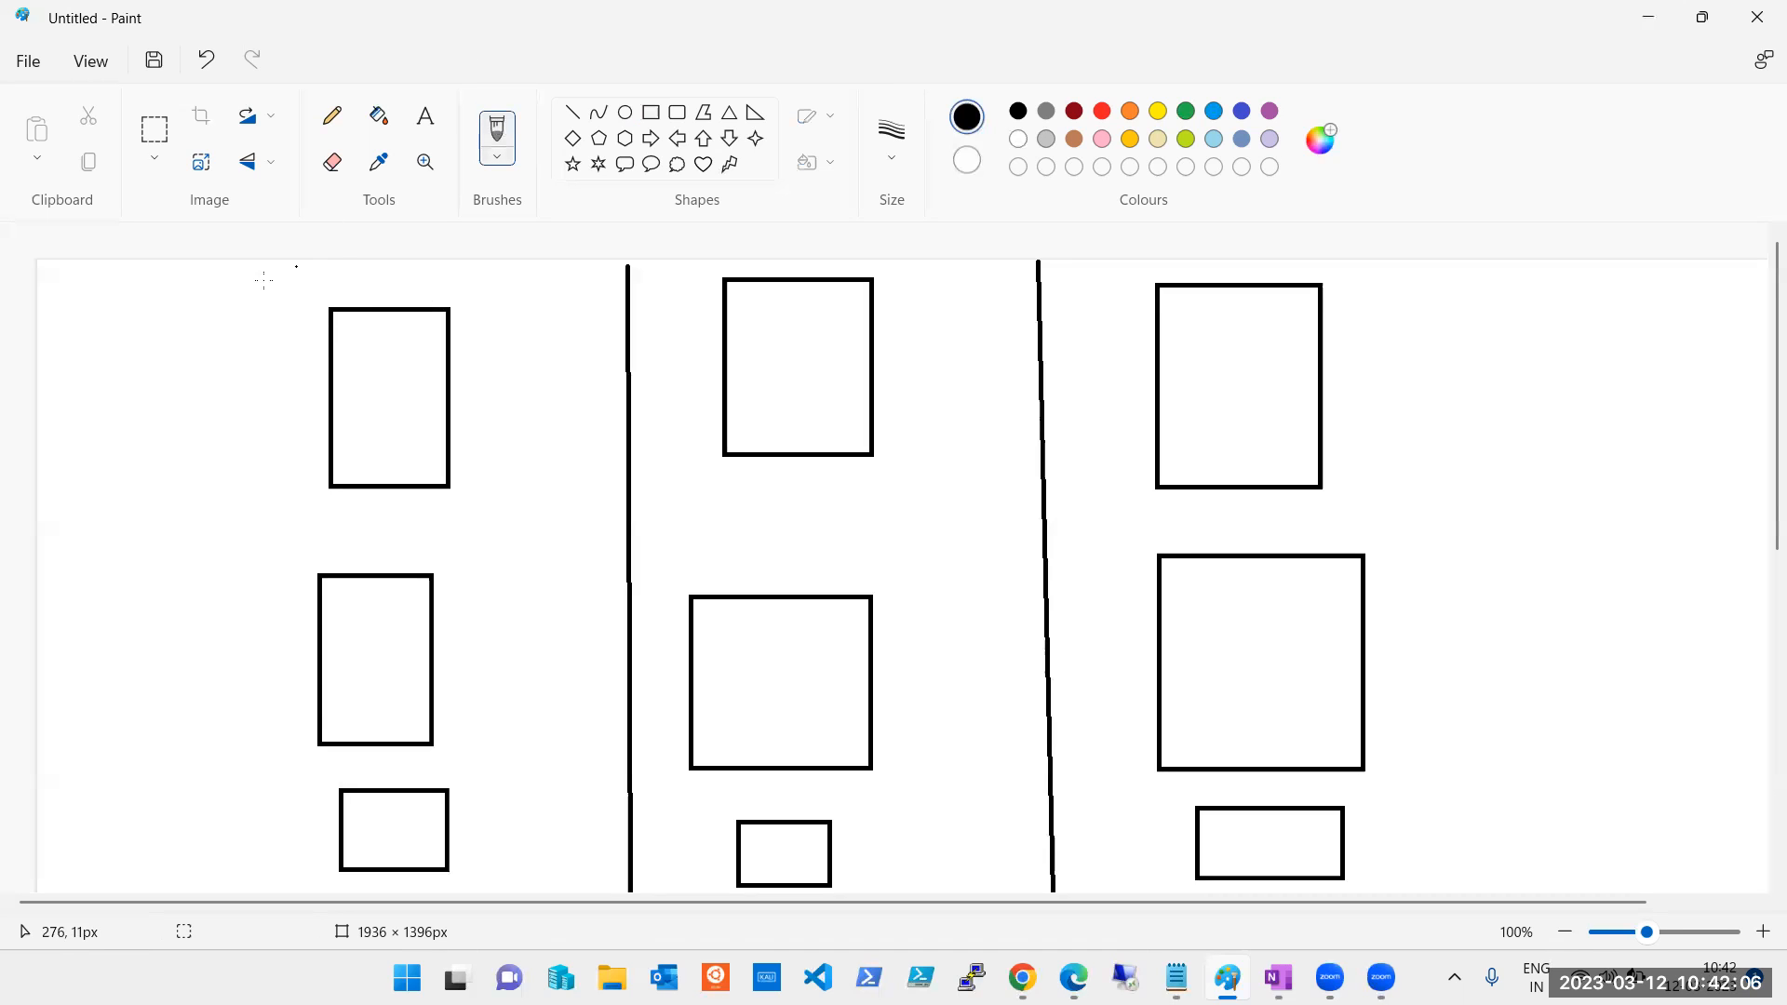
left_click_drag(228, 325, 349, 318)
left_click_drag(1328, 826, 1384, 816)
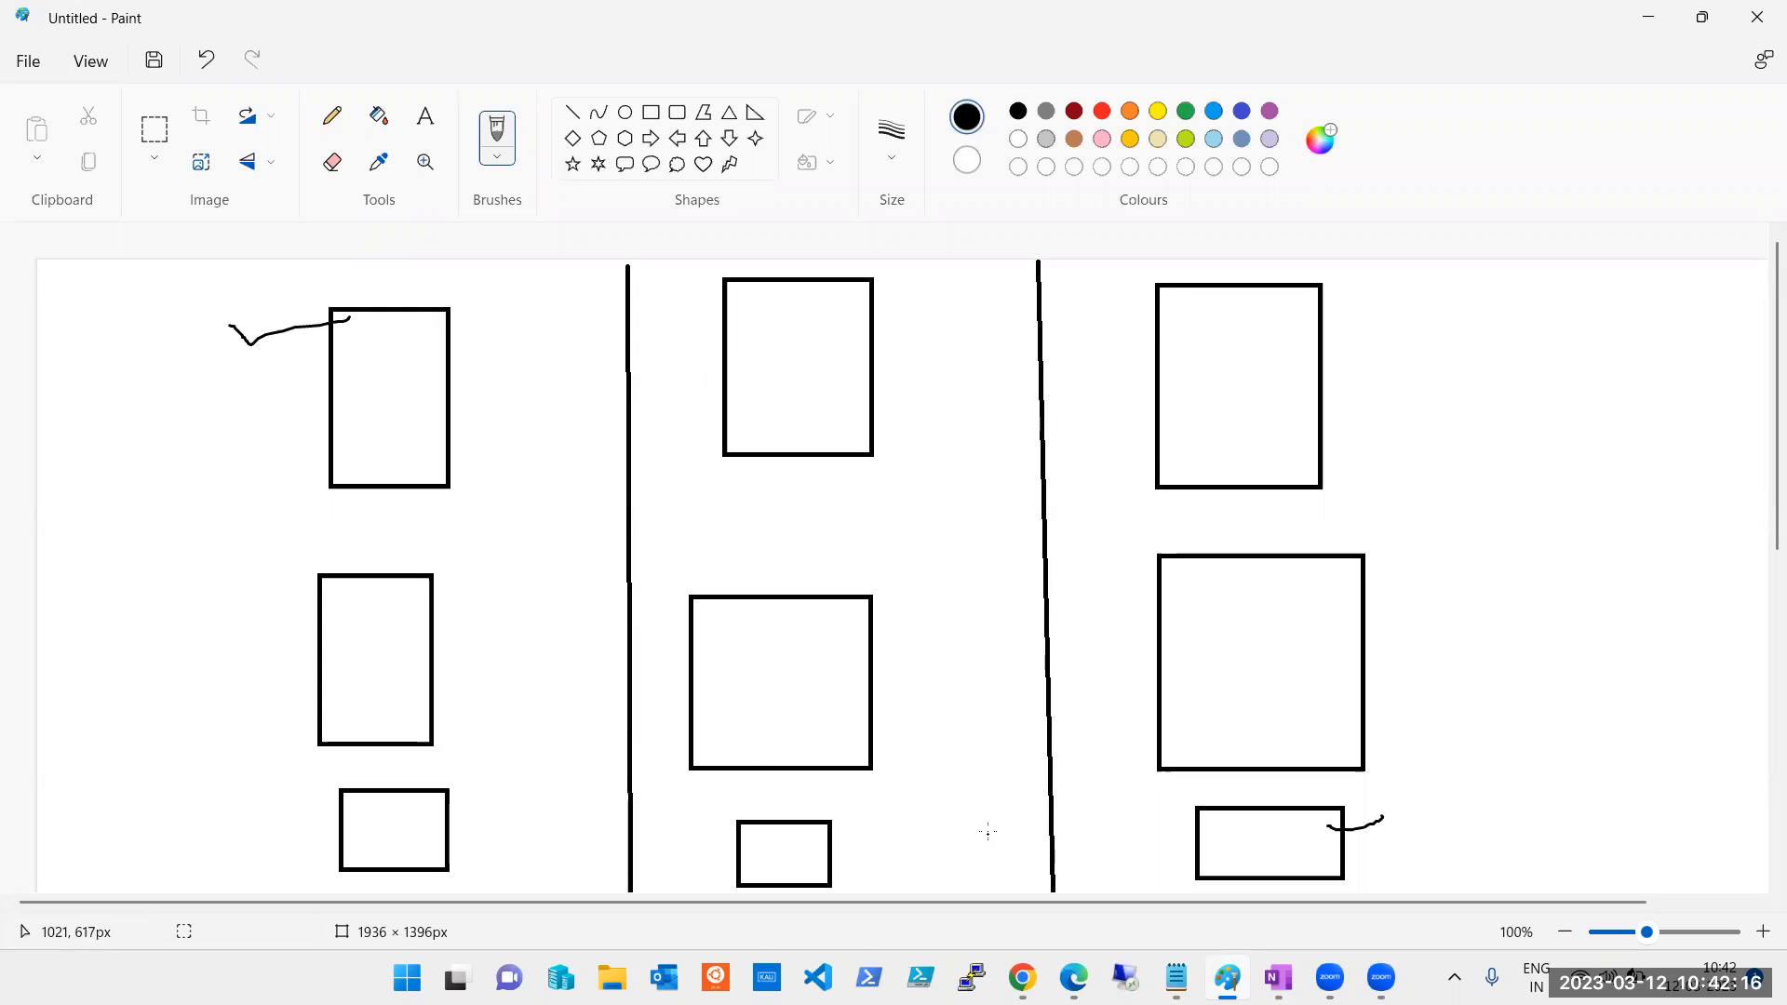
left_click(1022, 977)
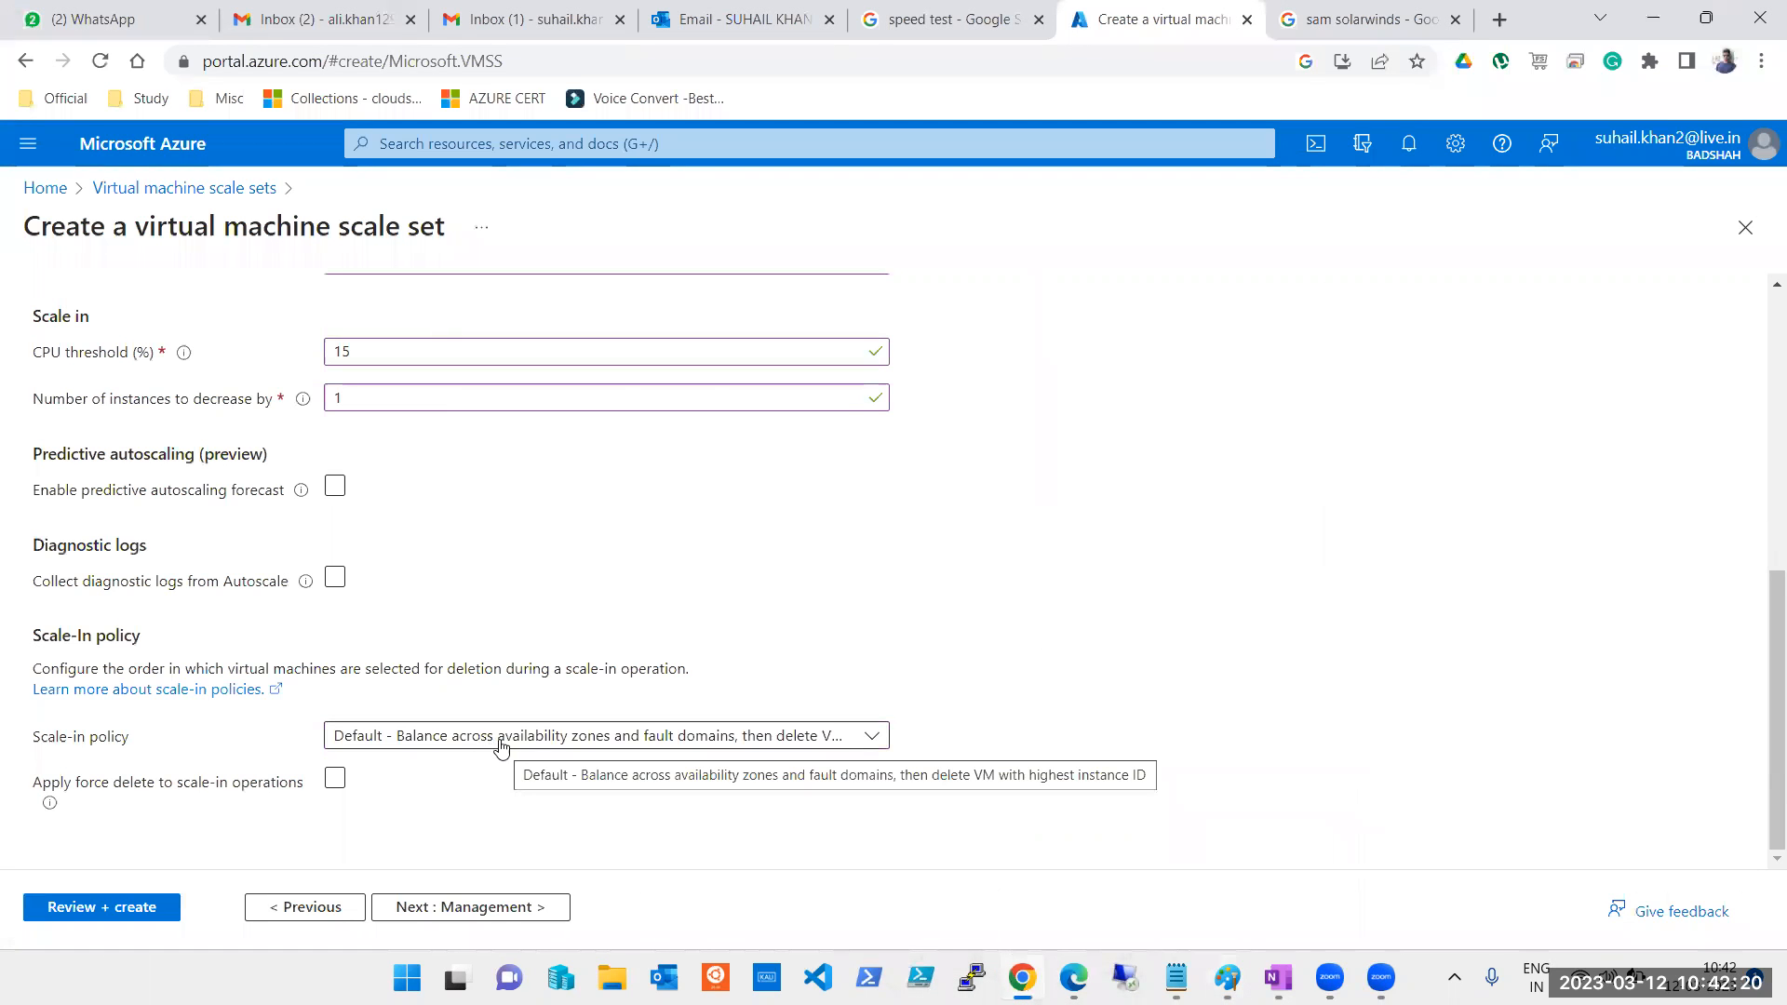
left_click(1653, 18)
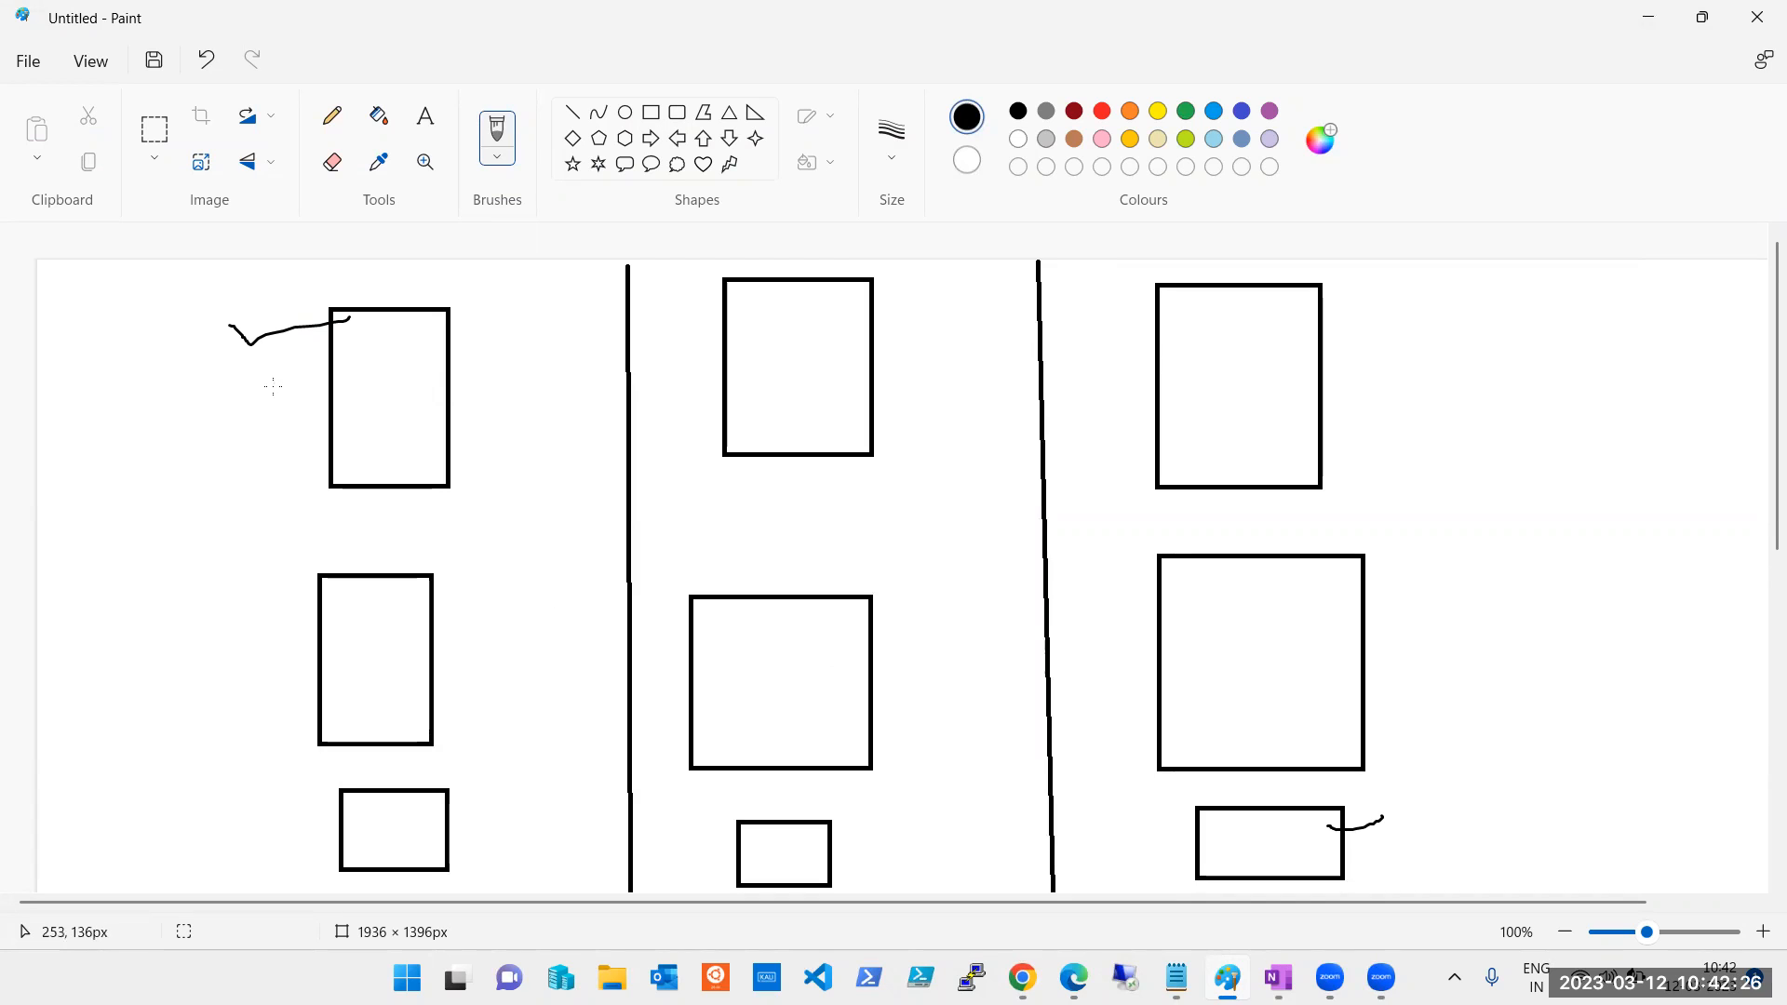
Draw a roughly horizontal brush stroke across one side edge of each of the three top-row rectangles
mouse_move(272, 379)
left_mouse_down()
mouse_move(312, 379)
mouse_move(374, 342)
left_mouse_up()
left_click_drag(1138, 376, 1230, 371)
left_click_drag(819, 361, 911, 363)
Handwrite the numbers 1 to 6 in the rectangles of the upper two rows and 7 in the small rectangle of the first column
left_click_drag(374, 377, 393, 403)
left_click_drag(772, 378, 810, 387)
mouse_move(1172, 415)
left_mouse_down()
mouse_move(1204, 420)
mouse_move(1190, 435)
left_mouse_up()
left_click_drag(388, 611, 406, 657)
left_click_drag(752, 649, 763, 704)
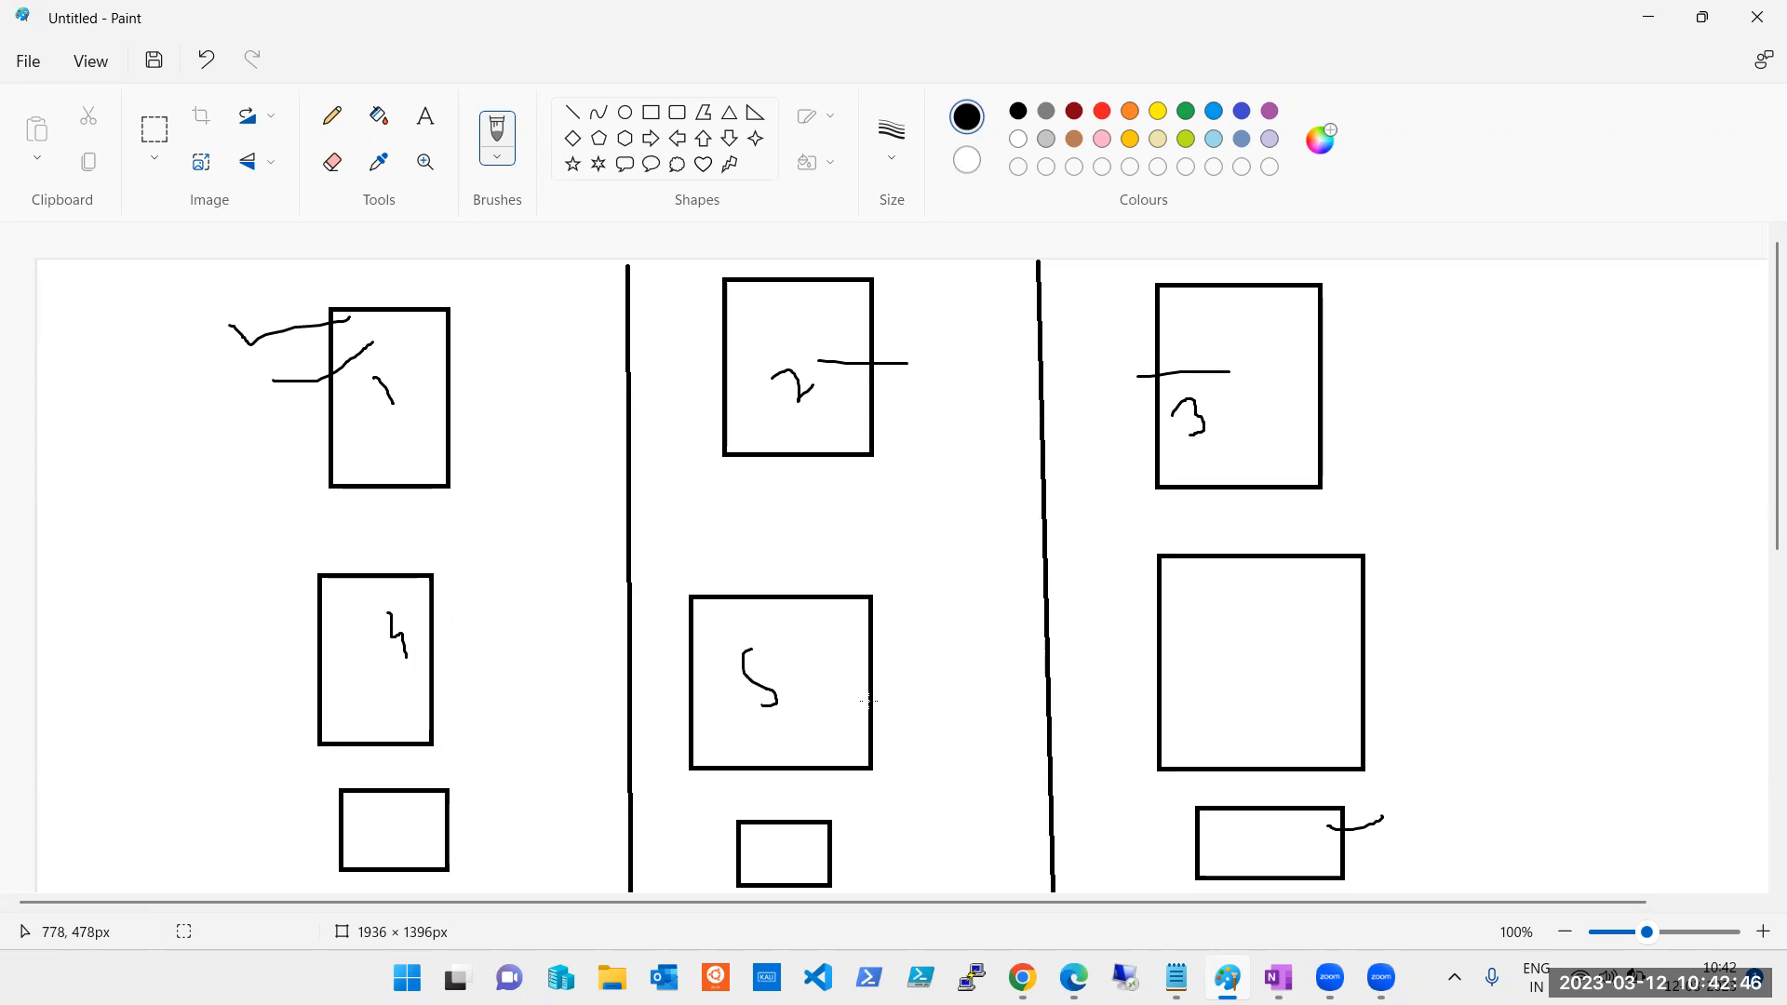
left_click_drag(1222, 608, 1220, 653)
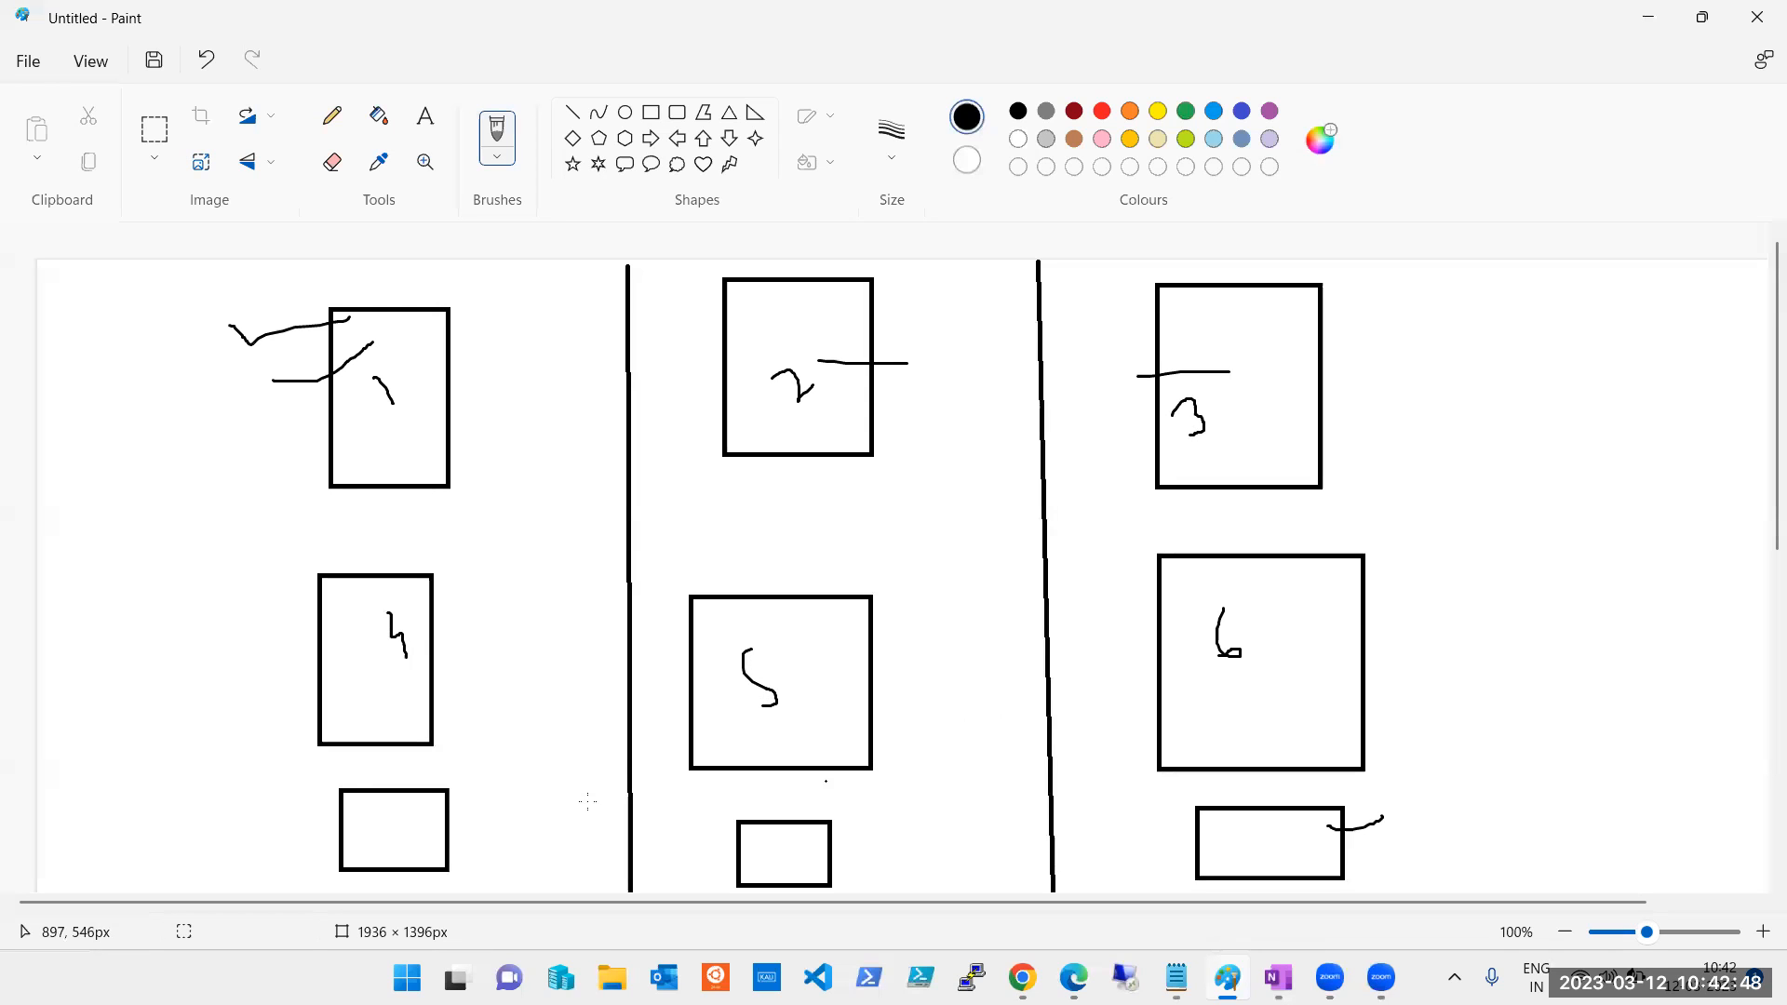
mouse_move(378, 824)
left_mouse_down()
mouse_move(427, 802)
mouse_move(427, 845)
left_mouse_up()
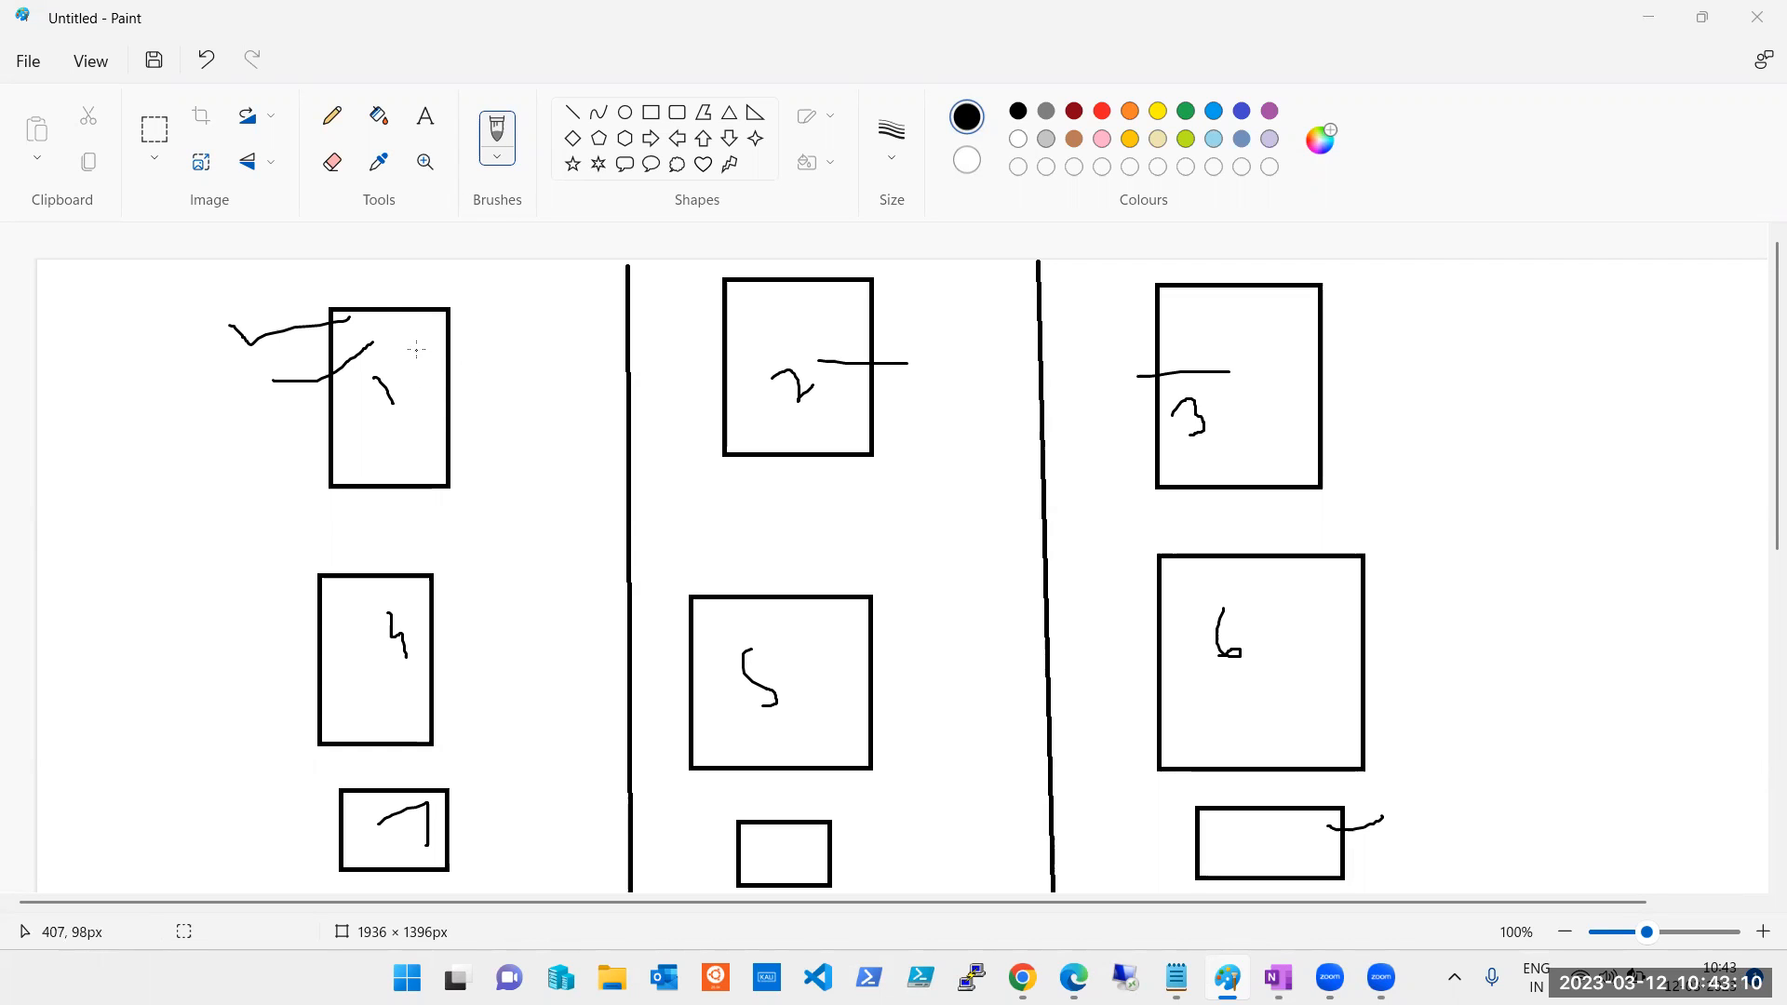
Draw a short vertical brush stroke in every rectangle of the first two columns and in the rectangle numbered 3
left_click_drag(412, 380, 408, 443)
left_click_drag(398, 611, 403, 659)
left_click_drag(431, 803, 430, 850)
left_click_drag(820, 342, 810, 398)
left_click_drag(802, 650, 792, 700)
left_click_drag(788, 833, 786, 875)
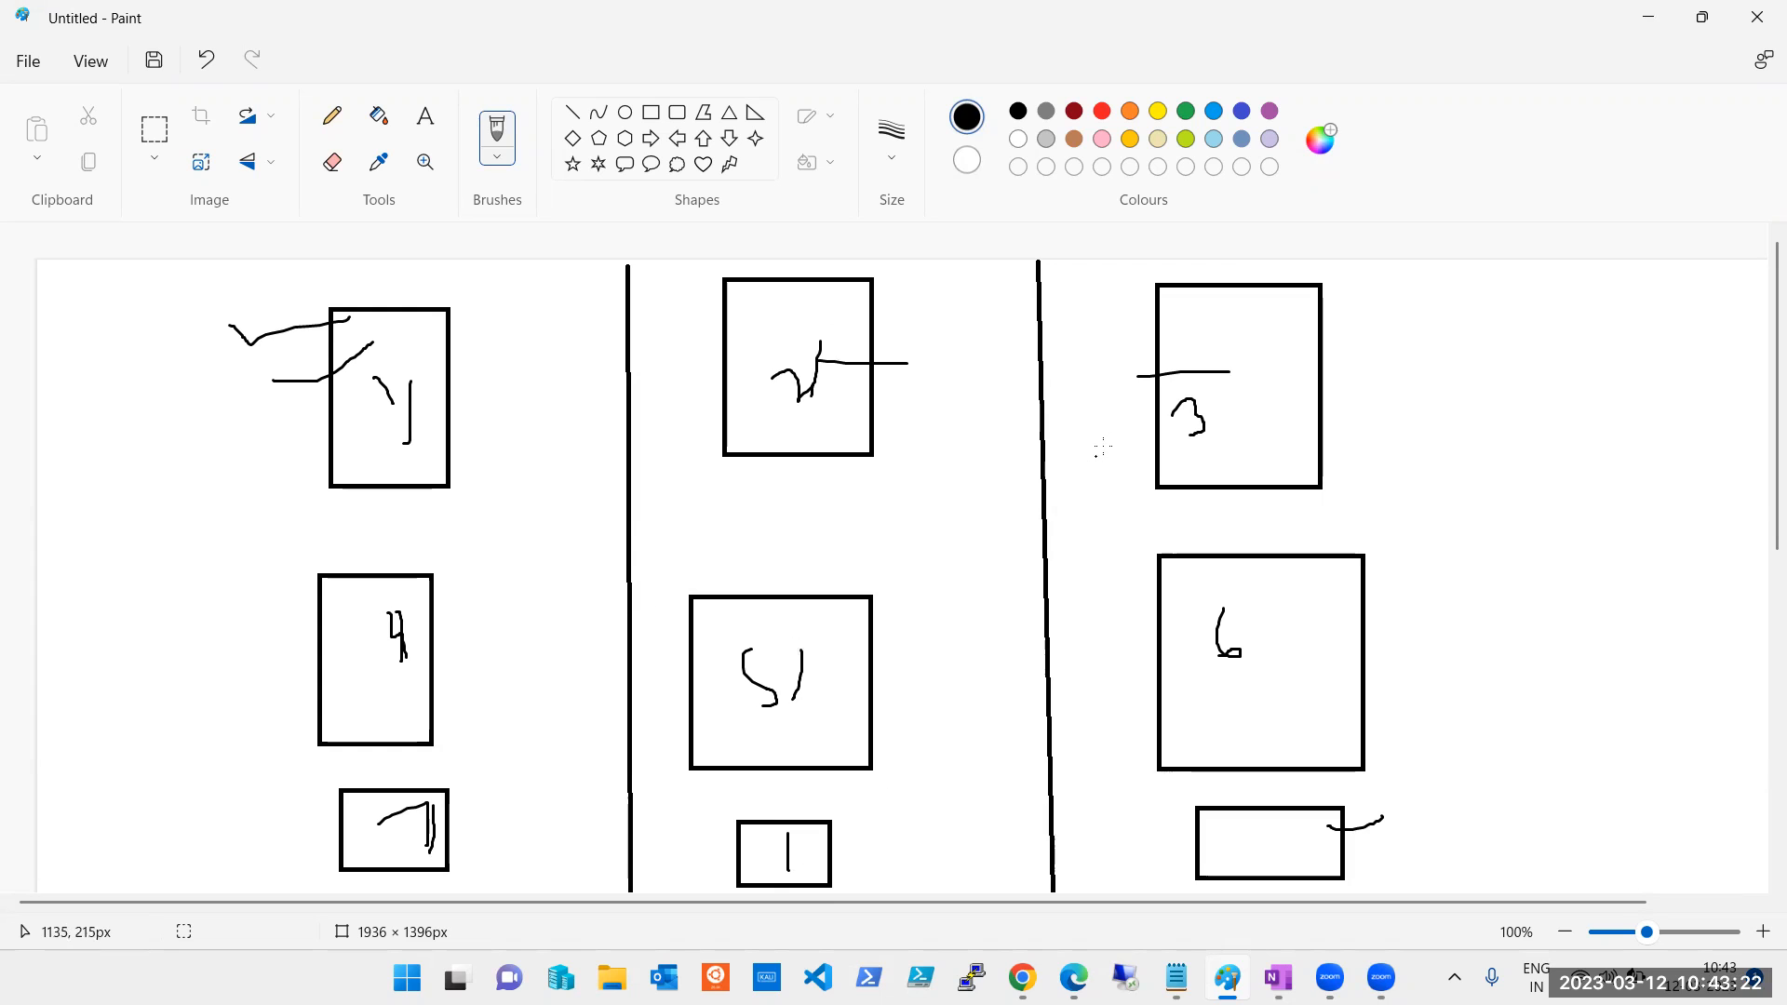
left_click_drag(1223, 333, 1220, 411)
Scribble a mark in the third column's small rectangle and loop a freehand outline around it and the rectangle numbered 6
scroll(1489, 521, "down", 3)
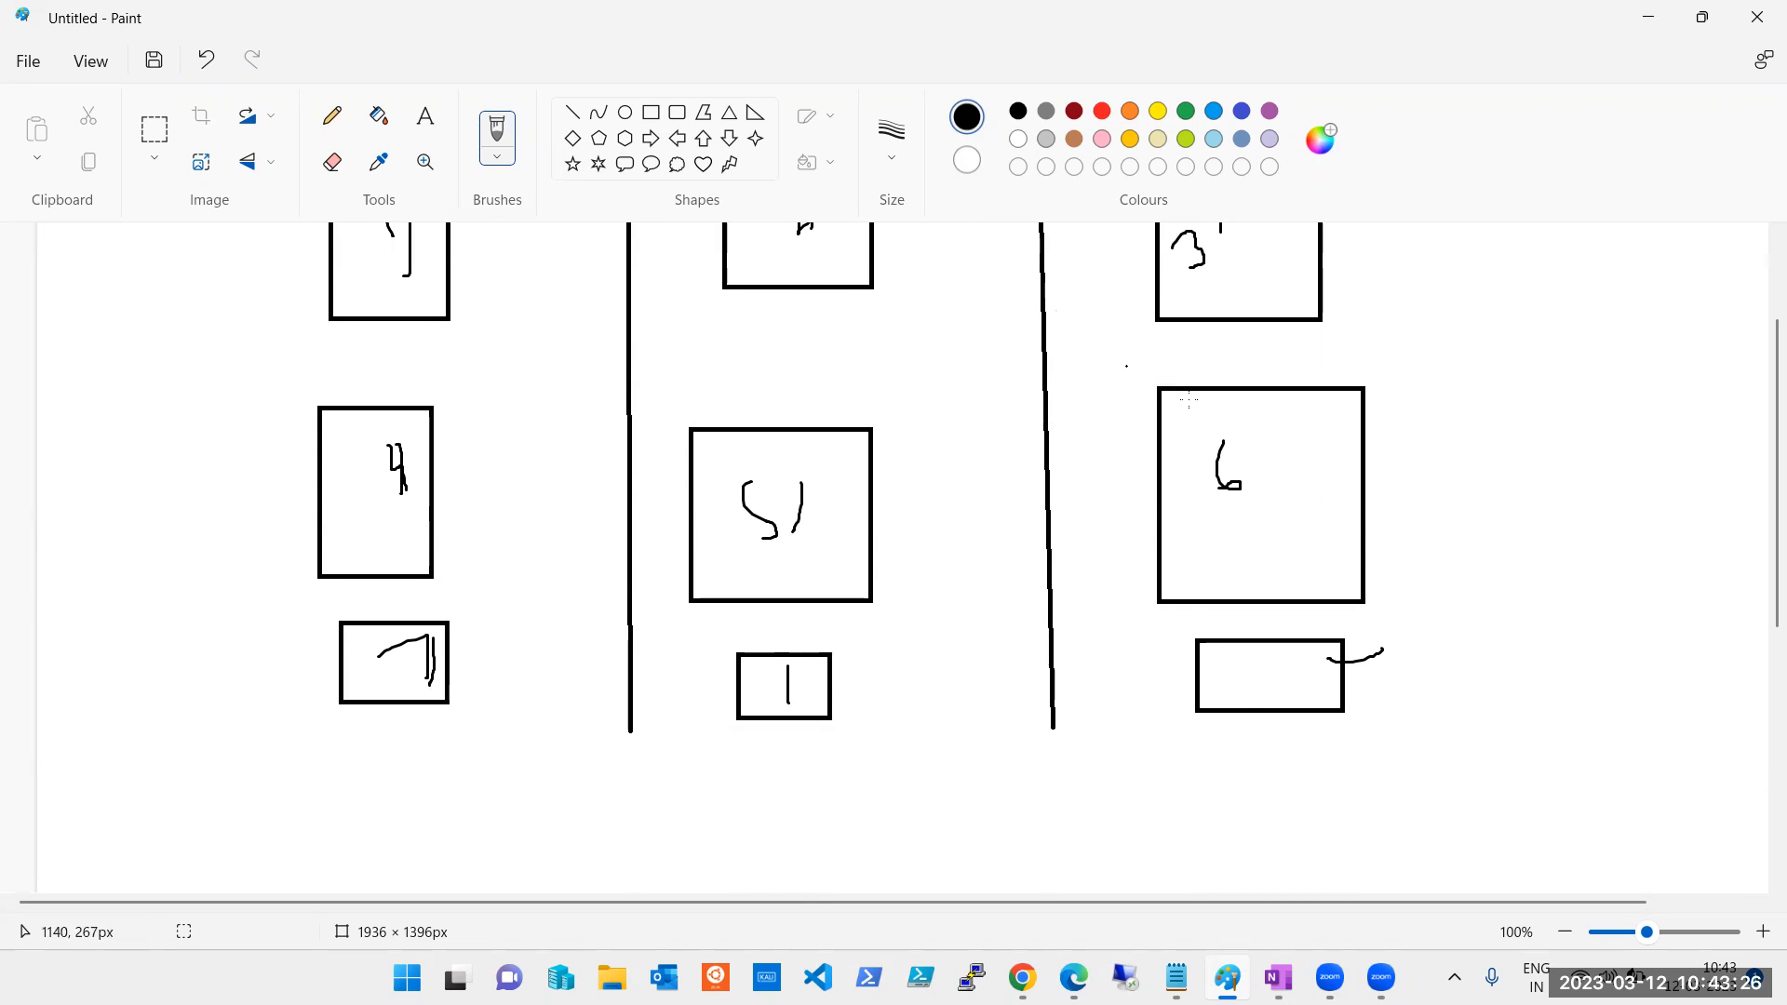
mouse_move(1238, 680)
left_mouse_down()
mouse_move(1261, 661)
mouse_move(1283, 684)
left_mouse_up()
mouse_move(1089, 395)
left_mouse_down()
mouse_move(1377, 348)
mouse_move(1448, 577)
mouse_move(1209, 749)
mouse_move(1100, 388)
left_mouse_up()
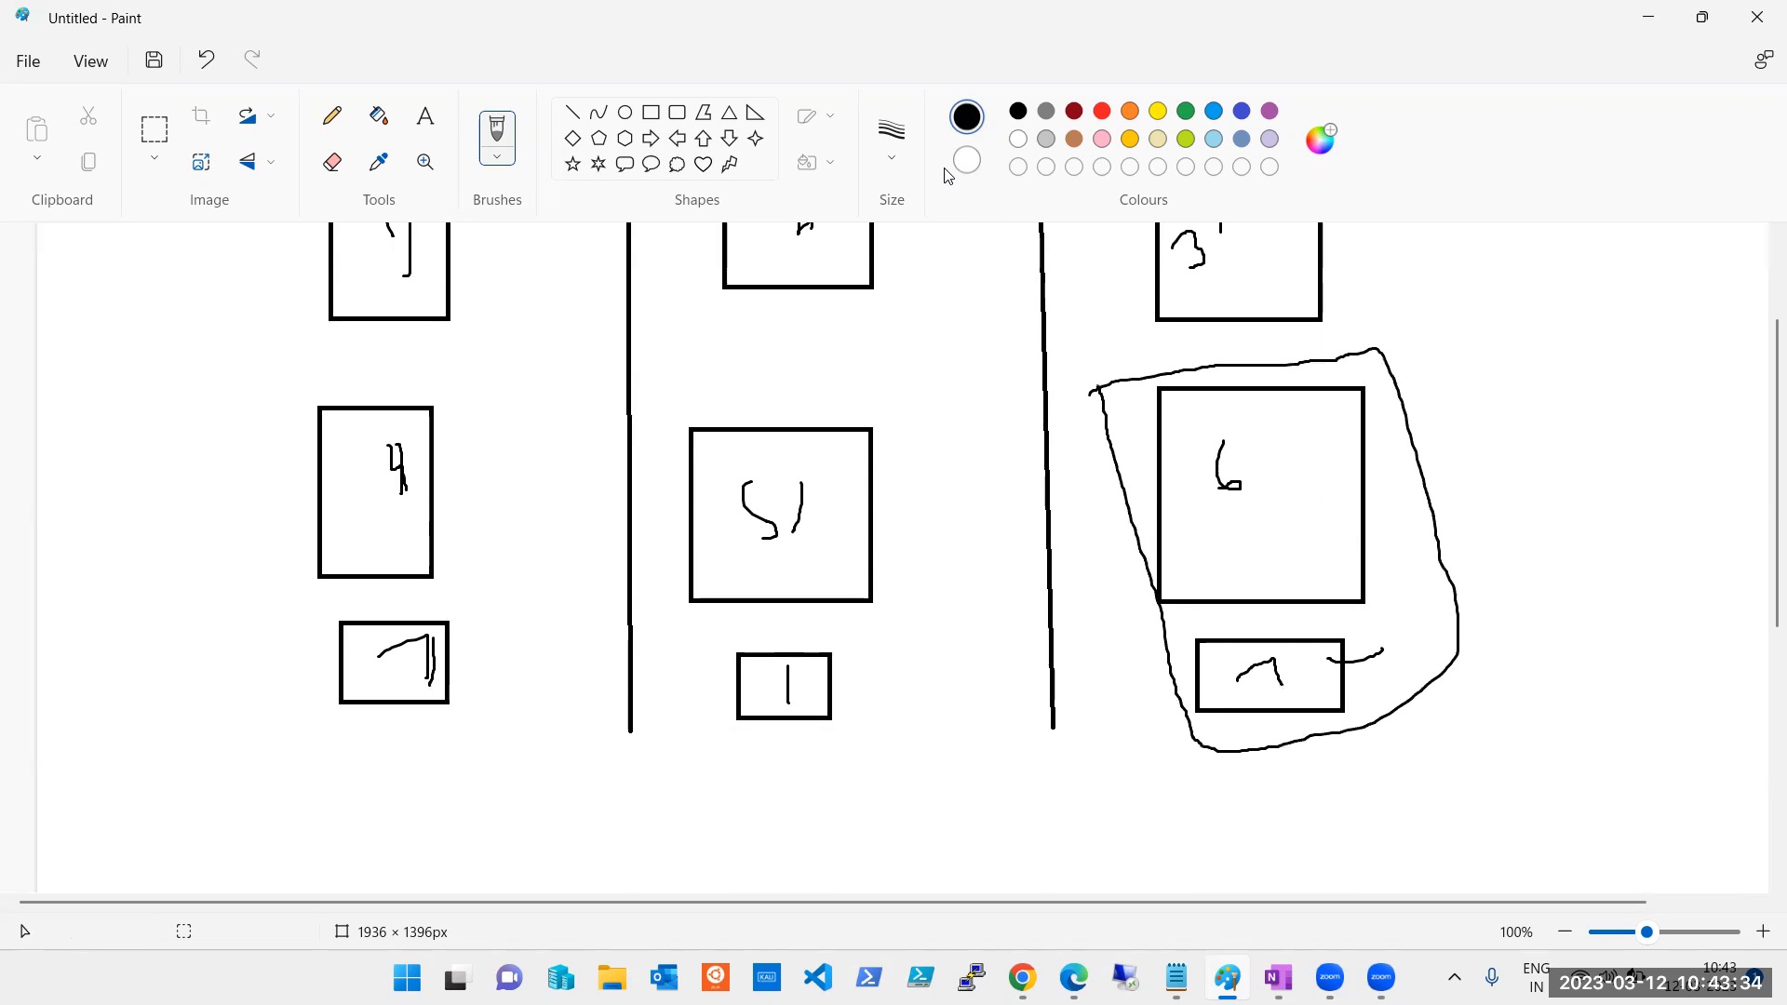
Draw a small freehand X beside the rectangle numbered 3 and a large X across the whole third column
scroll(813, 354, "up", 3)
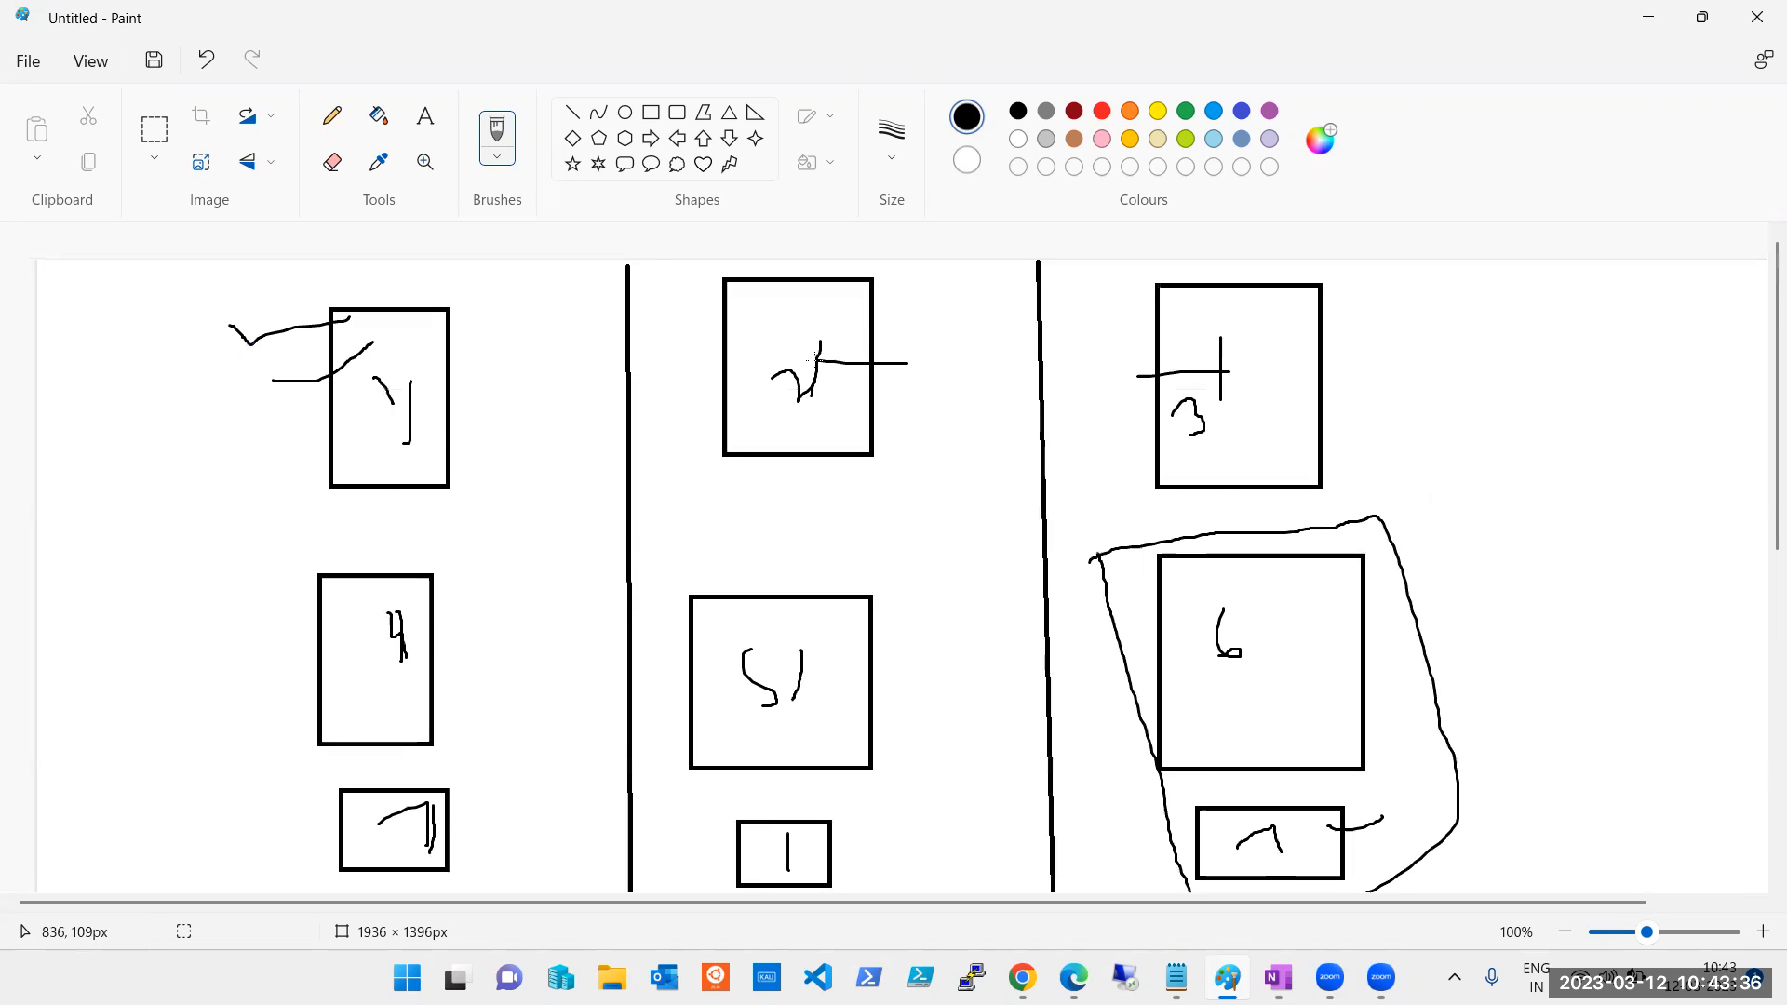
scroll(815, 353, "down", 6)
scroll(937, 433, "up", 3)
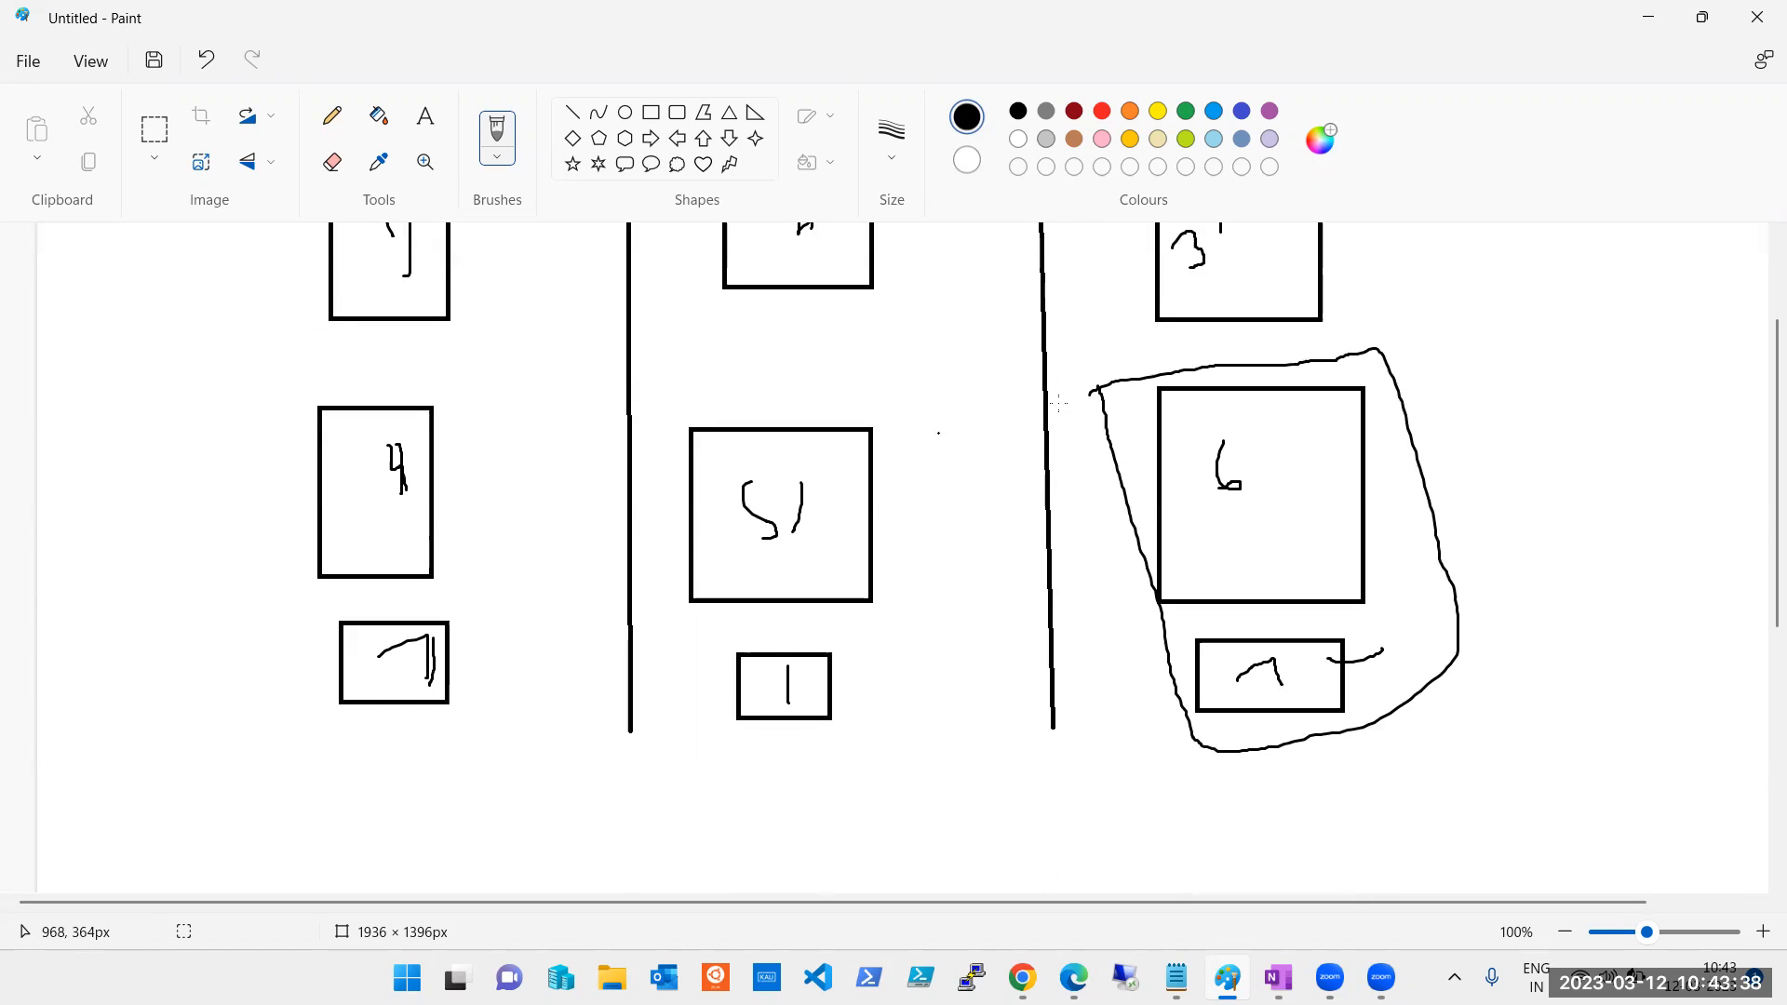
scroll(1418, 344, "up", 3)
left_click_drag(1403, 290, 1372, 427)
left_click_drag(1341, 324, 1498, 398)
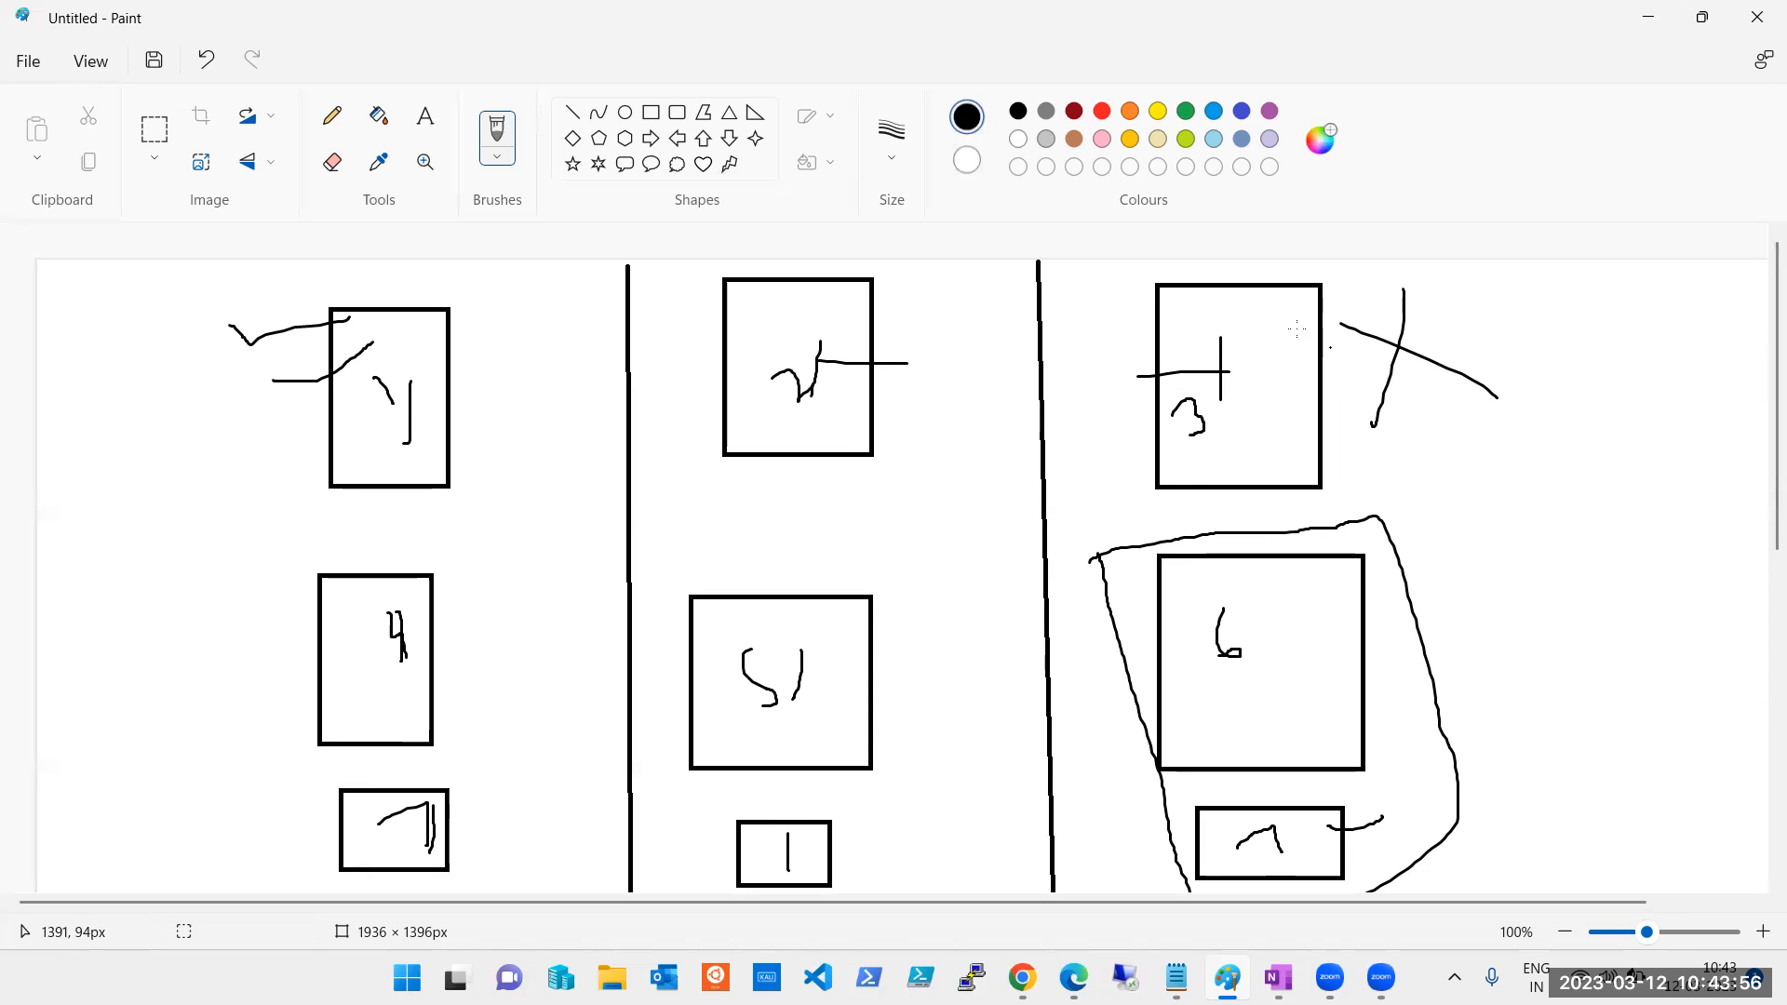
left_click_drag(1040, 284, 1604, 606)
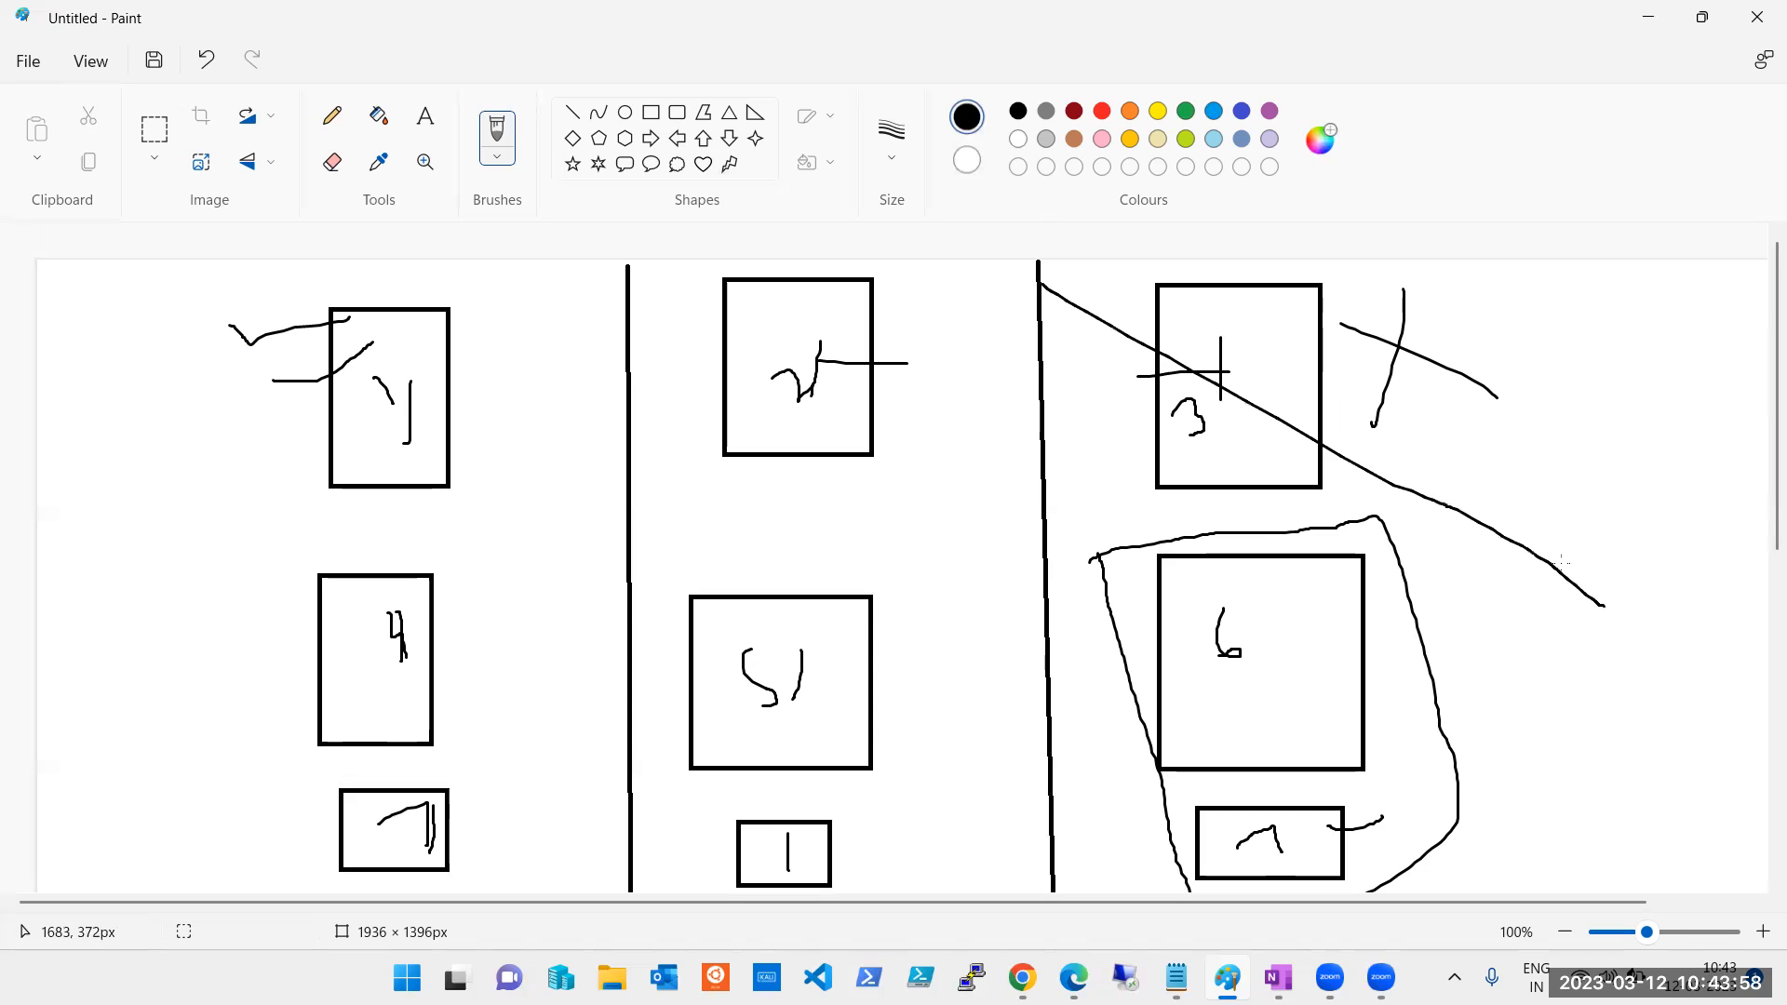
left_click_drag(1502, 325, 1126, 863)
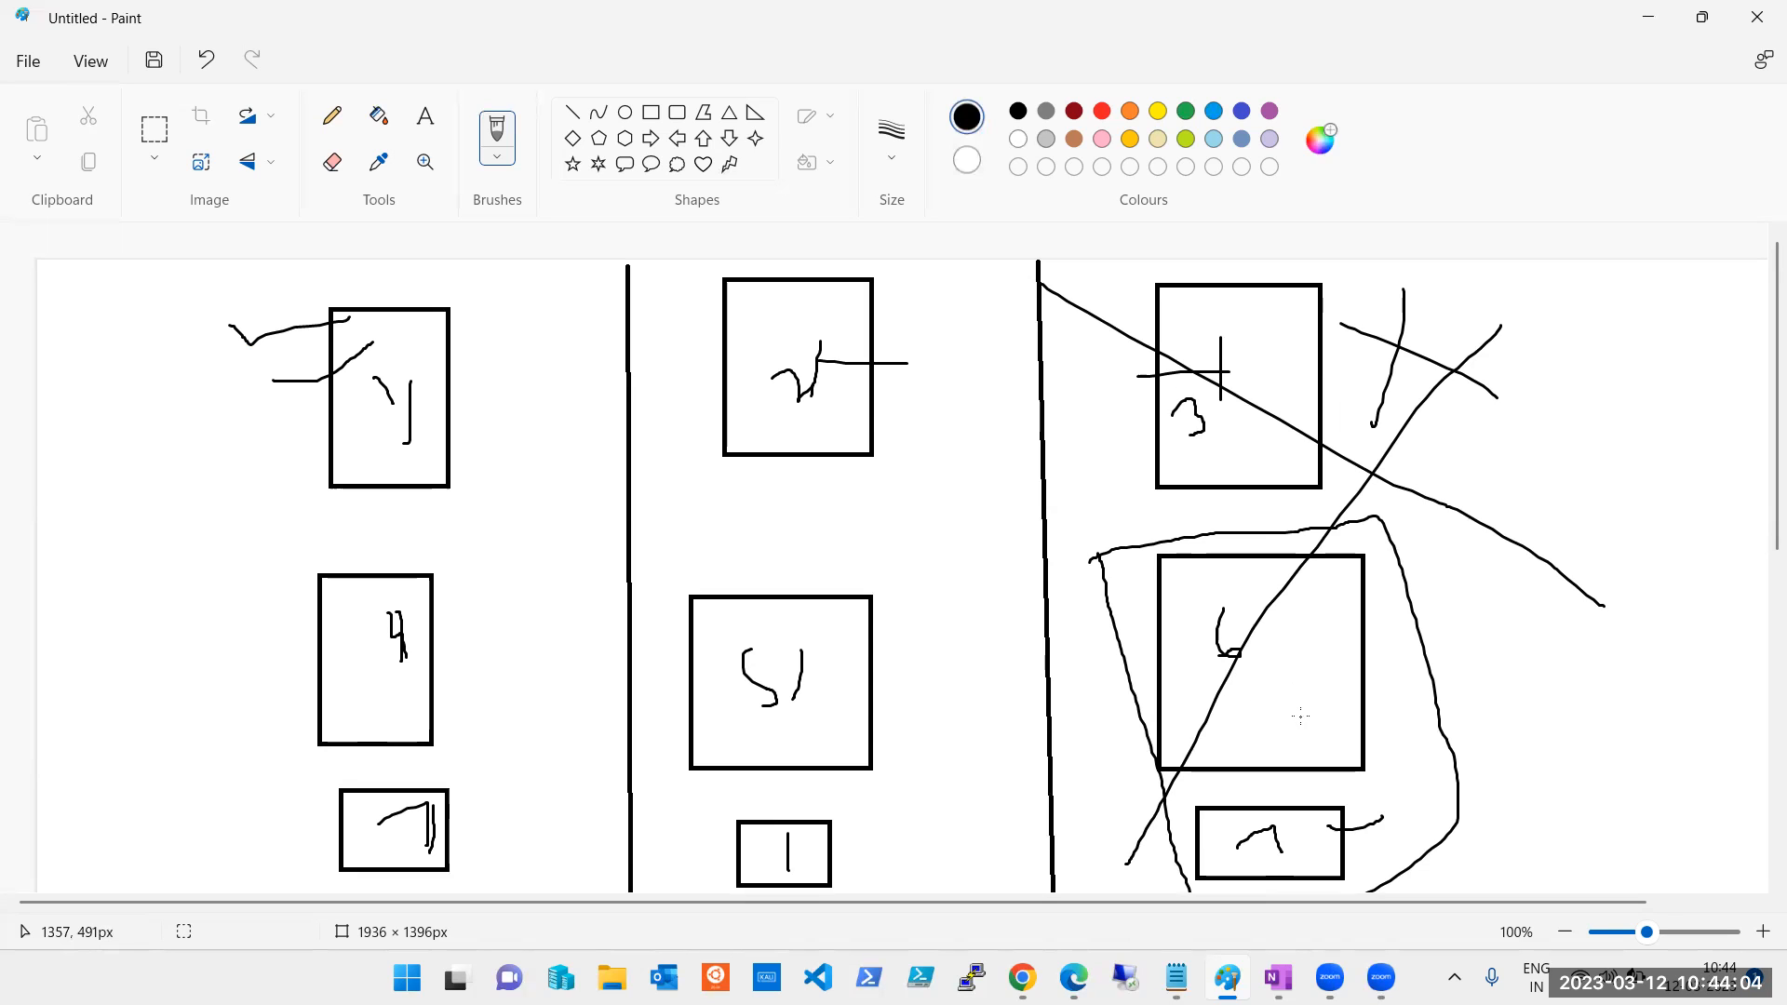
scroll(1300, 715, "down", 6)
scroll(1293, 712, "up", 4)
scroll(1292, 712, "up", 2)
scroll(994, 670, "down", 3)
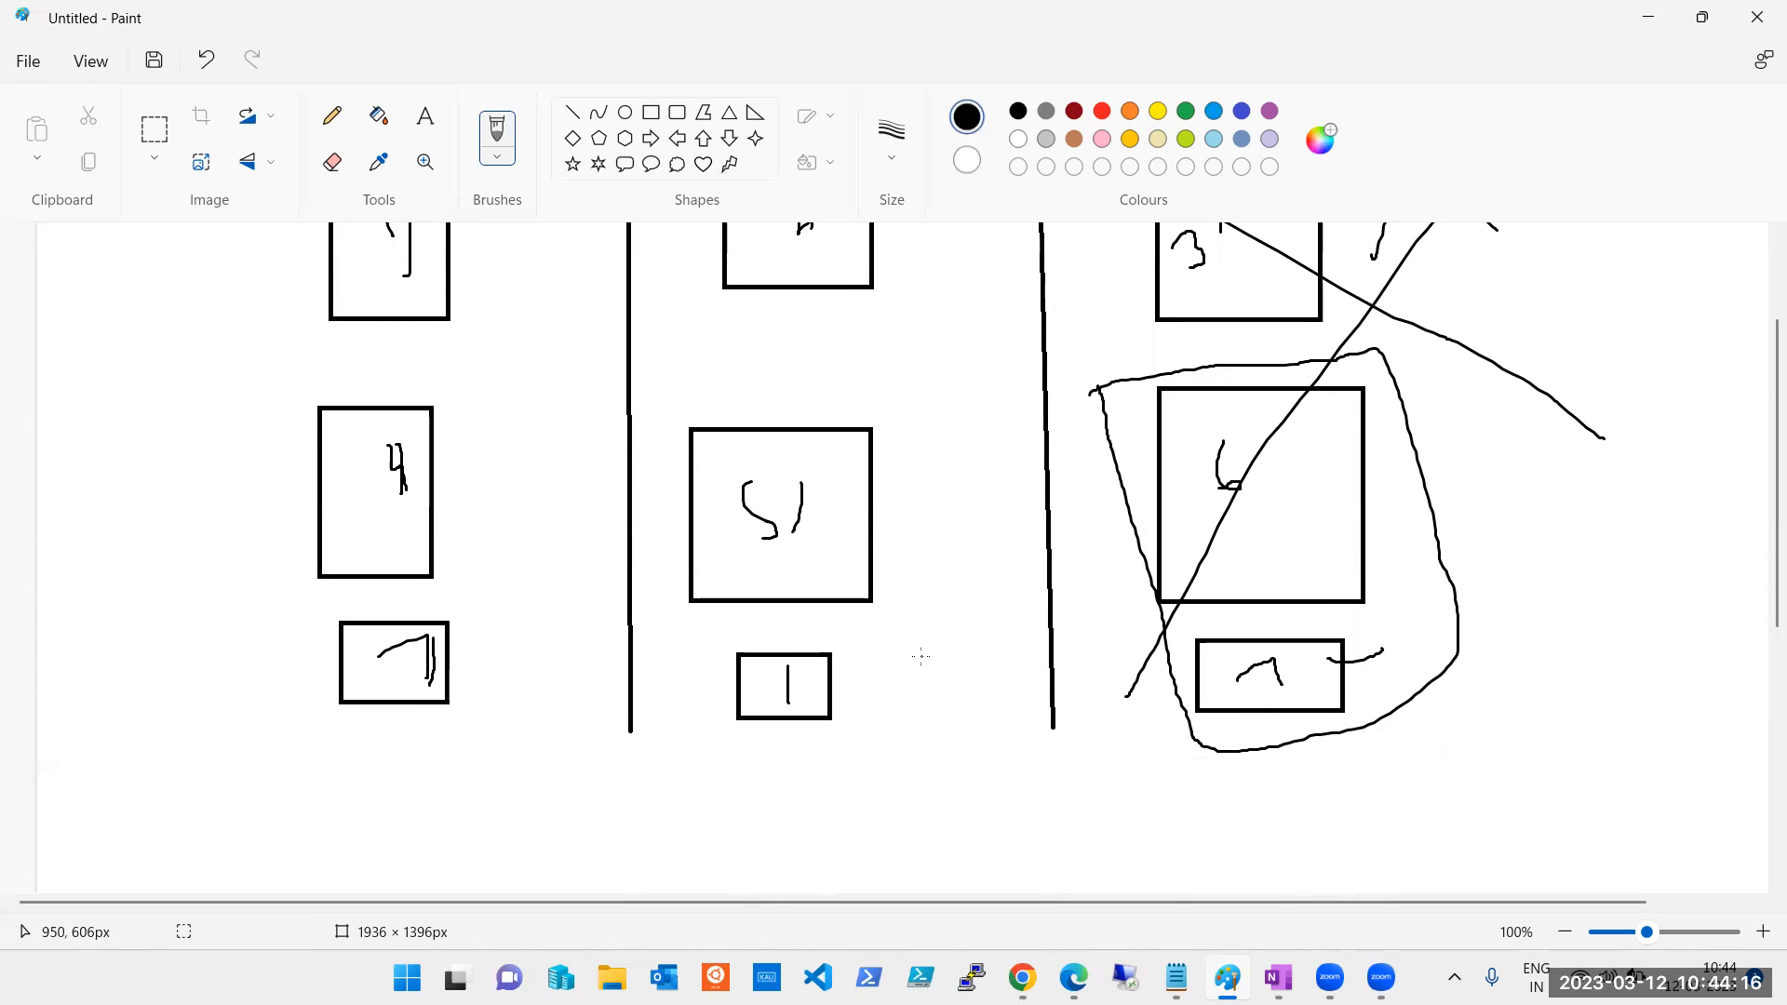
scroll(921, 657, "up", 3)
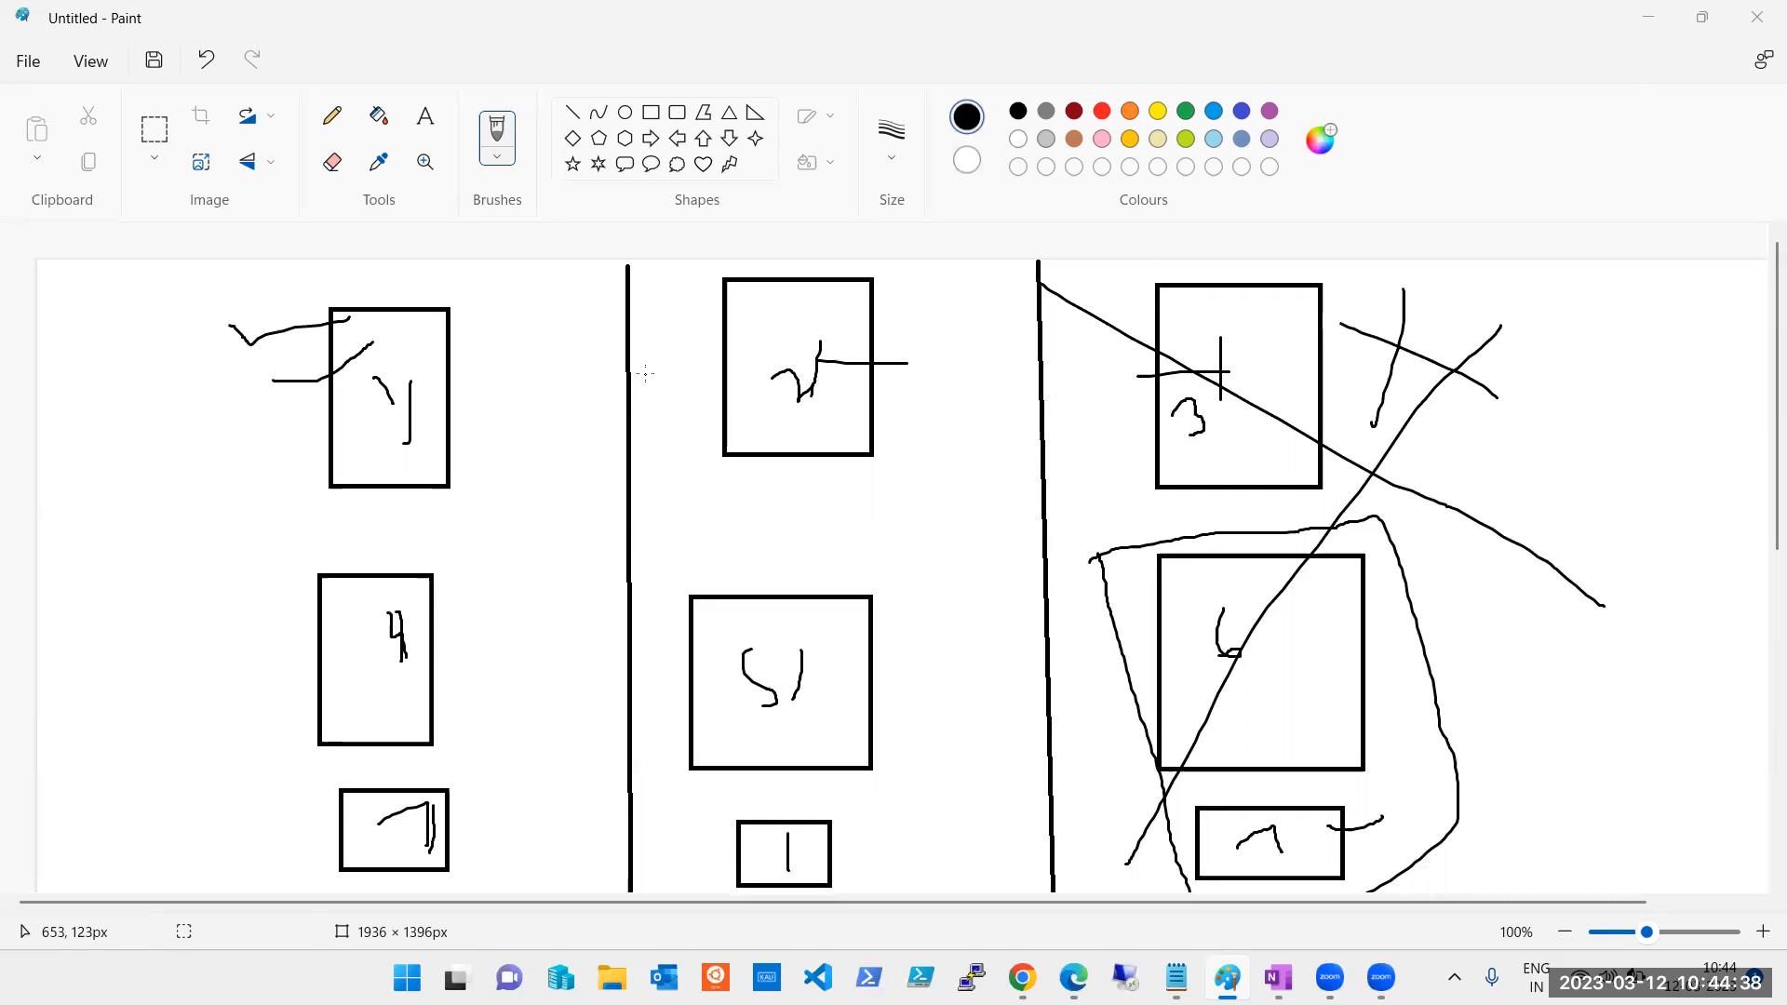
Switch to the Azure portal in Chrome, advance the scale set to its Management settings and disable boot diagnostics
left_click(1647, 19)
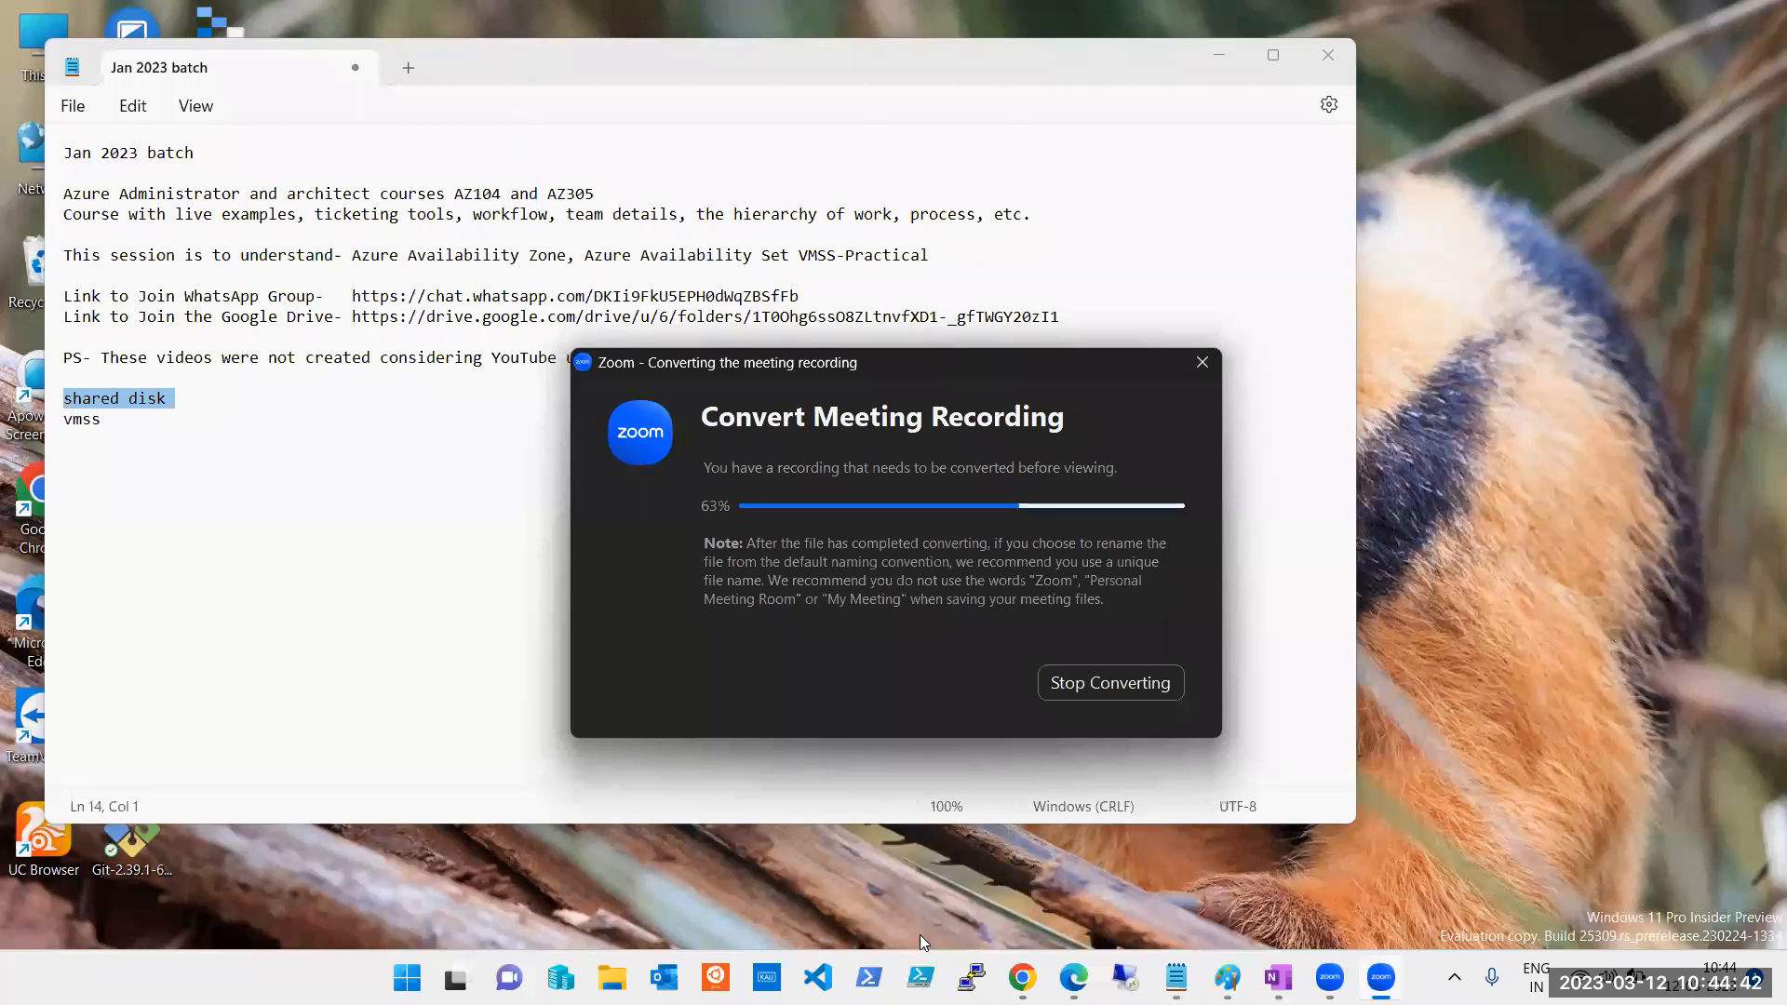
left_click(1022, 977)
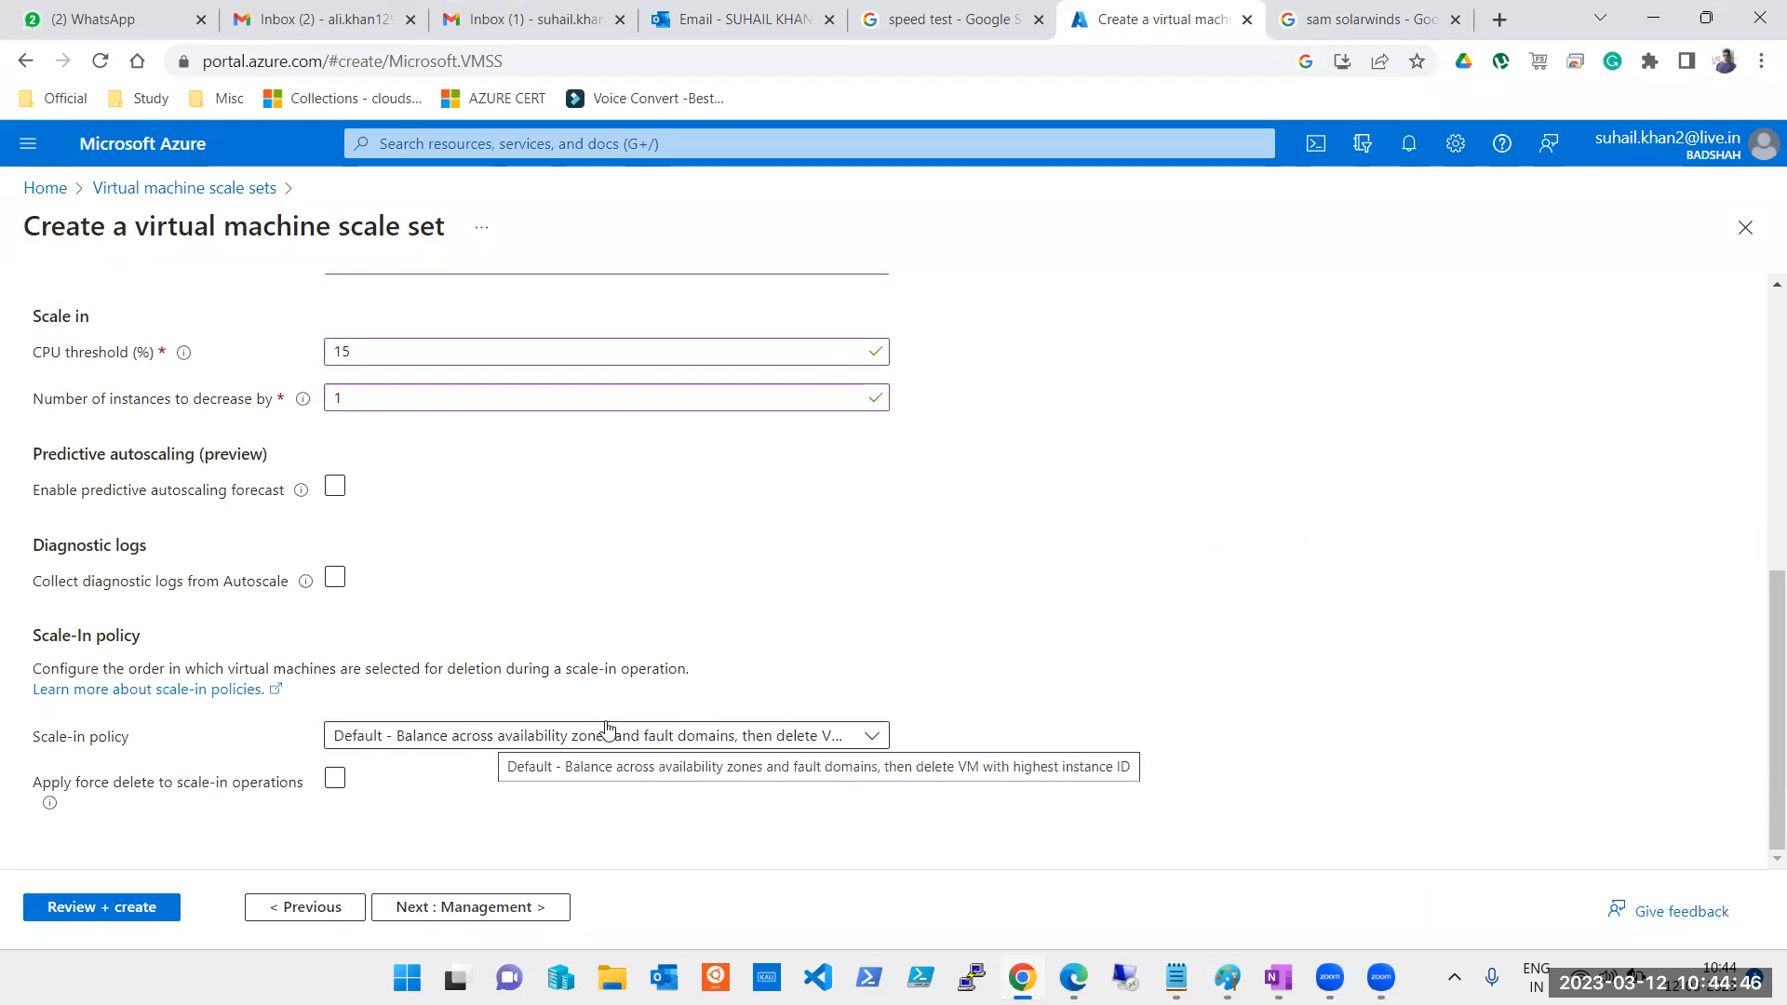
left_click(479, 908)
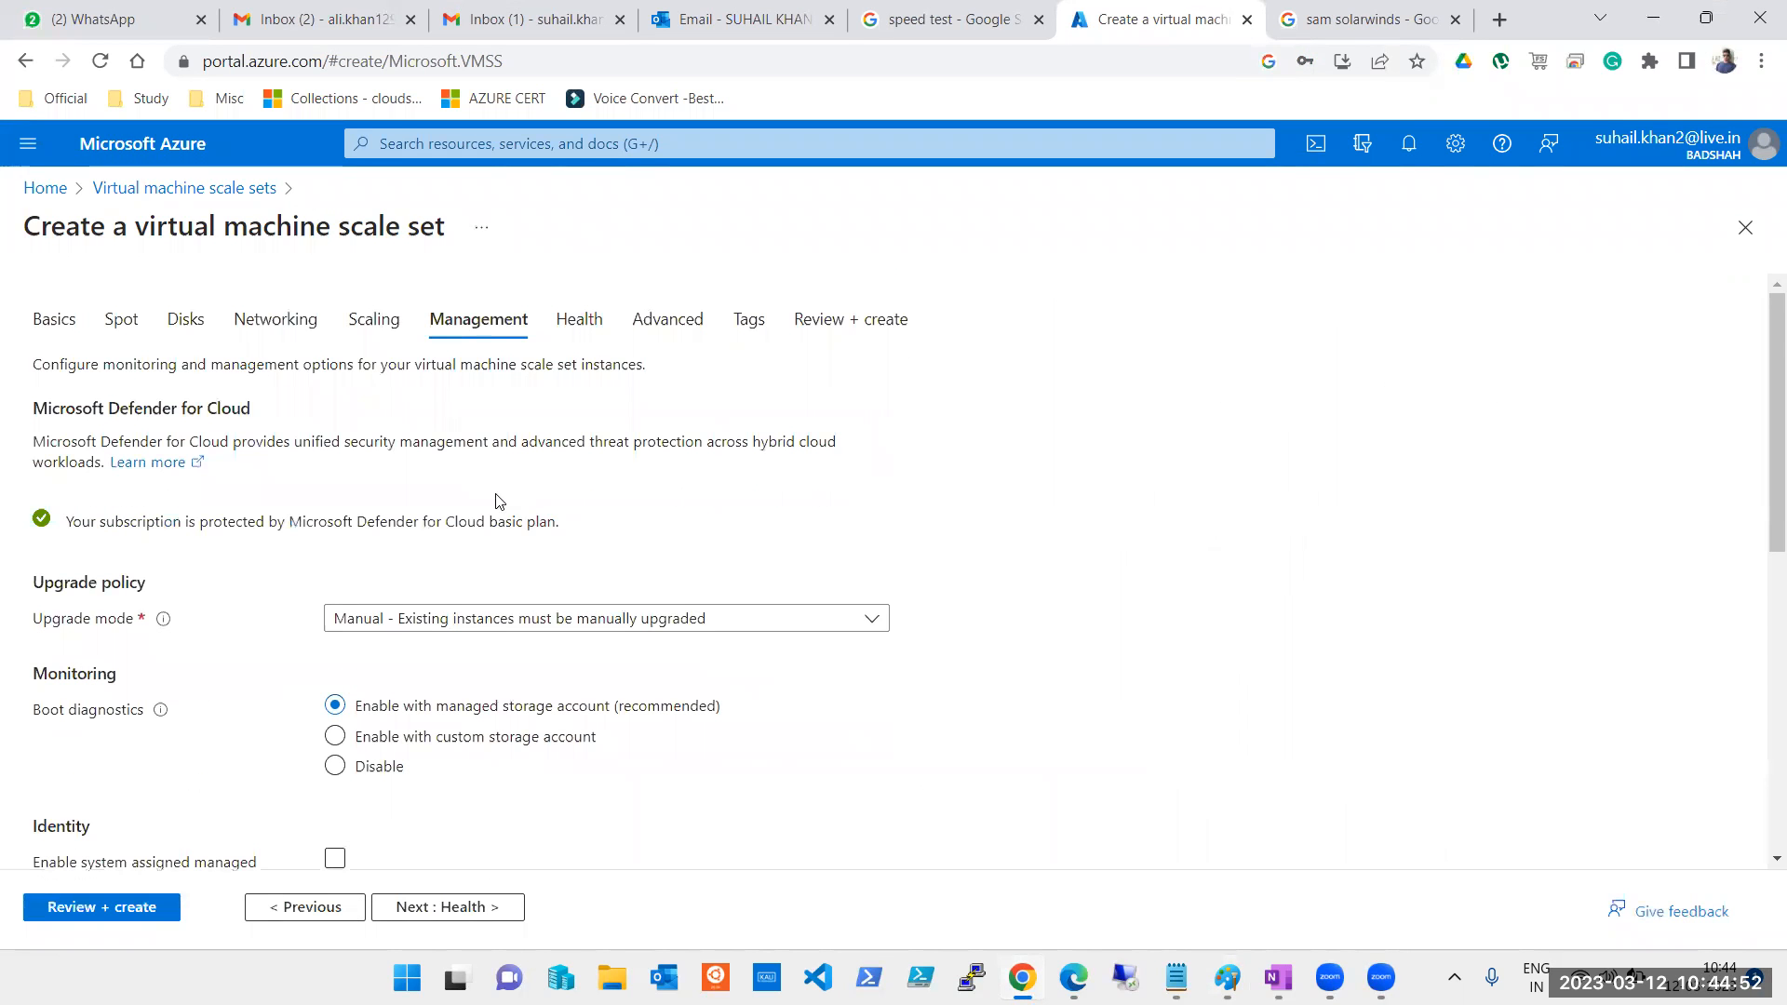
left_click(335, 766)
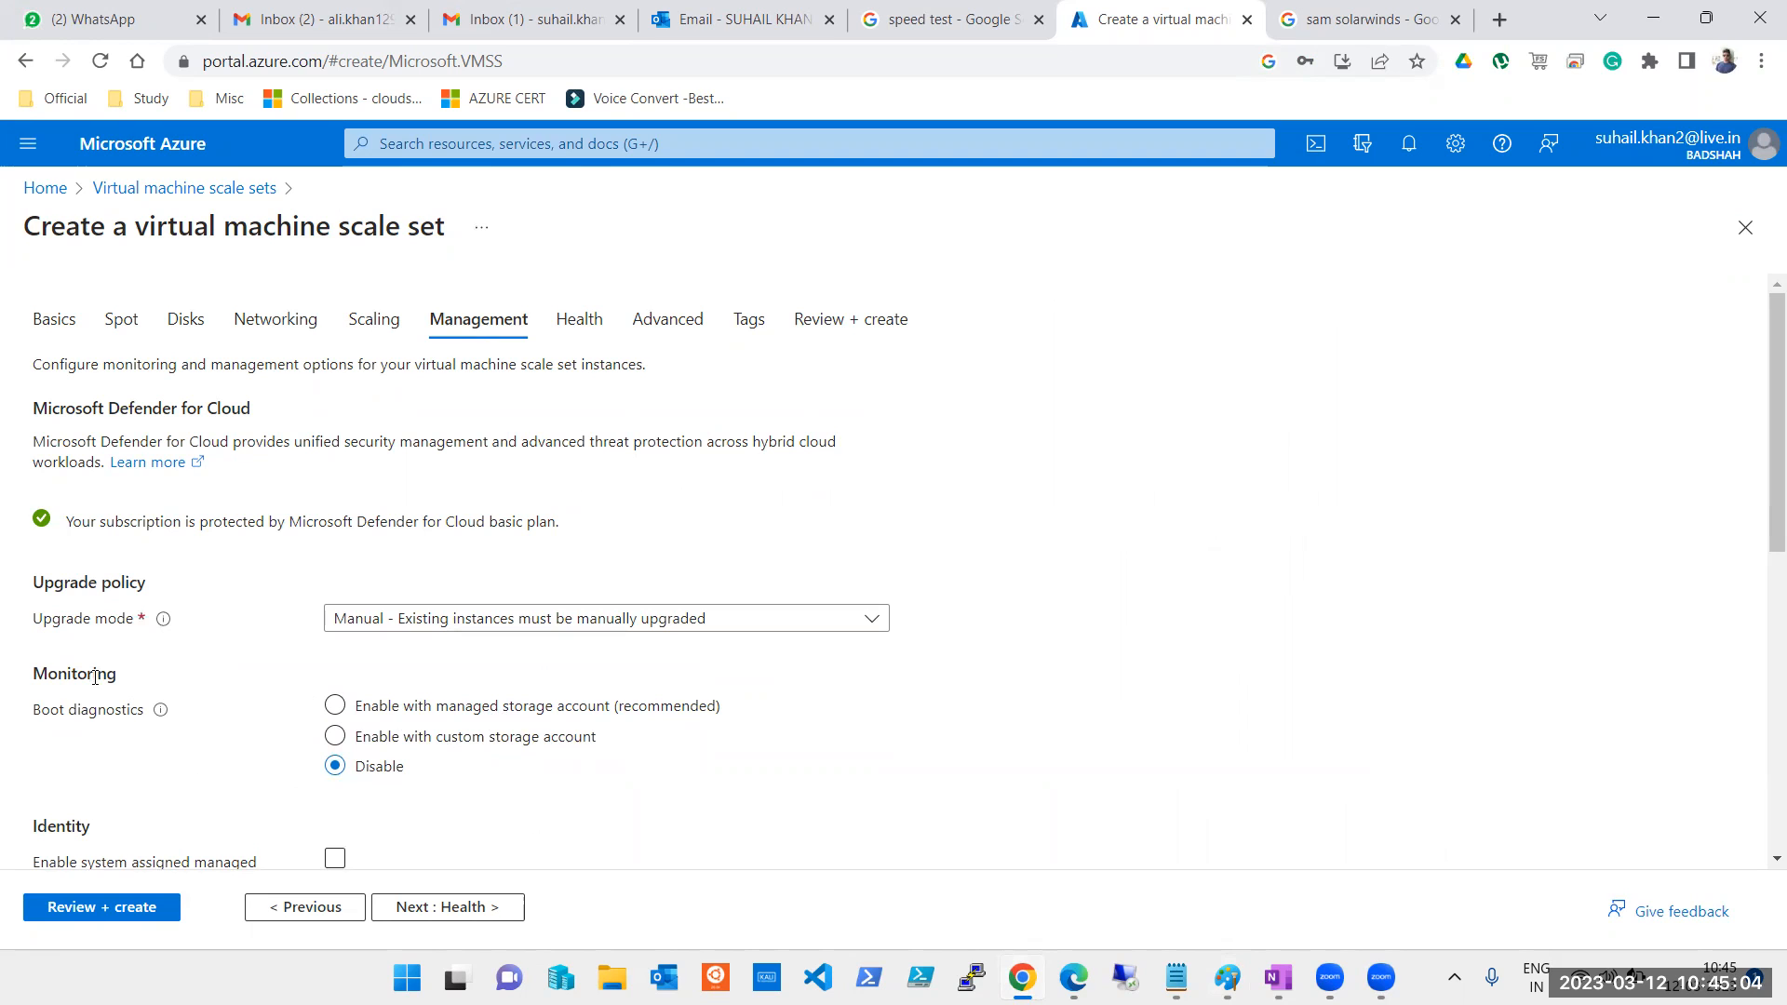
Examine the boot diagnostics section and the available upgrade modes for the scale set, keeping the Manual mode selected
mouse_move(159, 712)
scroll(1085, 710, "down", 2)
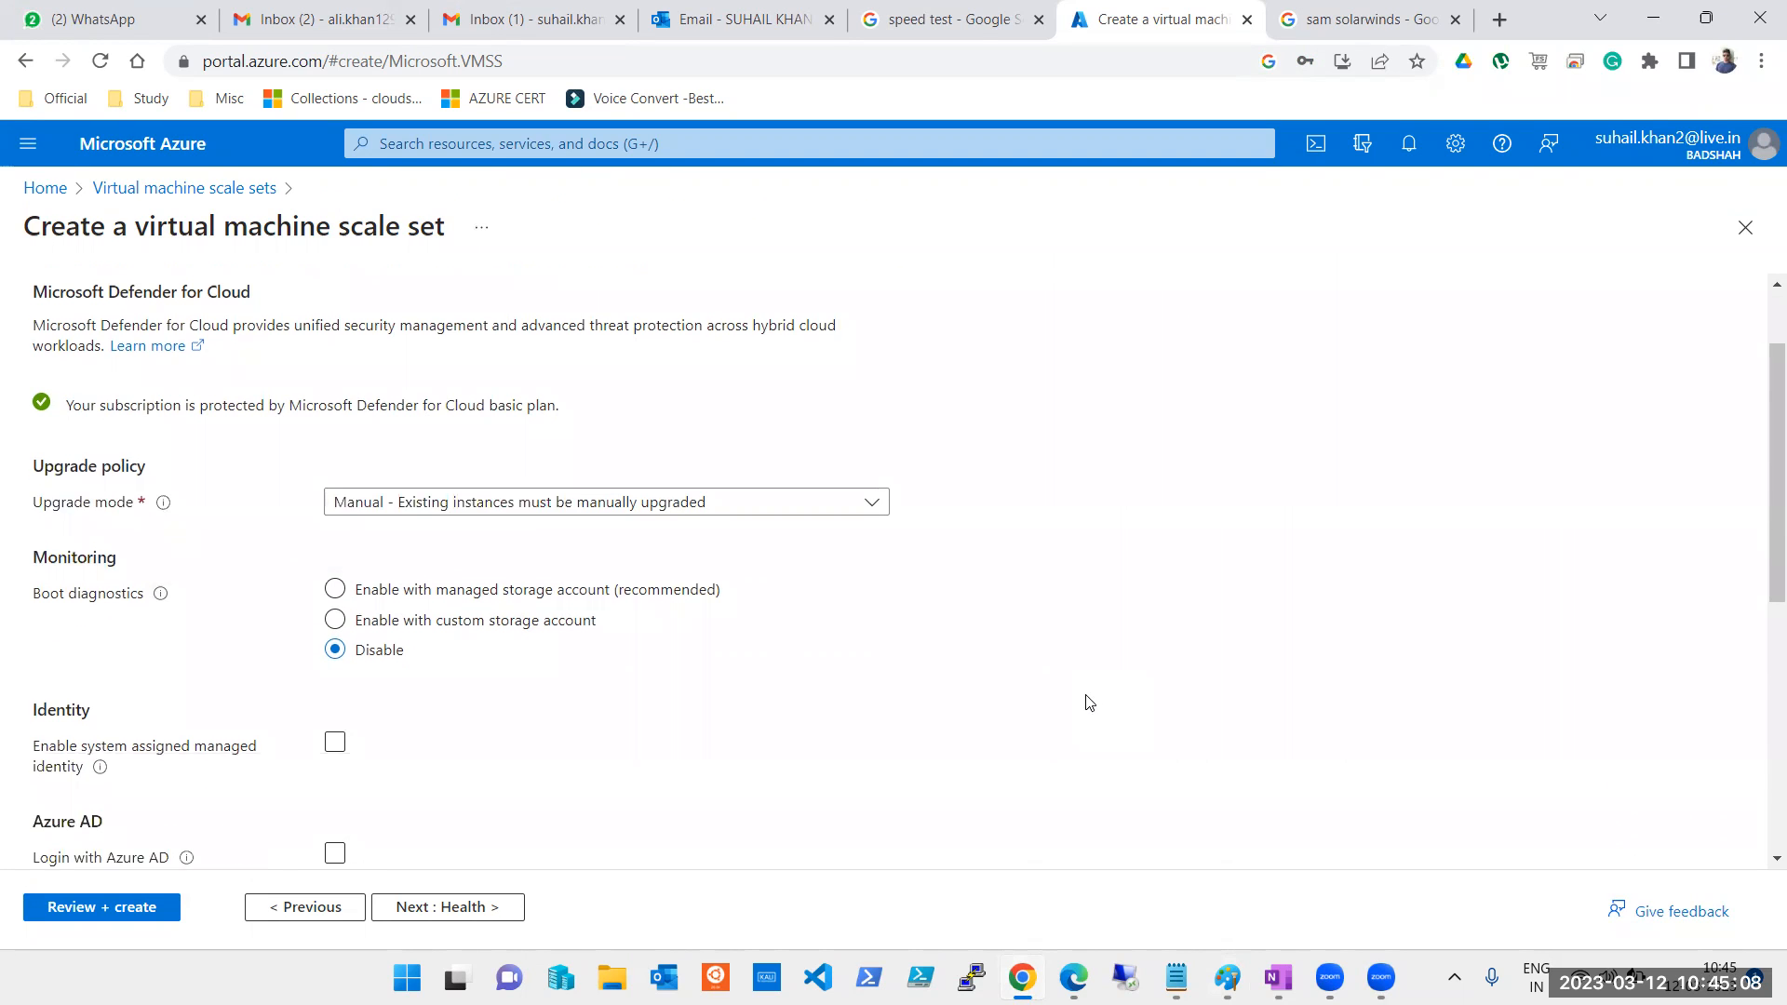
scroll(1058, 686, "down", 1)
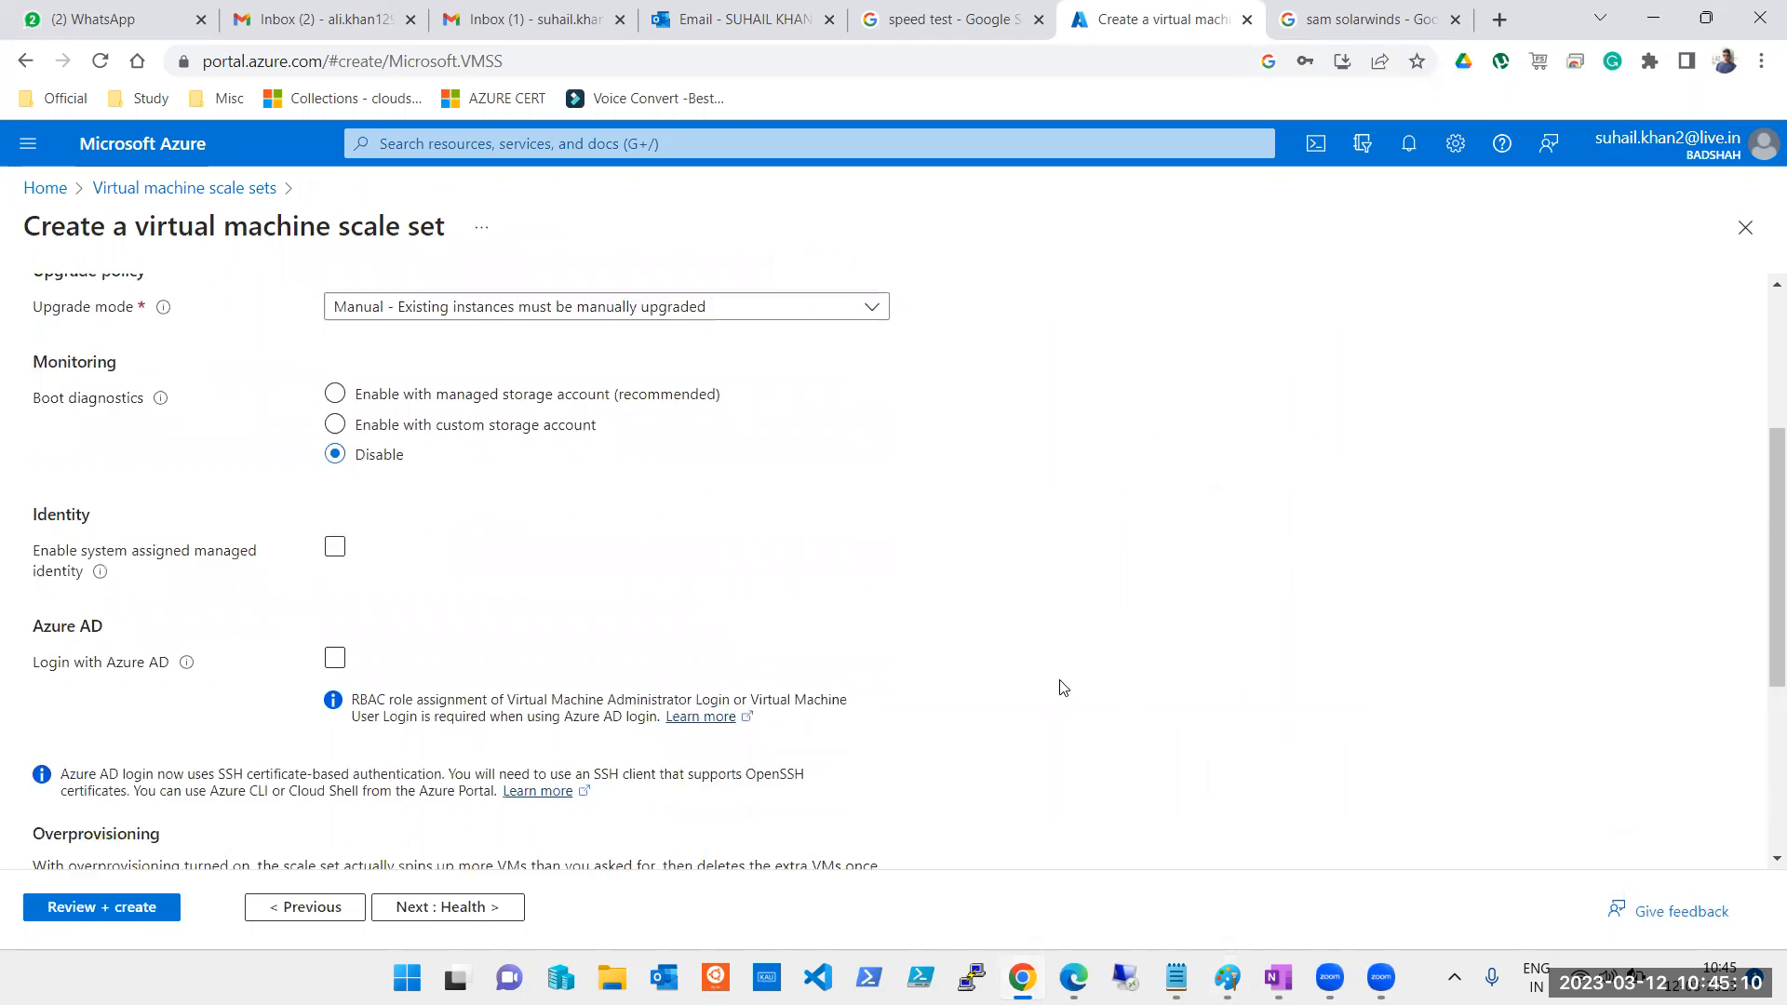
scroll(930, 567, "up", 2)
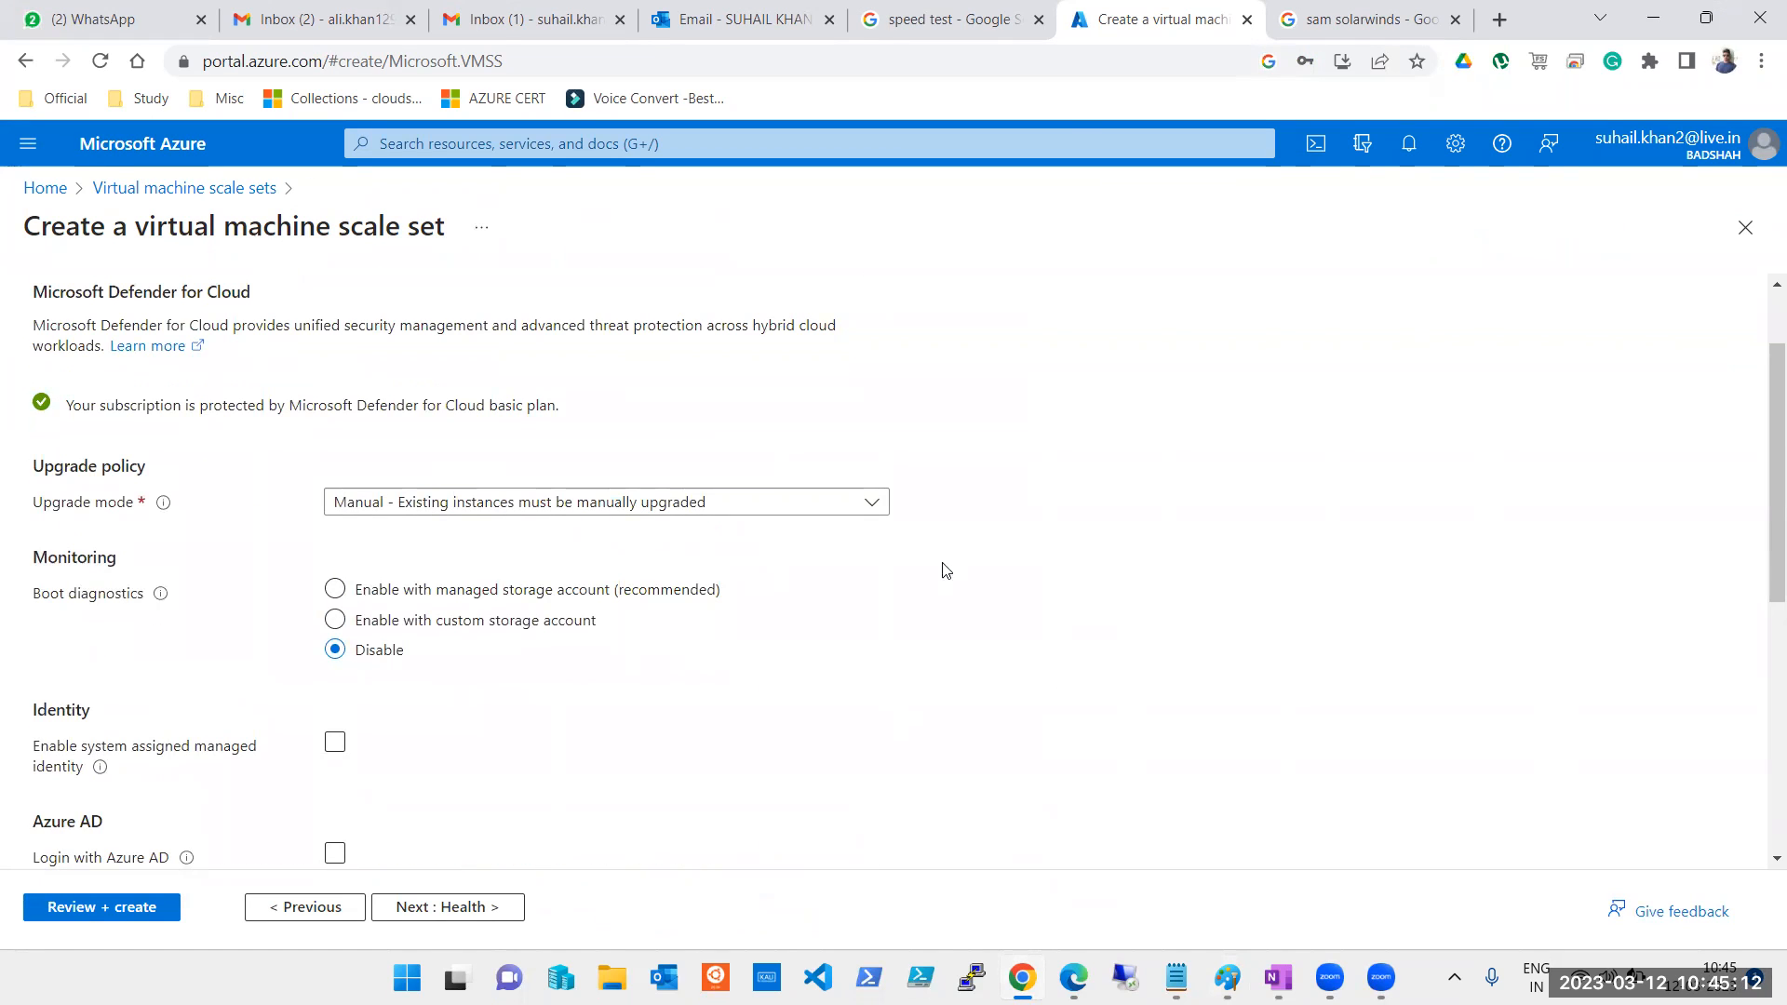
left_click(758, 515)
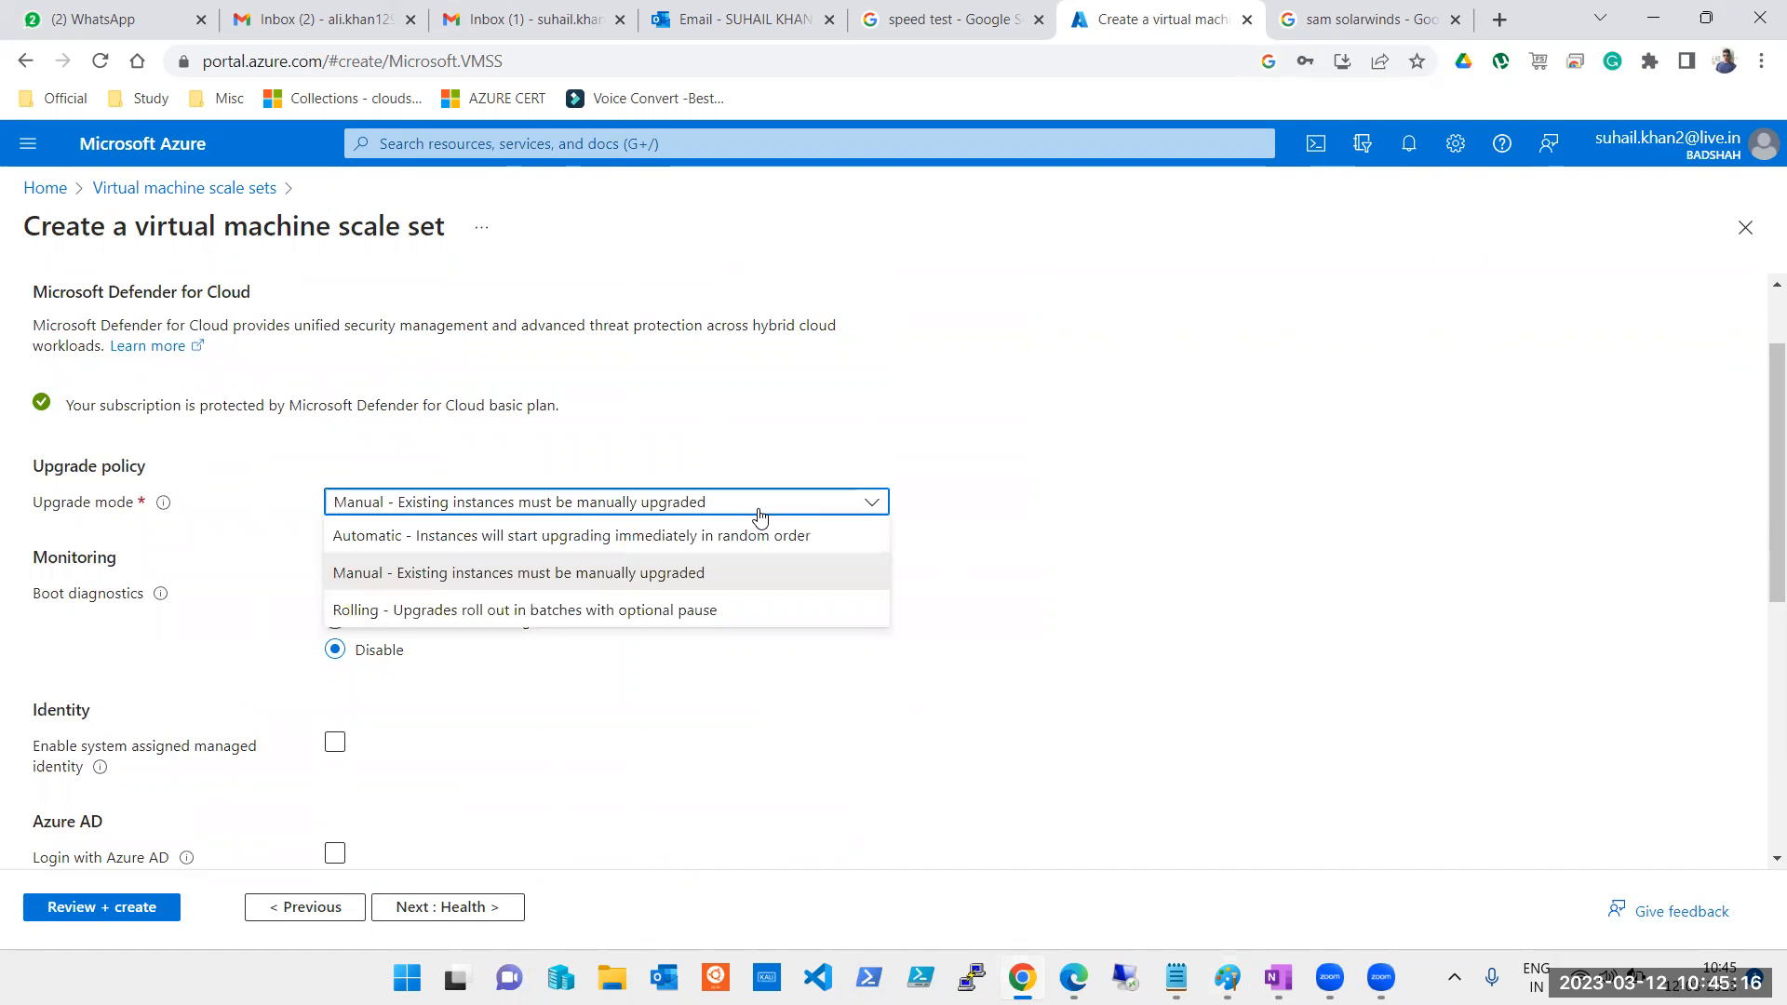
left_click(758, 512)
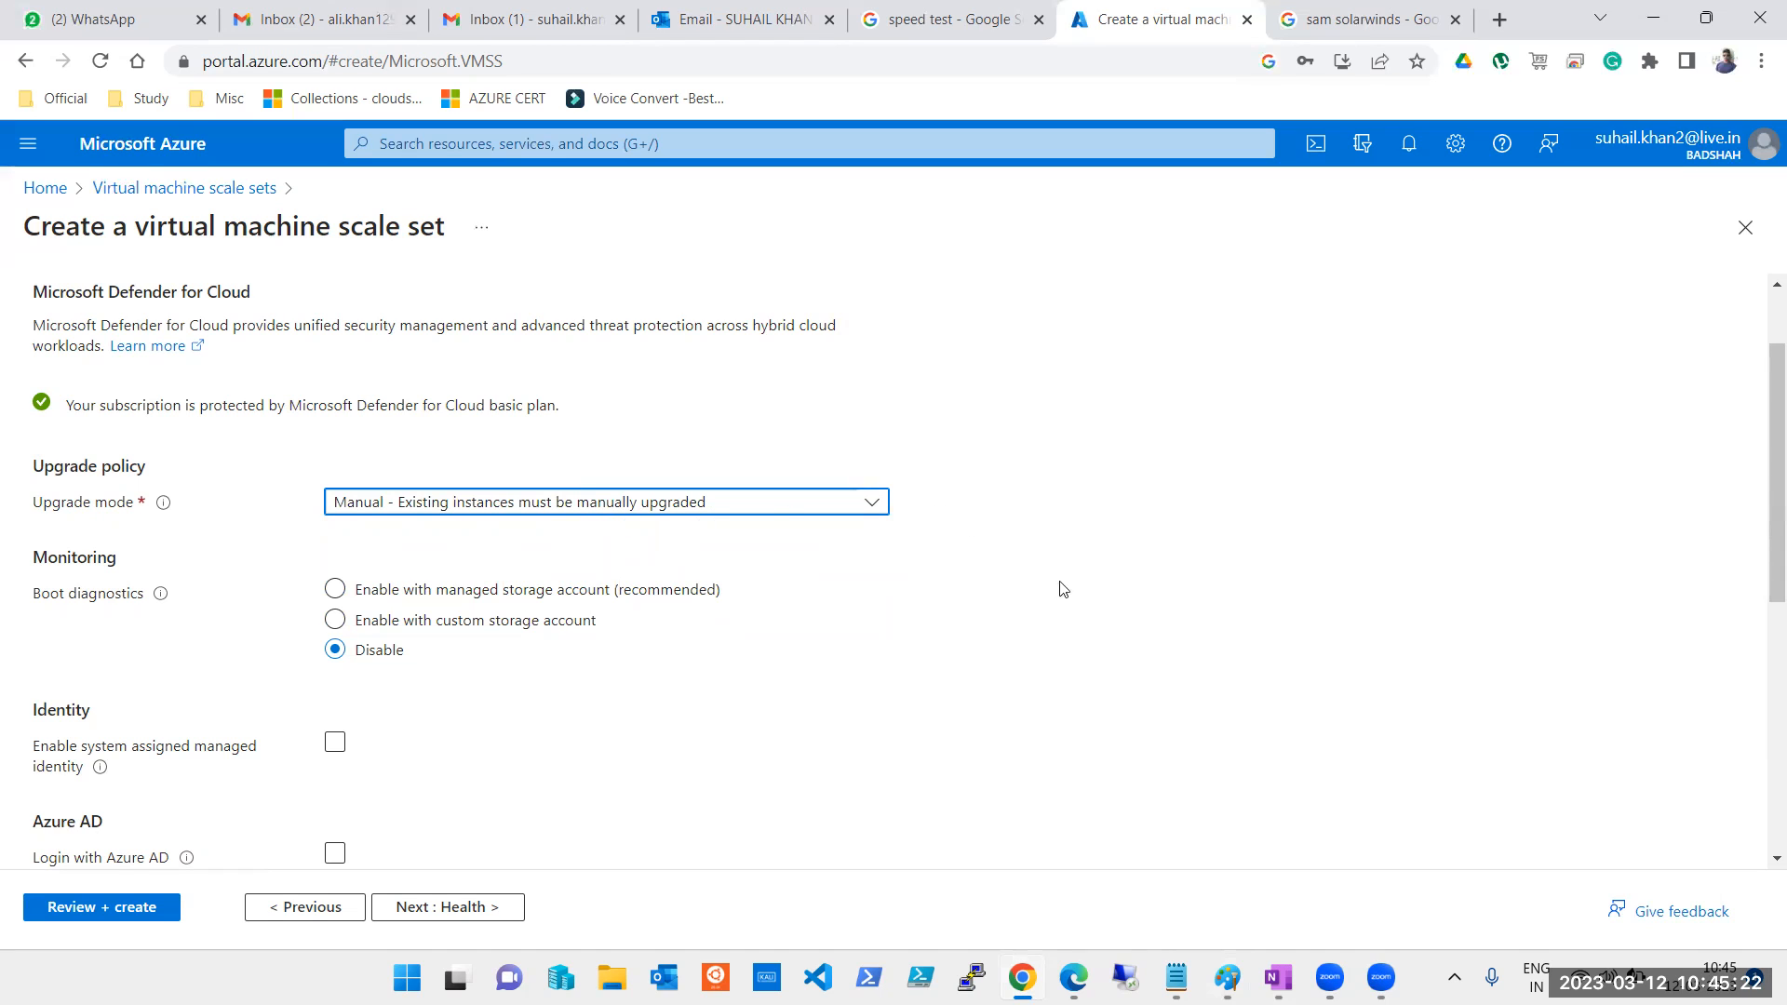
Review the identity, Azure AD login and overprovisioning options and proceed to the scale set's Health settings
scroll(983, 562, "down", 4)
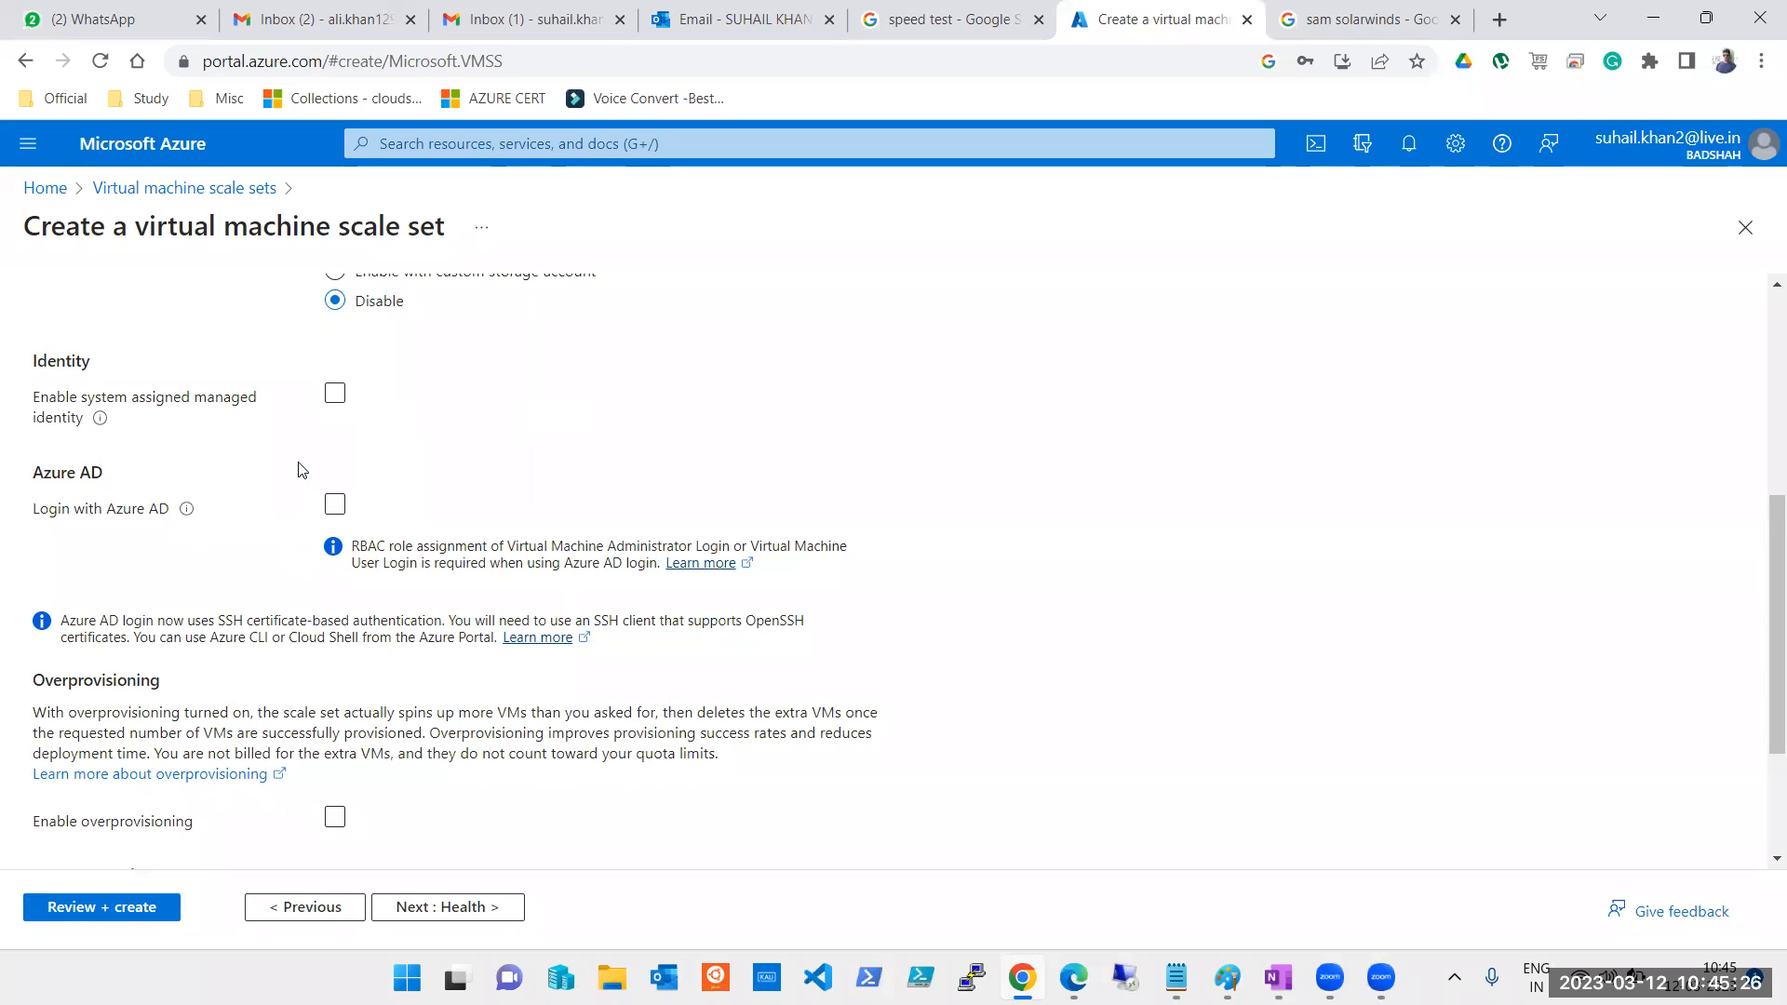
scroll(363, 499, "down", 3)
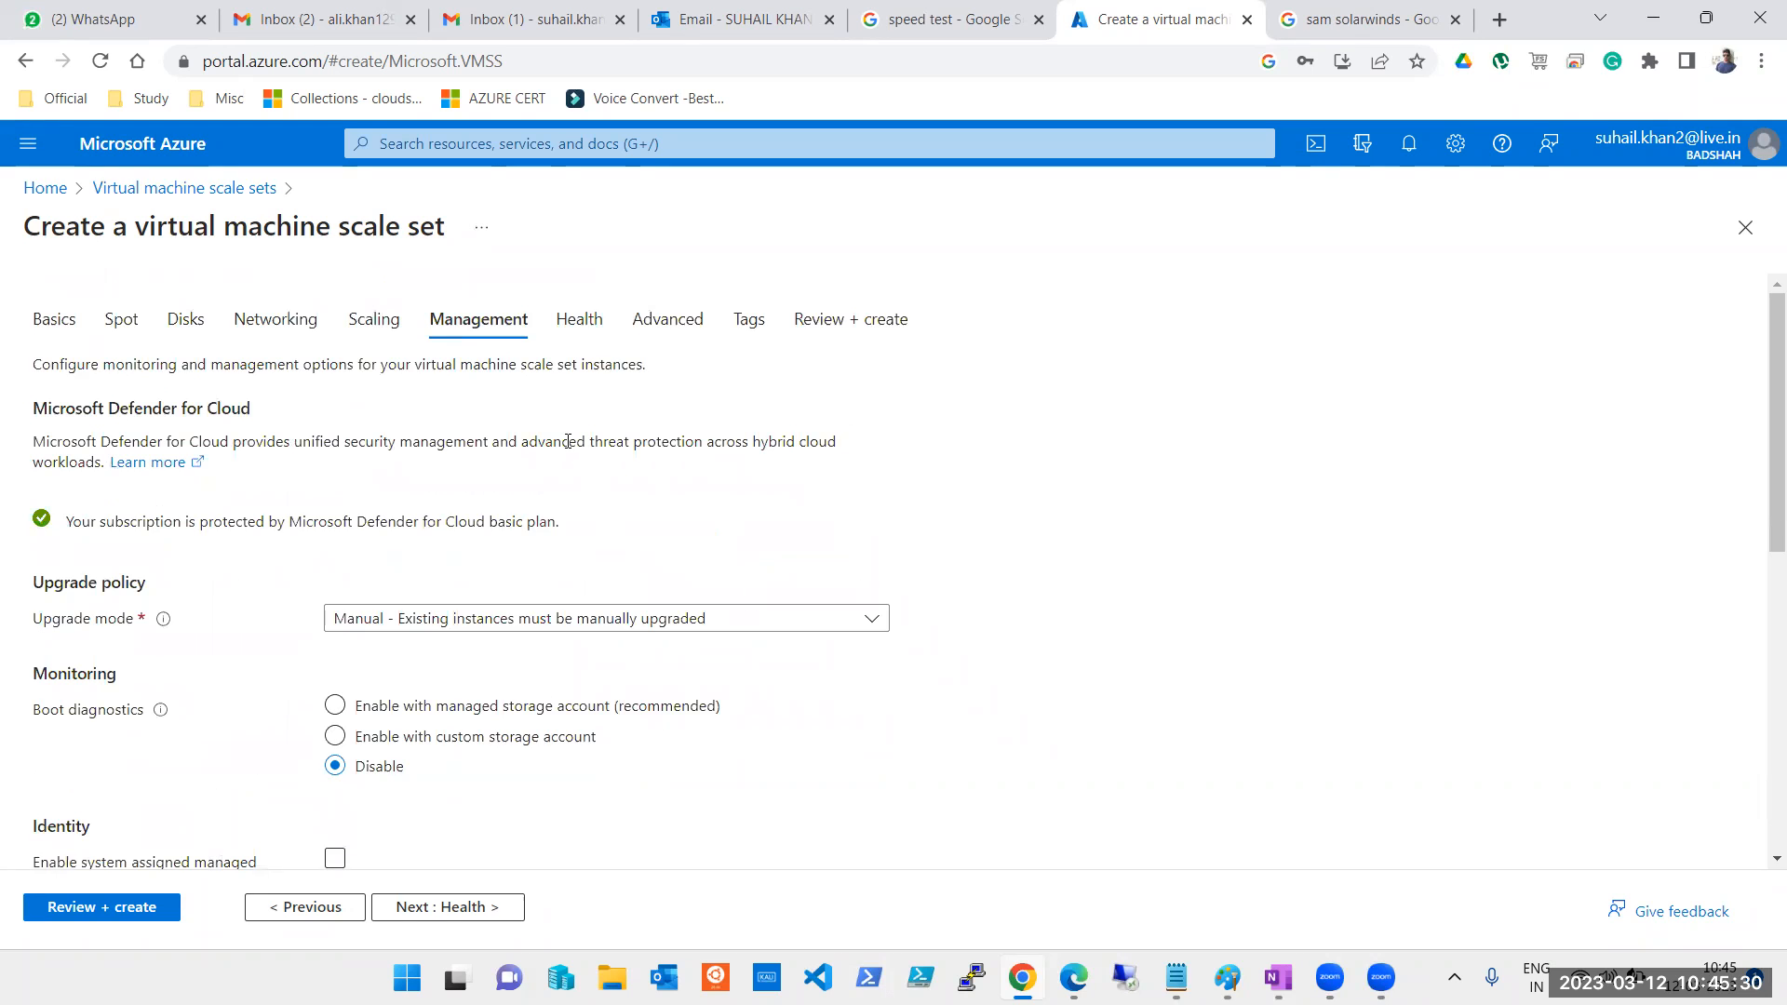
scroll(566, 470, "up", 10)
scroll(367, 777, "down", 5)
left_click(429, 907)
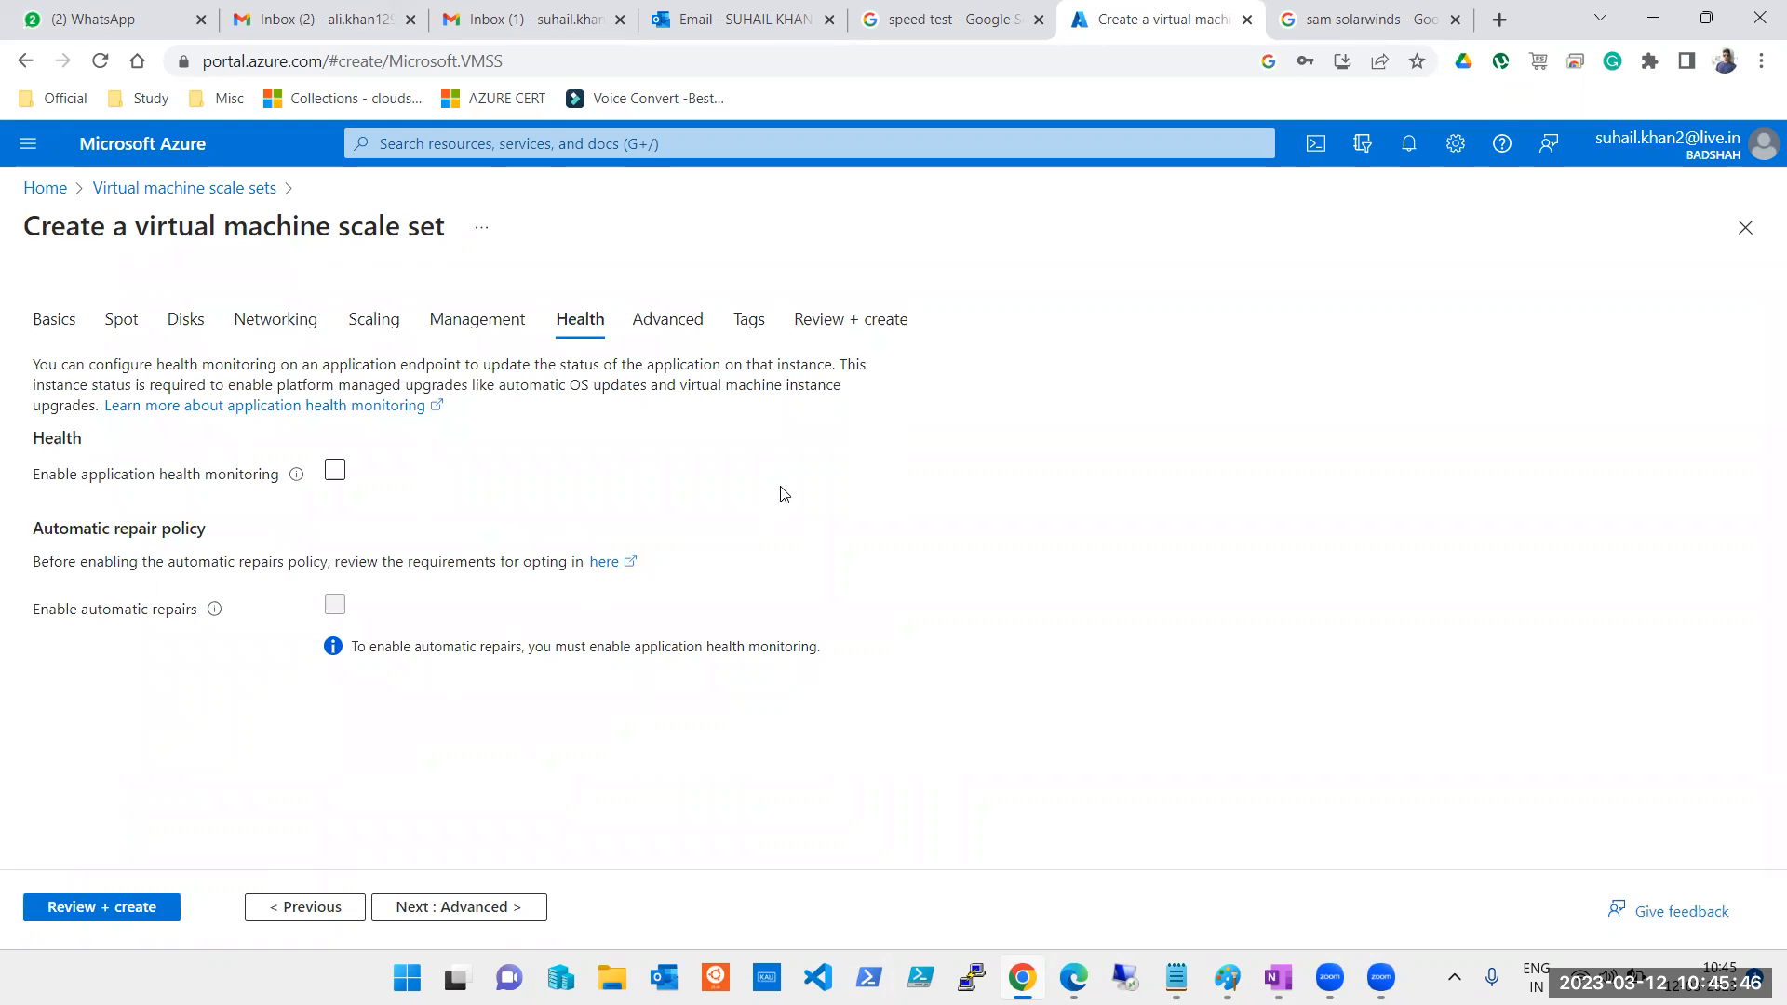
Enable application health monitoring to inspect its monitor and automatic repair settings, and disable it again
left_click(338, 475)
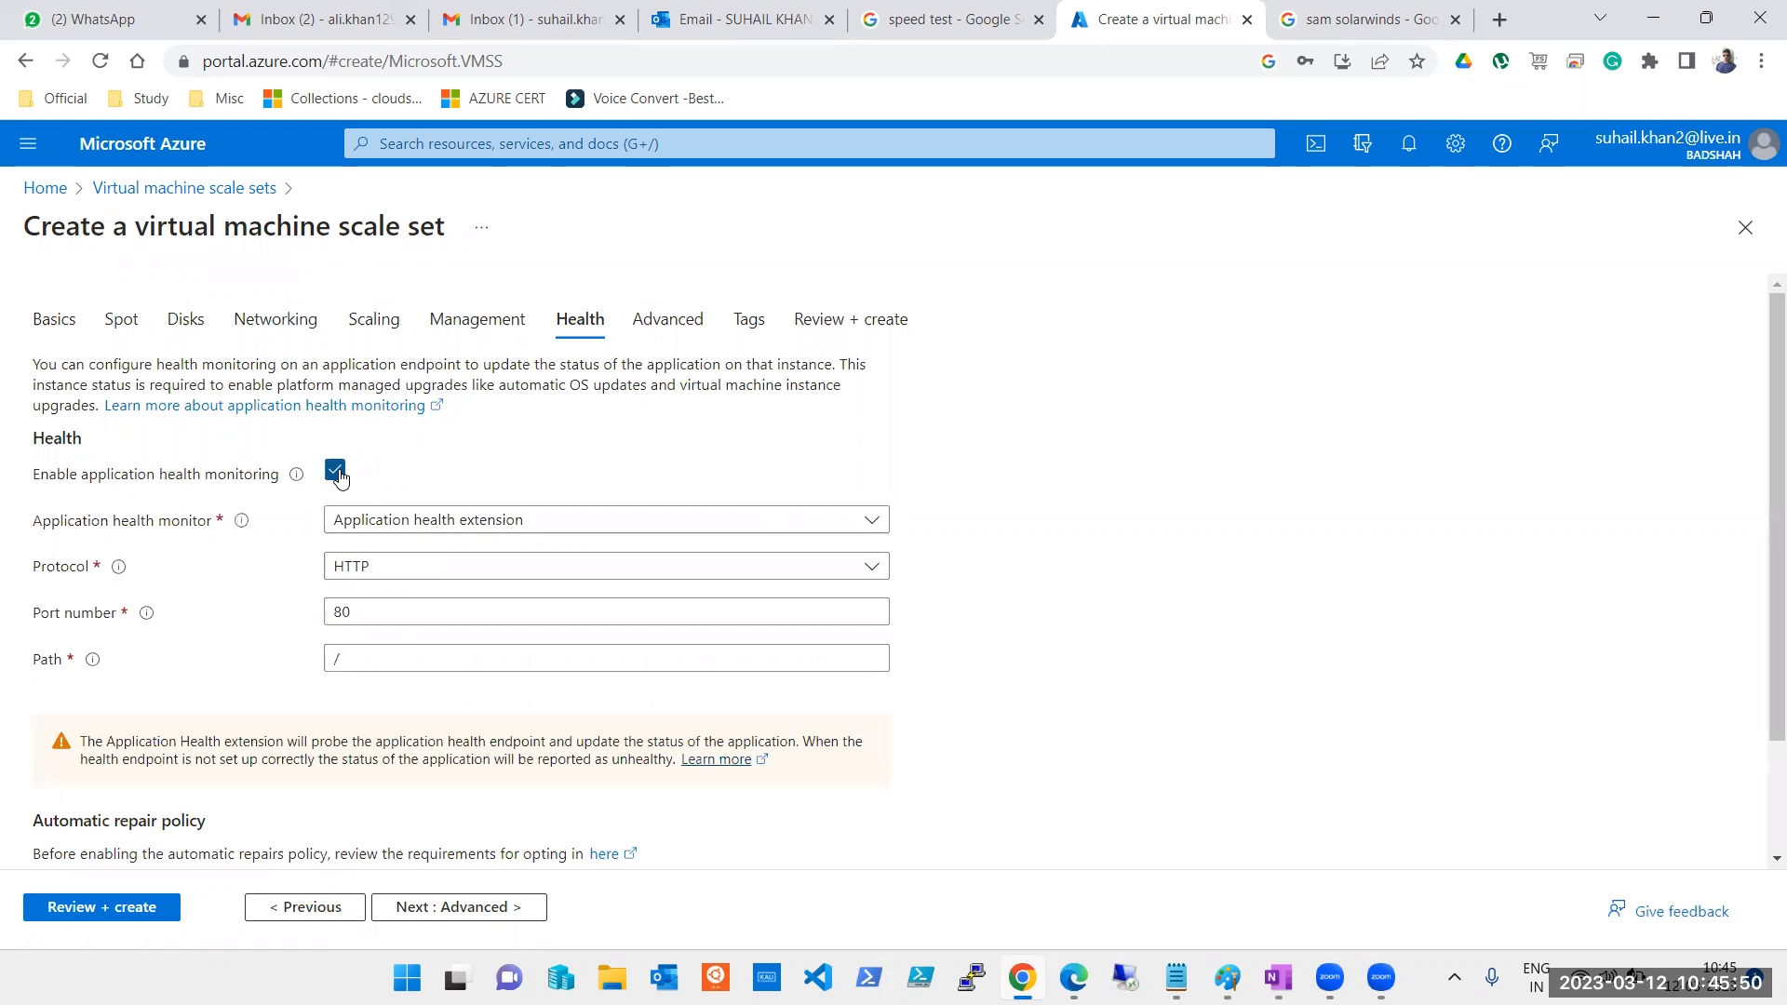
scroll(367, 679, "down", 2)
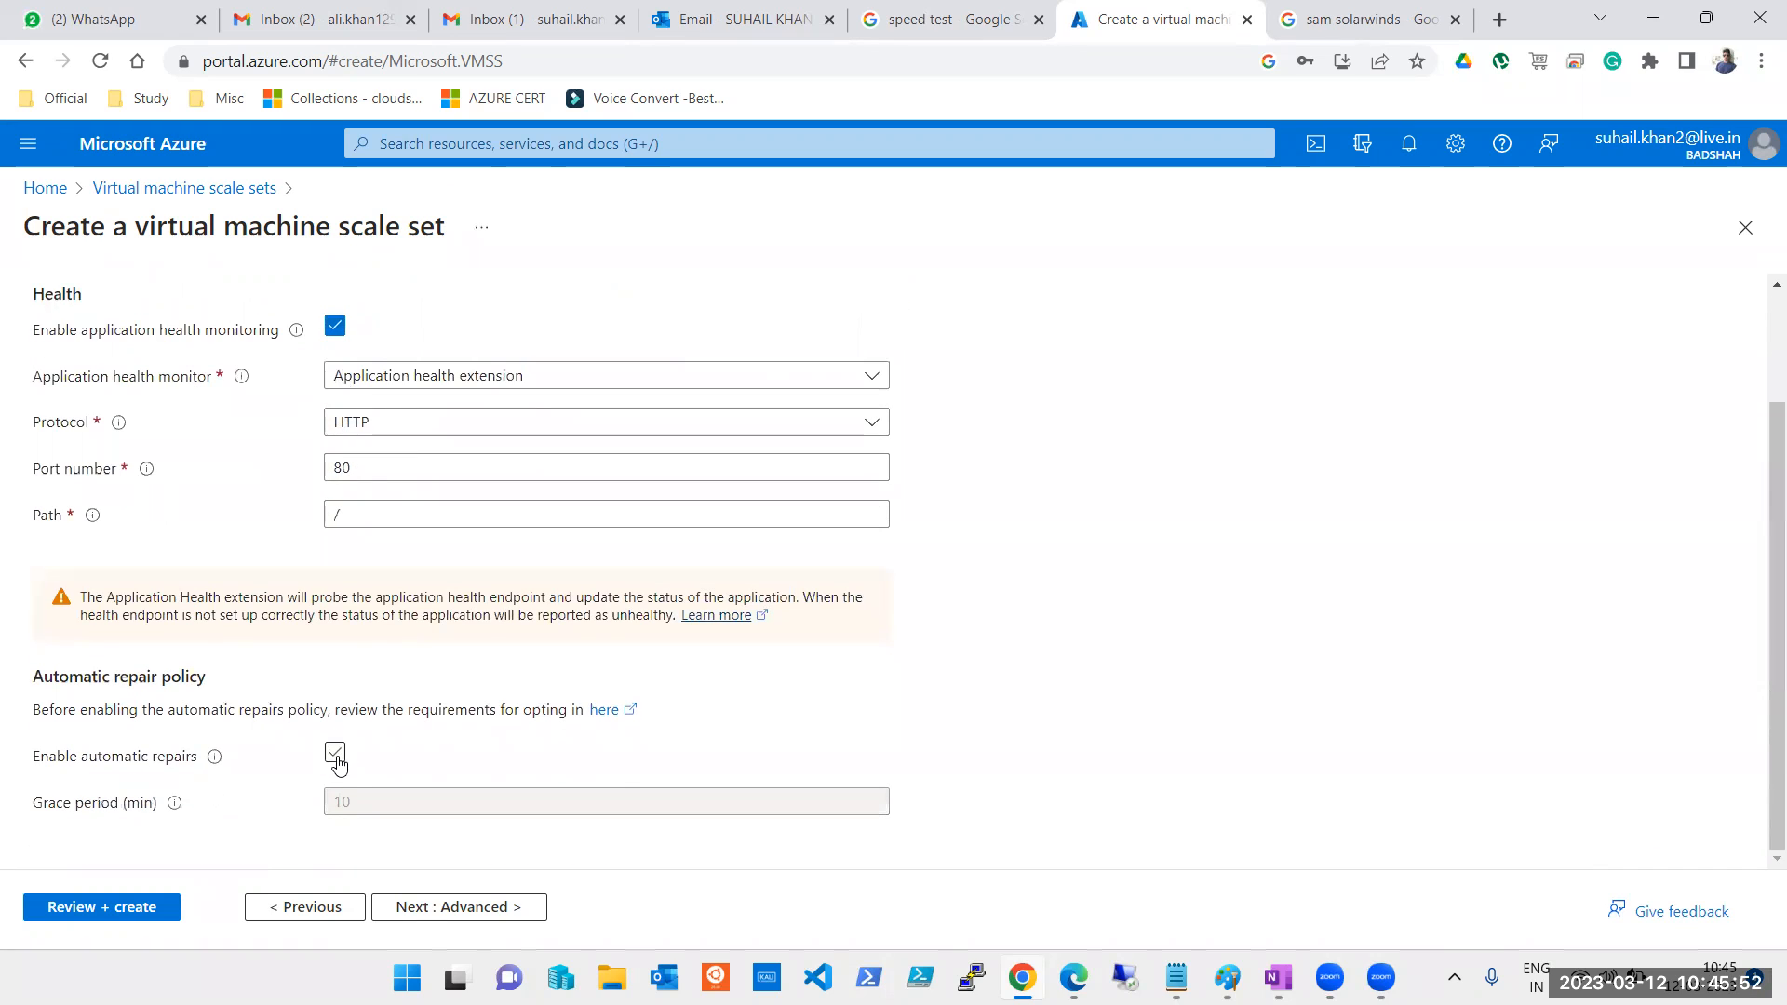
left_click(335, 328)
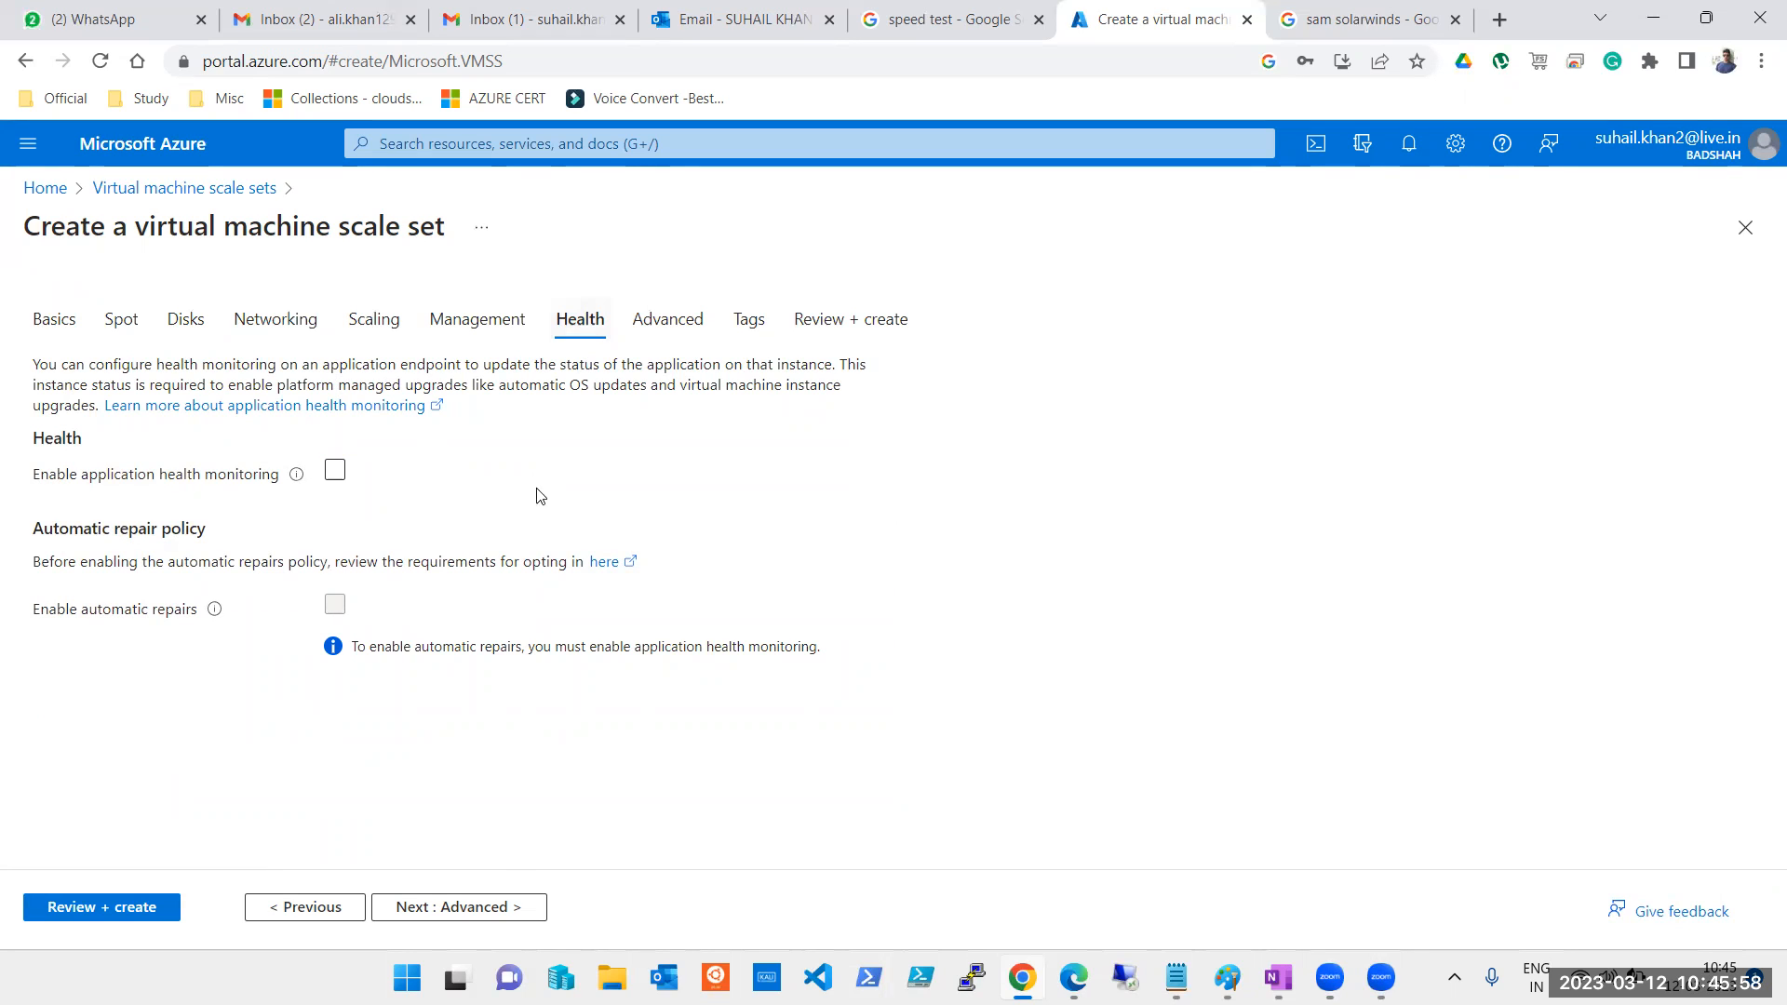
Proceed to the Advanced settings and review the allocation policy, spreading algorithm and VM applications sections
left_click(499, 905)
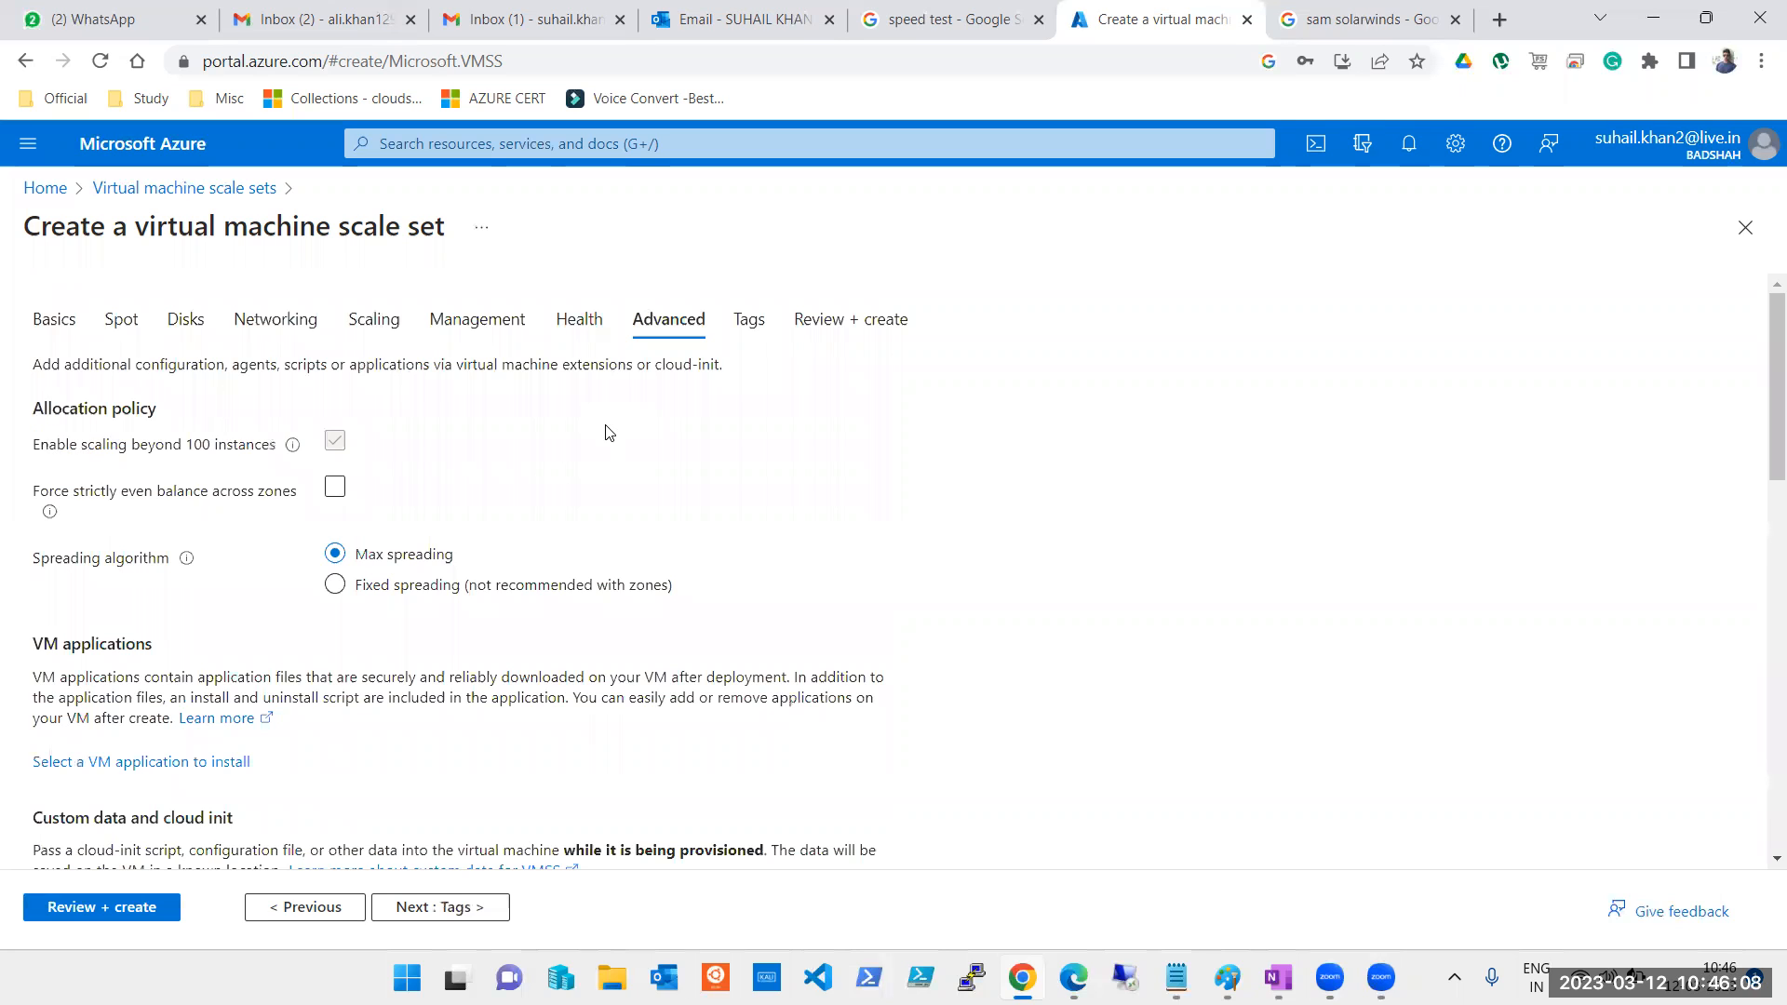
scroll(608, 432, "down", 1)
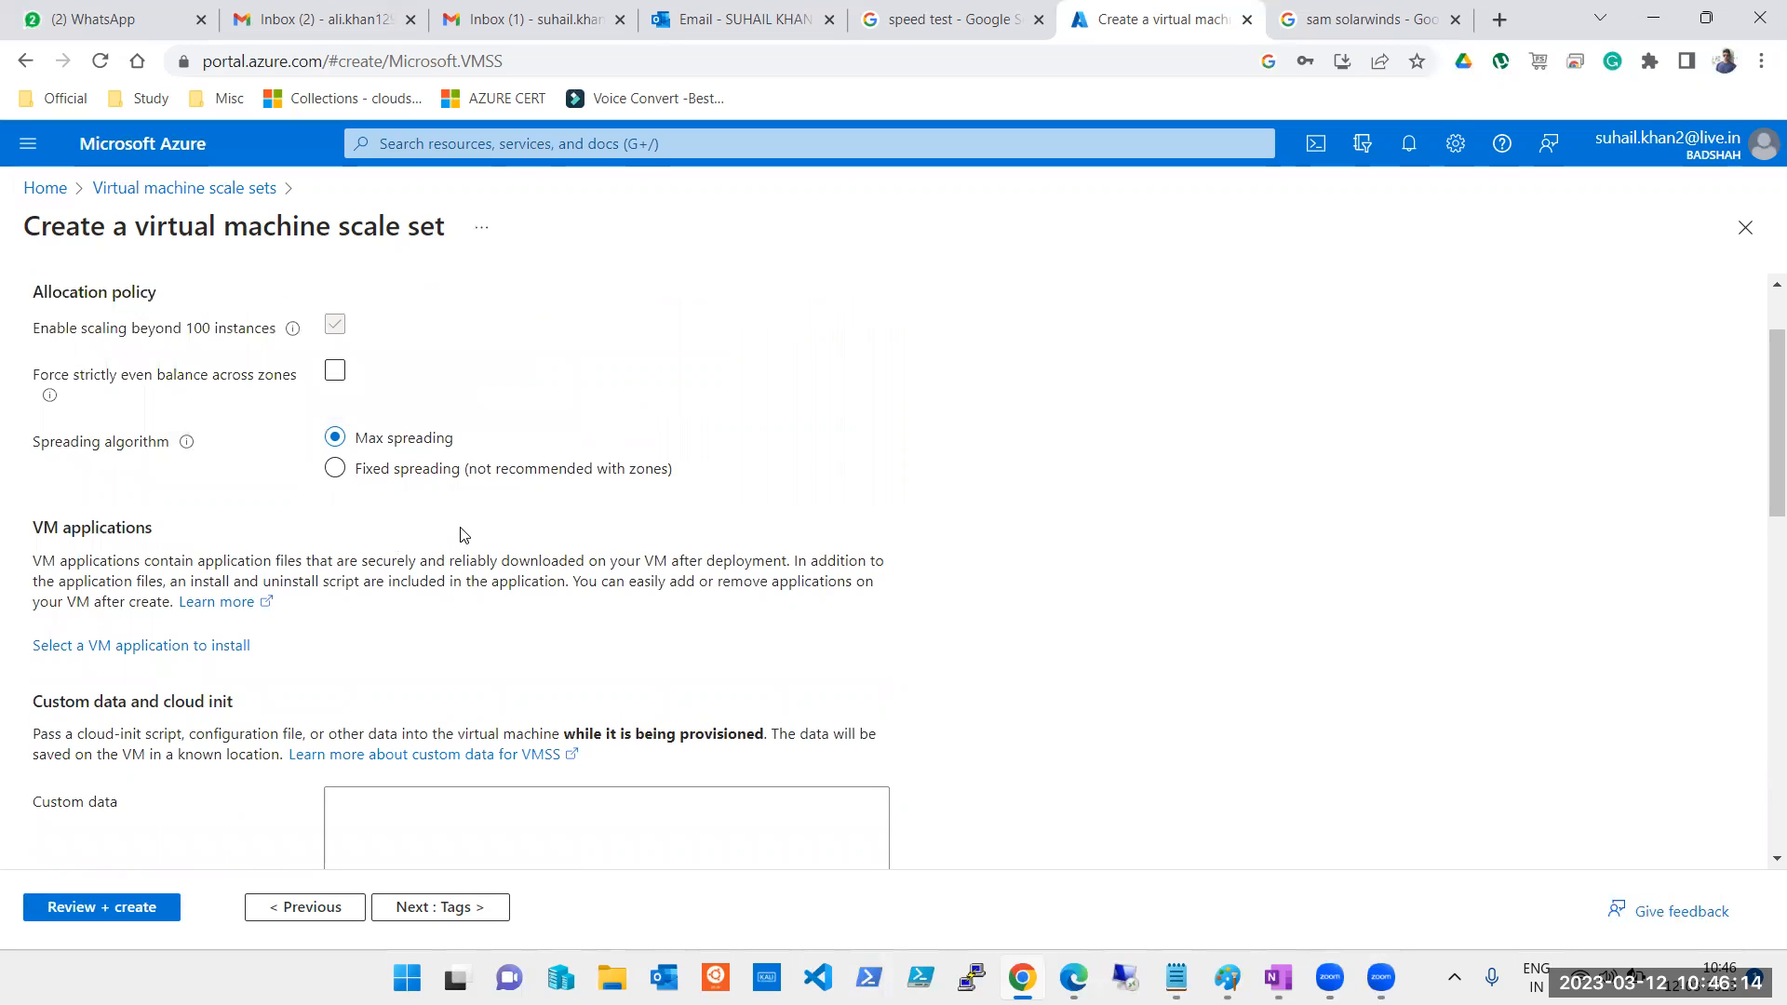
scroll(461, 532, "up", 1)
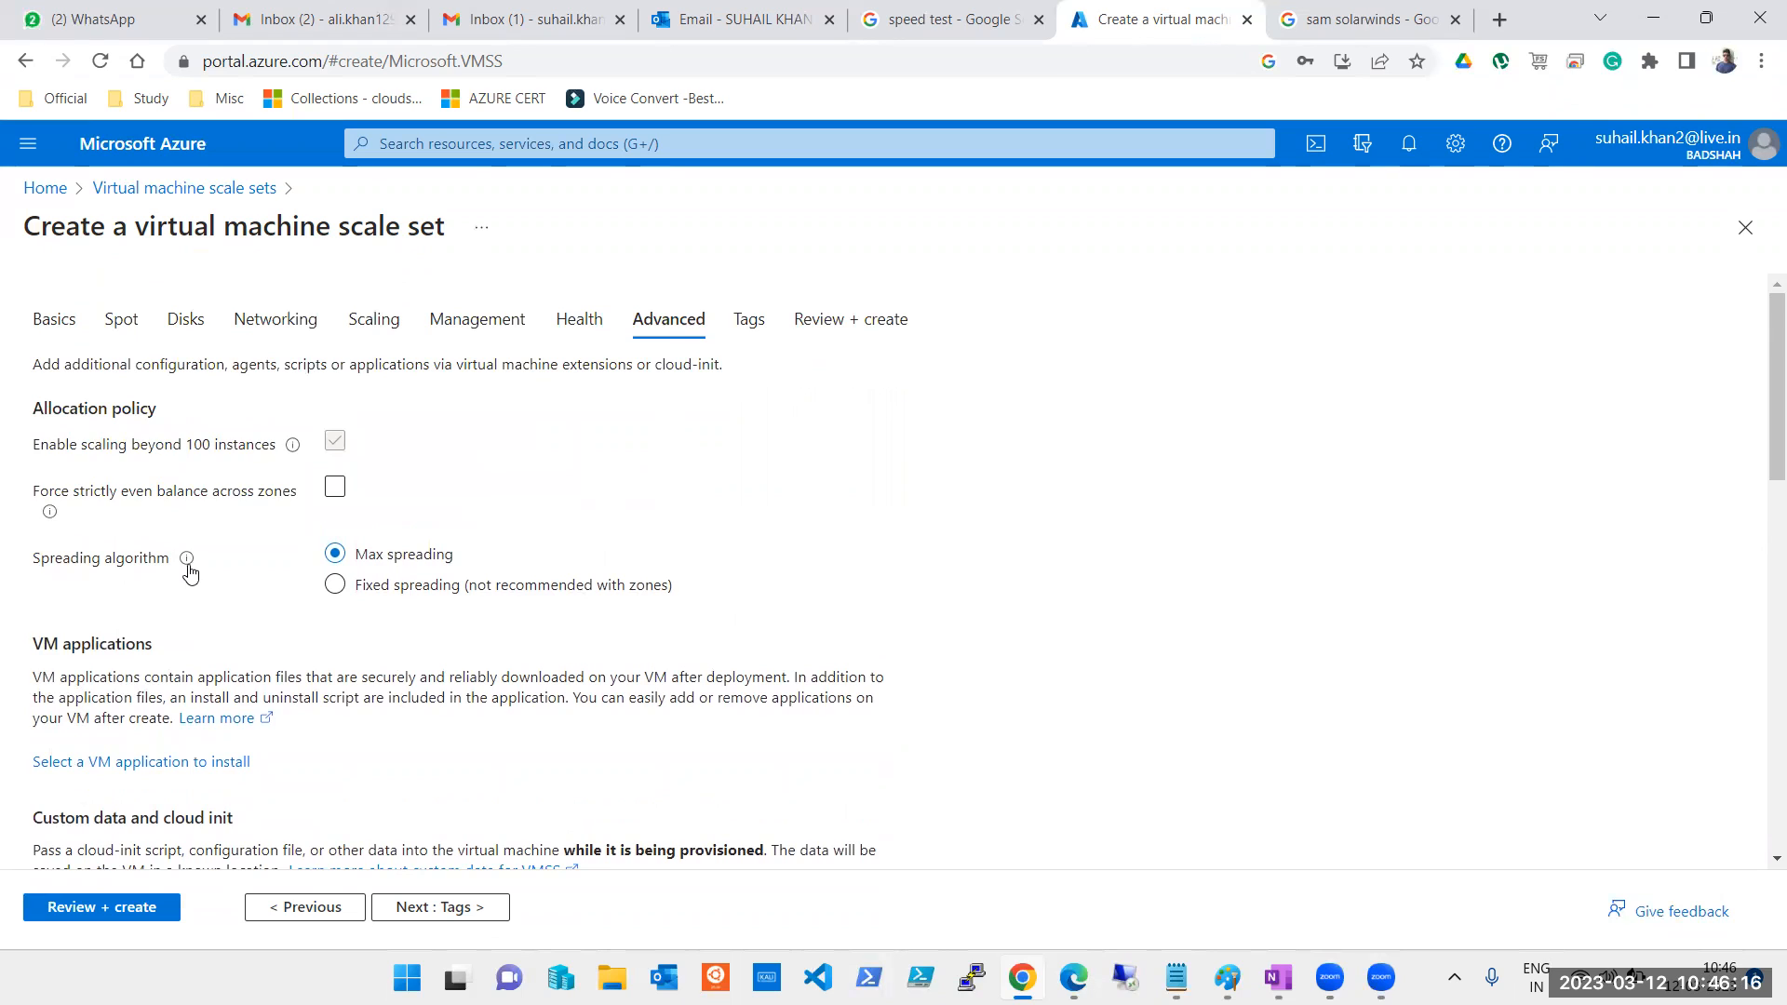
Review the Advanced settings from the spreading algorithm down to the Custom data and cloud init section
mouse_move(189, 569)
scroll(299, 308, "down", 4)
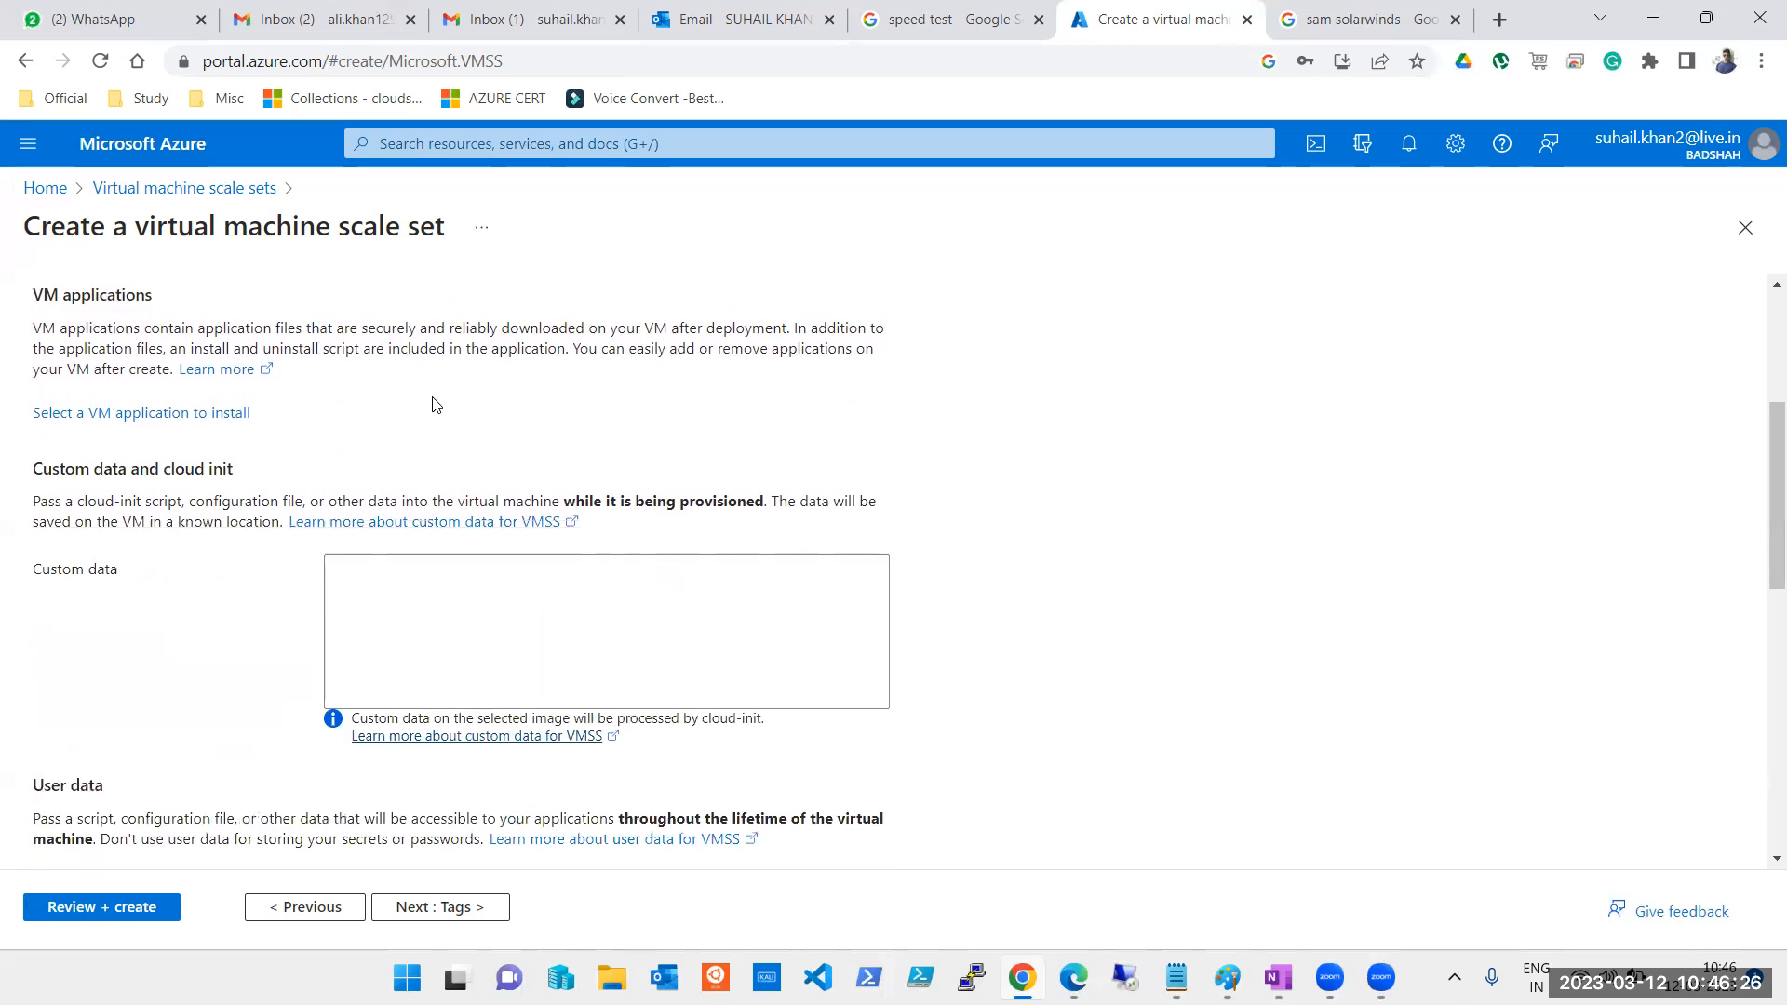
scroll(442, 391, "up", 1)
scroll(462, 384, "down", 2)
left_click(431, 494)
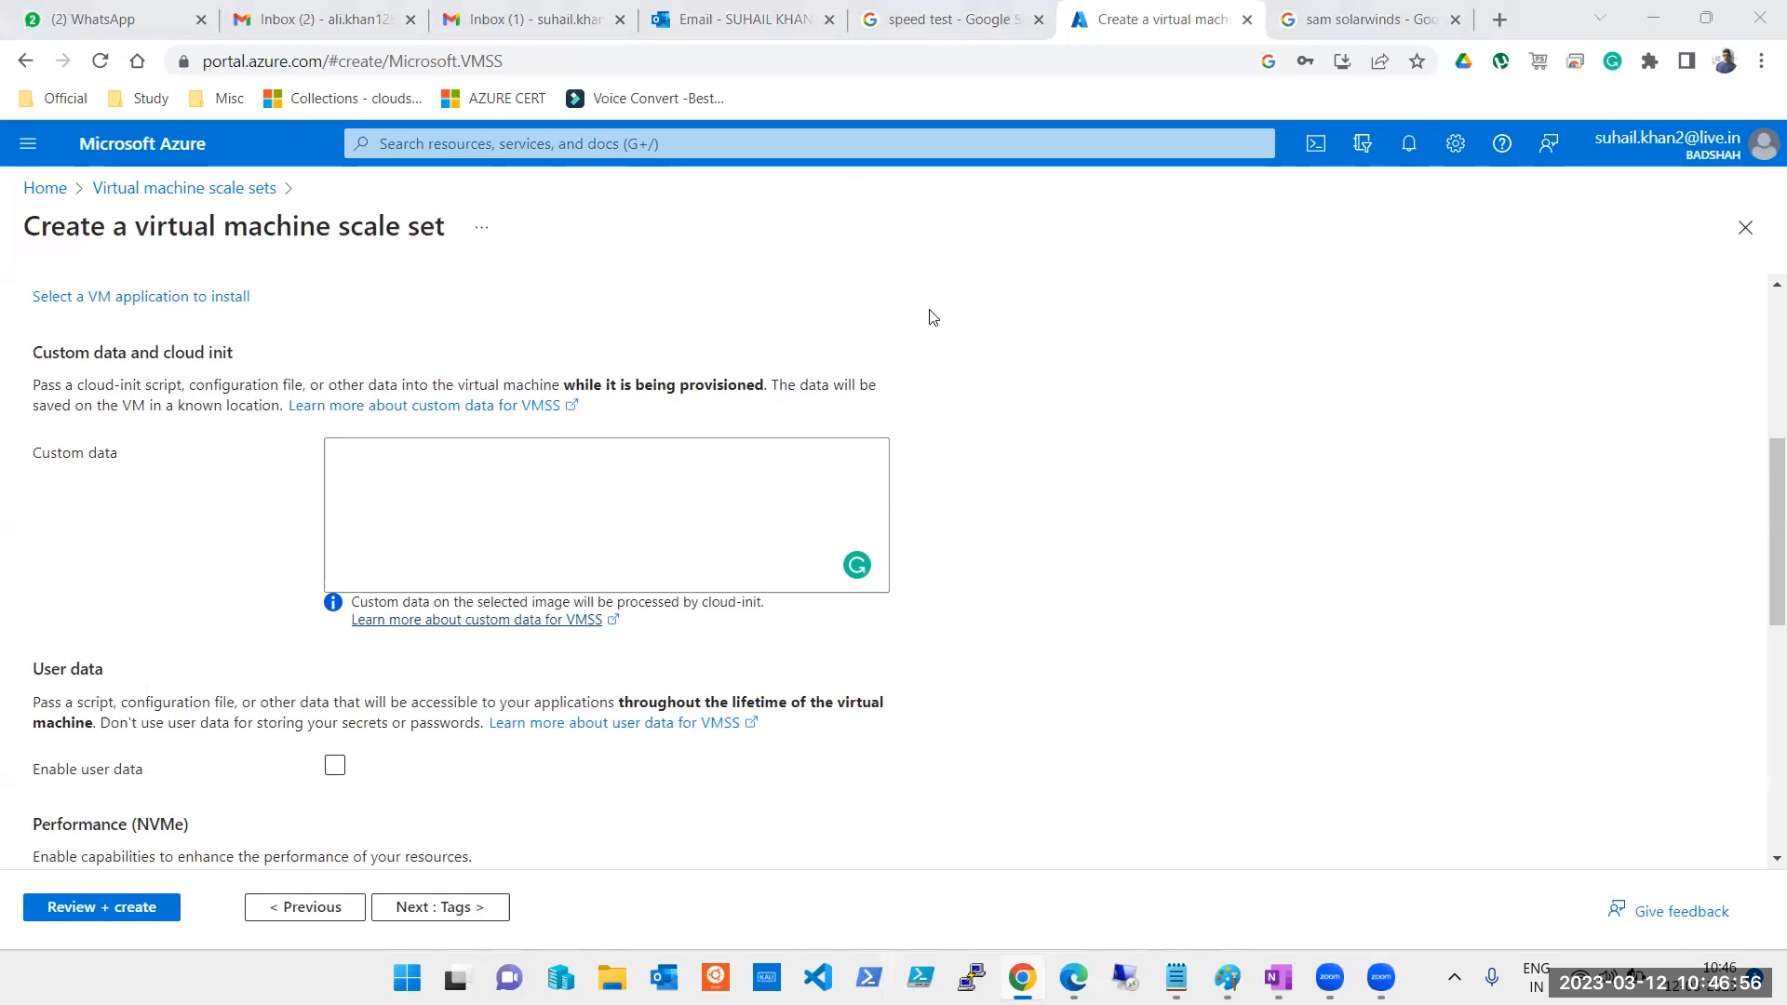
left_click(631, 482)
left_click(635, 499)
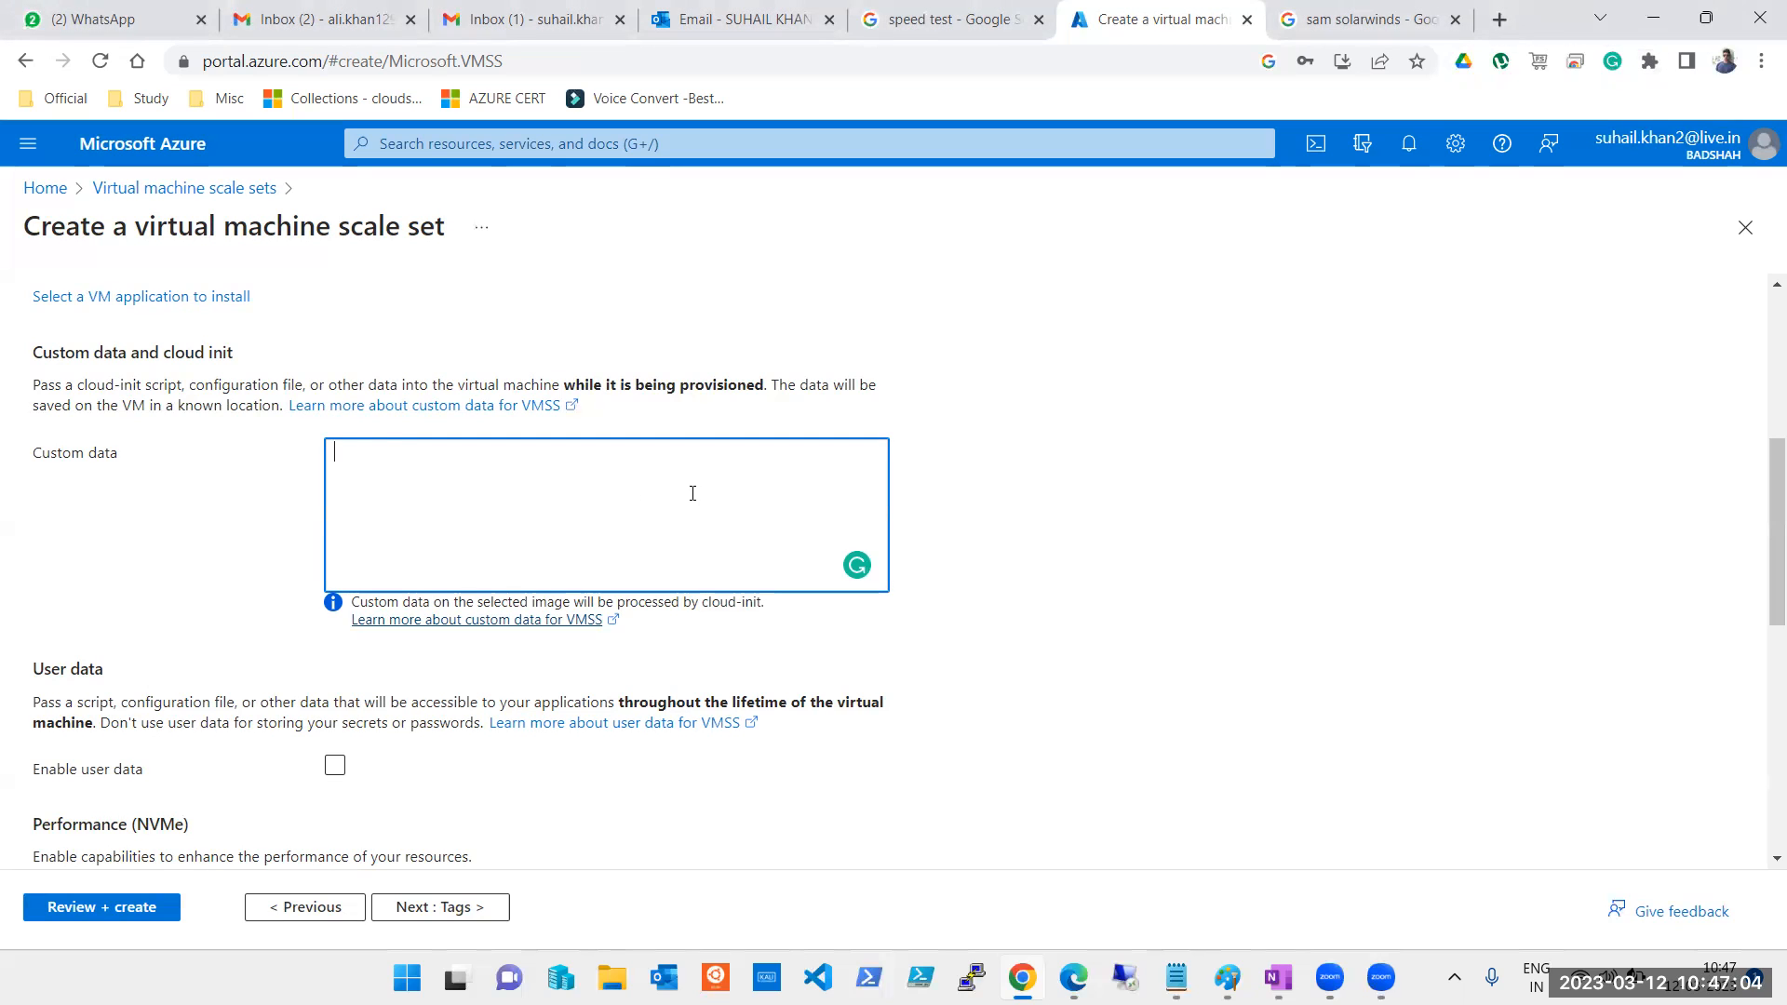
Look at the VM application selection page, return to the Advanced settings and minimize the recordings folder window
left_click(107, 298)
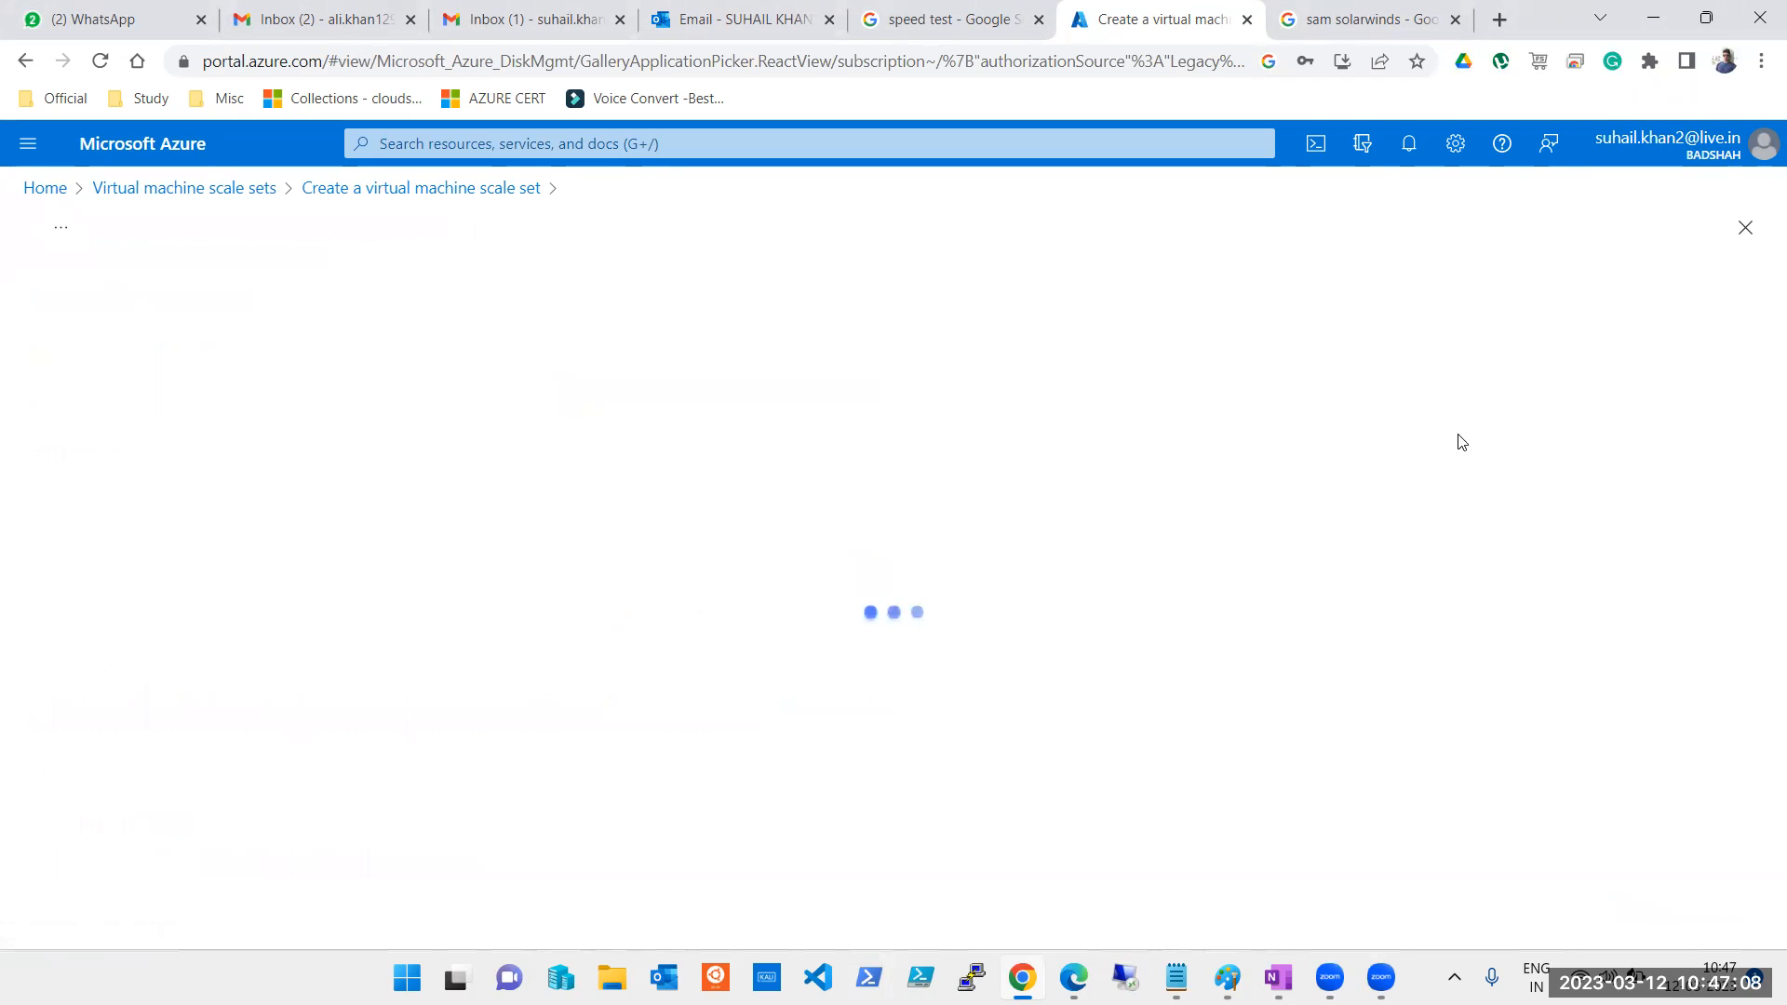
left_click(1745, 227)
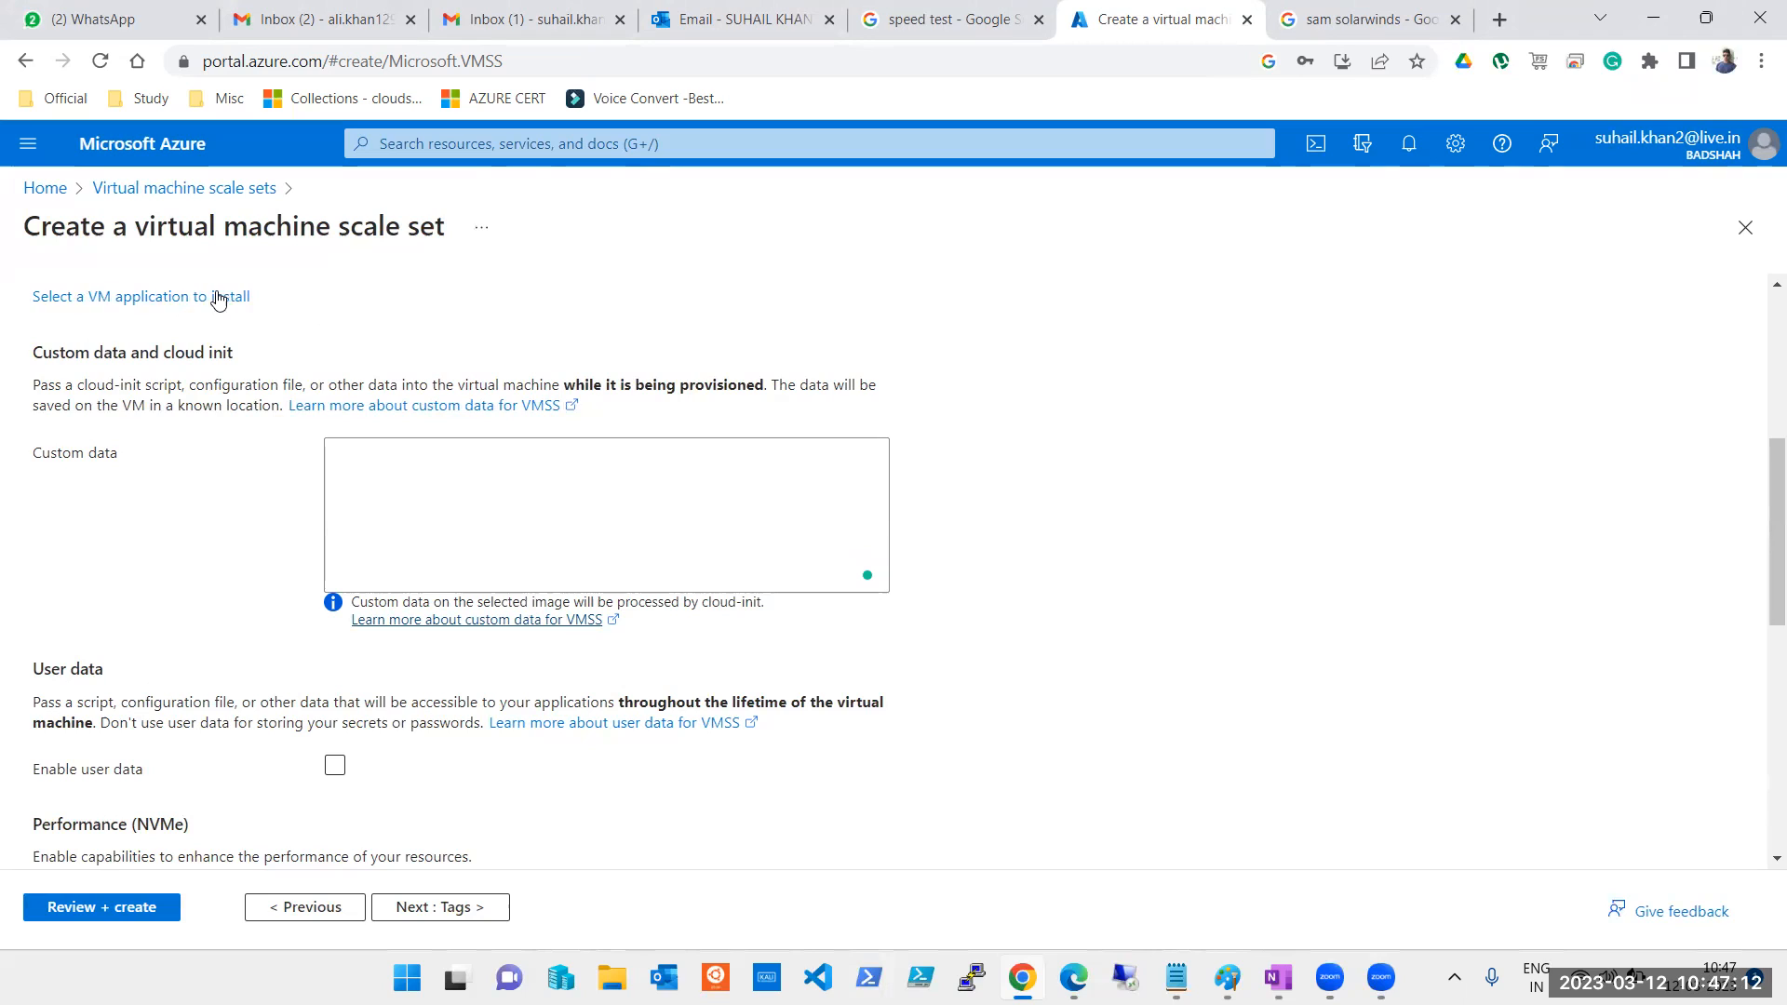
left_click(598, 521)
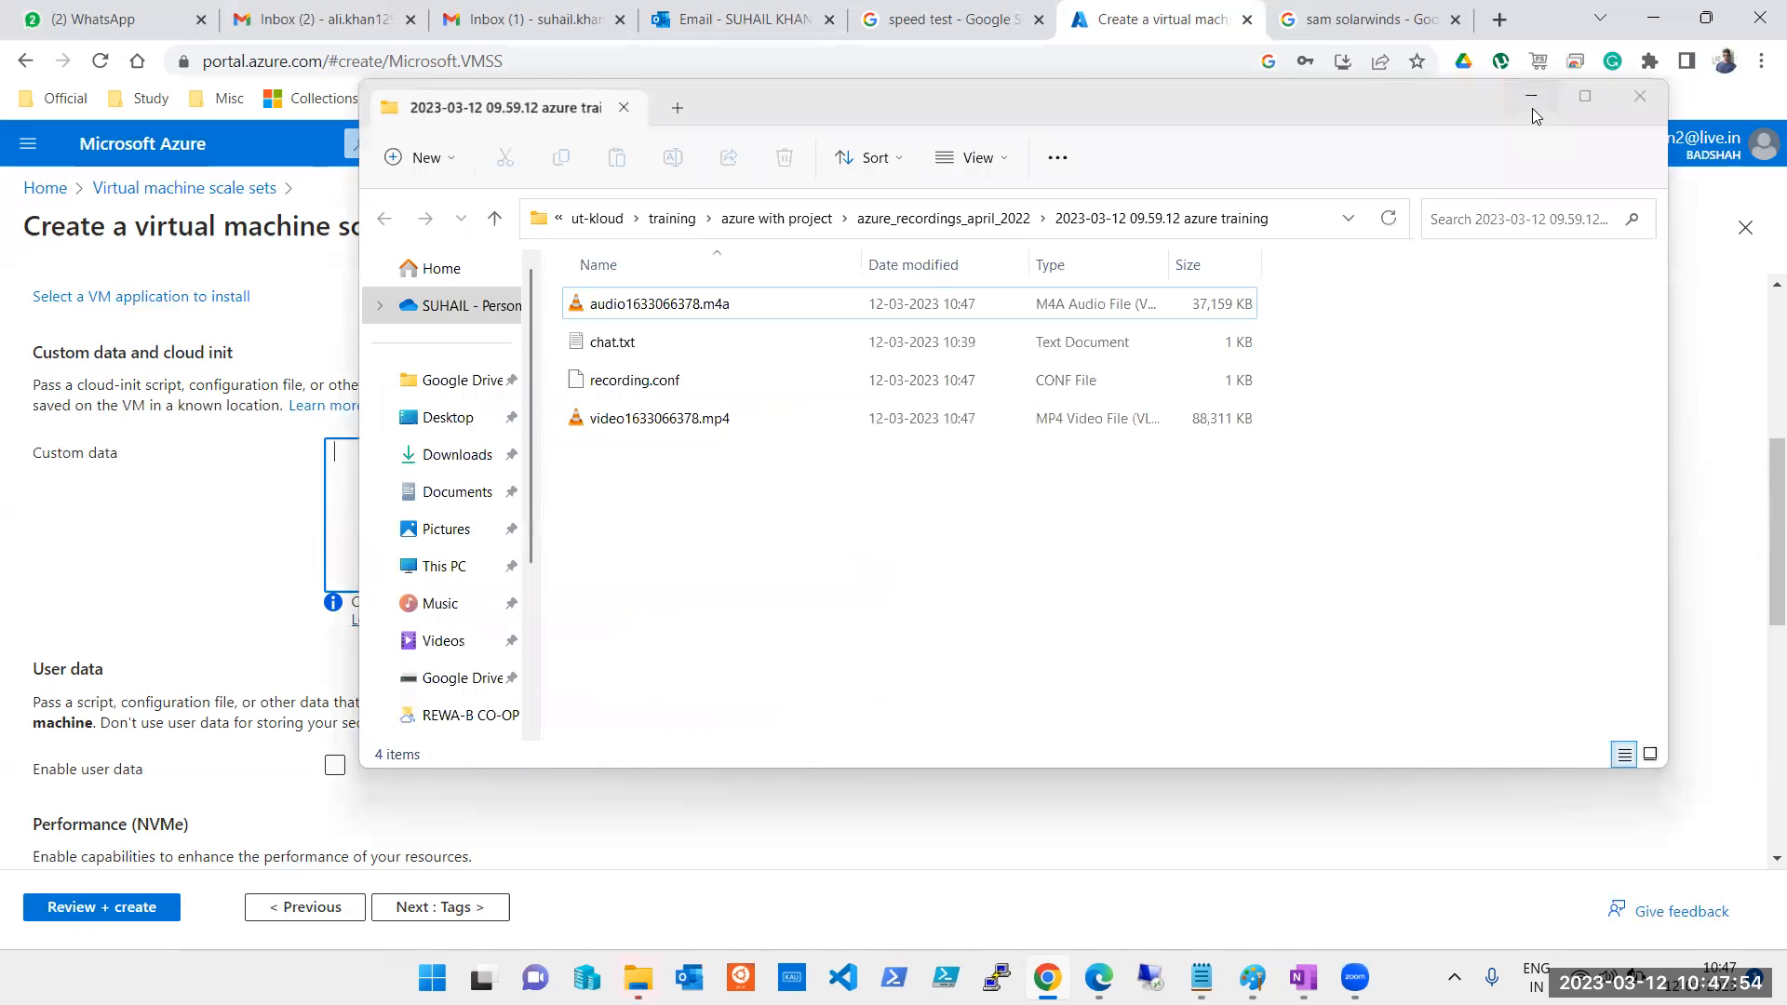
left_click(1530, 100)
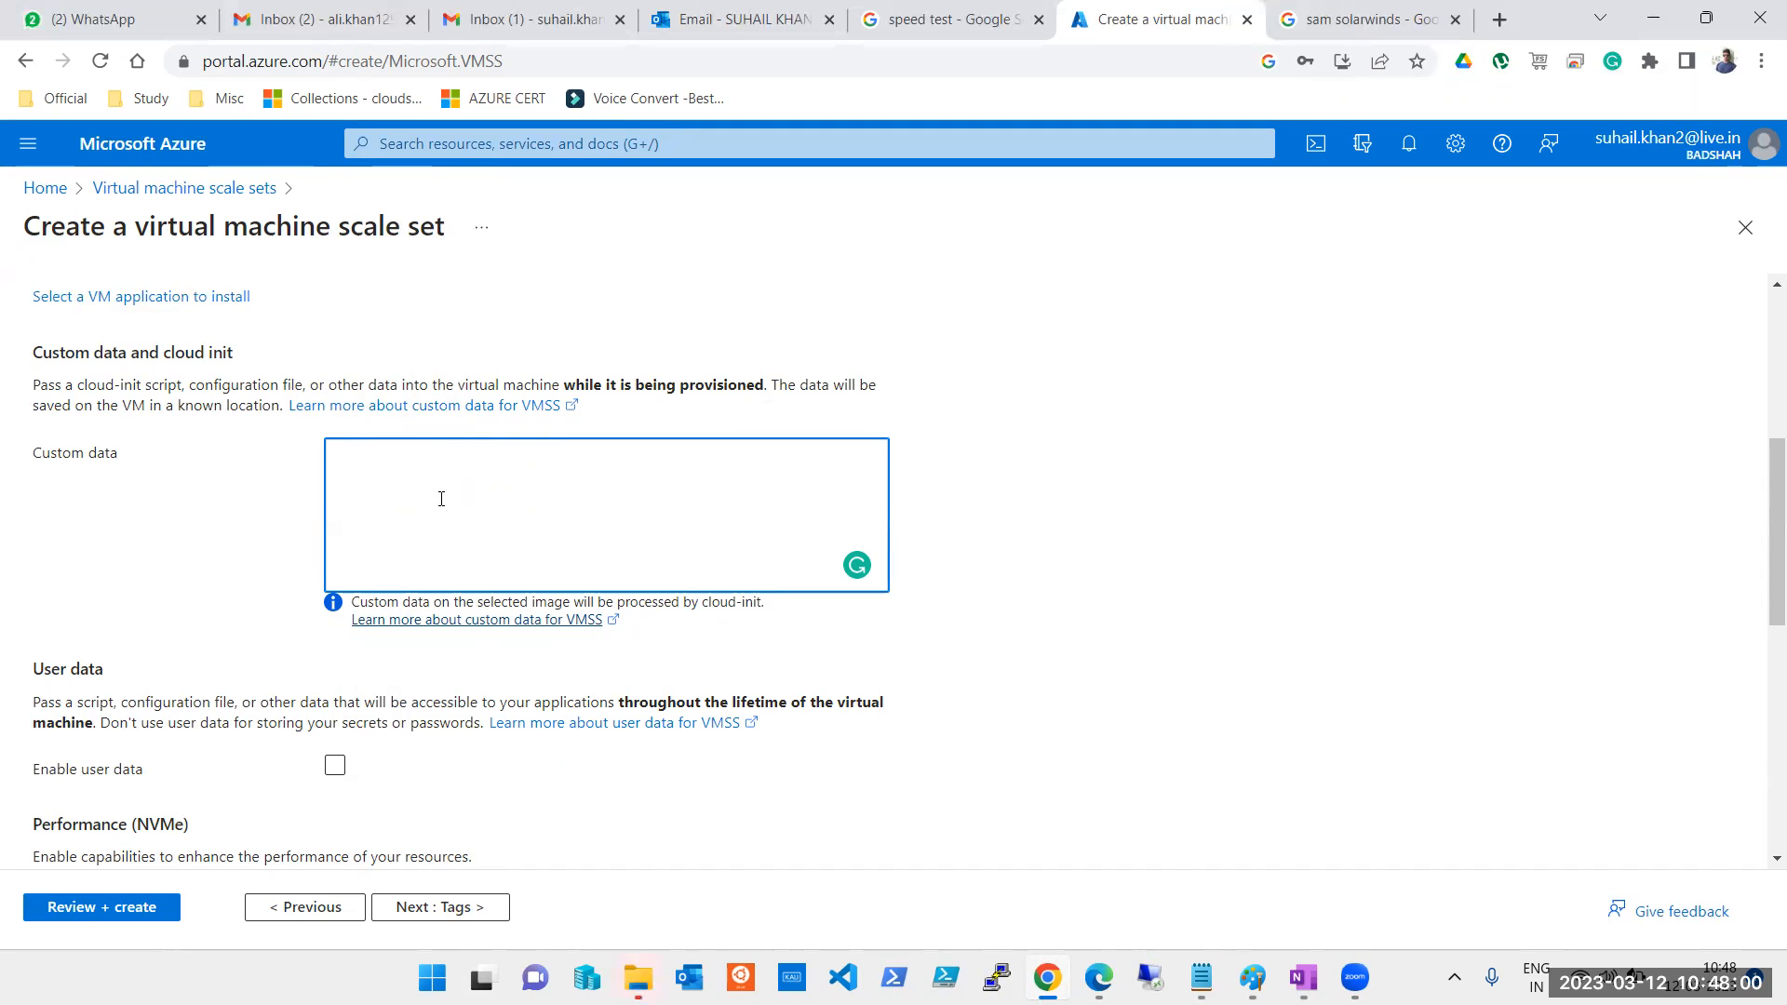
Examine the Custom data and cloud init section together with the neighbouring VM applications and User data sections
scroll(444, 486, "down", 1)
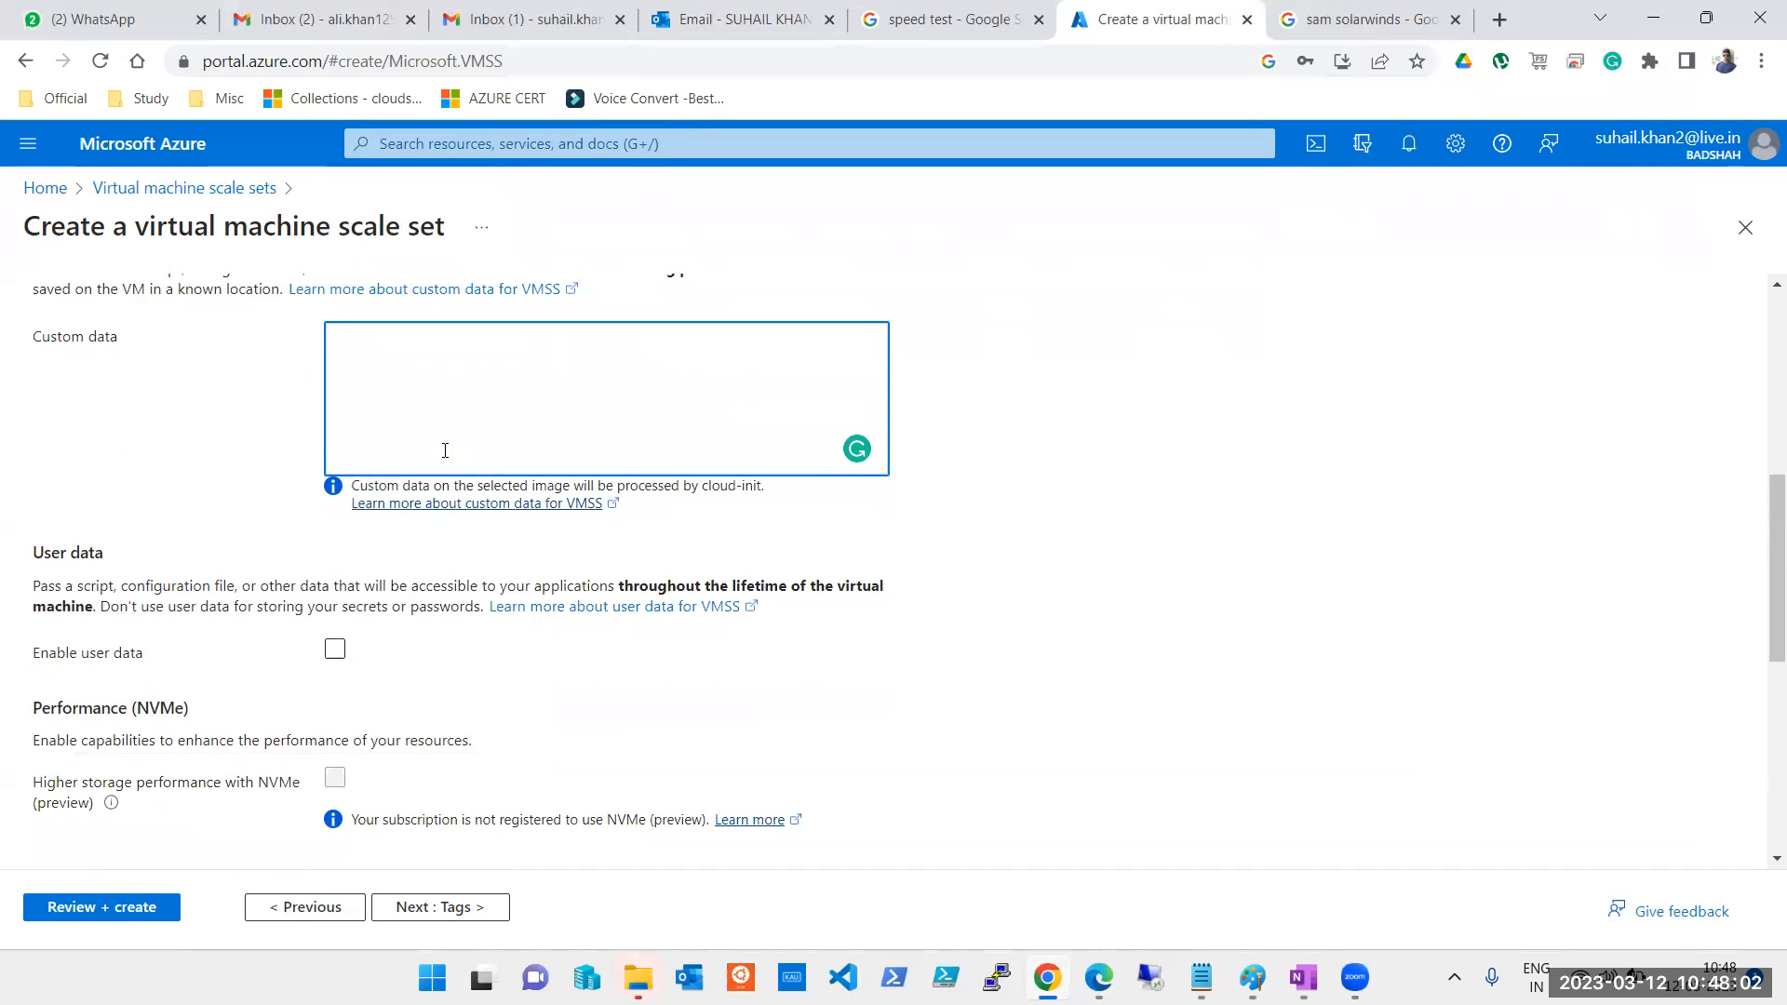
scroll(443, 463, "up", 1)
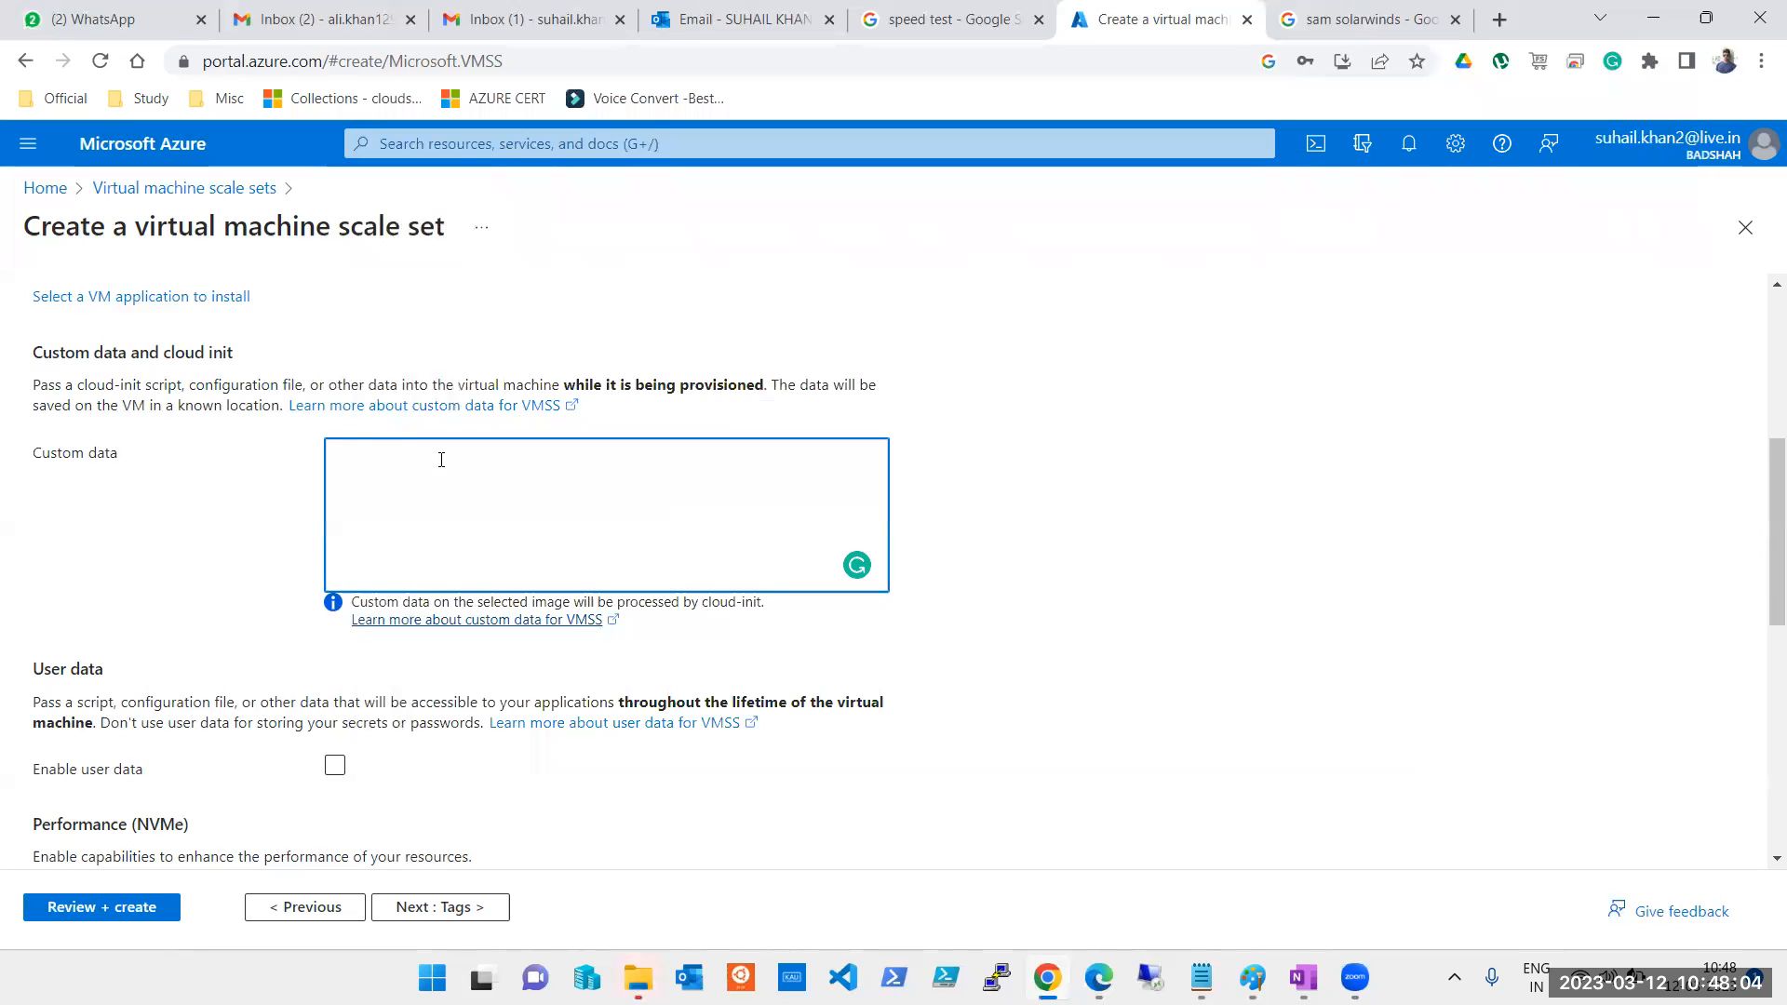
scroll(445, 463, "up", 1)
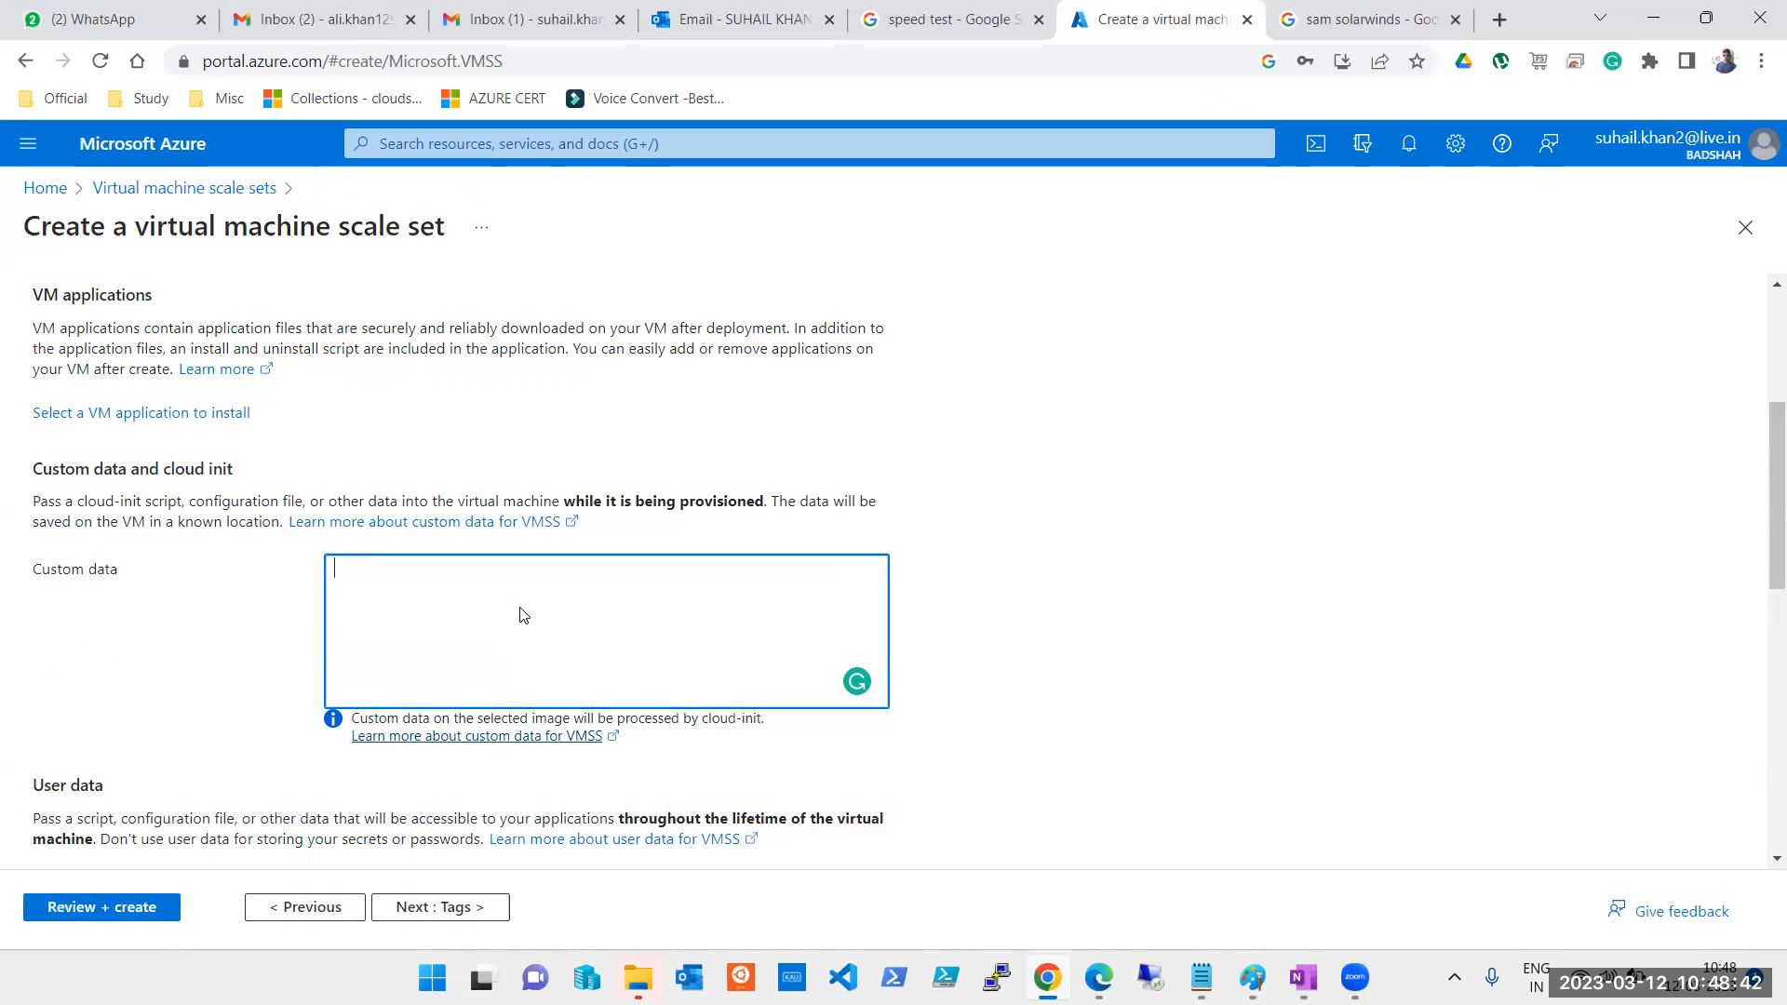
scroll(518, 615, "up", 2)
scroll(521, 623, "down", 5)
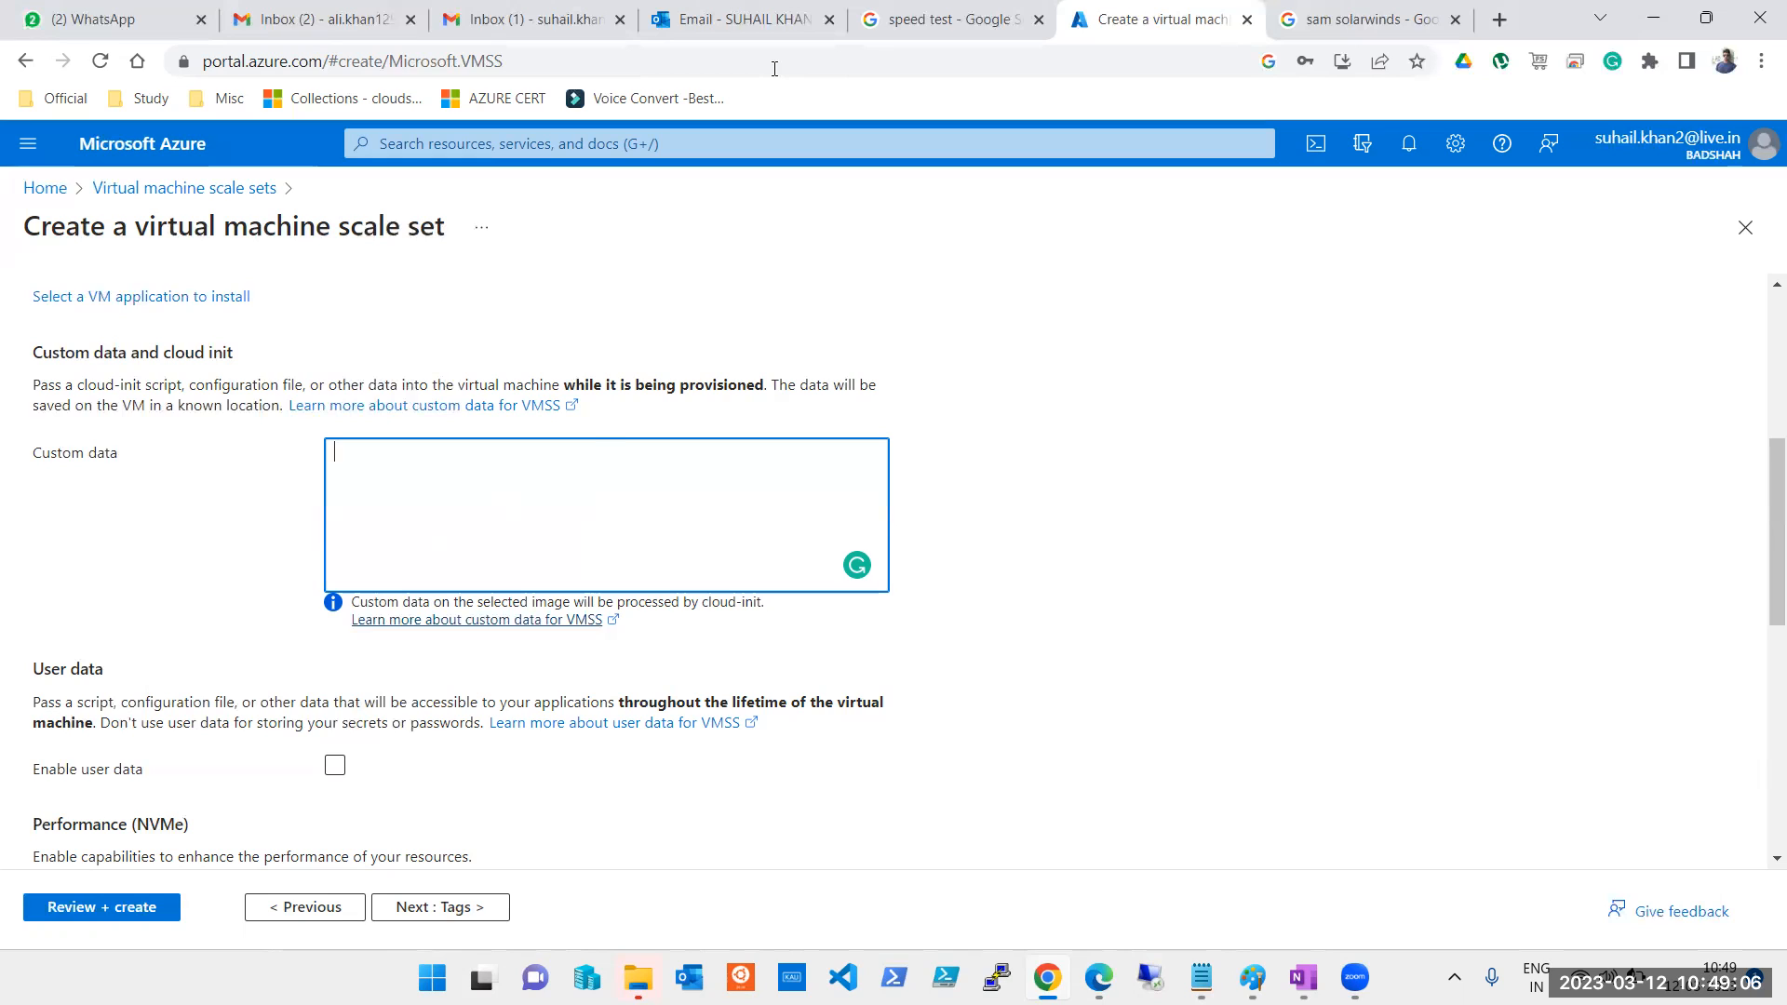
left_click(605, 477)
scroll(605, 477, "up", 3)
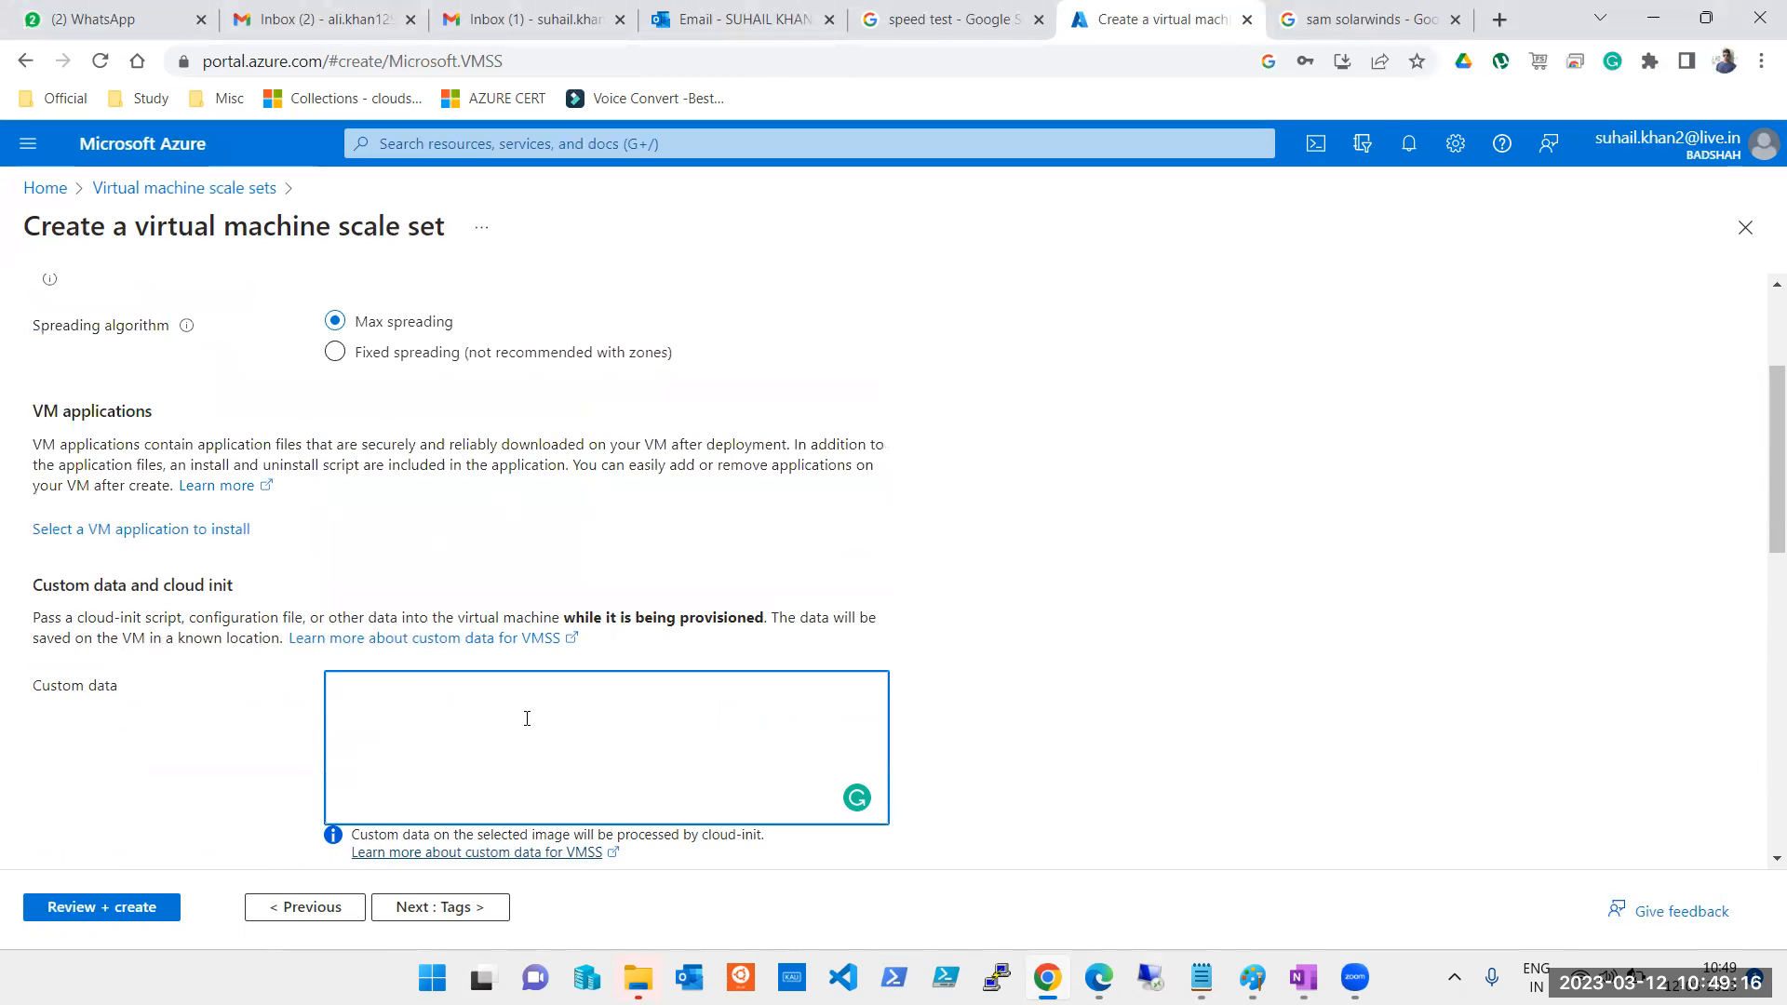
scroll(493, 718, "down", 1)
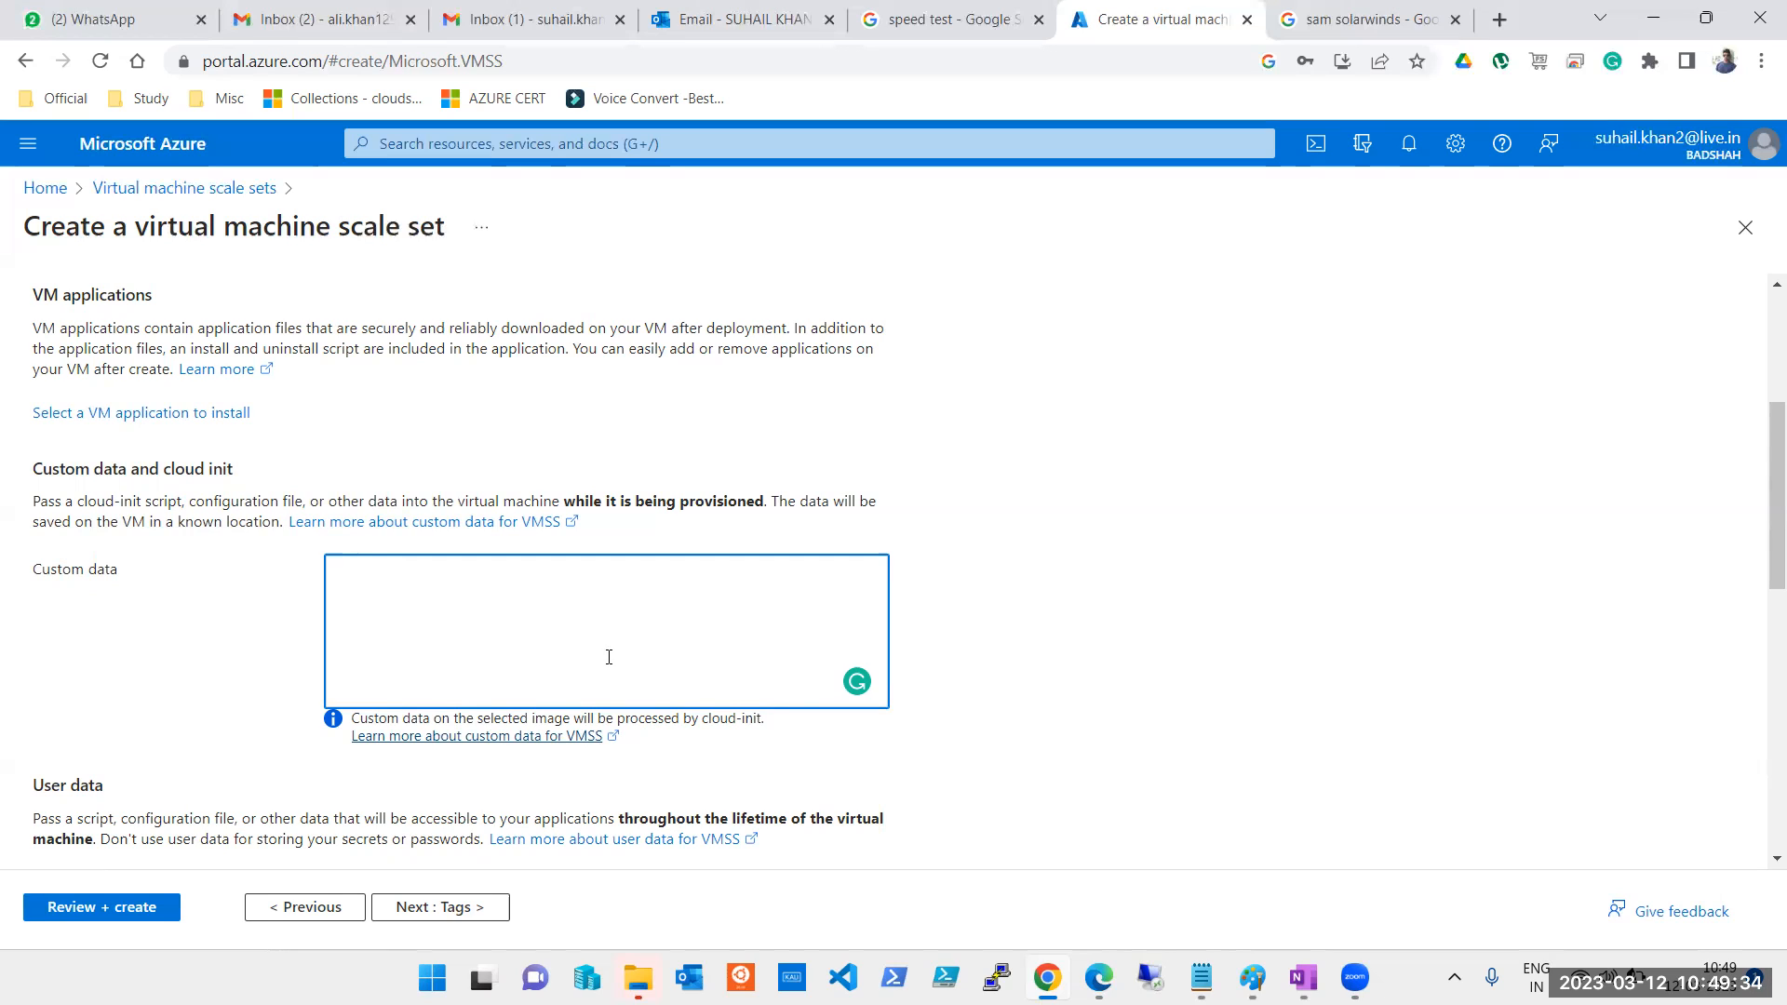
Enter the command "ipconfig /renew" as the scale set's custom data
type("ipconfig /r")
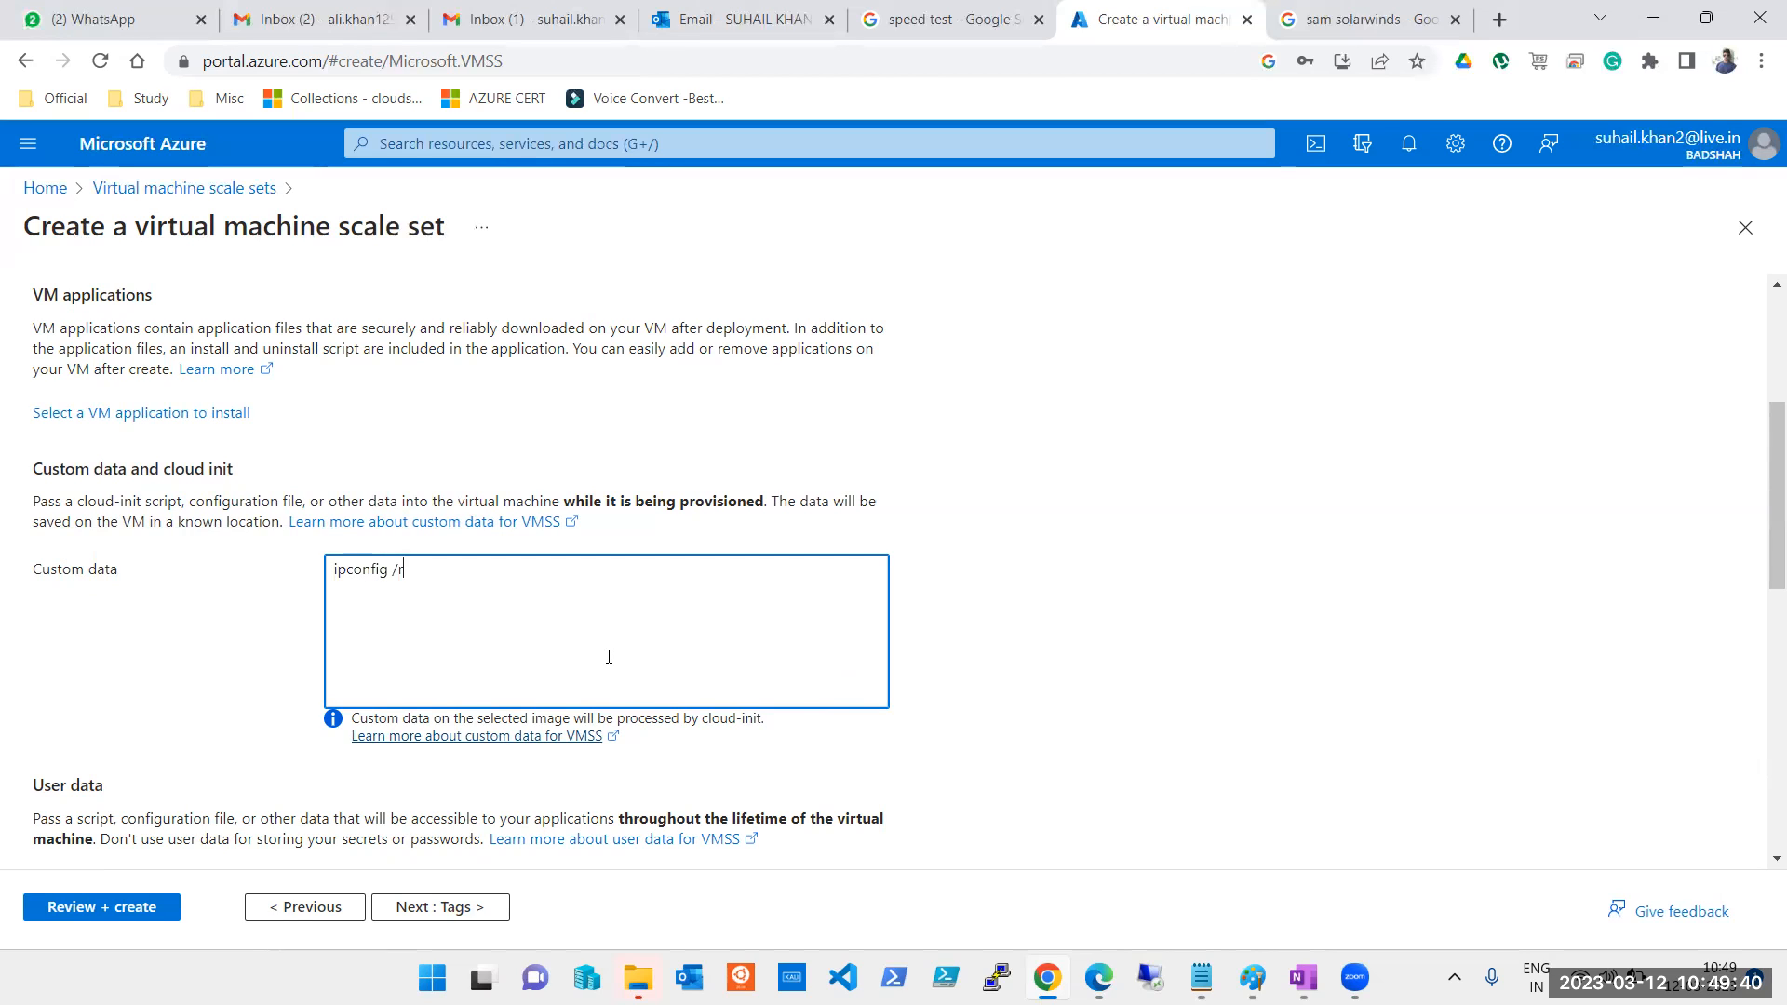
type("enew")
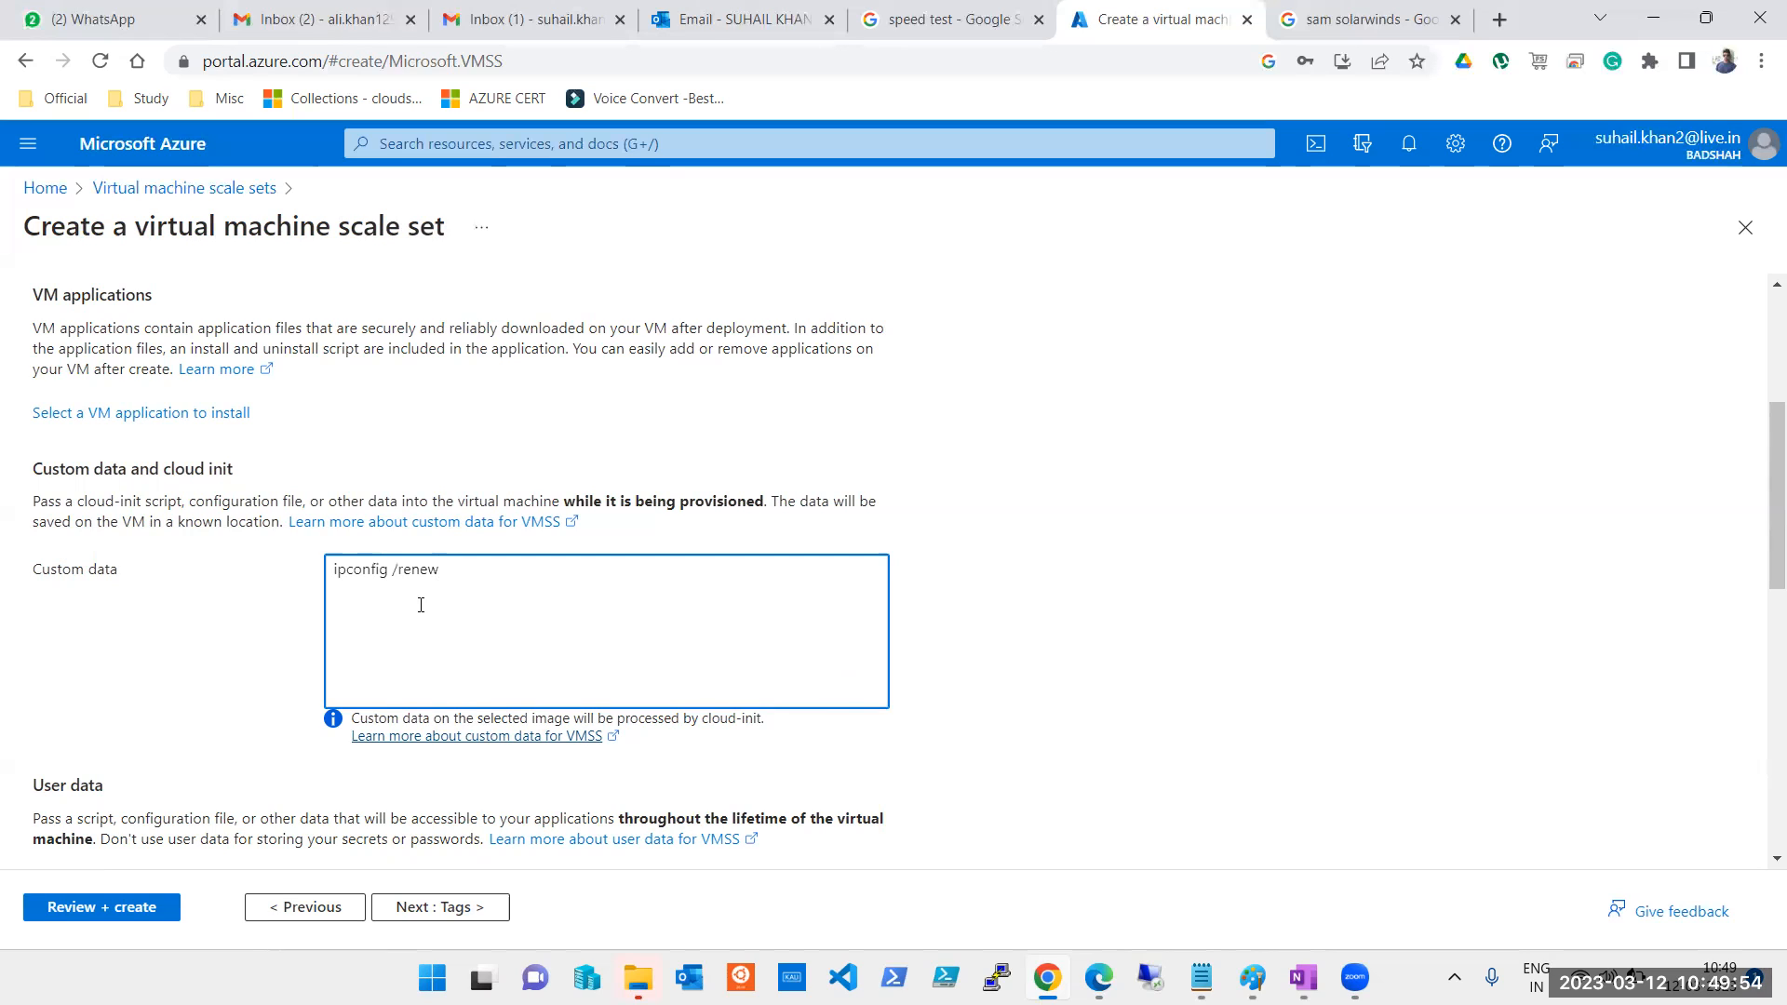
scroll(426, 596, "down", 1)
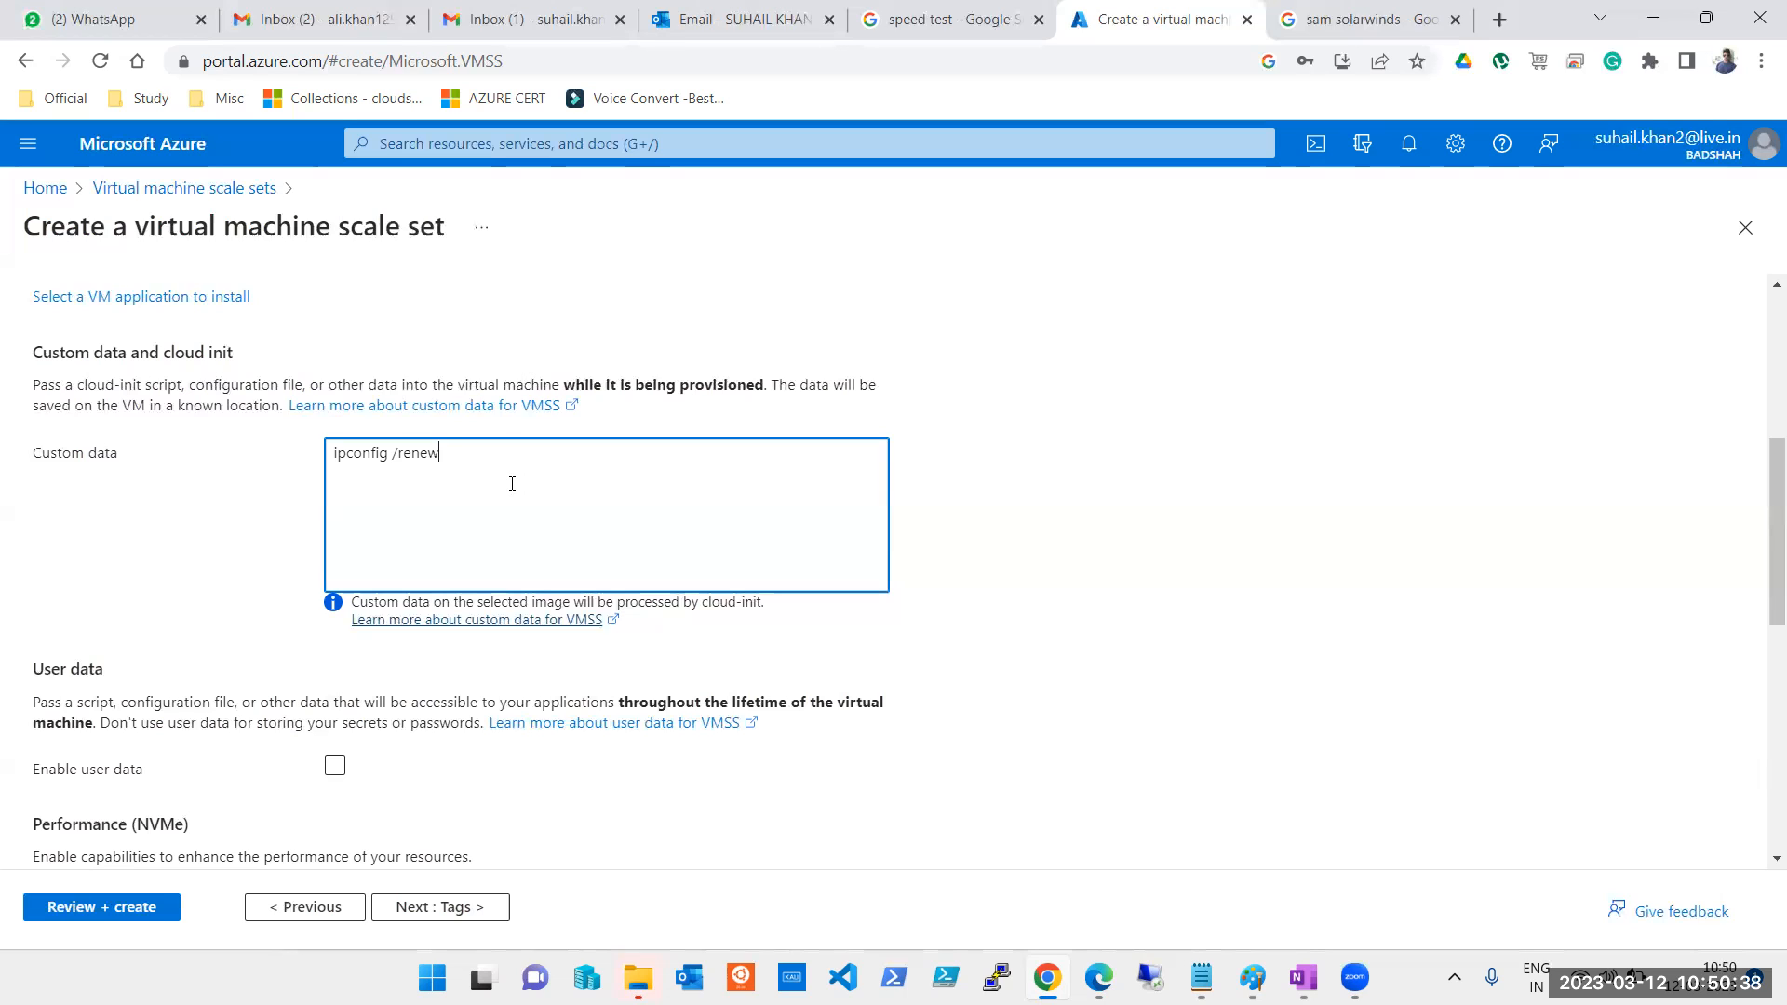
left_click(951, 495)
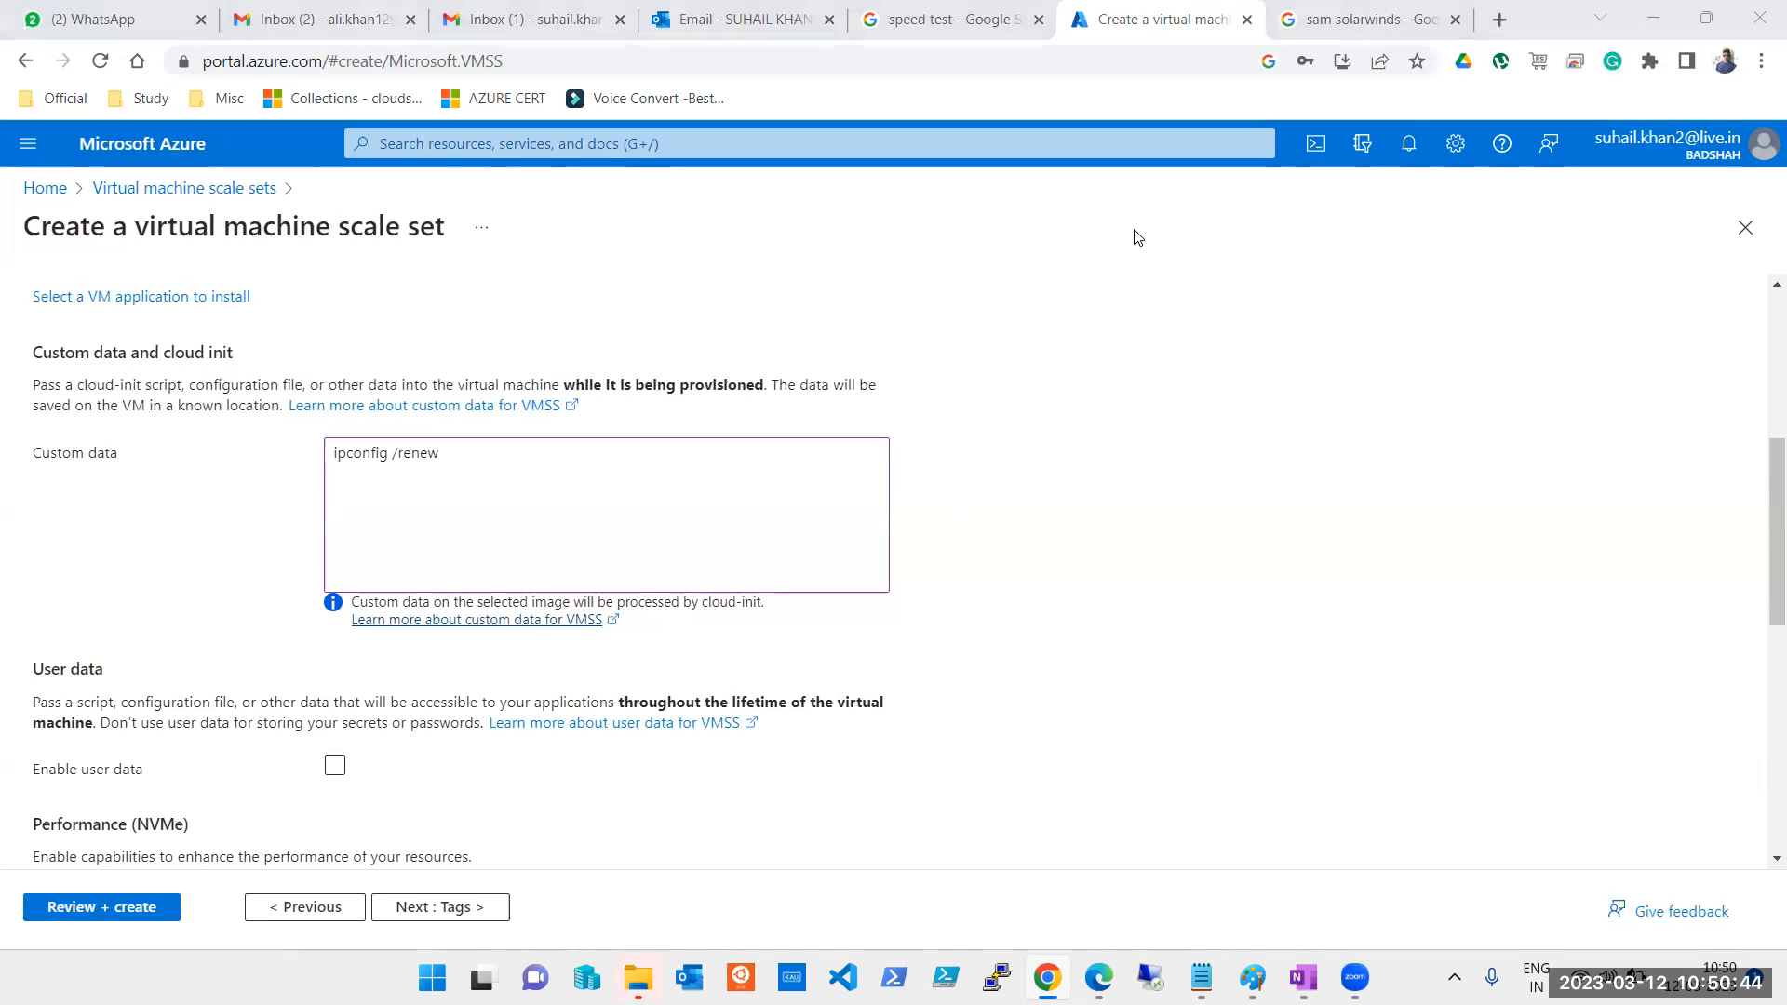
Search Google in a new browser tab for "power script for firewall off"
left_click(1499, 20)
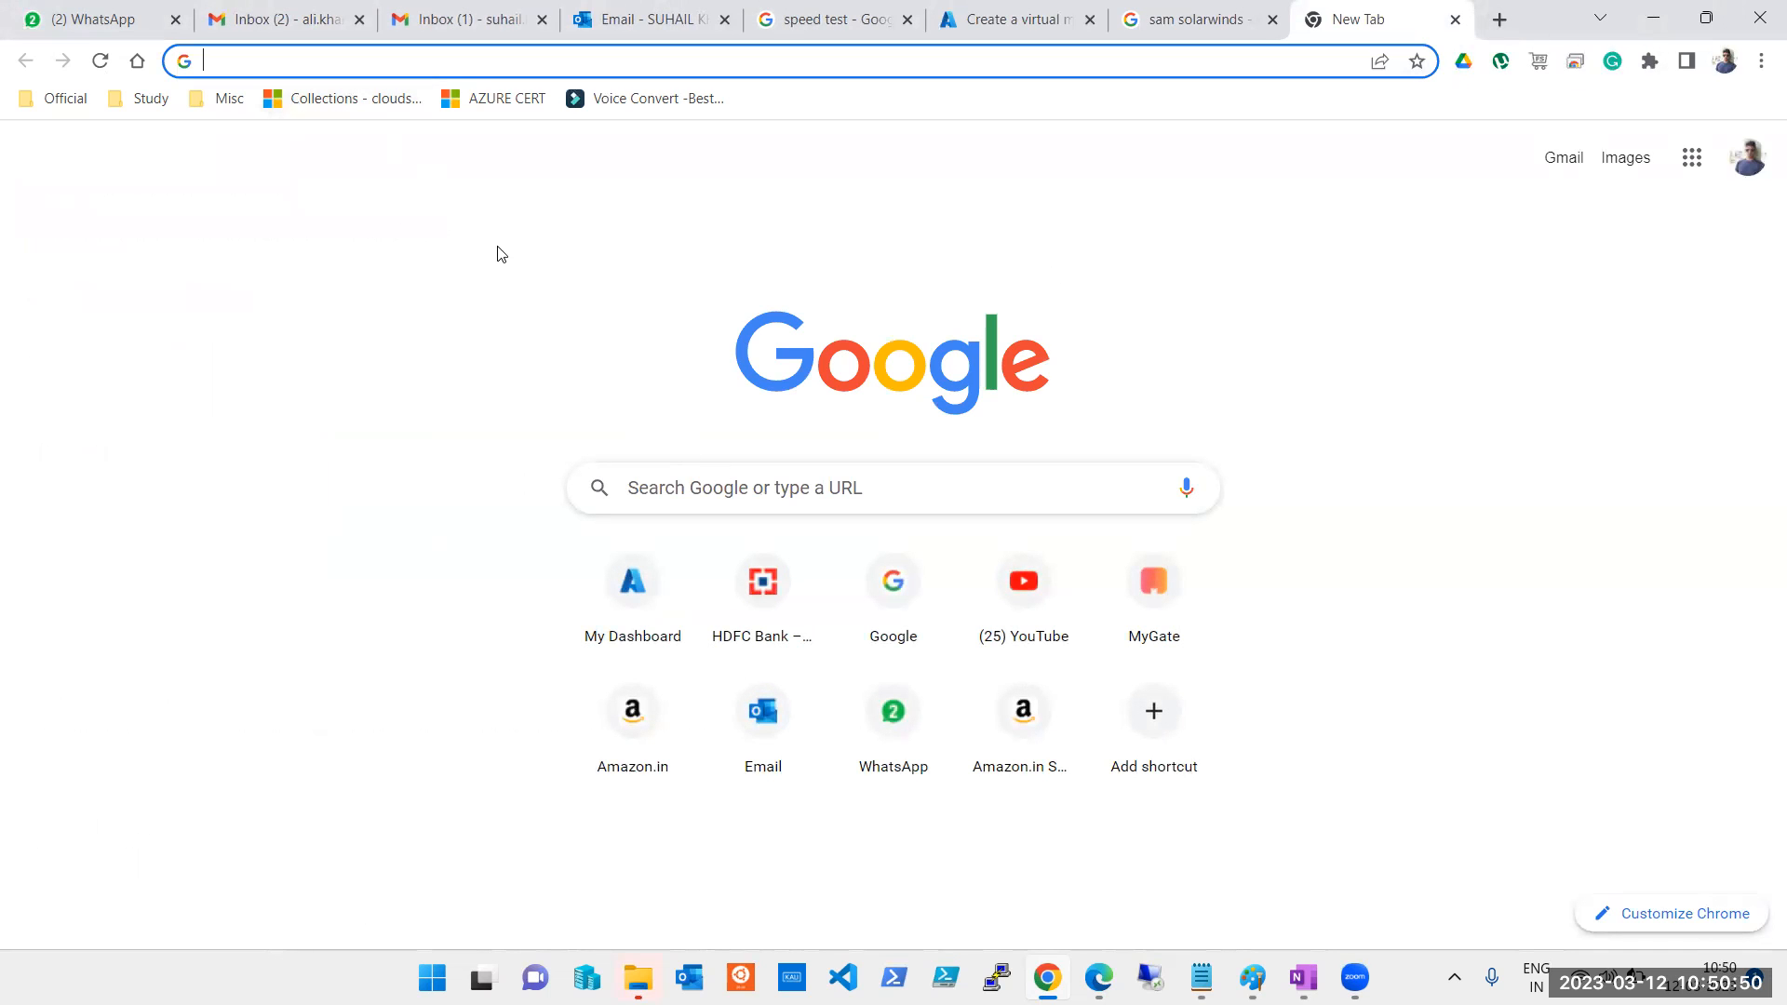
left_click(365, 60)
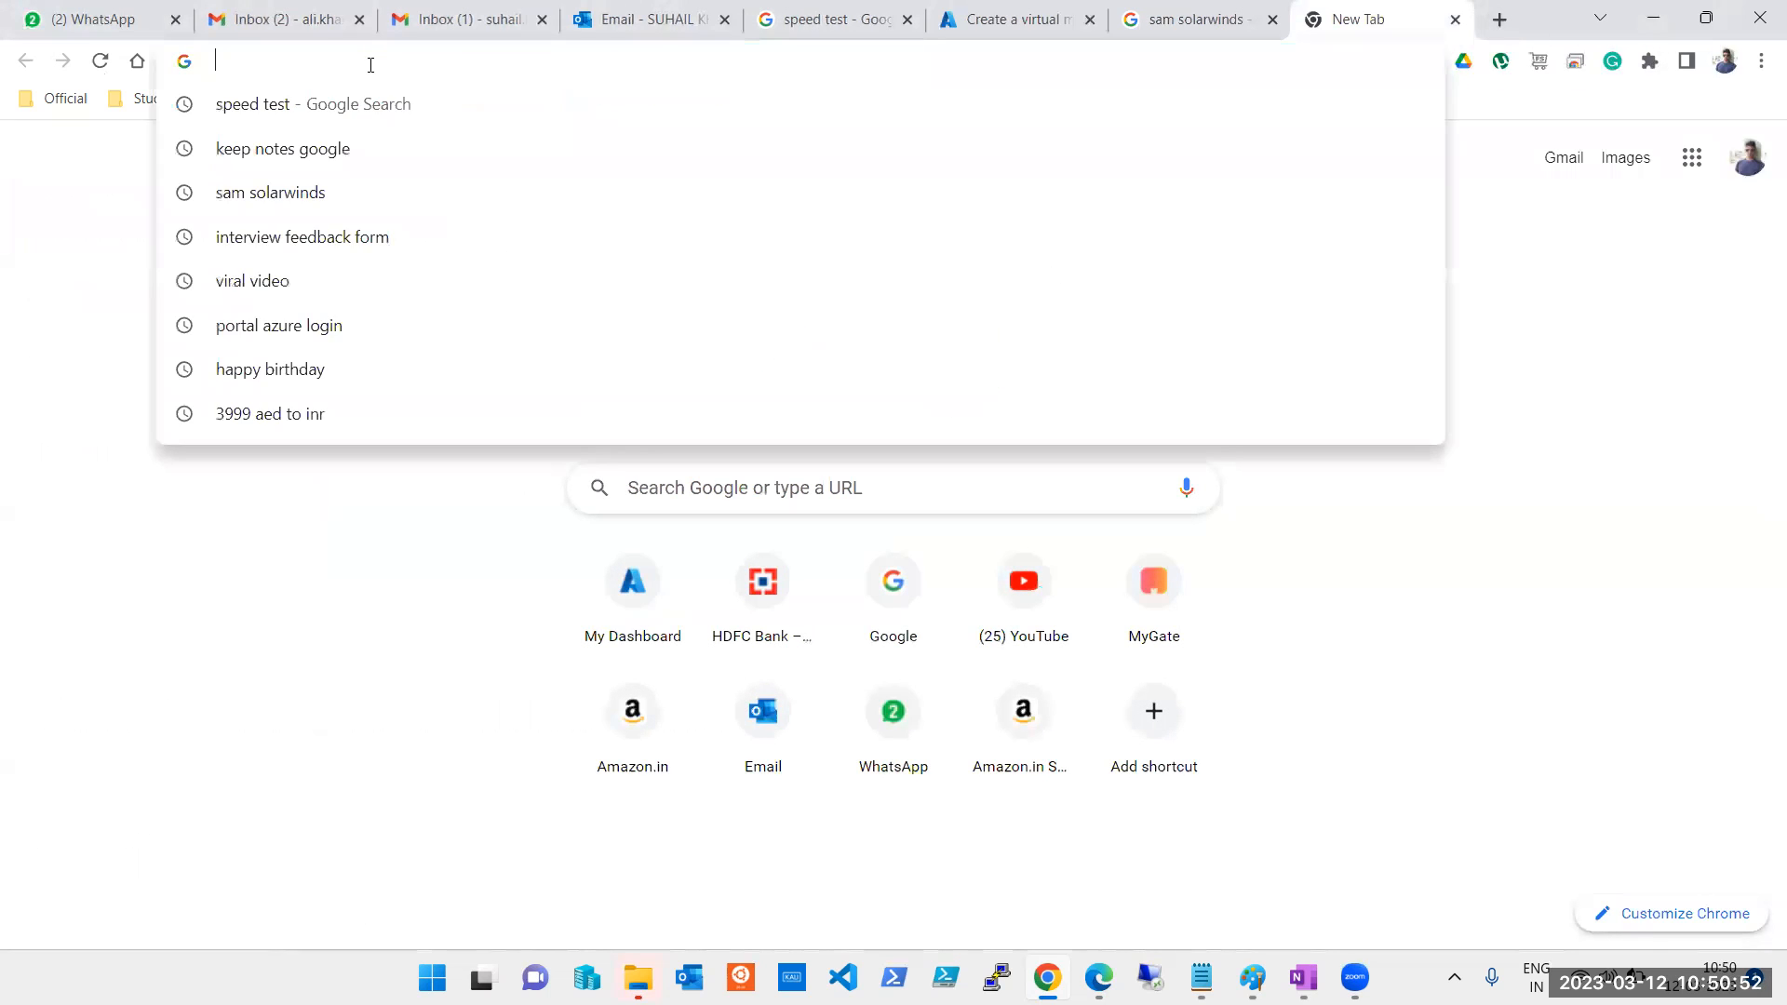
type("power scr")
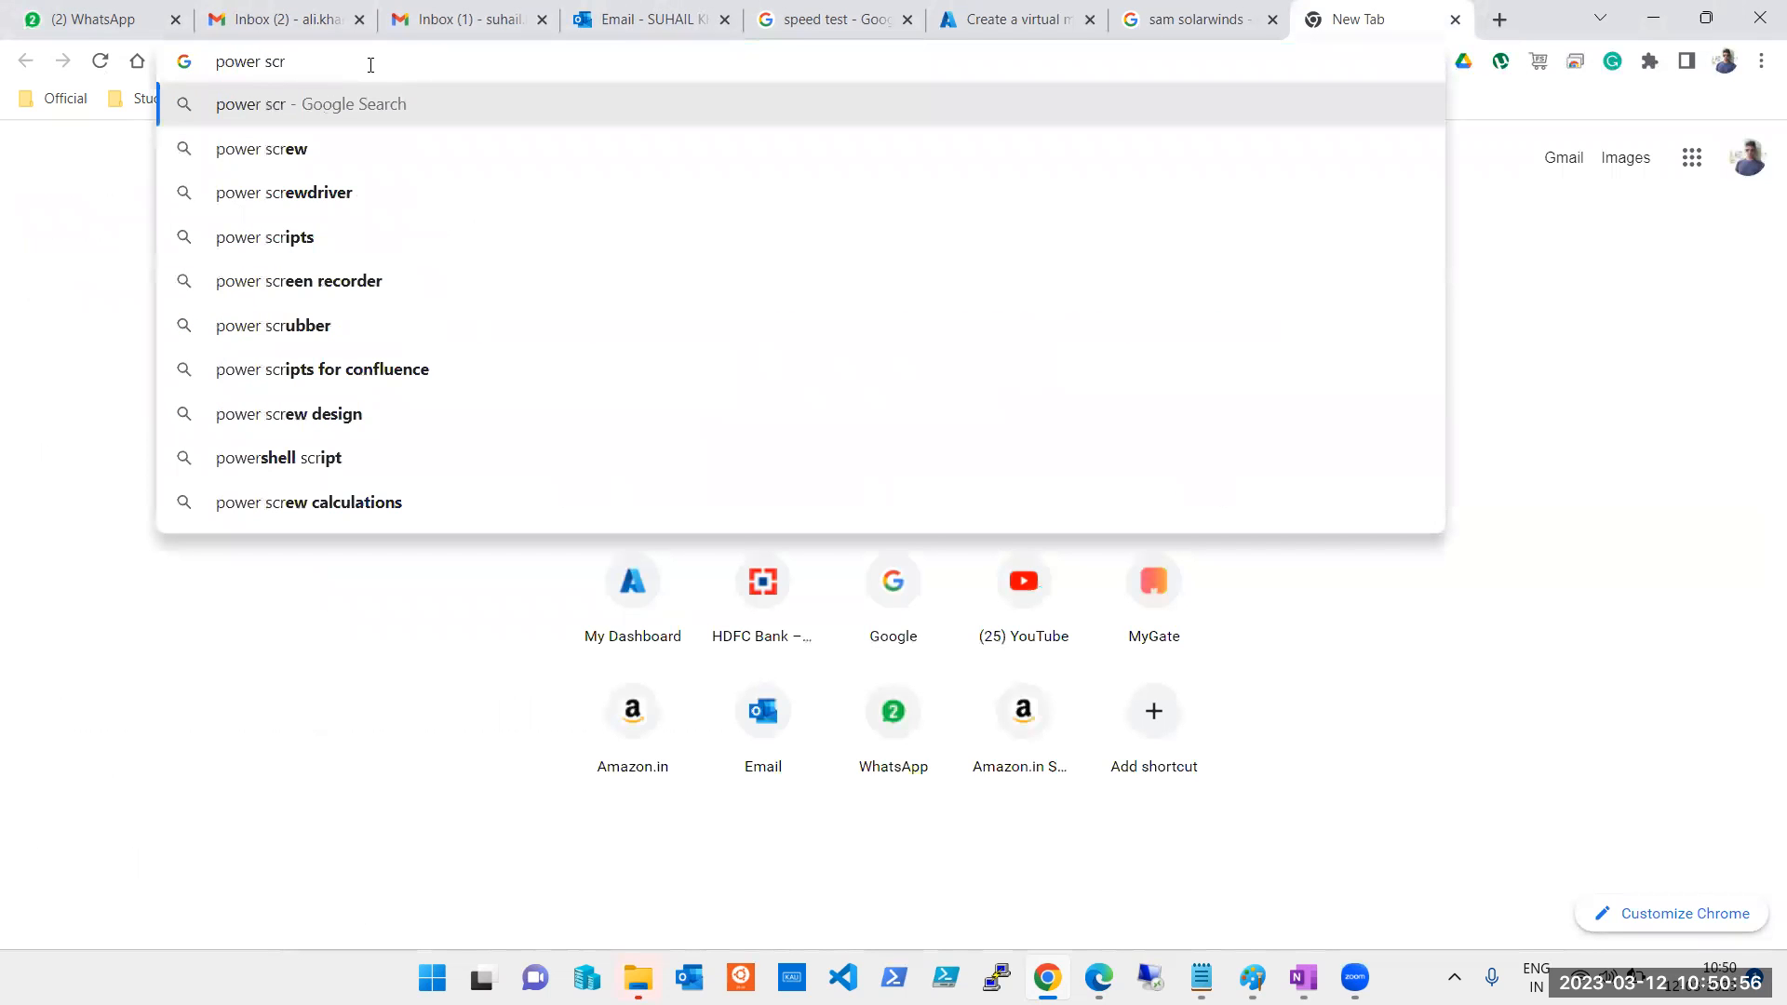
type("ipt ")
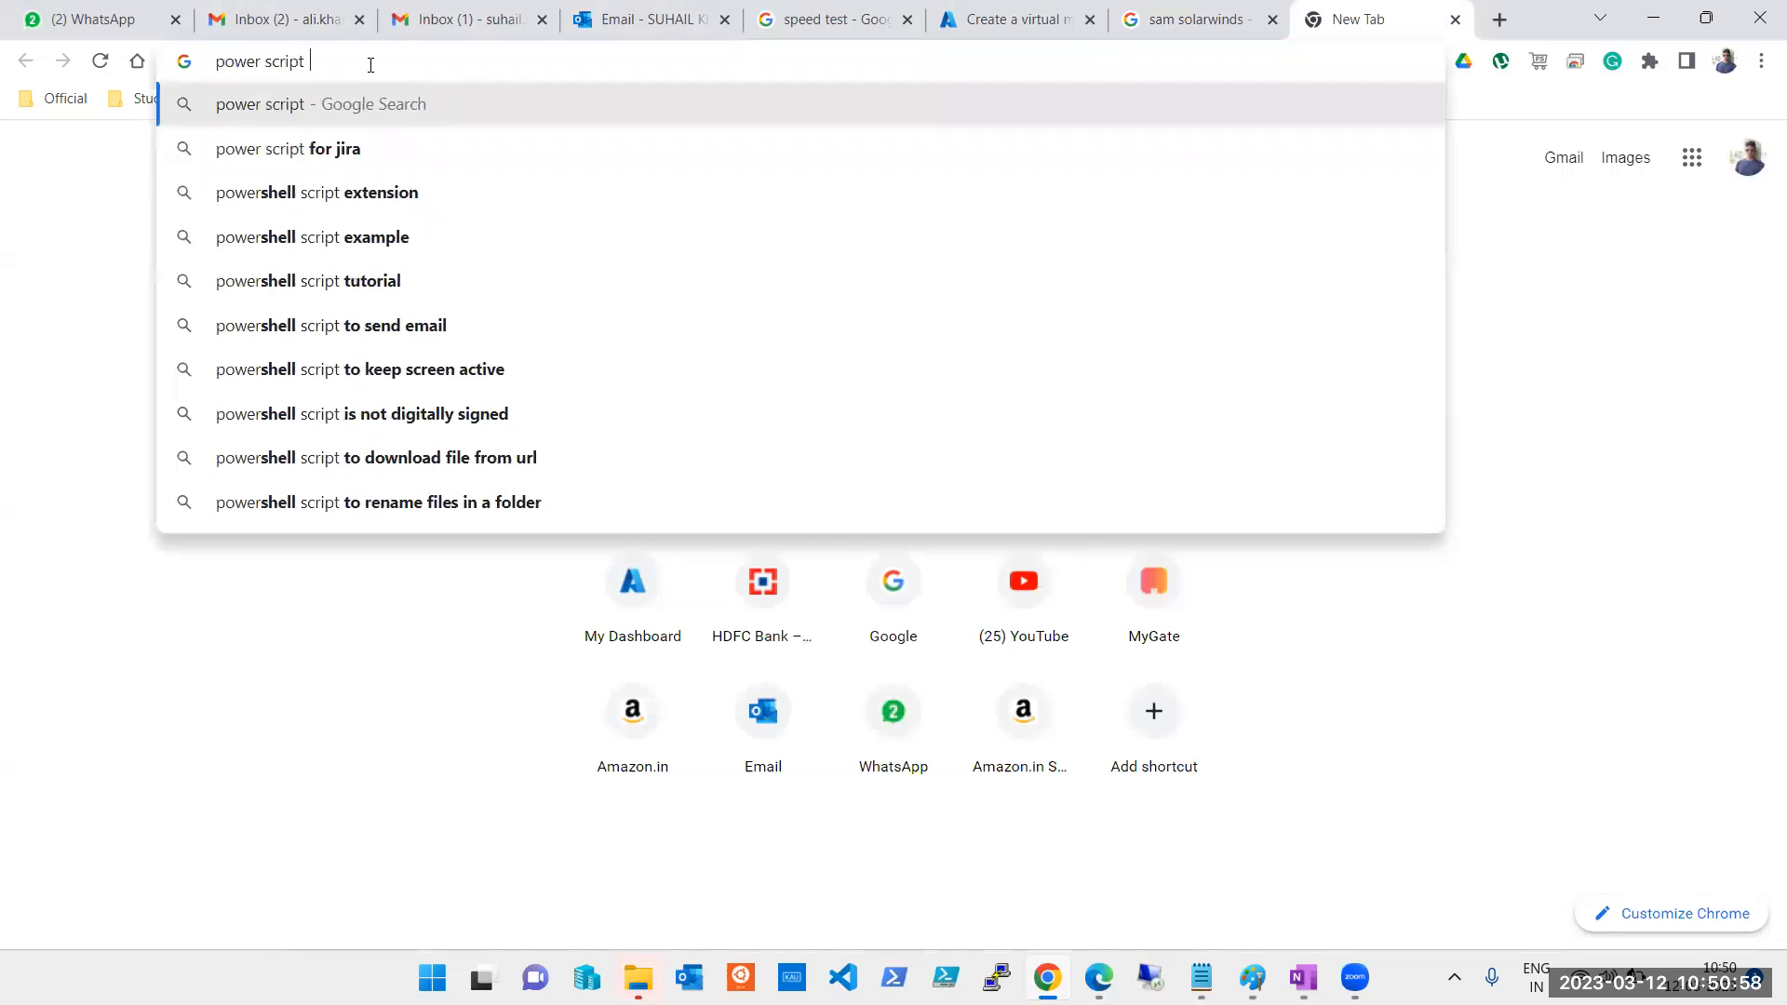
type("for ")
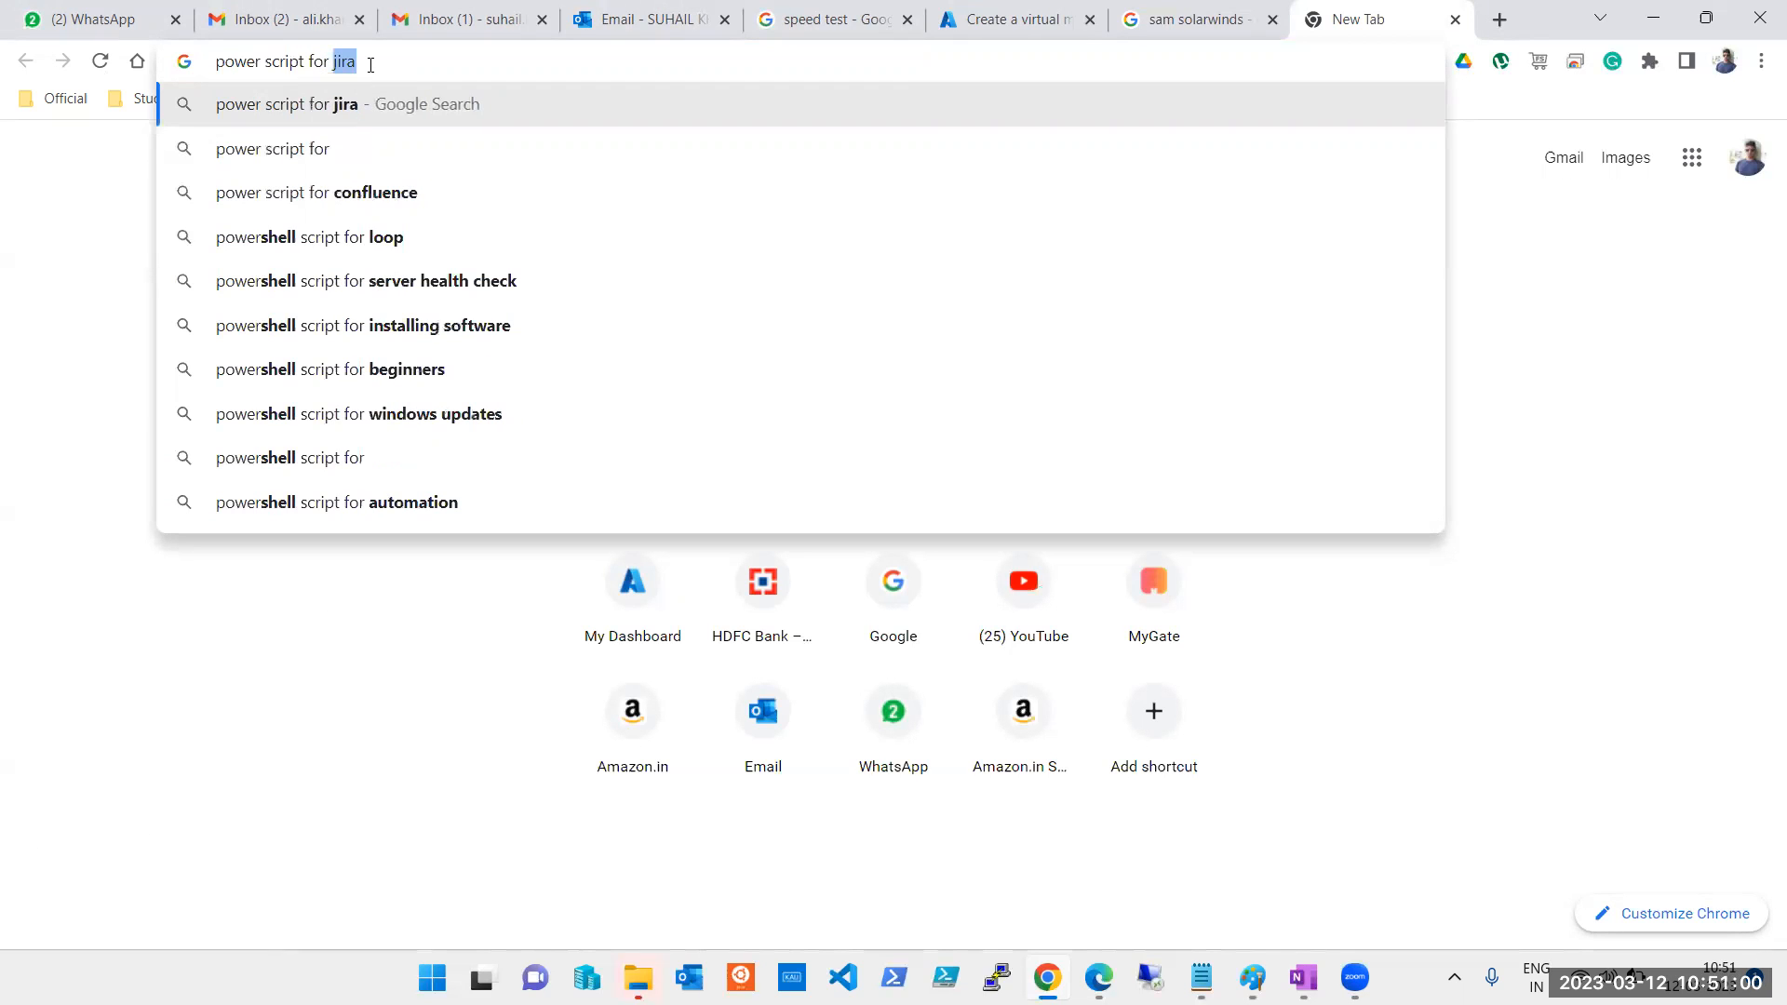
type("fire")
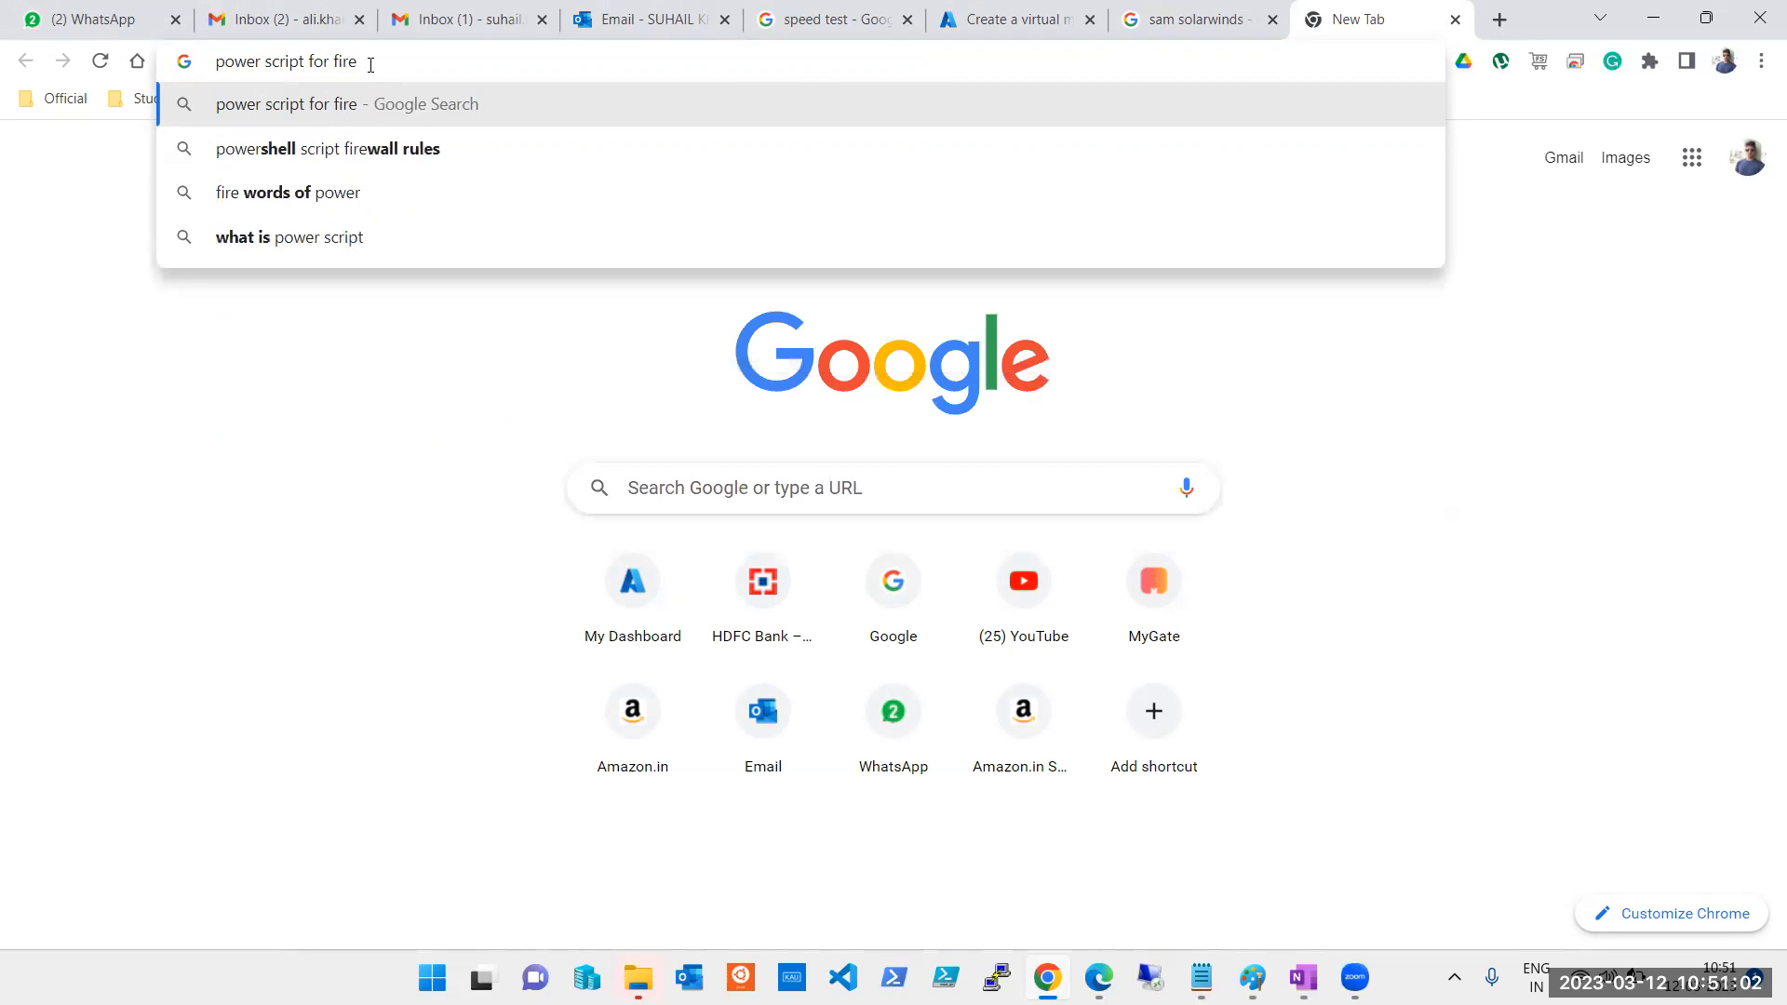
type("wall")
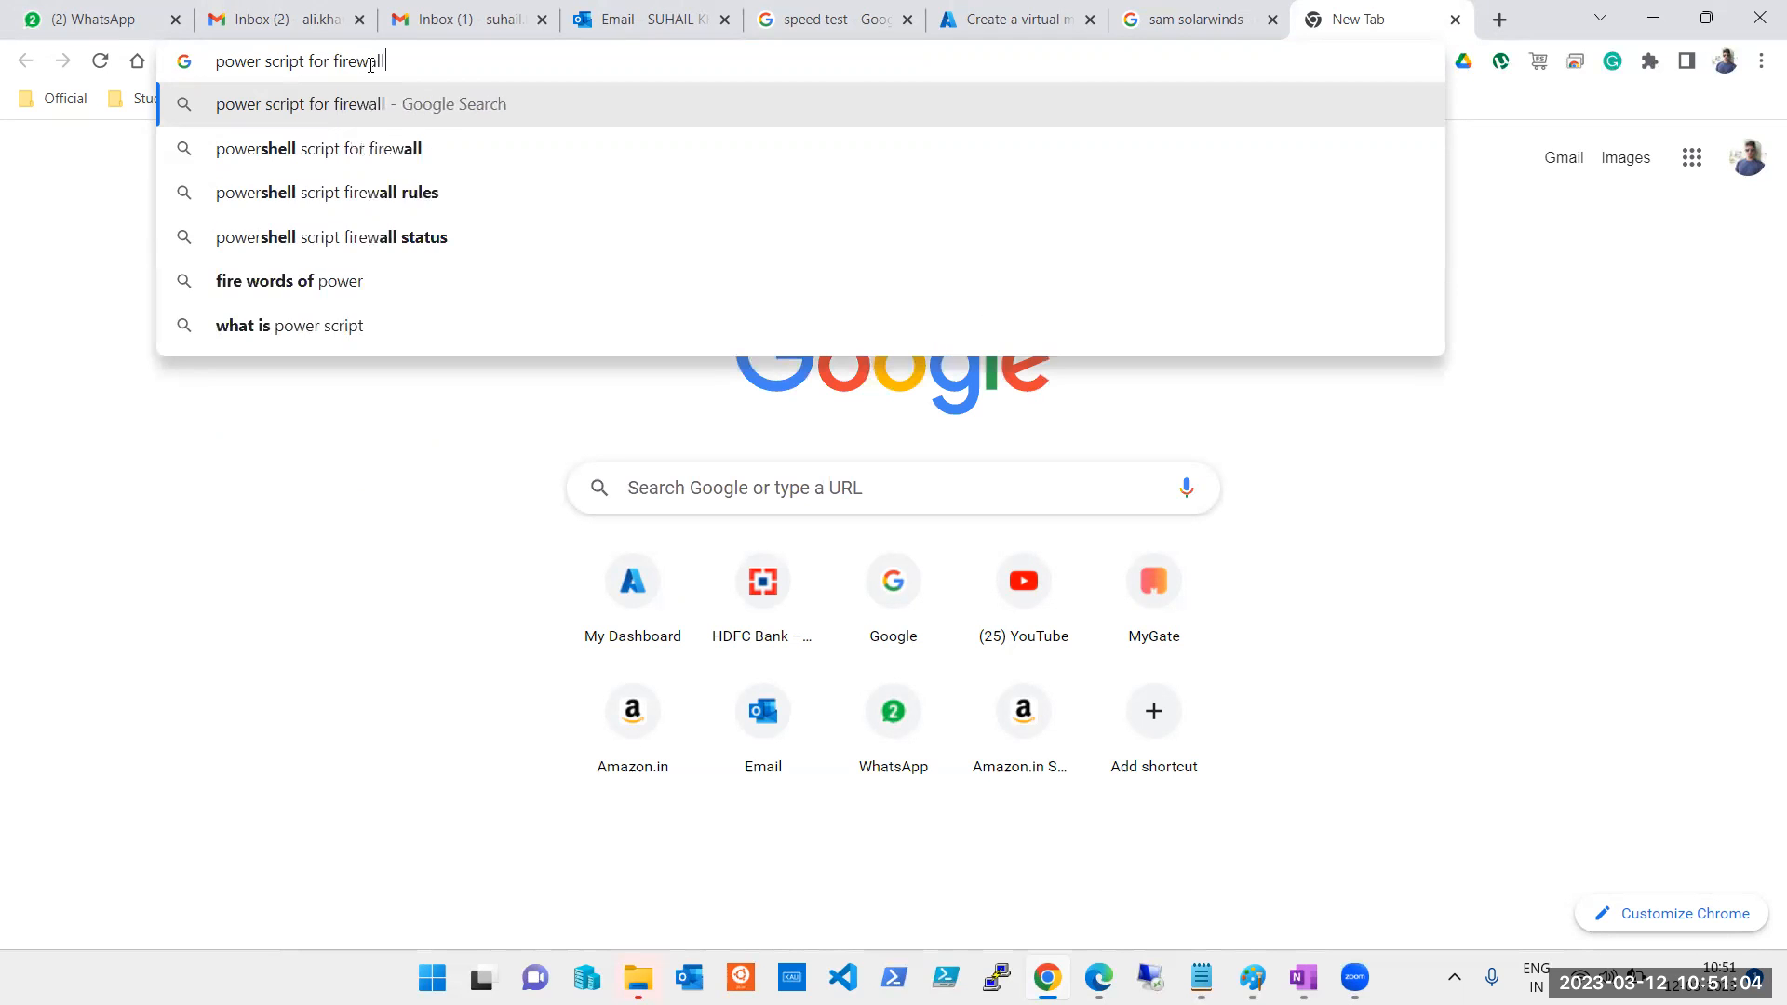
type(" off")
key("Return")
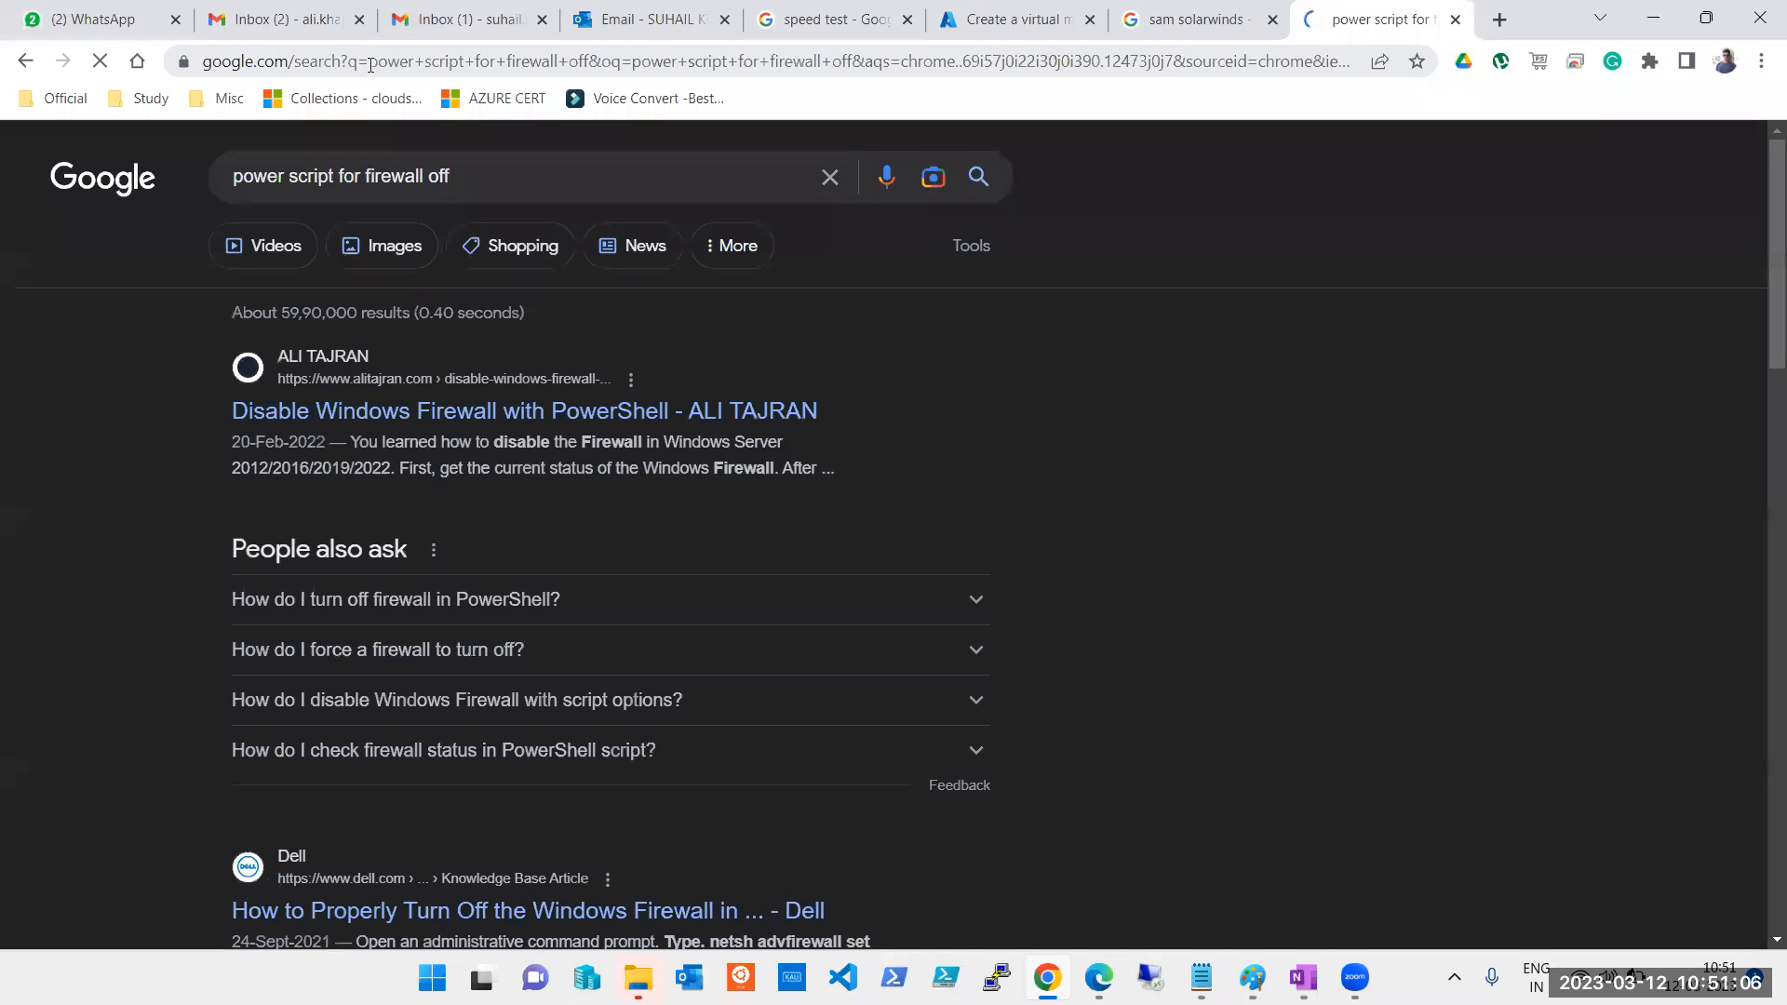
Expand the answer on turning off the firewall in PowerShell and copy the command "netsh advfirewall set allprofiles state off"
left_click(623, 614)
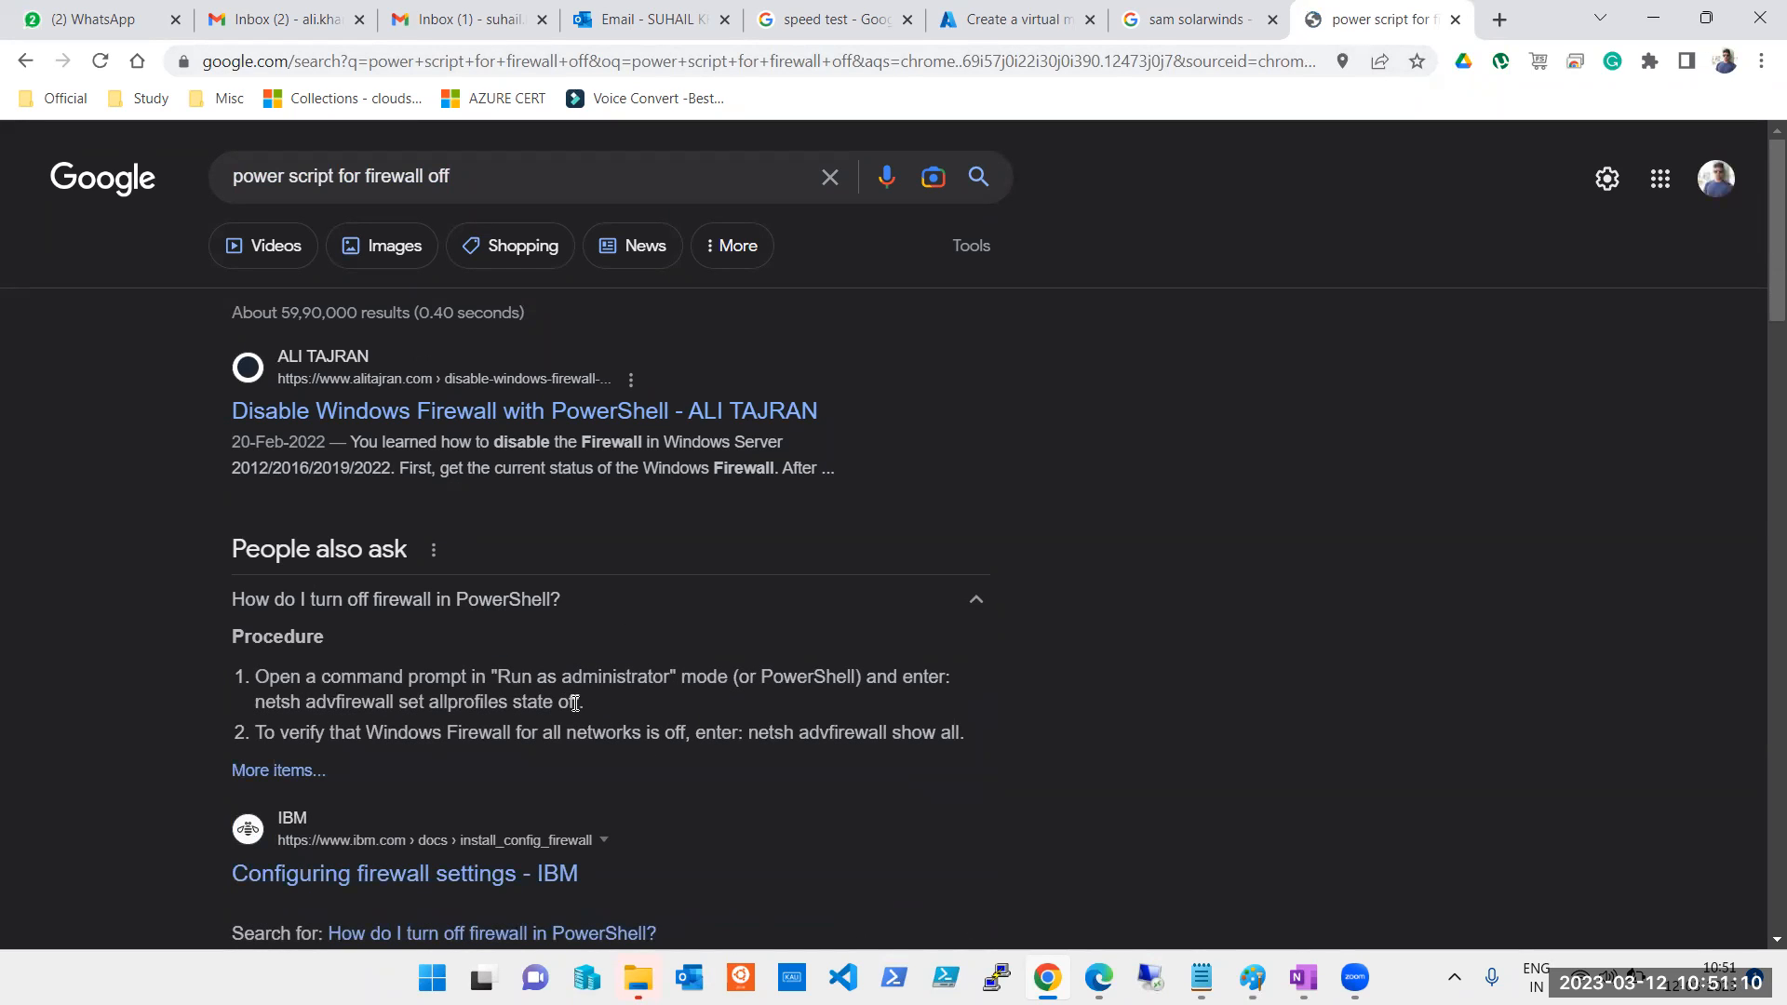
left_click_drag(581, 704, 257, 709)
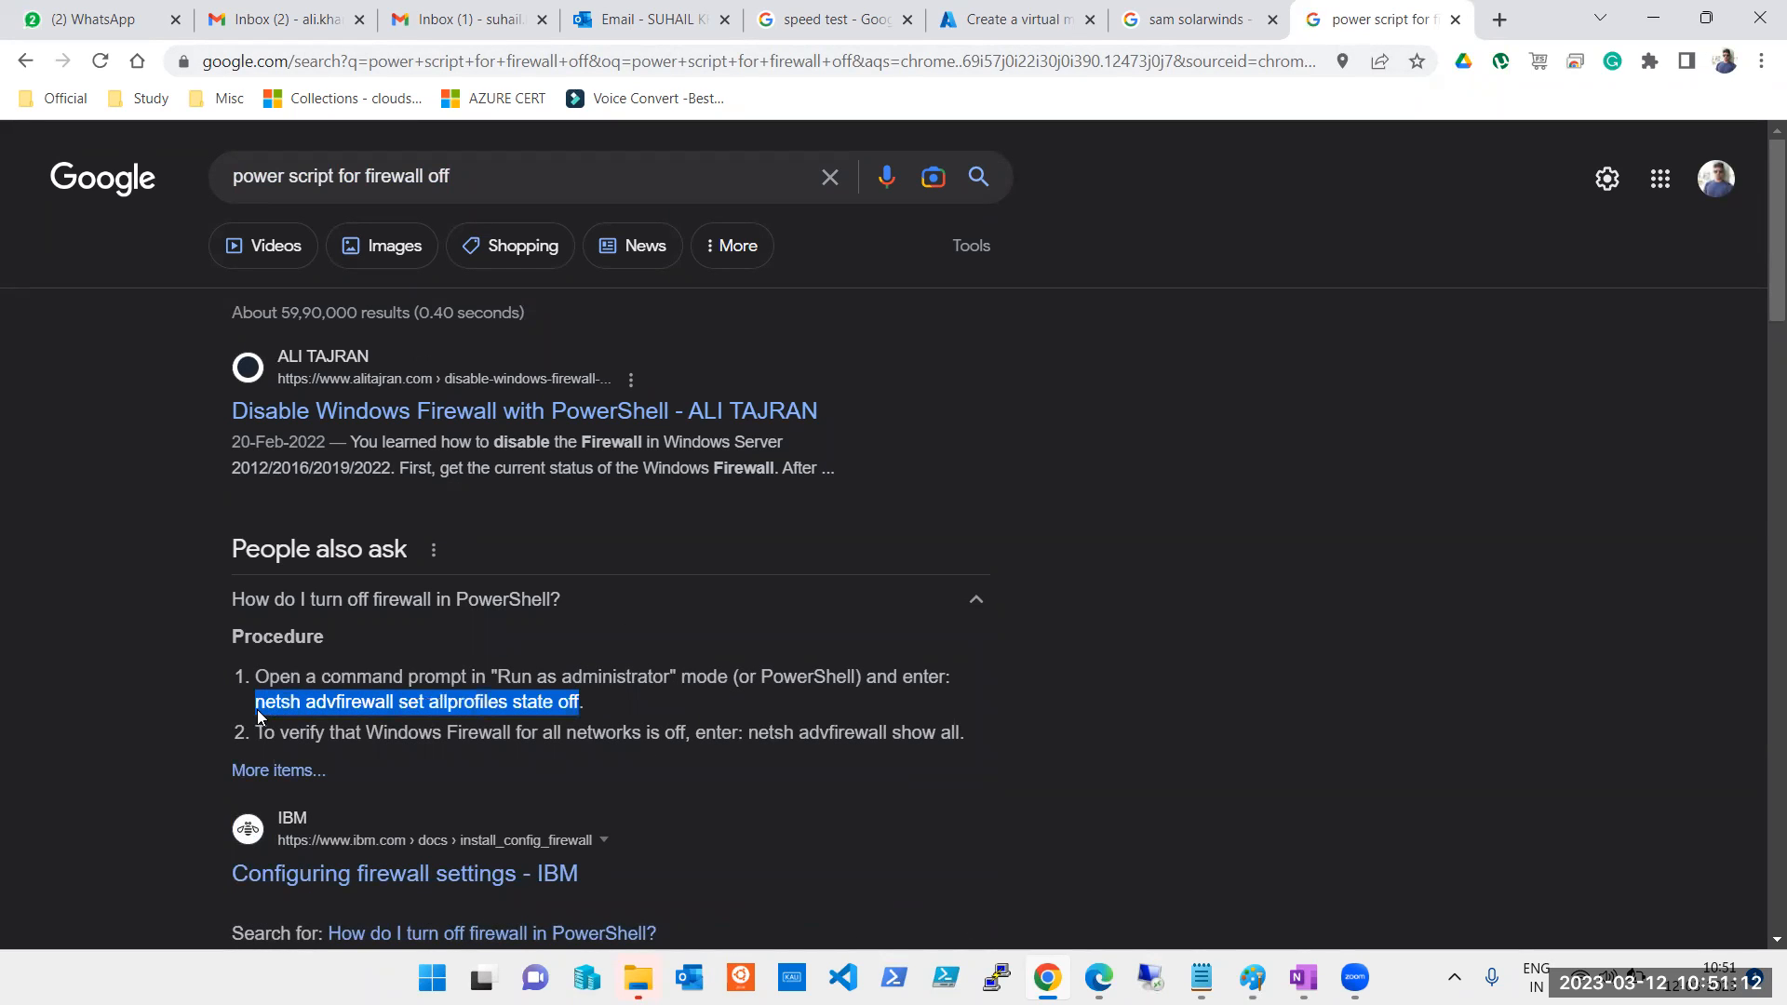
right_click(387, 708)
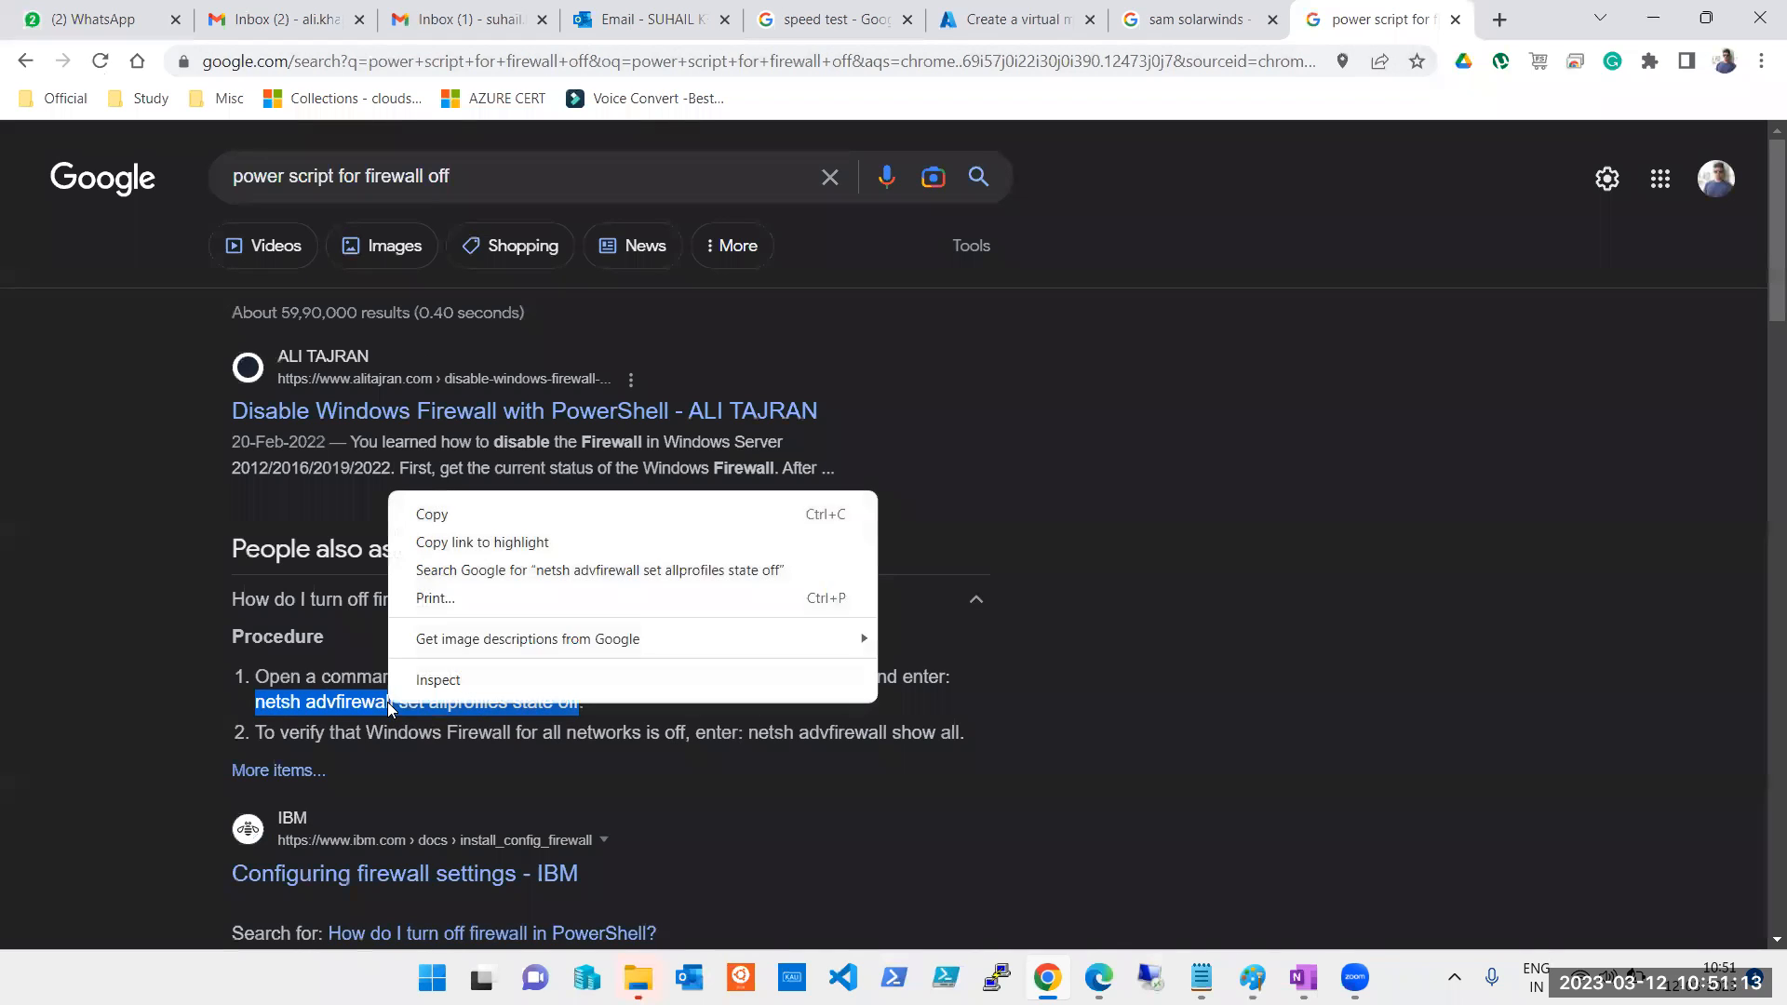
left_click(428, 515)
Return to the scale set form and paste "netsh advfirewall set allprofiles state off" into the custom data
left_click(1023, 20)
left_click(536, 450)
key("ctrl+v")
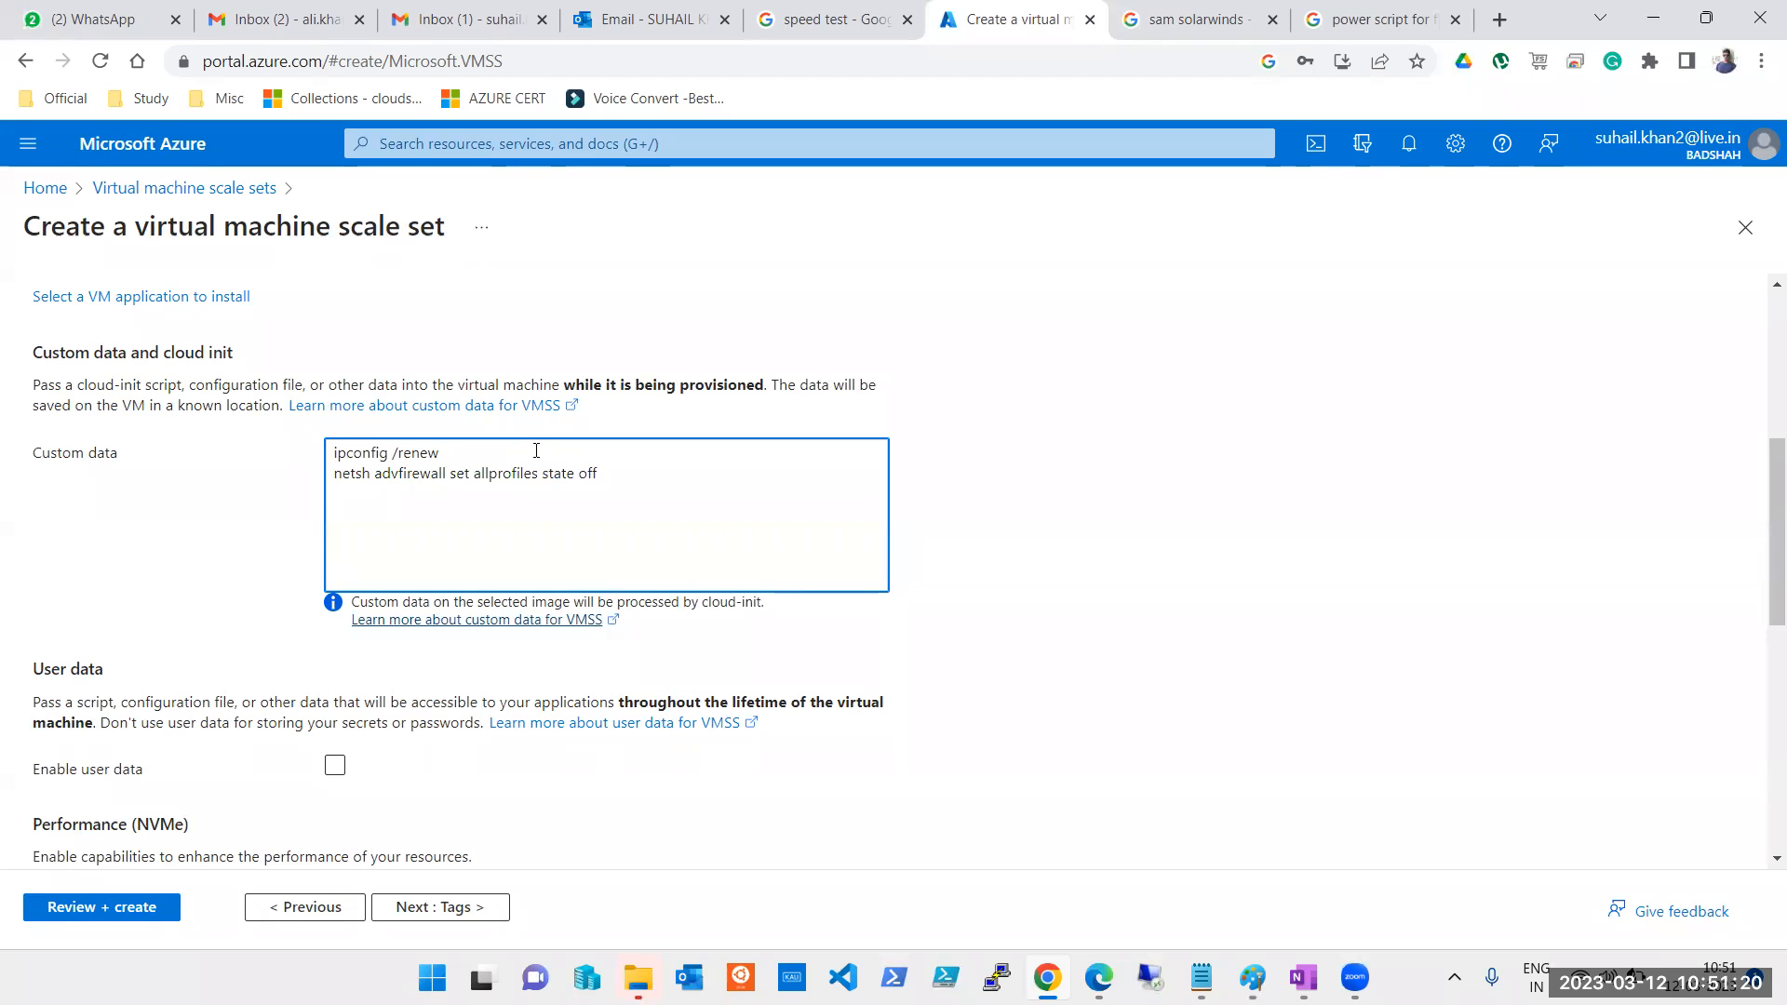
Remove the "ipconfig /renew" line from the custom data, leaving only the firewall command
left_click(634, 38)
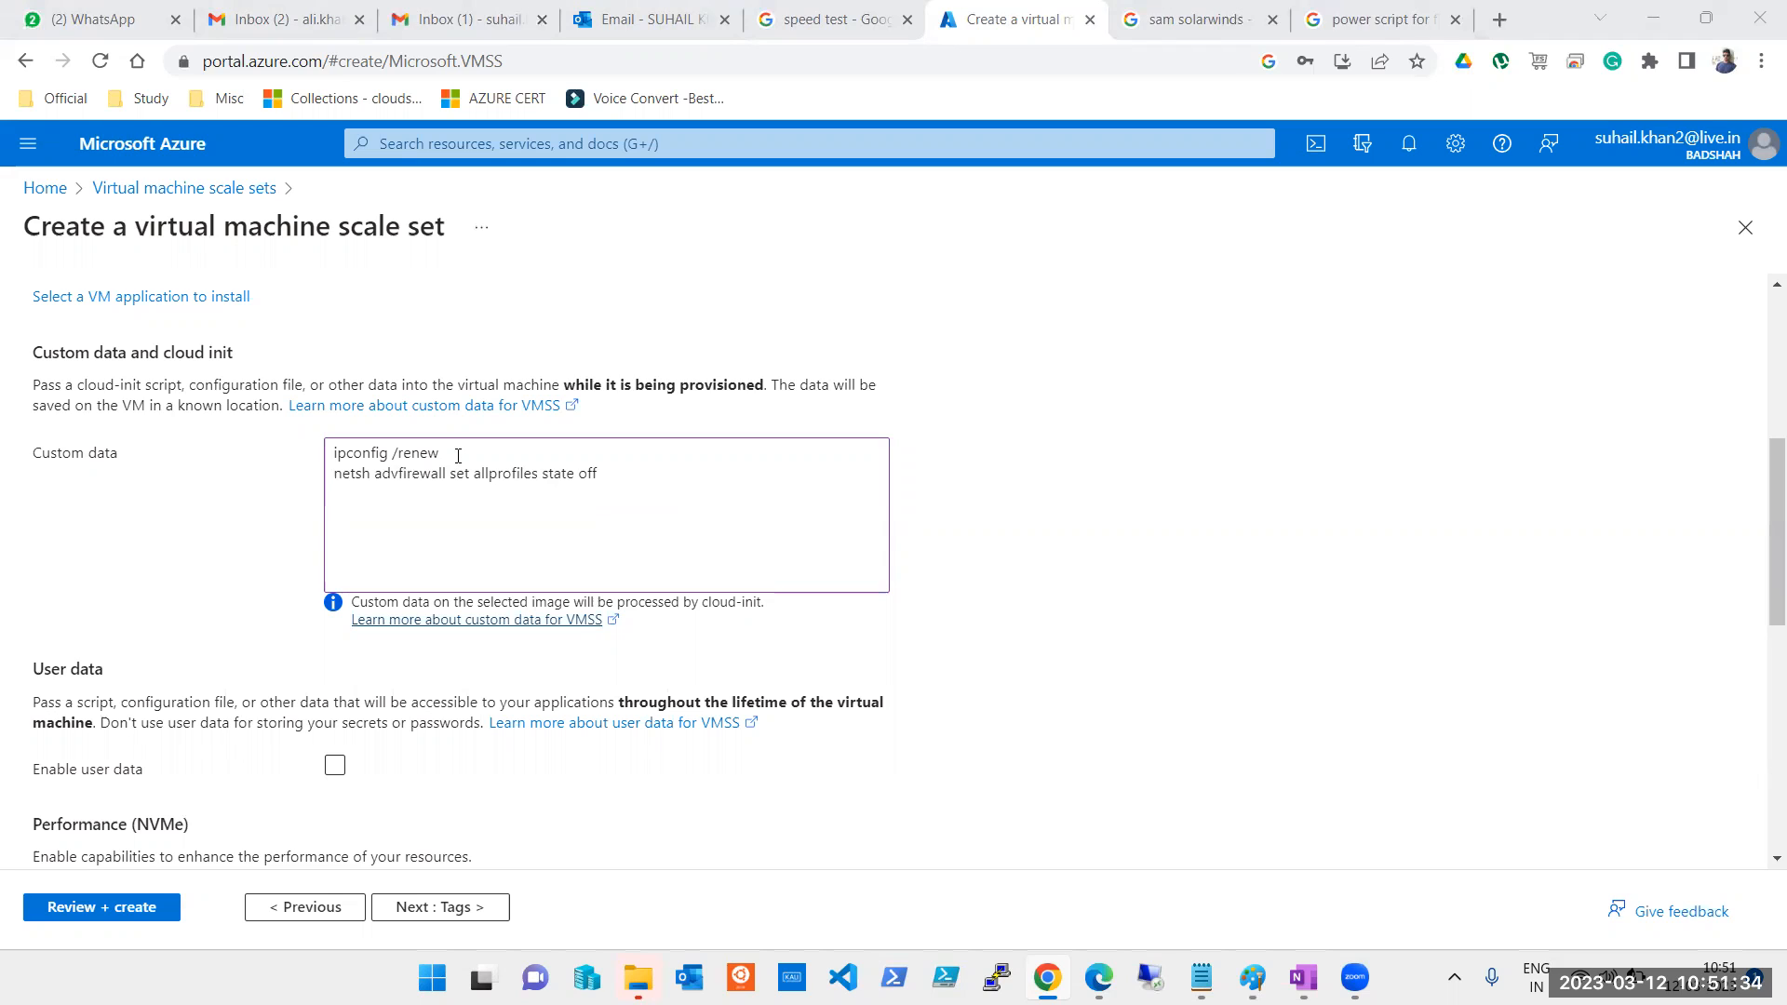
left_click_drag(458, 456, 290, 458)
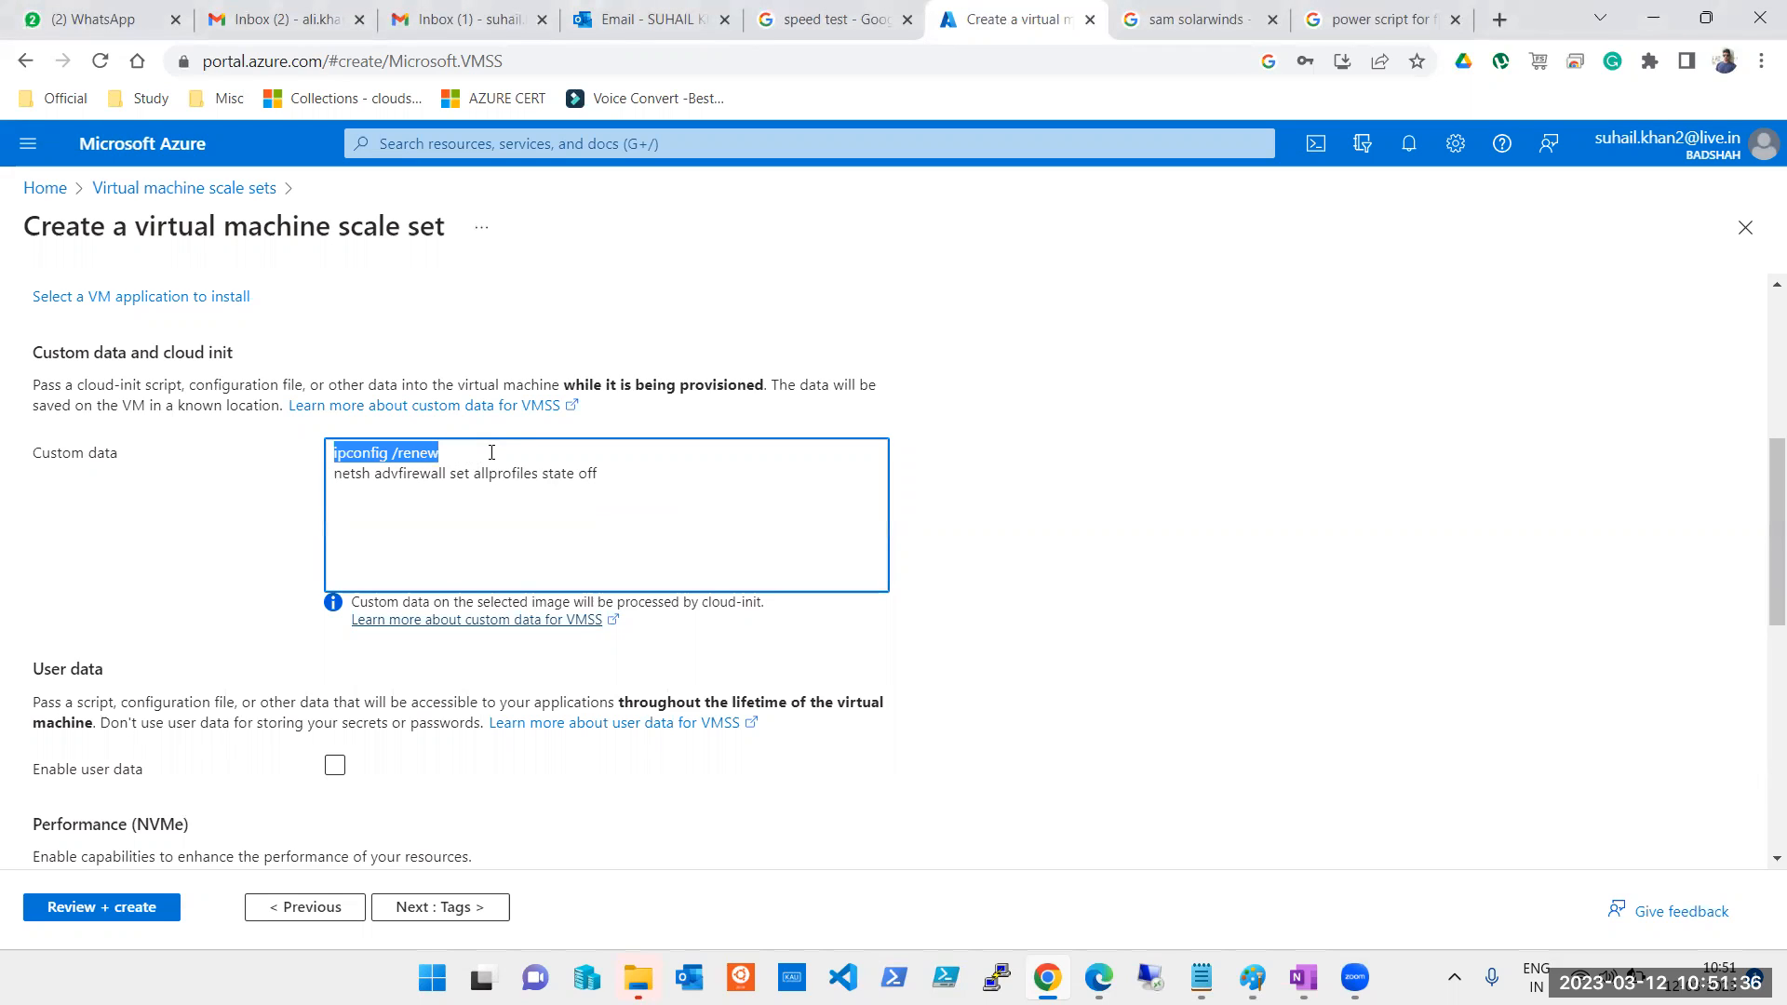
key("Delete")
key("Delete")
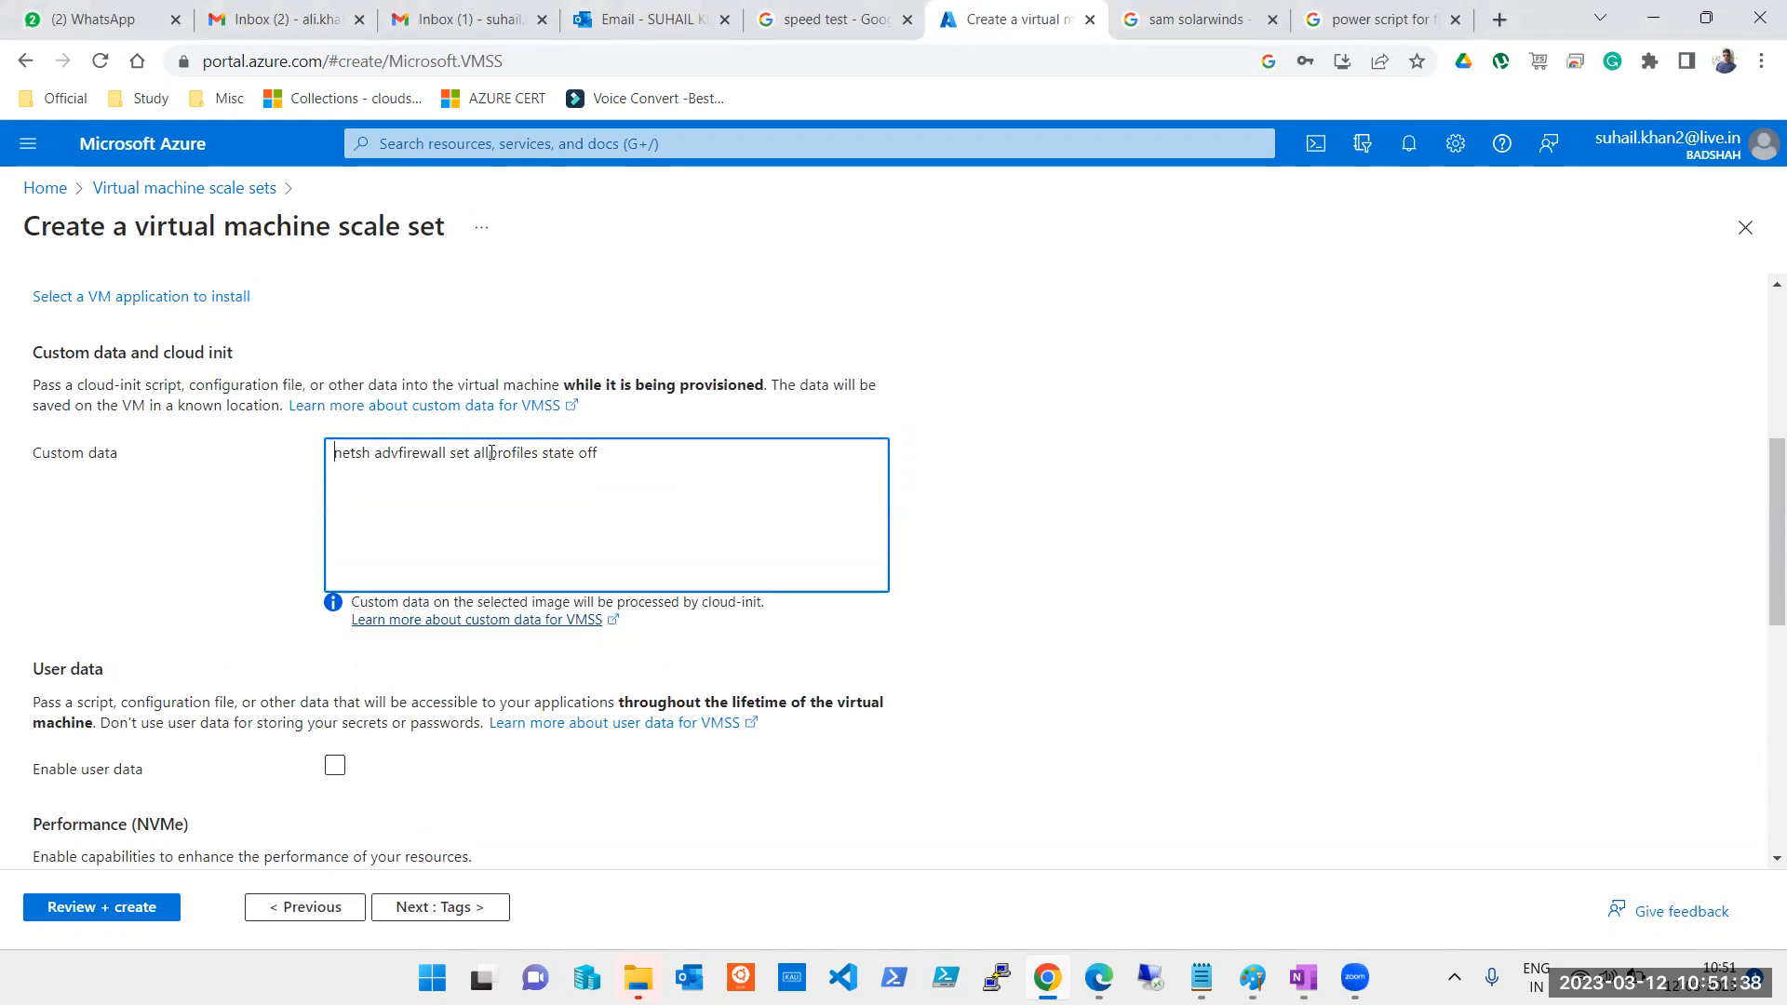
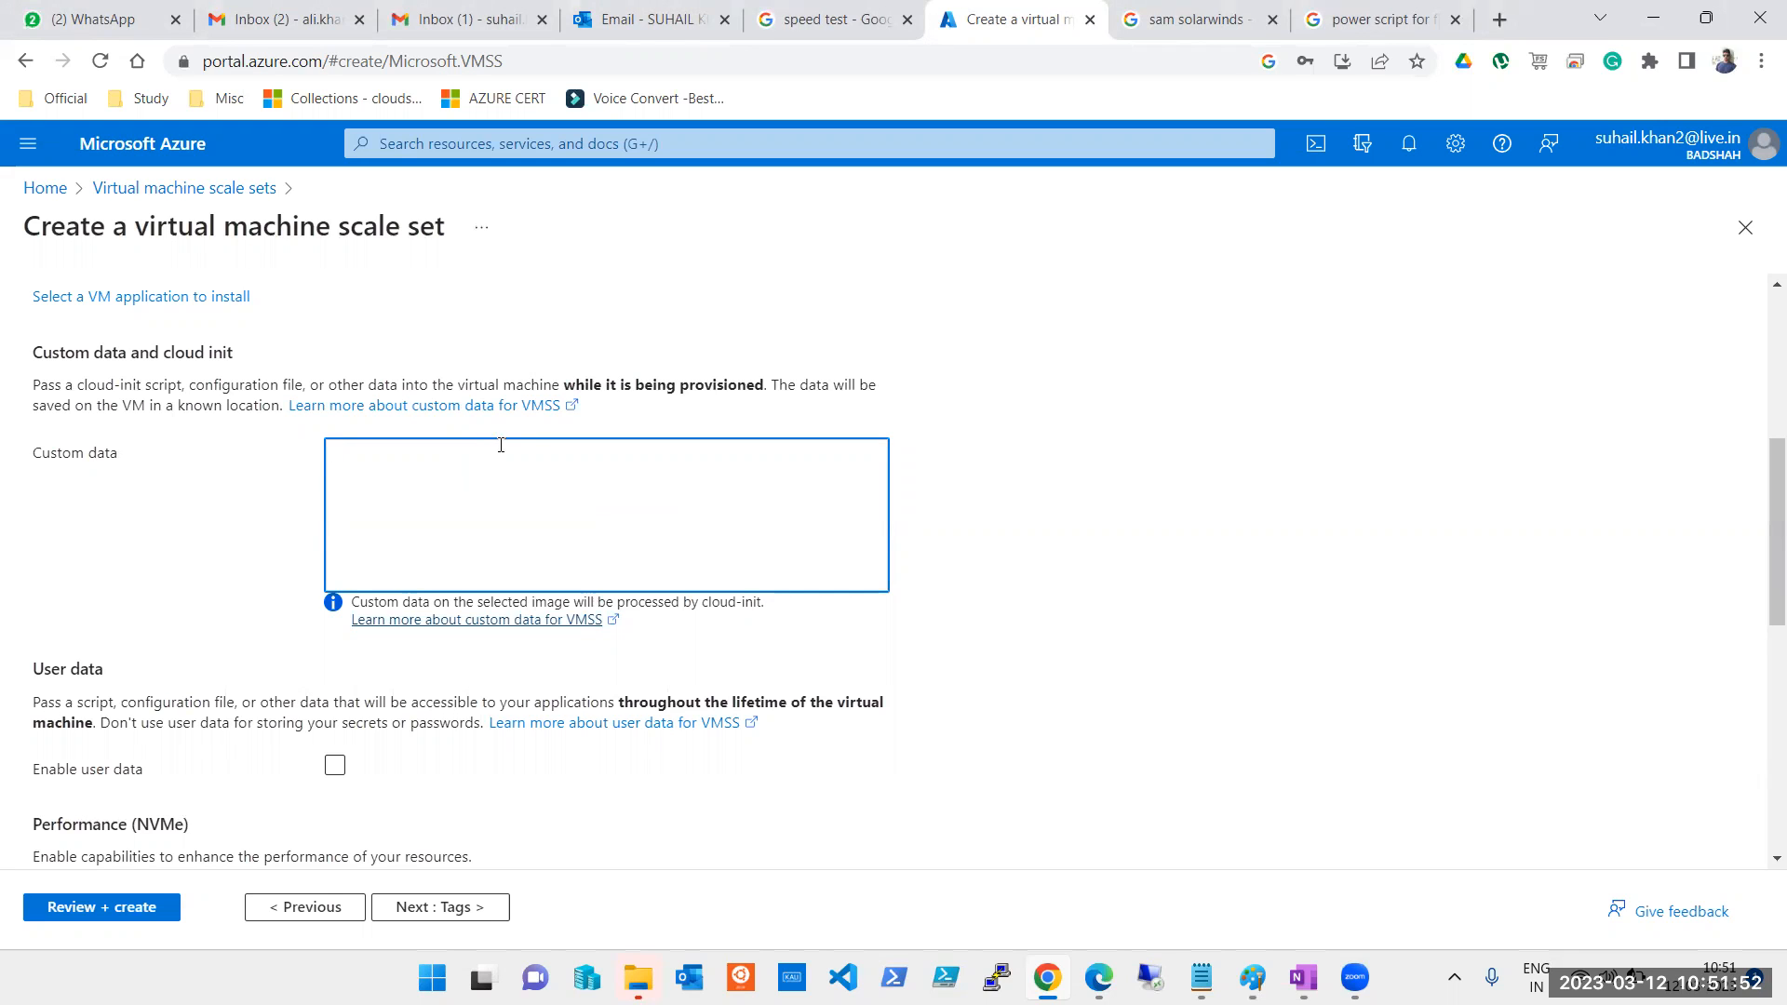
scroll(507, 456, "down", 3)
scroll(572, 475, "up", 1)
scroll(575, 503, "up", 2)
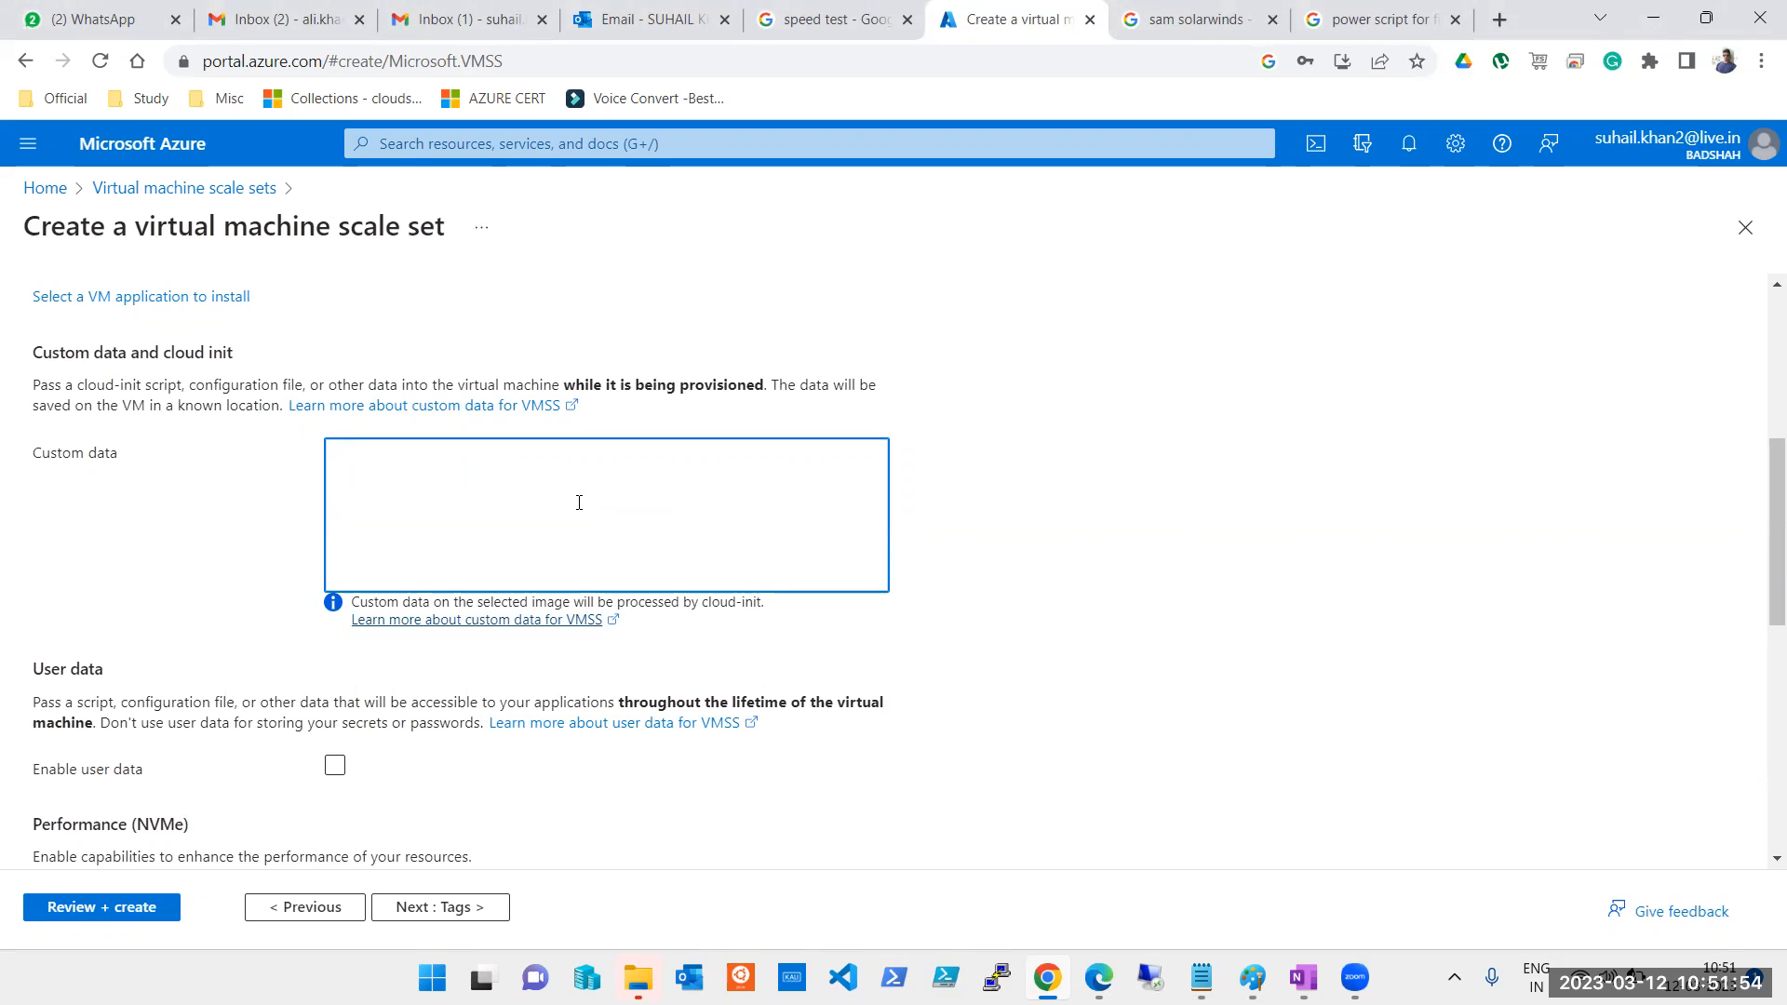
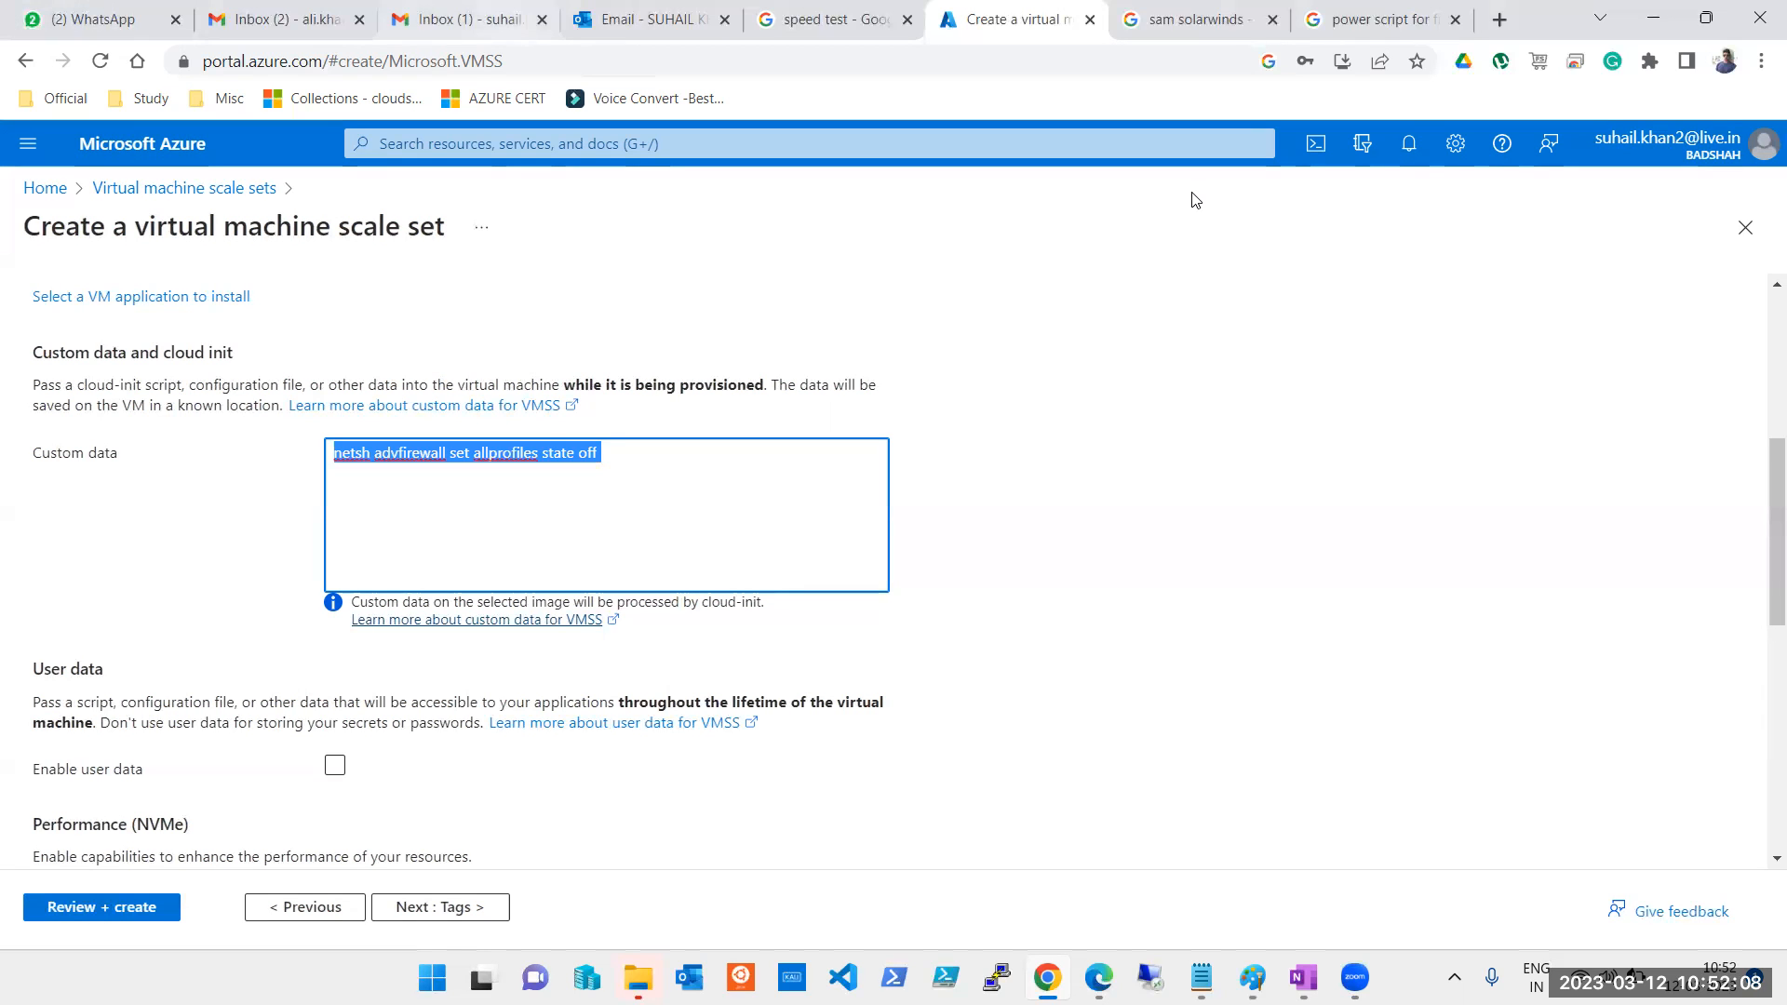
Replace the firewall command in the custom data with "gpupdate /force"
left_click(1196, 200)
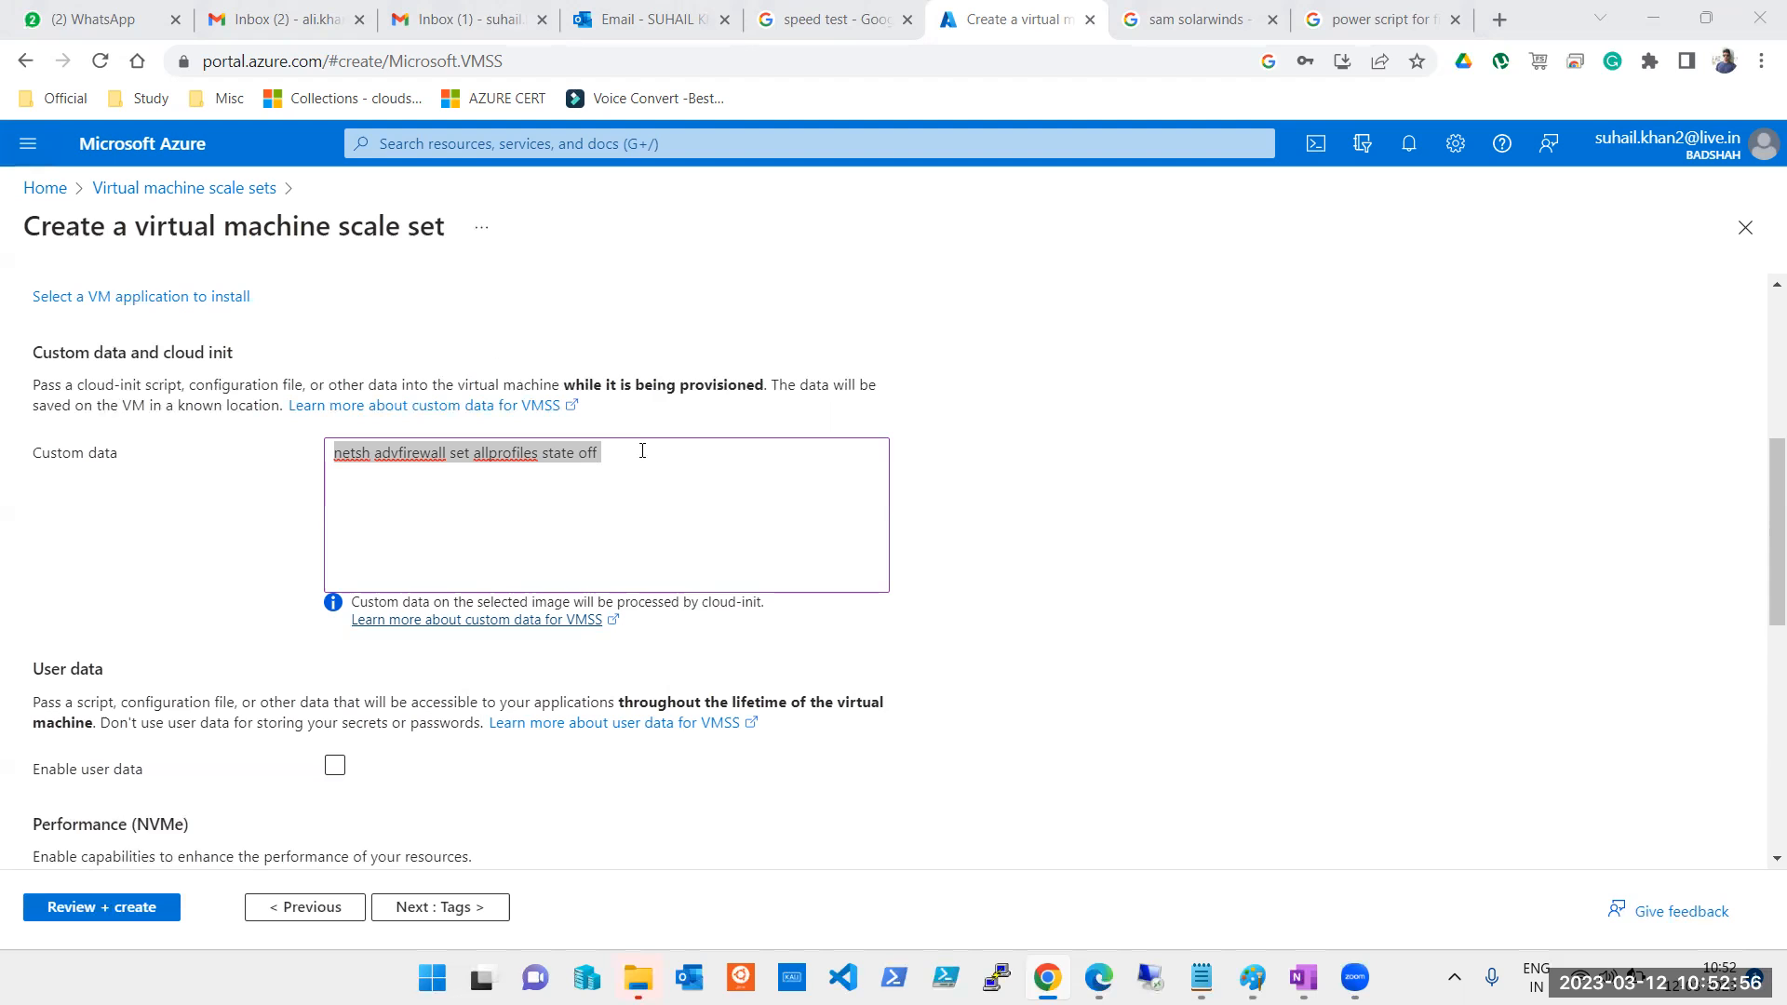
type("gpupdat")
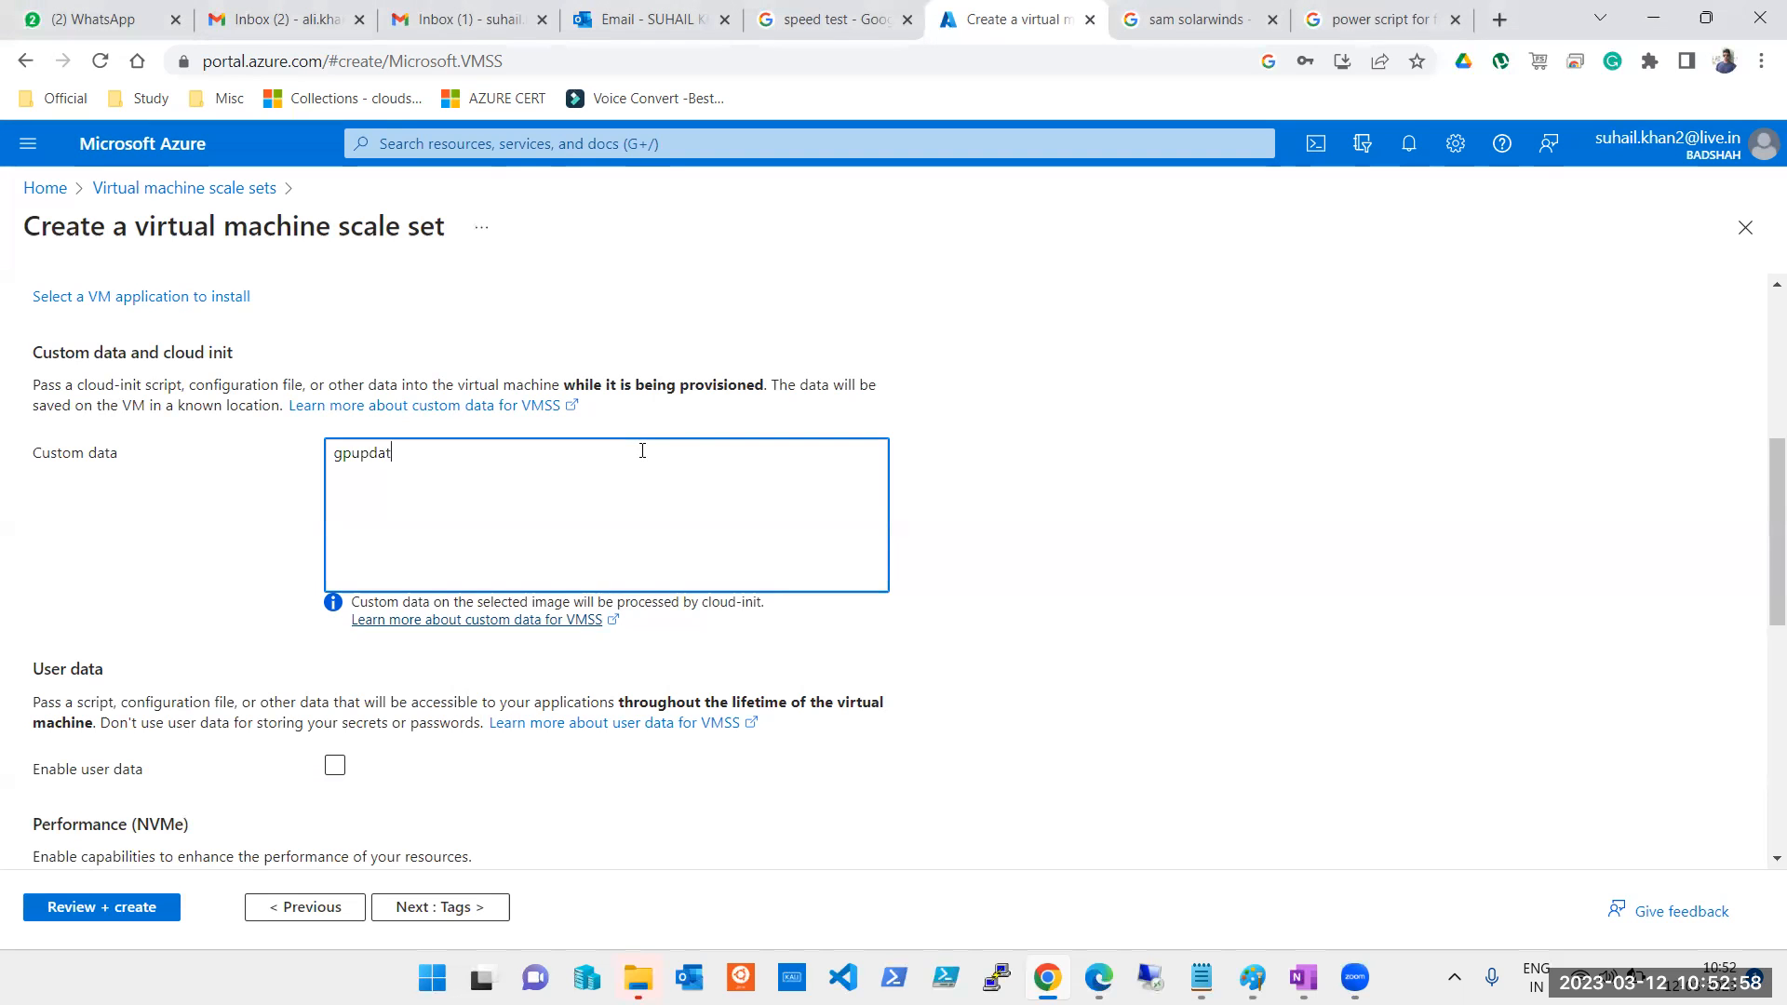
type("e /force")
left_click(984, 633)
Review the Advanced settings, including custom data, user data, NVMe performance, host group, proximity placement group and capacity reservations
scroll(977, 600, "down", 4)
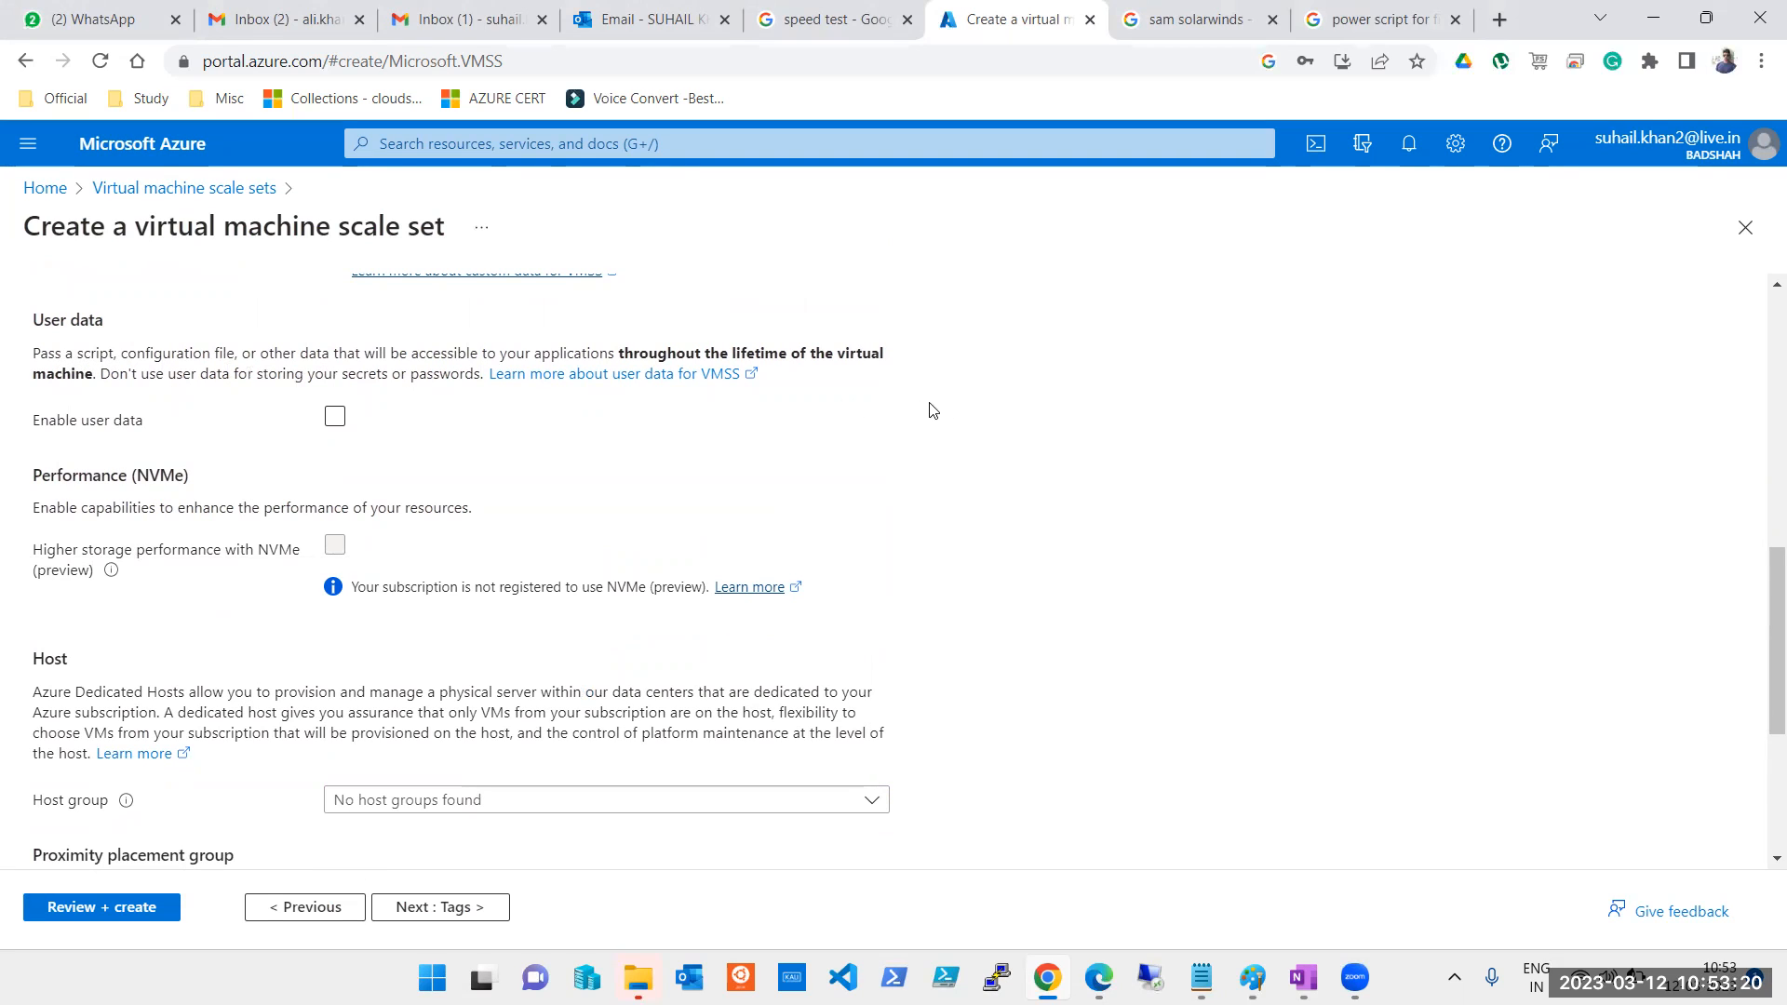
scroll(809, 431, "down", 1)
scroll(808, 439, "down", 4)
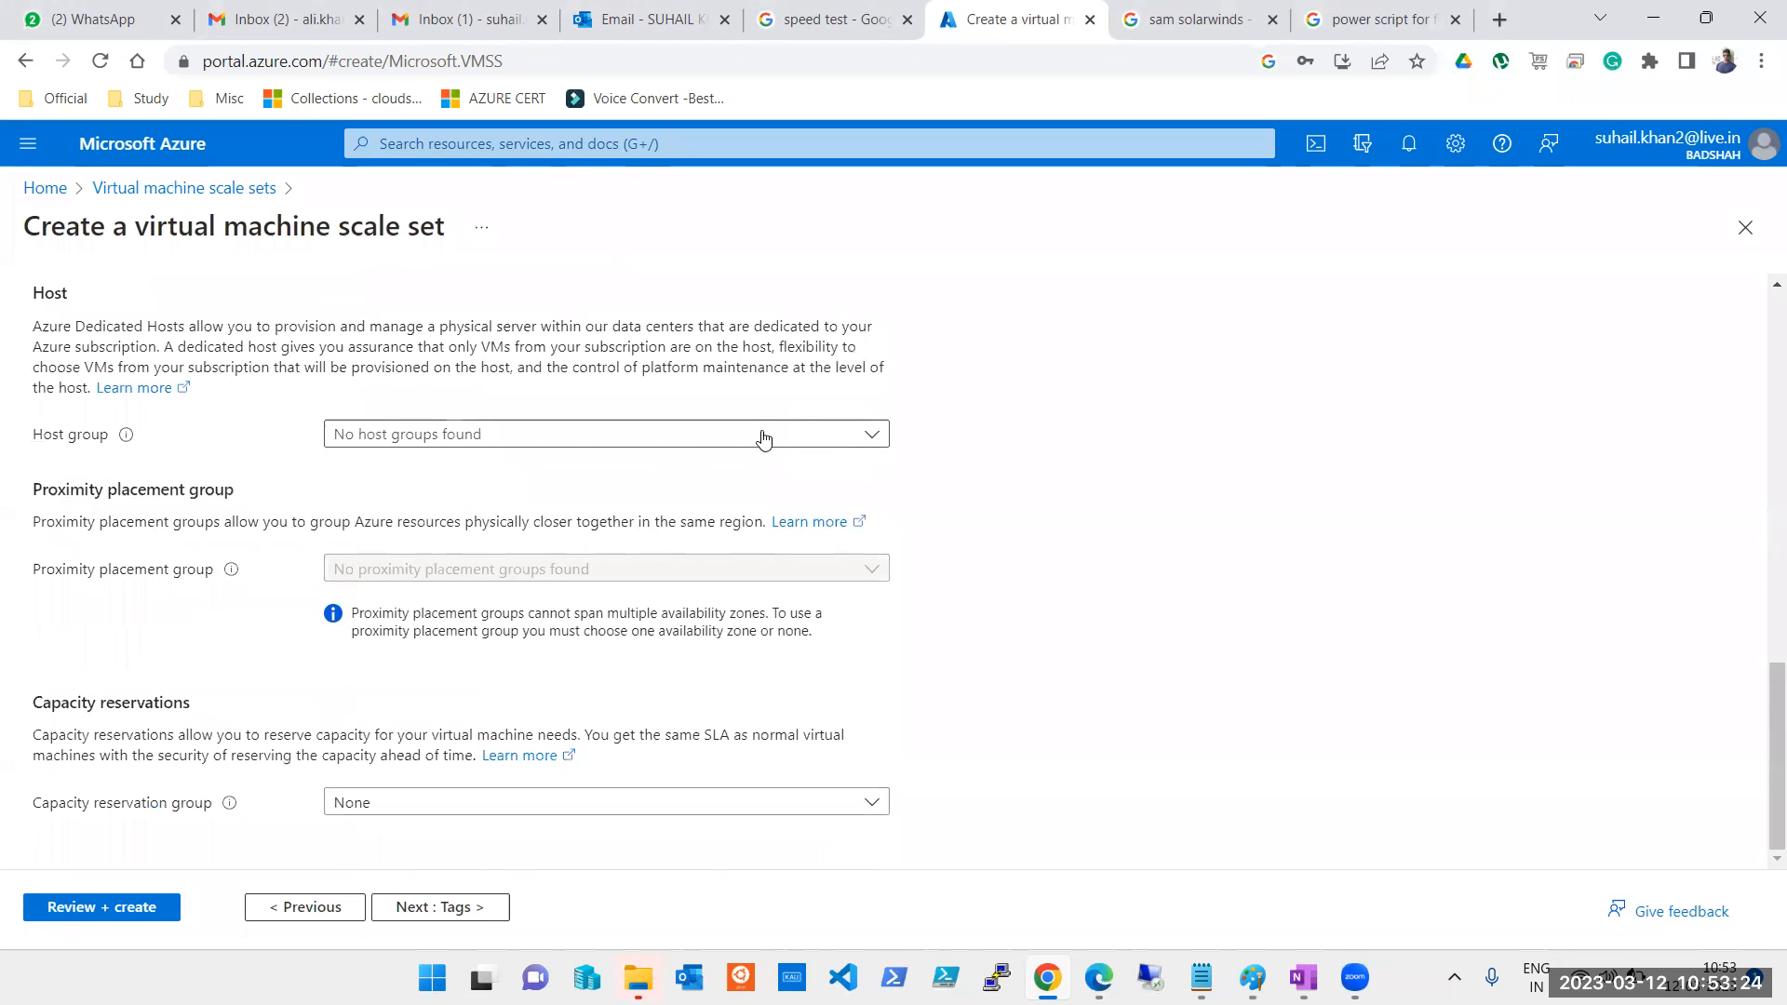
left_click(424, 438)
left_click(425, 437)
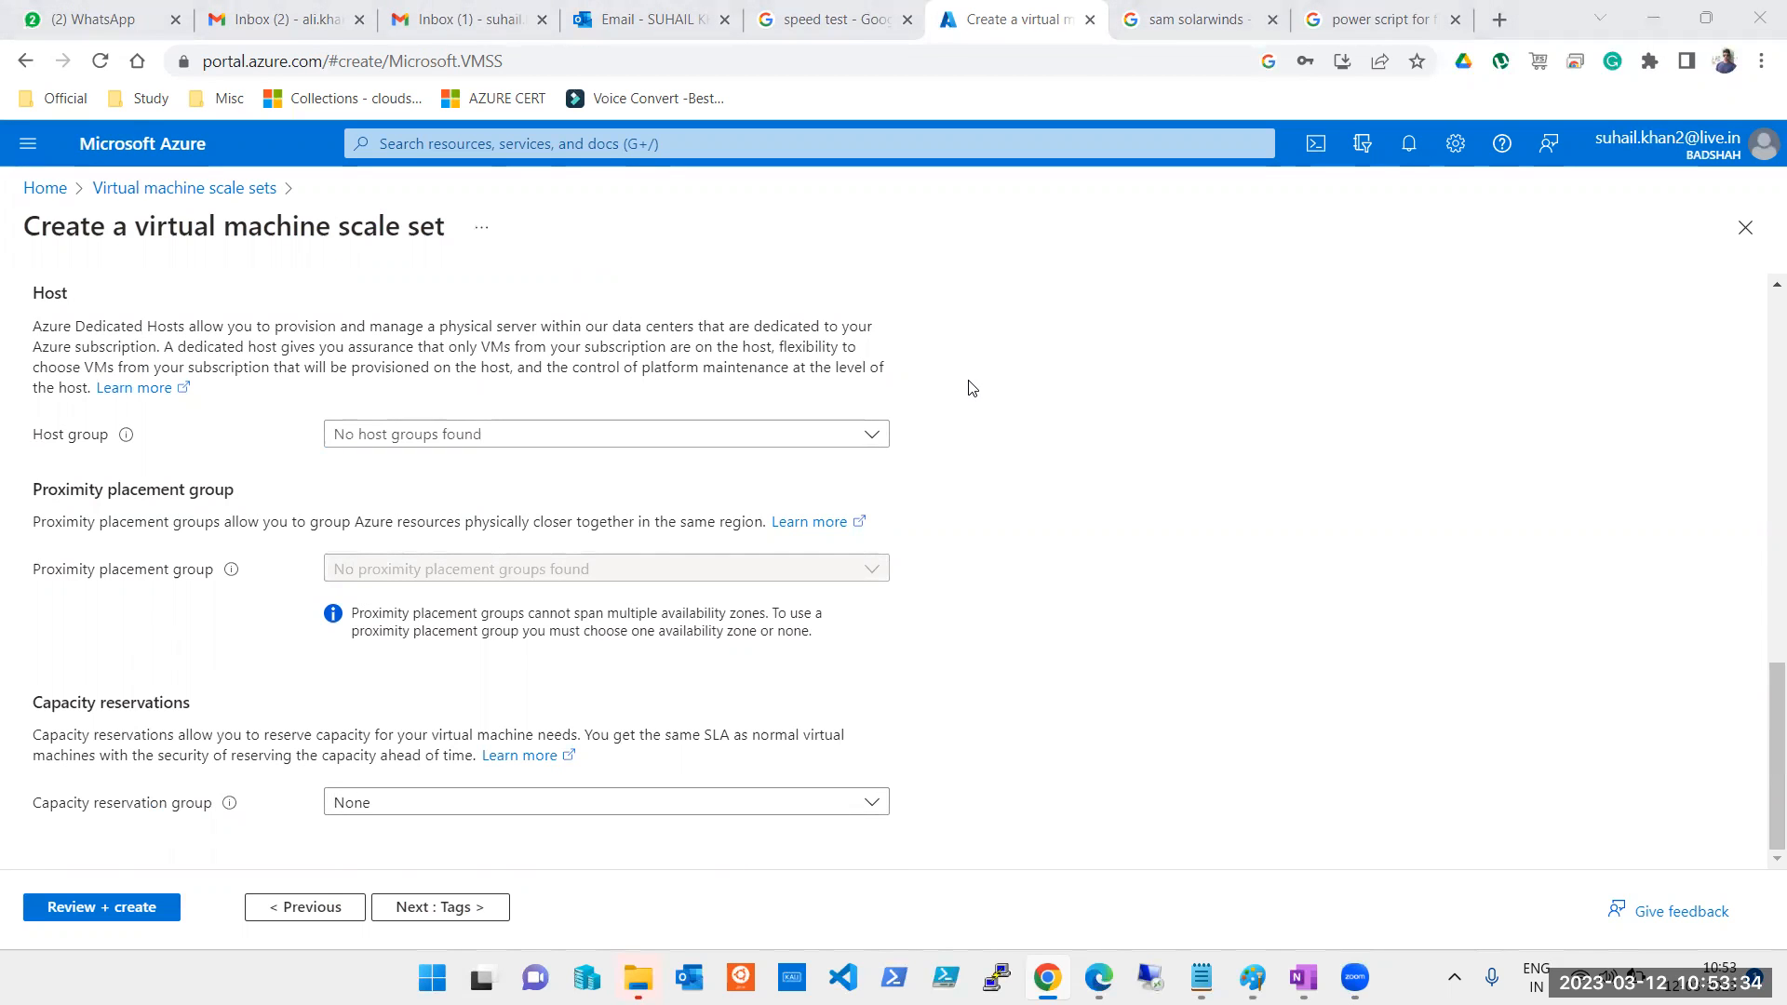
scroll(969, 388, "up", 5)
scroll(969, 388, "up", 8)
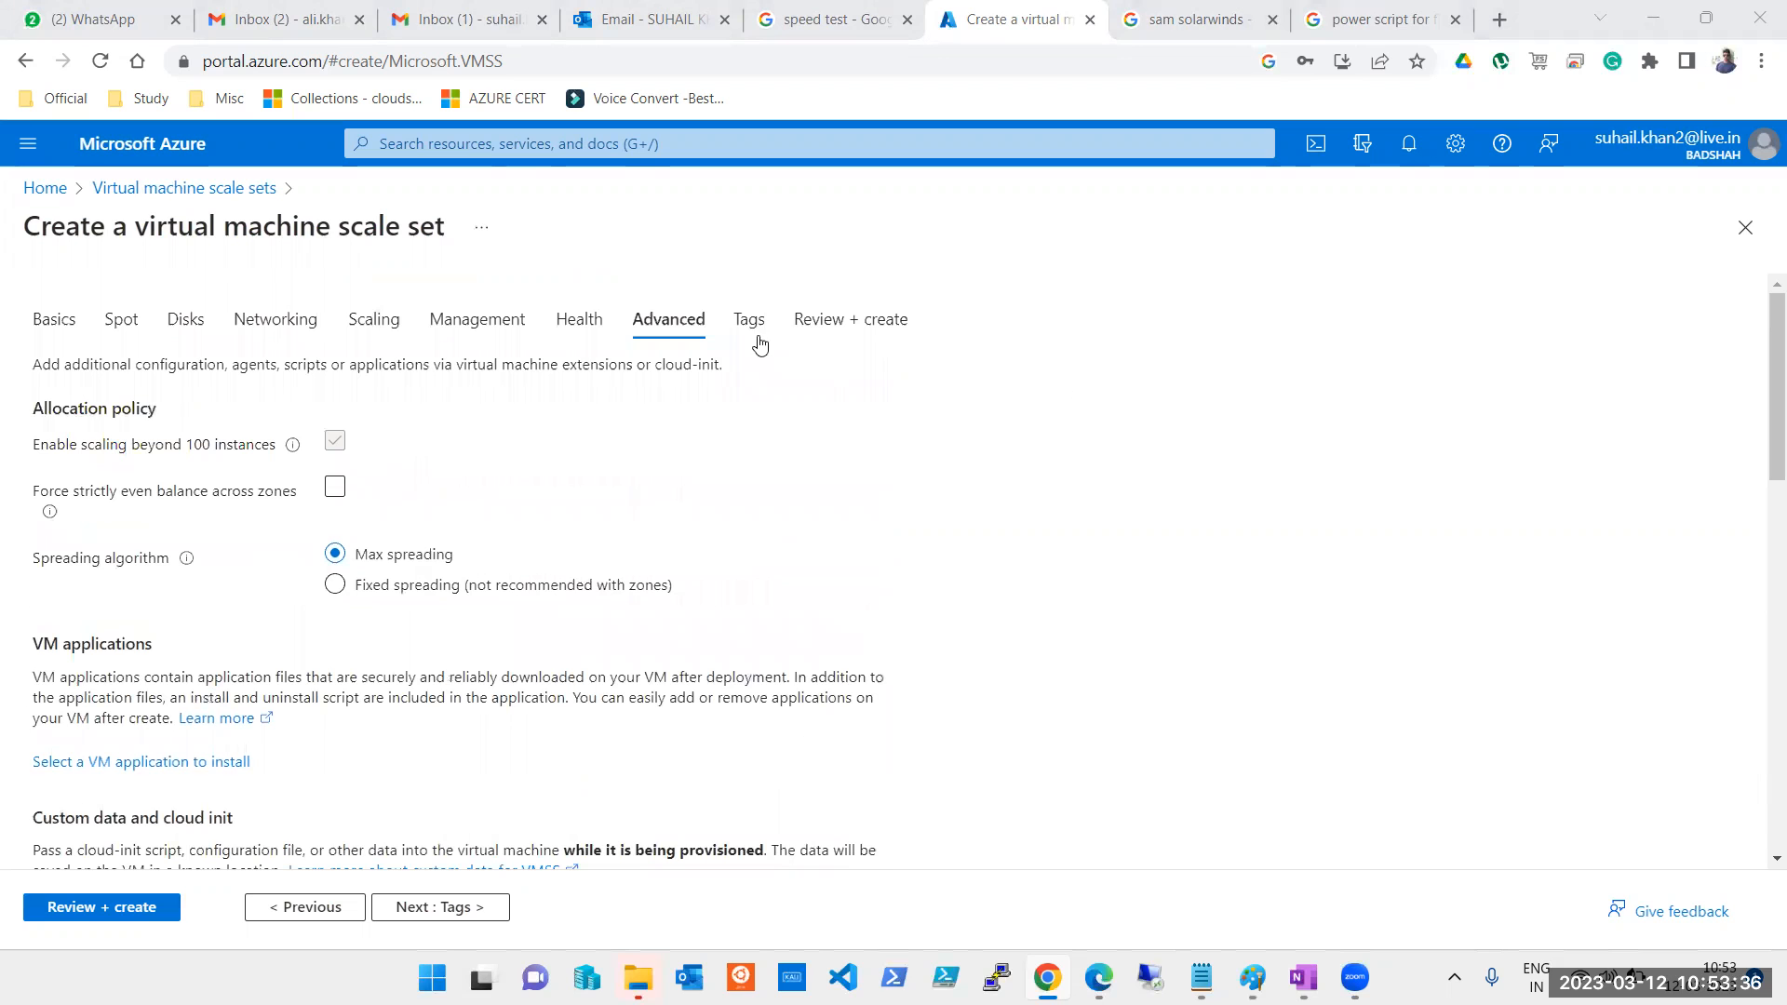
scroll(529, 512, "down", 4)
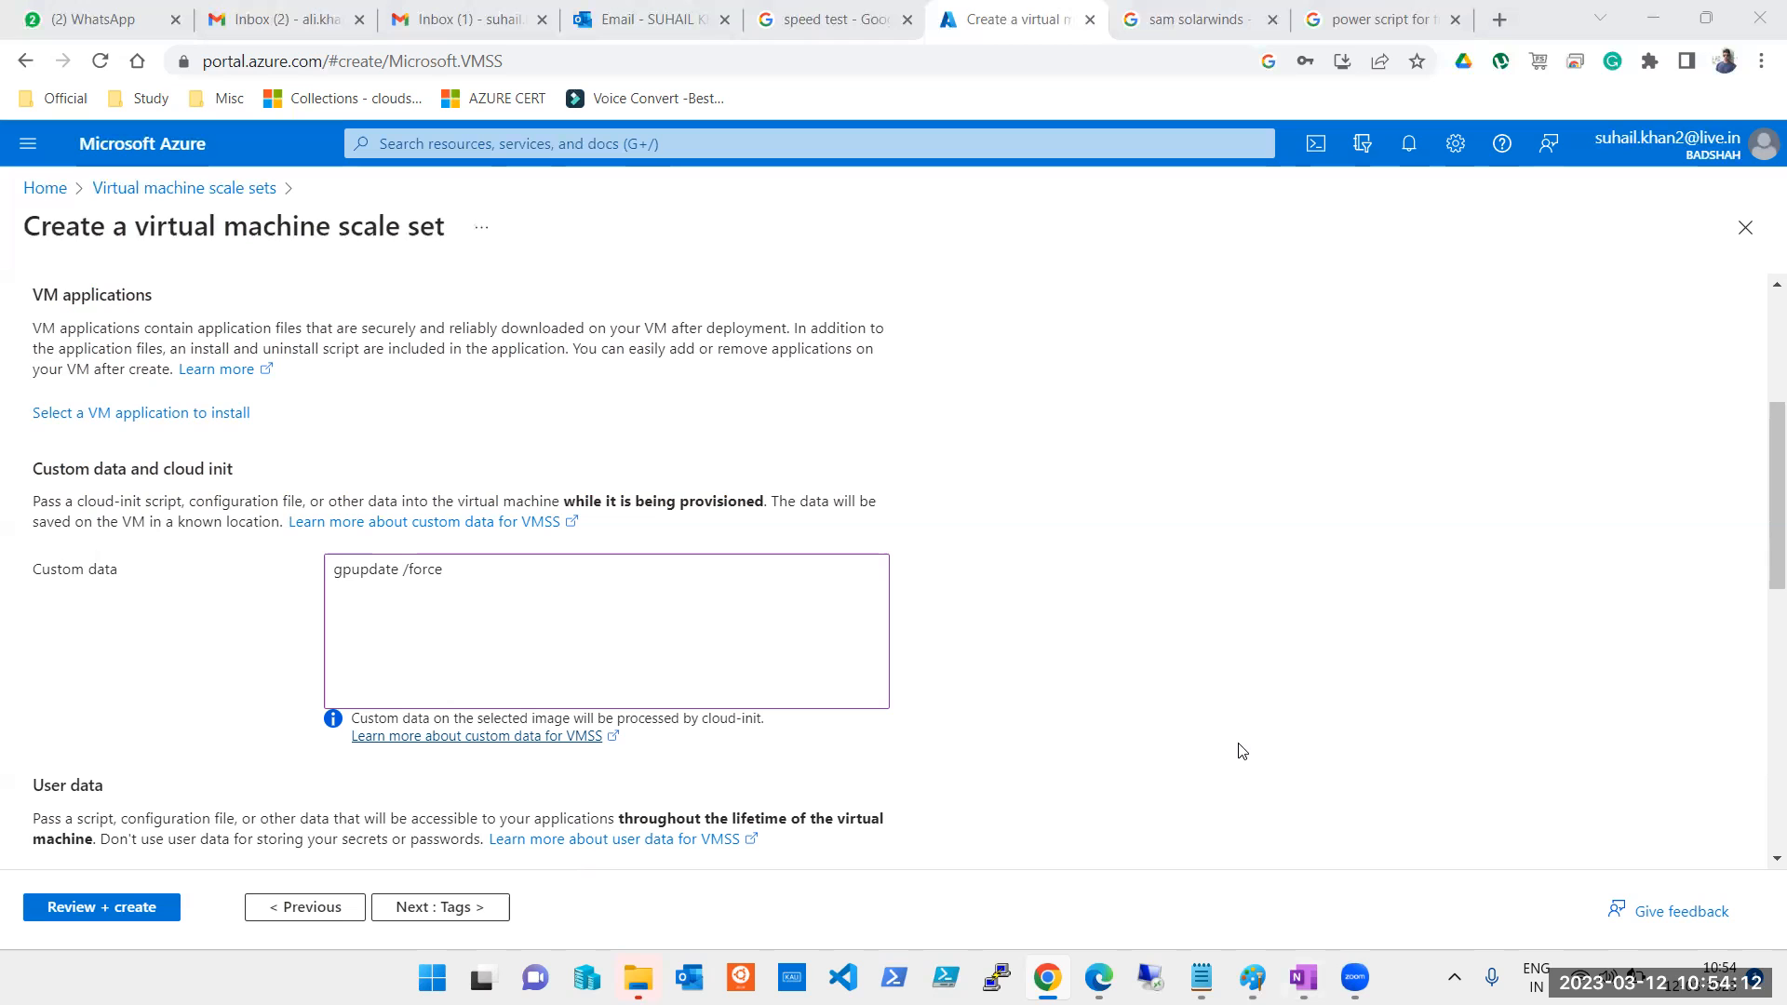
scroll(1246, 744, "down", 5)
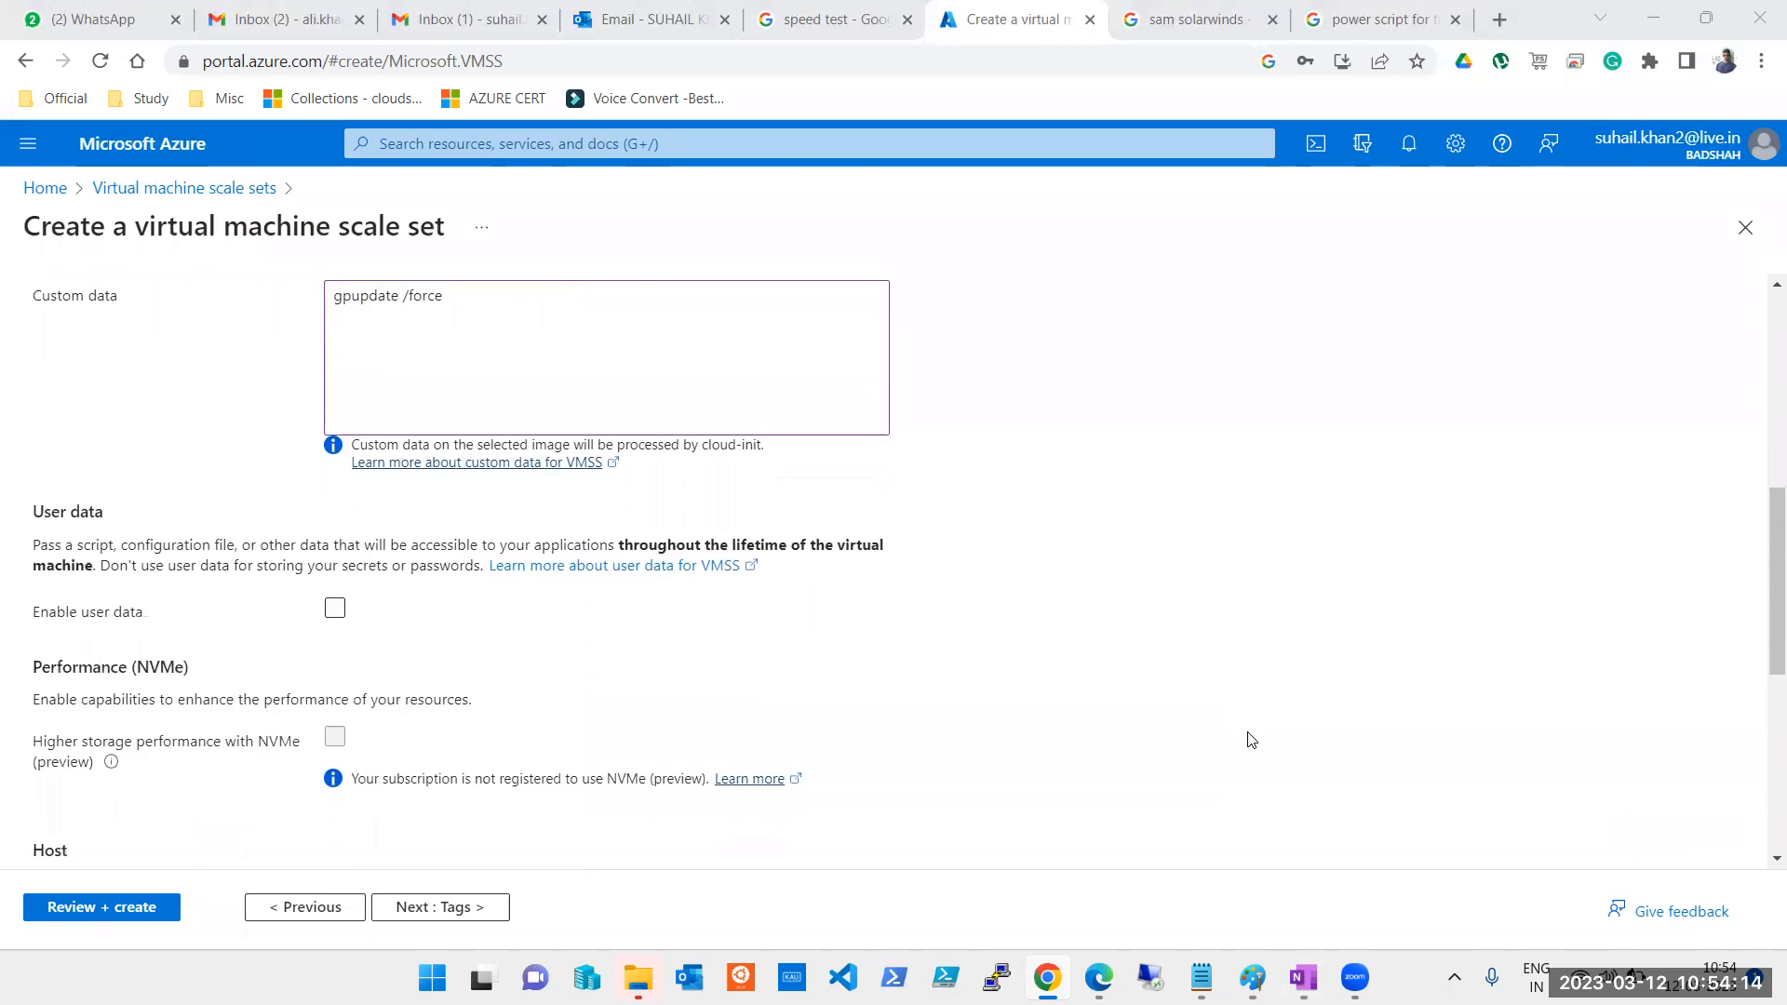
scroll(1252, 735, "down", 4)
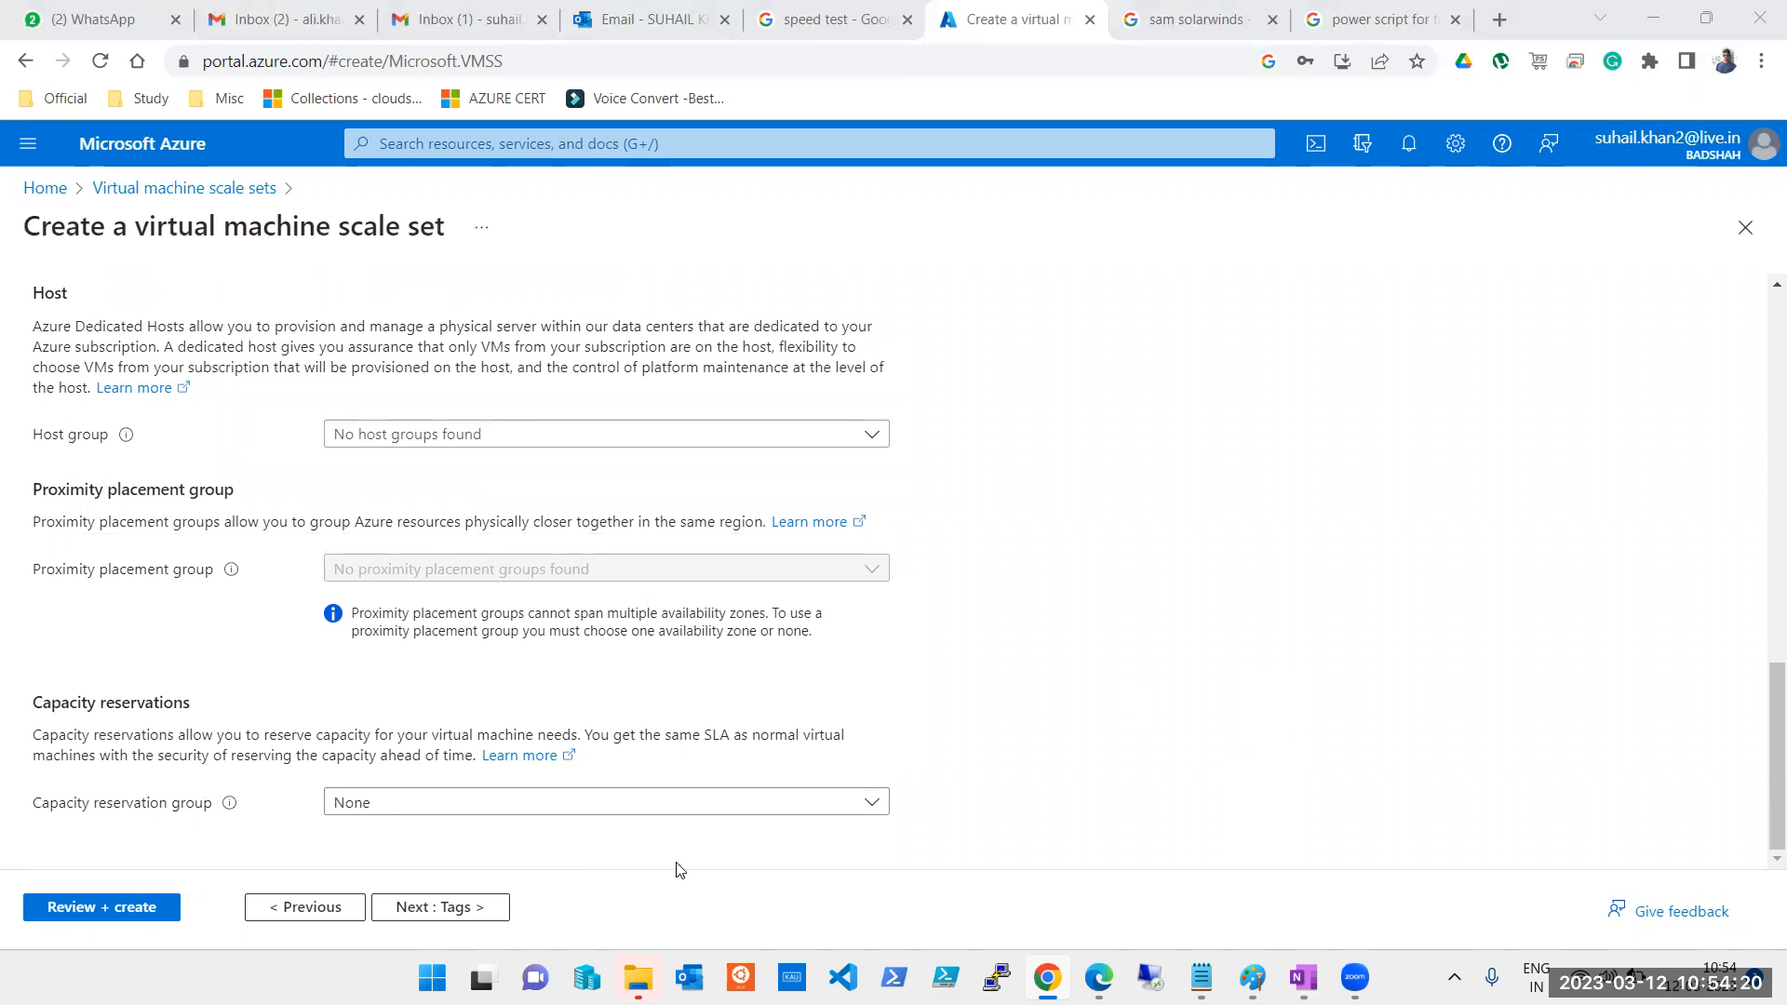
scroll(1012, 585, "up", 15)
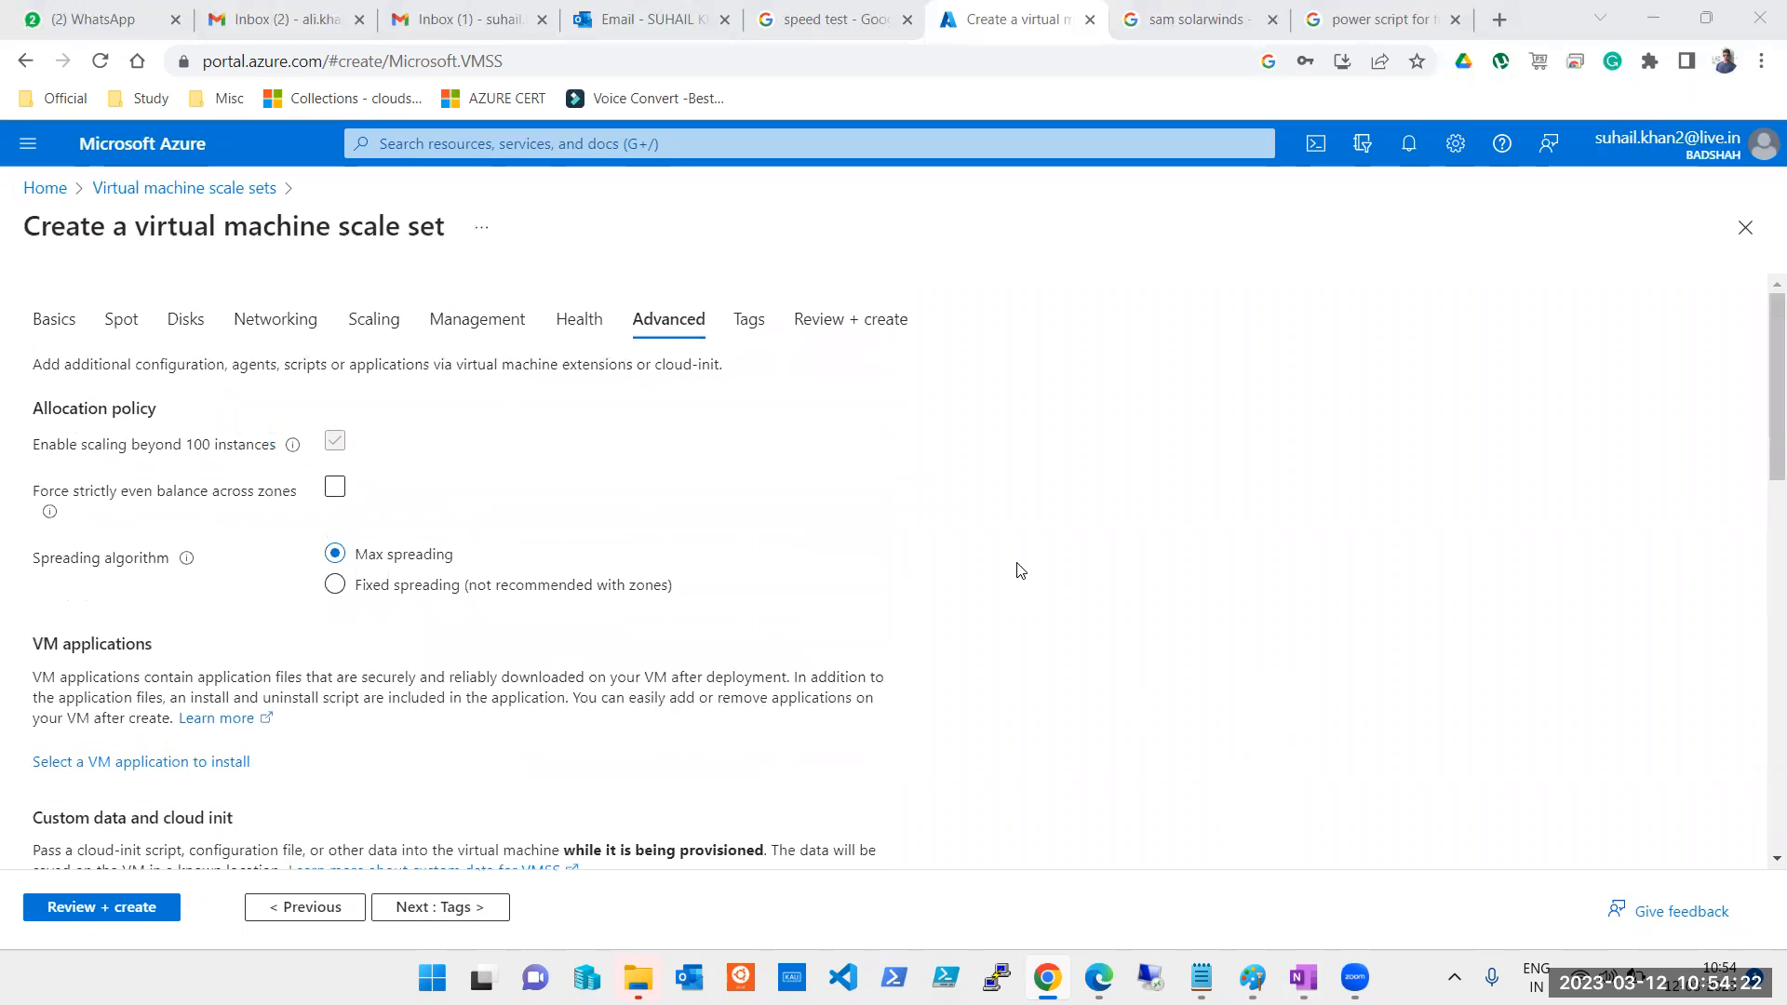
scroll(1017, 570, "down", 15)
Advance to the Tags settings and go back to Scaling to review the scaling policy and the scale-out and scale-in rules
left_click(441, 905)
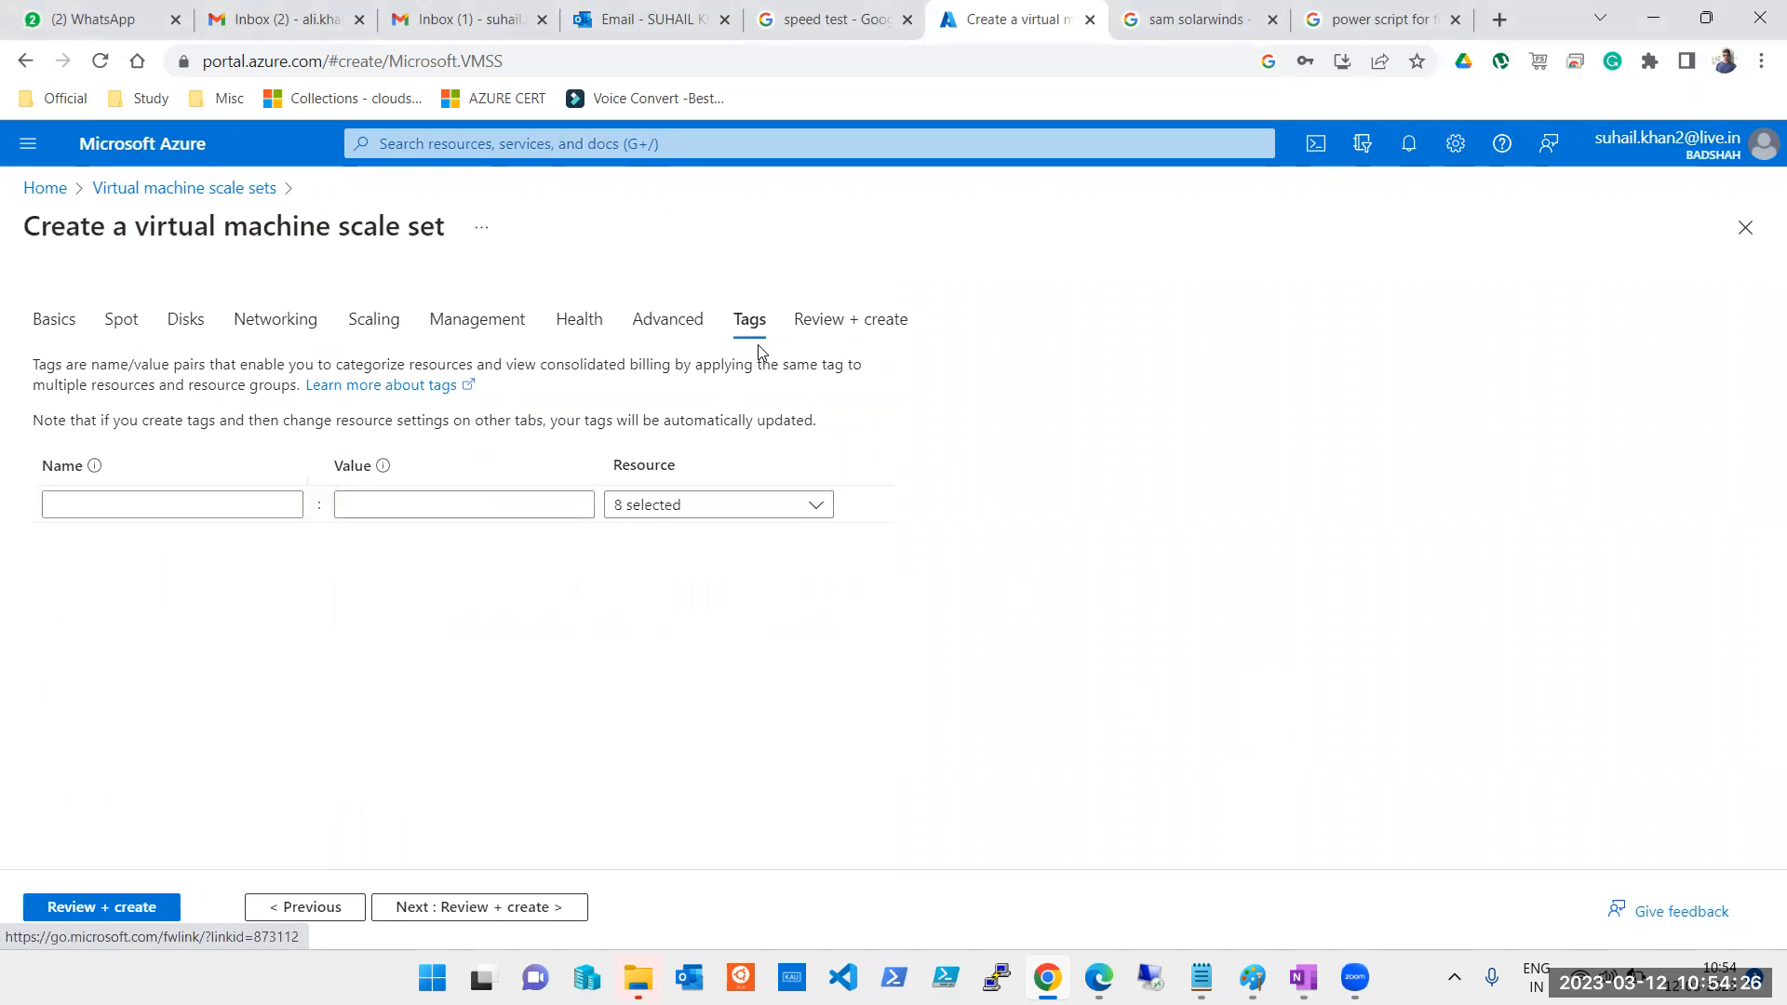
left_click(373, 329)
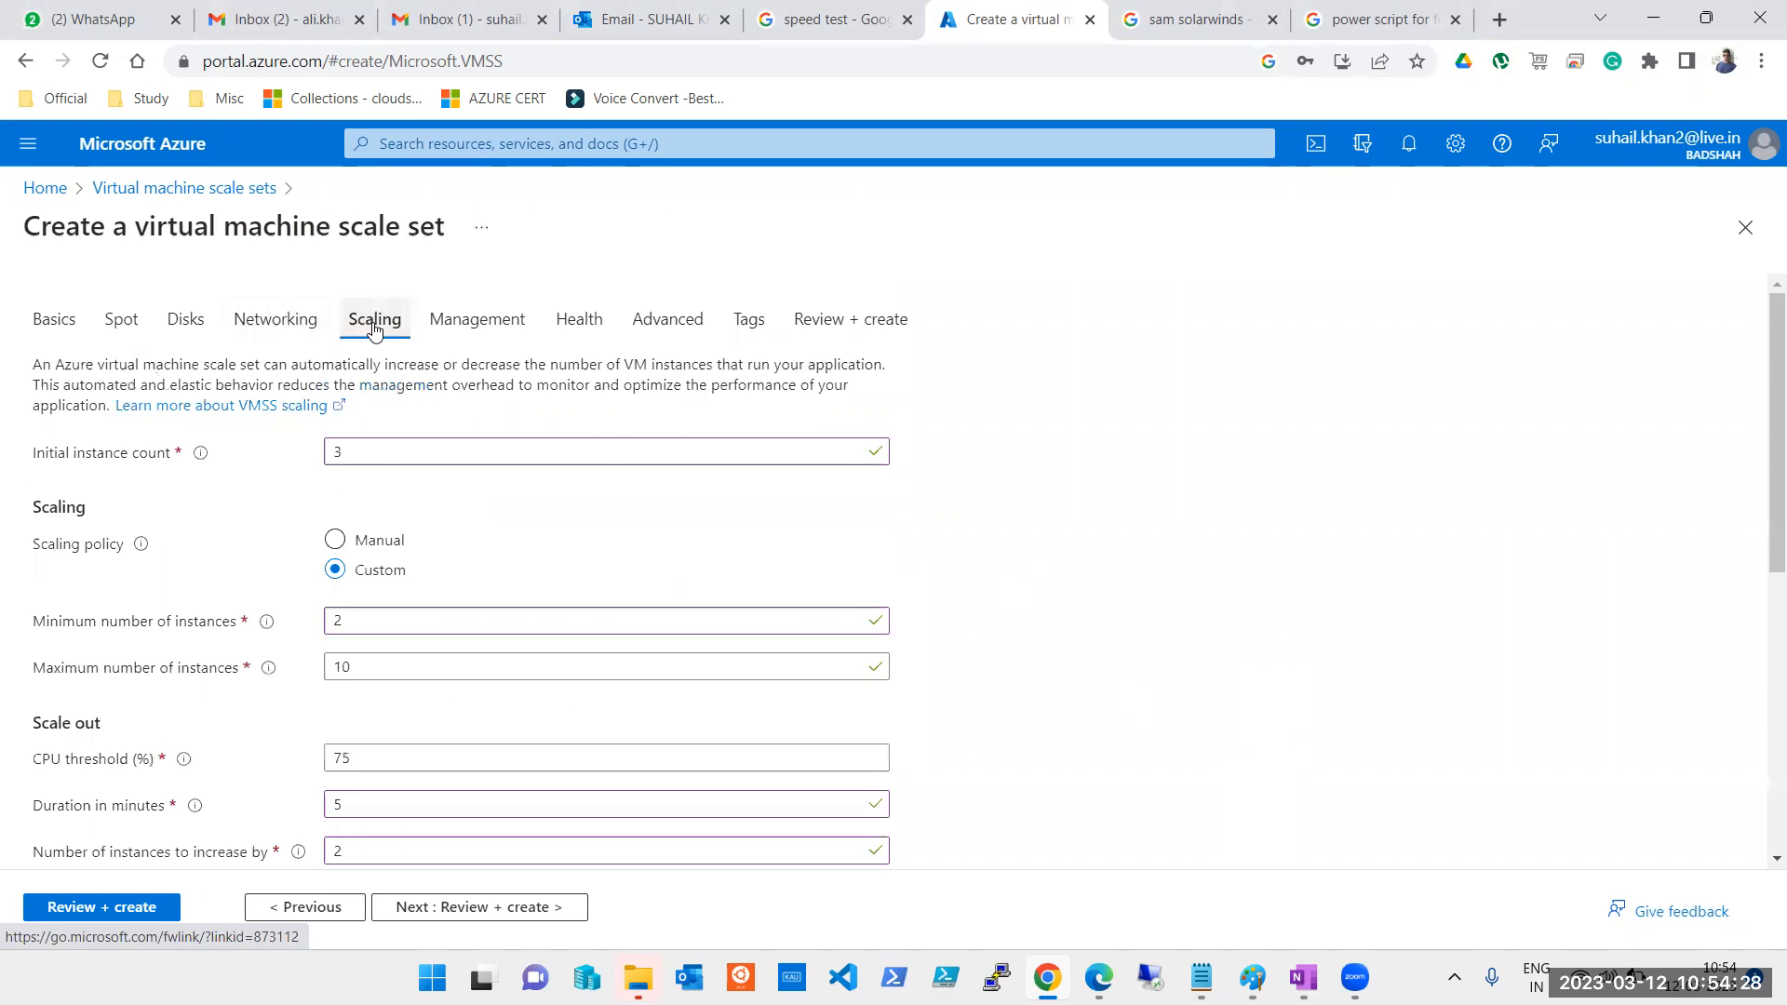
scroll(977, 487, "down", 2)
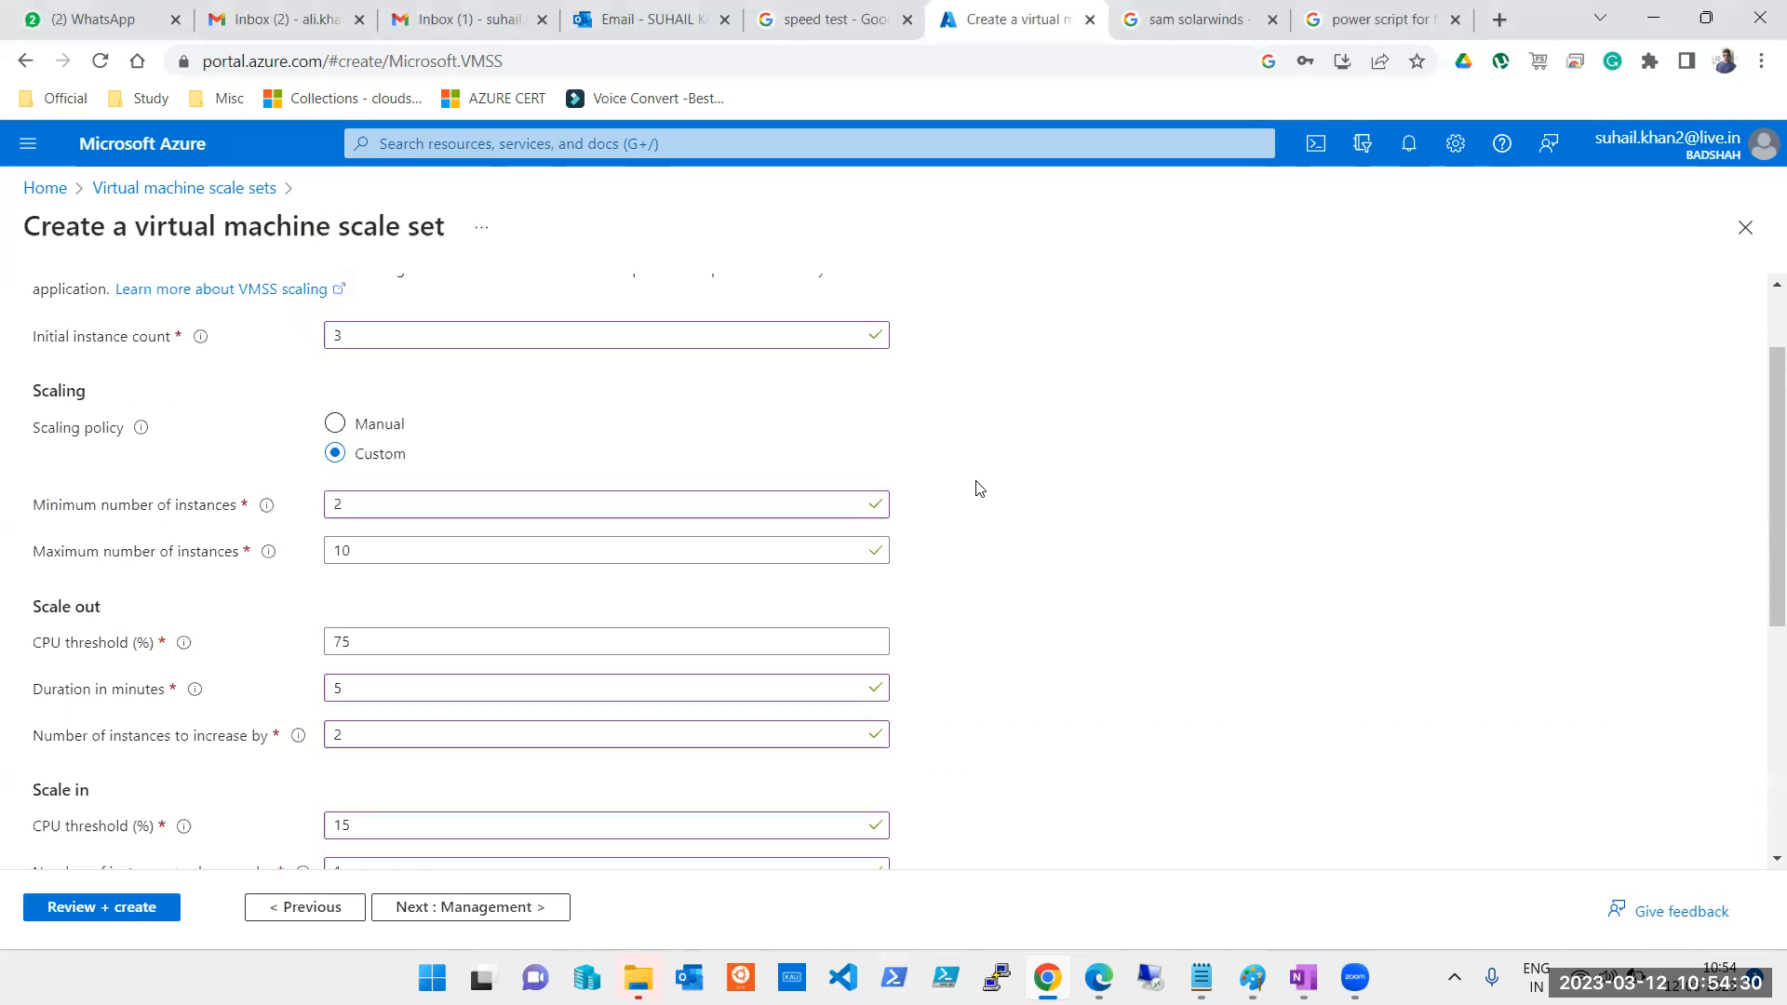
scroll(978, 486, "up", 1)
scroll(978, 487, "down", 2)
scroll(977, 492, "up", 1)
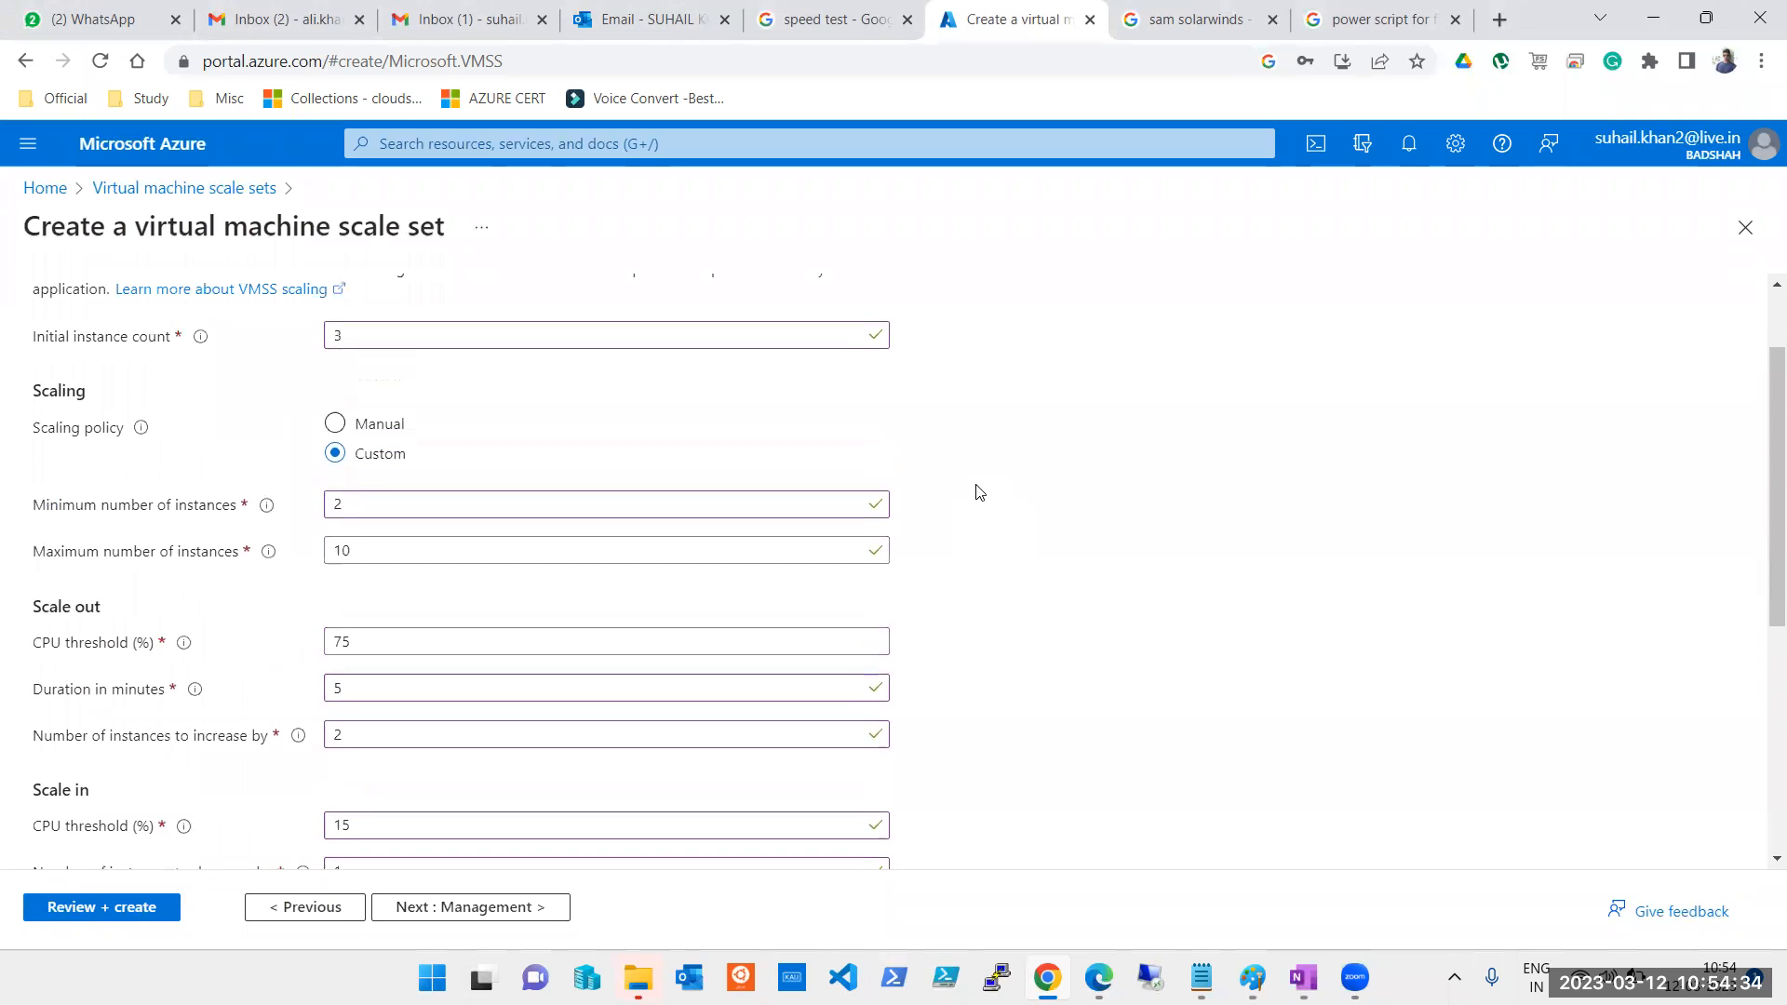
left_click_drag(1770, 517, 1759, 555)
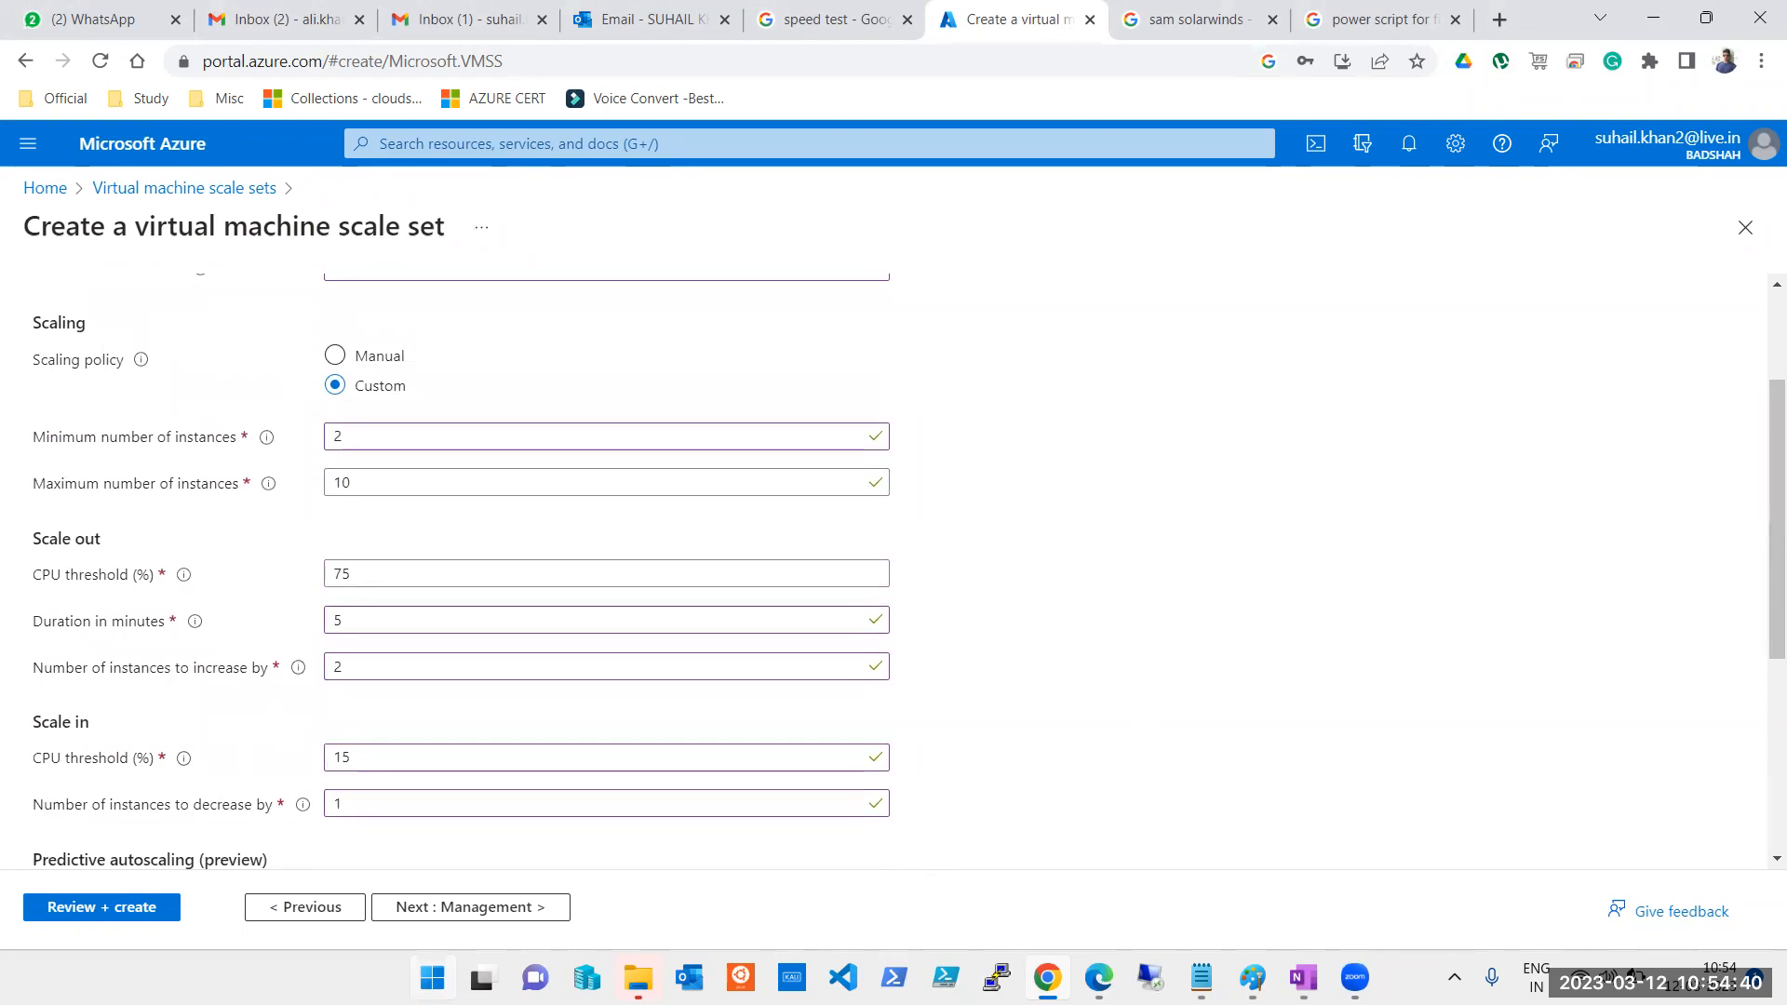
Open Screenshot Snipping Tool and capture the area with the scaling policy, instance limits, scale-out and scale-in values
left_click(433, 976)
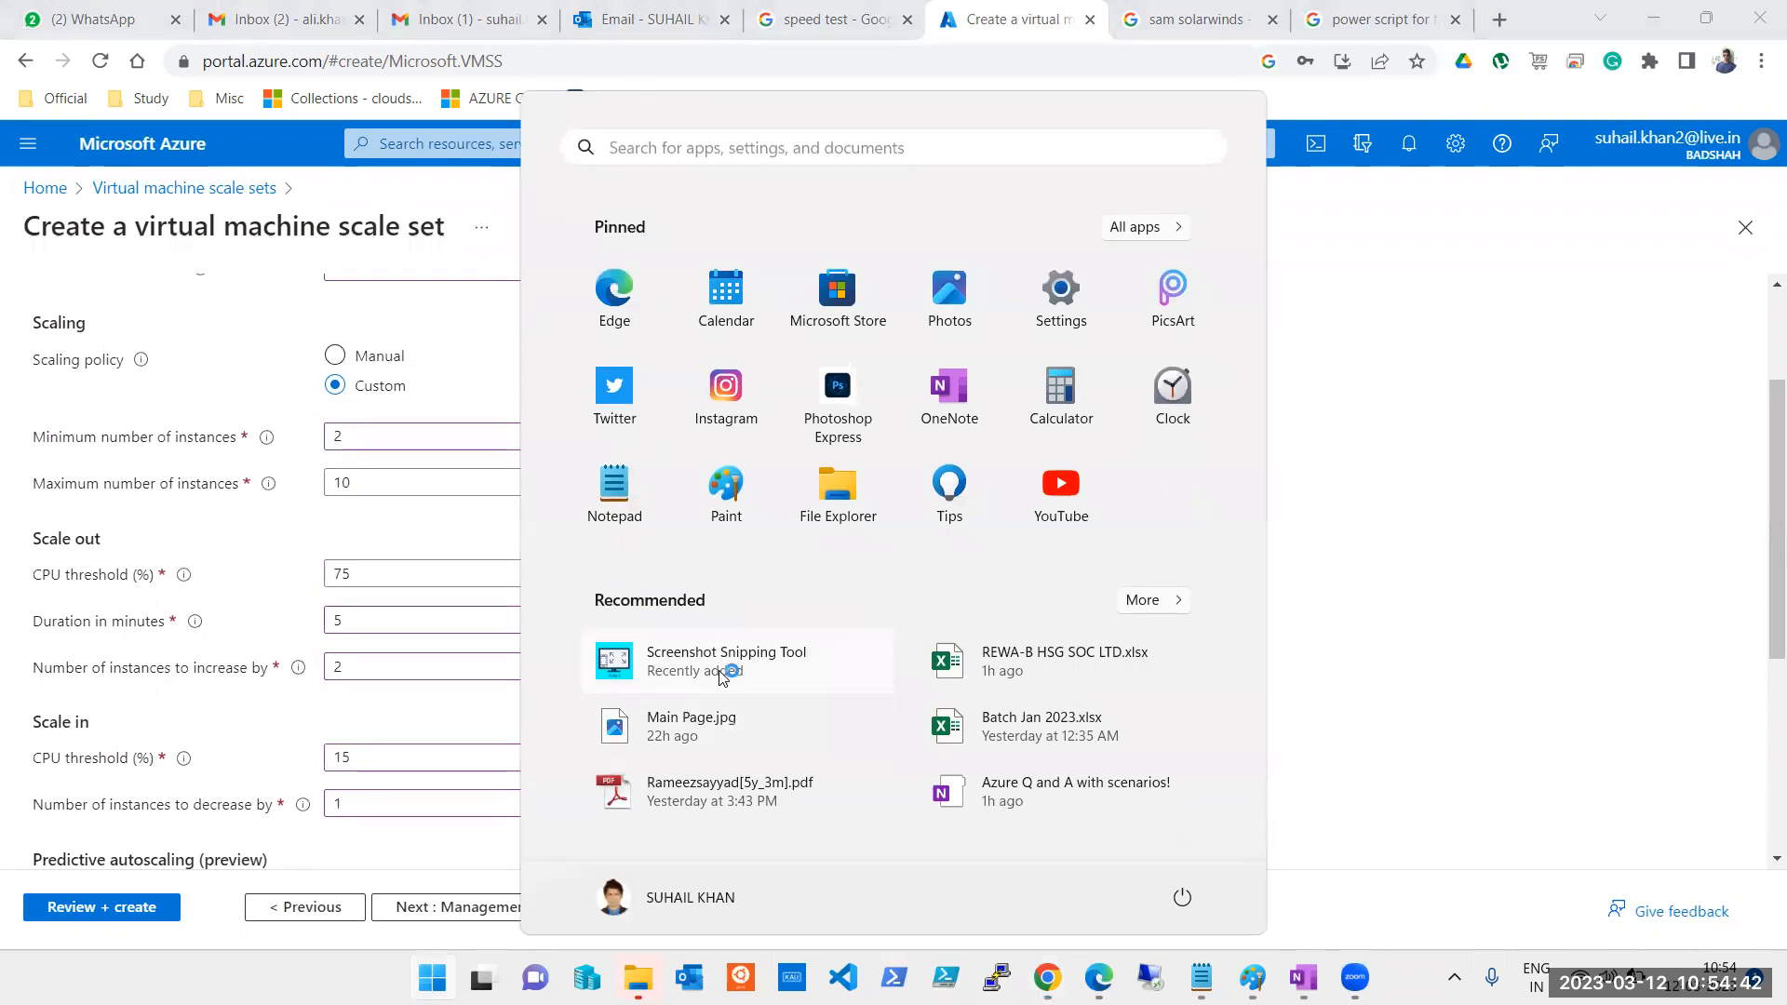
left_click(723, 663)
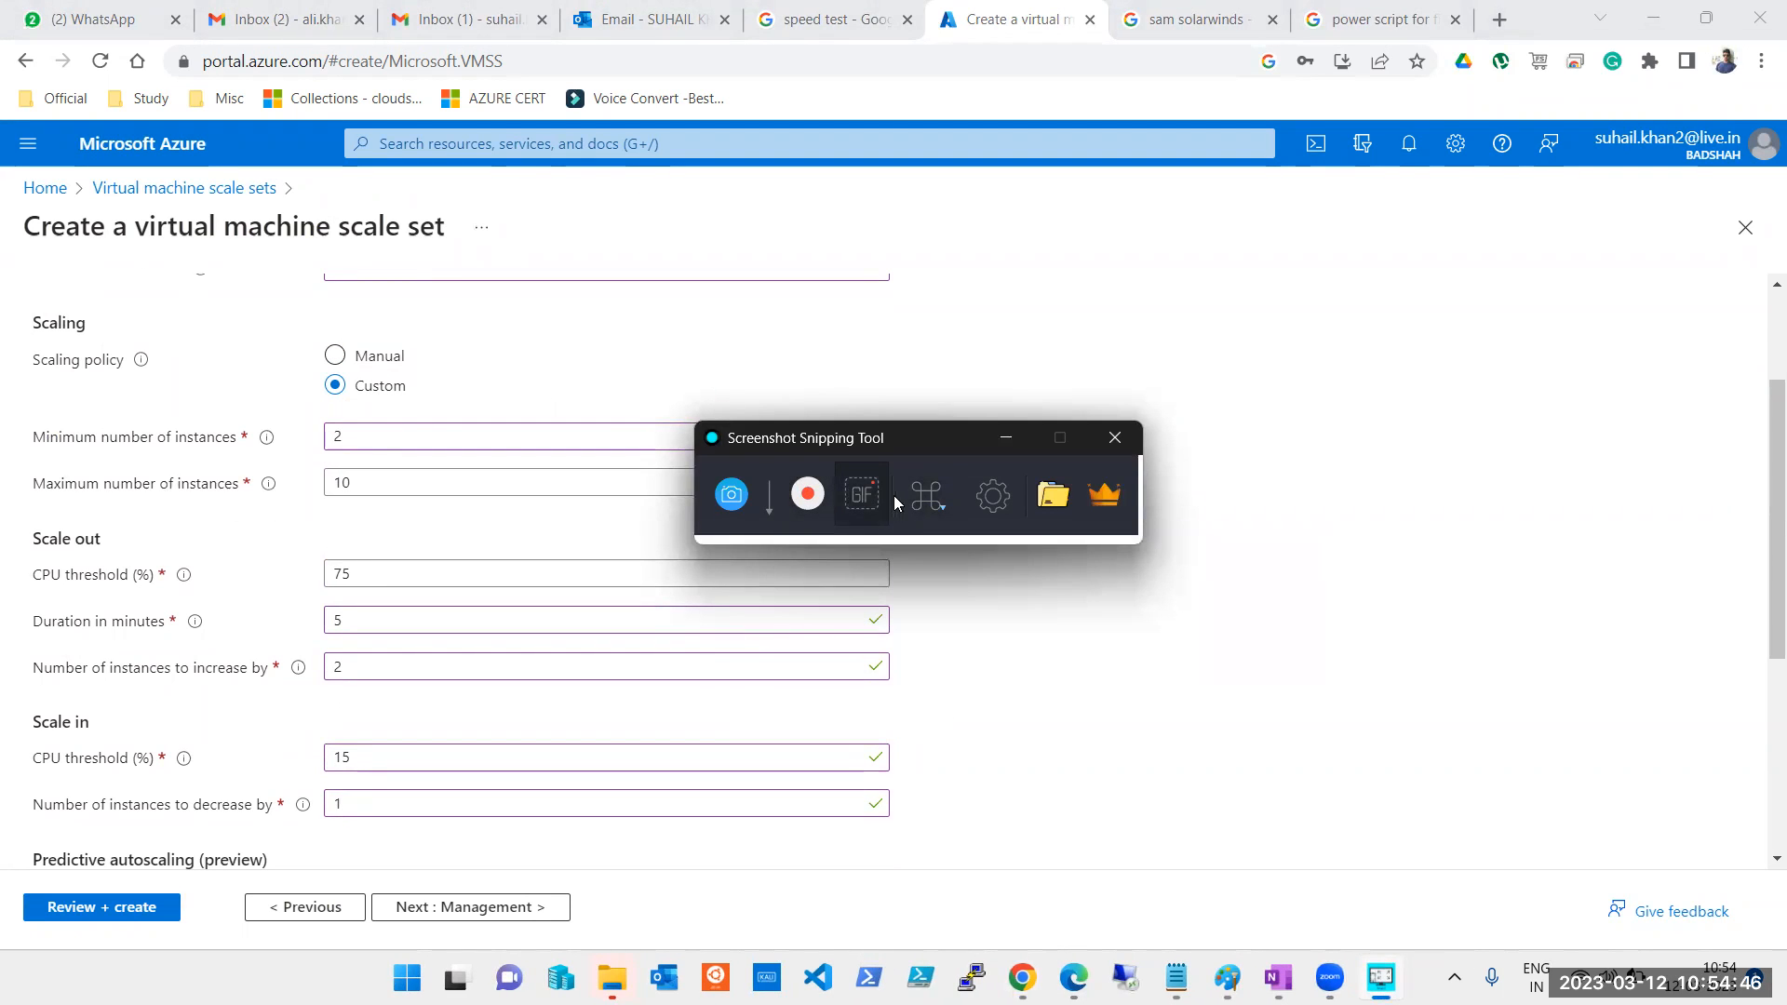
mouse_move(914, 501)
left_click(942, 542)
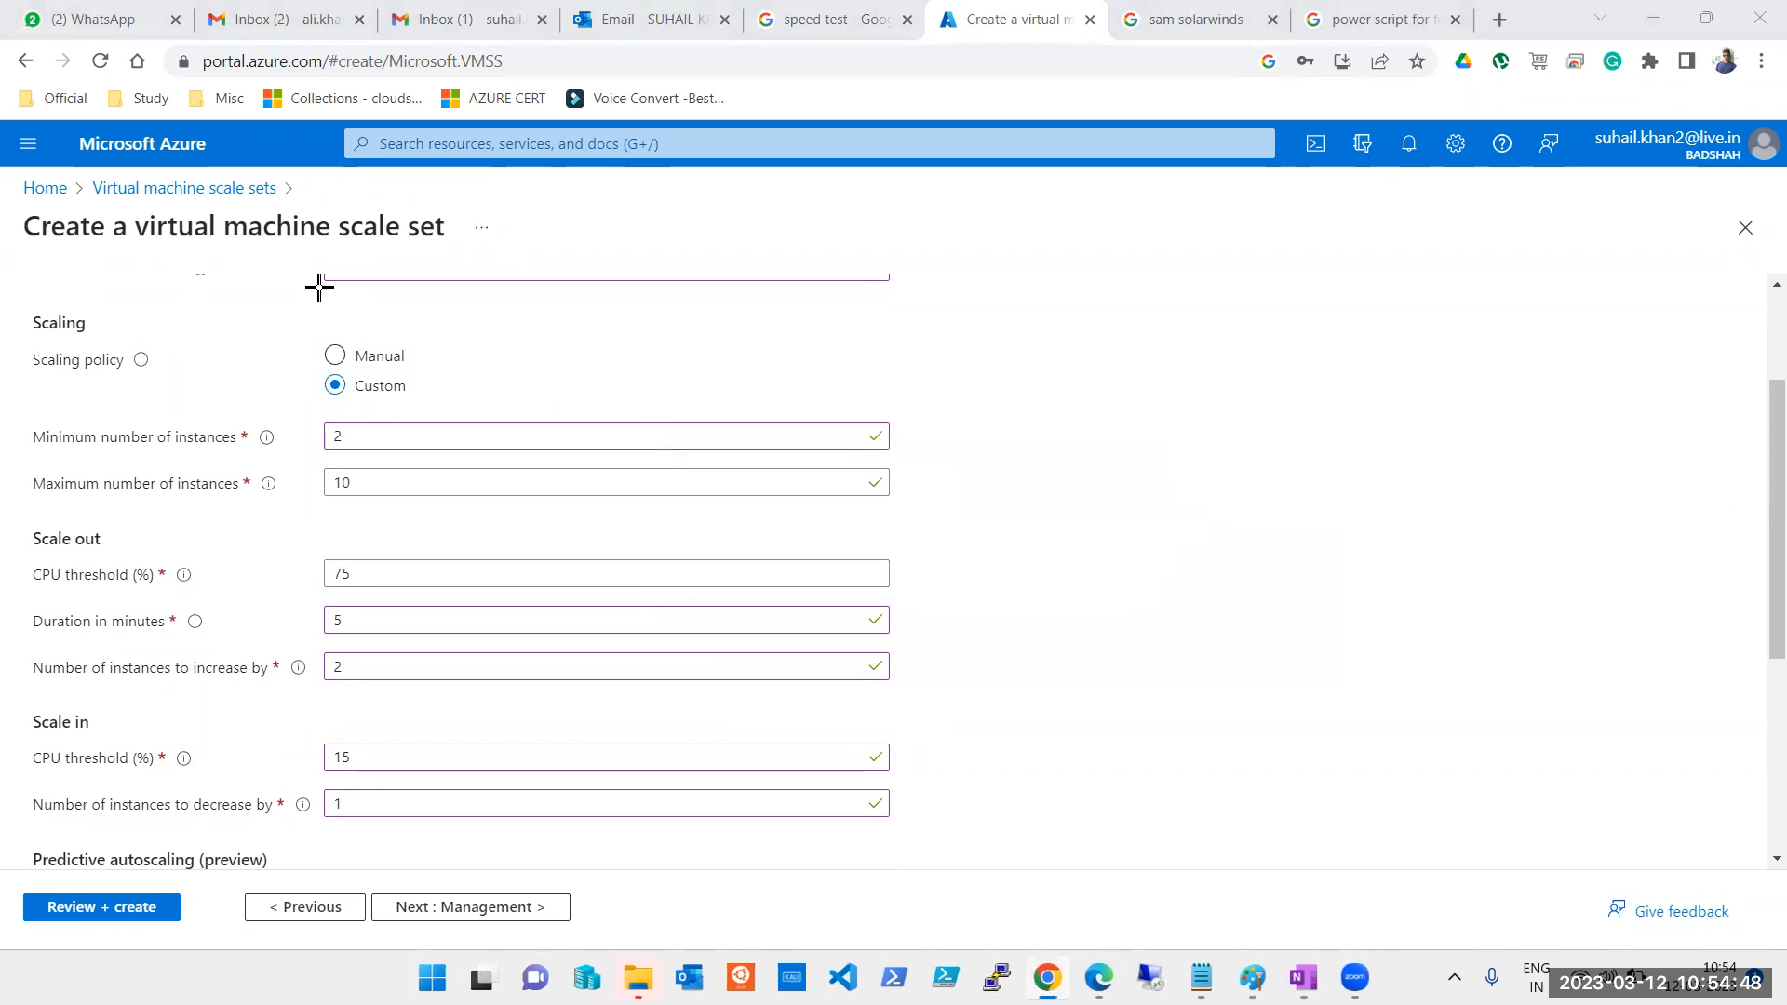
left_click_drag(241, 283, 942, 869)
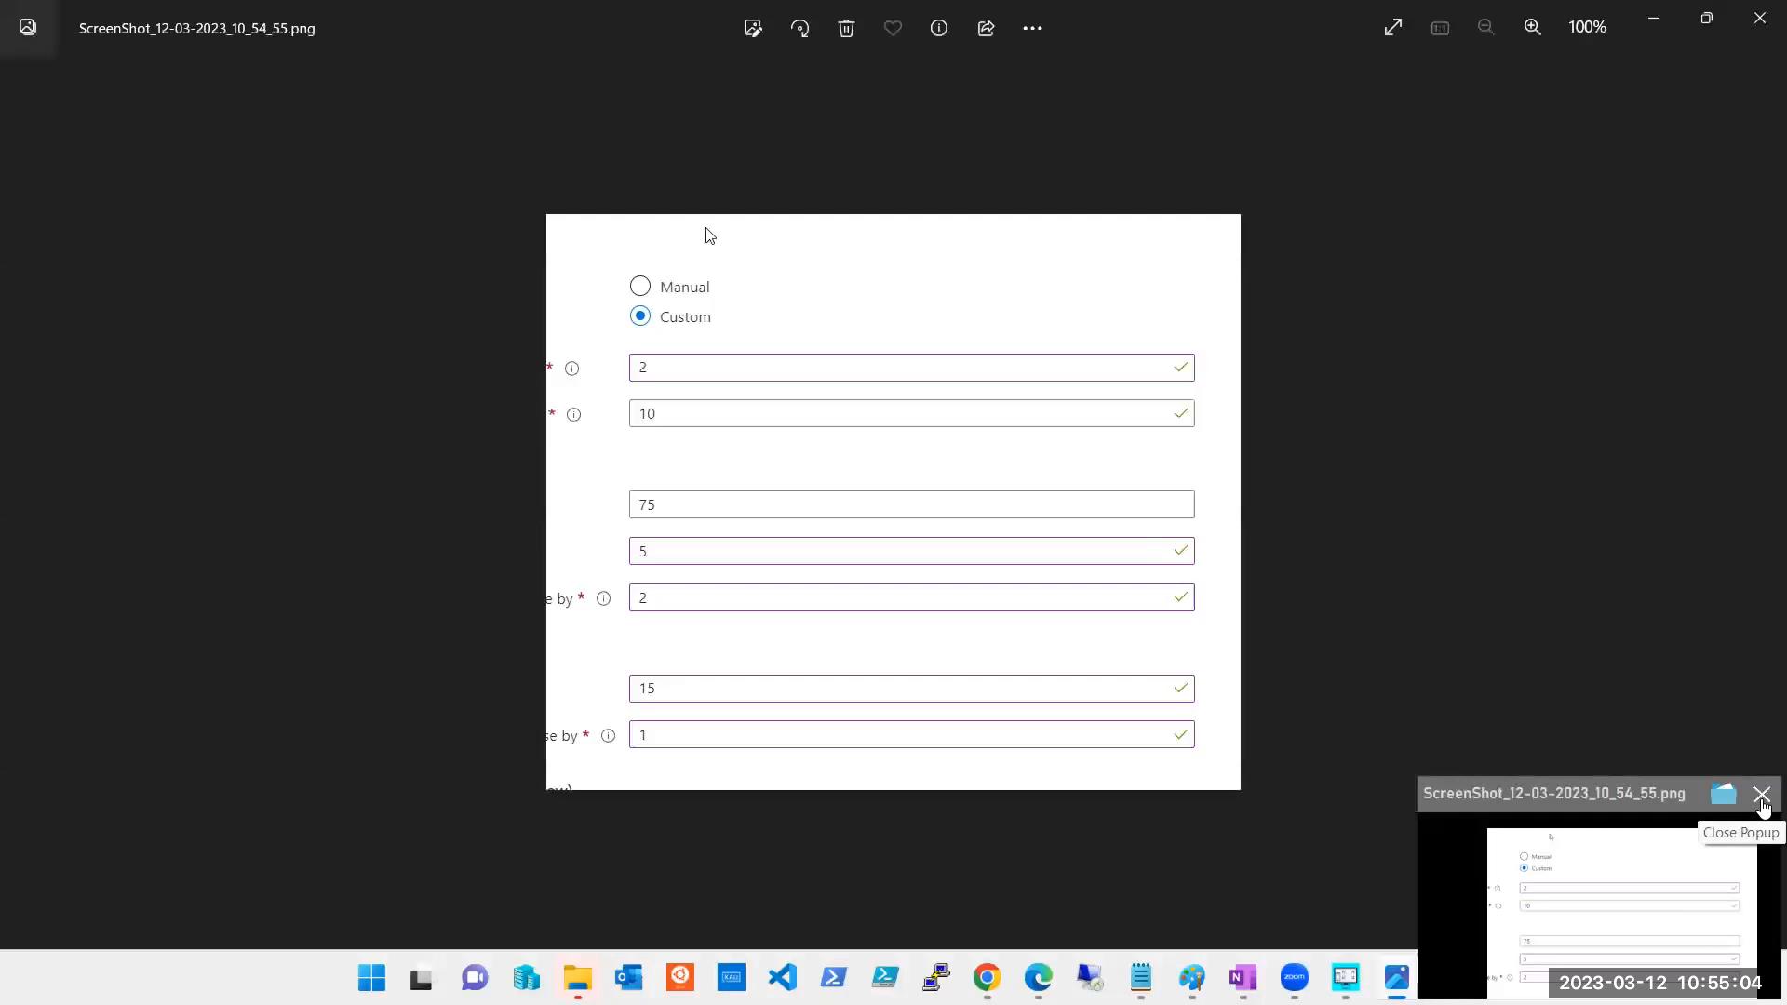
Dismiss the screenshot popup and return from the image viewer to the scale set form
left_click(1761, 794)
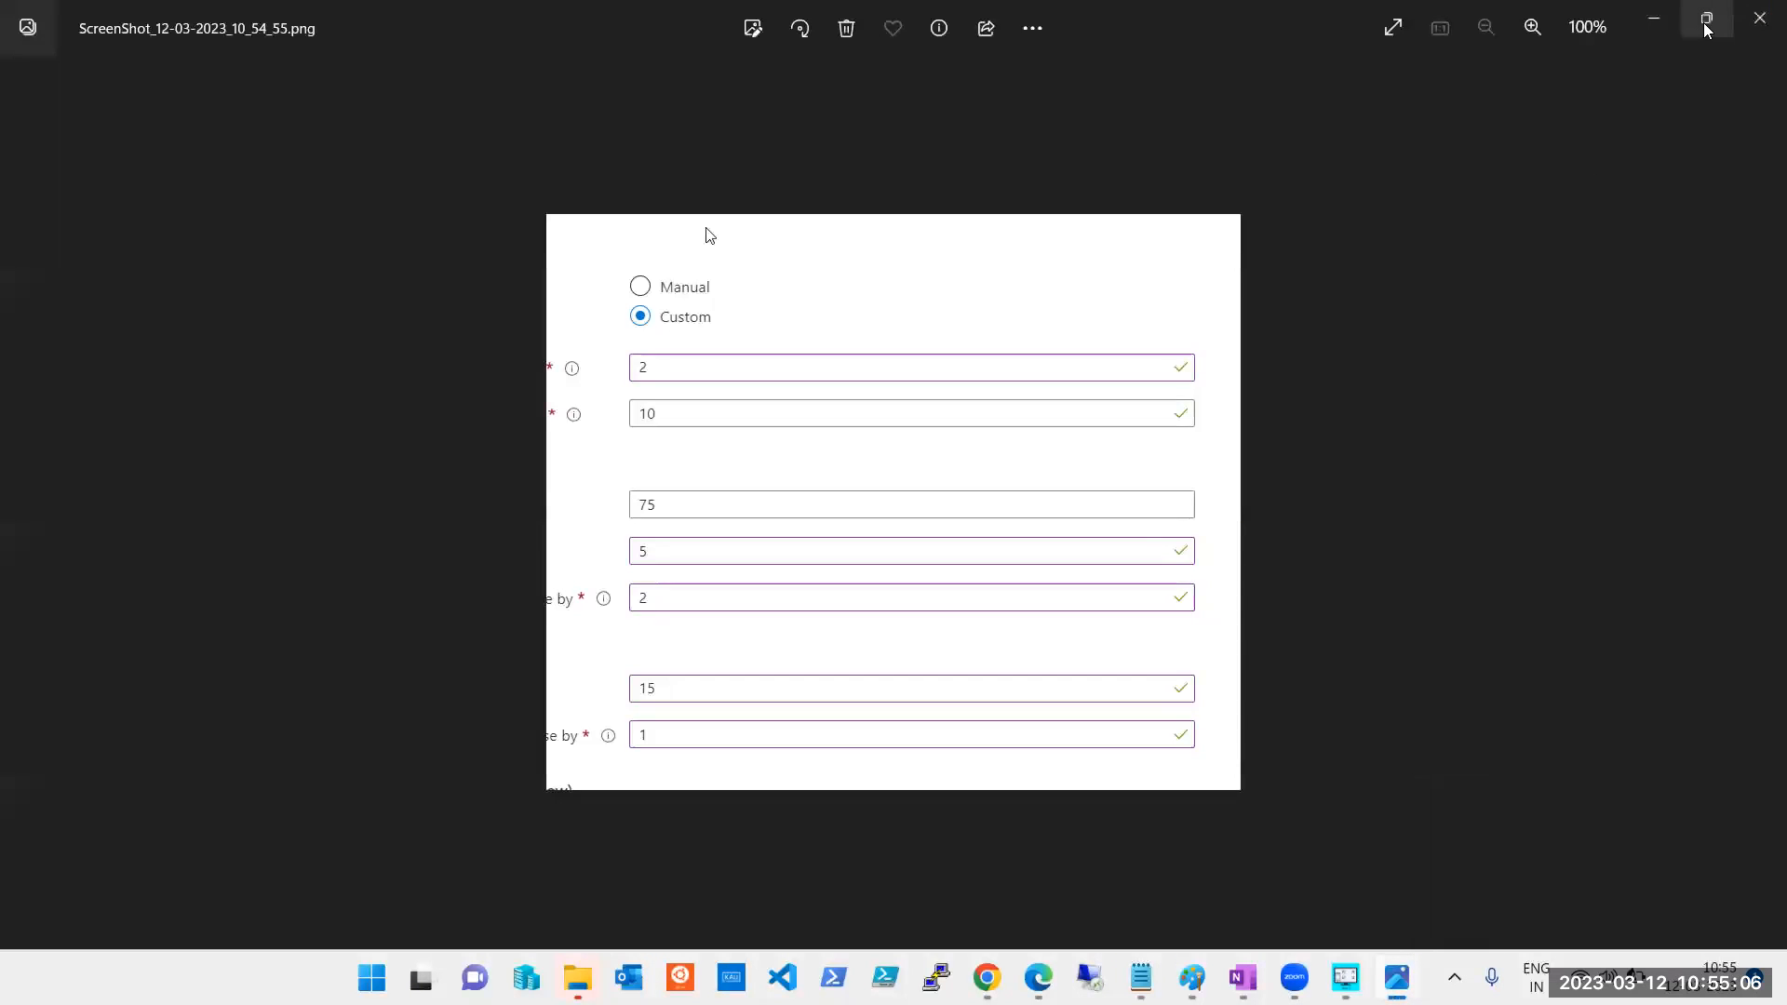
left_click(1706, 19)
left_click(665, 382)
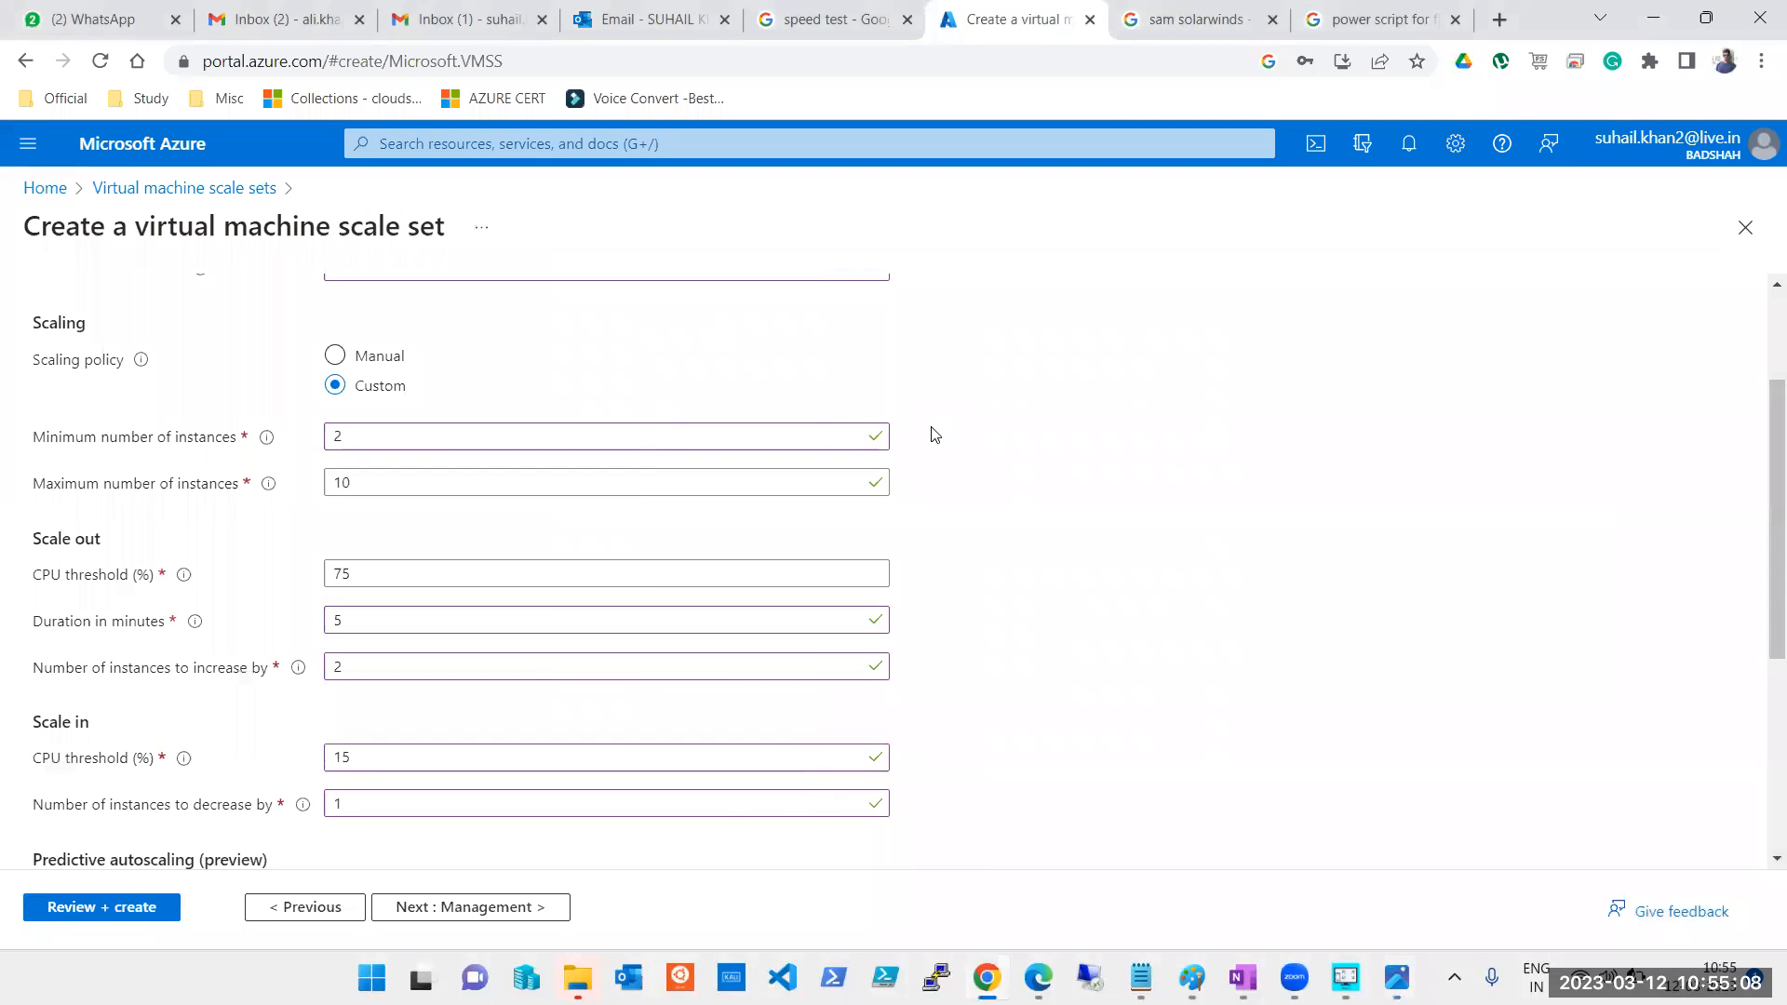
Examine the initial, minimum and maximum instance counts and the CPU threshold for scaling out
scroll(469, 482, "up", 1)
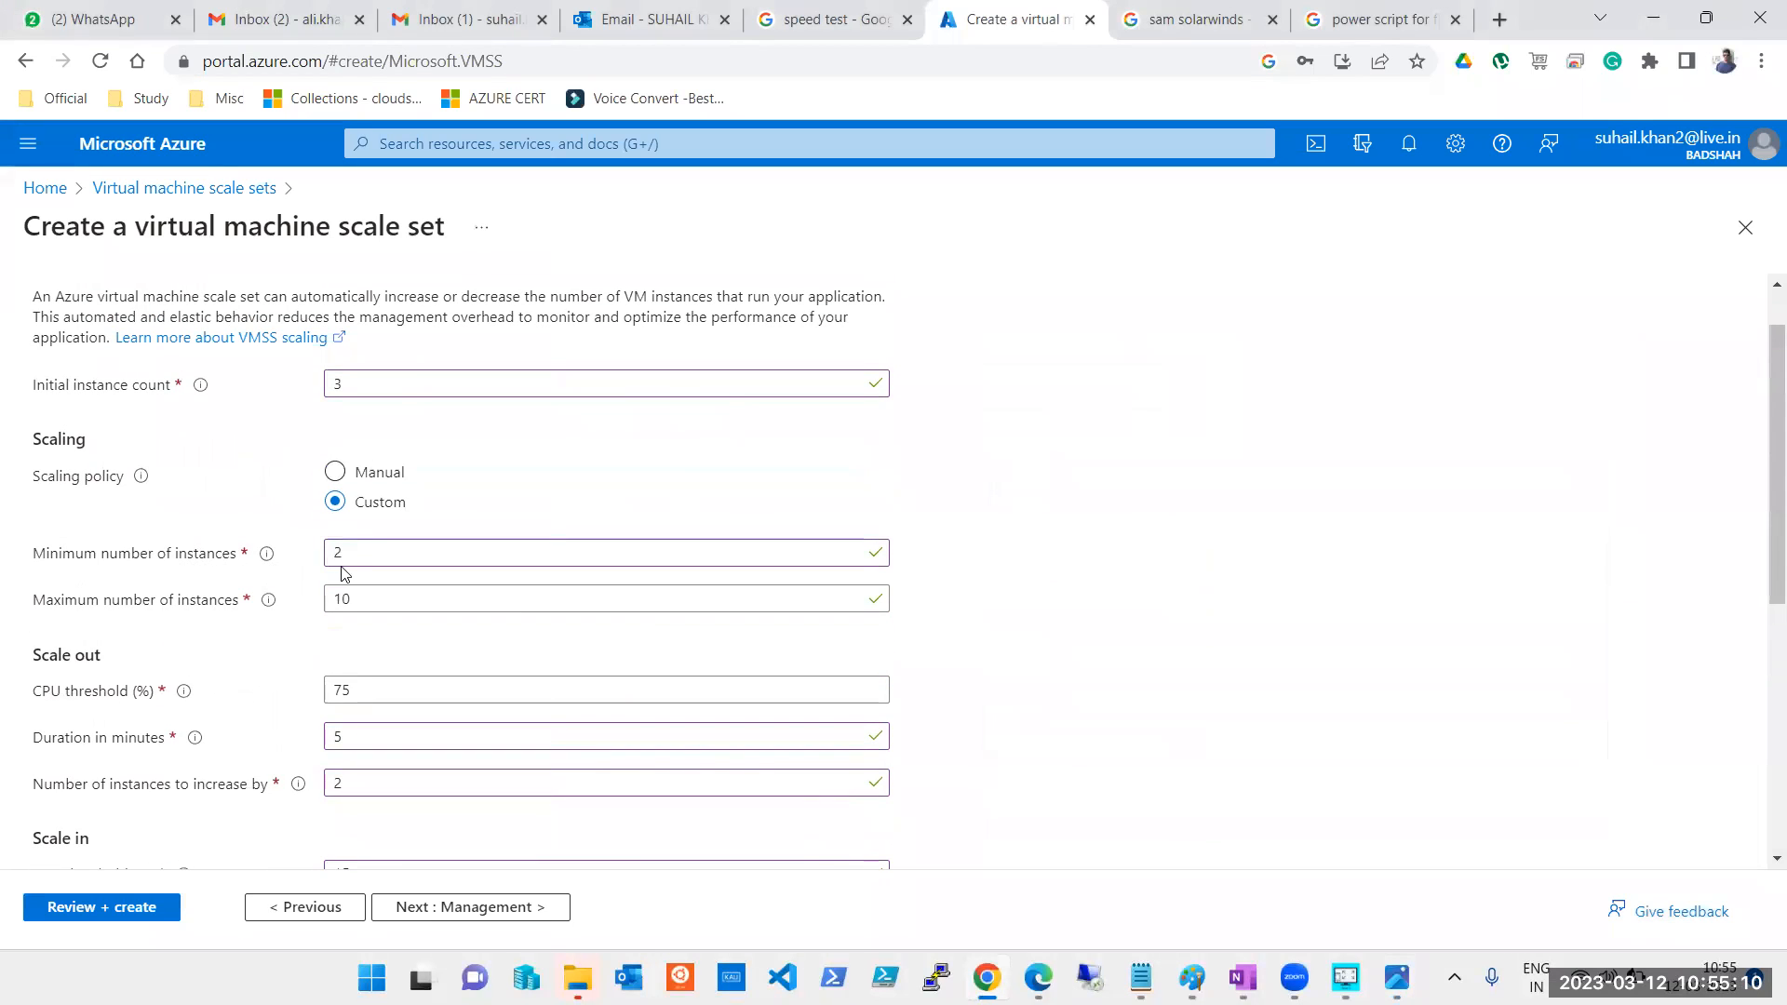
key("super+shift+s")
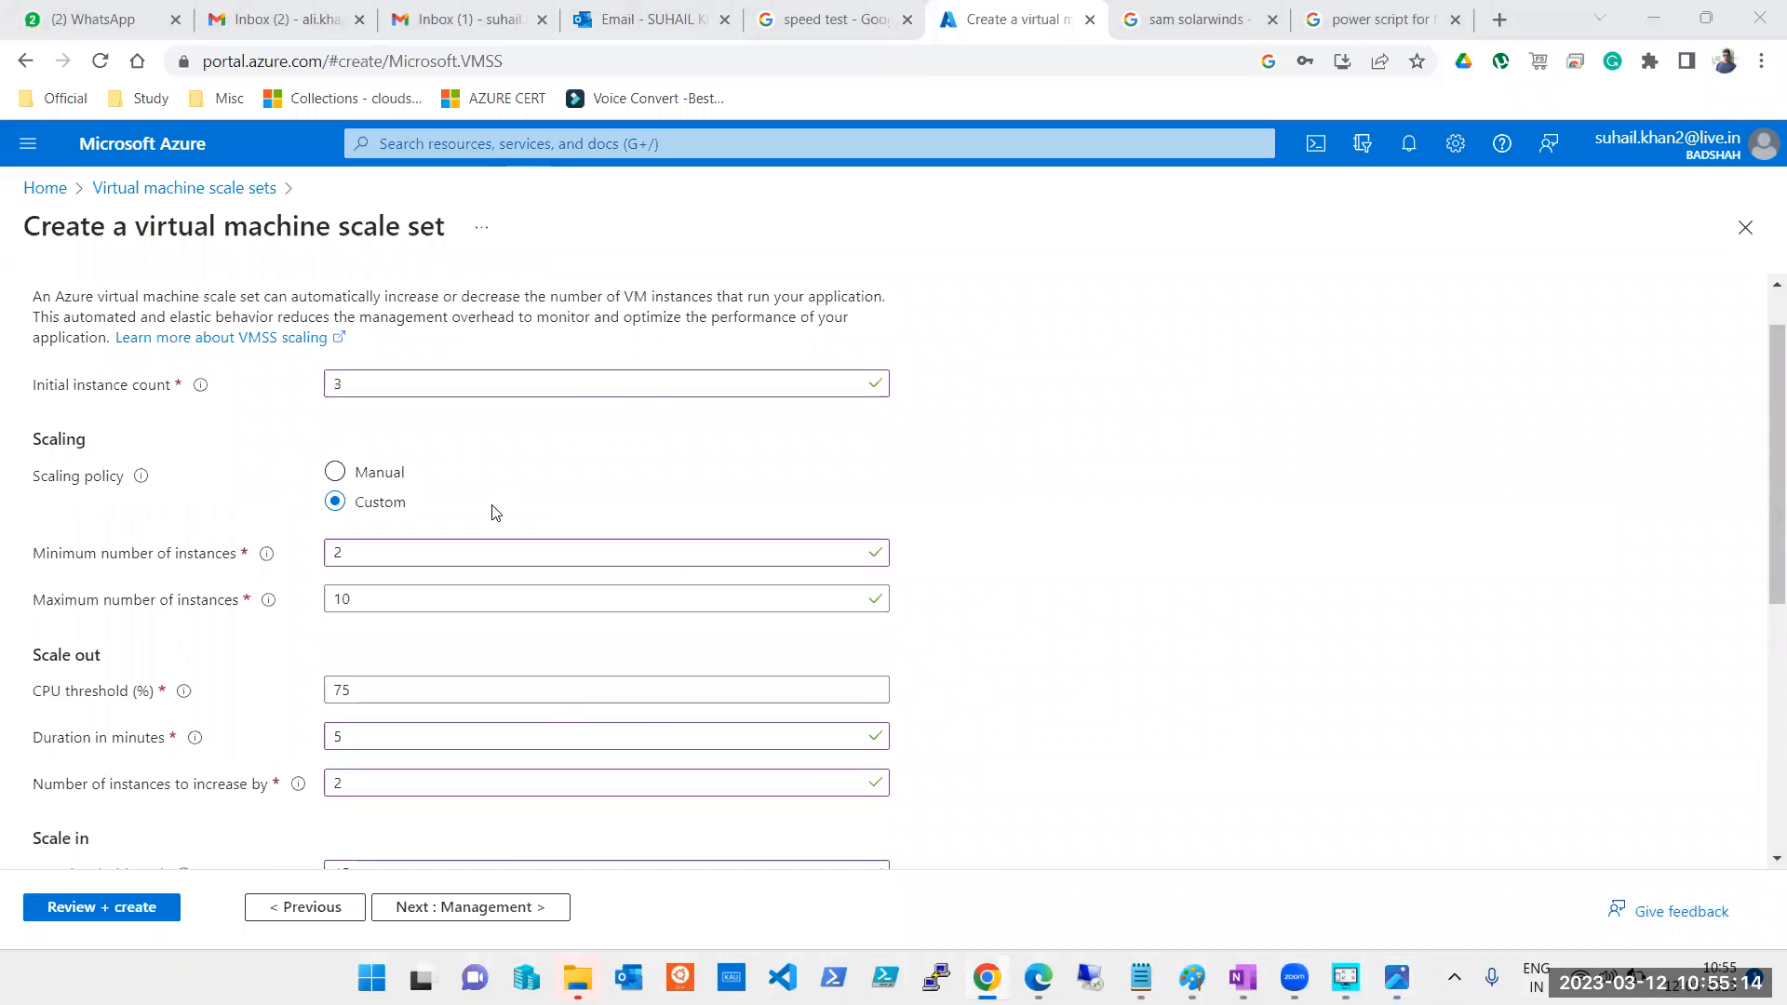
key("Escape")
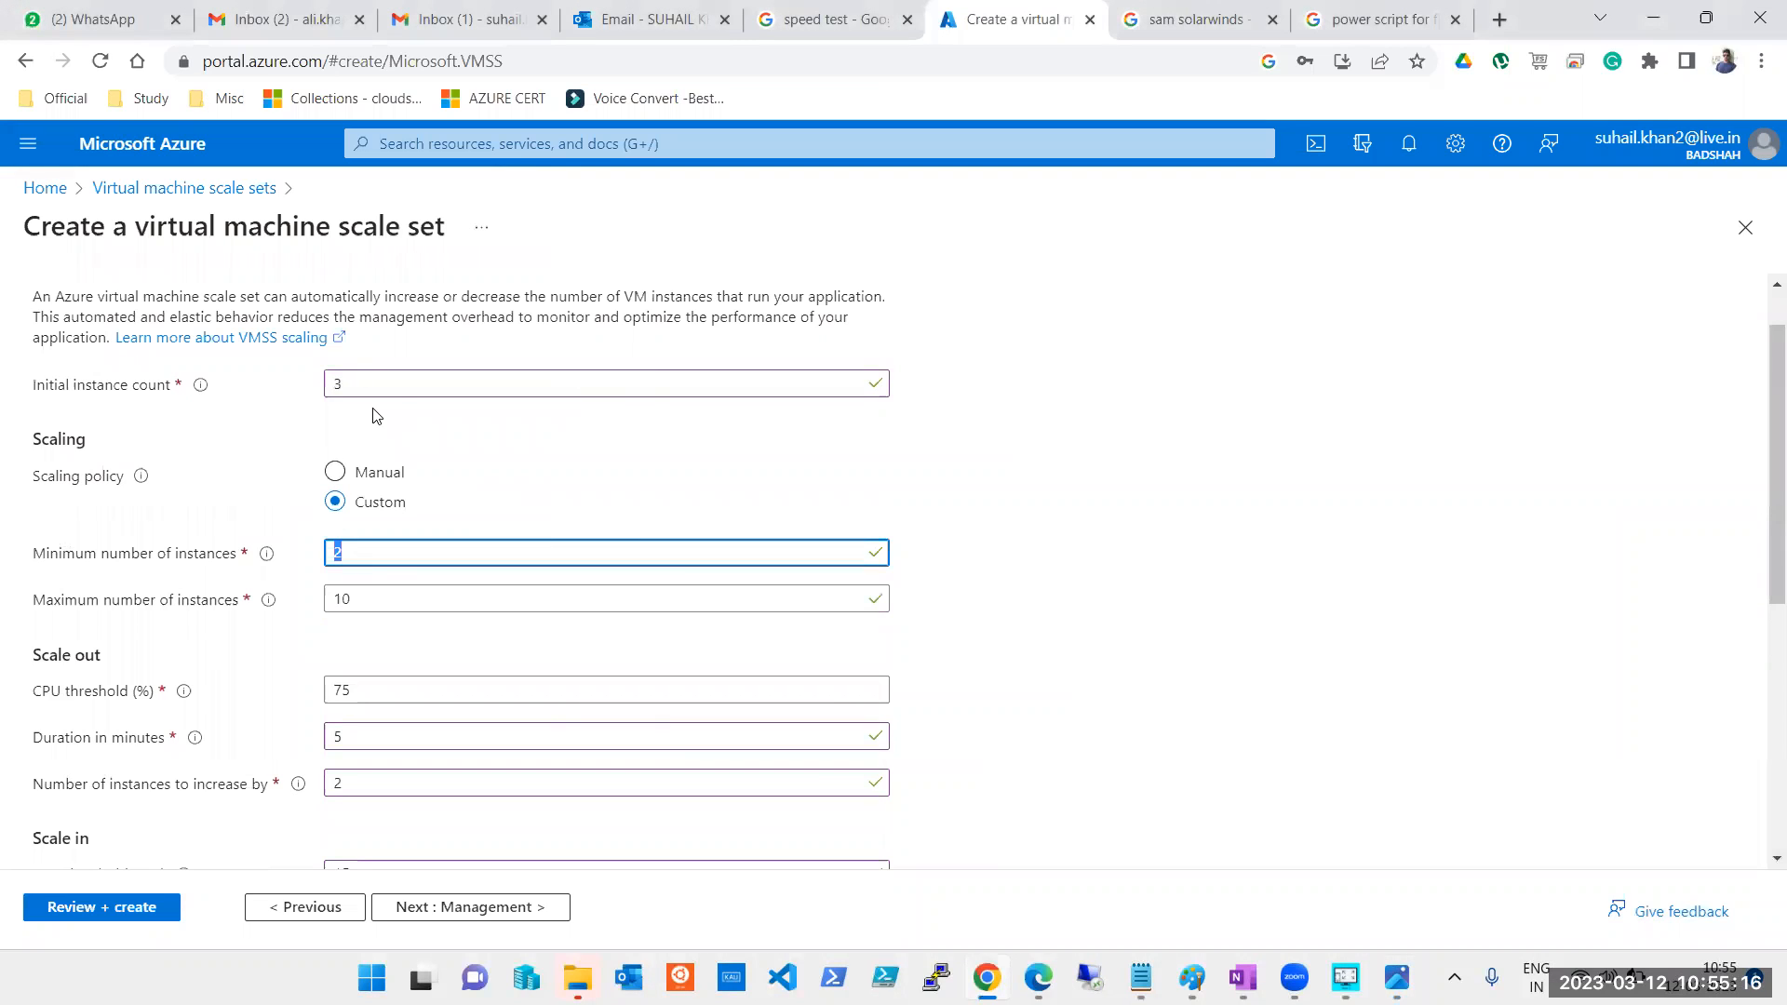
double_click(377, 384)
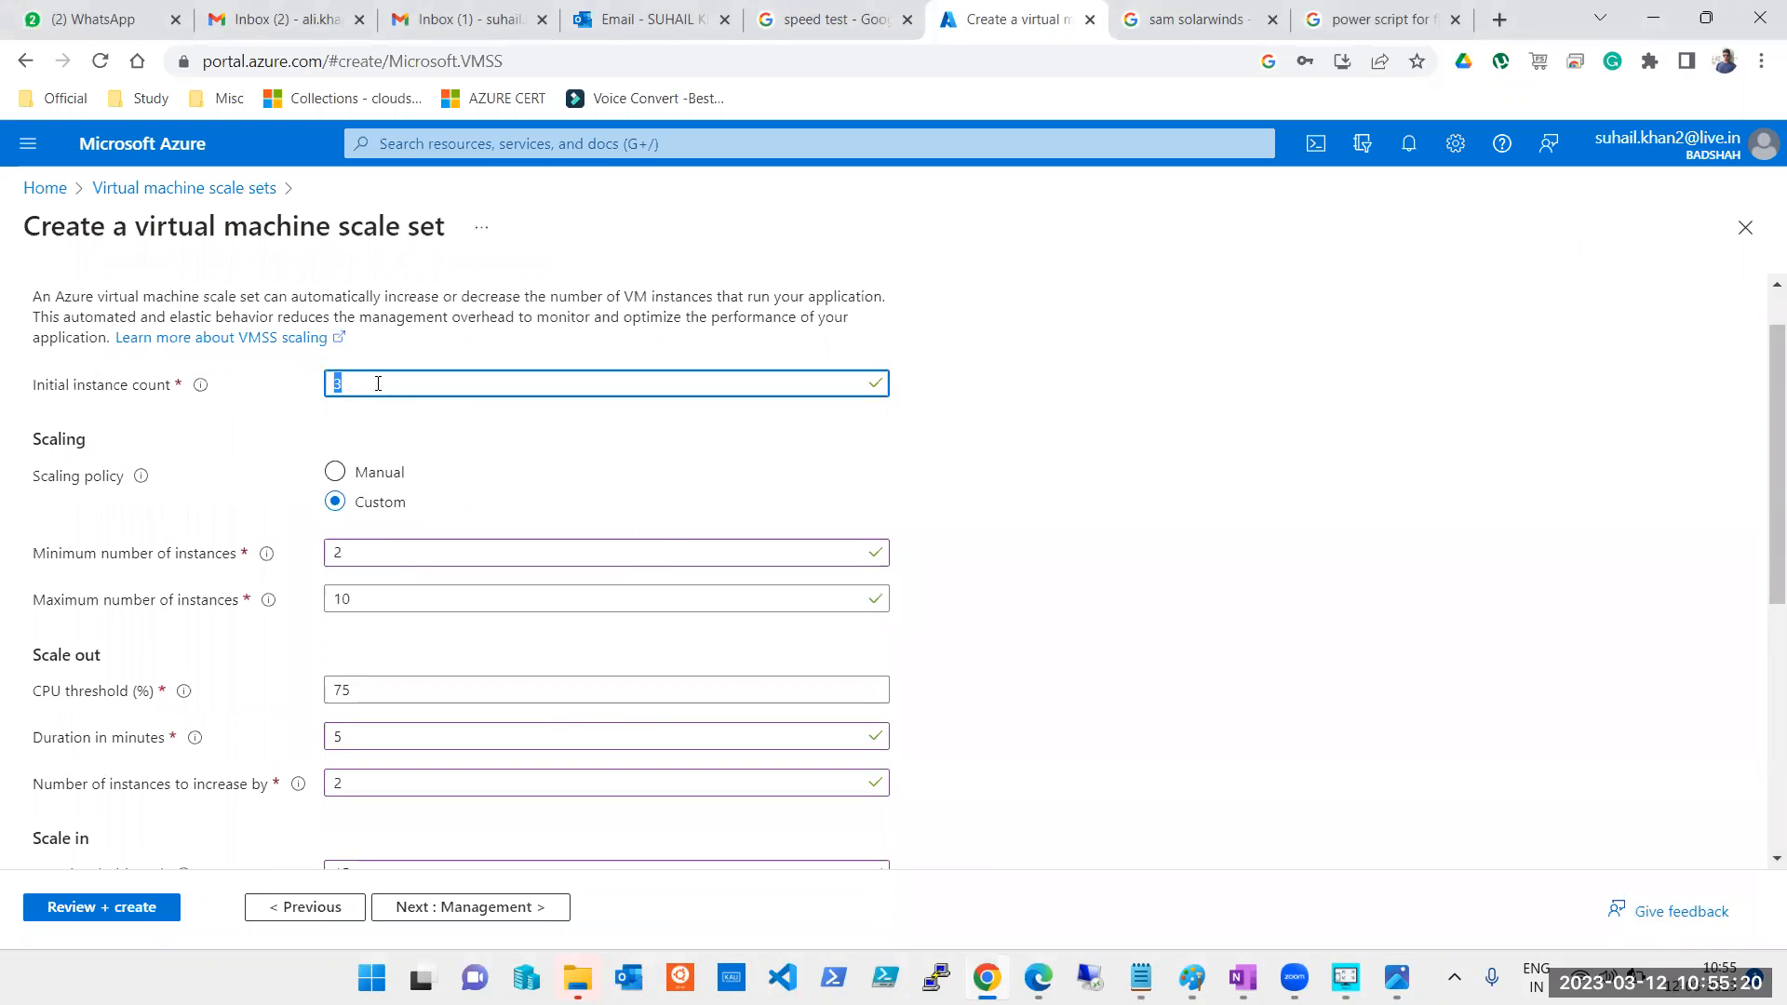
double_click(361, 599)
double_click(359, 689)
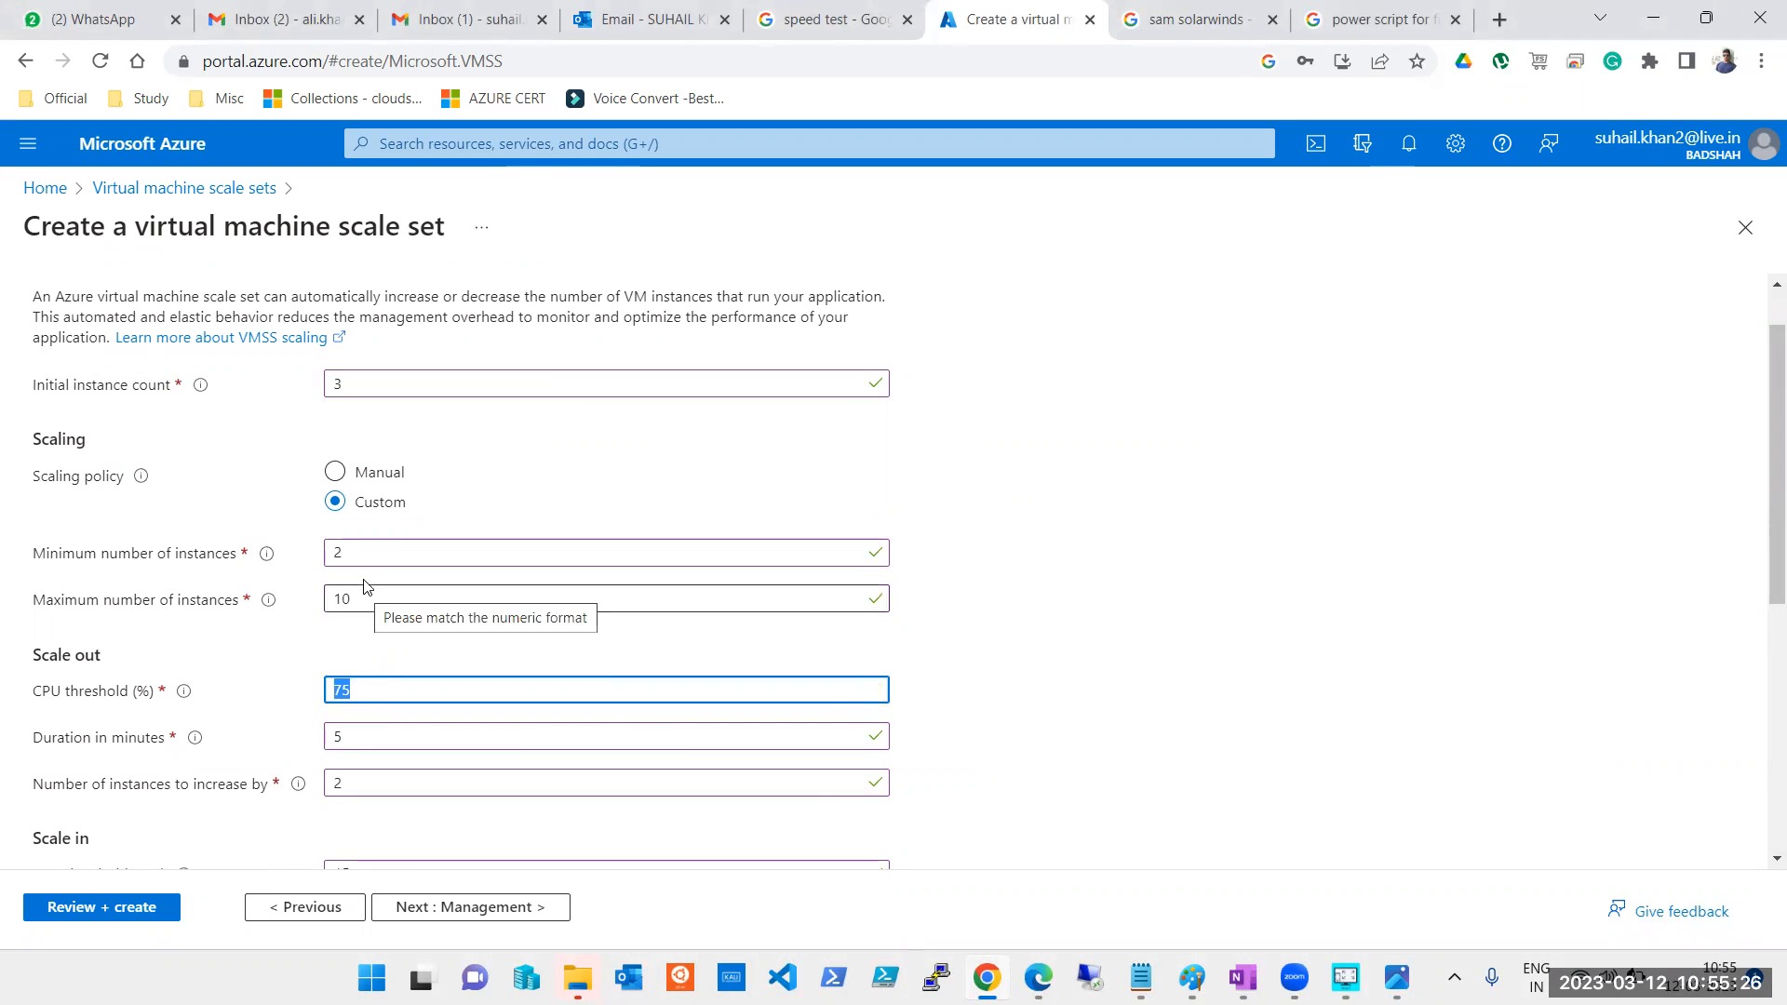
double_click(385, 392)
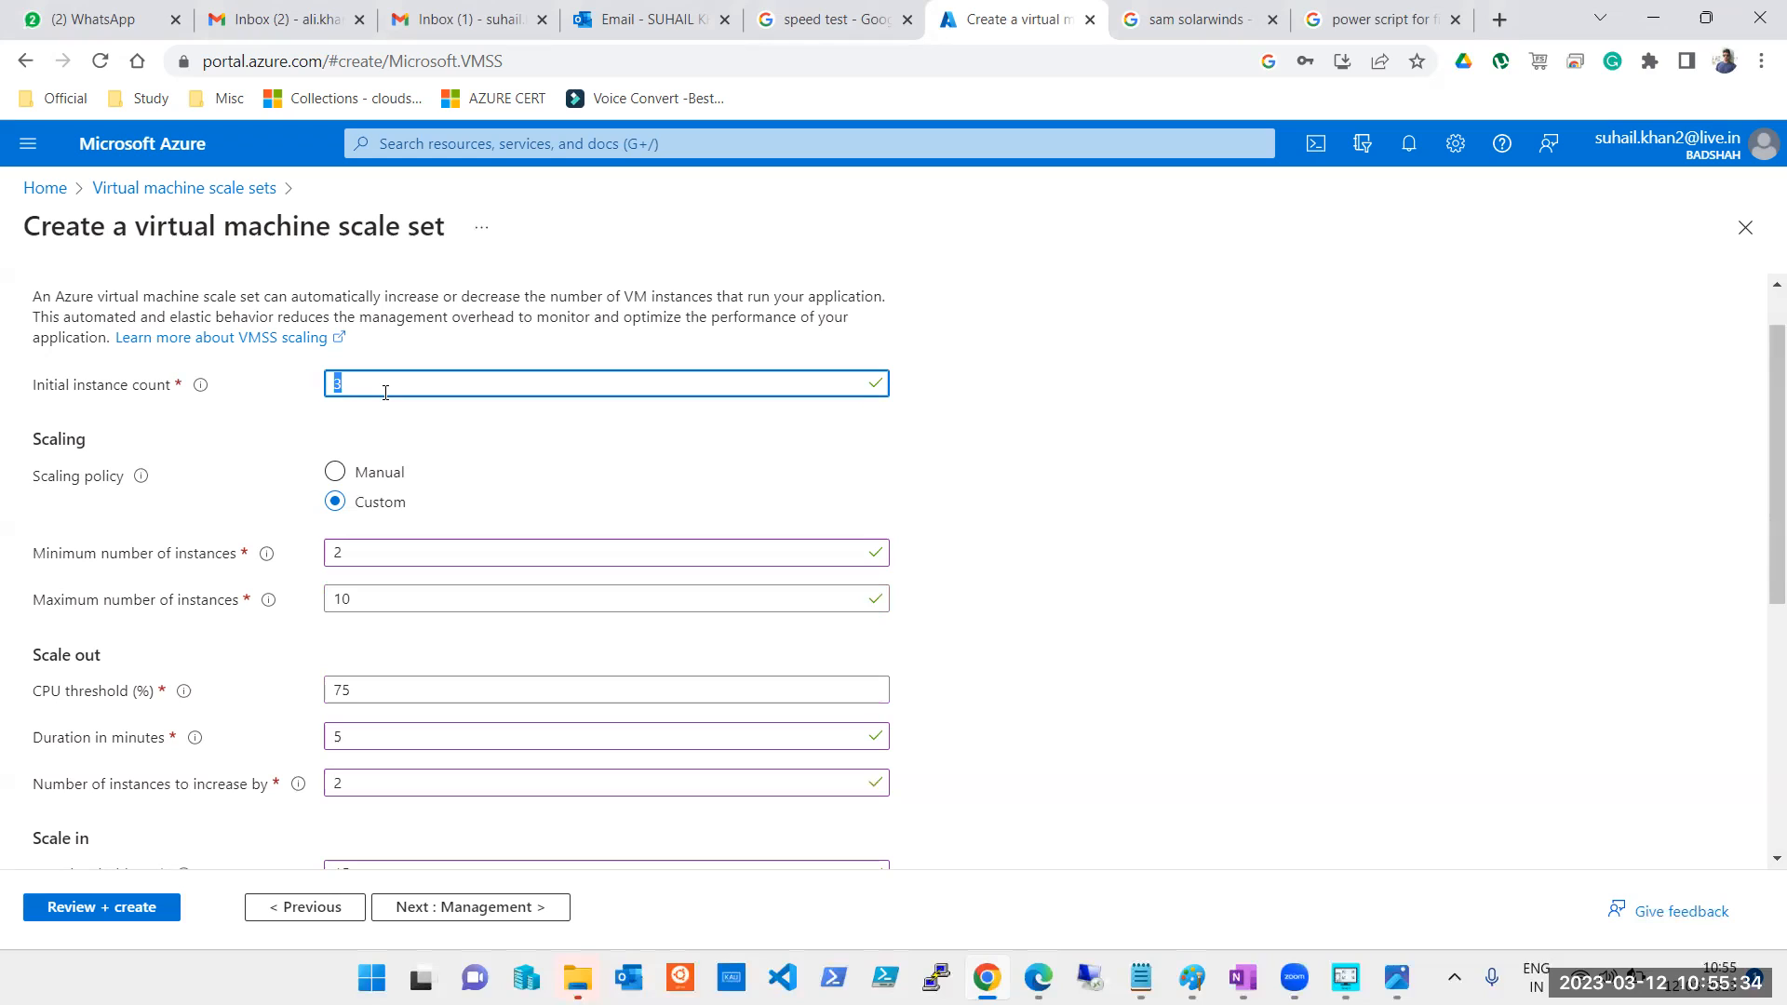
double_click(409, 550)
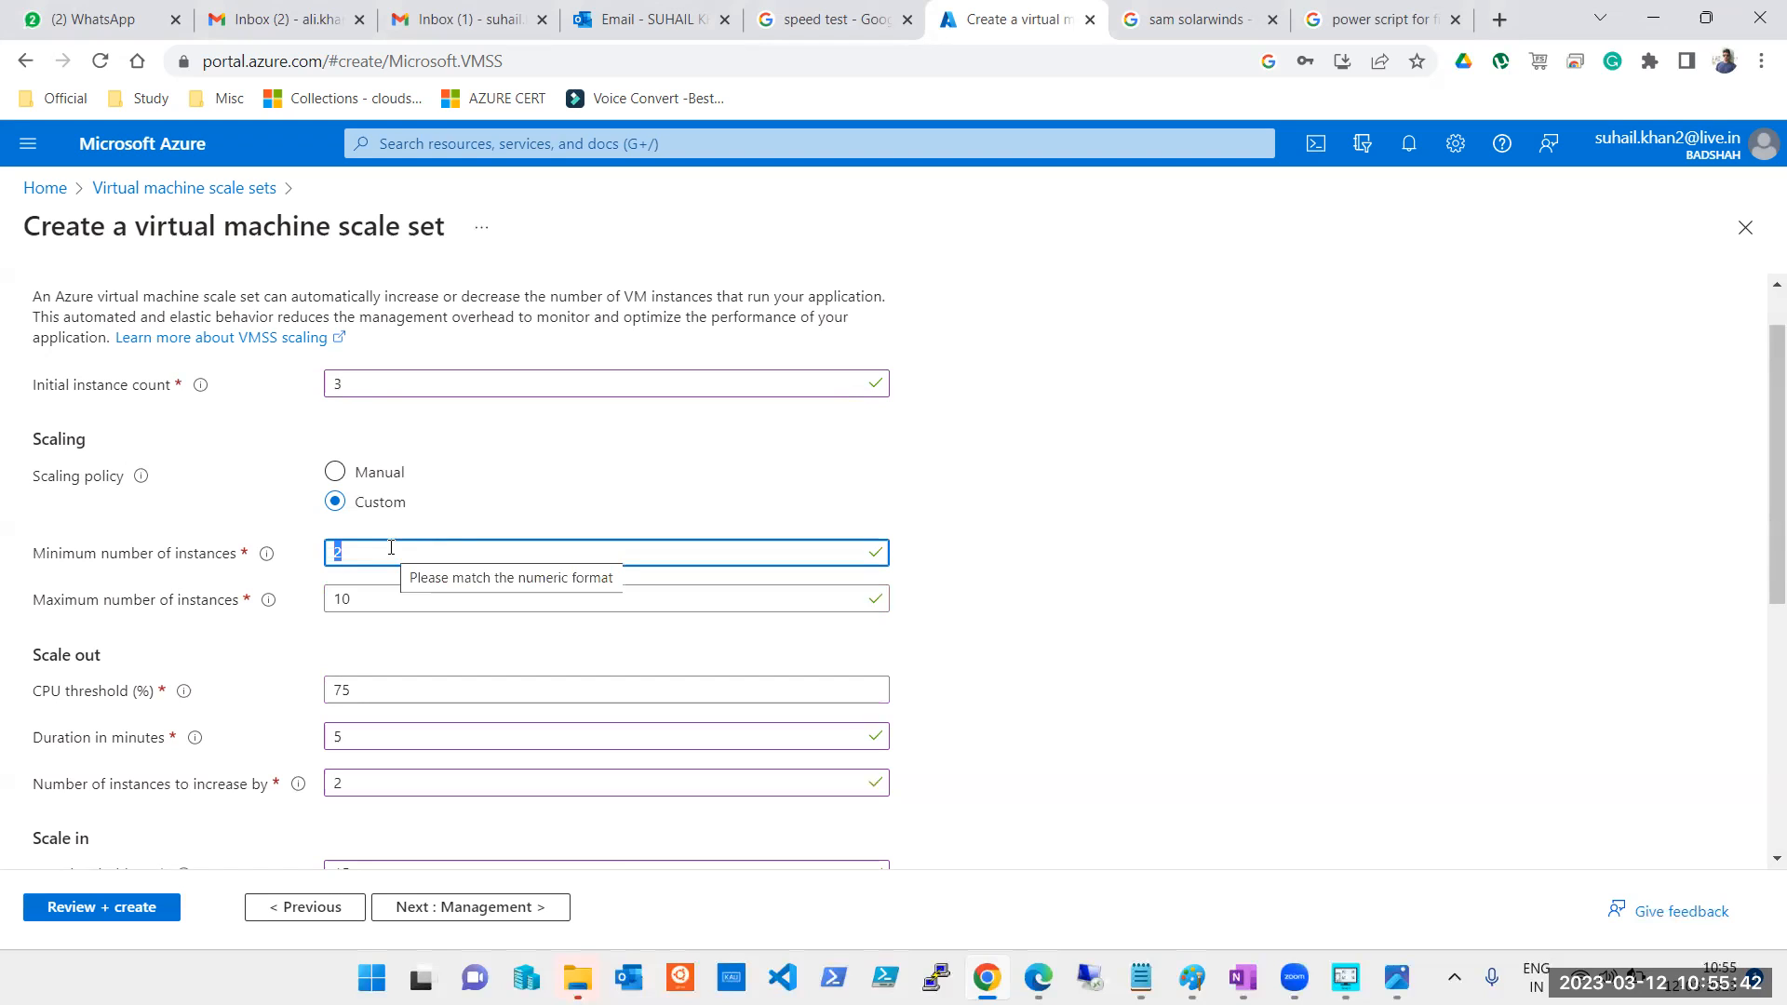
scroll(389, 543, "down", 1)
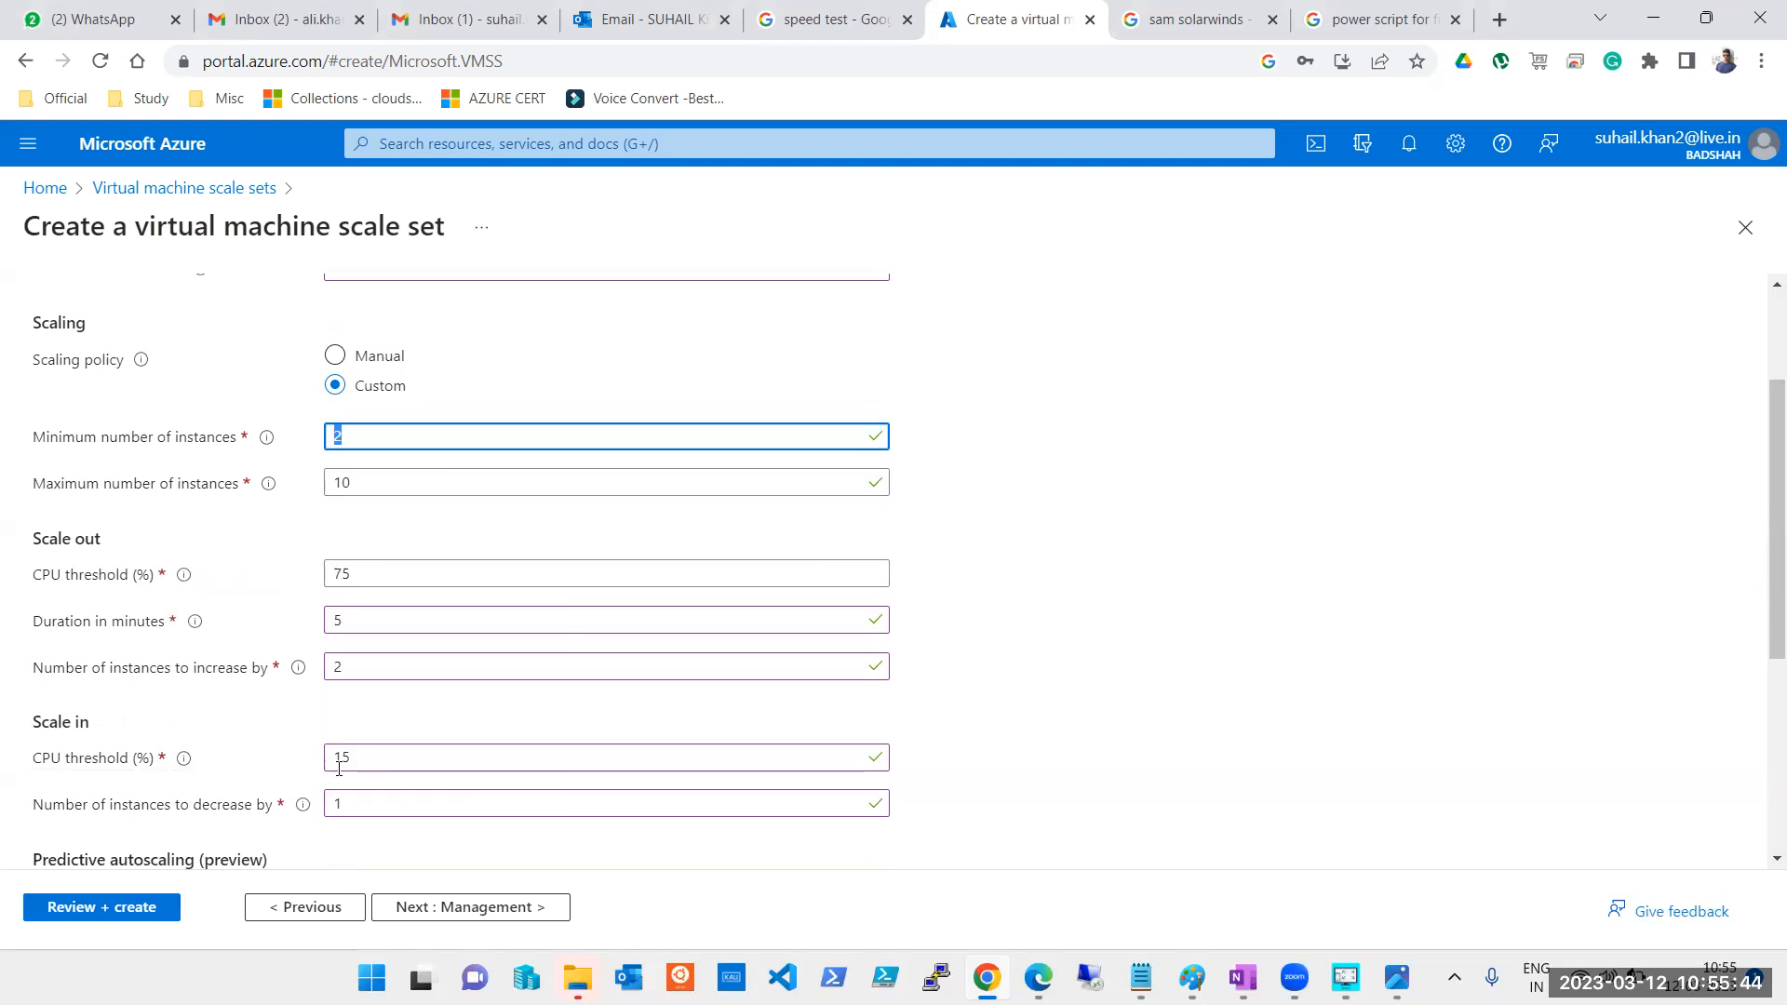
scroll(418, 399, "up", 2)
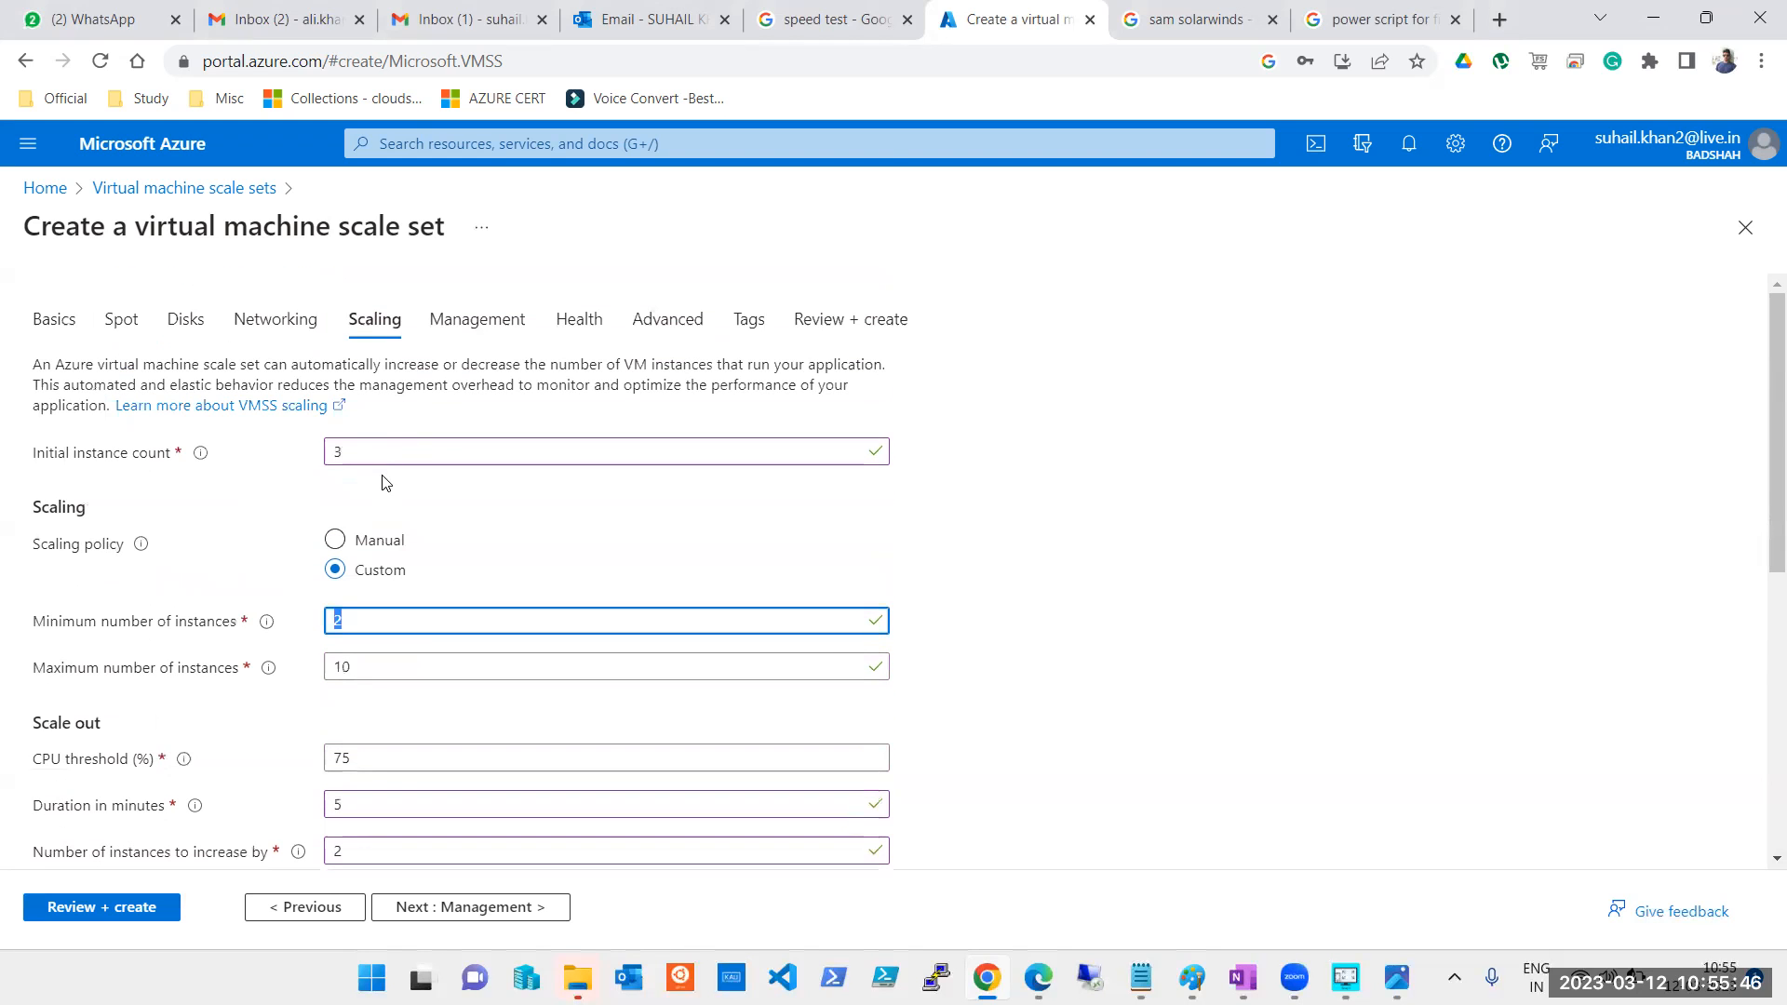
left_click(378, 454)
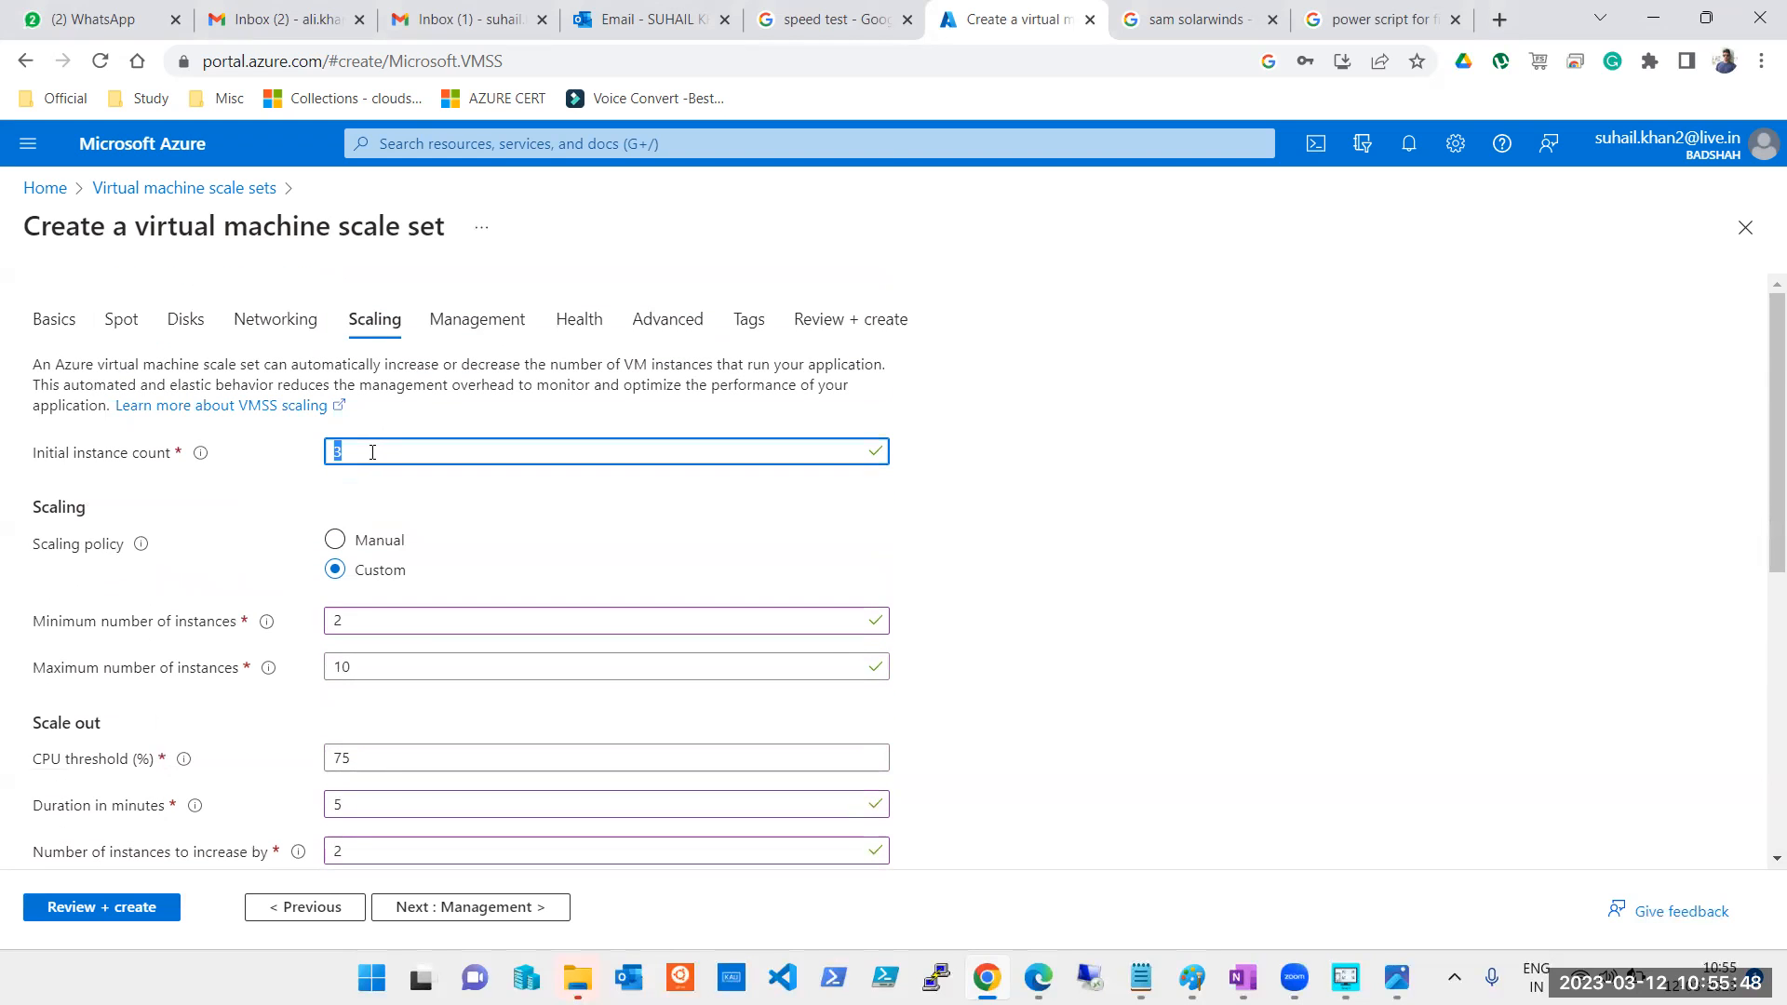
scroll(373, 452, "down", 2)
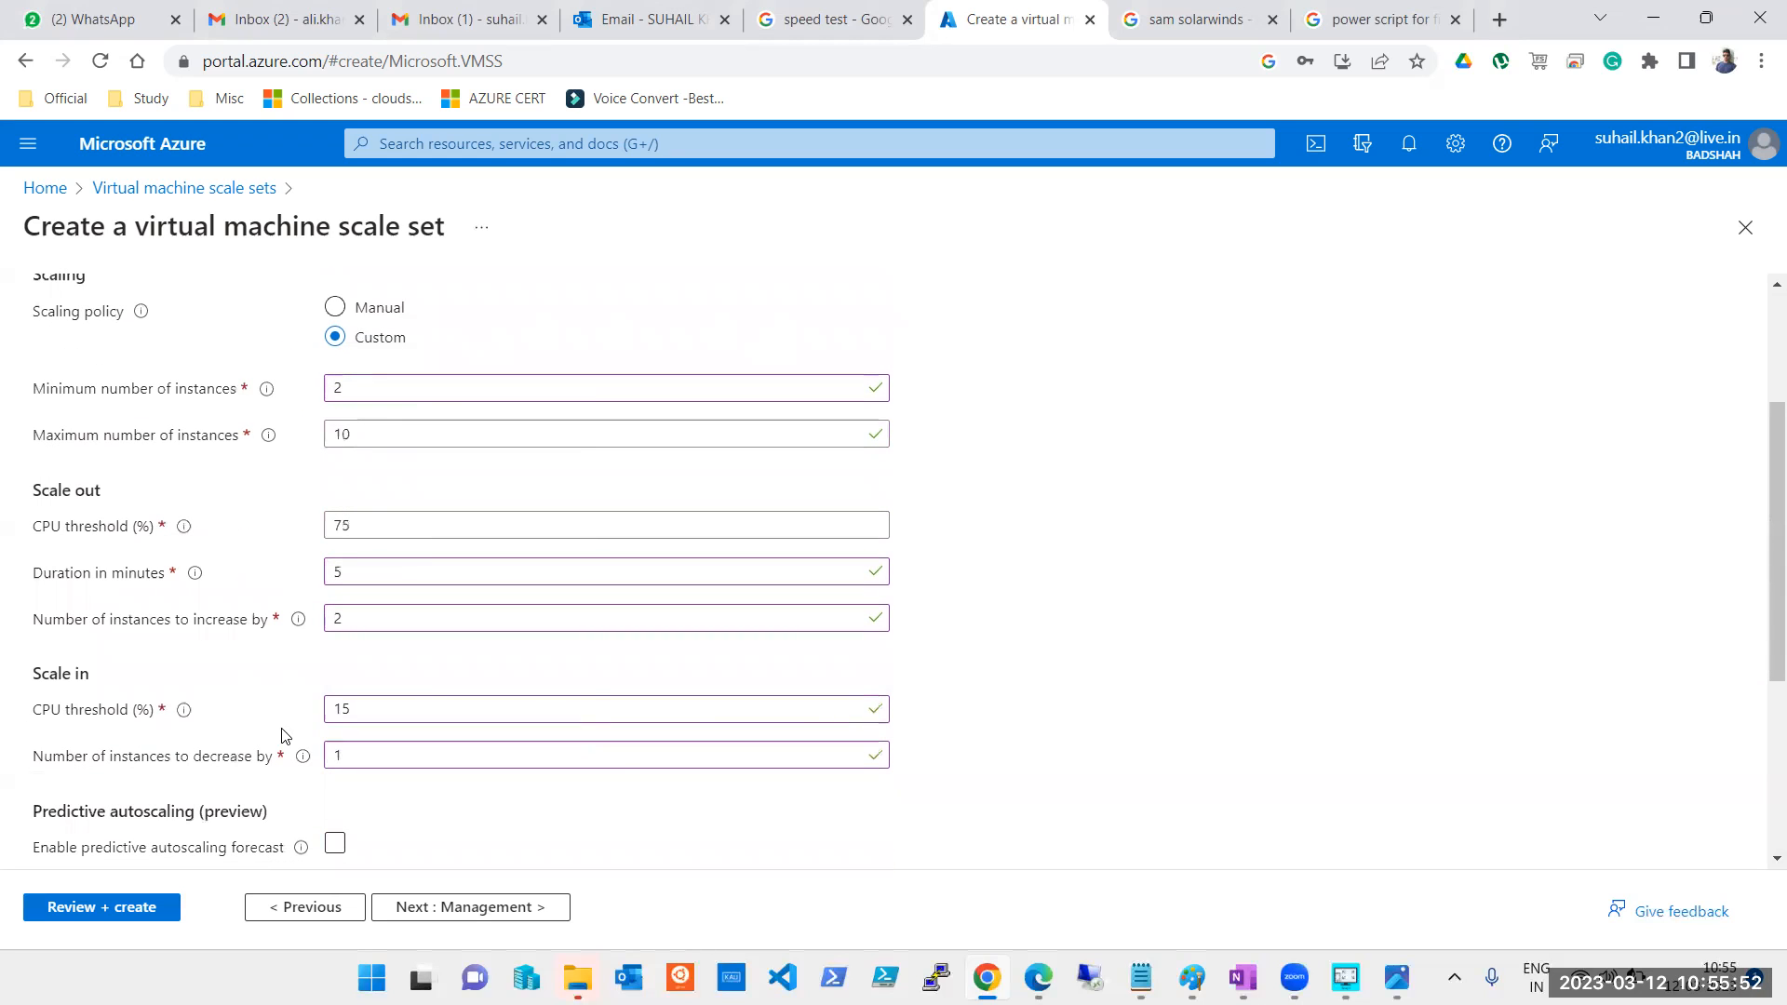
Set the scale-in CPU threshold to 60%
double_click(341, 708)
type("45")
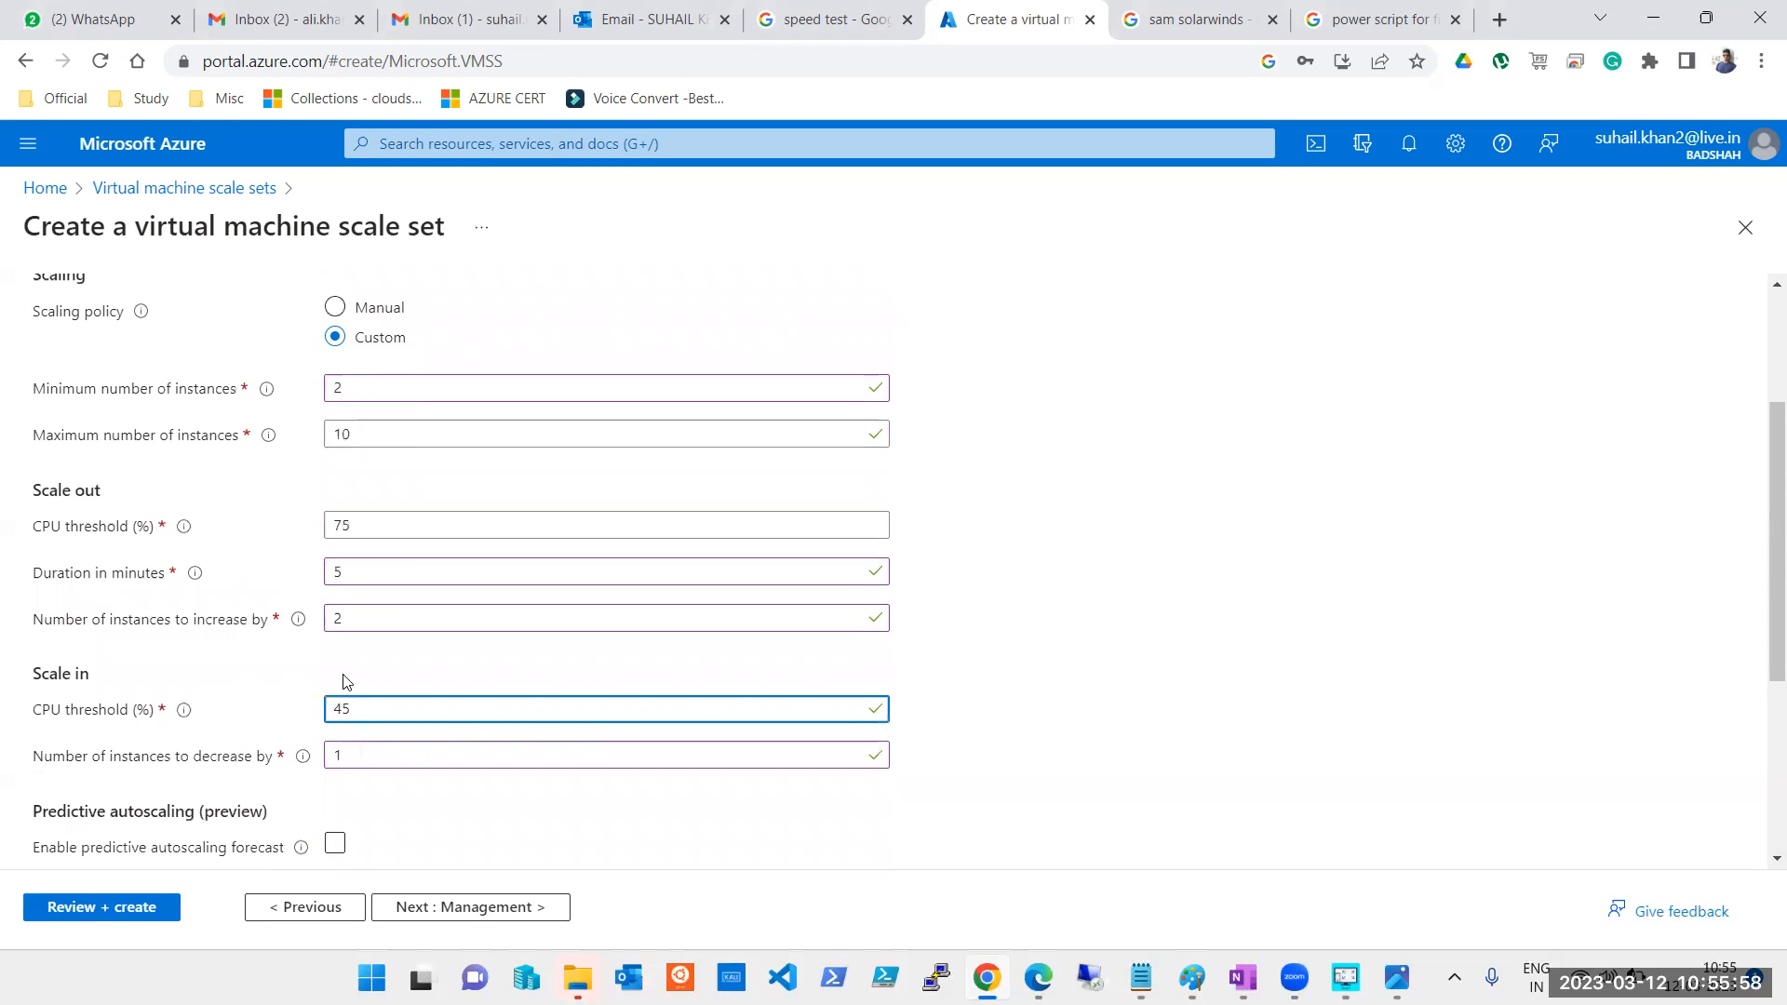
double_click(367, 714)
type("60")
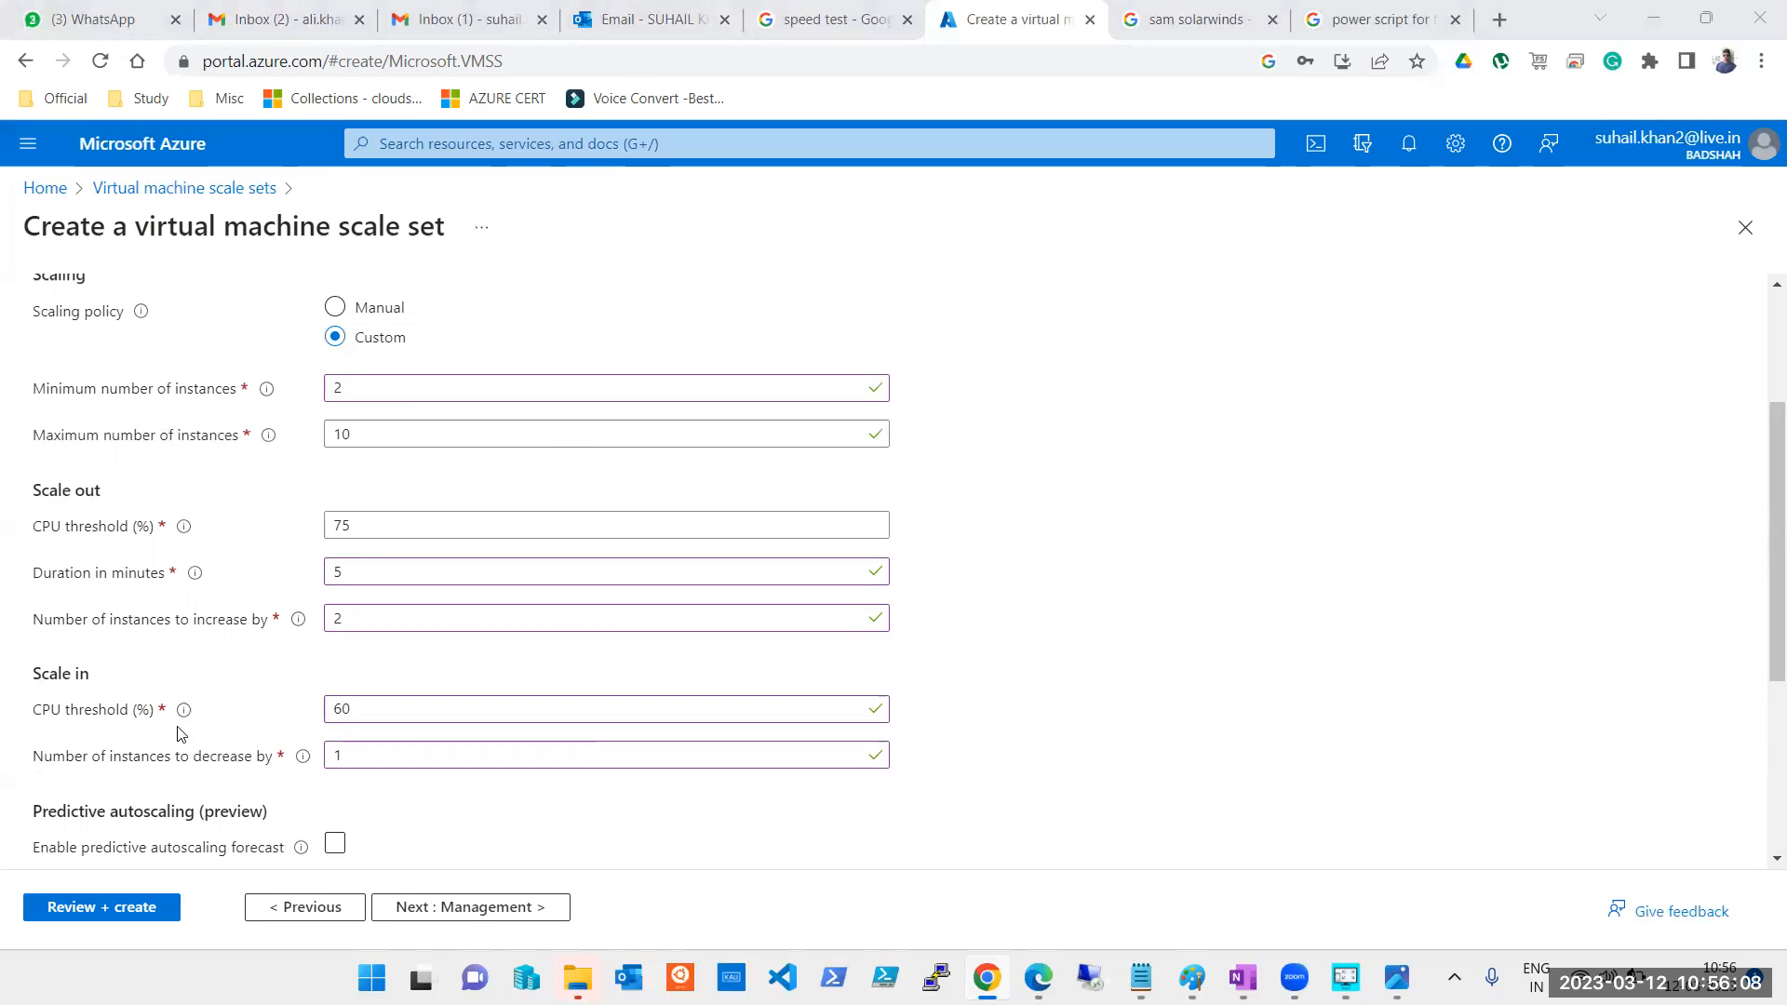
left_click(337, 715)
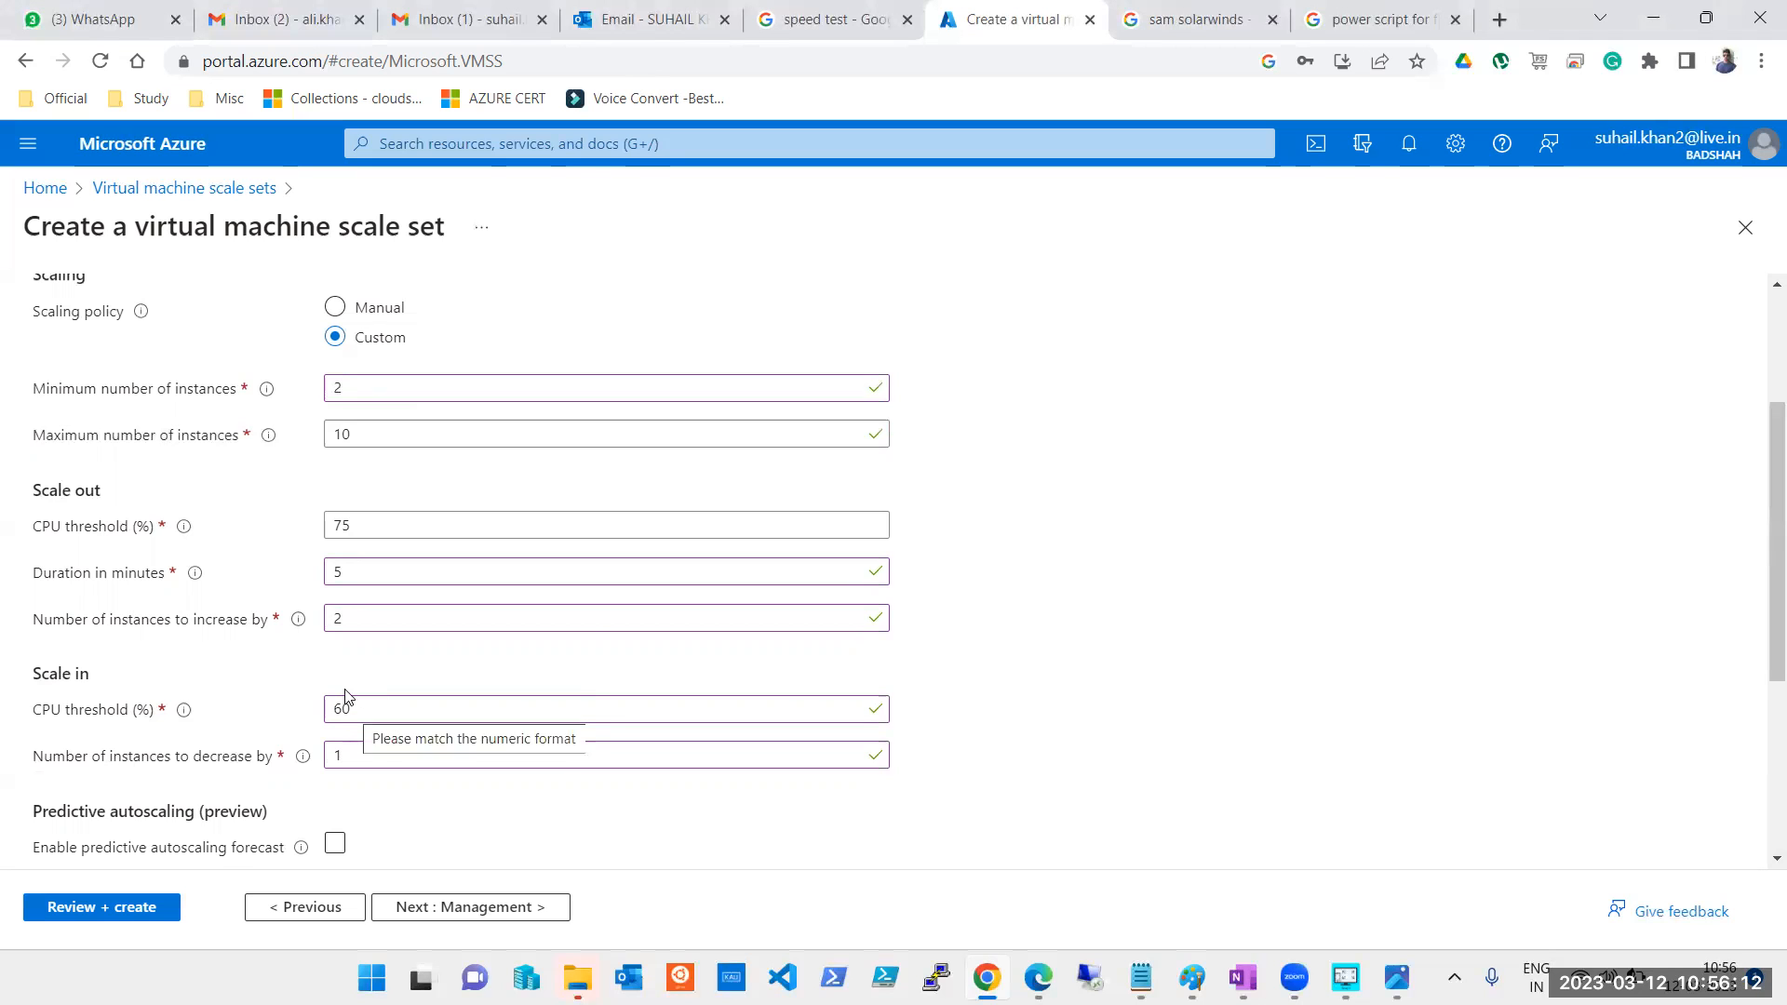
Examine the initial, minimum and maximum instance counts together with the scale-out, scale-in and scale-in policy settings
scroll(344, 737, "up", 3)
scroll(321, 741, "down", 6)
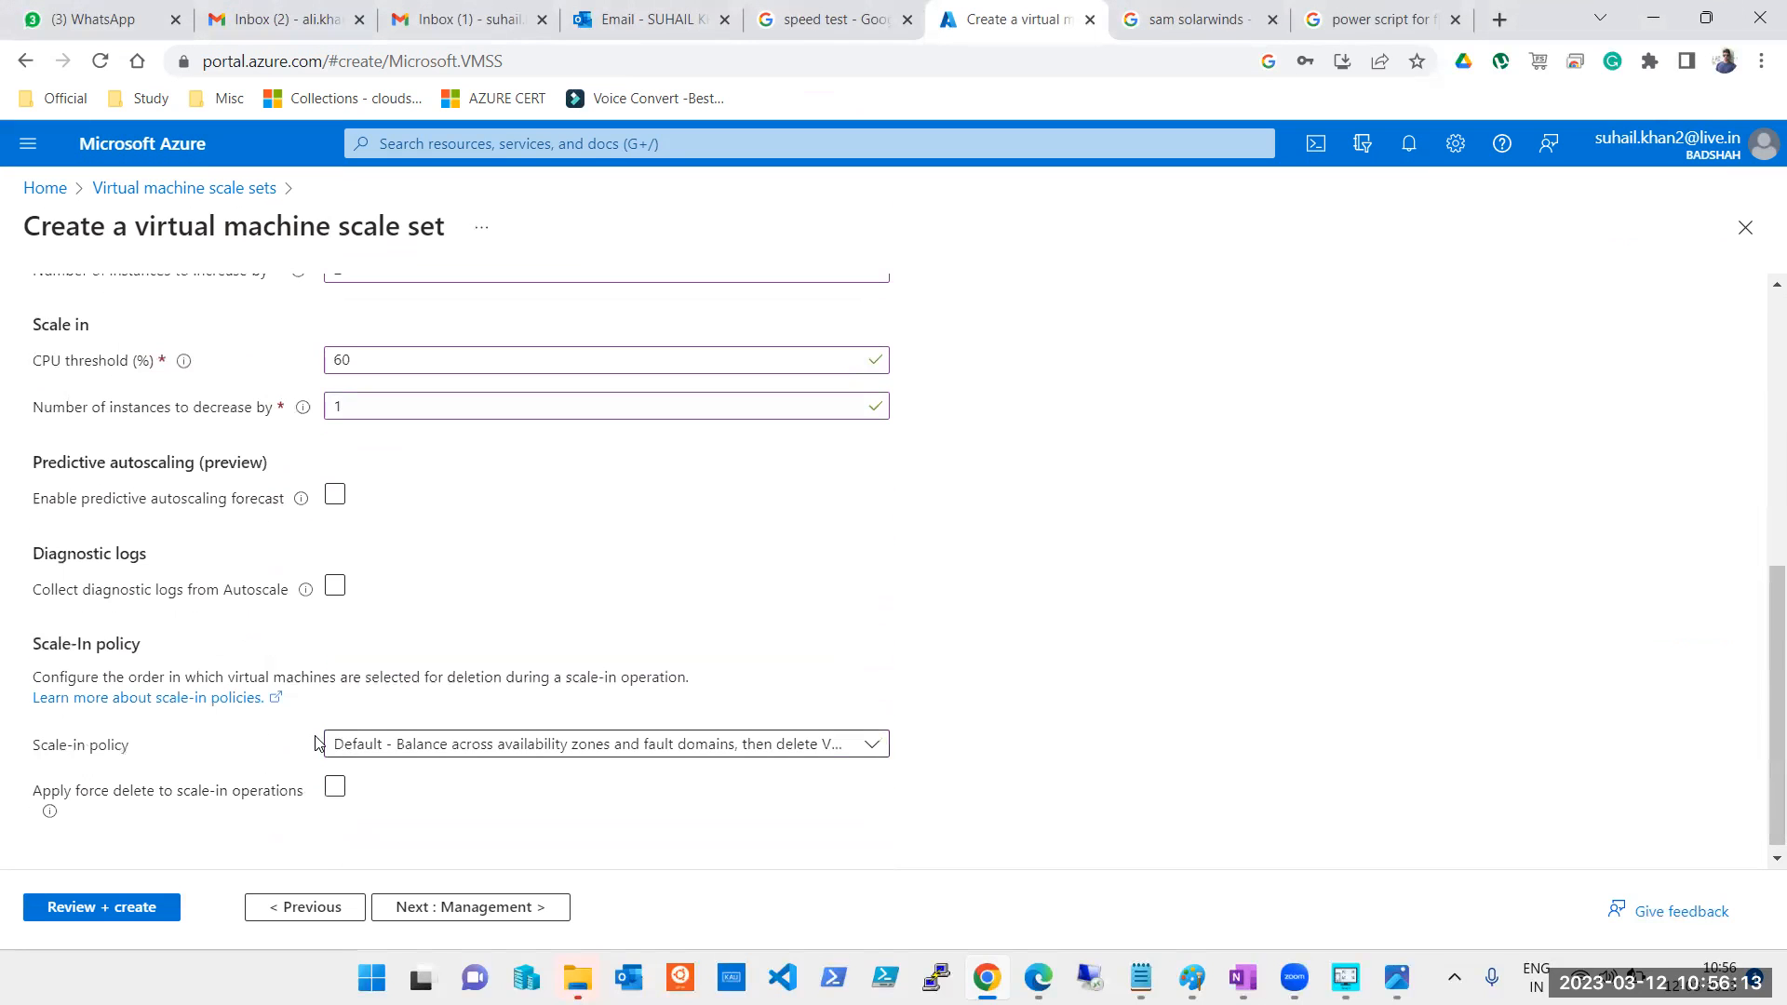
double_click(349, 415)
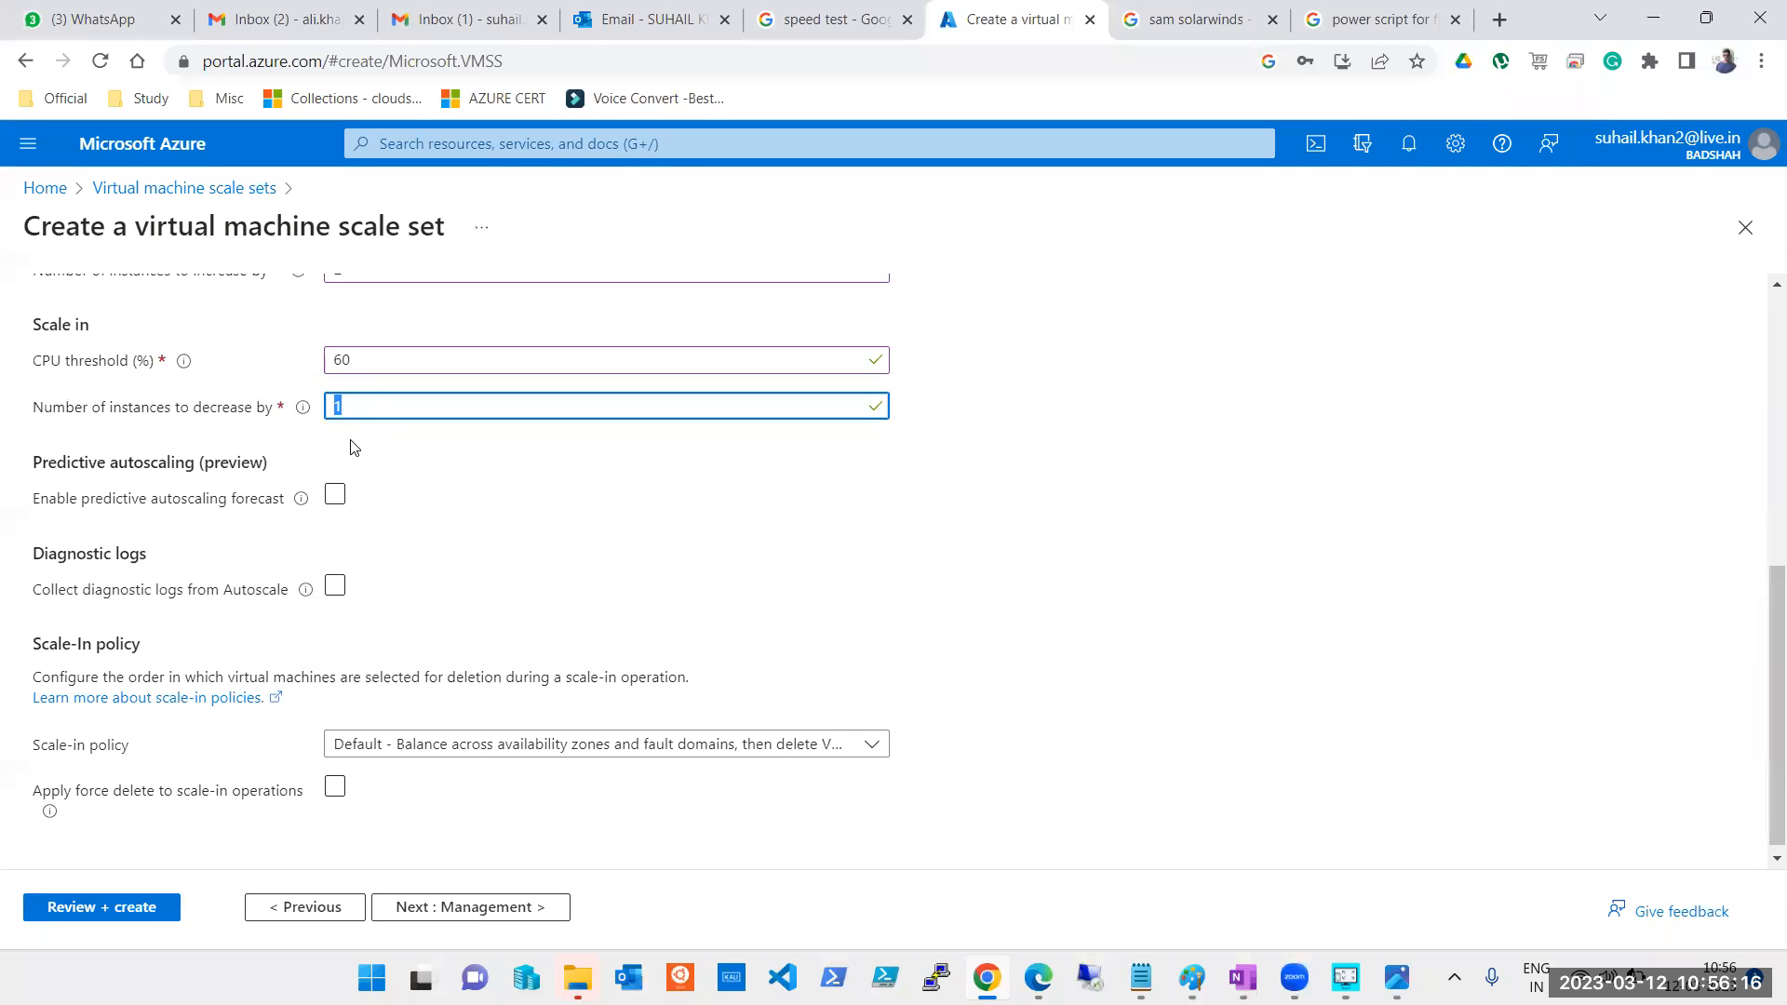
scroll(352, 447, "up", 4)
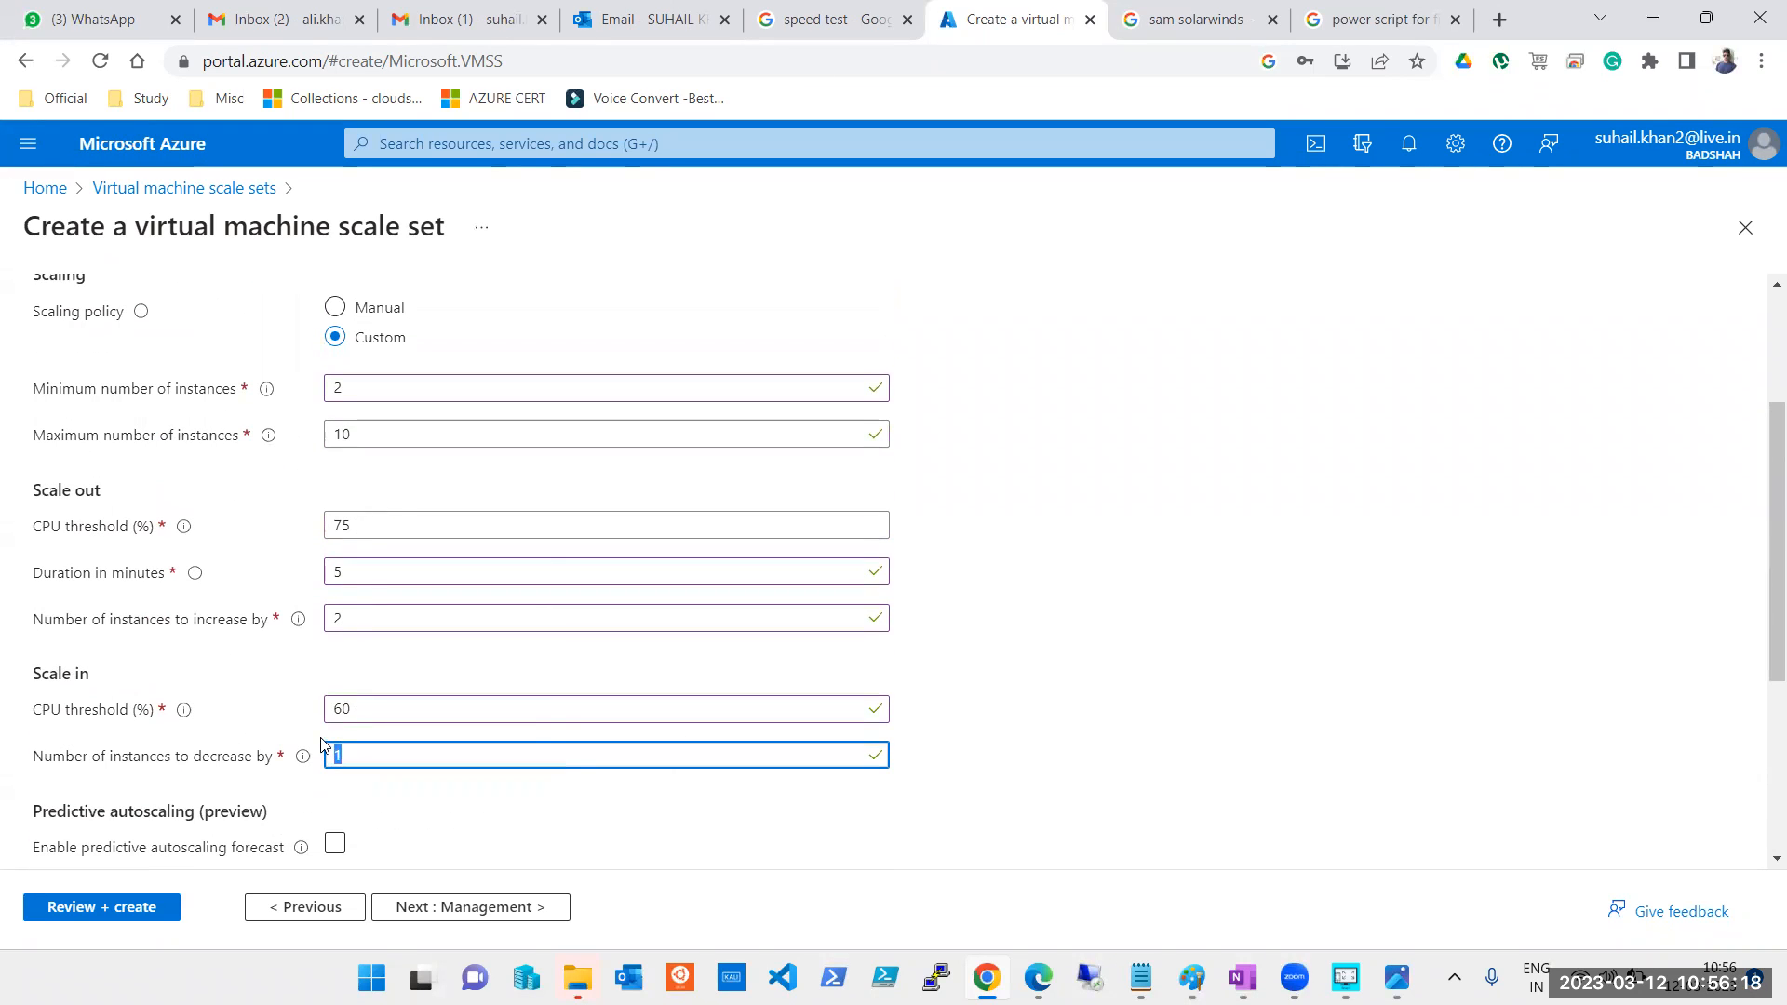
left_click(376, 391)
scroll(371, 407, "up", 3)
left_click(336, 451)
double_click(337, 451)
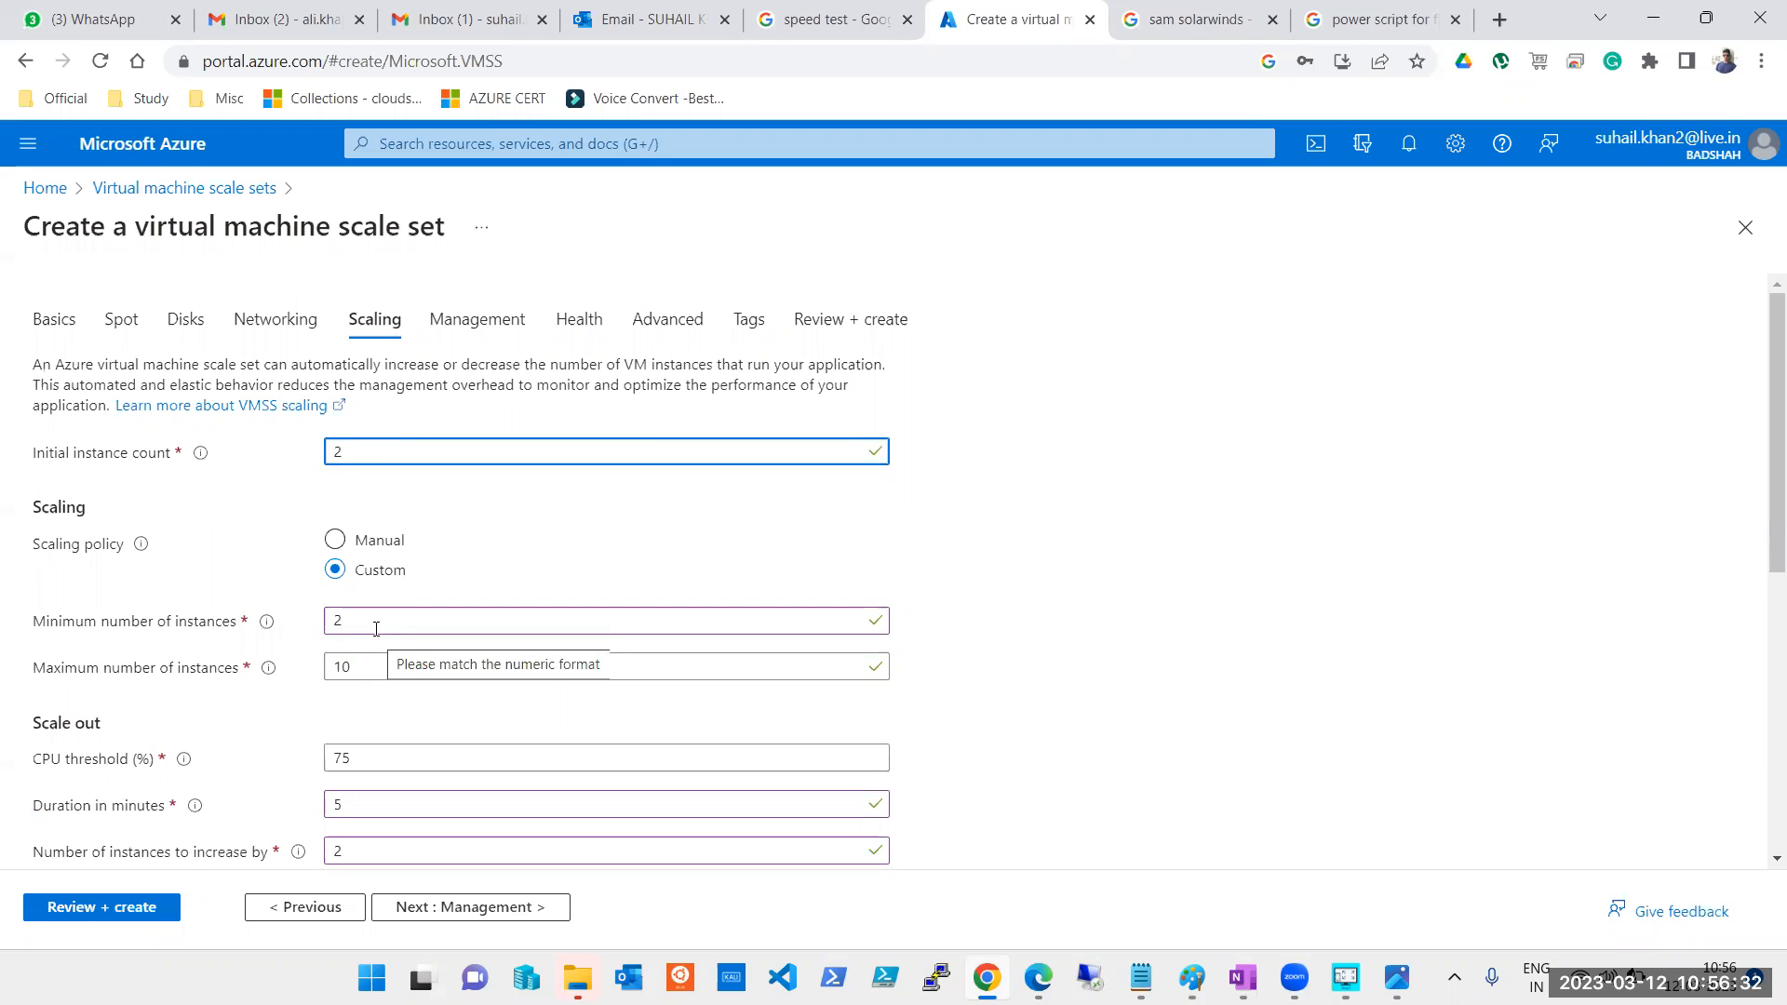
scroll(376, 629, "down", 3)
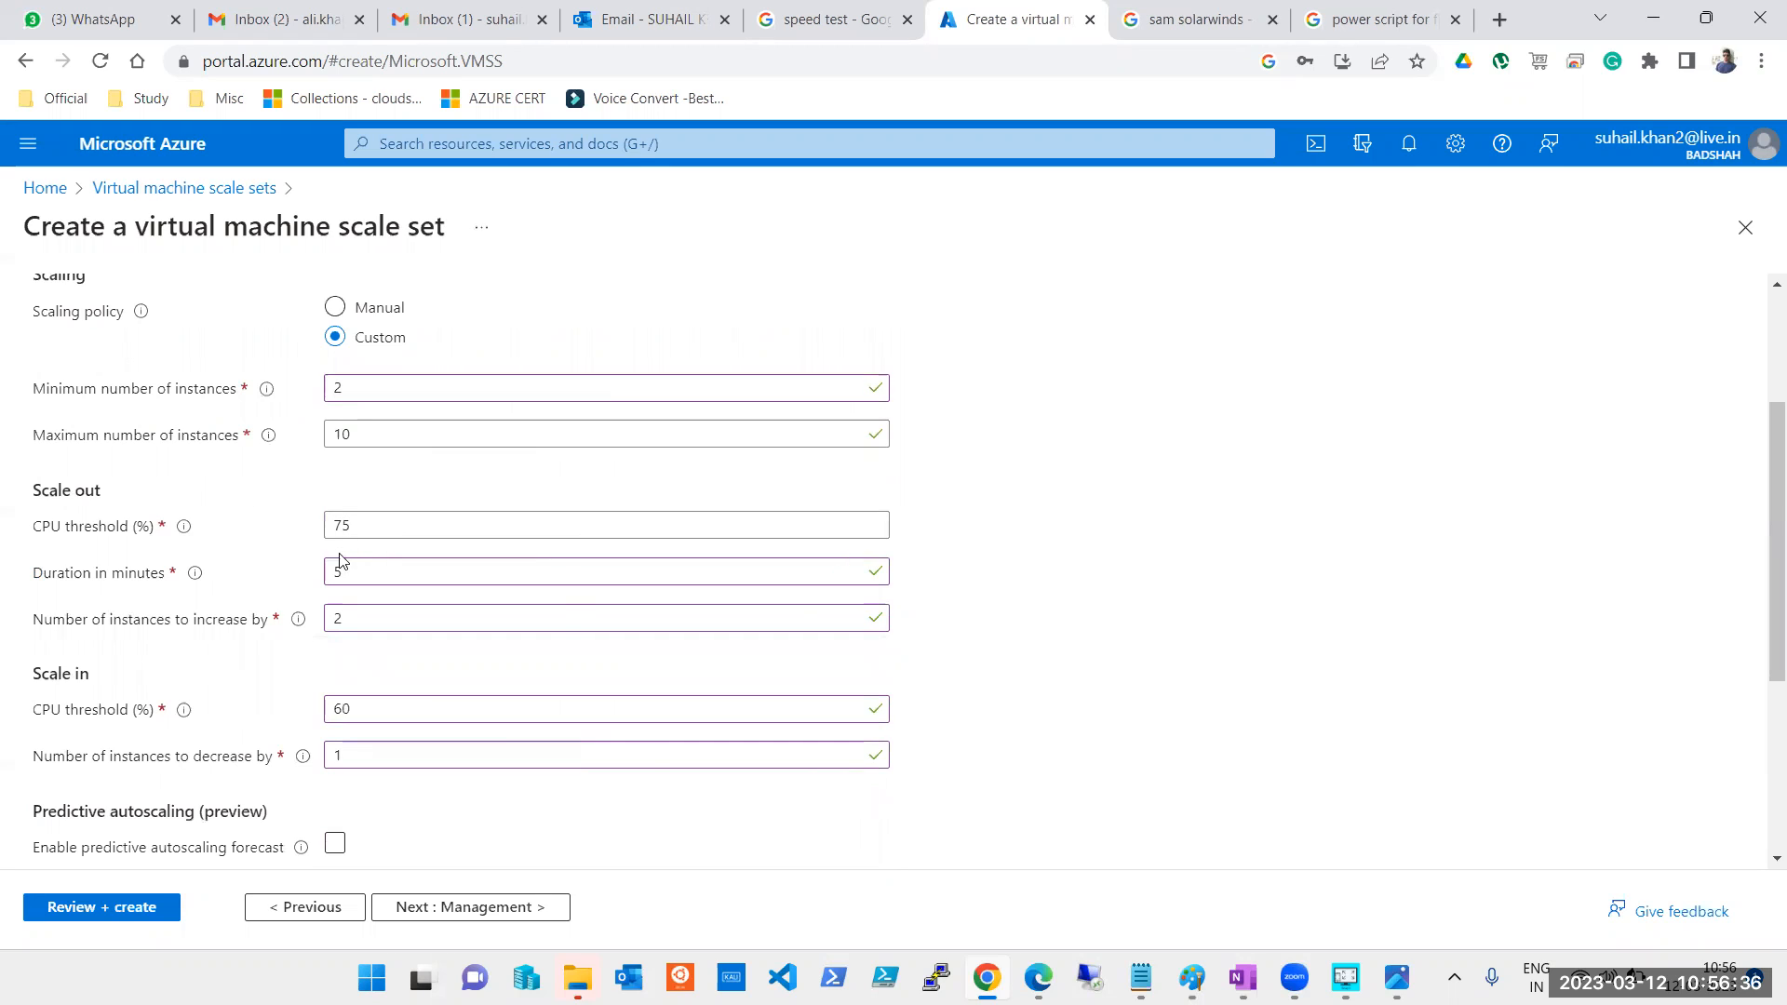
scroll(348, 532, "up", 2)
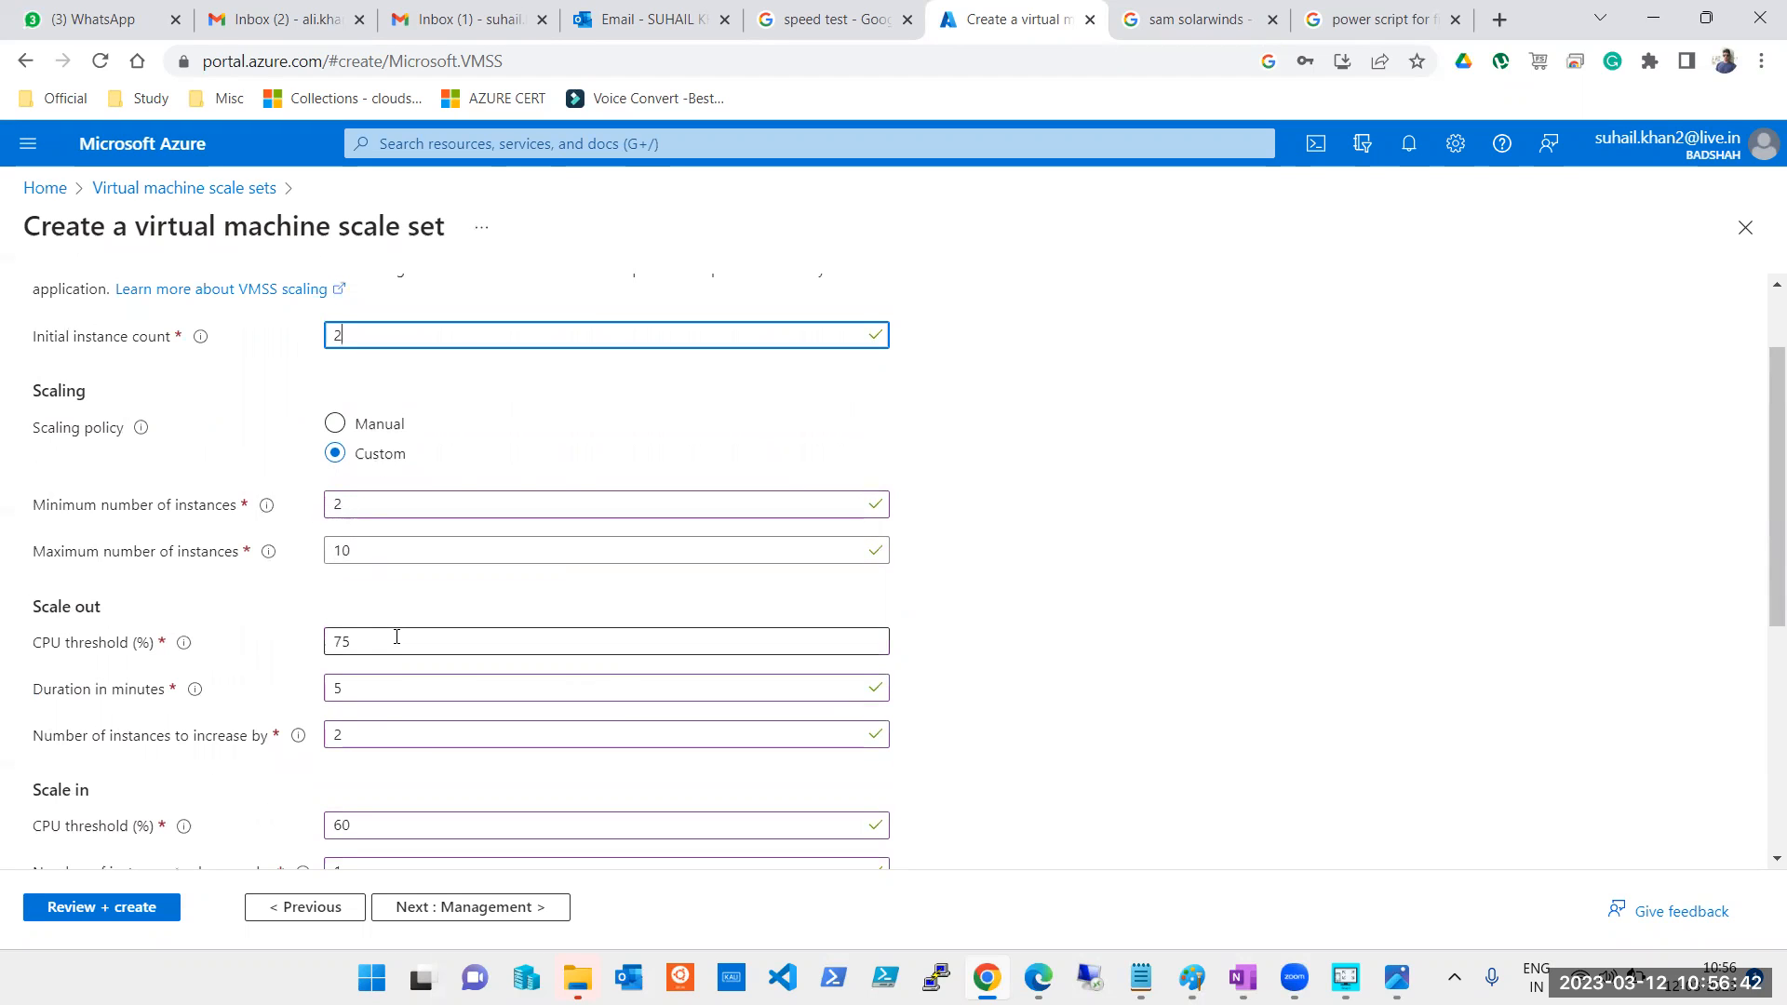
scroll(375, 732, "down", 2)
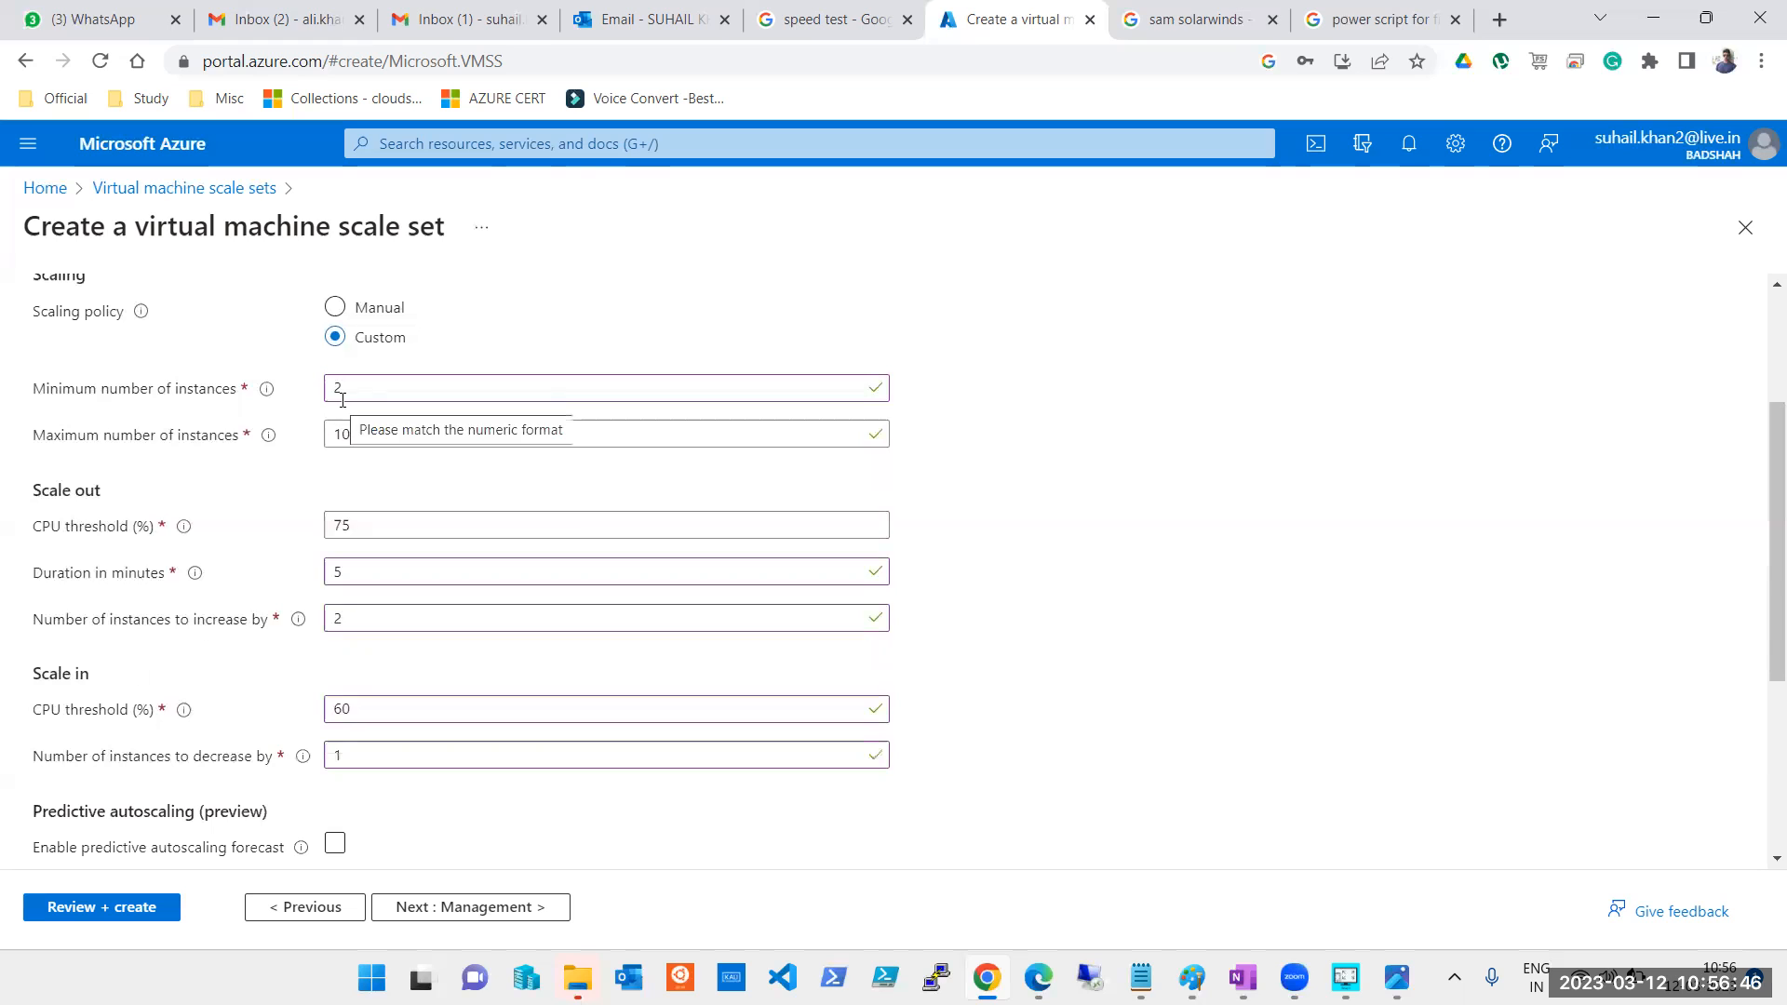
Set the initial instance count of the scale set to 4
scroll(343, 482, "up", 2)
double_click(343, 344)
type("3")
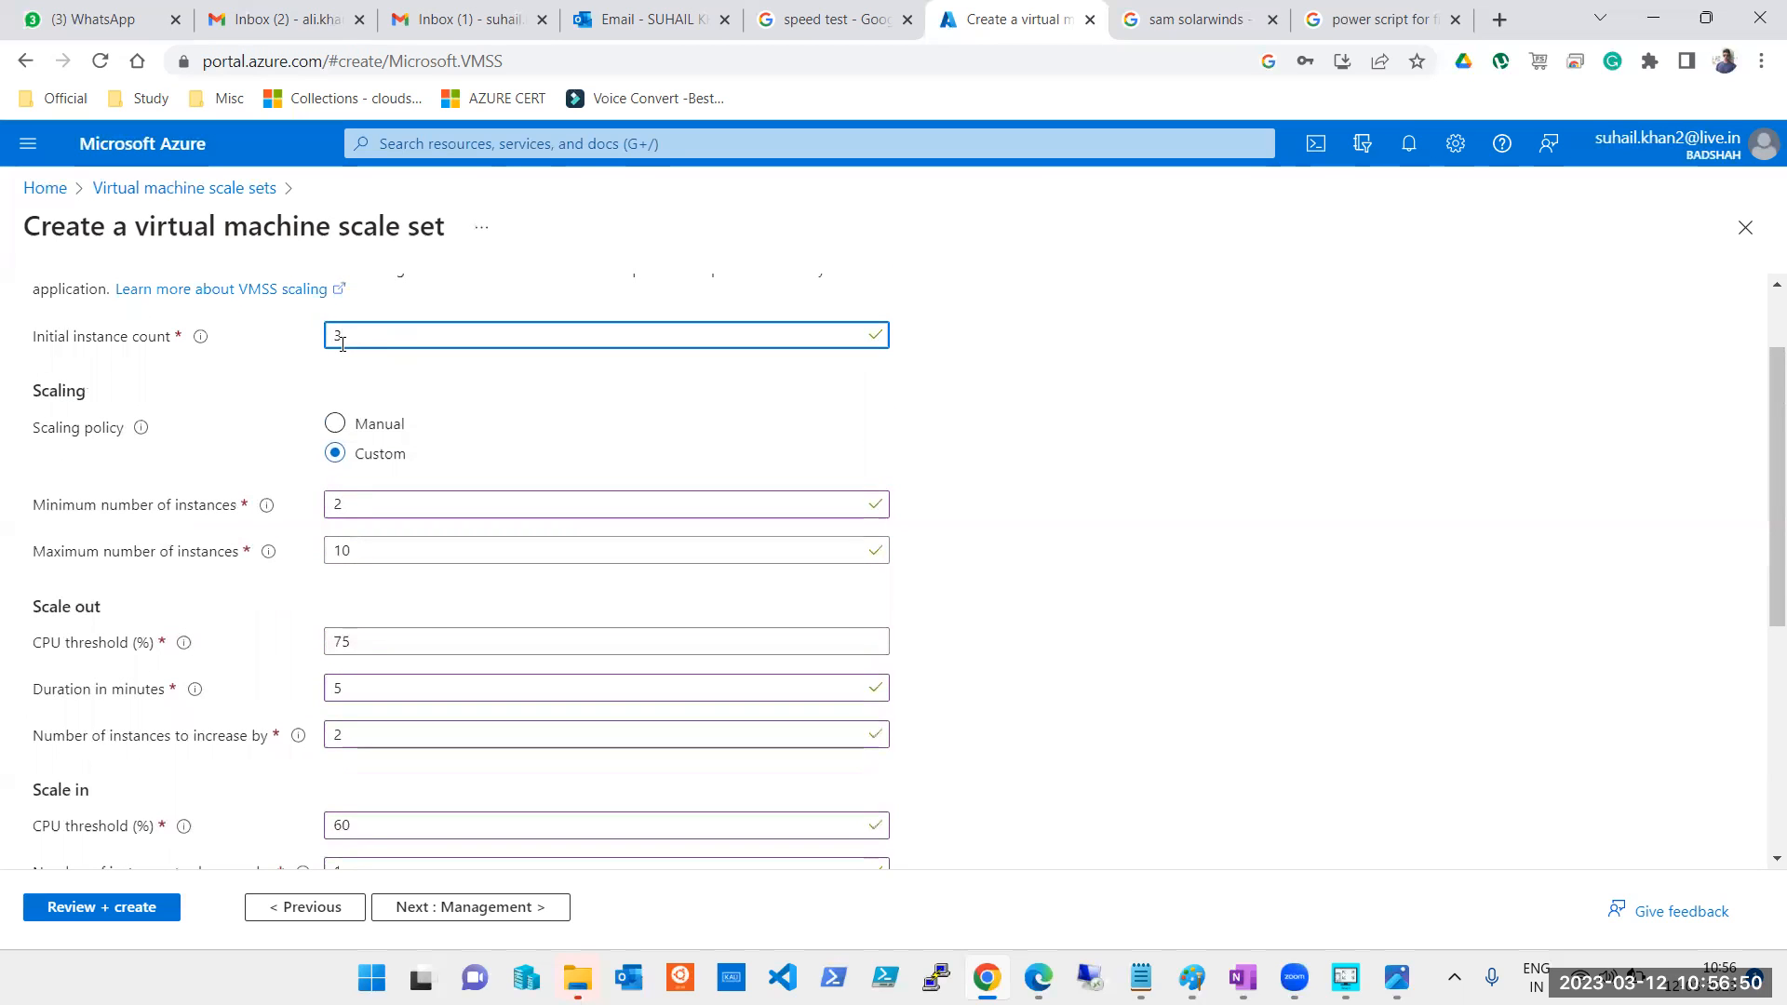
key("BackSpace")
type("4")
double_click(333, 504)
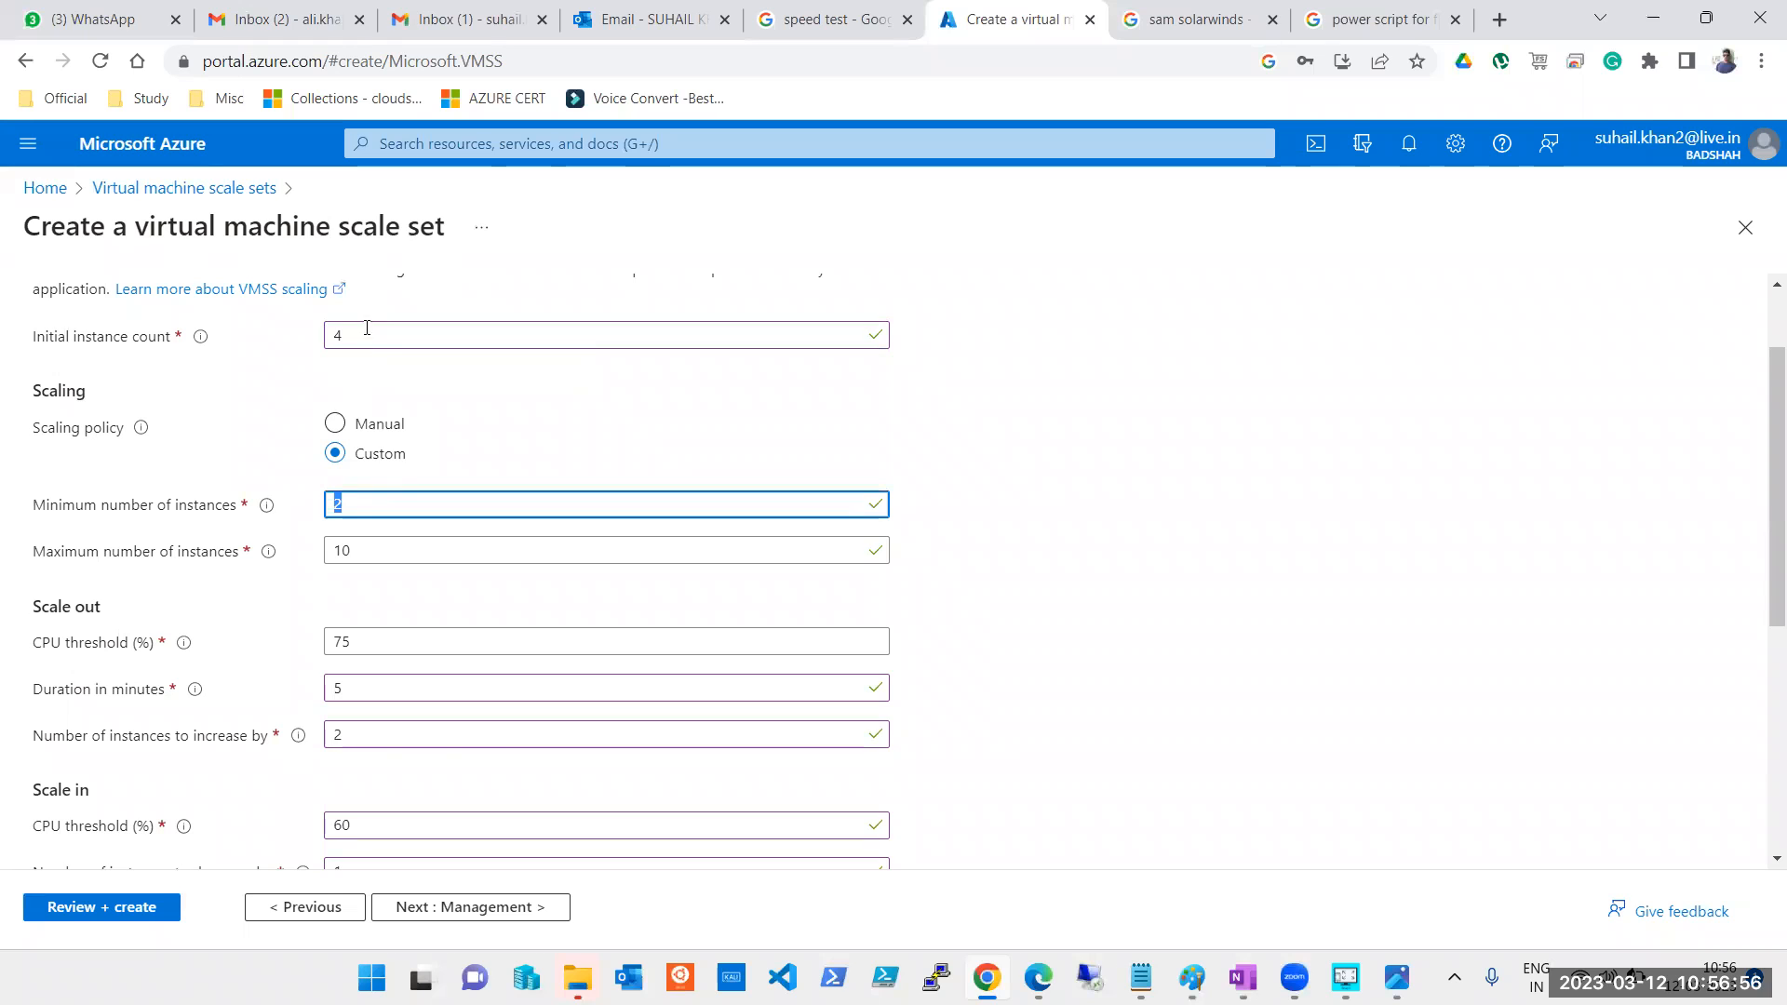
scroll(426, 750, "down", 1)
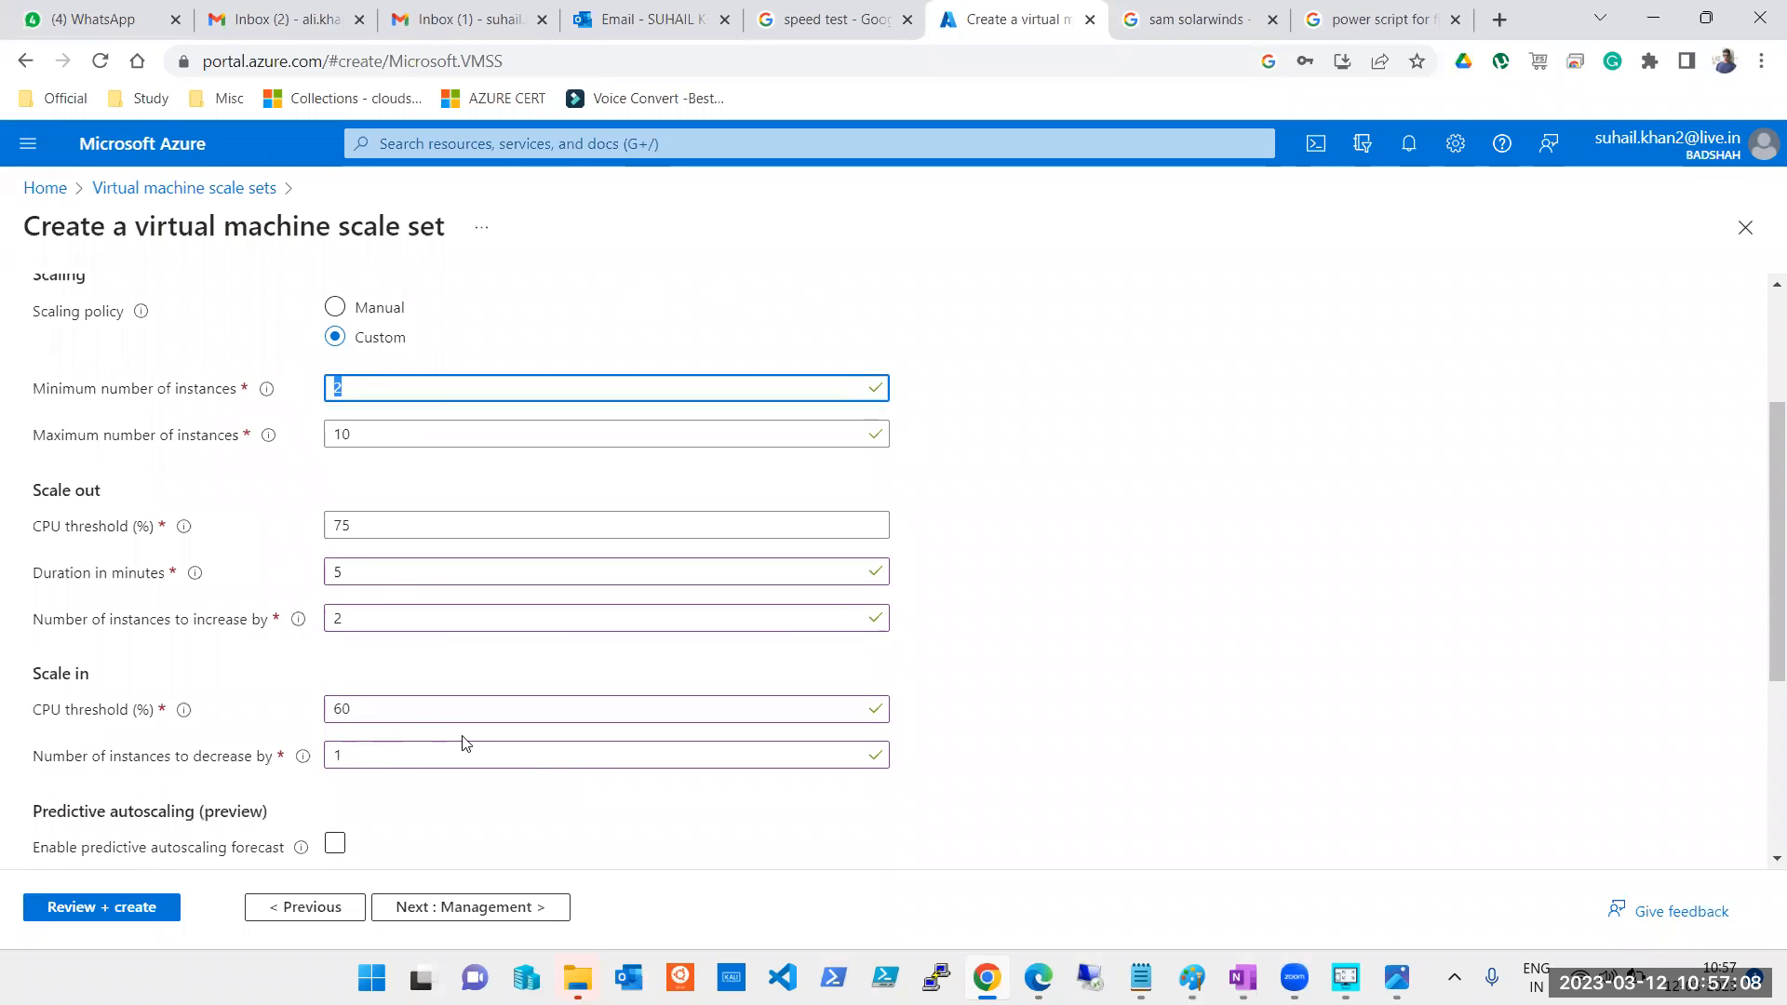
scroll(372, 530, "up", 1)
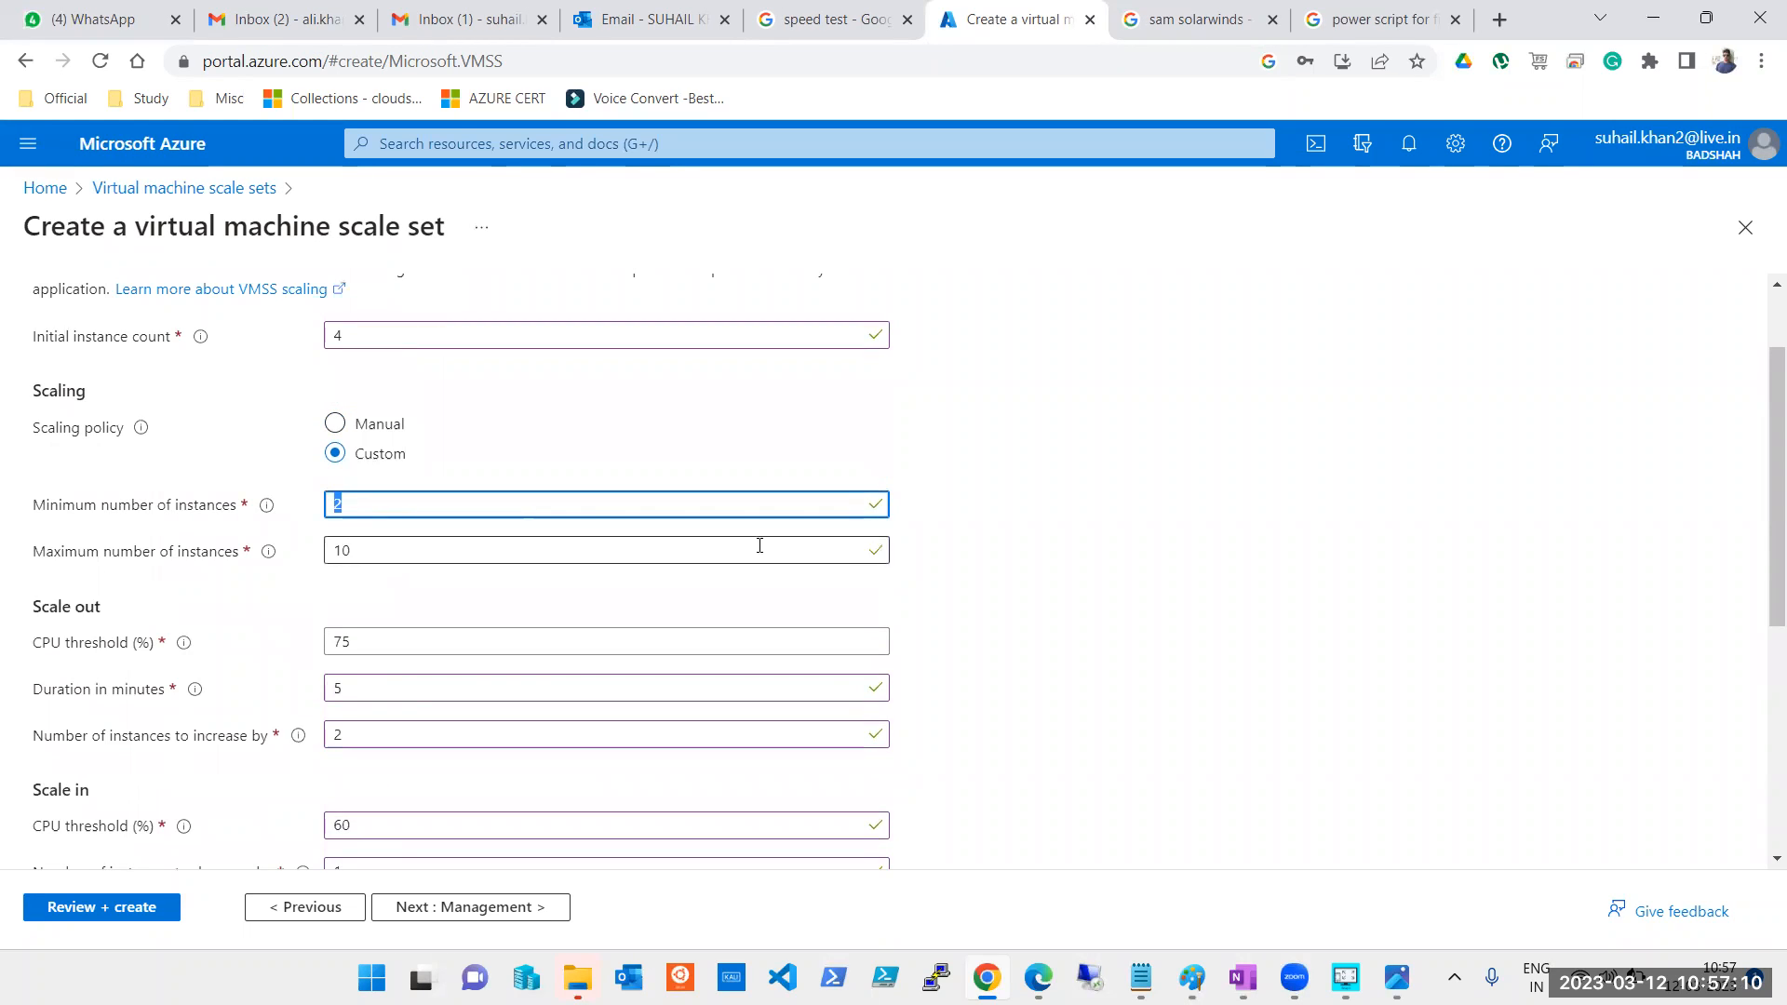
scroll(800, 549, "up", 2)
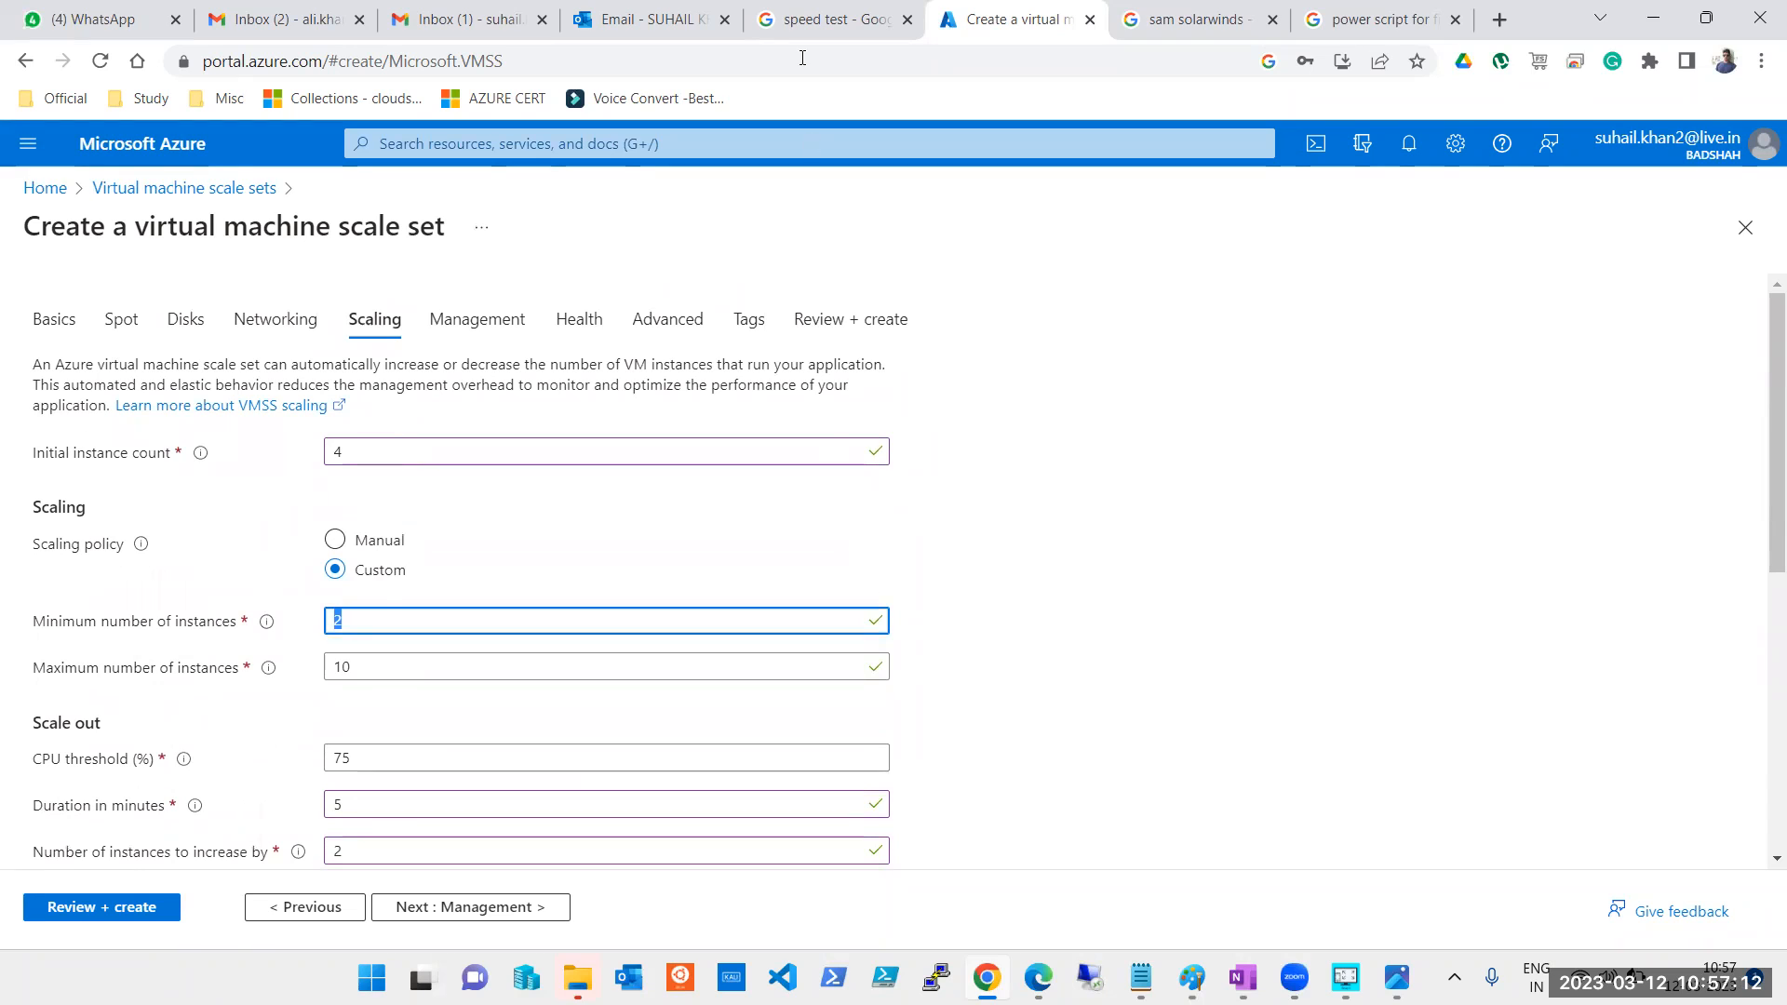
left_click(388, 35)
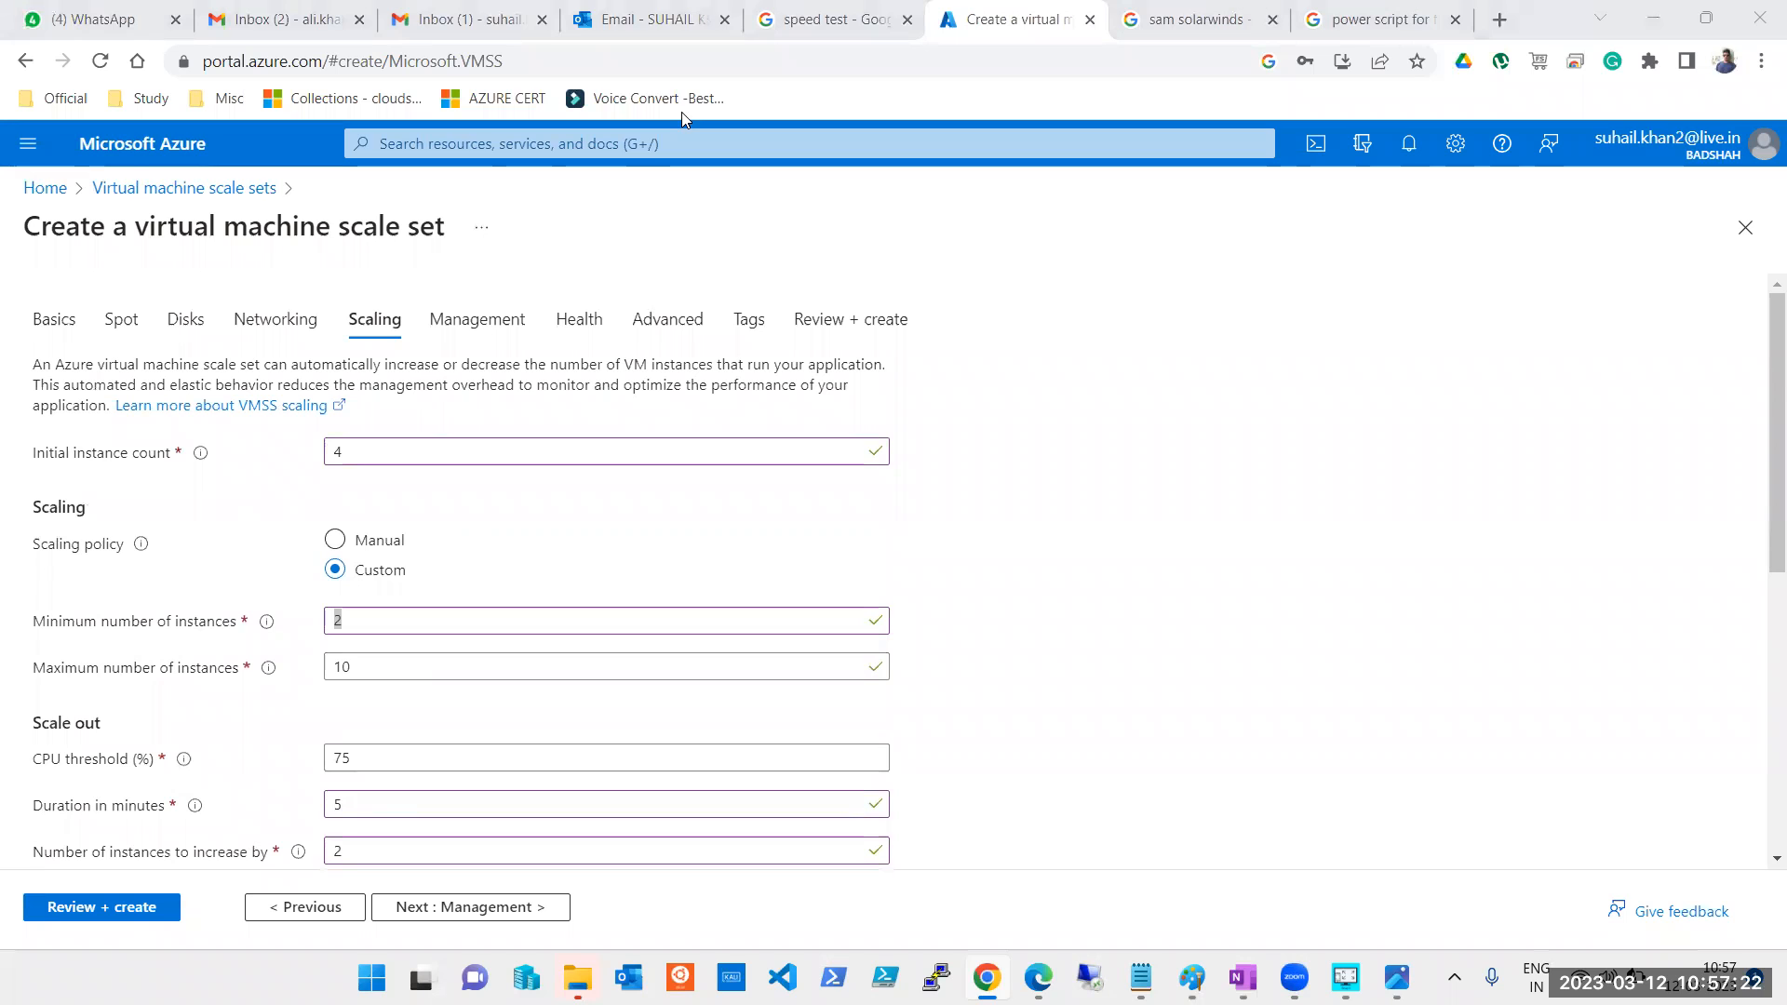
Validate and create the scale set without changing the Management settings, and open the deployed resource
scroll(1120, 606, "down", 6)
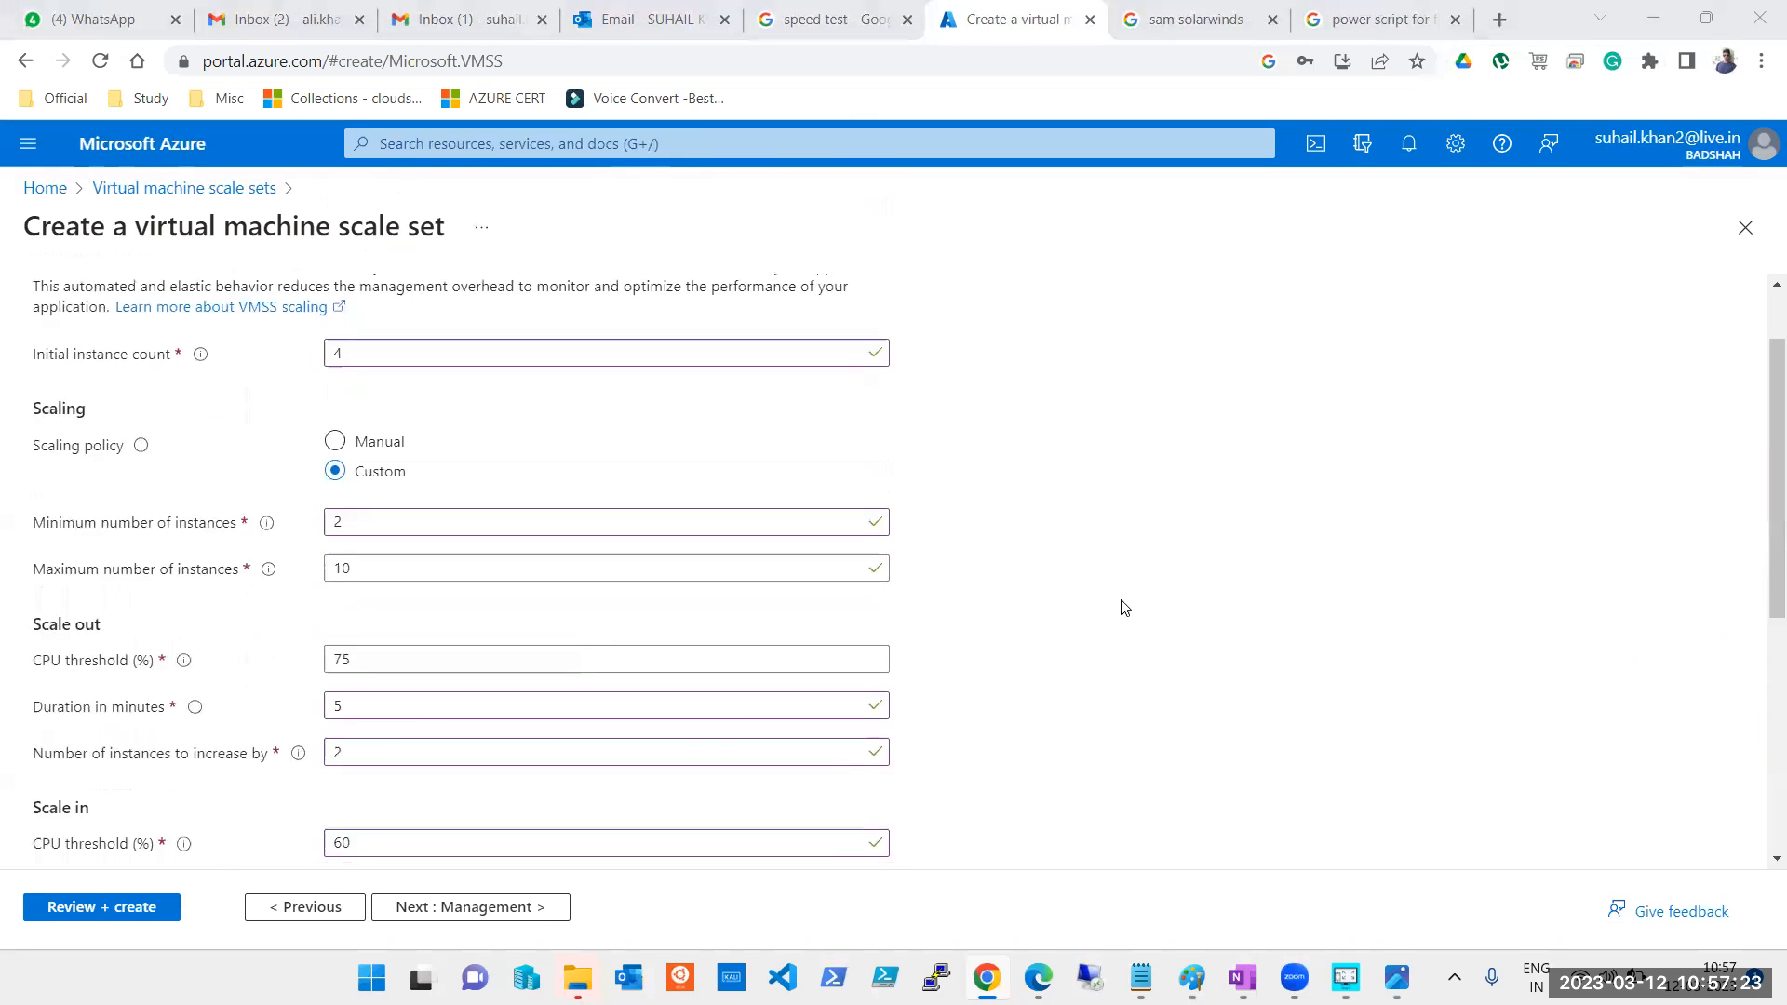
left_click(498, 912)
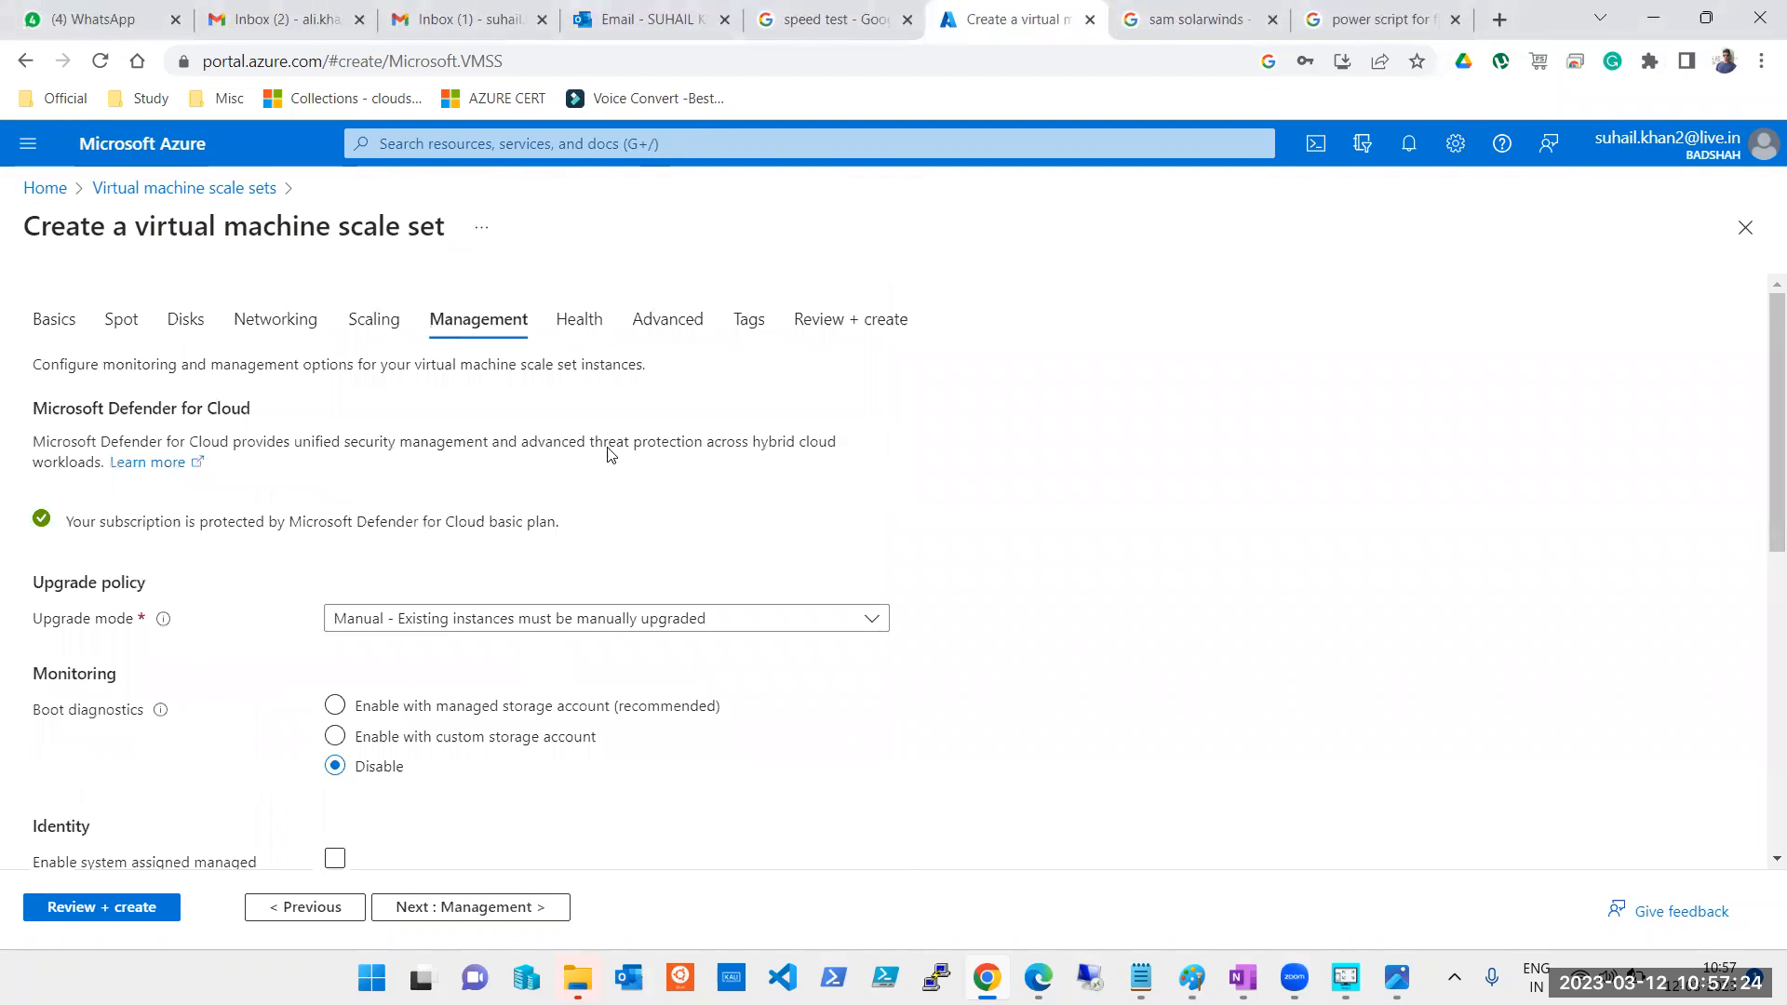
left_click(106, 912)
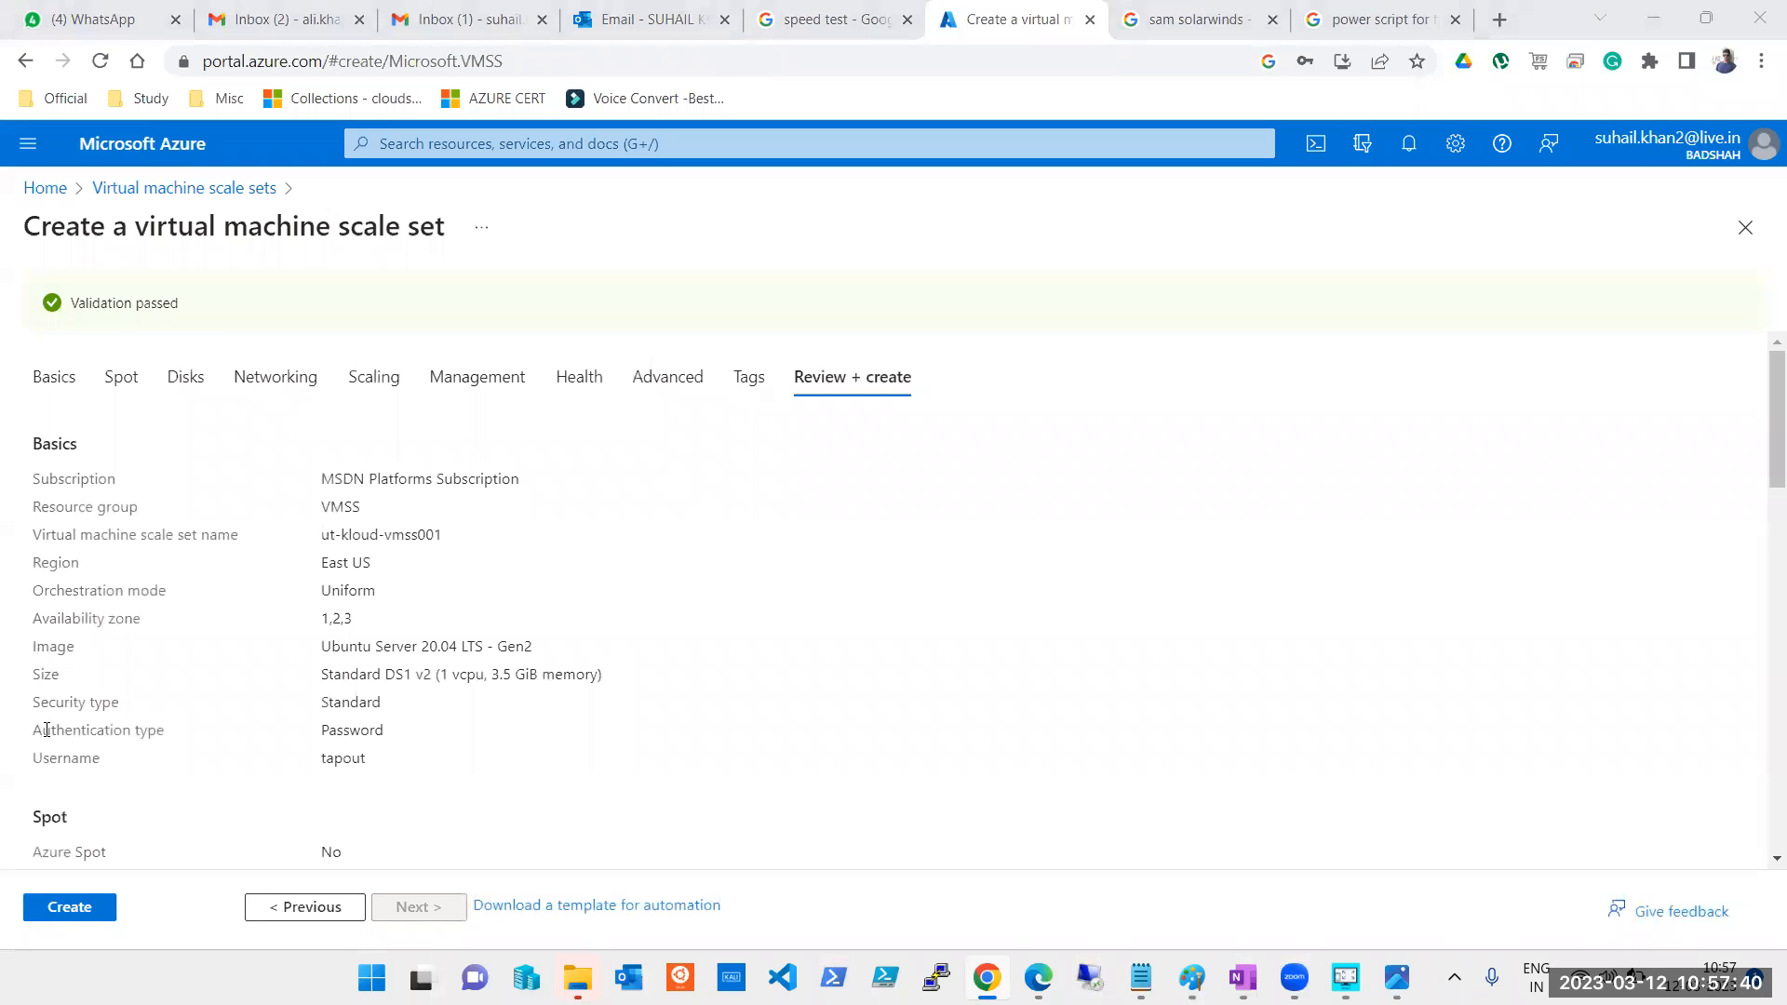
left_click(87, 911)
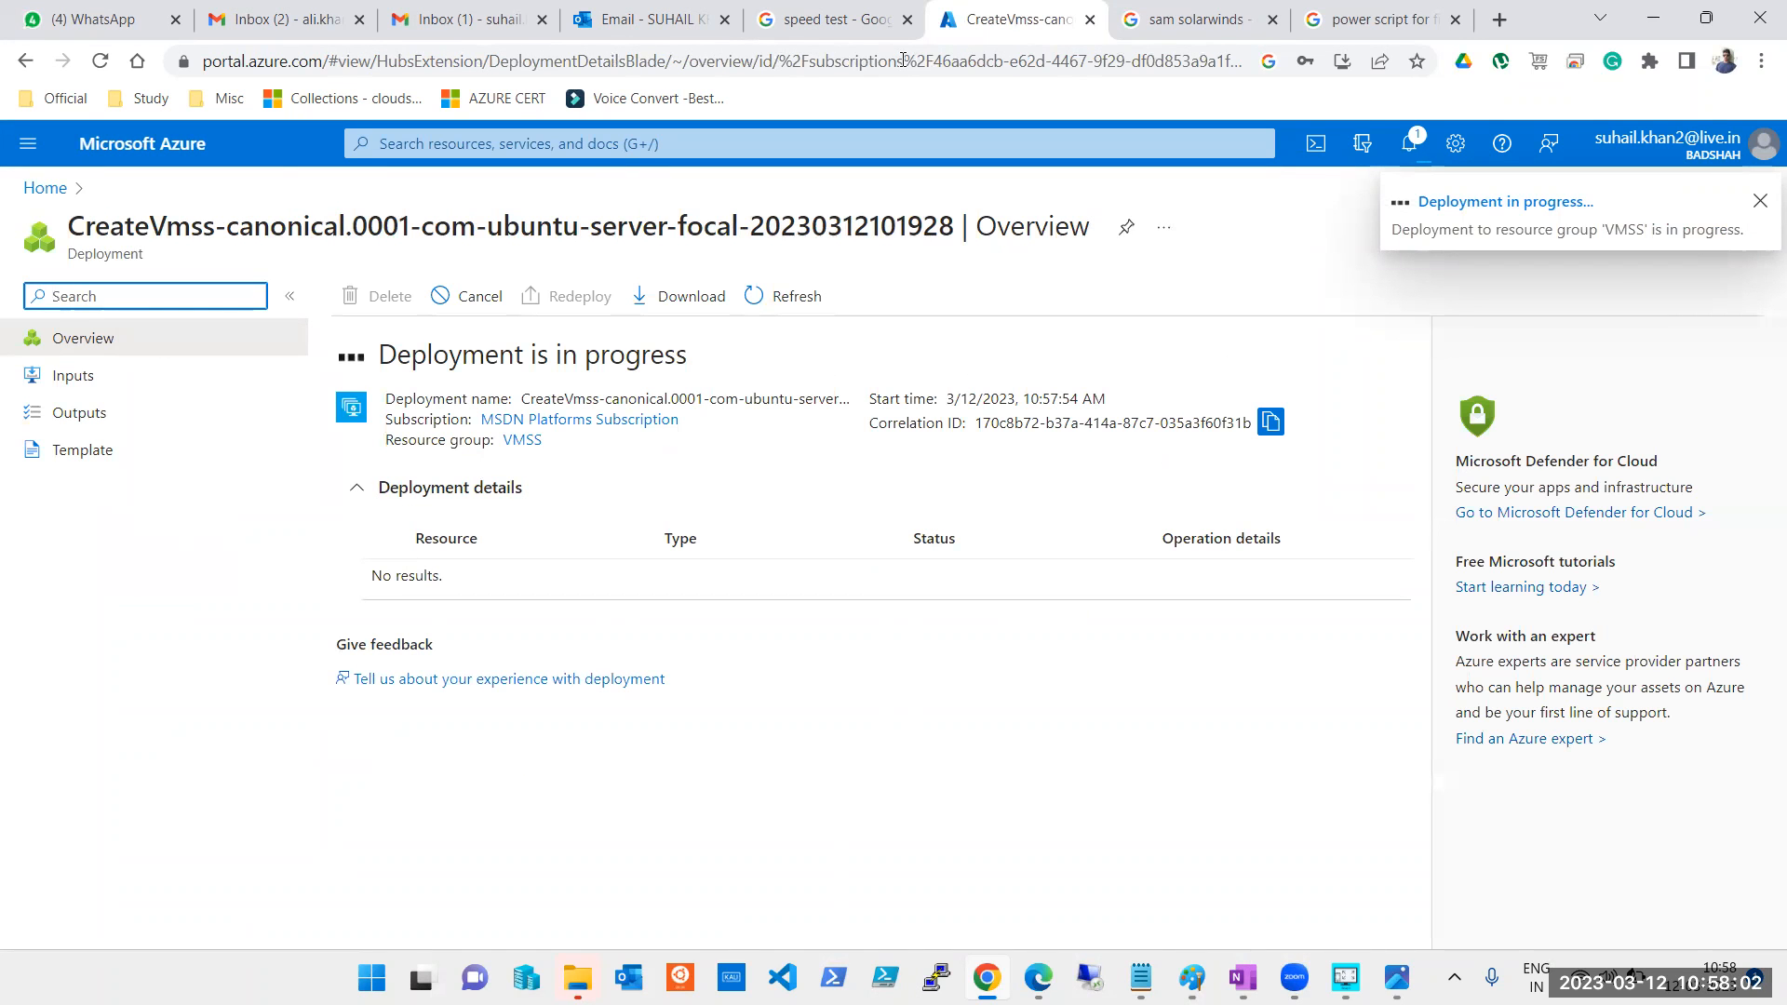
left_click(902, 59)
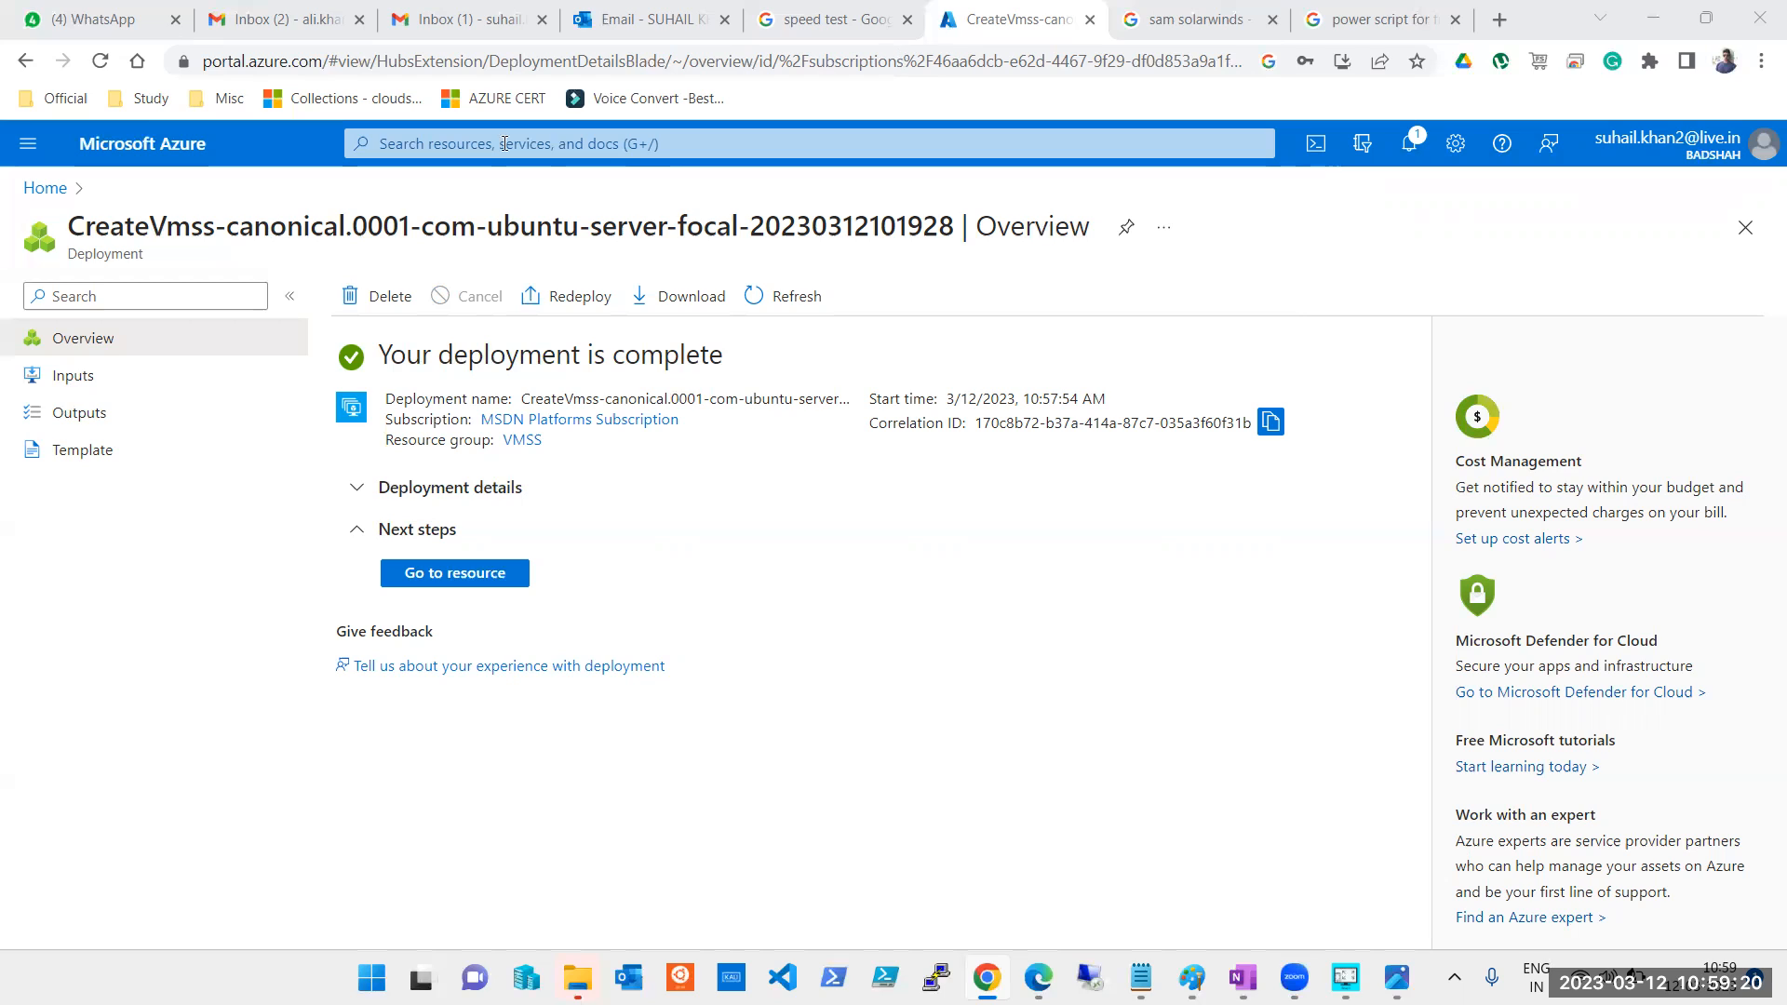
left_click(500, 592)
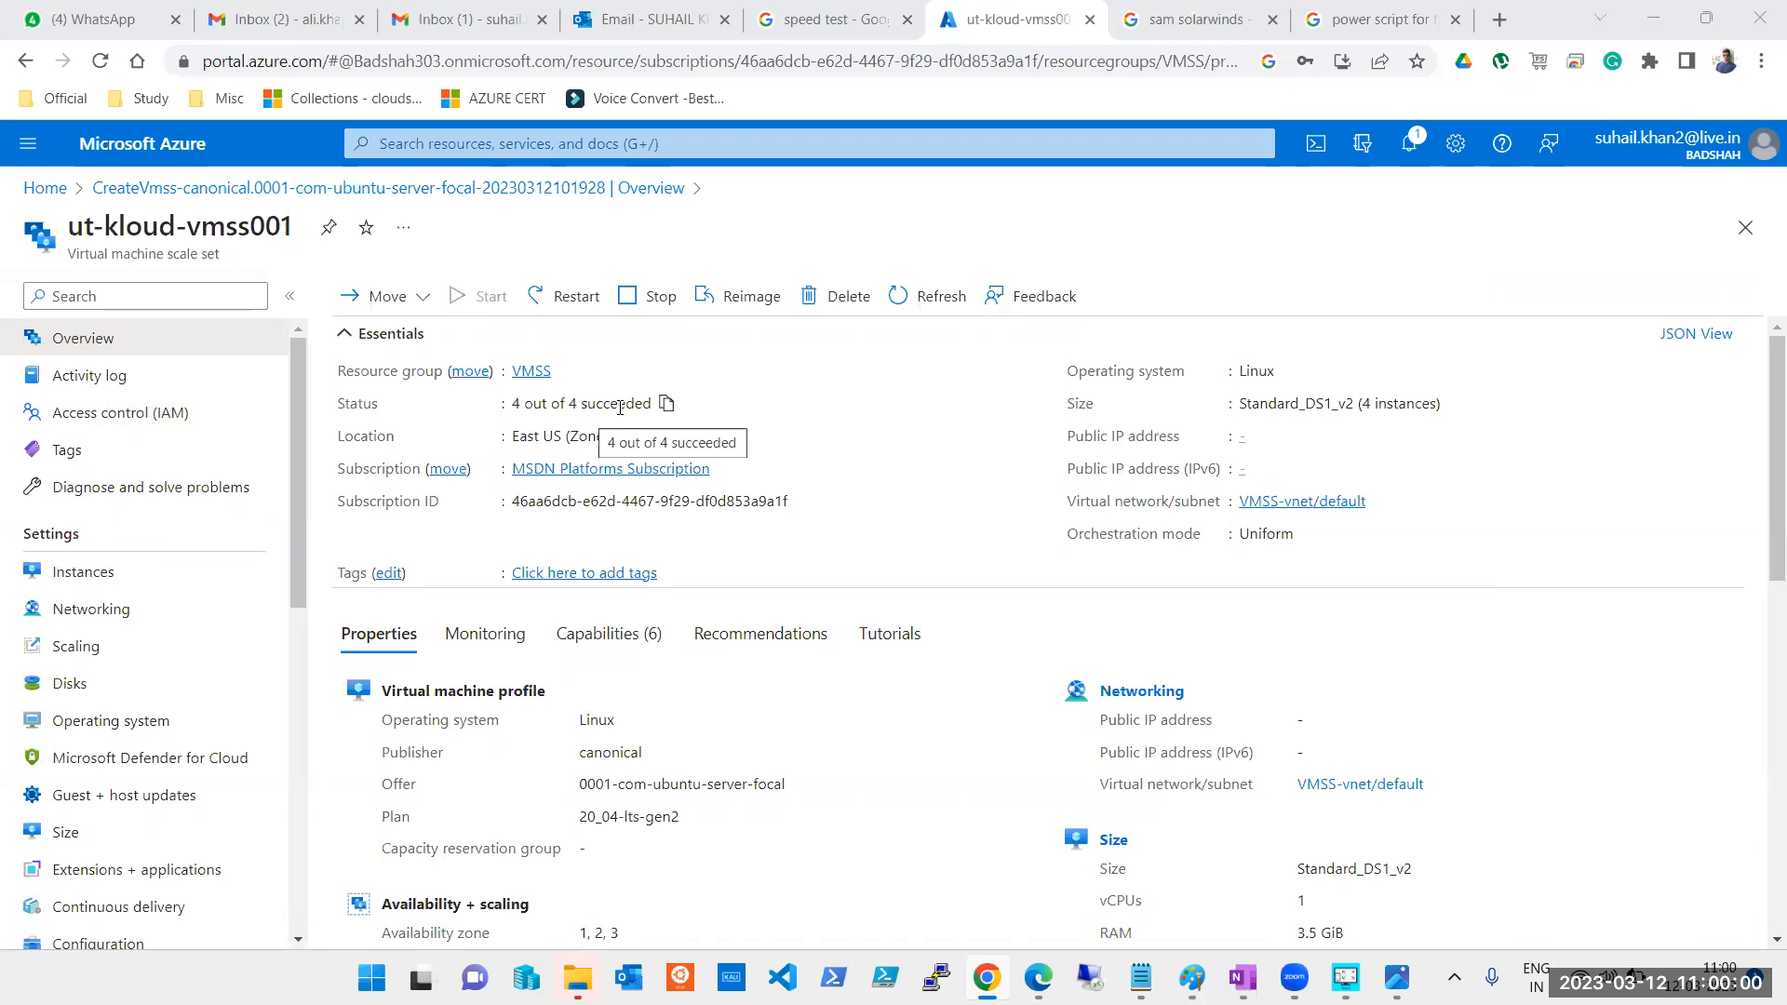
Examine the scale set's overview, including its status, size, name, location and zones, and the virtual machine, scaling, disk and management properties
double_click(618, 404)
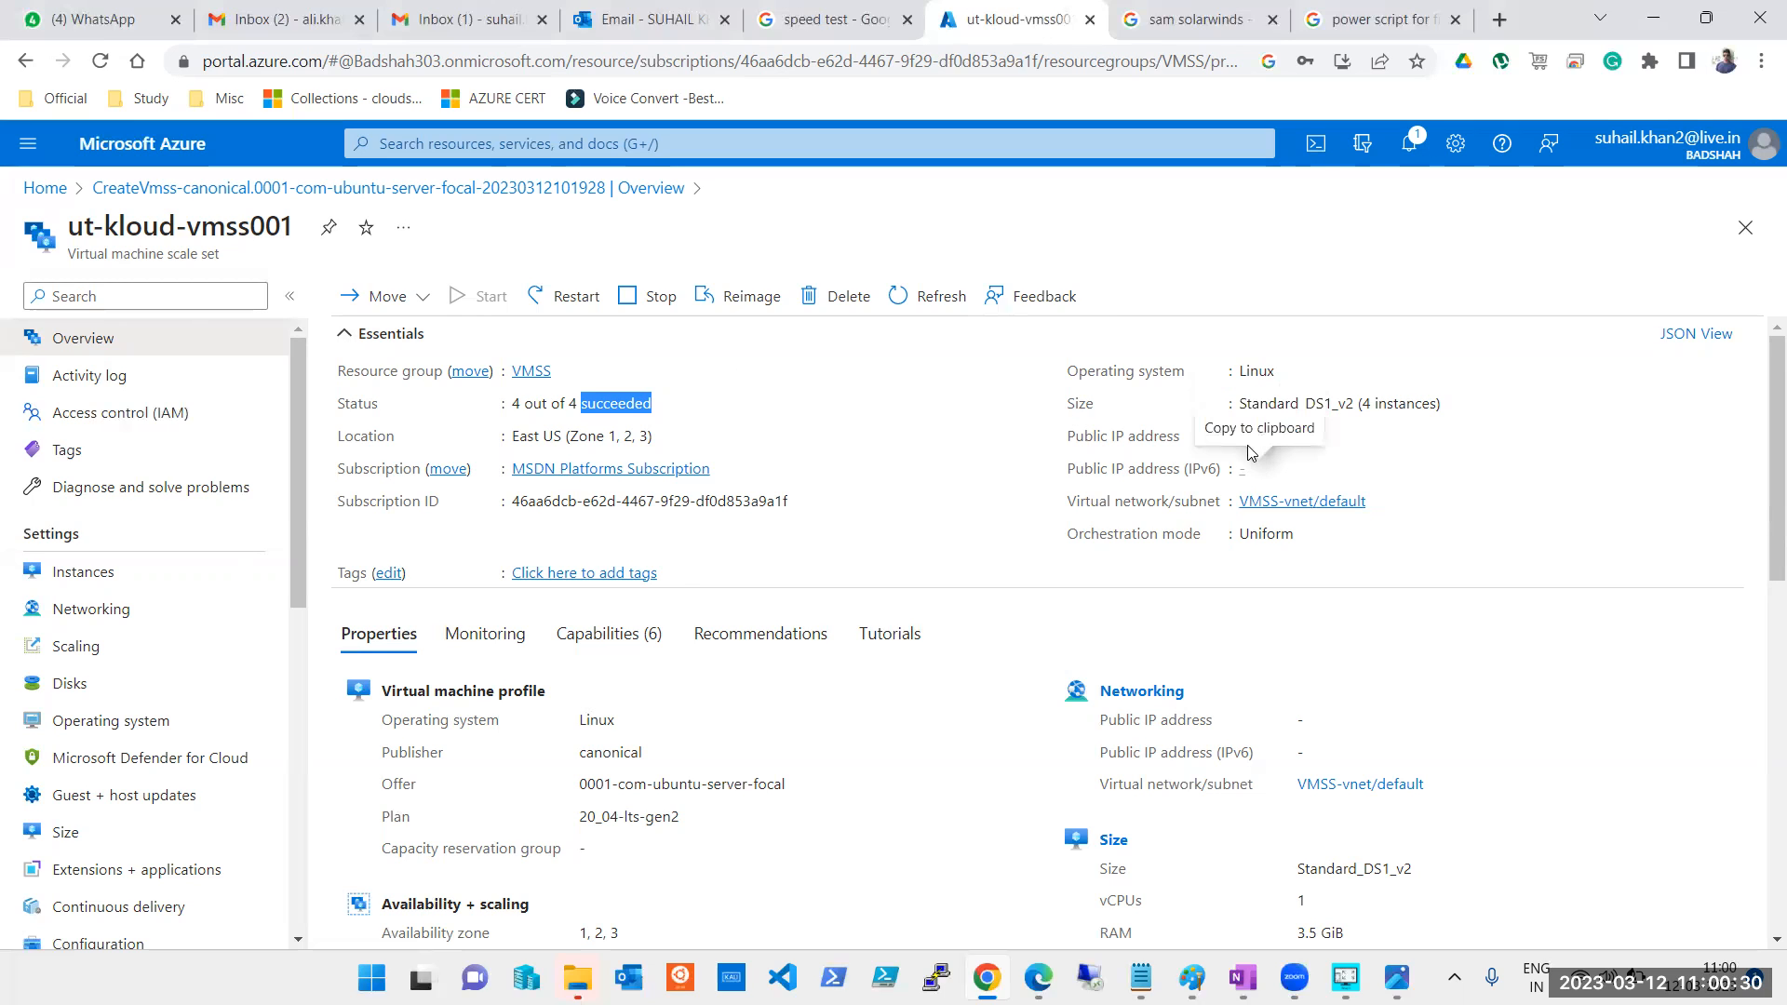
mouse_move(1256, 452)
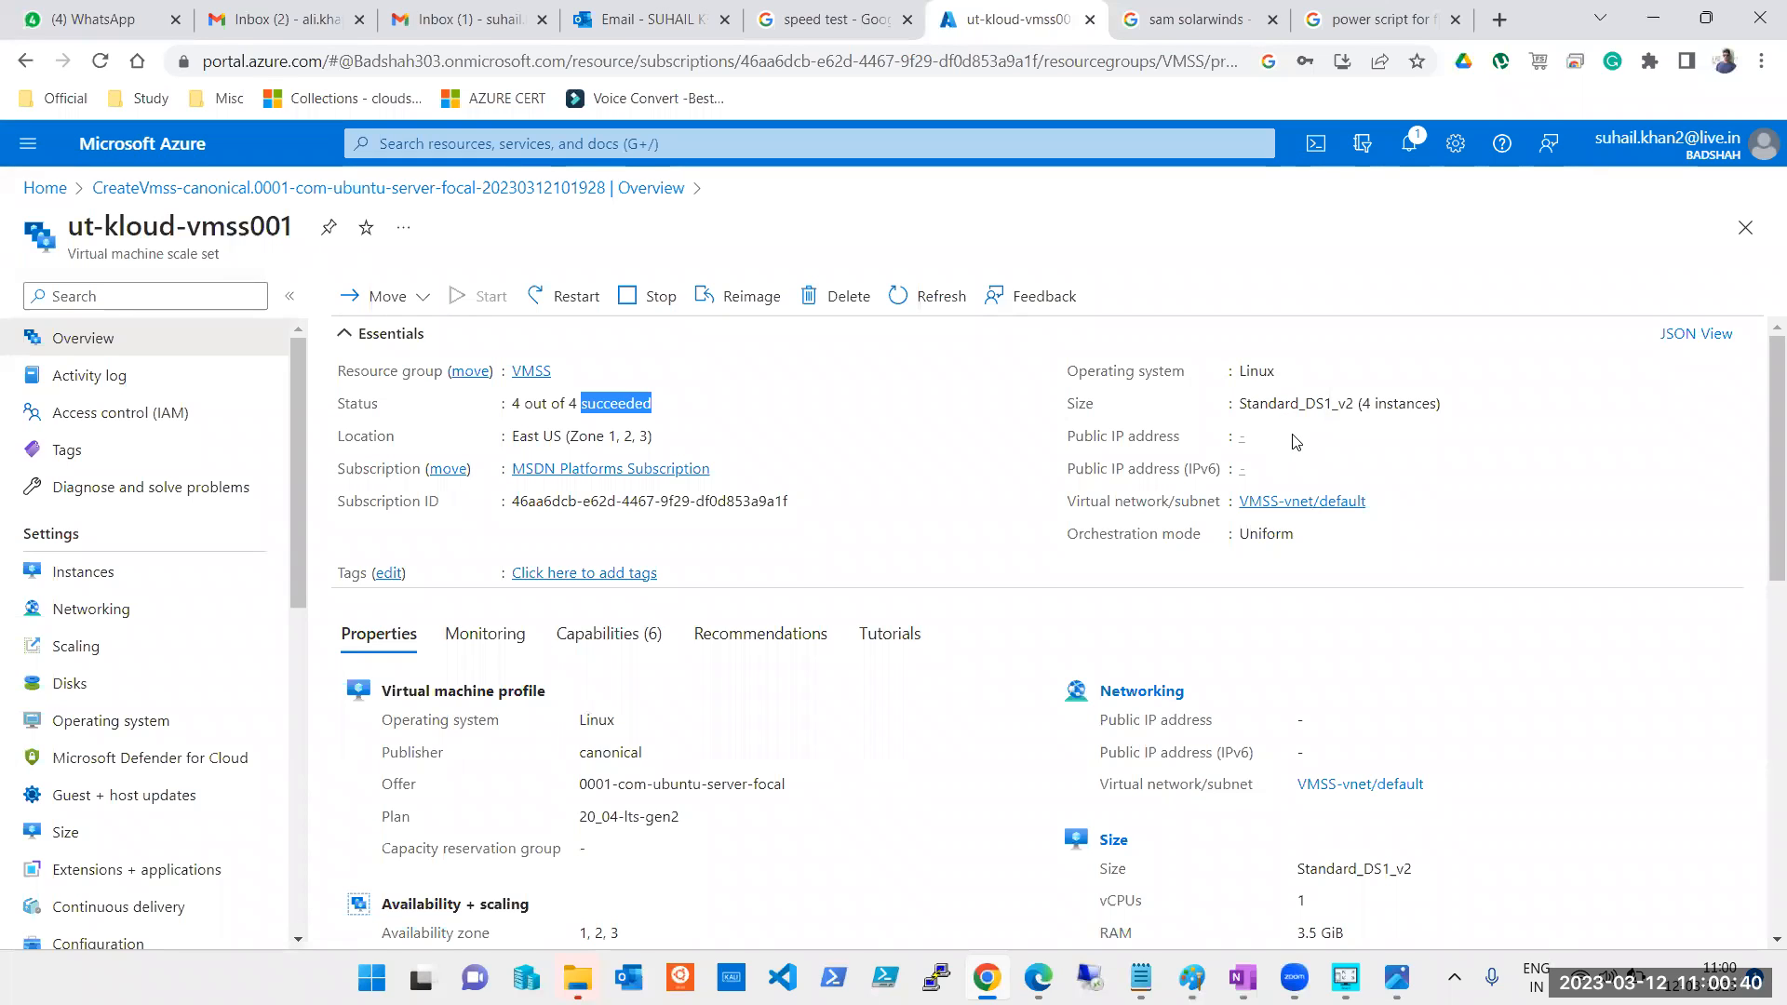
left_click(391, 42)
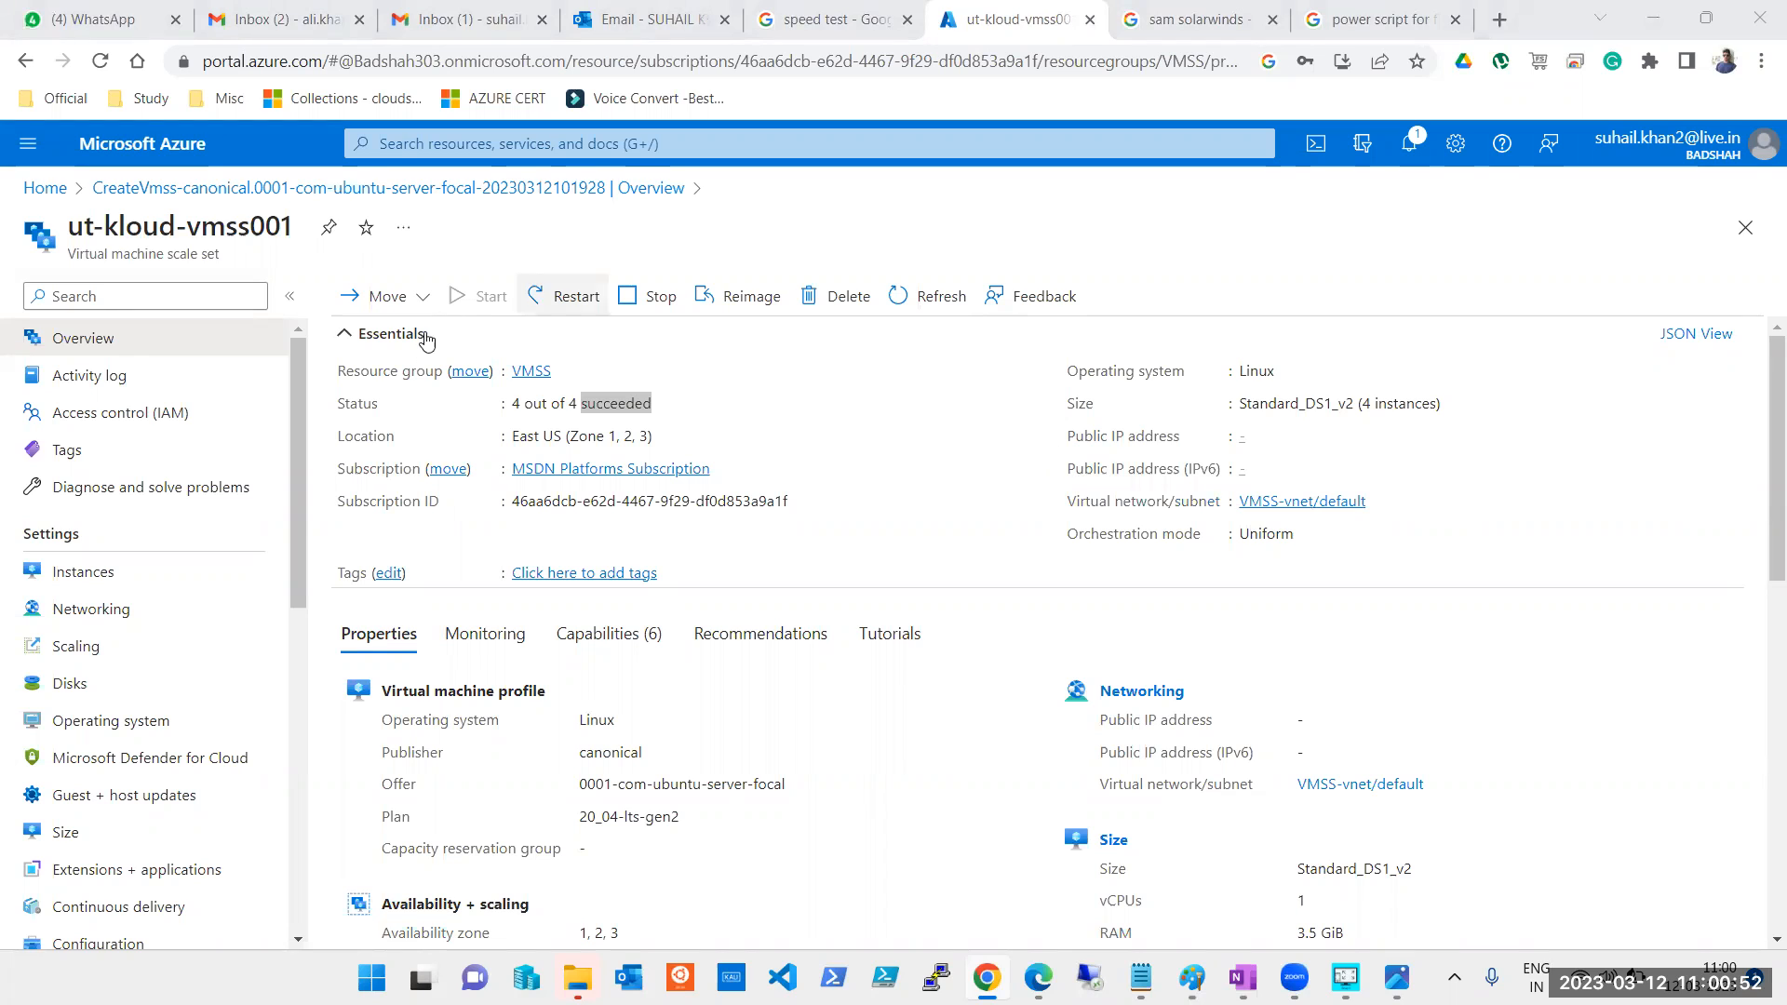
double_click(112, 226)
triple_click(113, 226)
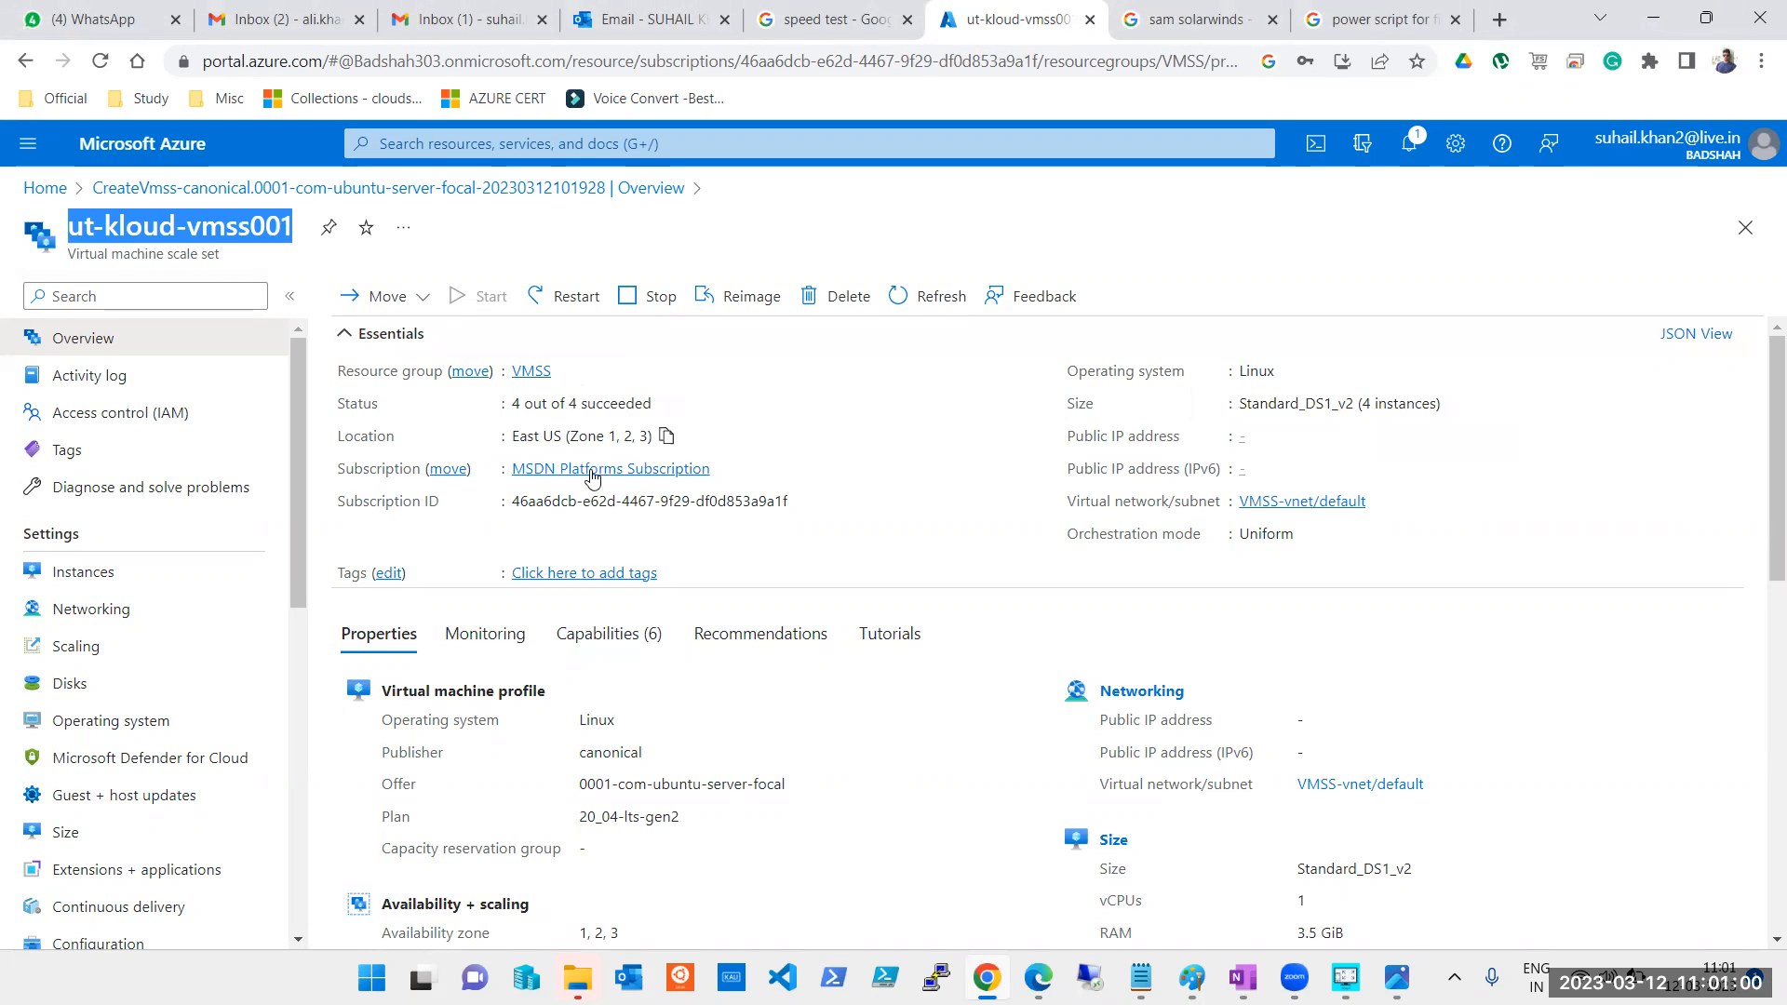
double_click(549, 436)
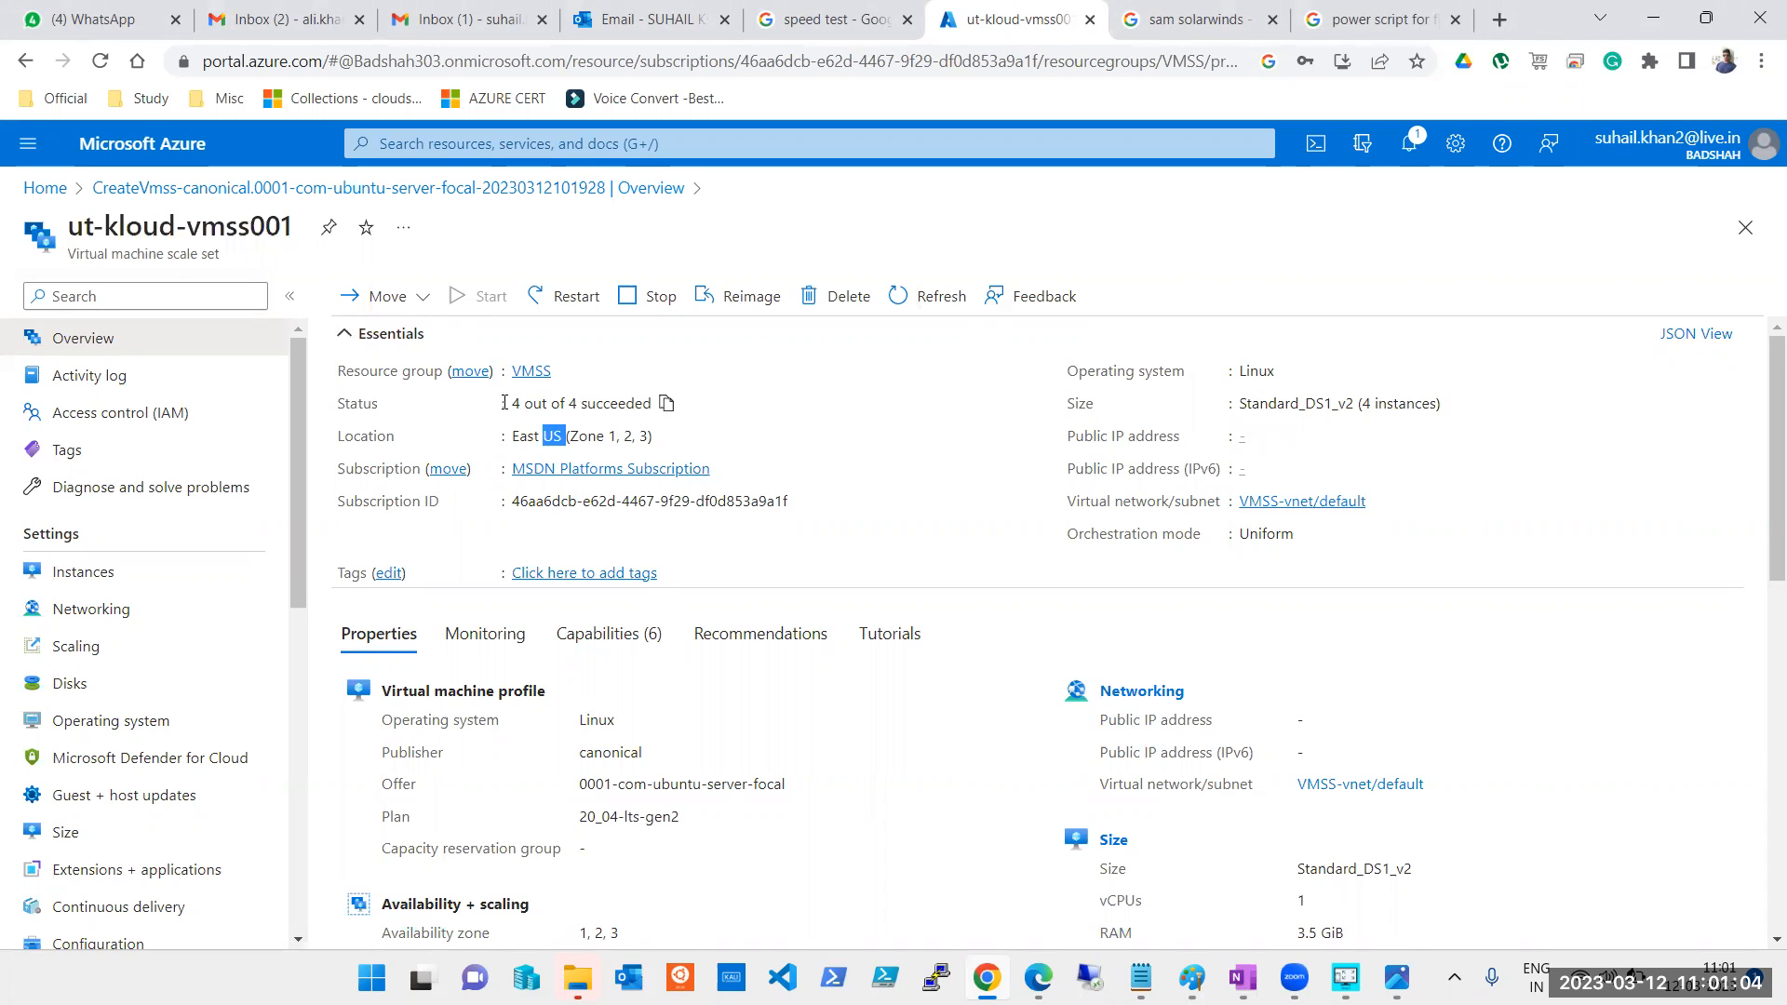
left_click(592, 435)
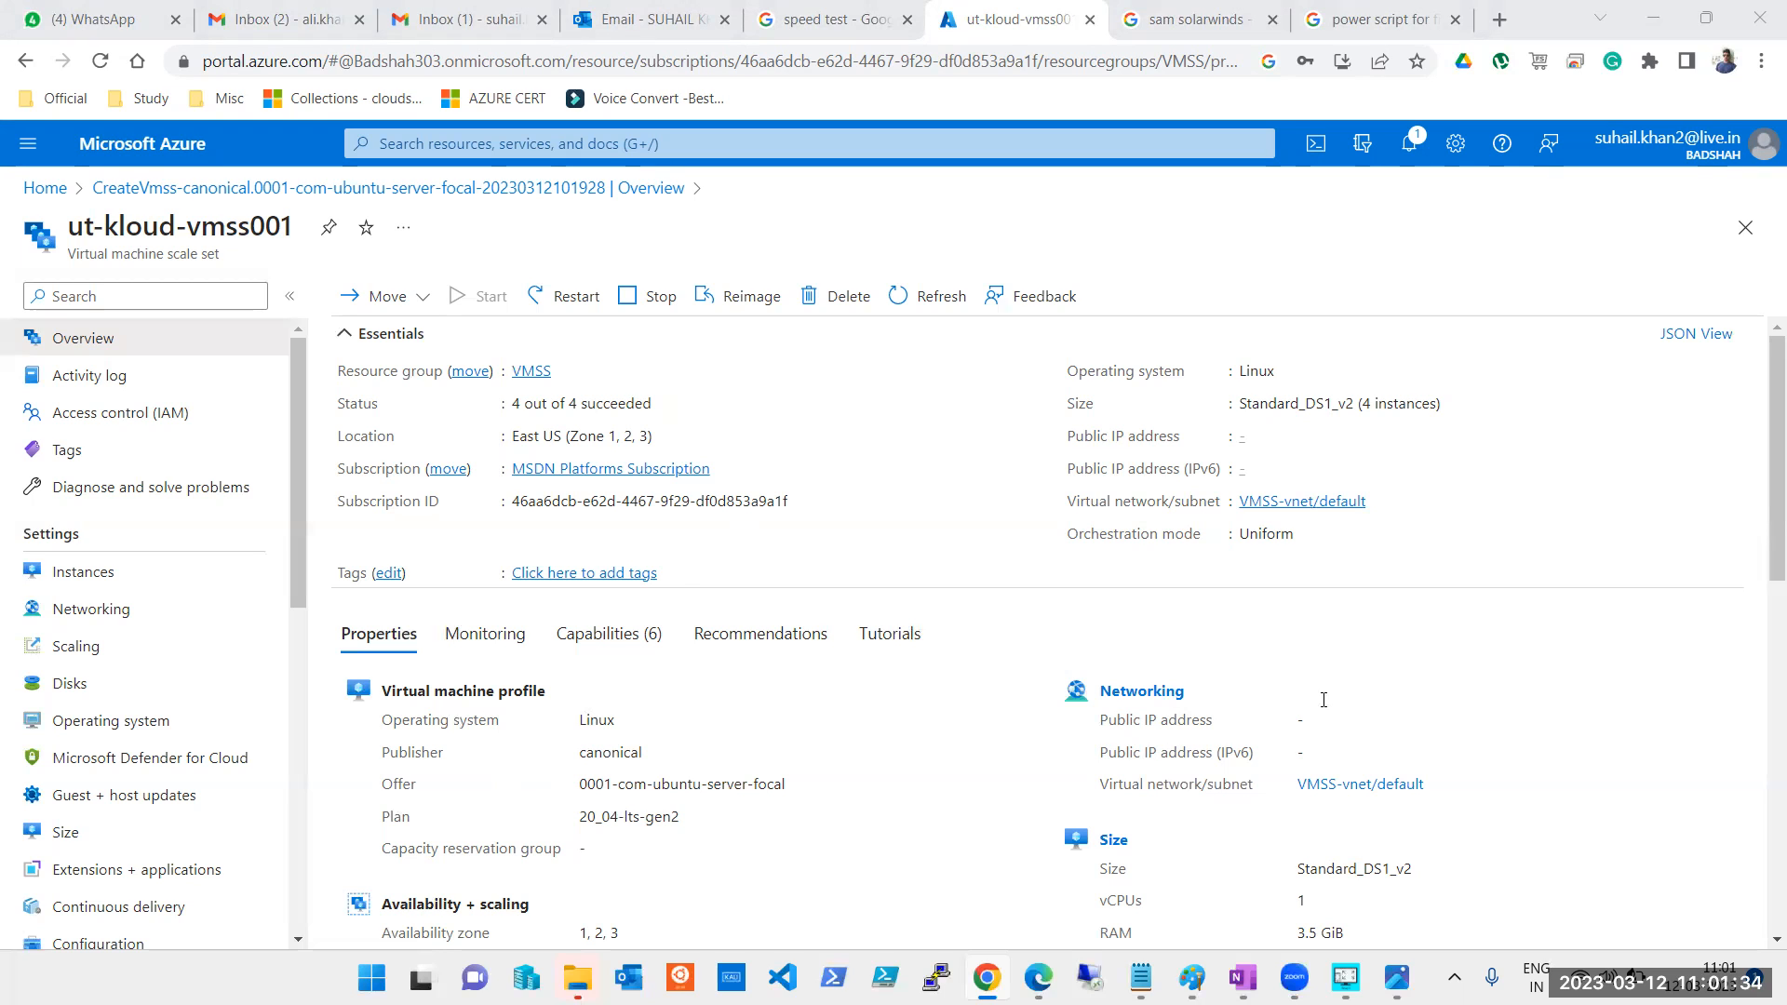
scroll(728, 537, "down", 2)
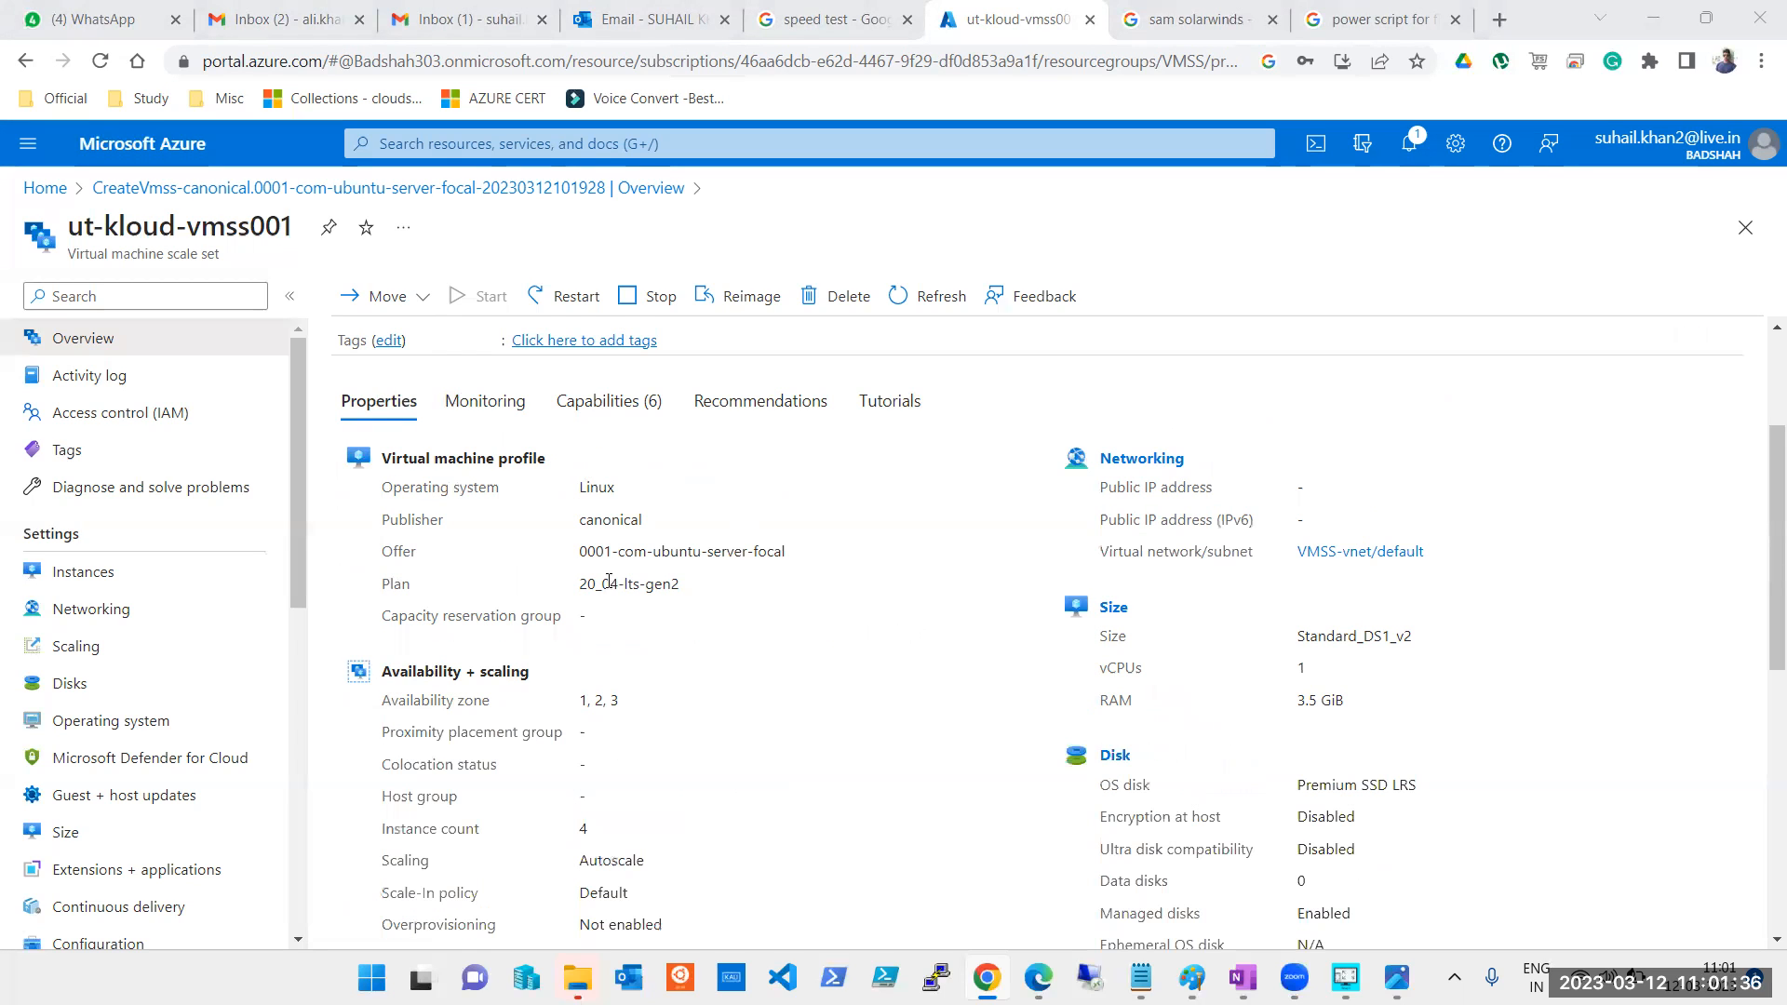
scroll(942, 539, "down", 3)
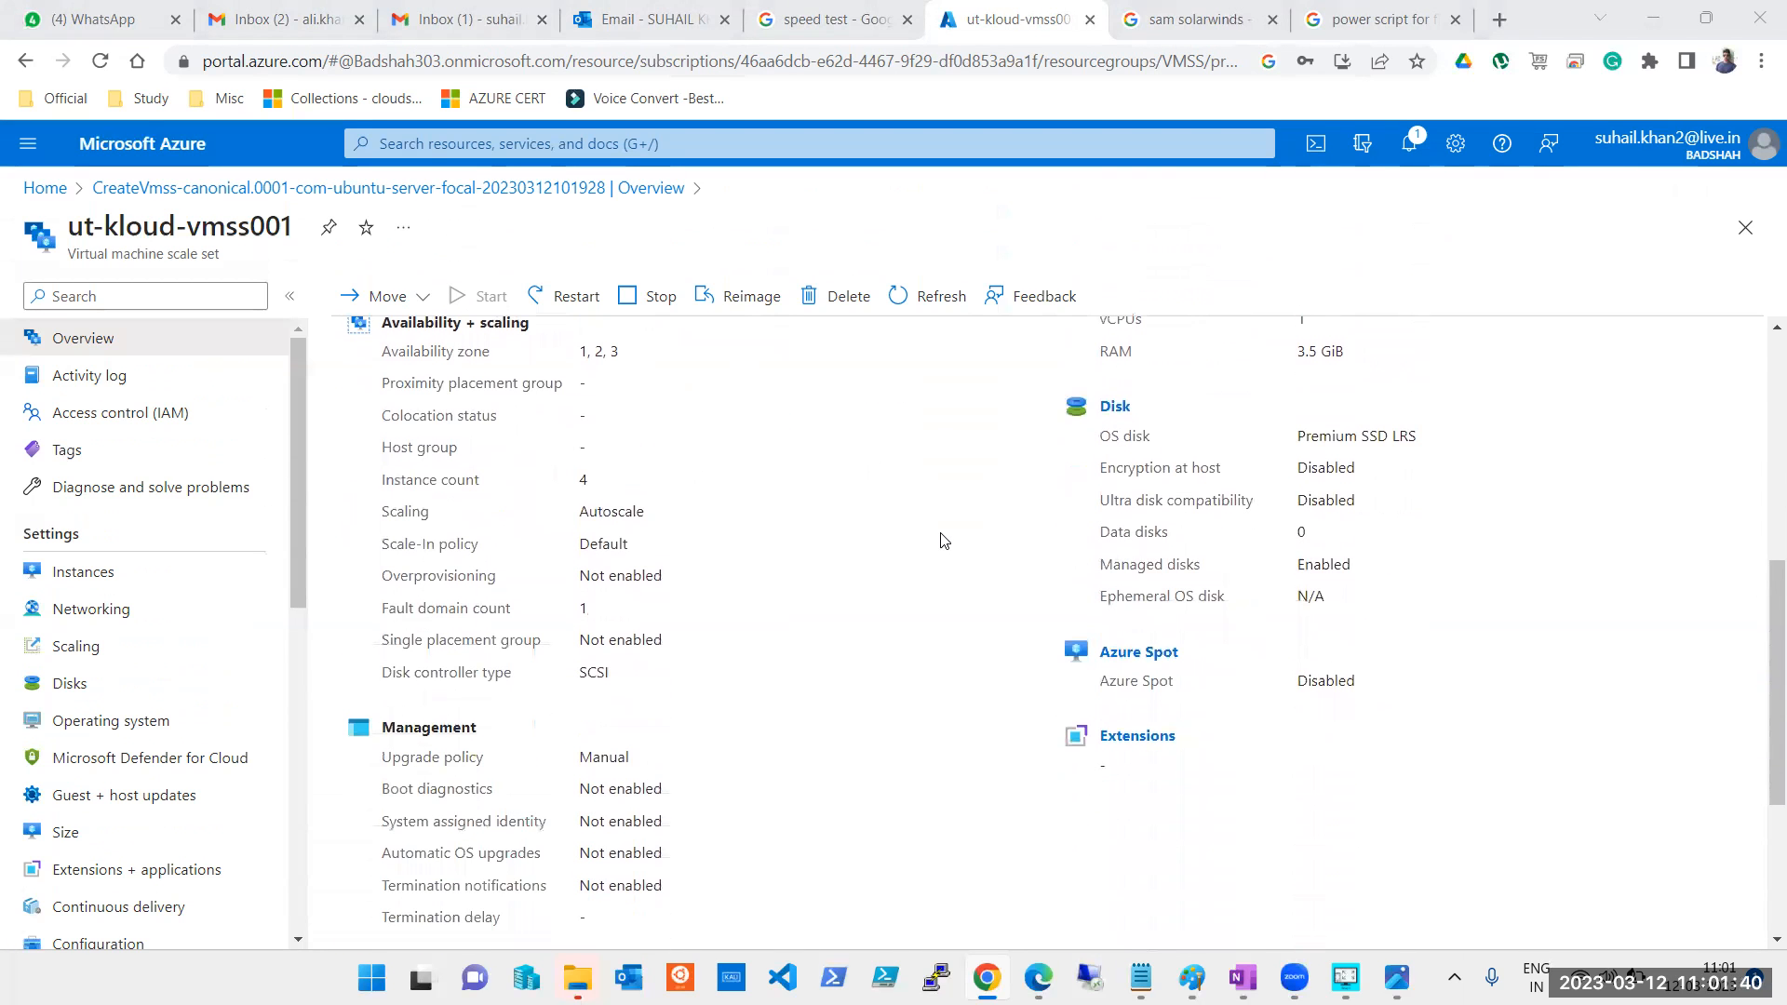
scroll(964, 528, "up", 8)
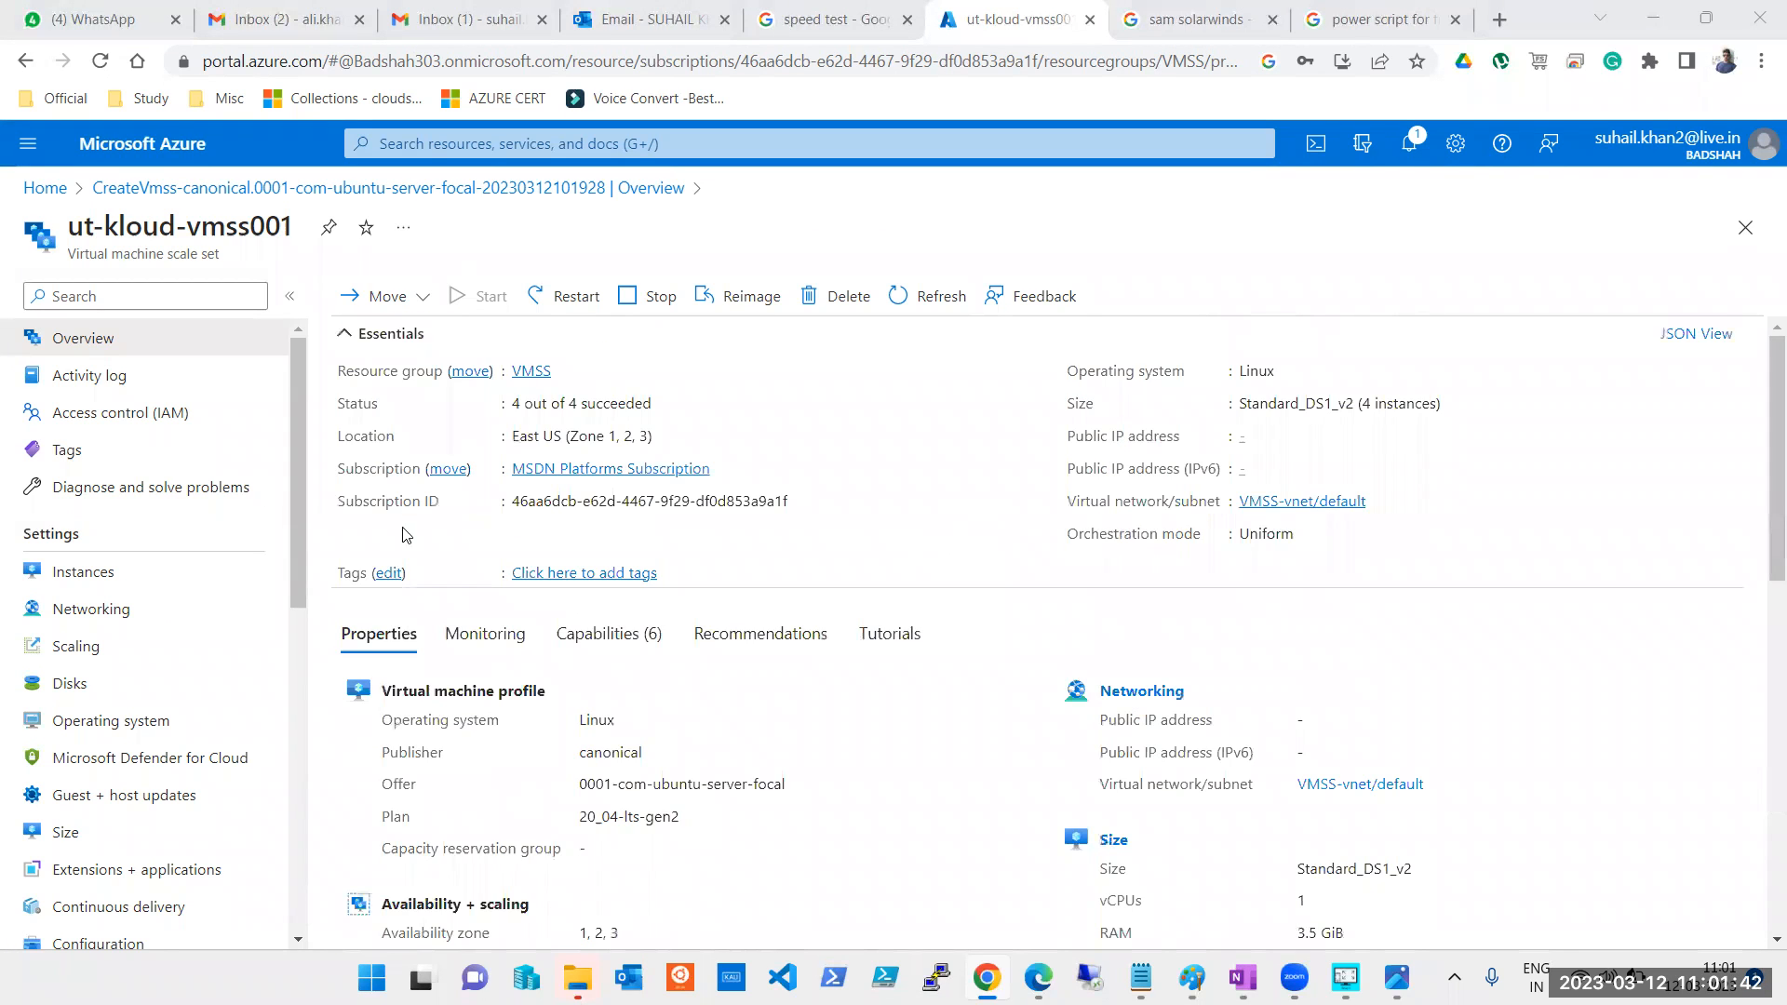
Look through the scale set's Activity log, Access control (IAM) and Tags pages, and examine the common problems under Diagnose and solve problems
left_click(88, 376)
left_click(114, 414)
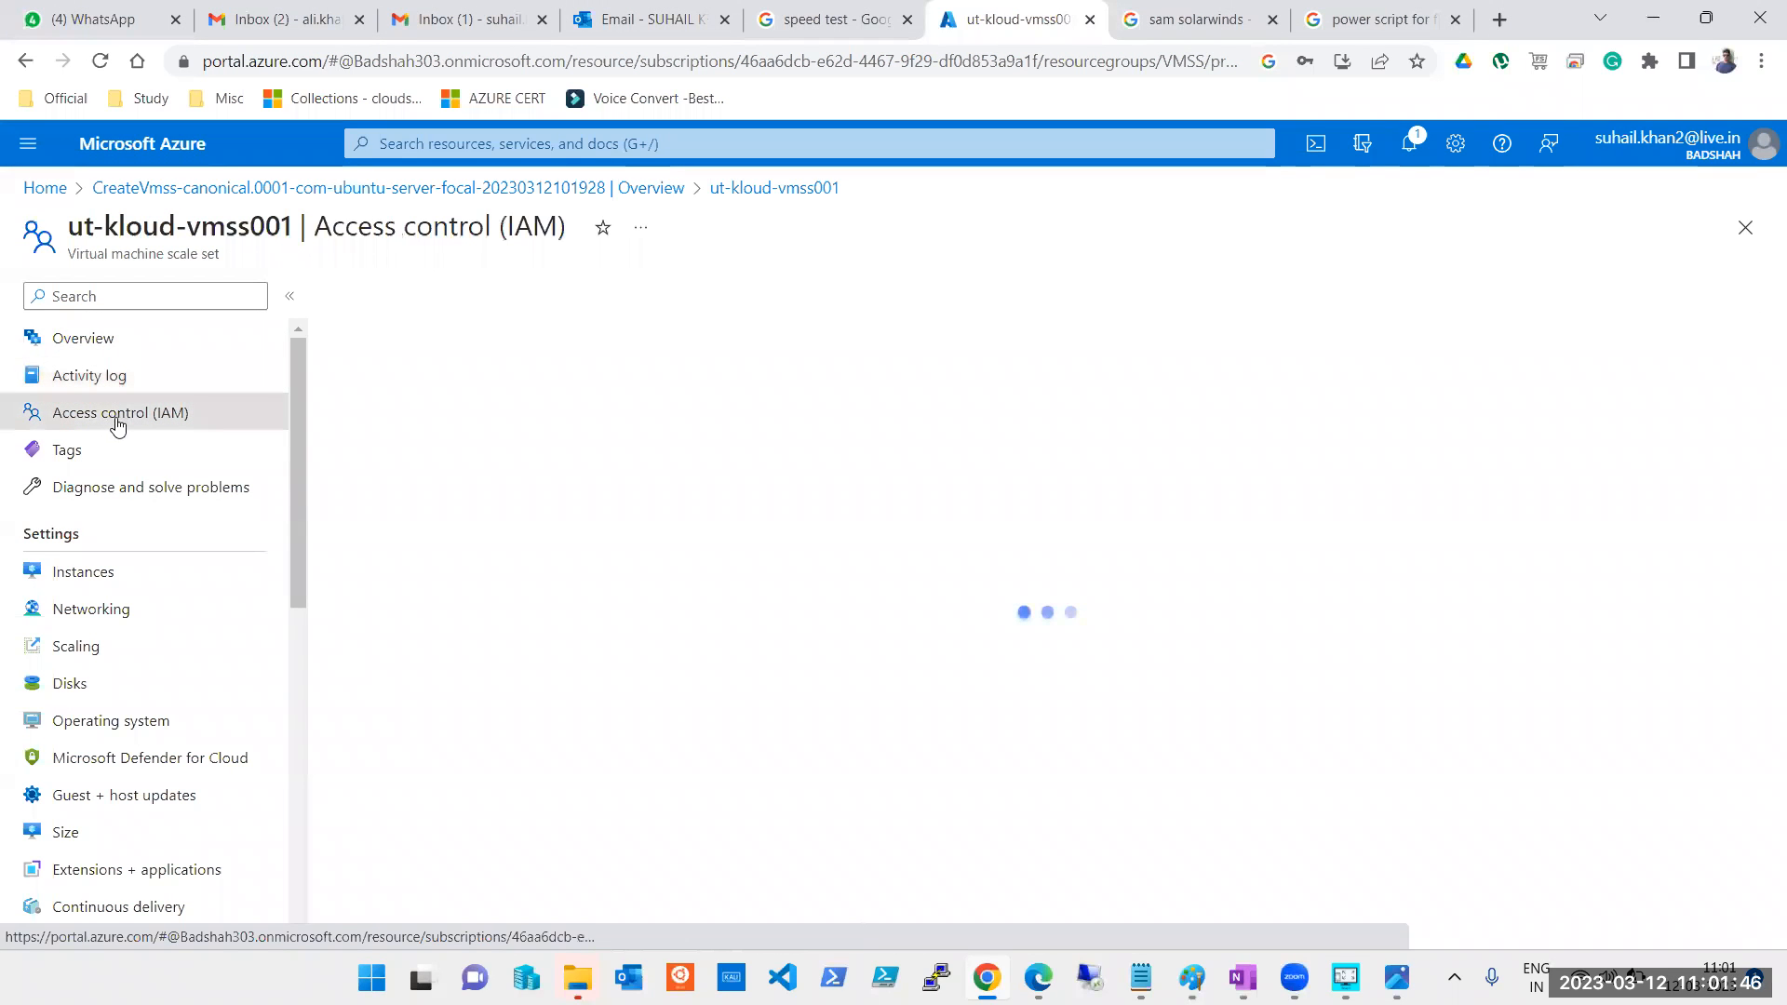
left_click(61, 453)
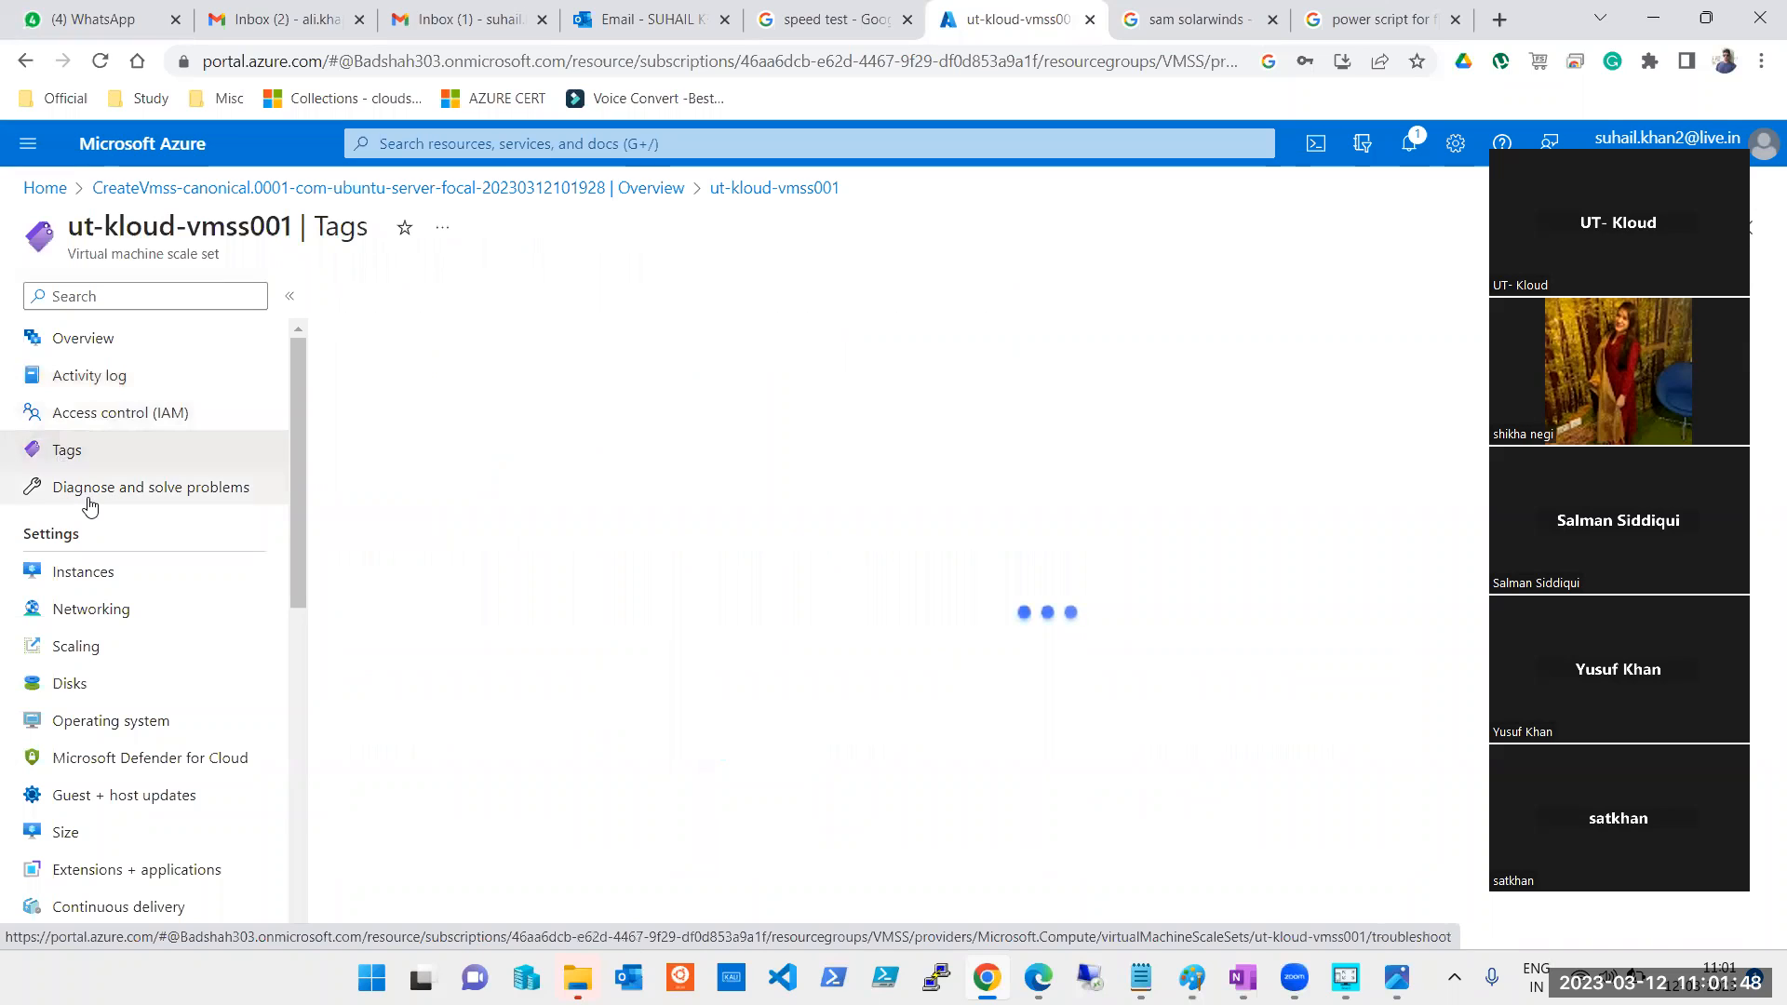
left_click(131, 486)
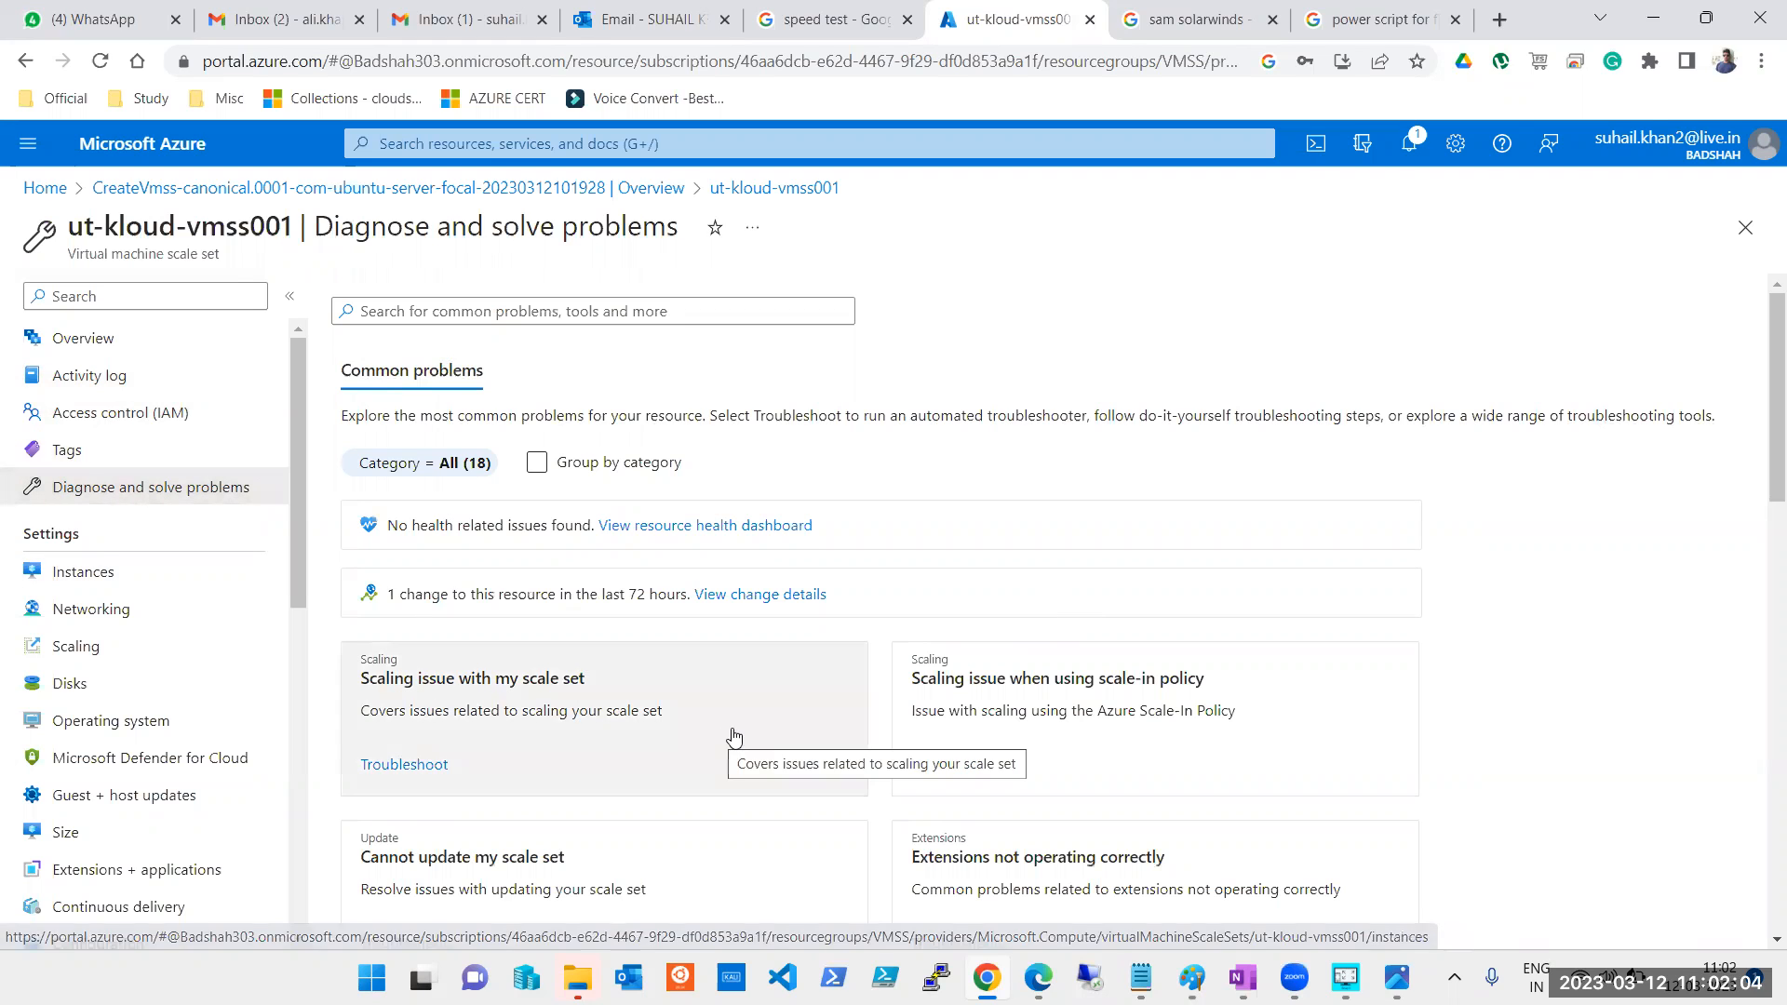
scroll(730, 730, "down", 3)
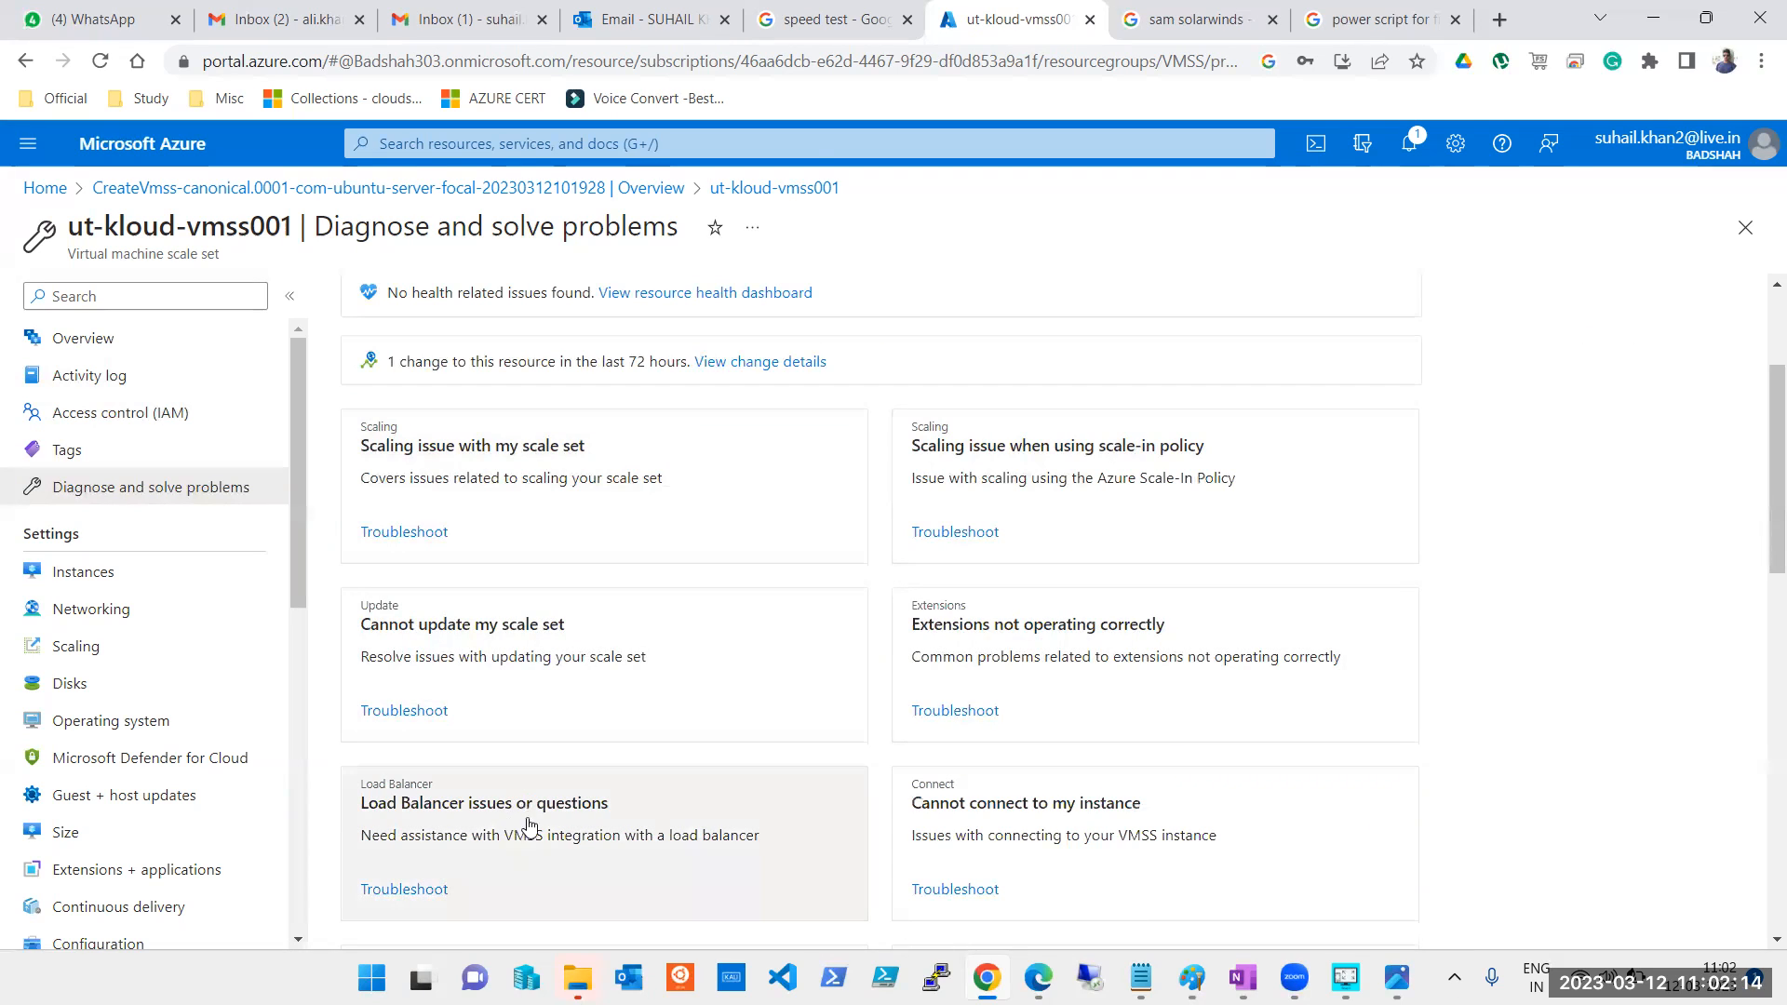
scroll(558, 817, "down", 1)
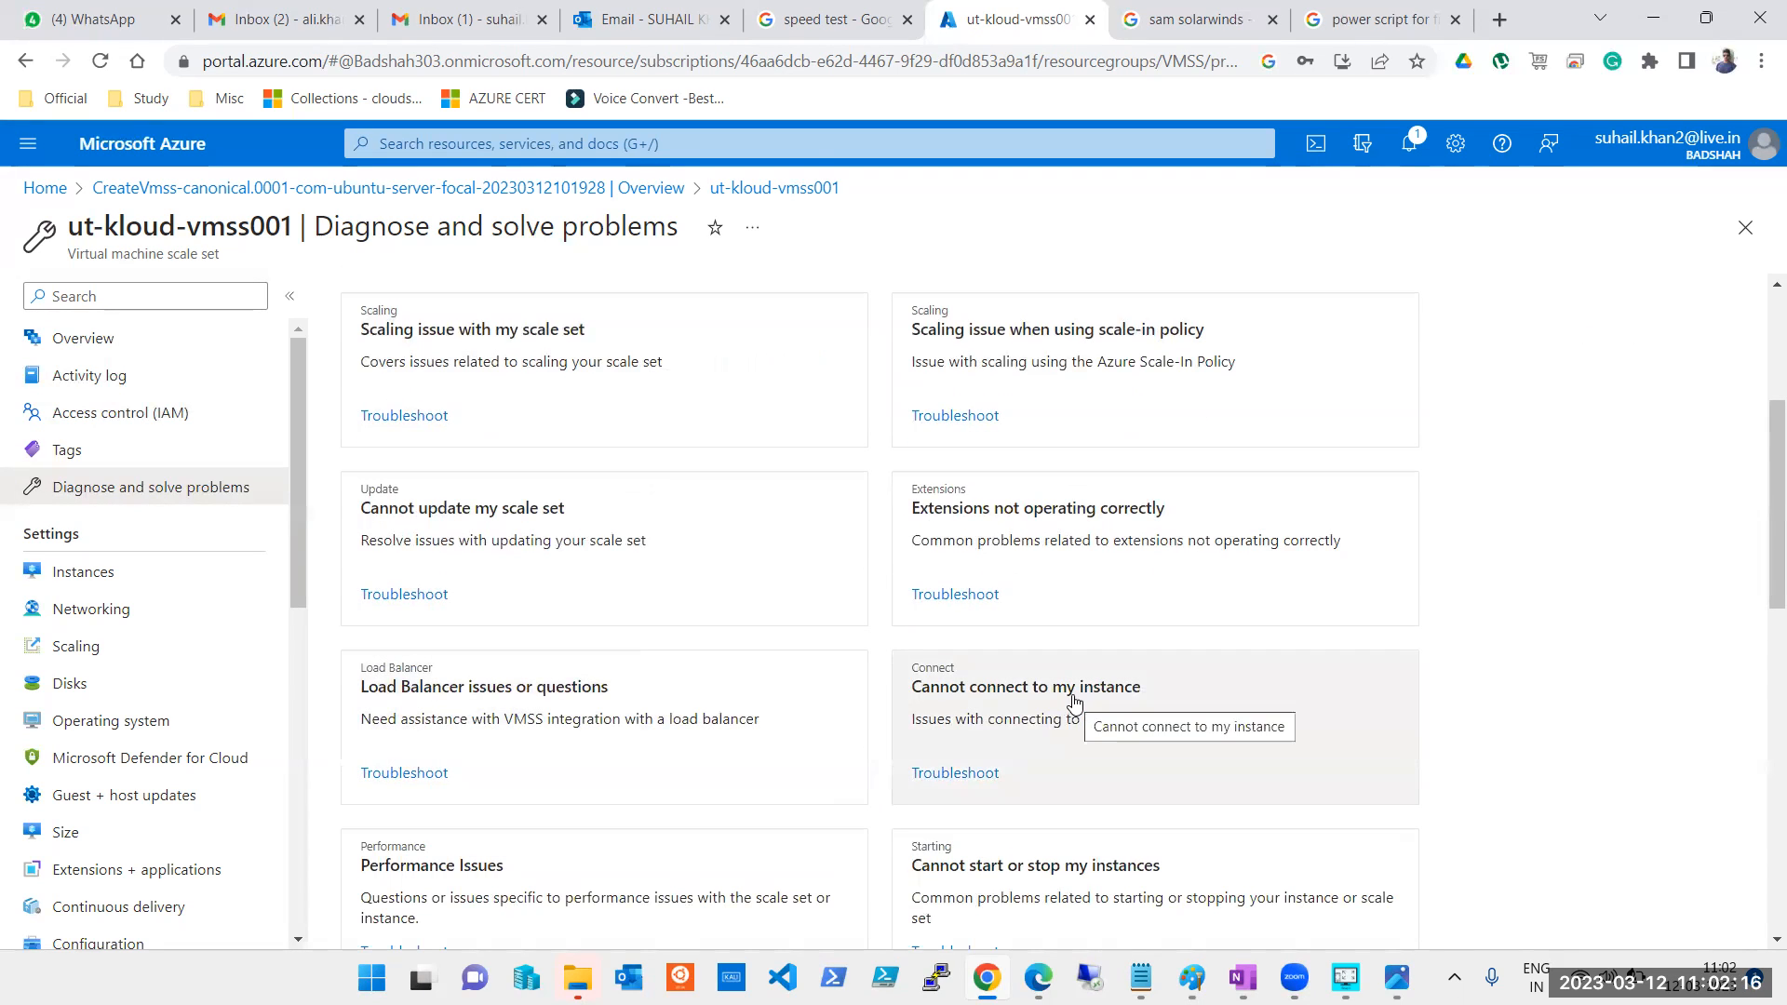
scroll(462, 756, "down", 1)
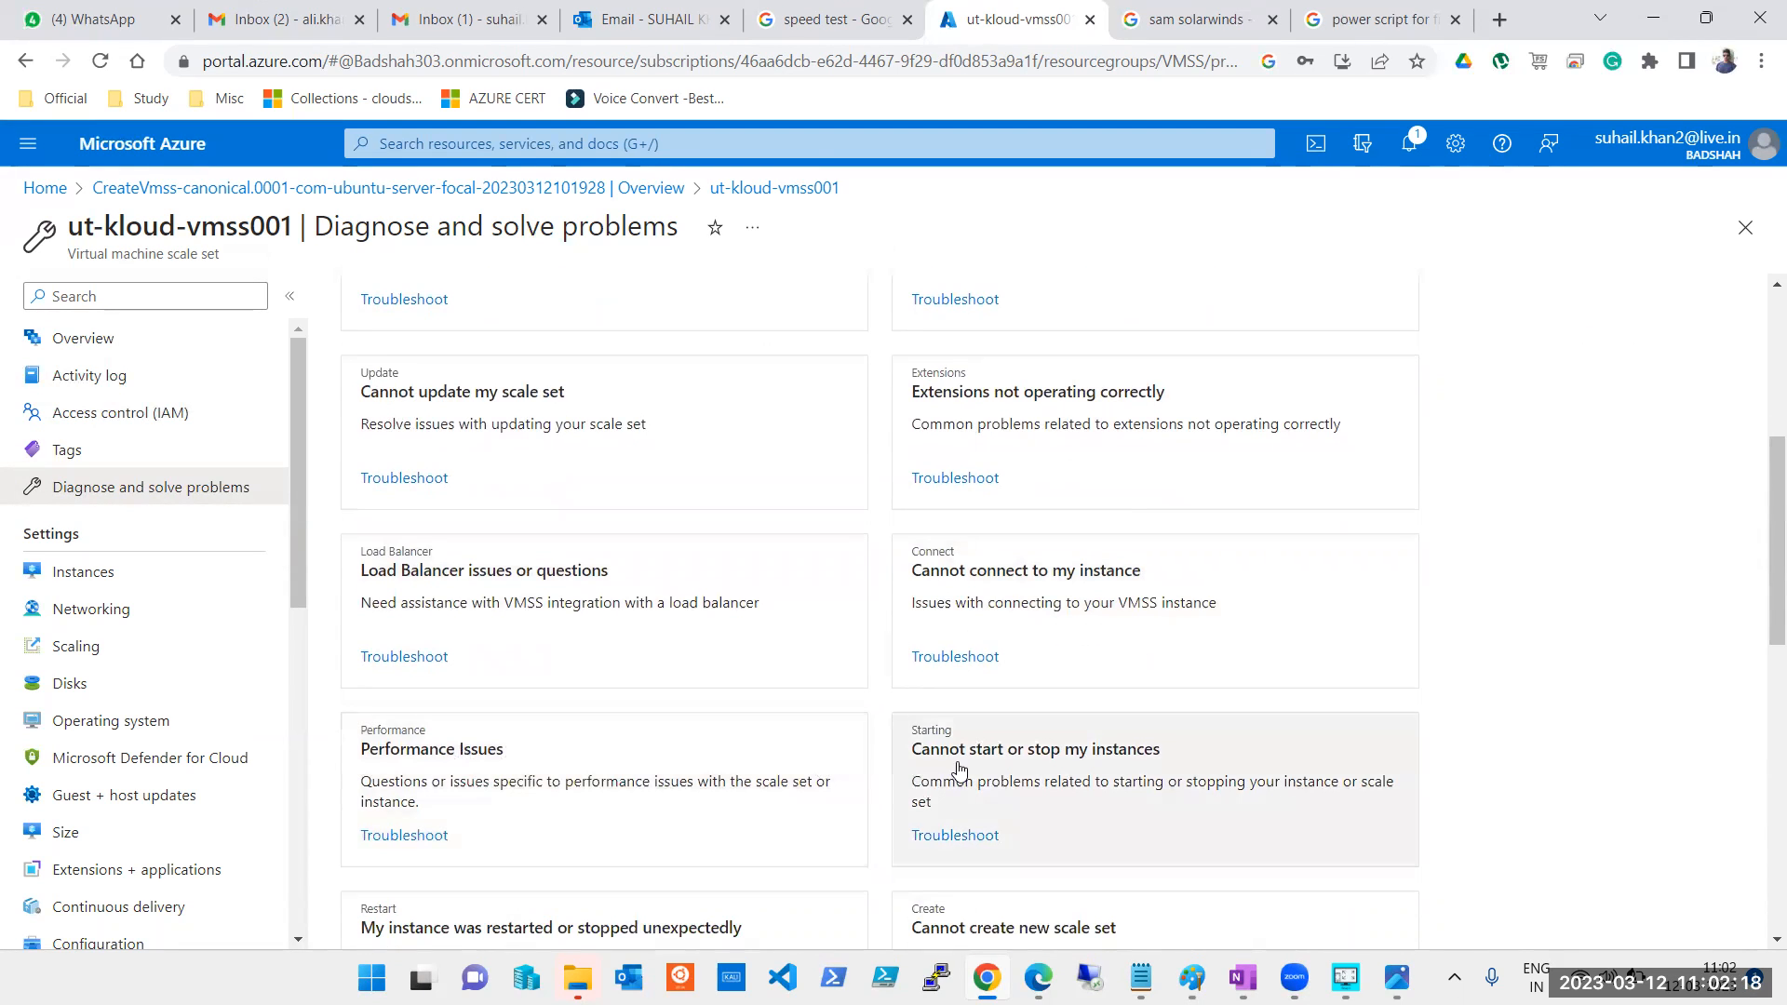
scroll(978, 763, "down", 1)
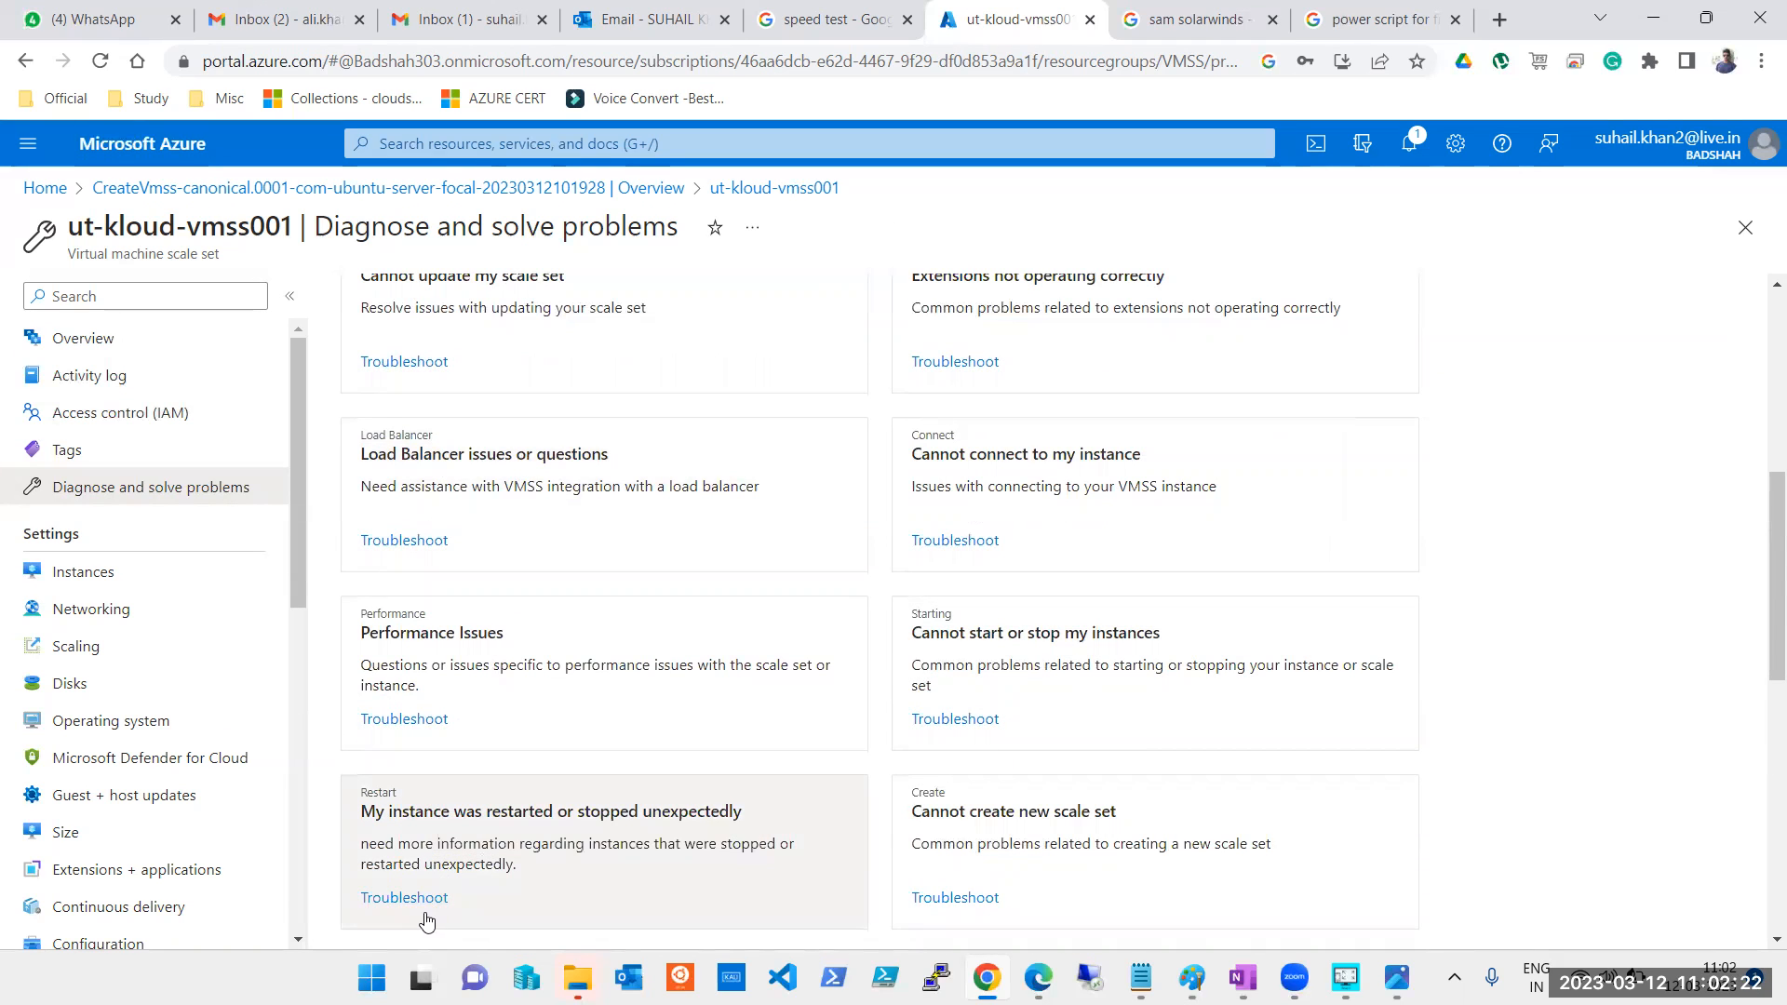
Review the remaining common problem categories under Diagnose and solve problems, and check the portal notifications
scroll(1028, 757, "up", 1)
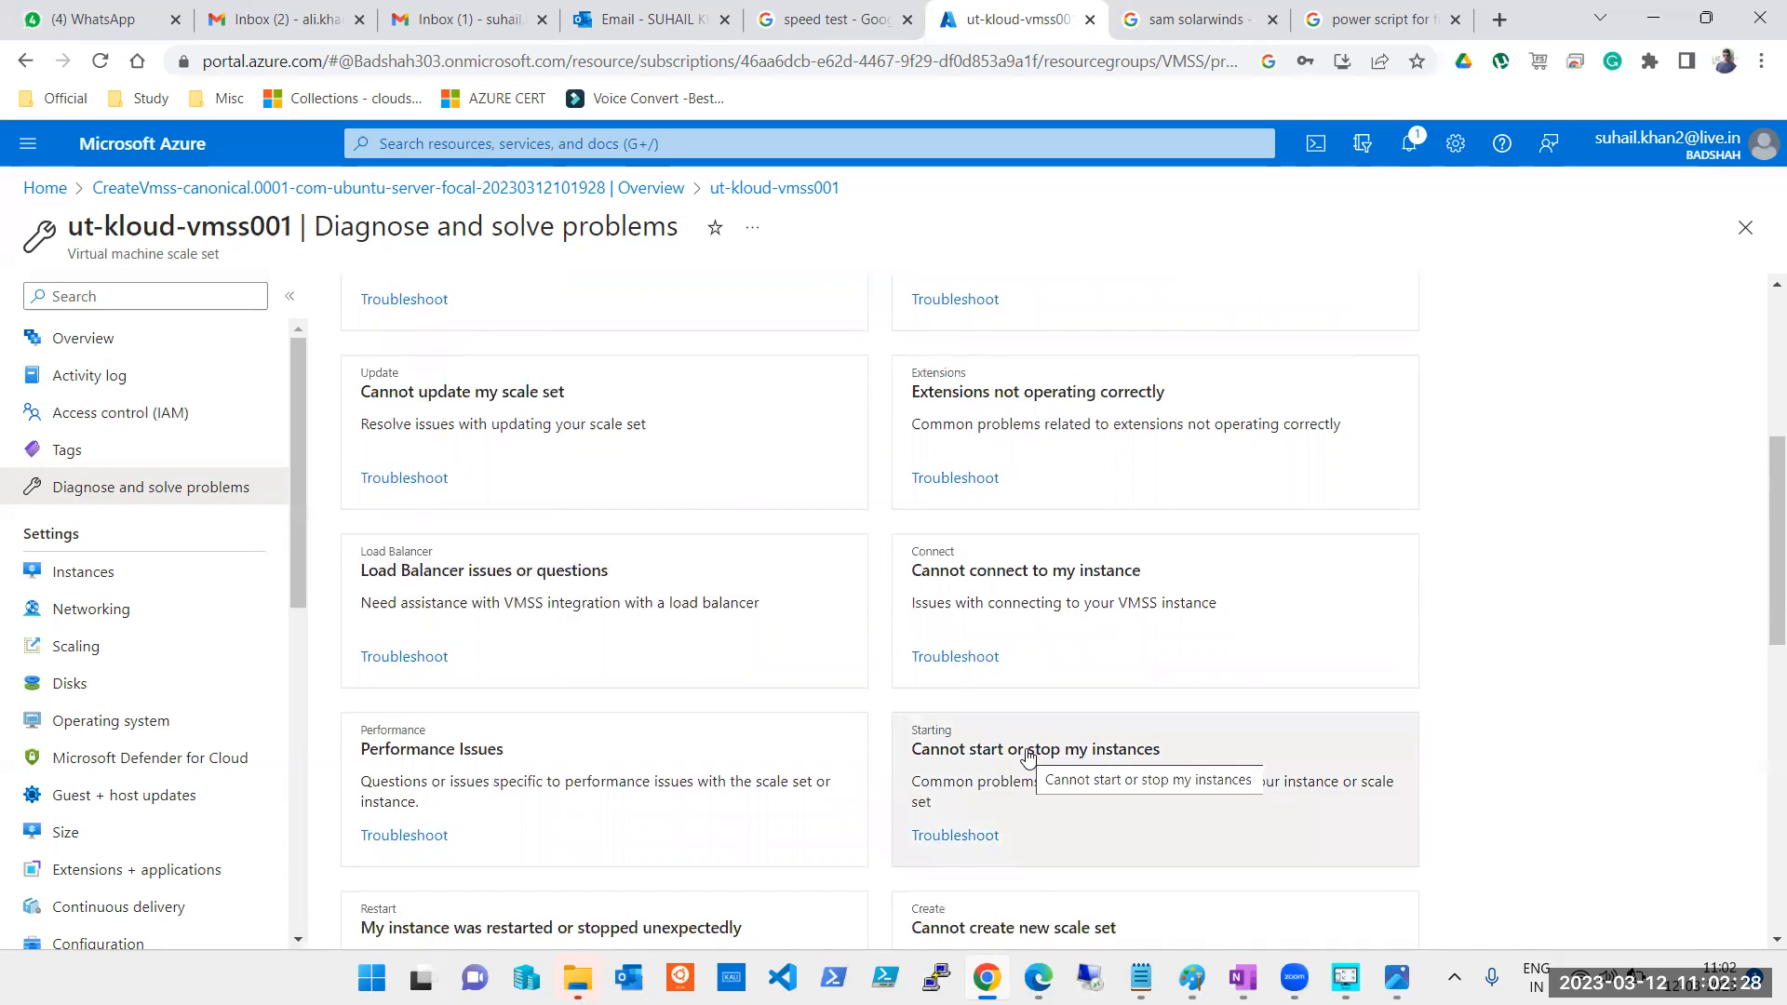
scroll(1027, 757, "up", 5)
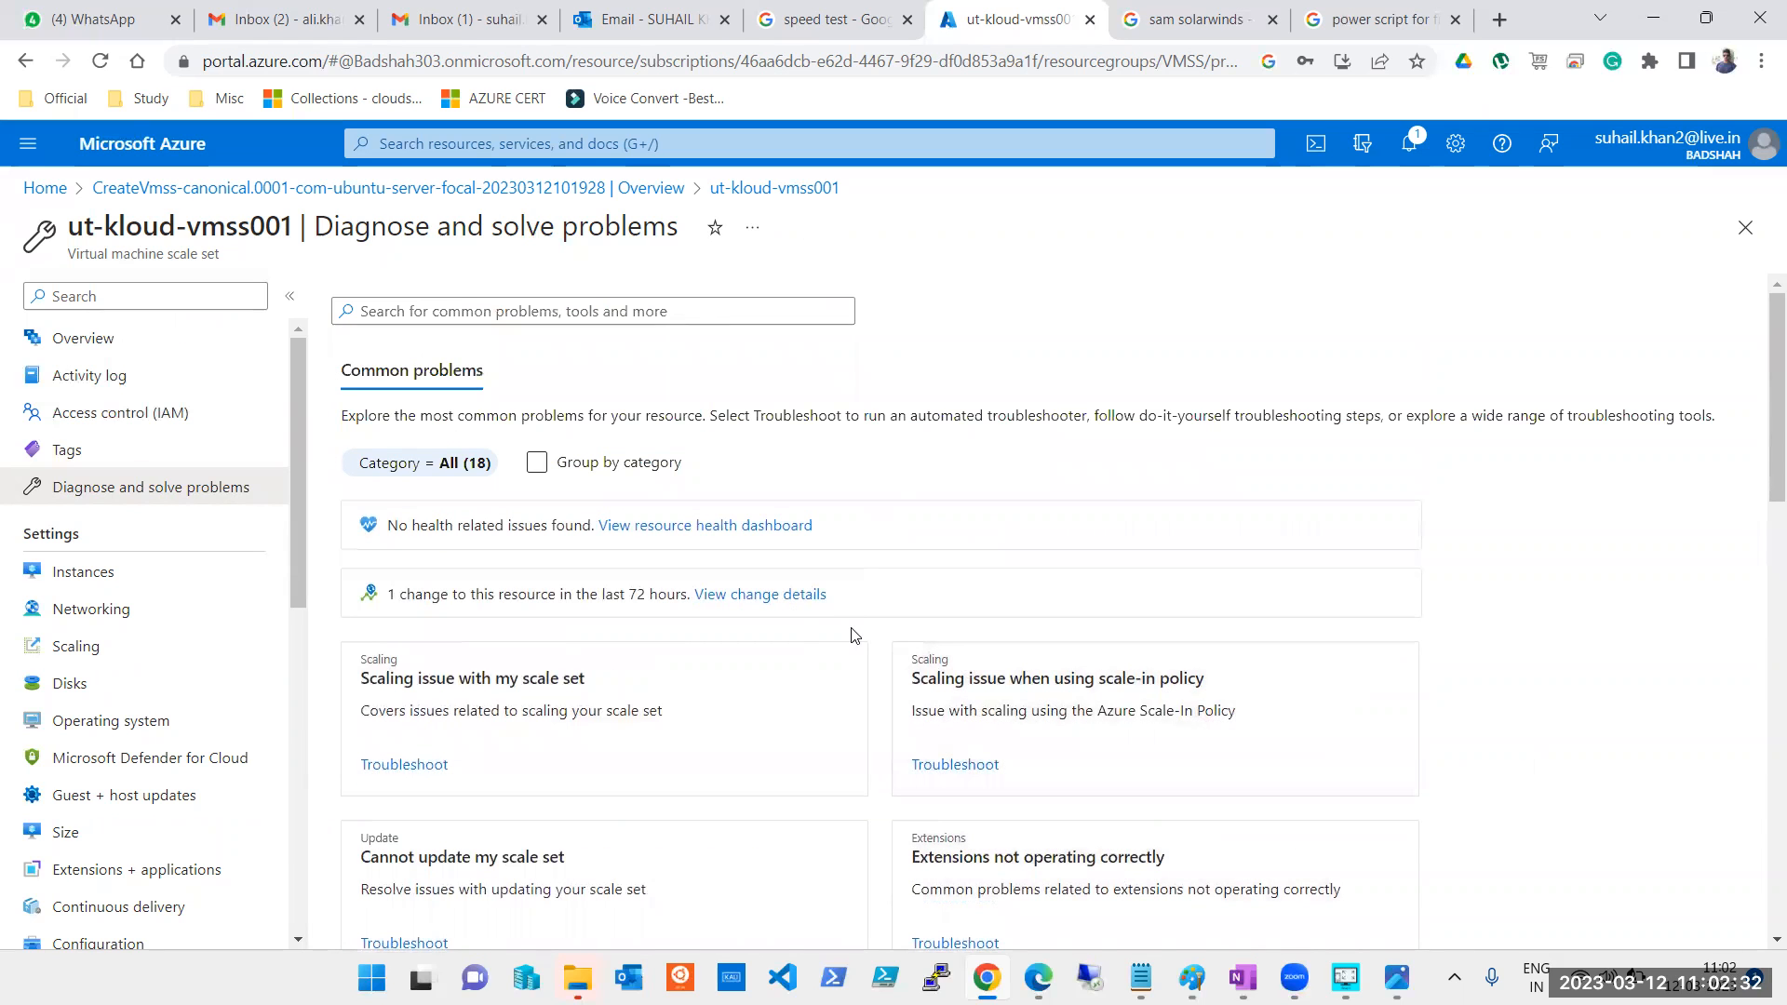
scroll(850, 635, "down", 12)
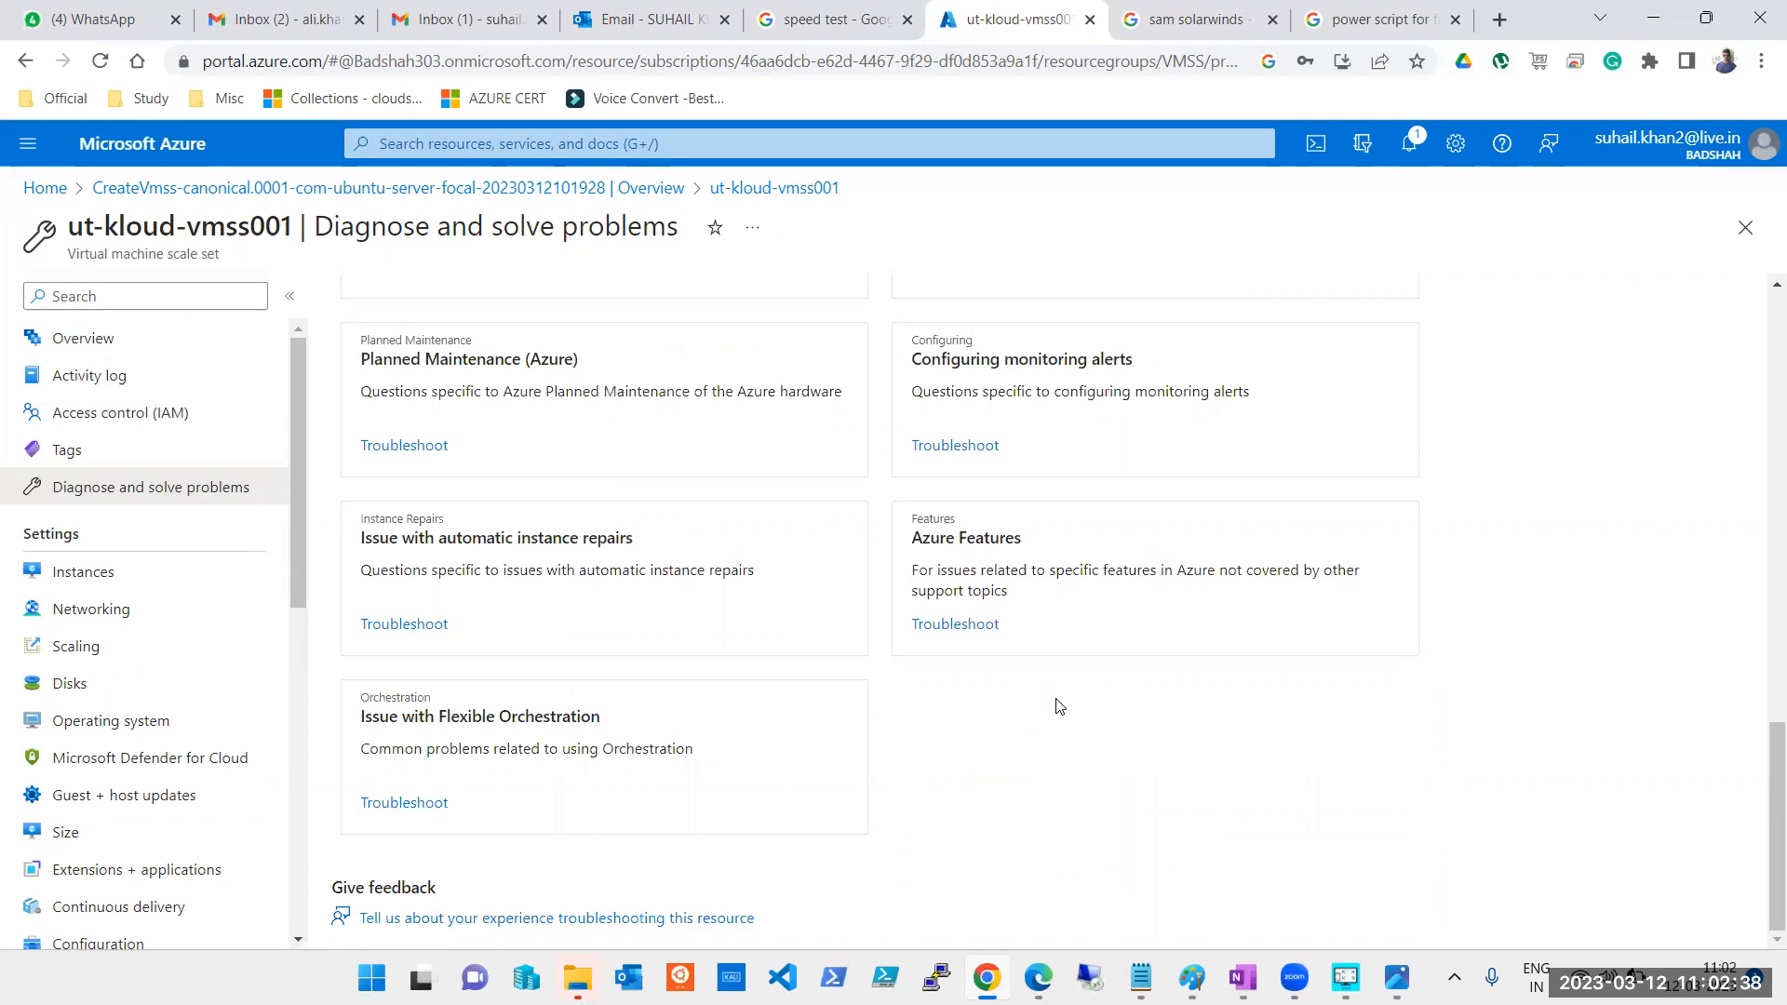
scroll(1059, 706, "up", 4)
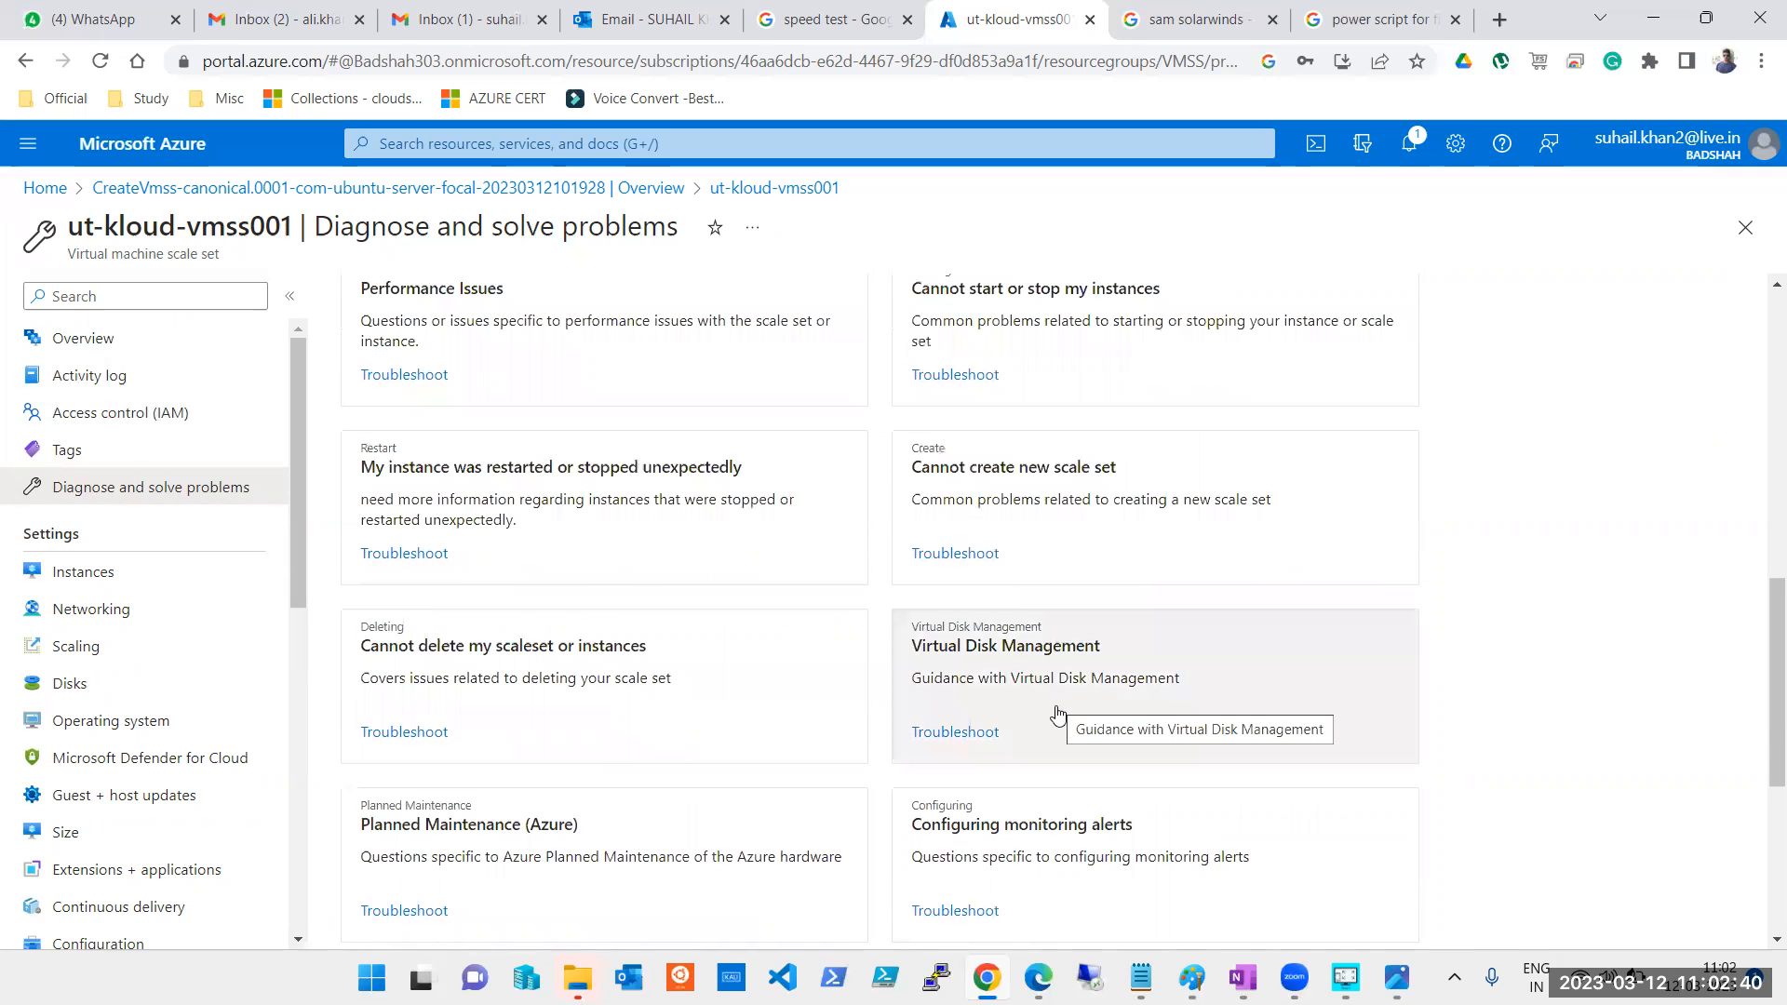
scroll(919, 655, "up", 4)
scroll(918, 655, "up", 5)
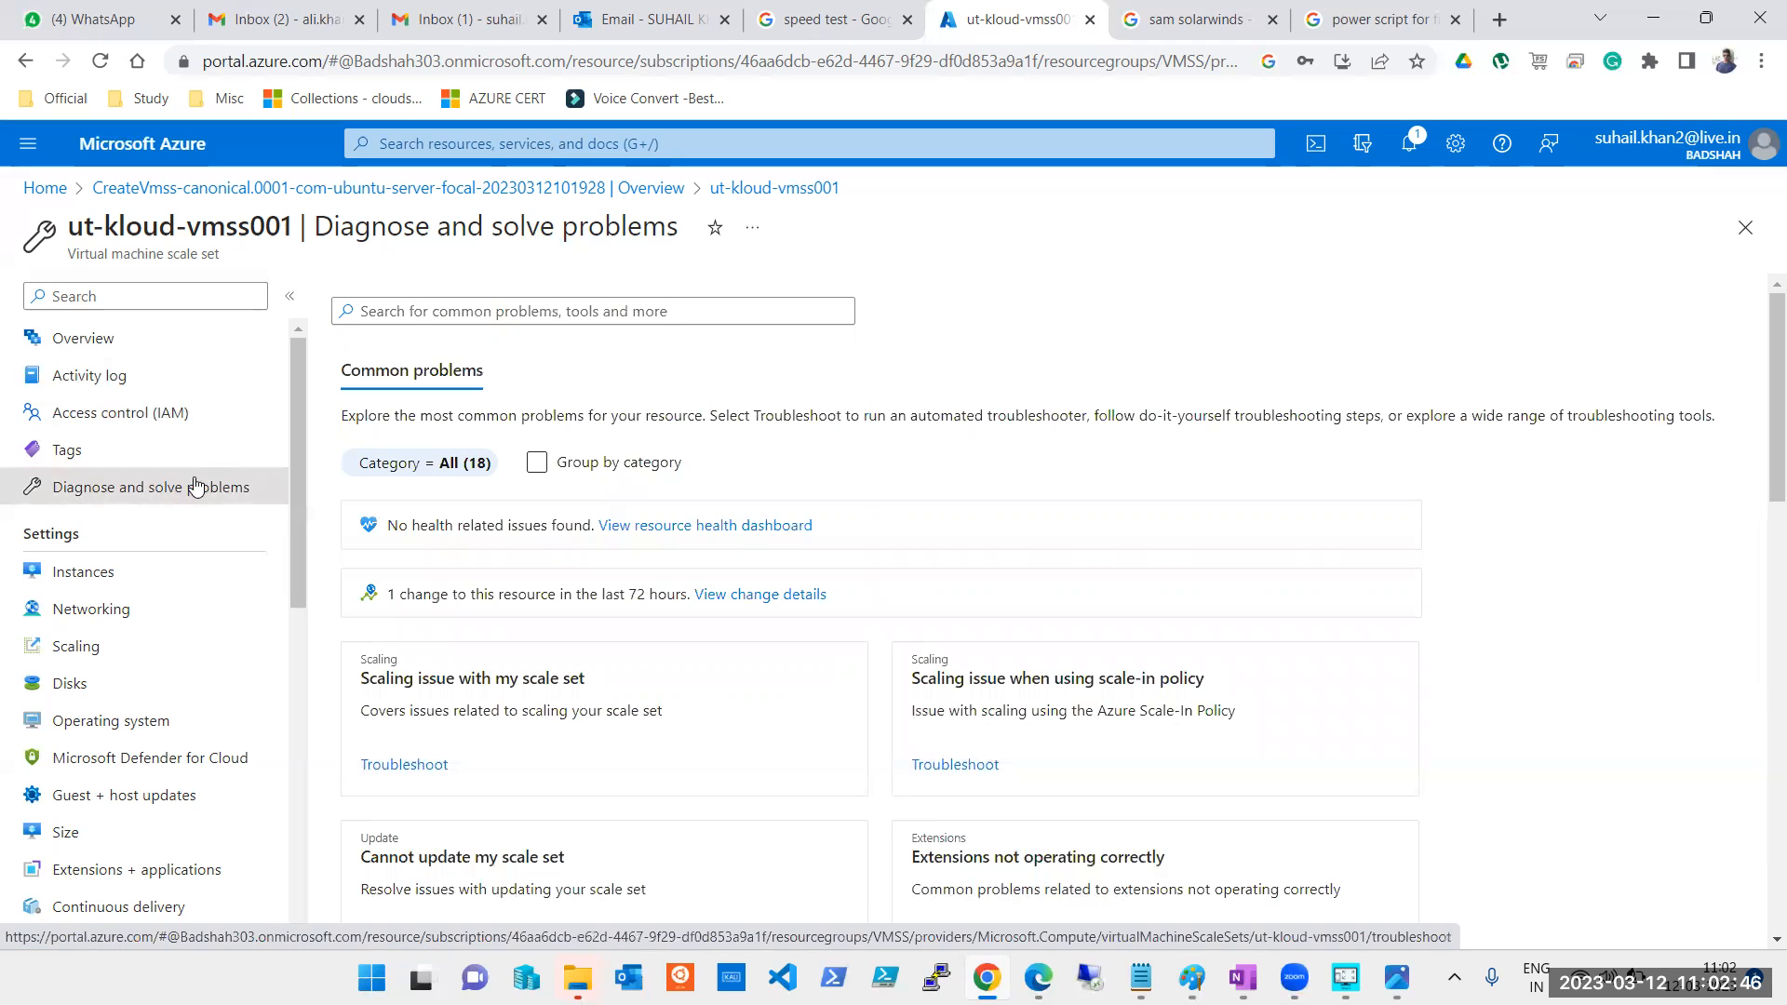
left_click(1409, 145)
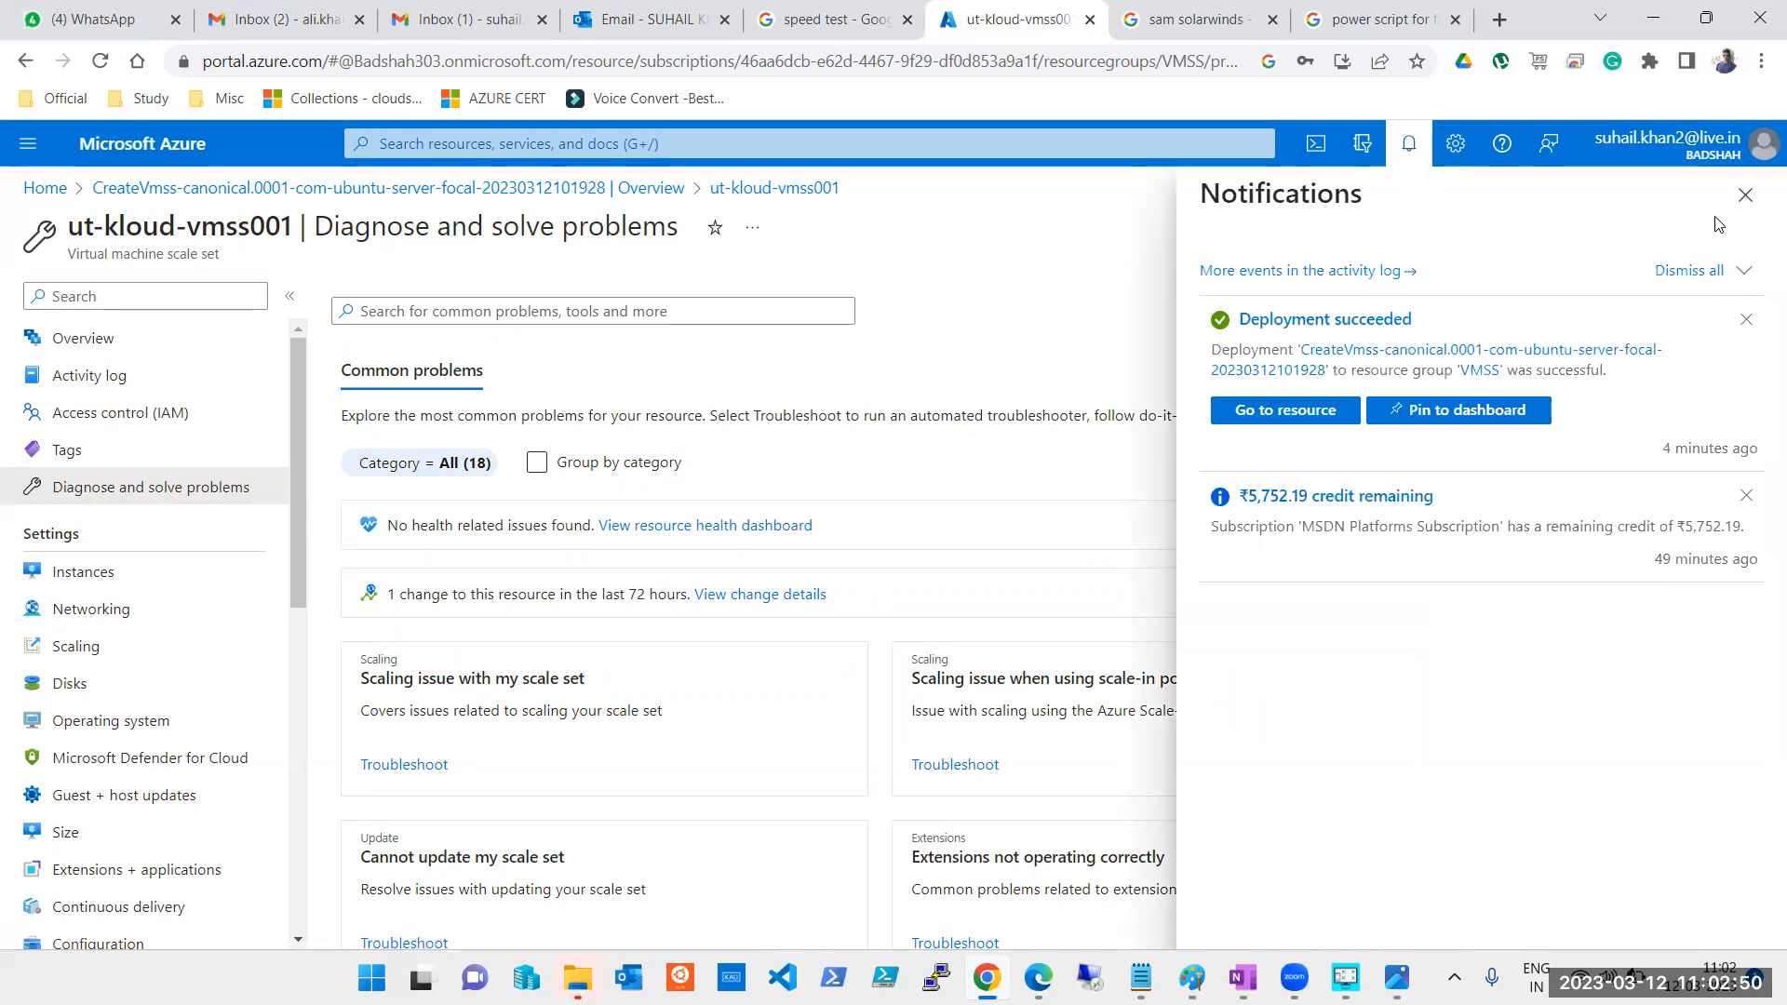
left_click(606, 232)
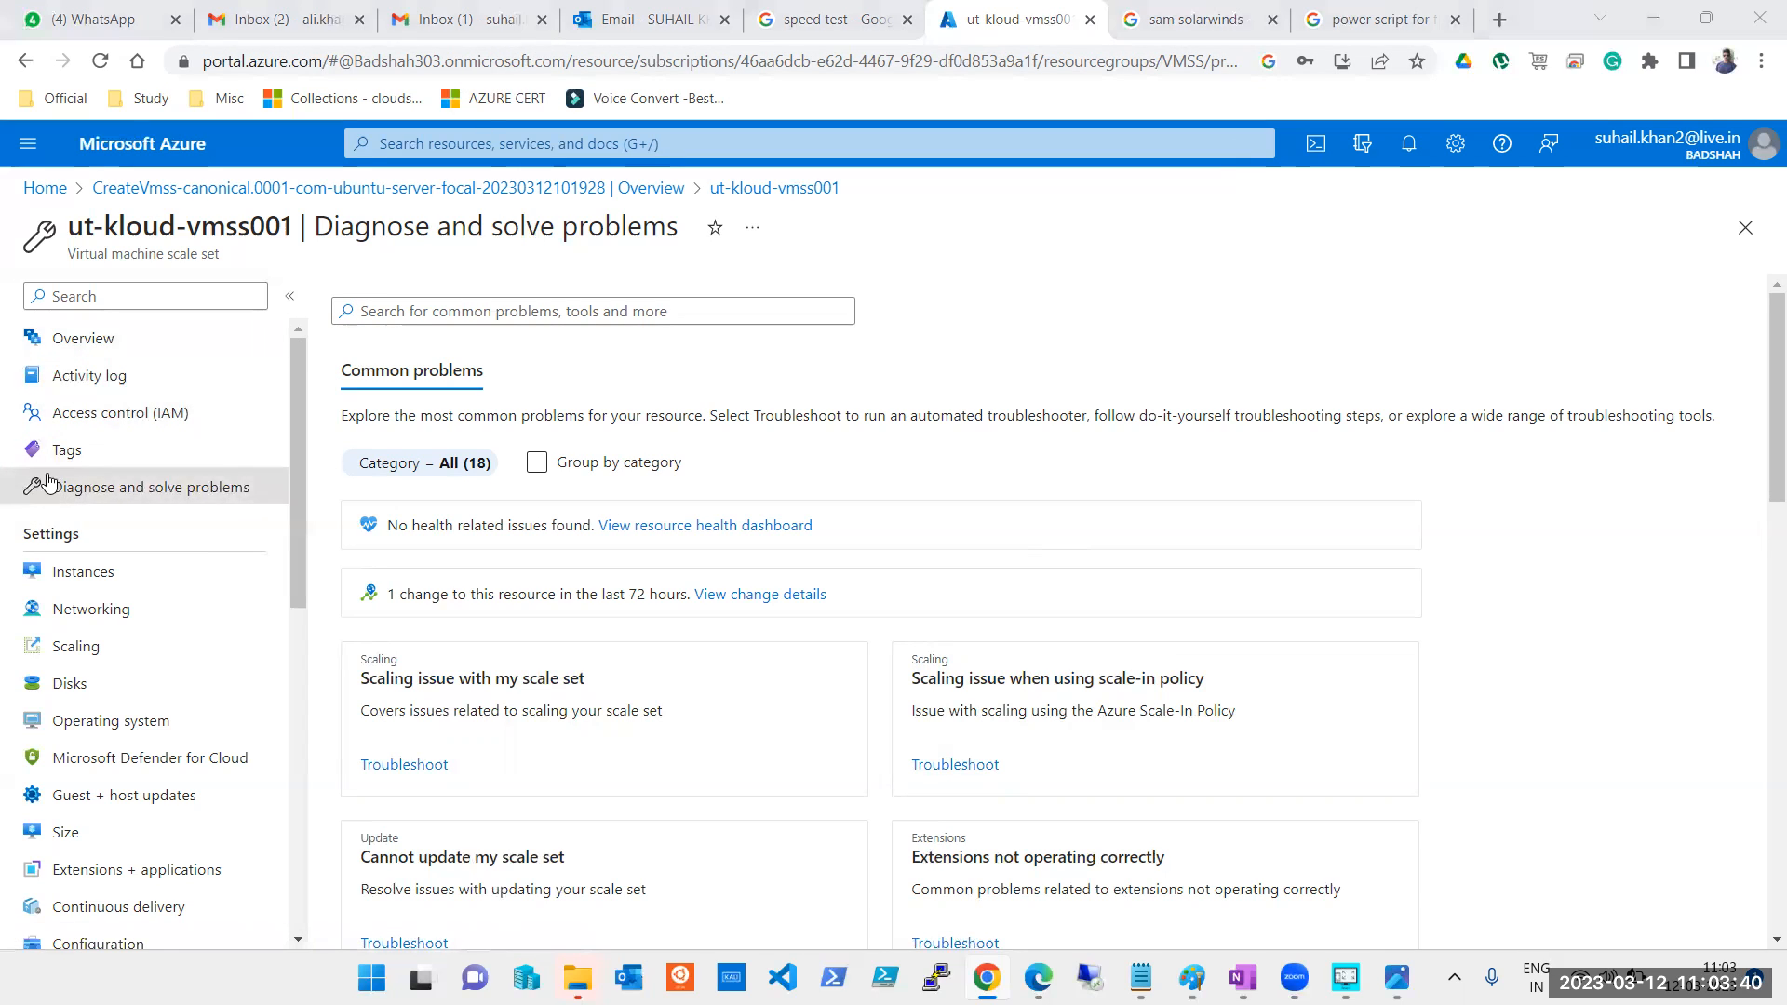
Examine the status and provisioning state of the scale set's instances, refreshing the list and comparing it with the Overview page
left_click(76, 579)
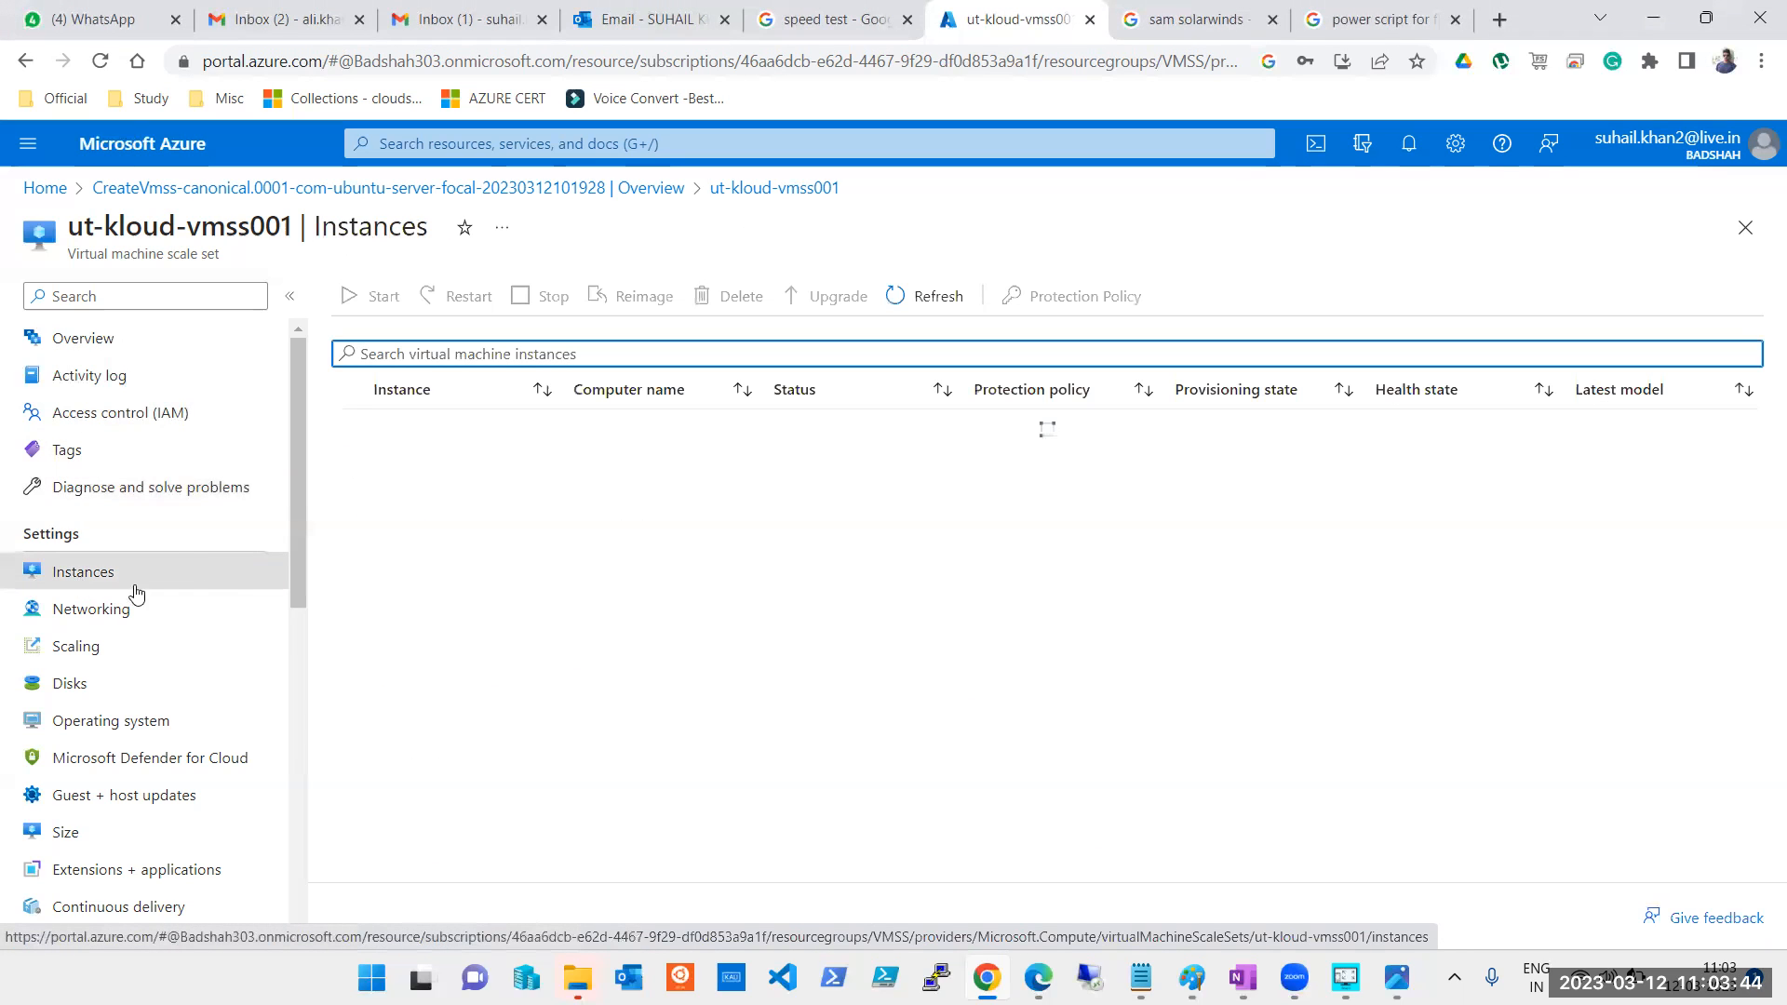
left_click(140, 486)
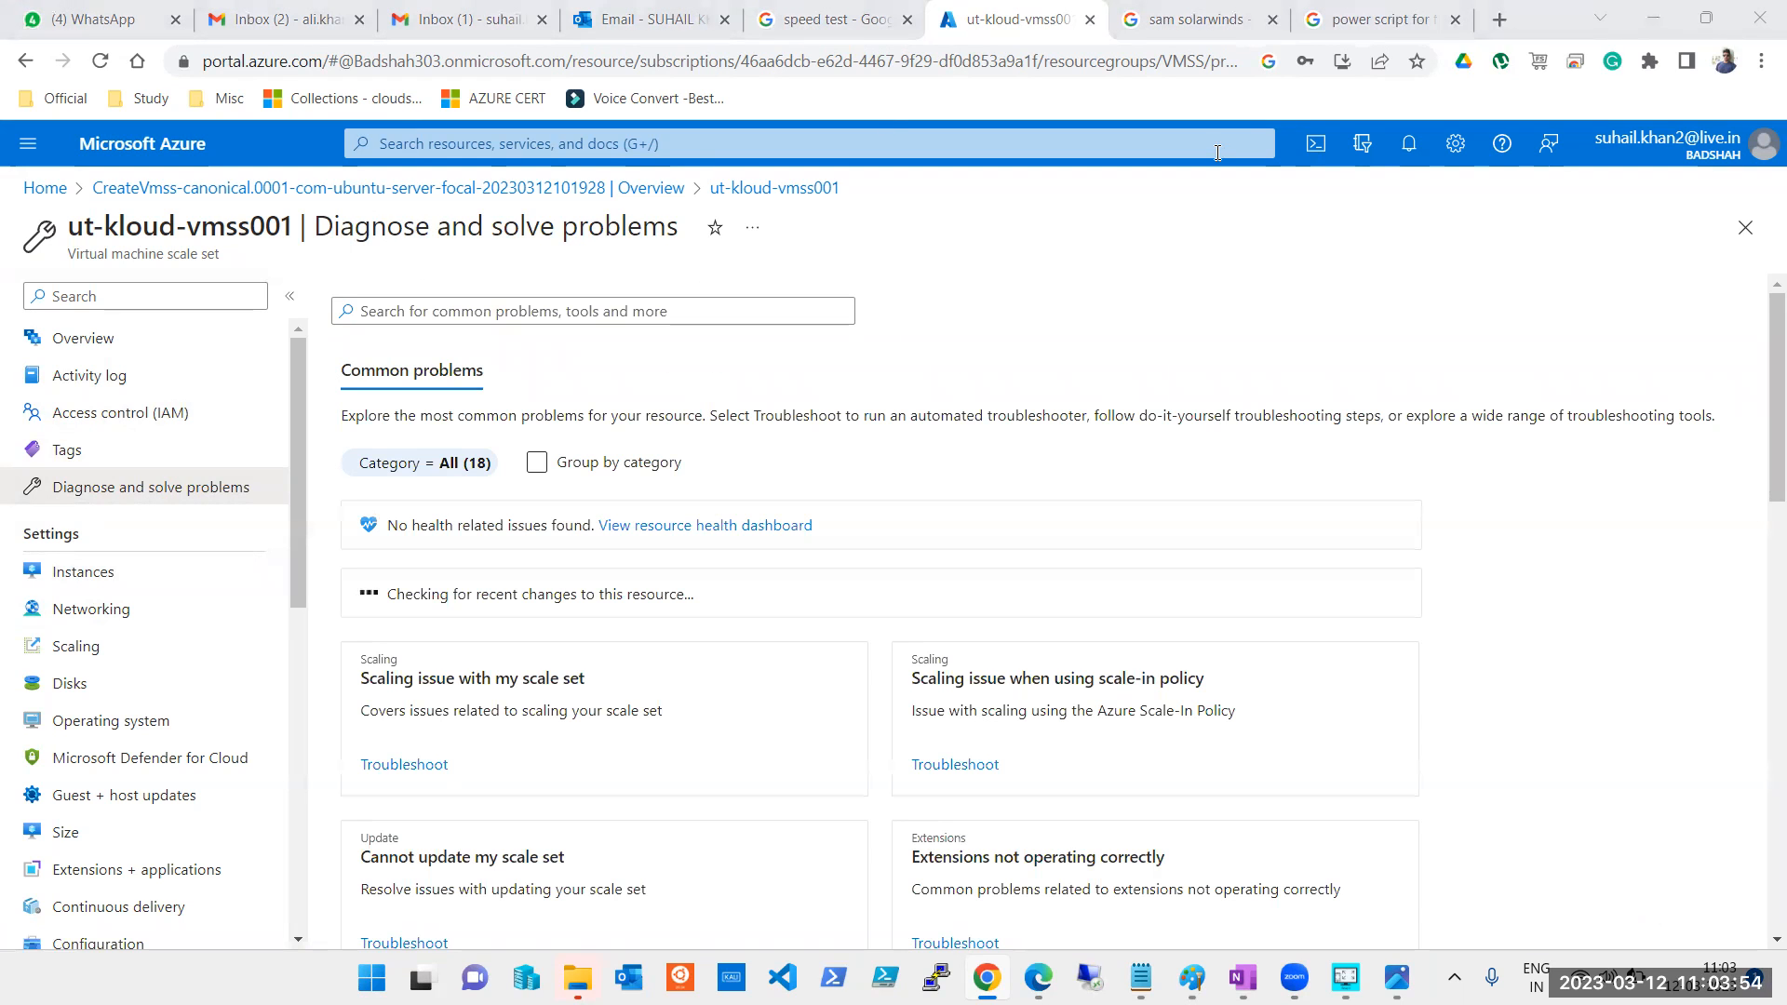
left_click(93, 573)
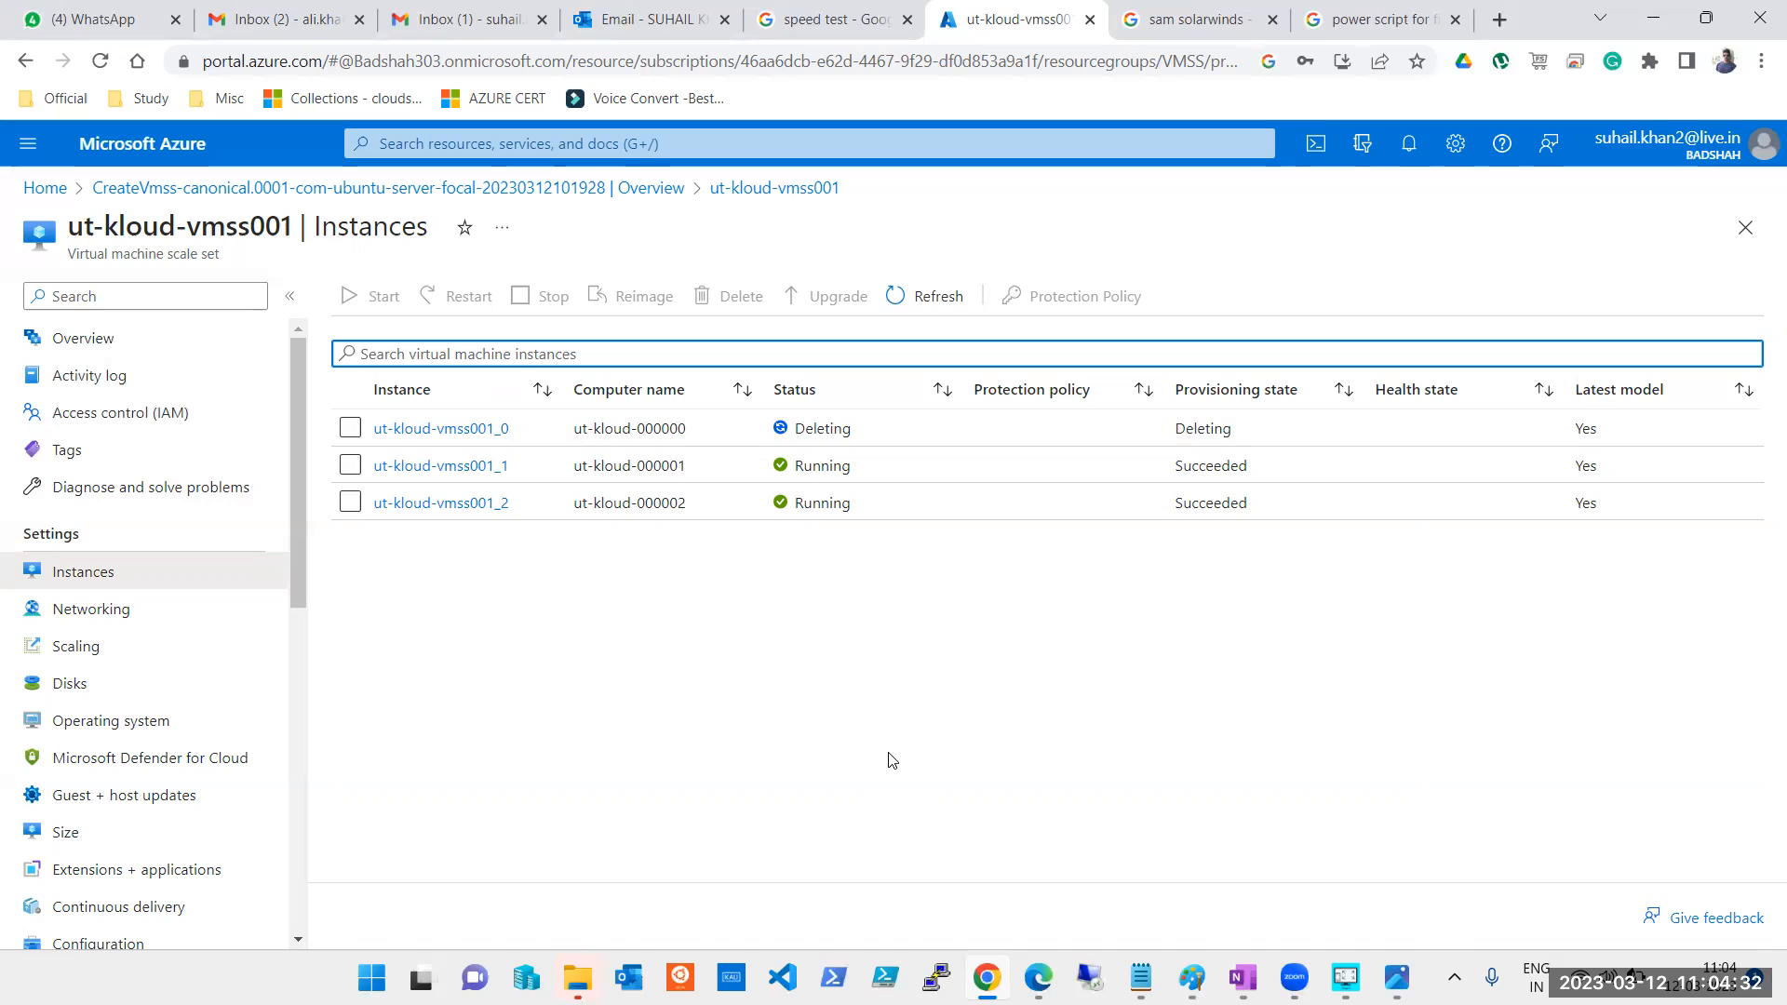
left_click(924, 298)
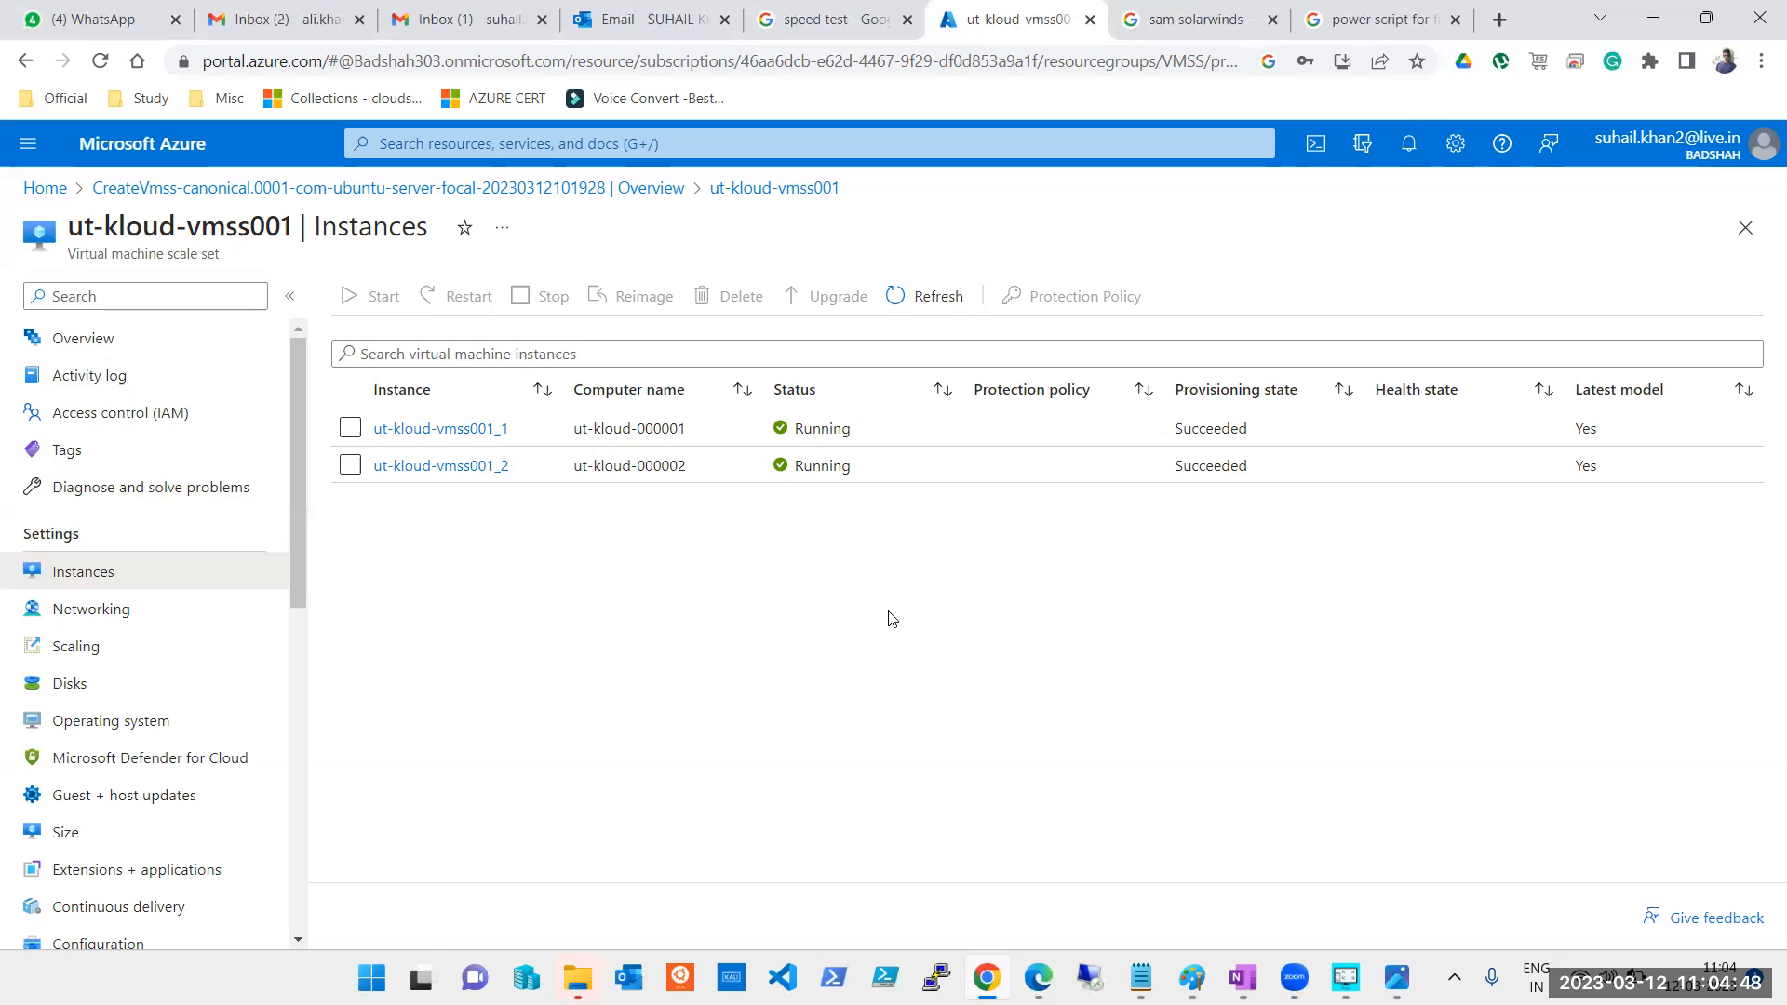
left_click(75, 345)
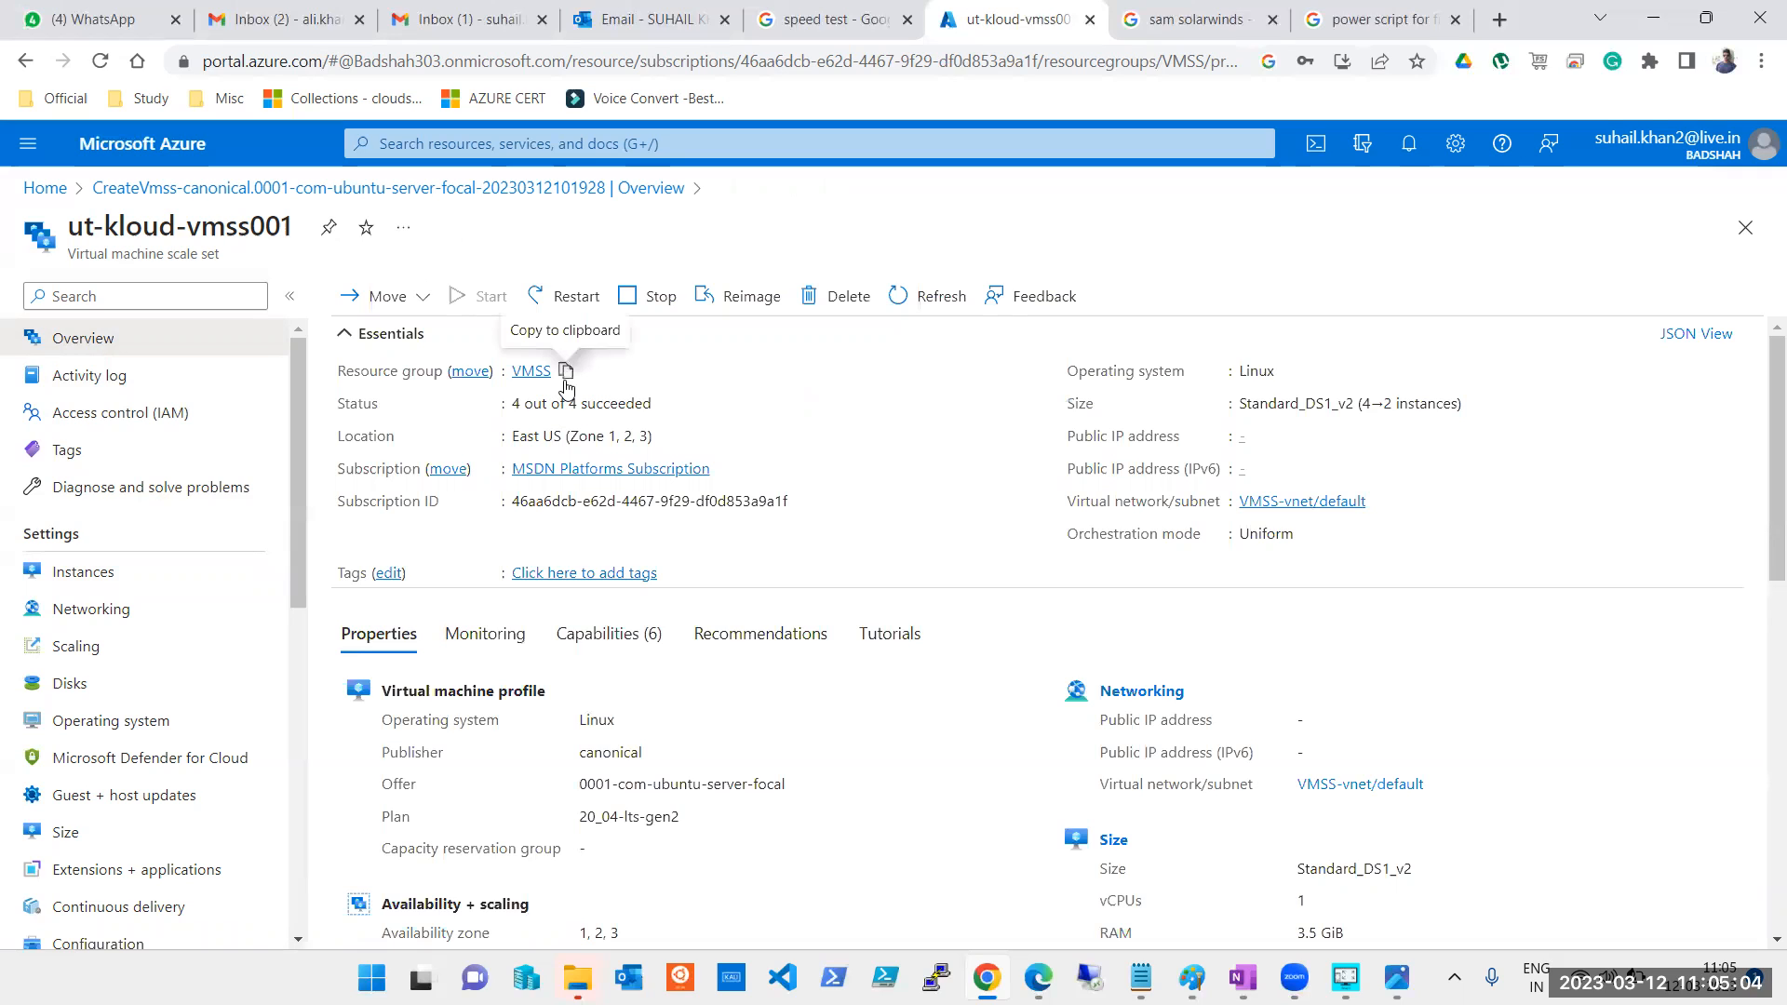
left_click(78, 577)
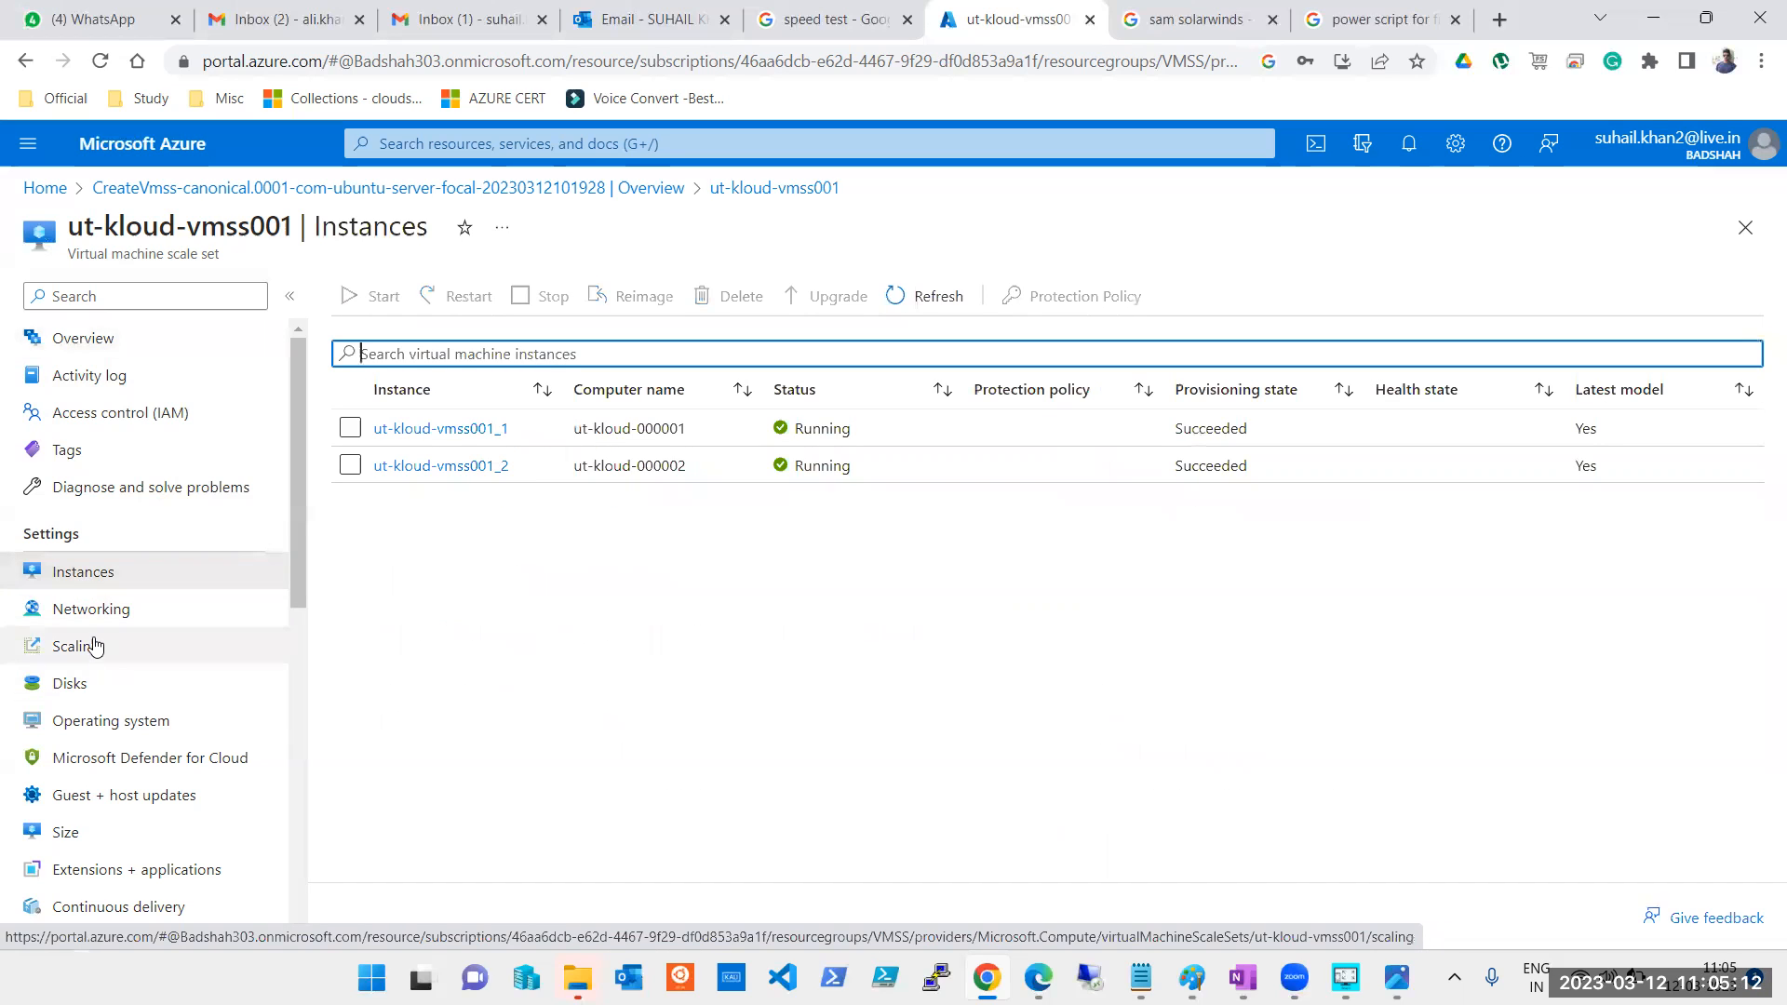
left_click(93, 615)
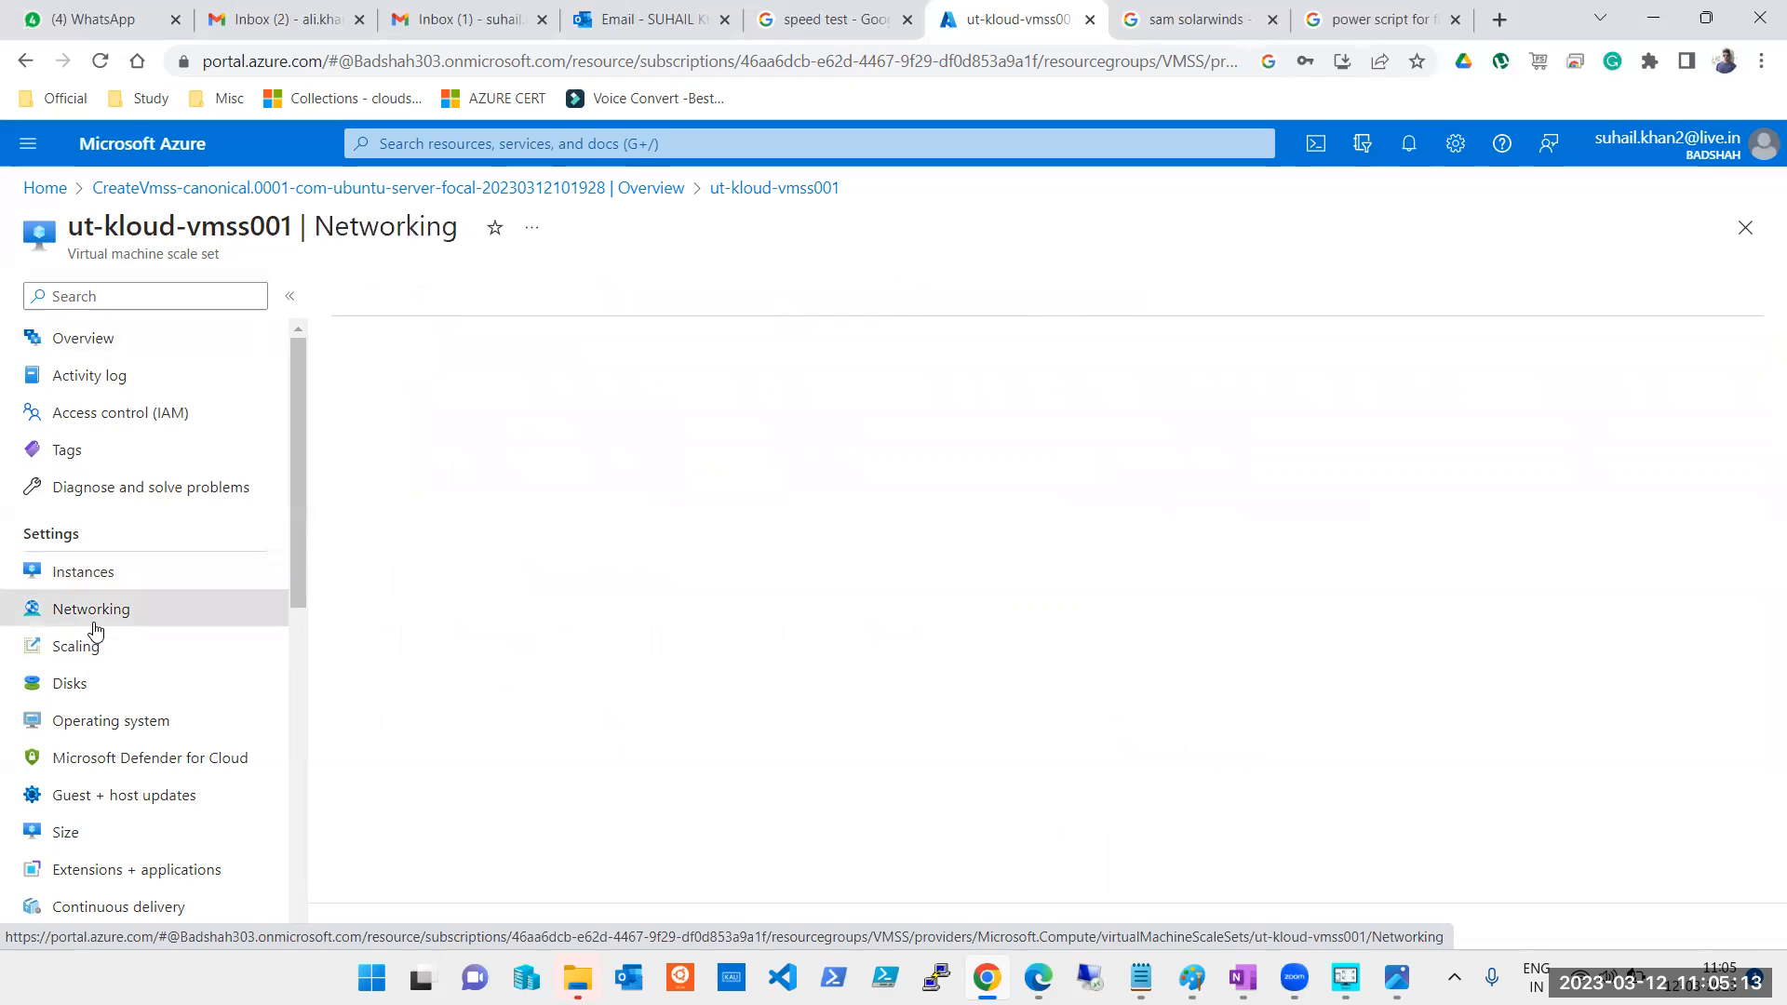
left_click(104, 571)
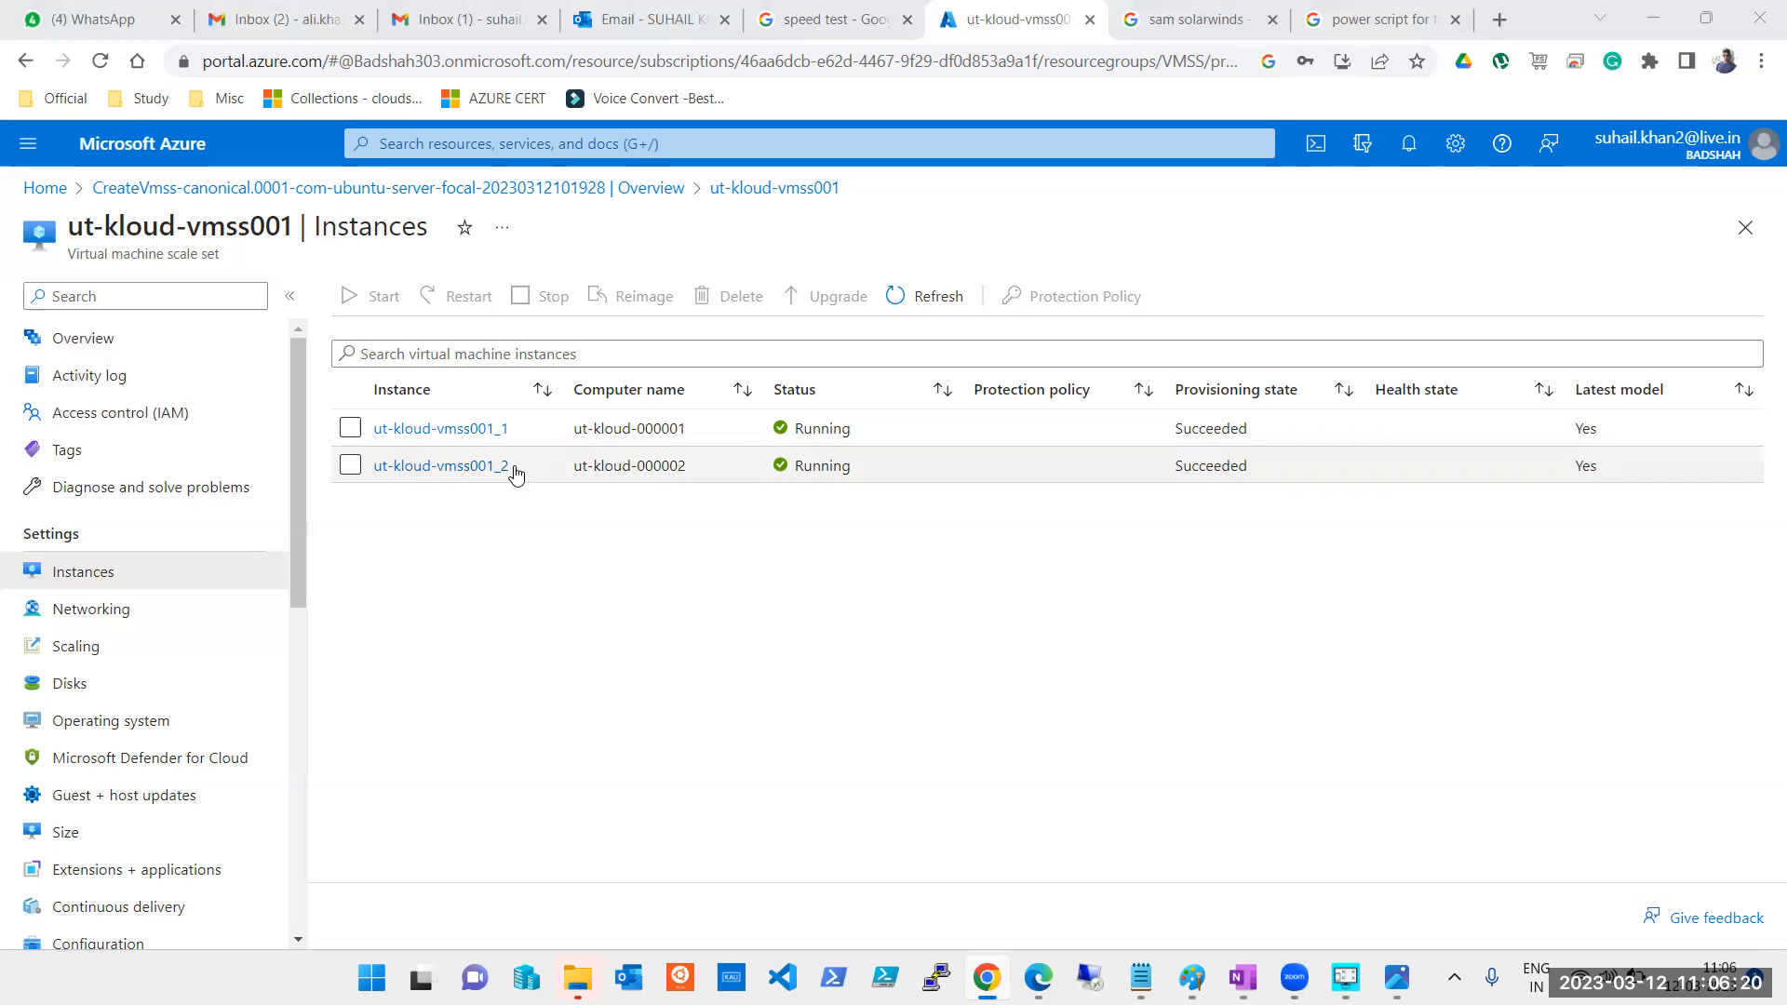
left_click(907, 305)
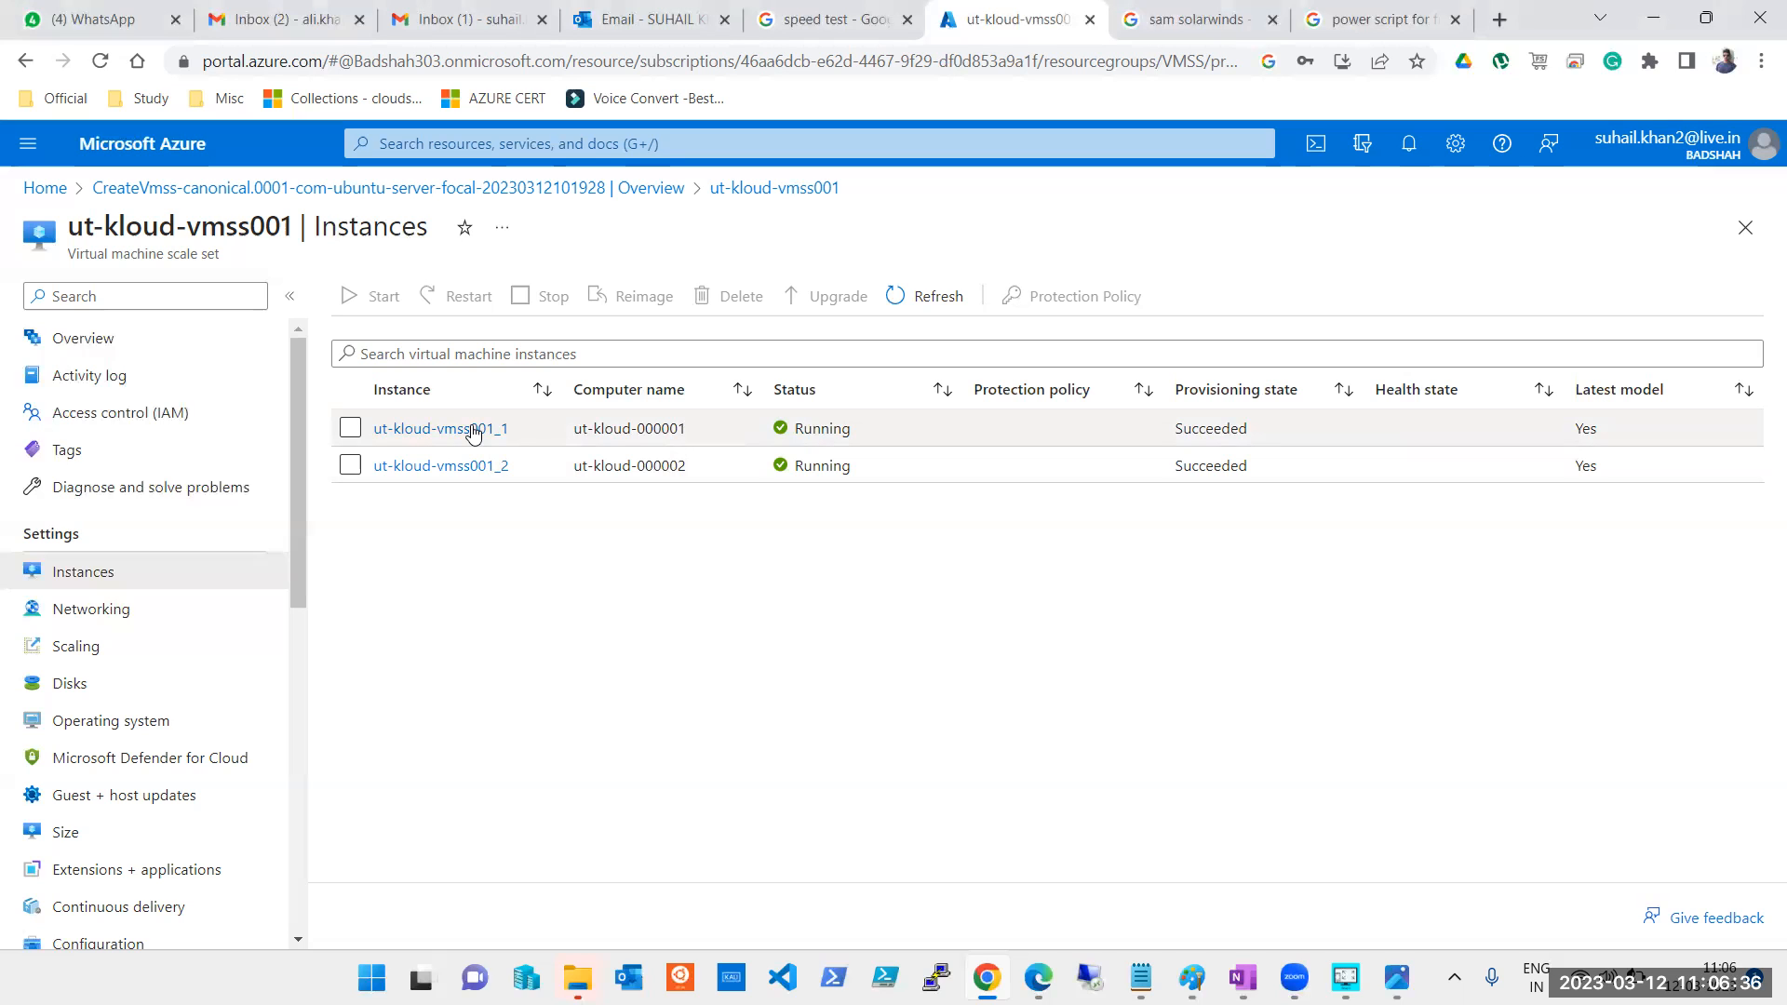
Look through the scale set's Networking, Scaling, Disks and Operating system pages, and examine the available VM sizes
left_click(142, 614)
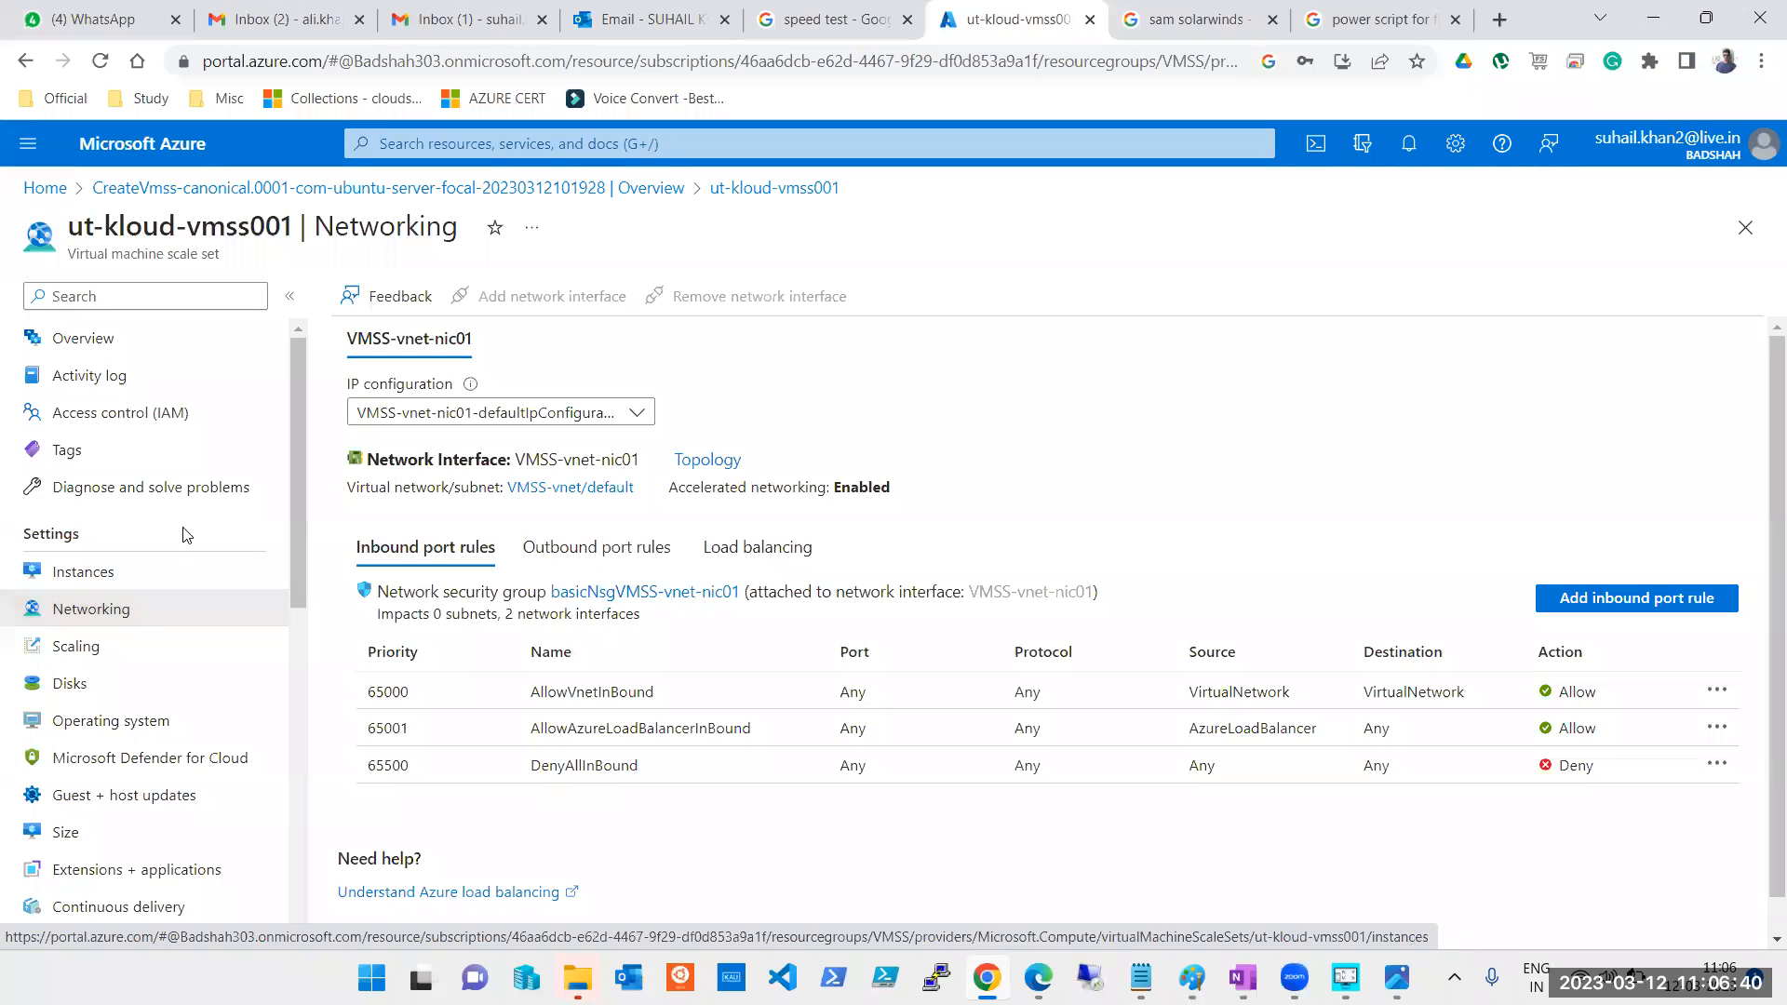
left_click(75, 649)
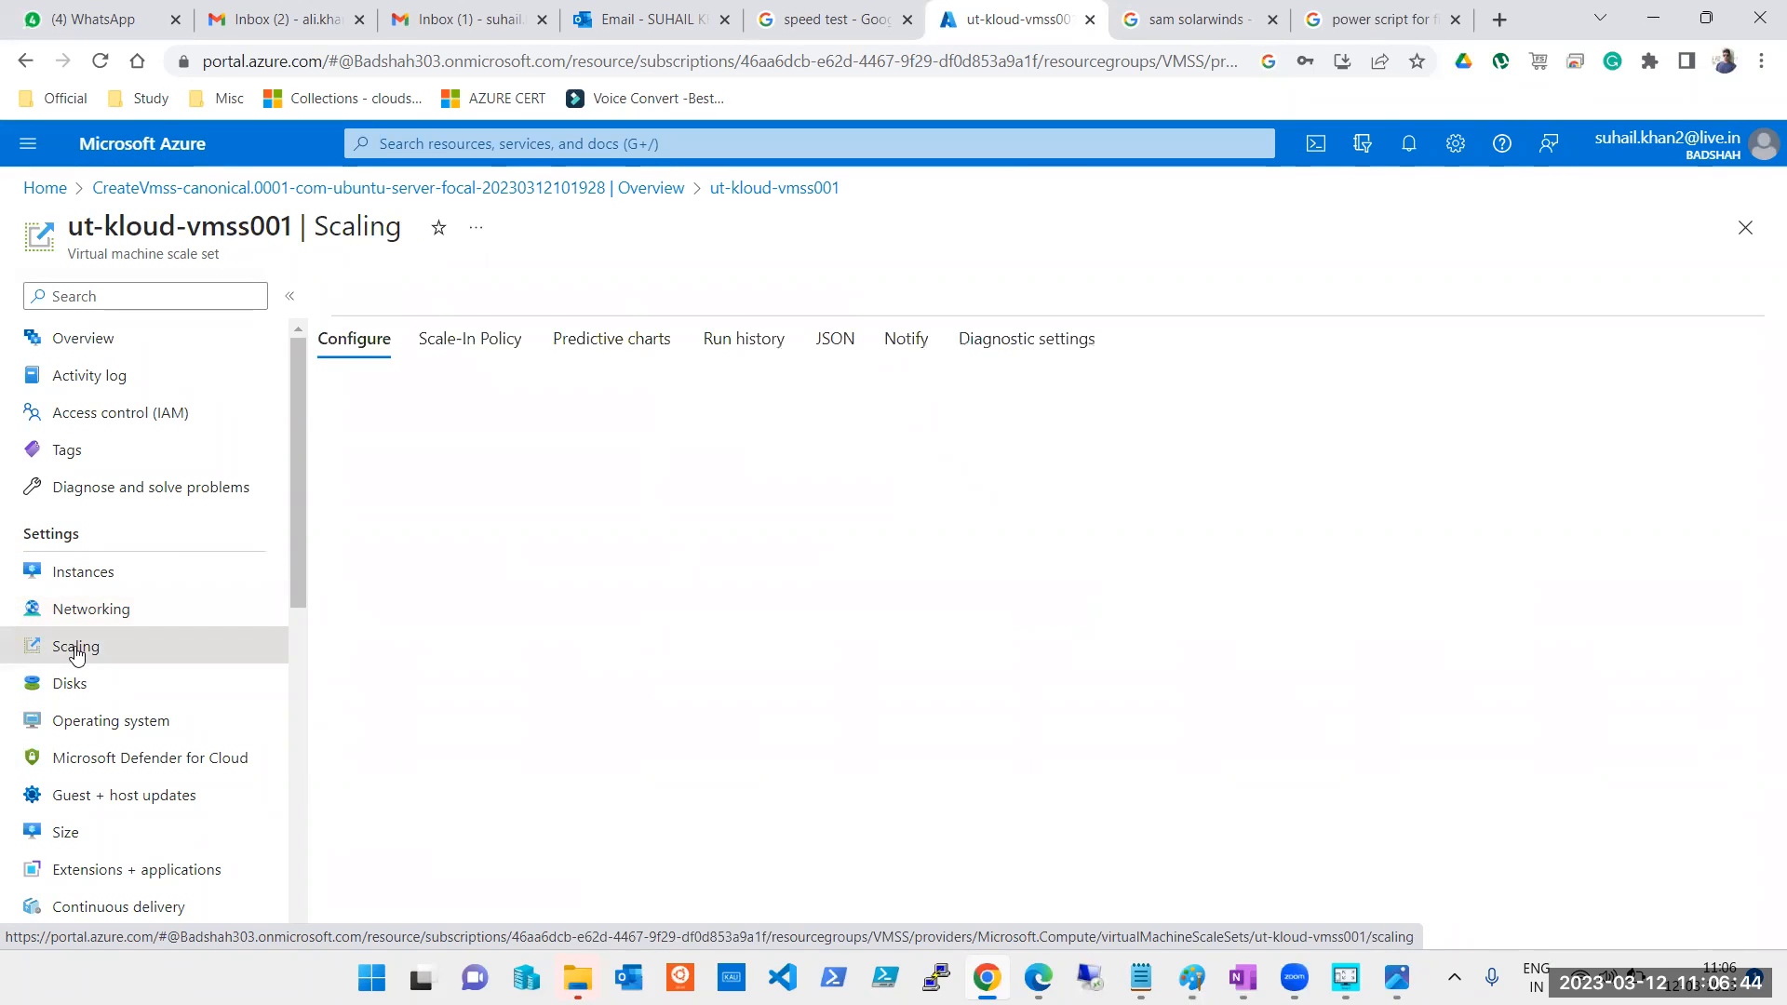
left_click(52, 689)
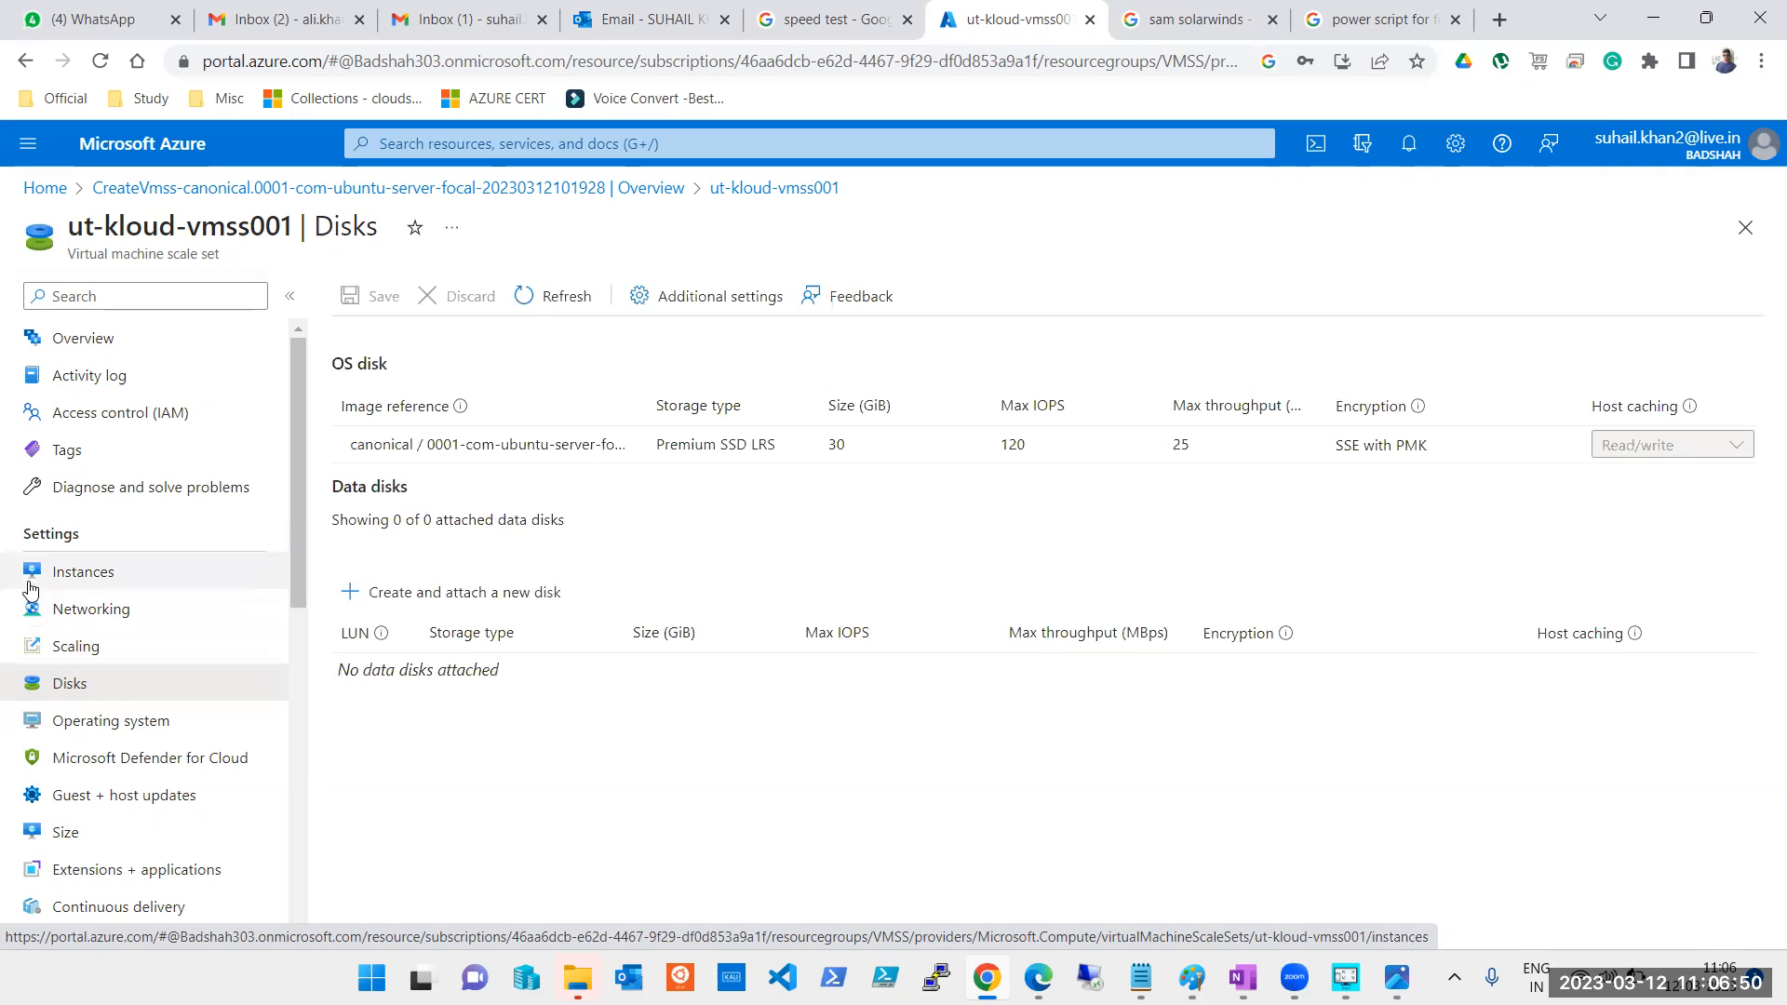
scroll(93, 596, "down", 1)
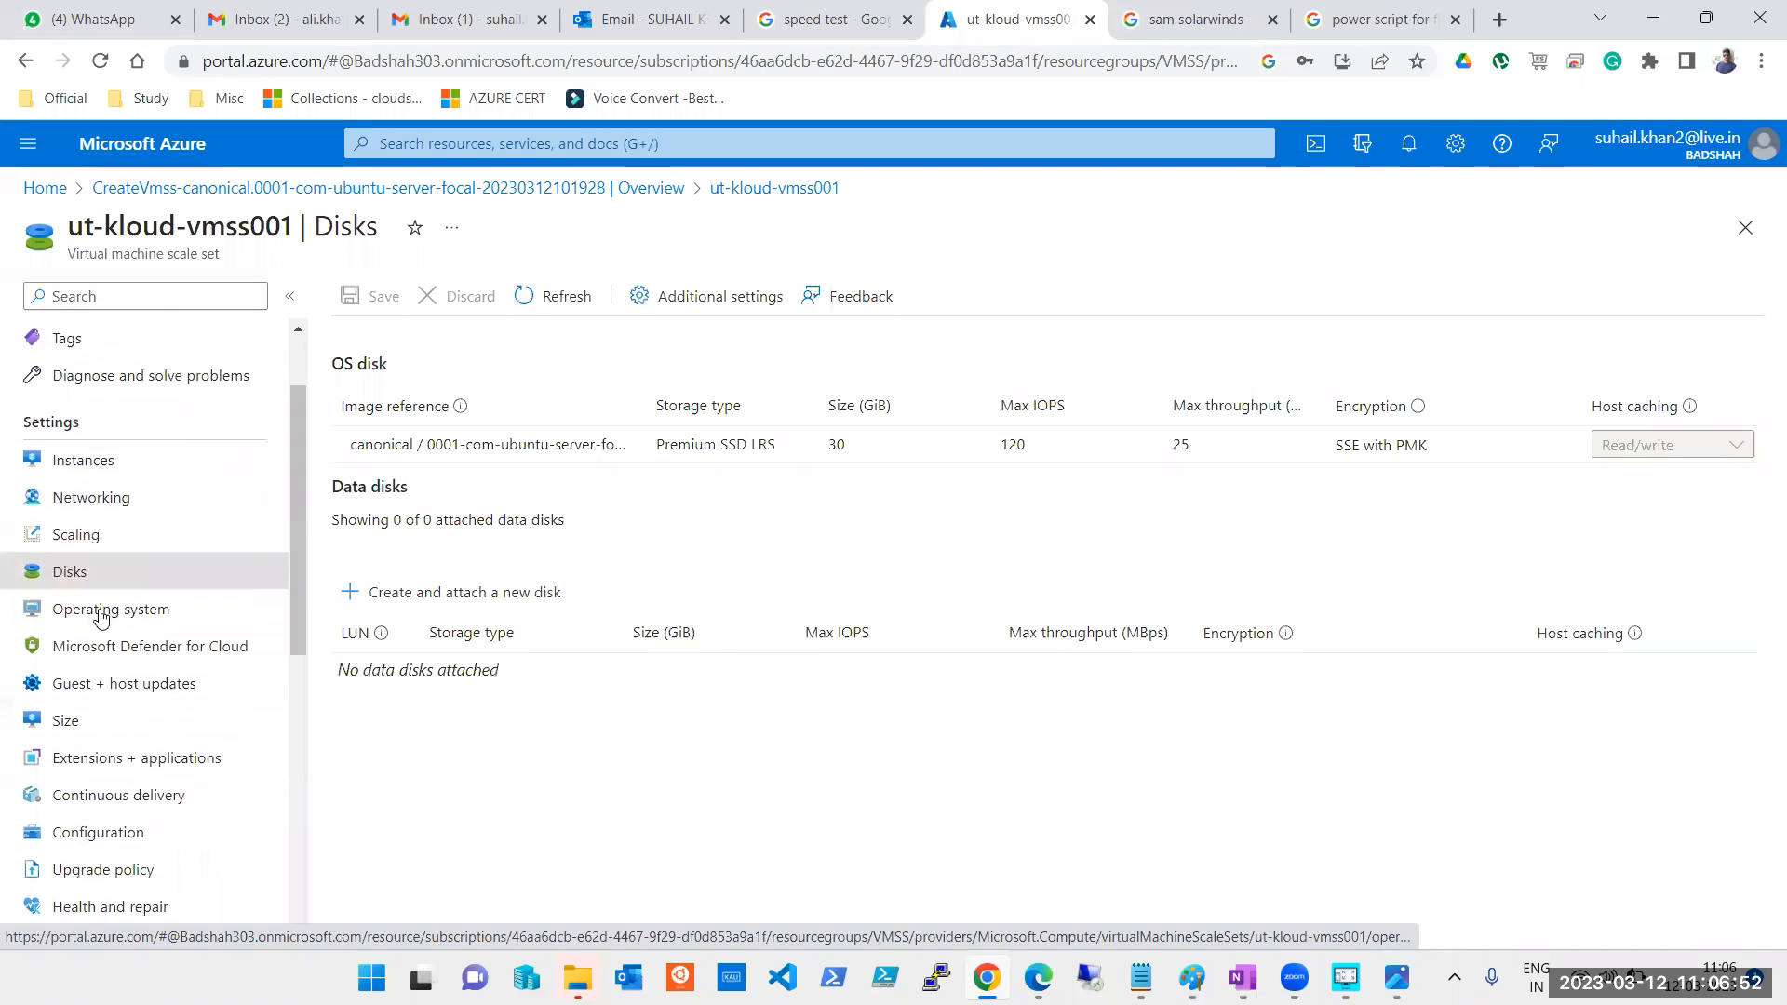
left_click(134, 606)
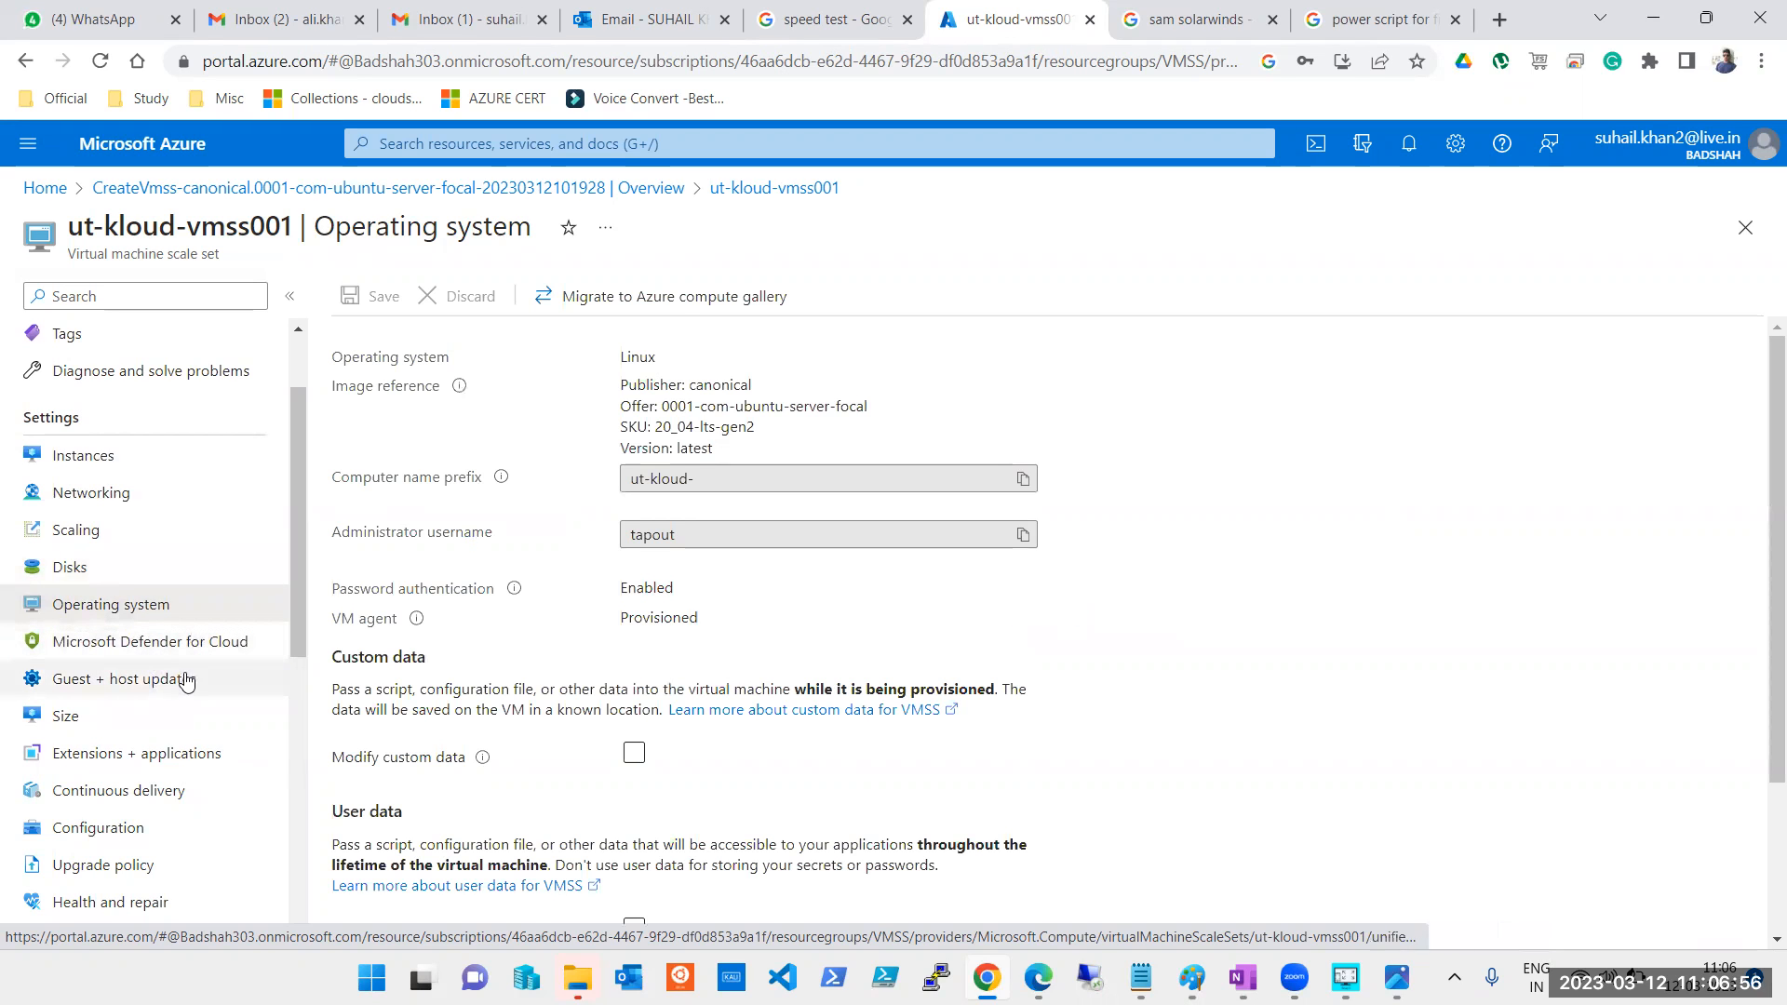
left_click(73, 718)
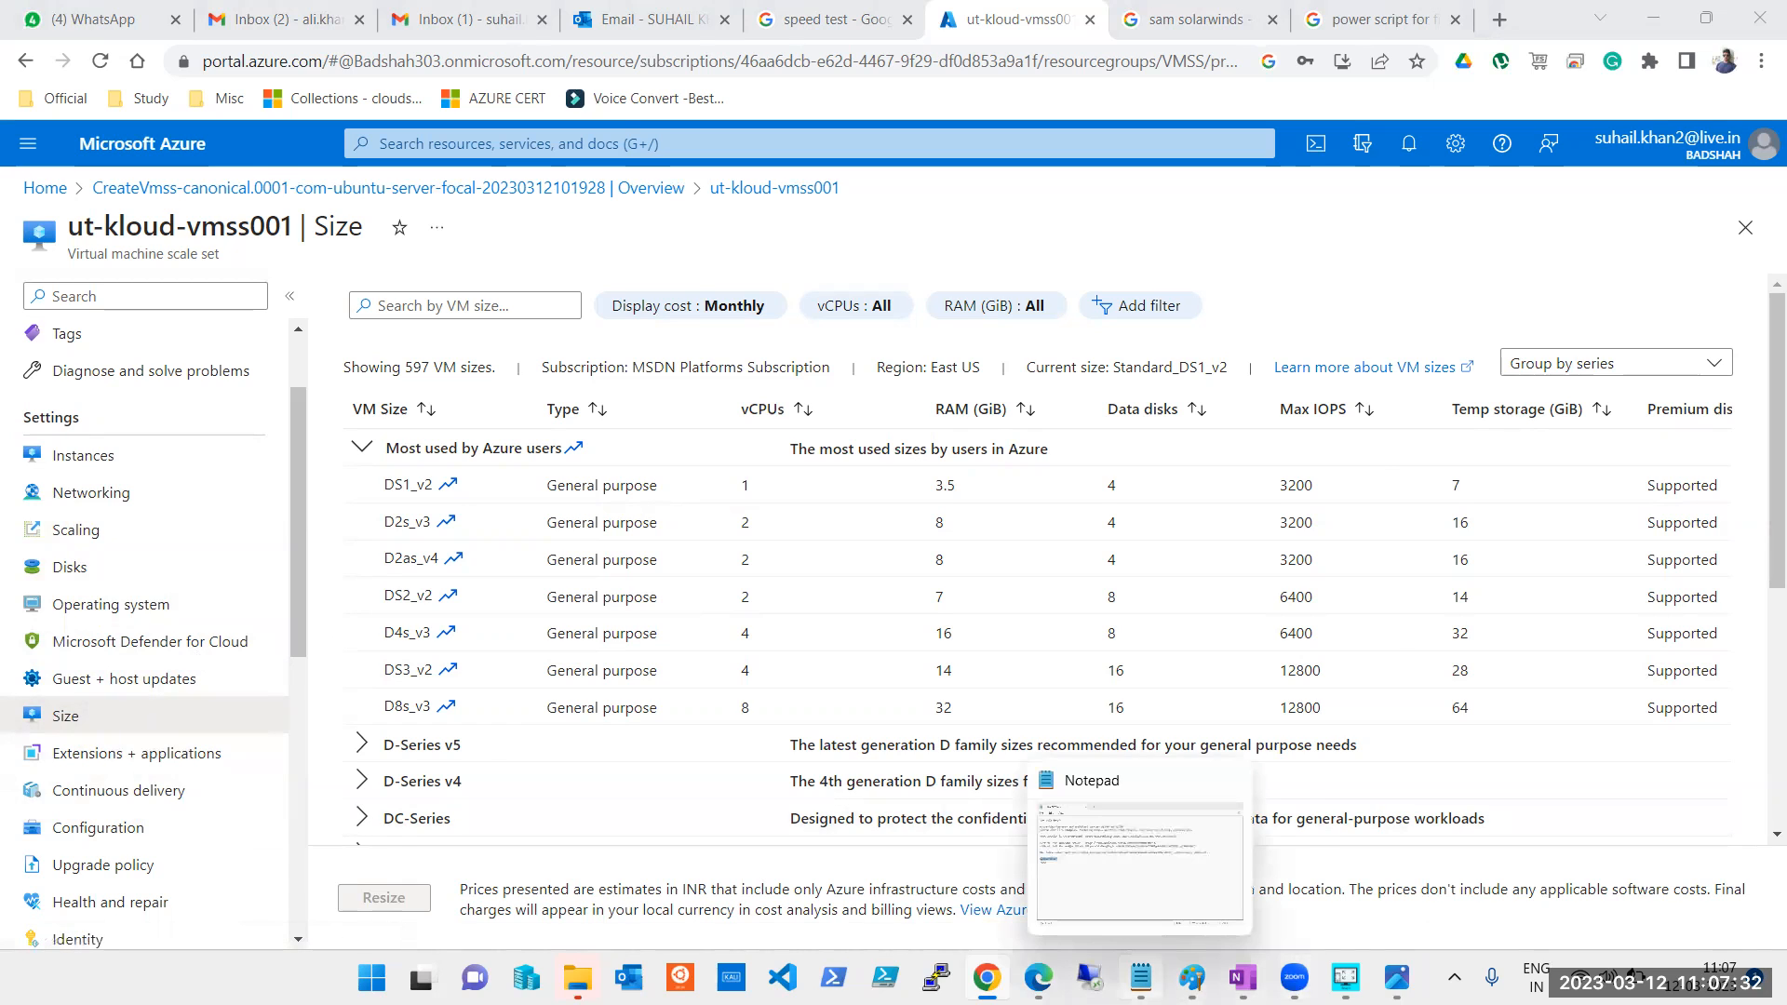
In the open Notepad notes, add the line "change size of vmss and let the group know if it chages fo all machine" below "vmss"
left_click(1141, 977)
left_click(334, 443)
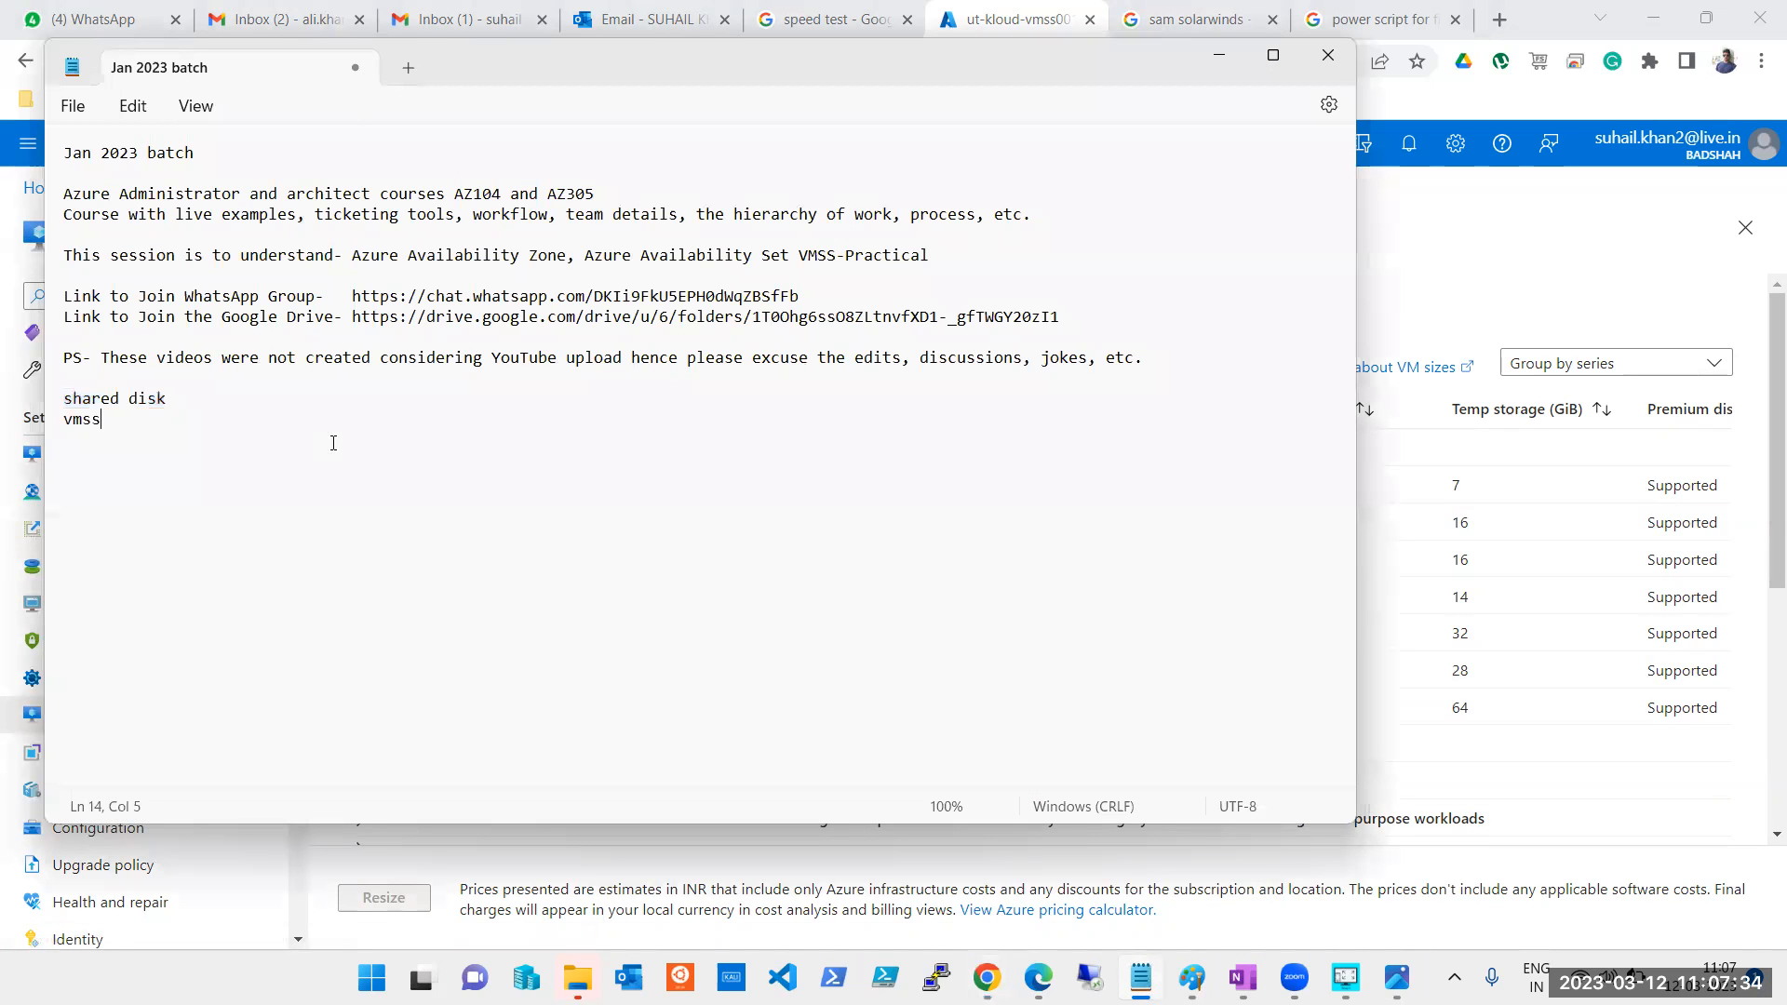
type("change size of vmss")
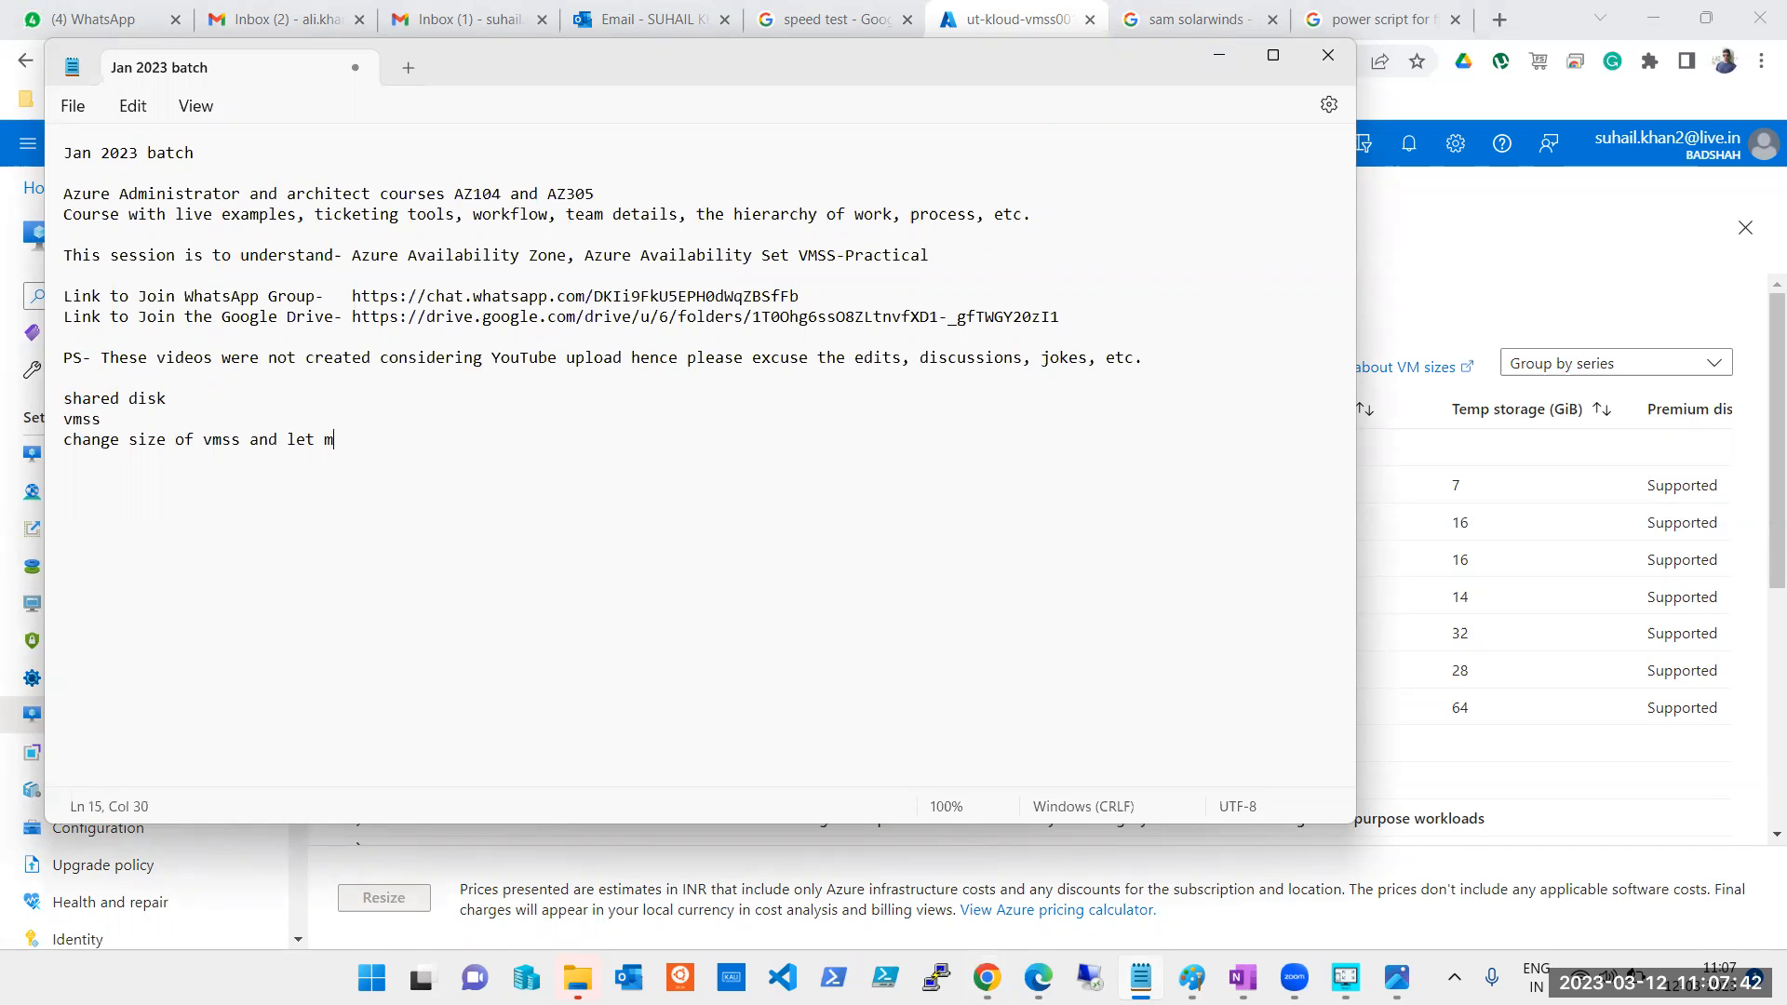
type(" and let the group know if it chages fo all")
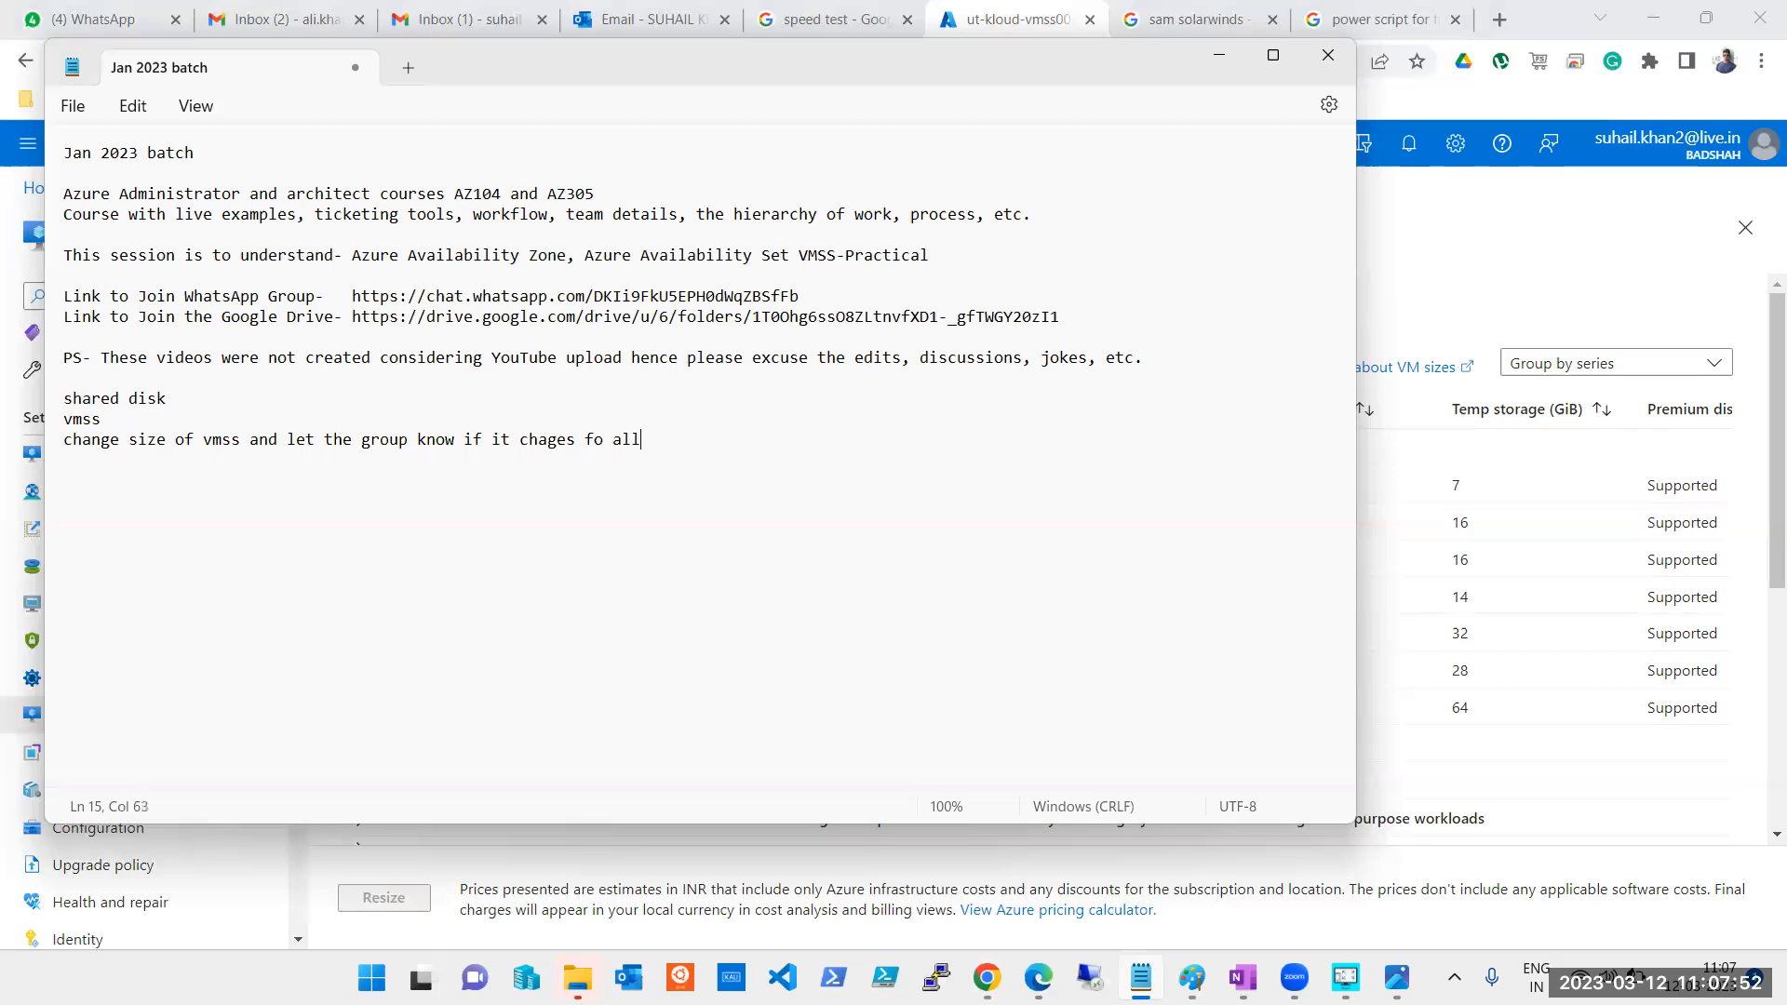
type(" machine")
left_click_drag(1017, 100, 1025, 263)
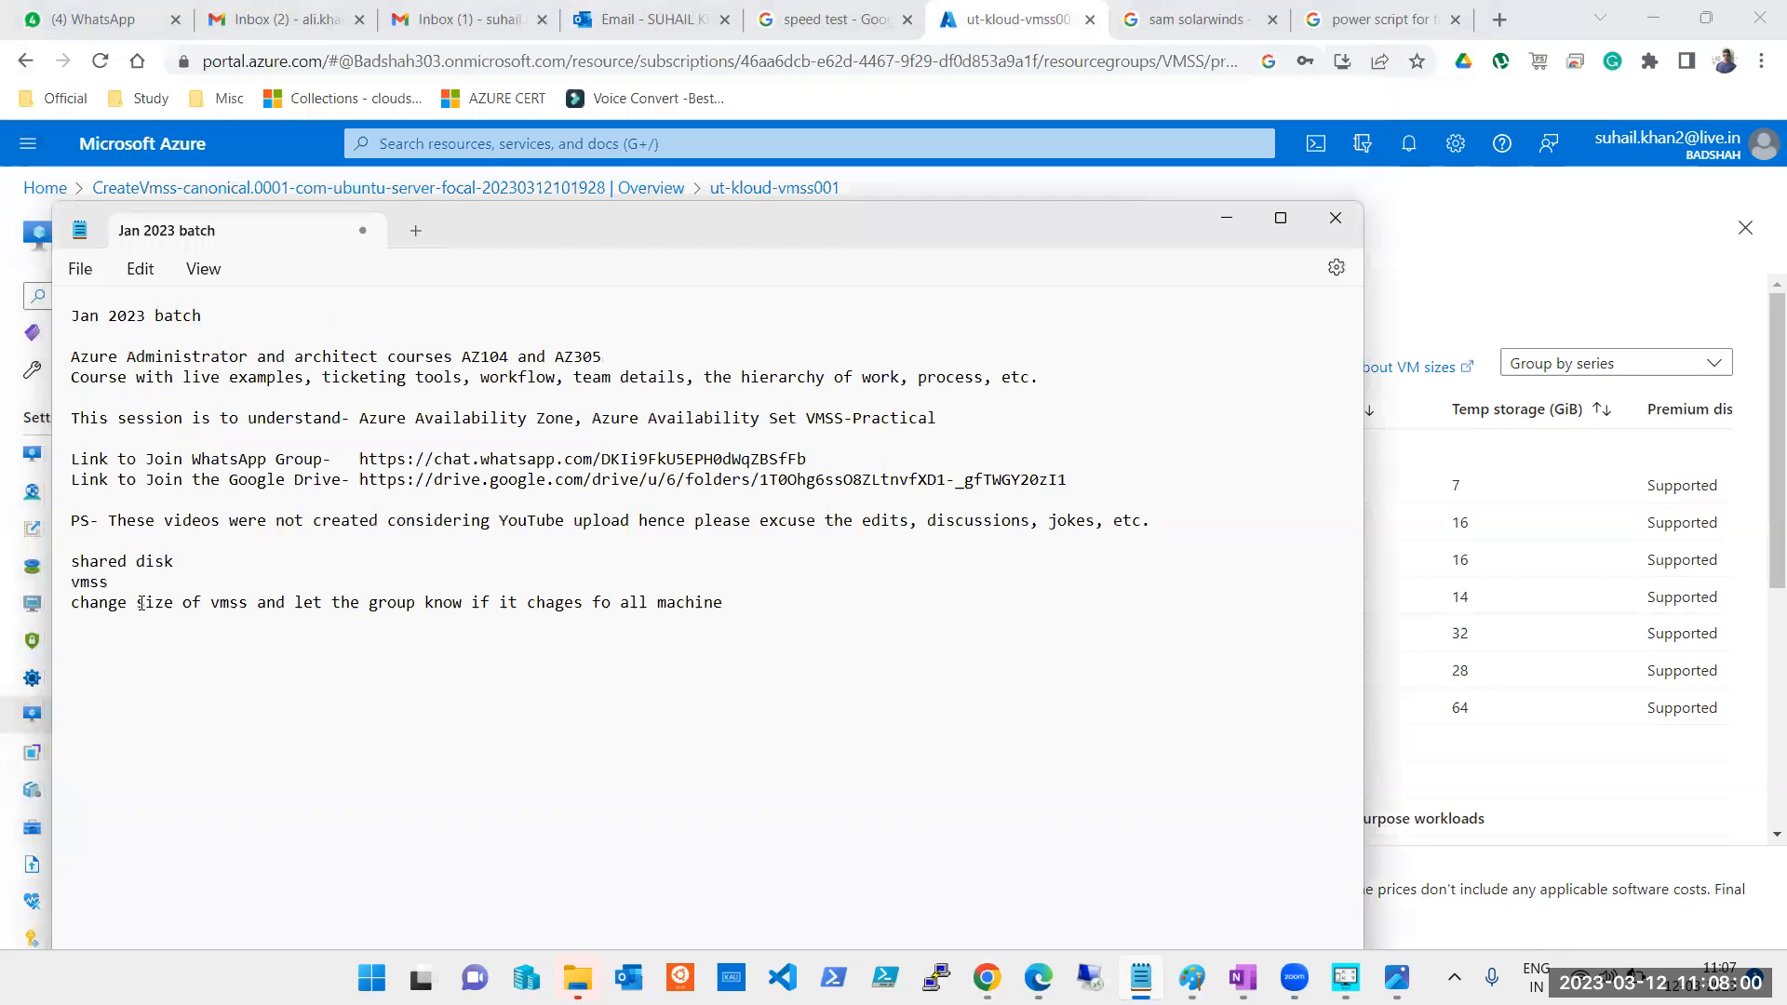
Insert a line reading "create" above "vmss" in the notes and return to the scale set's Size page
key("Up")
left_click(73, 584)
type("create")
key("Return")
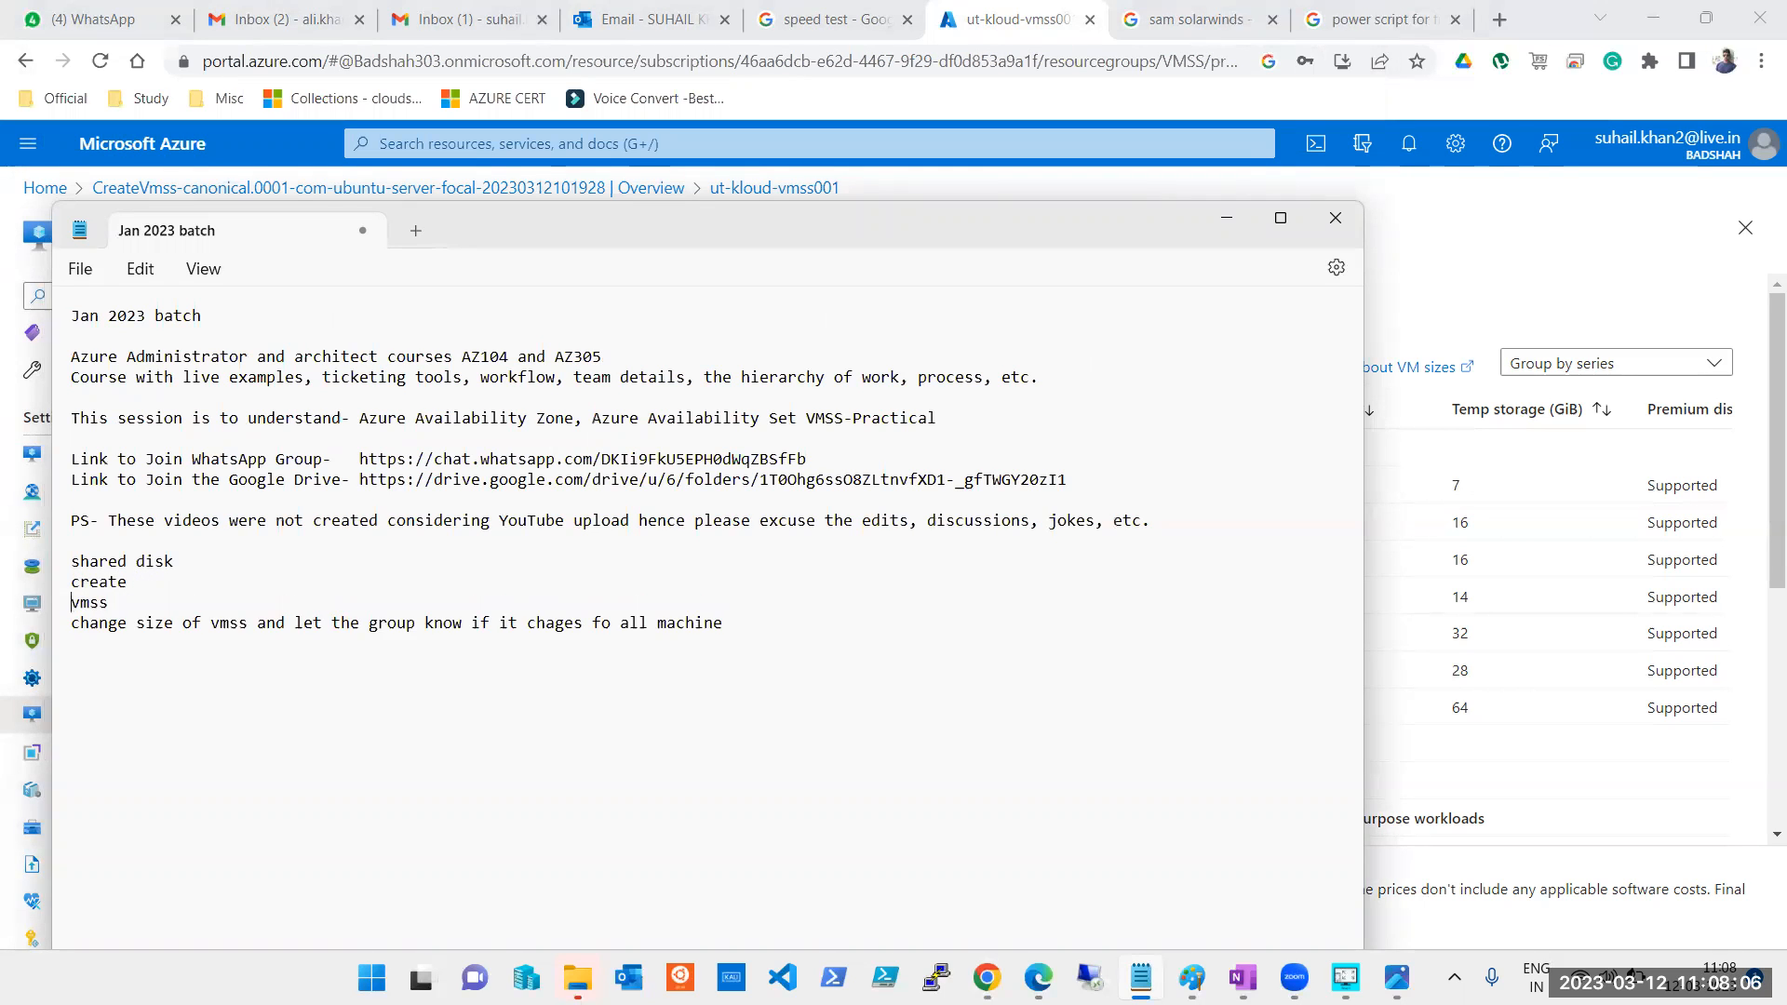
left_click(1226, 219)
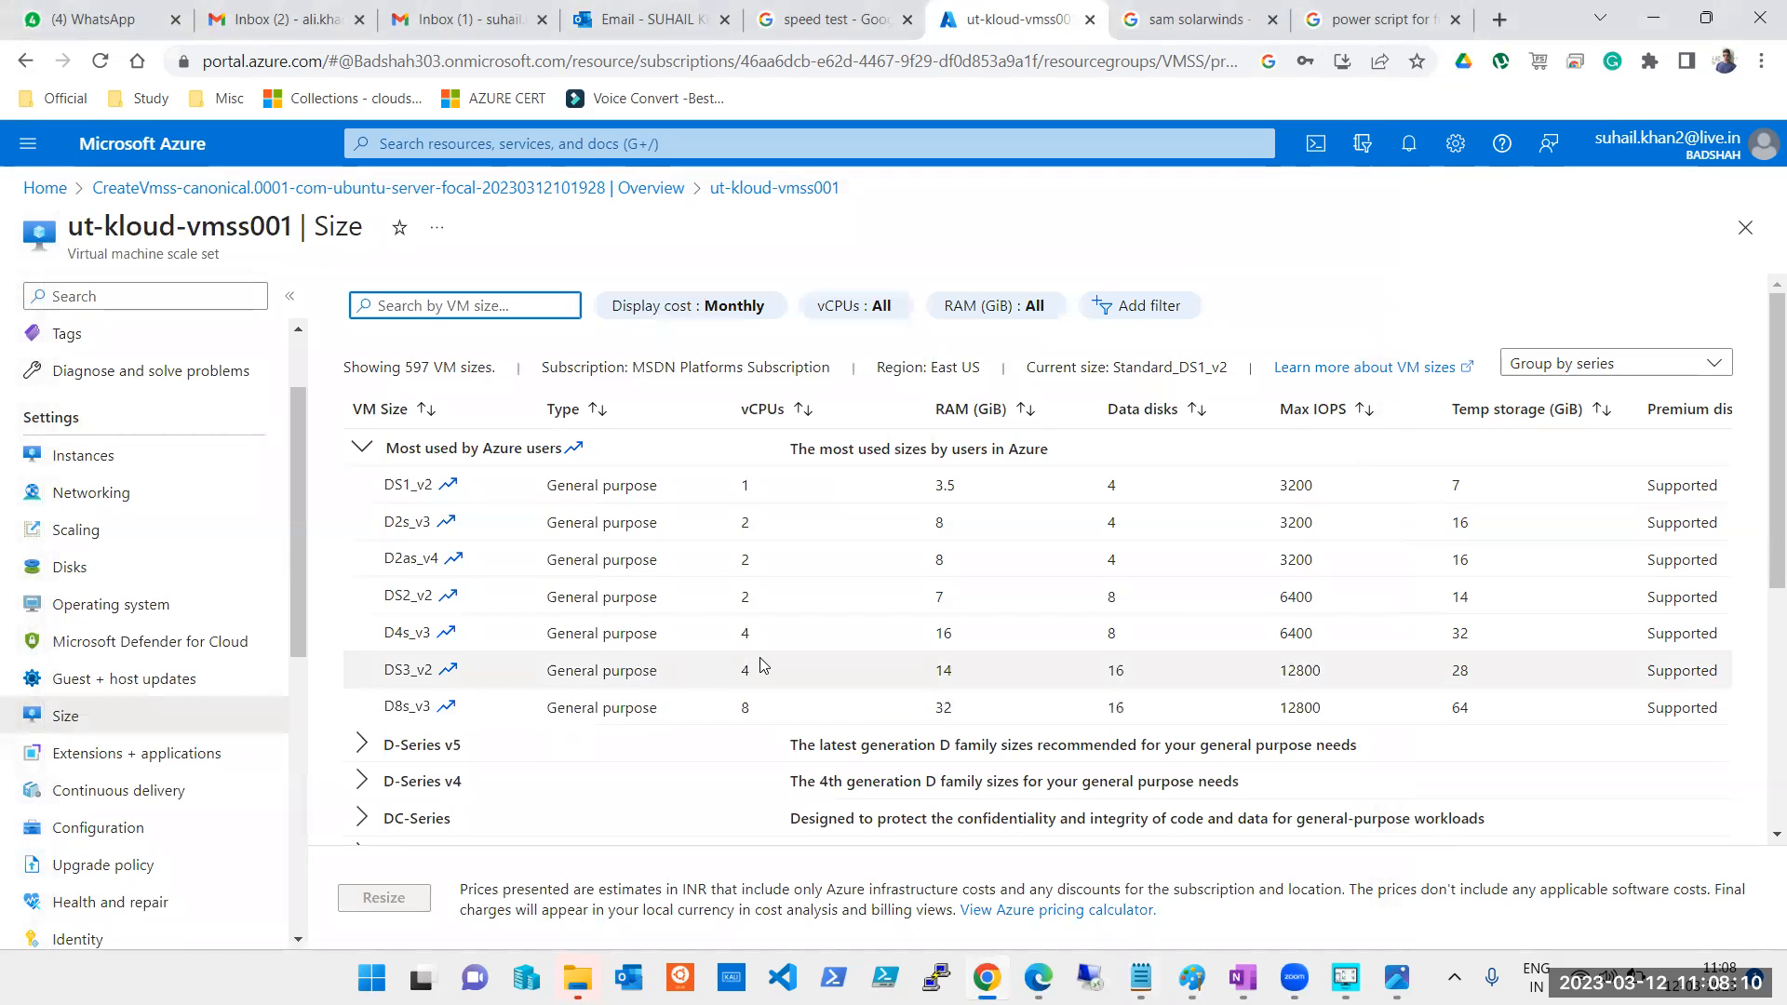
Select the DS2_v2 size without applying the resize, and look through the settings pages from Extensions + applications to Properties
left_click(772, 598)
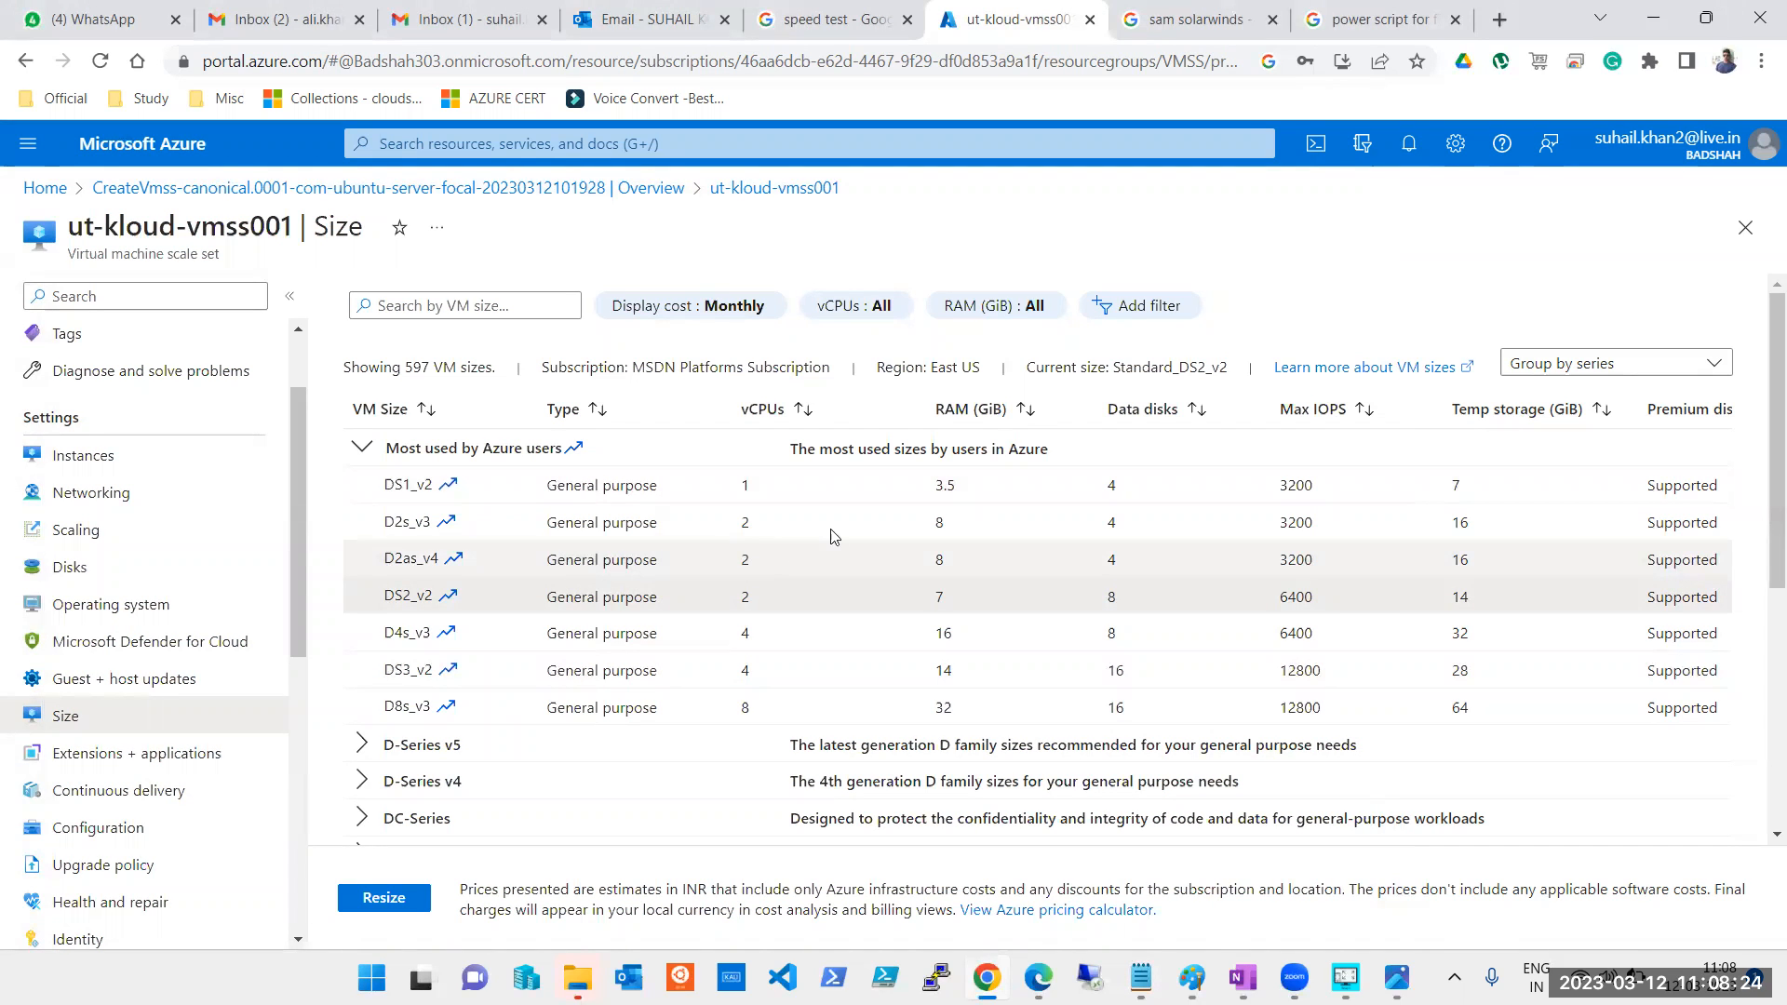
scroll(165, 625, "down", 1)
scroll(165, 625, "down", 2)
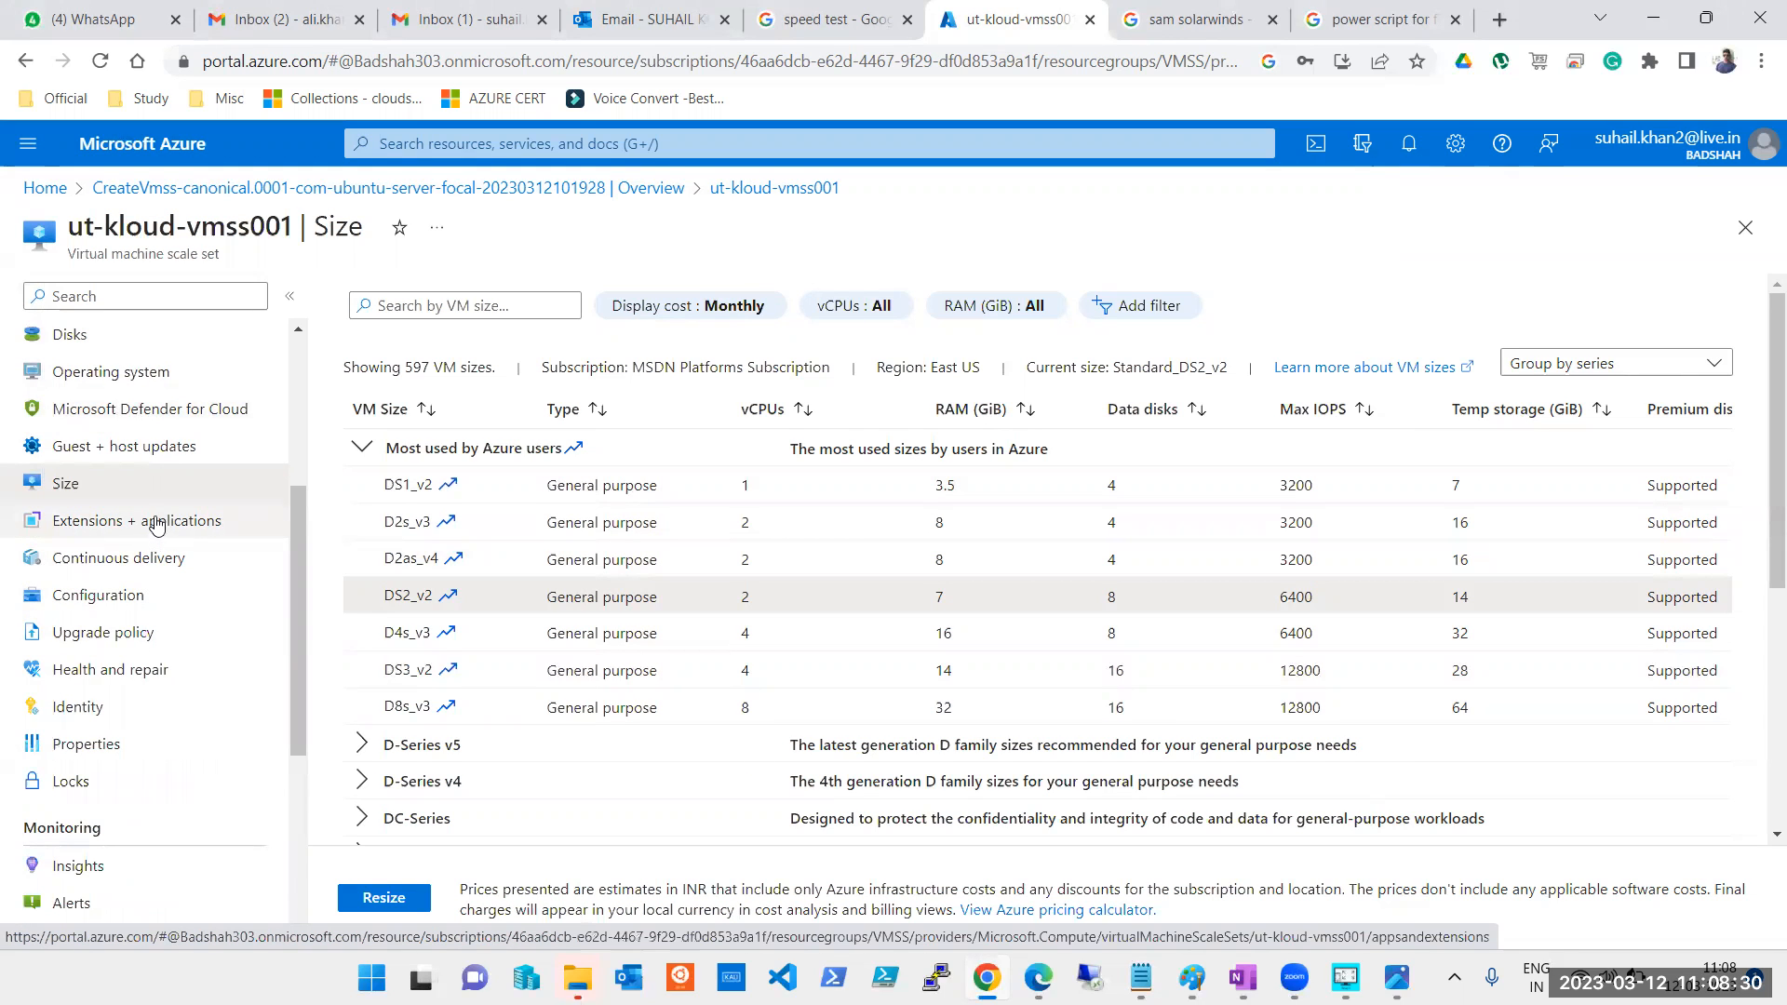
left_click(76, 536)
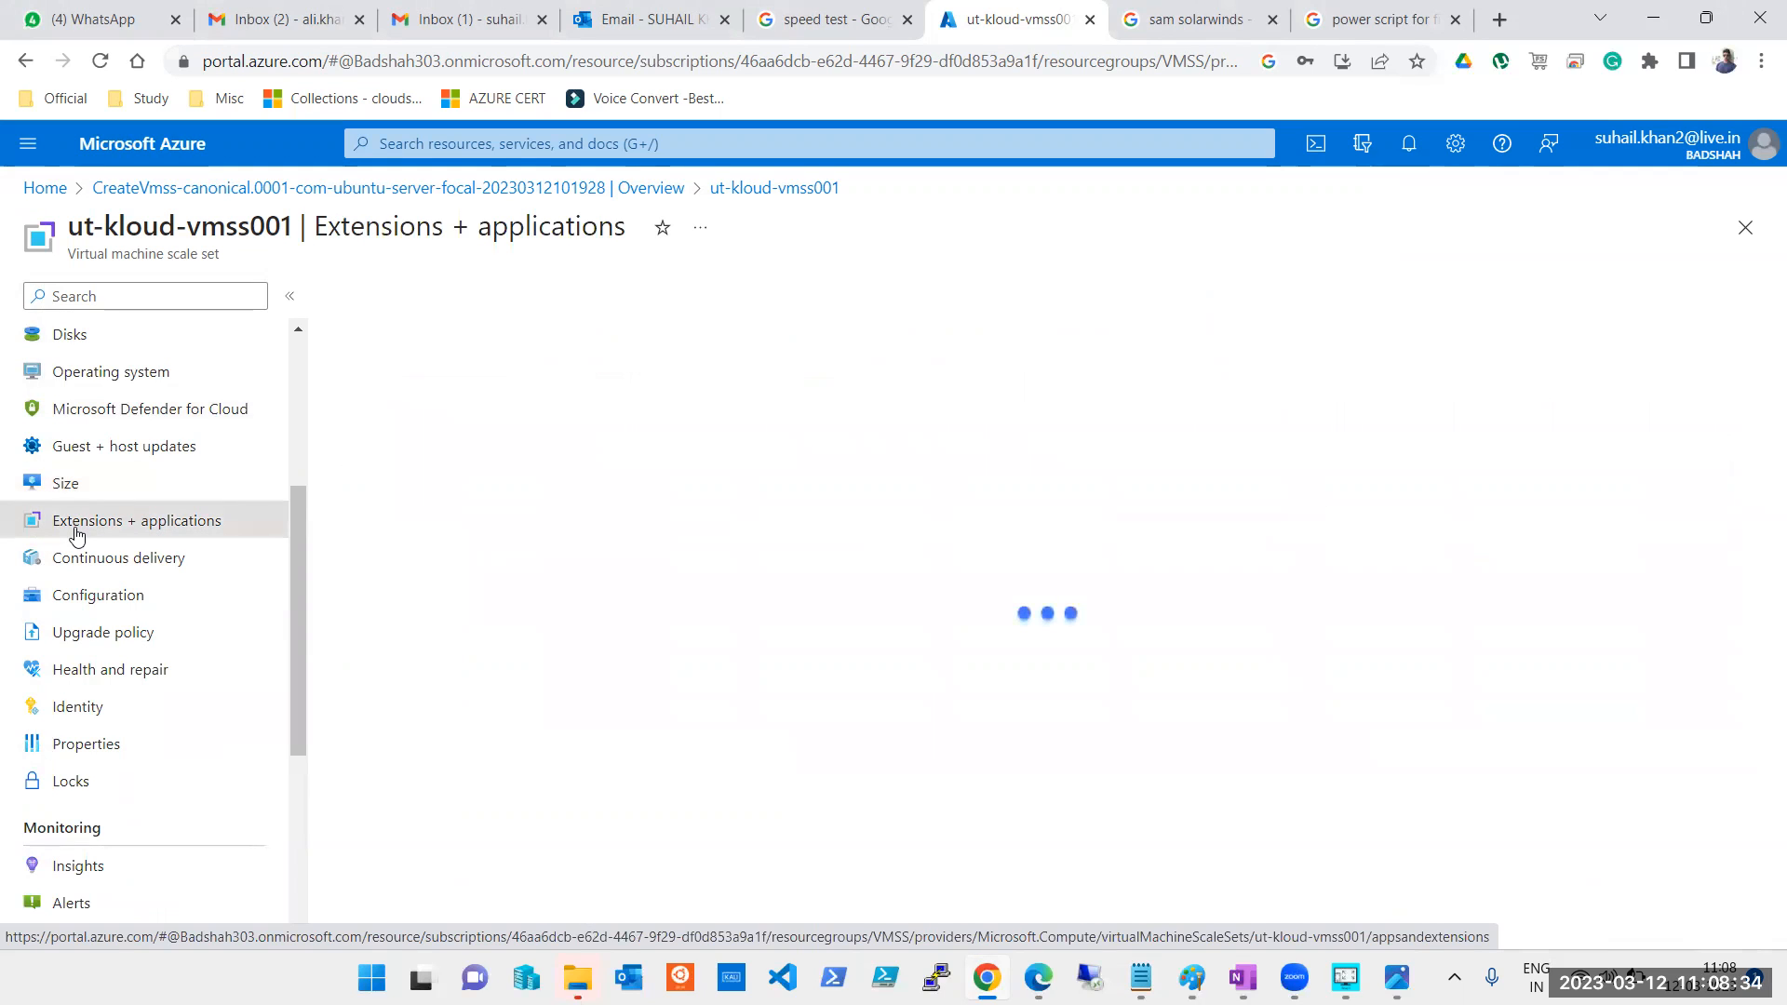
left_click(80, 568)
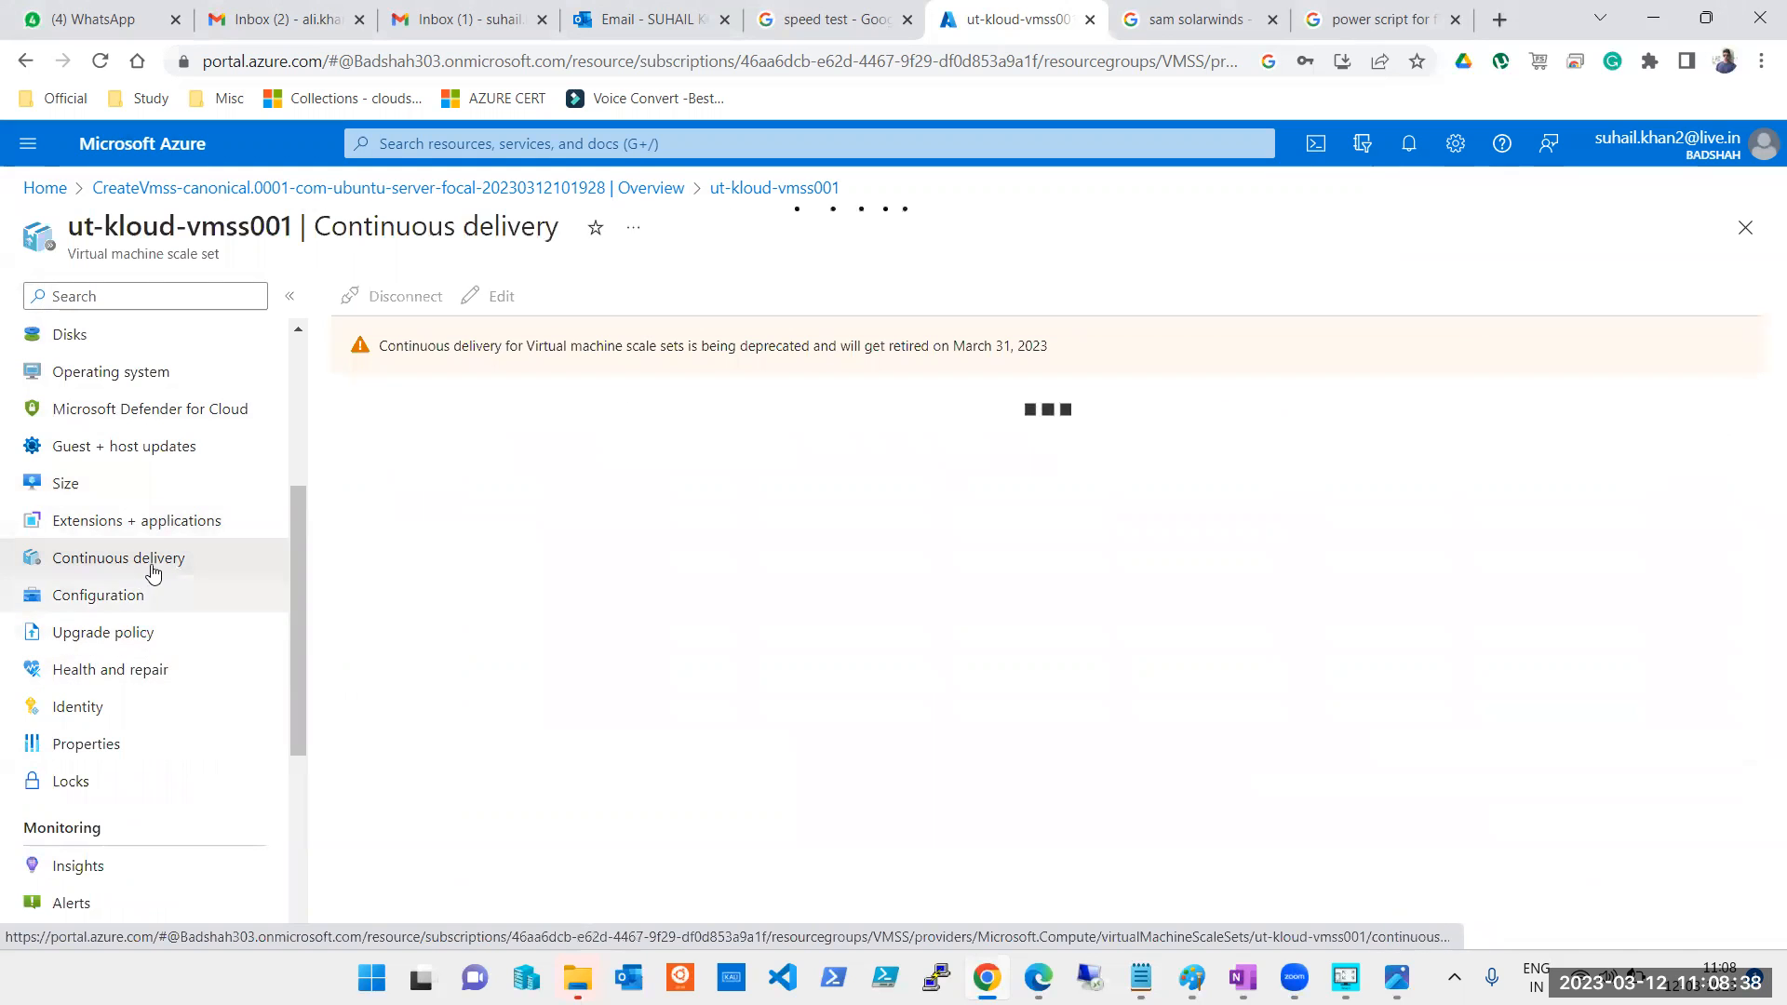
left_click(133, 604)
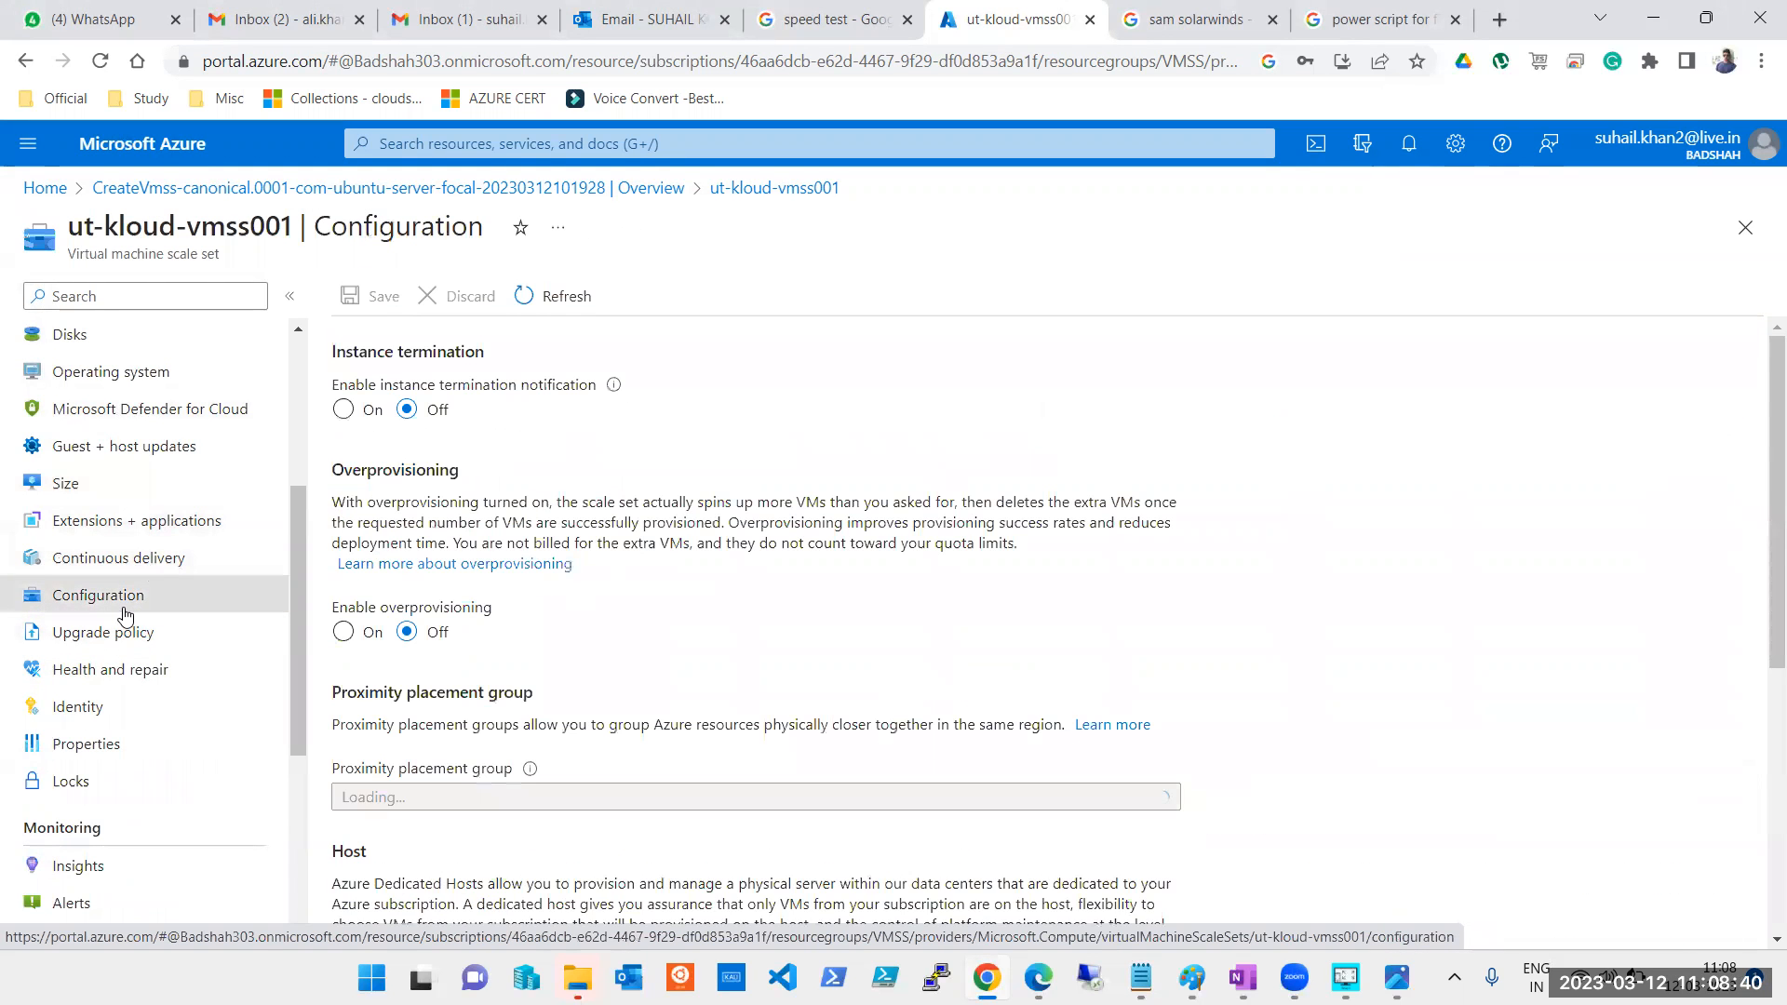
left_click(91, 645)
left_click(87, 672)
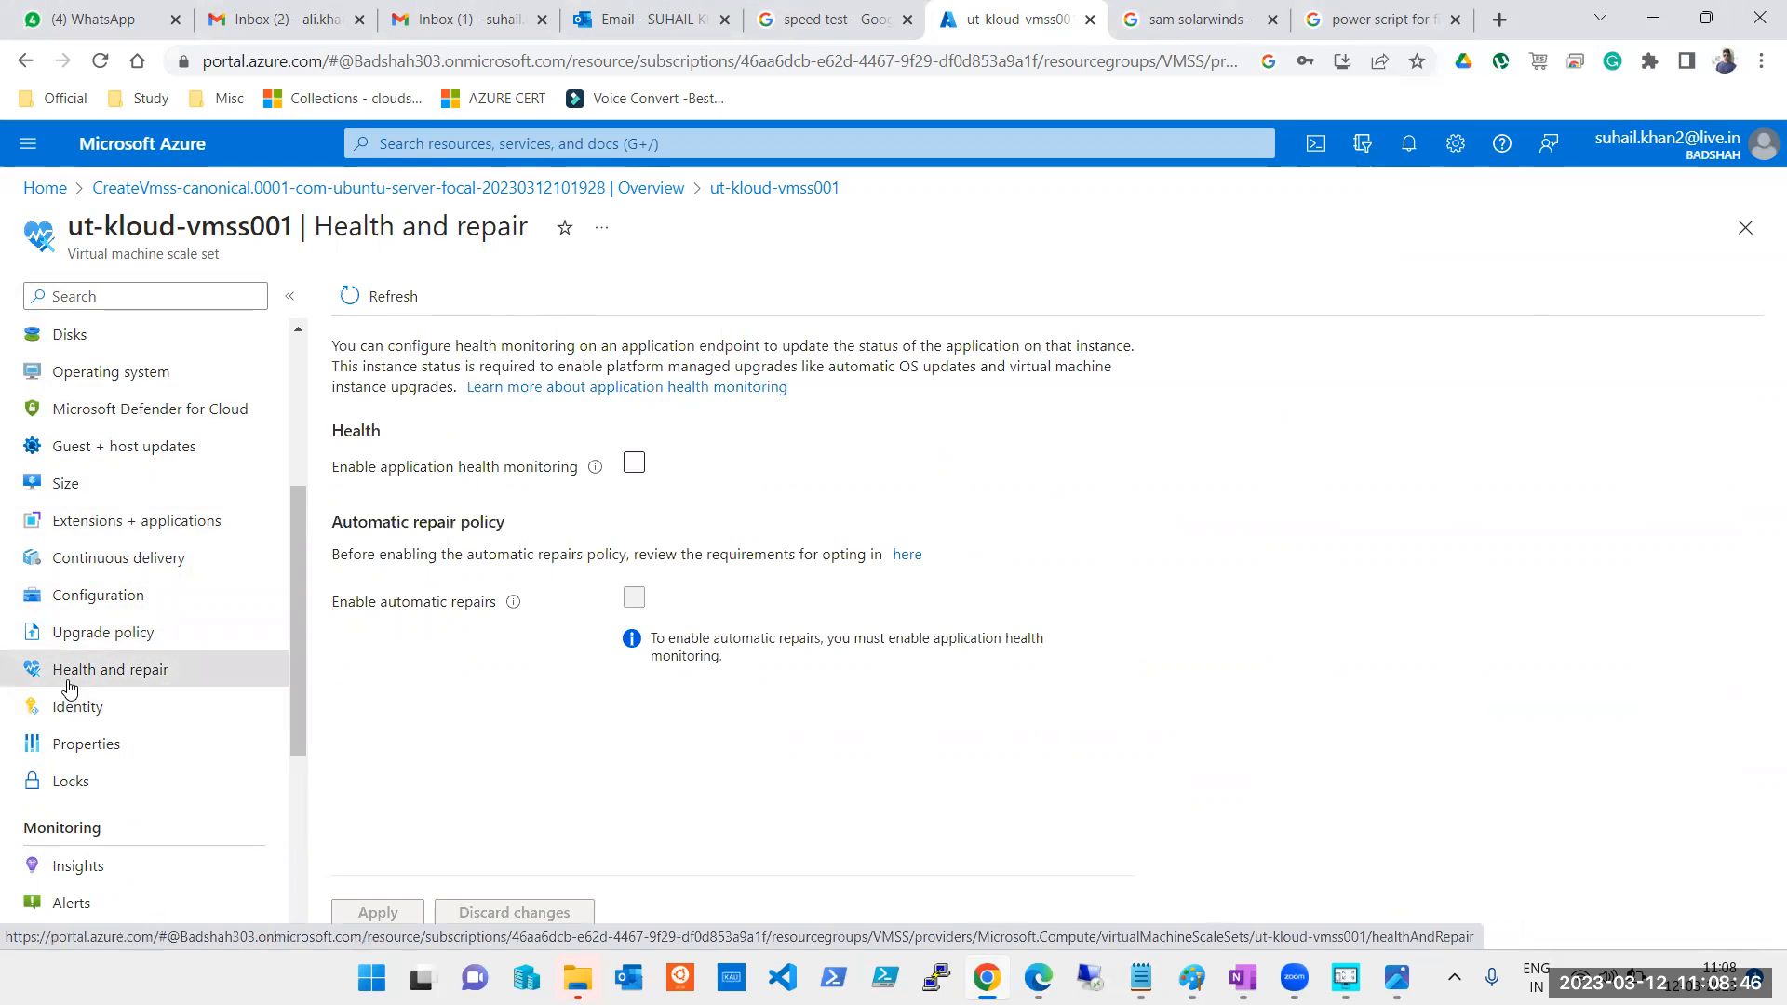
left_click(75, 709)
left_click(93, 748)
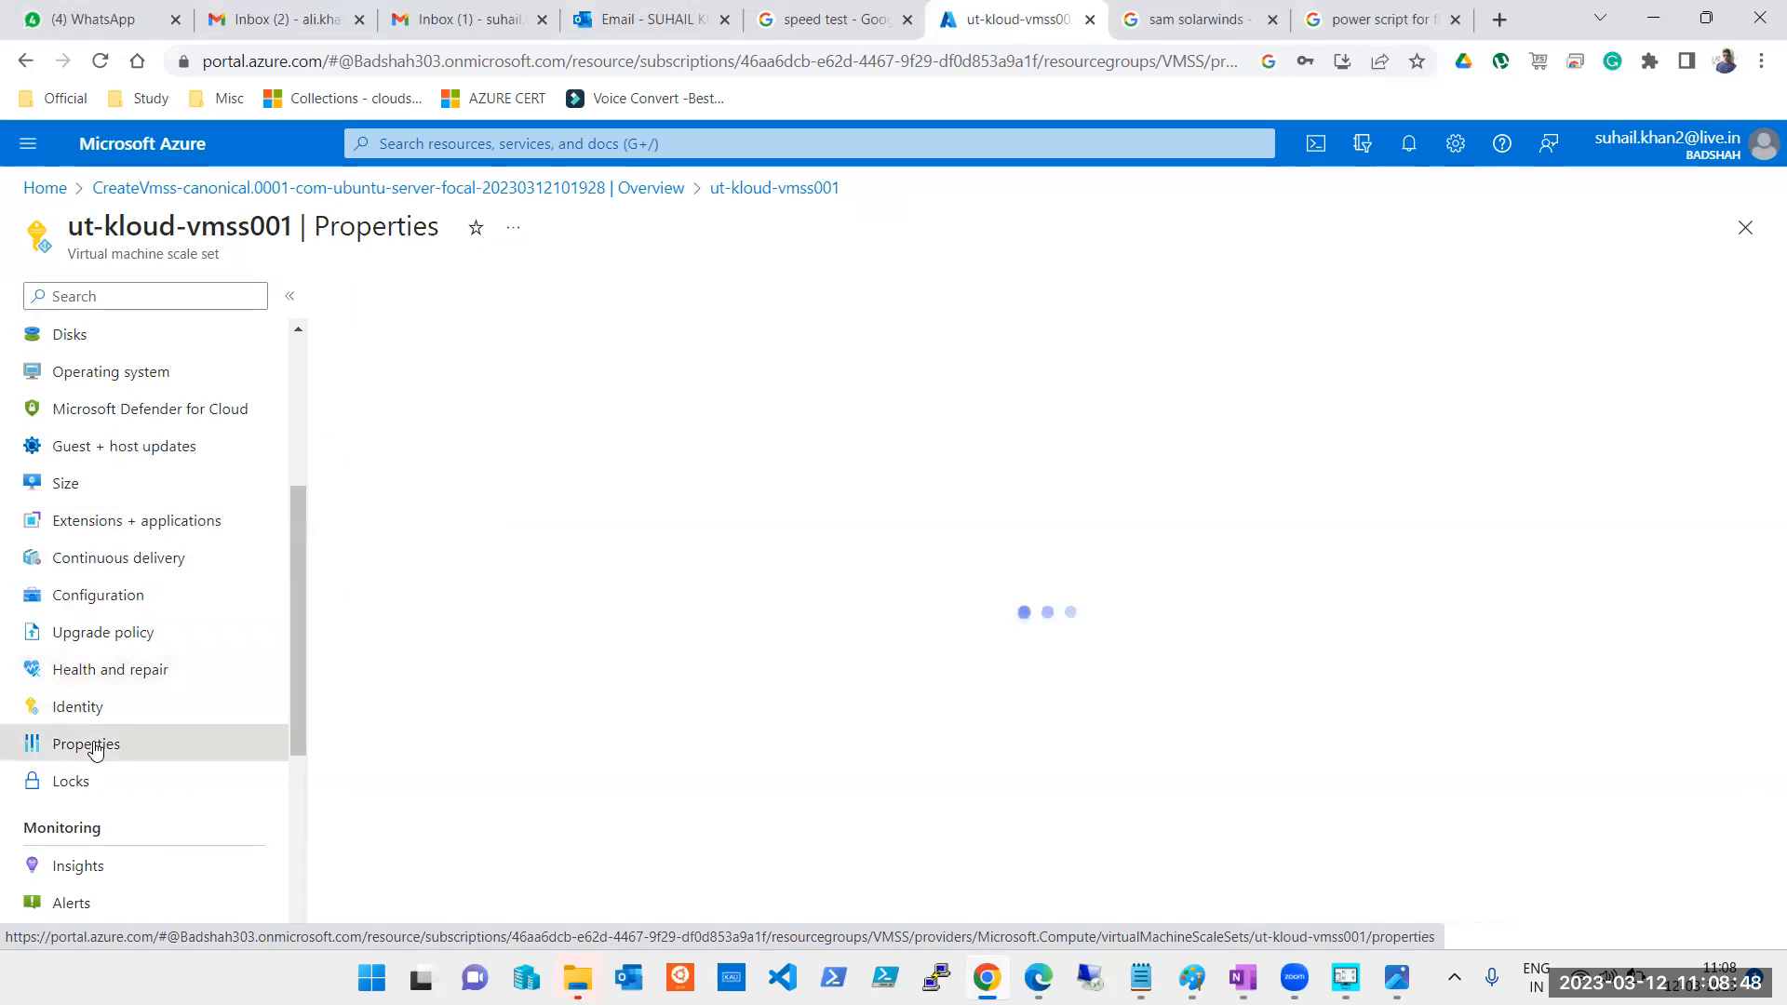
View the scale set's Locks page and look over the monitoring, automation and support options
left_click(81, 781)
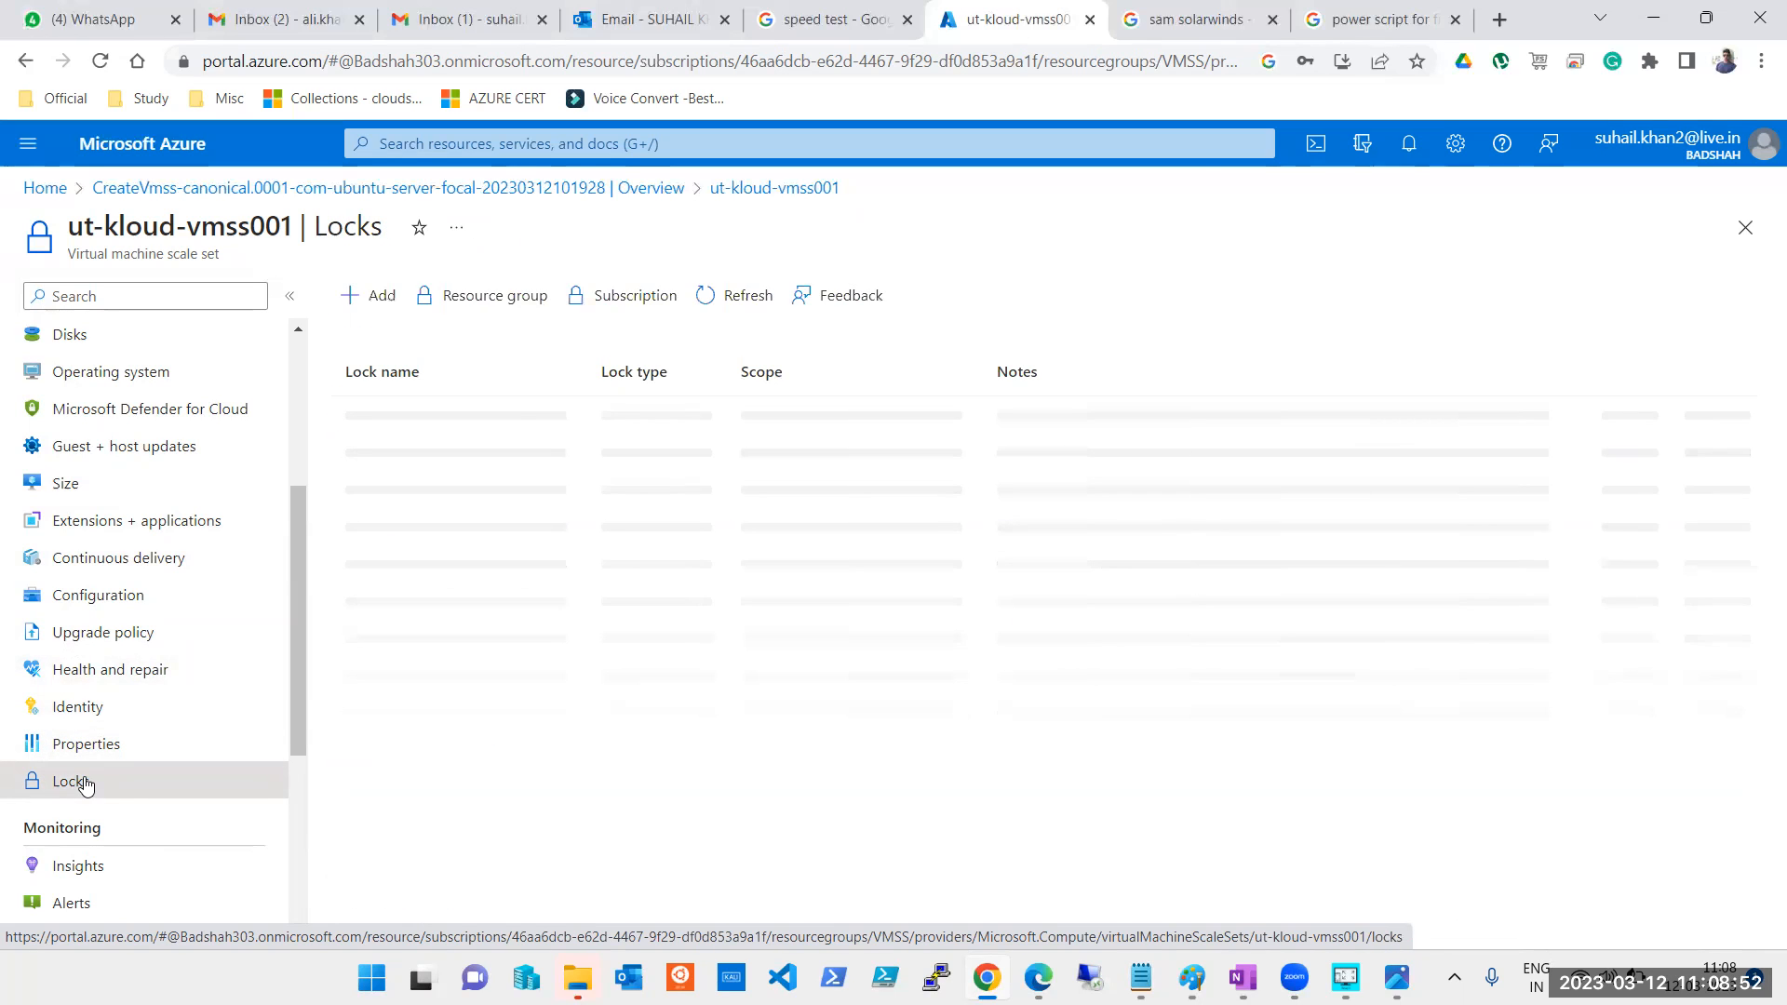
scroll(92, 786, "down", 1)
scroll(120, 743, "down", 2)
scroll(135, 651, "down", 1)
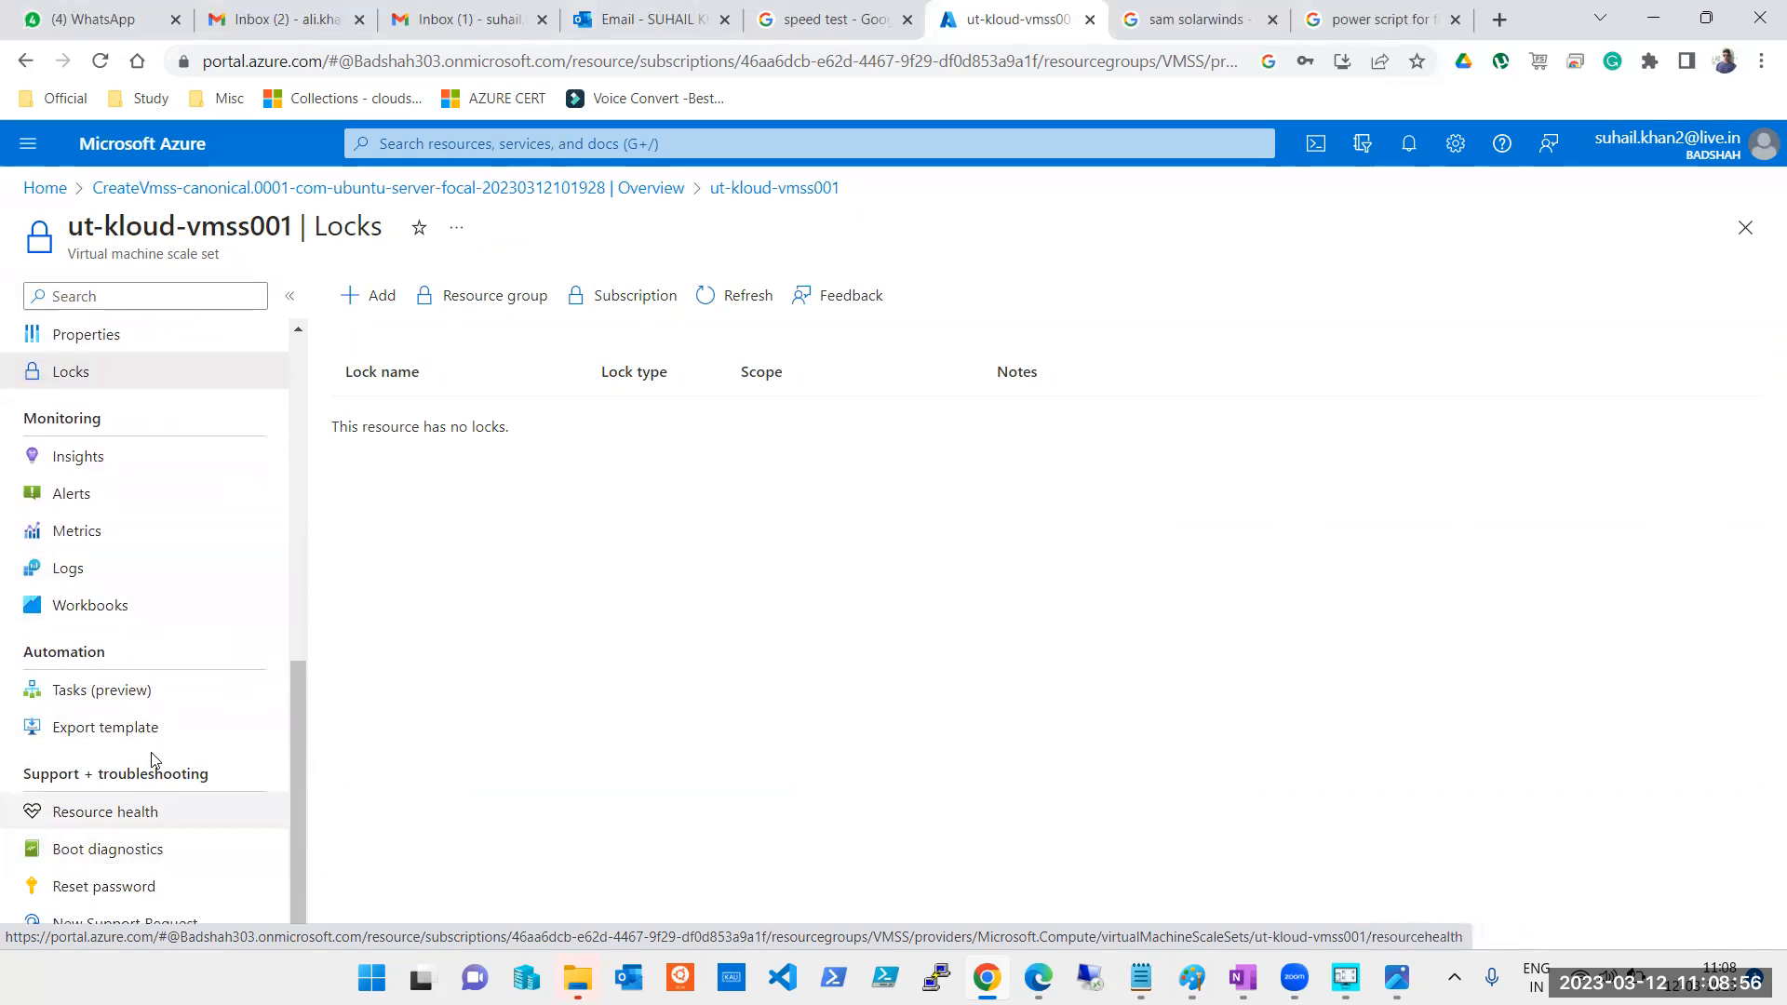
scroll(197, 755, "up", 5)
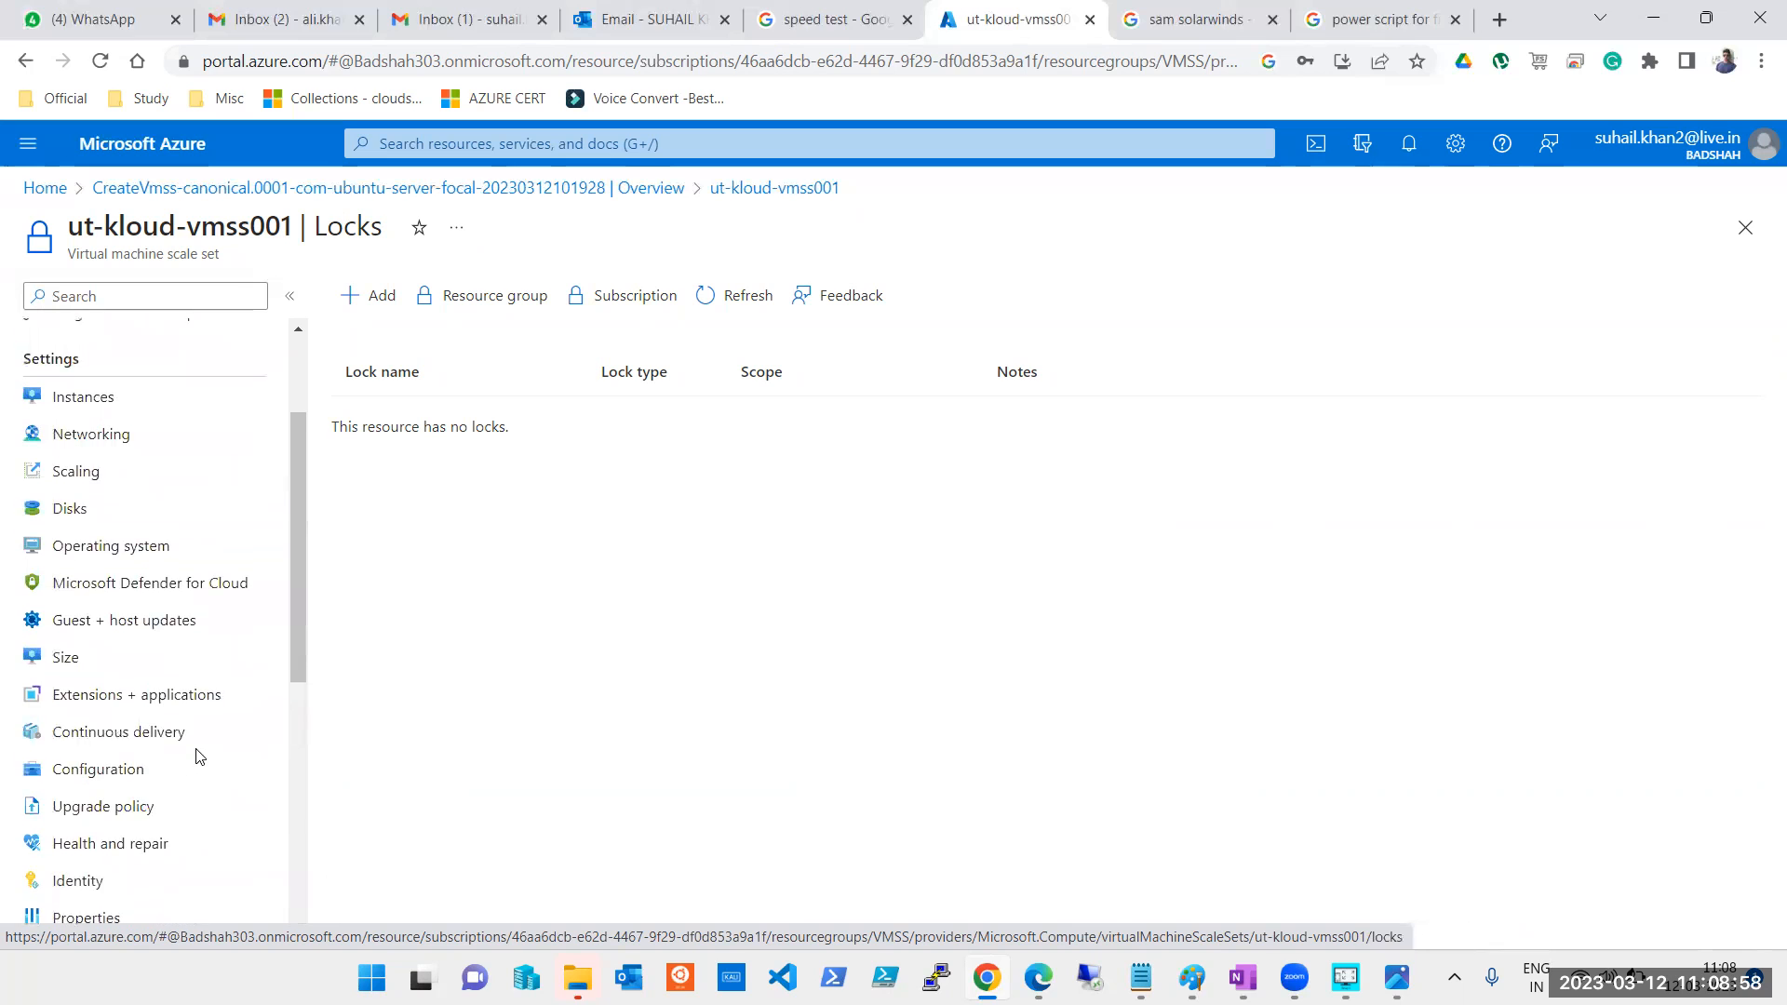
scroll(196, 755, "up", 2)
Review the scale set's Overview page, including its size, disk, availability and scaling properties, and briefly visit the Activity log
left_click(91, 340)
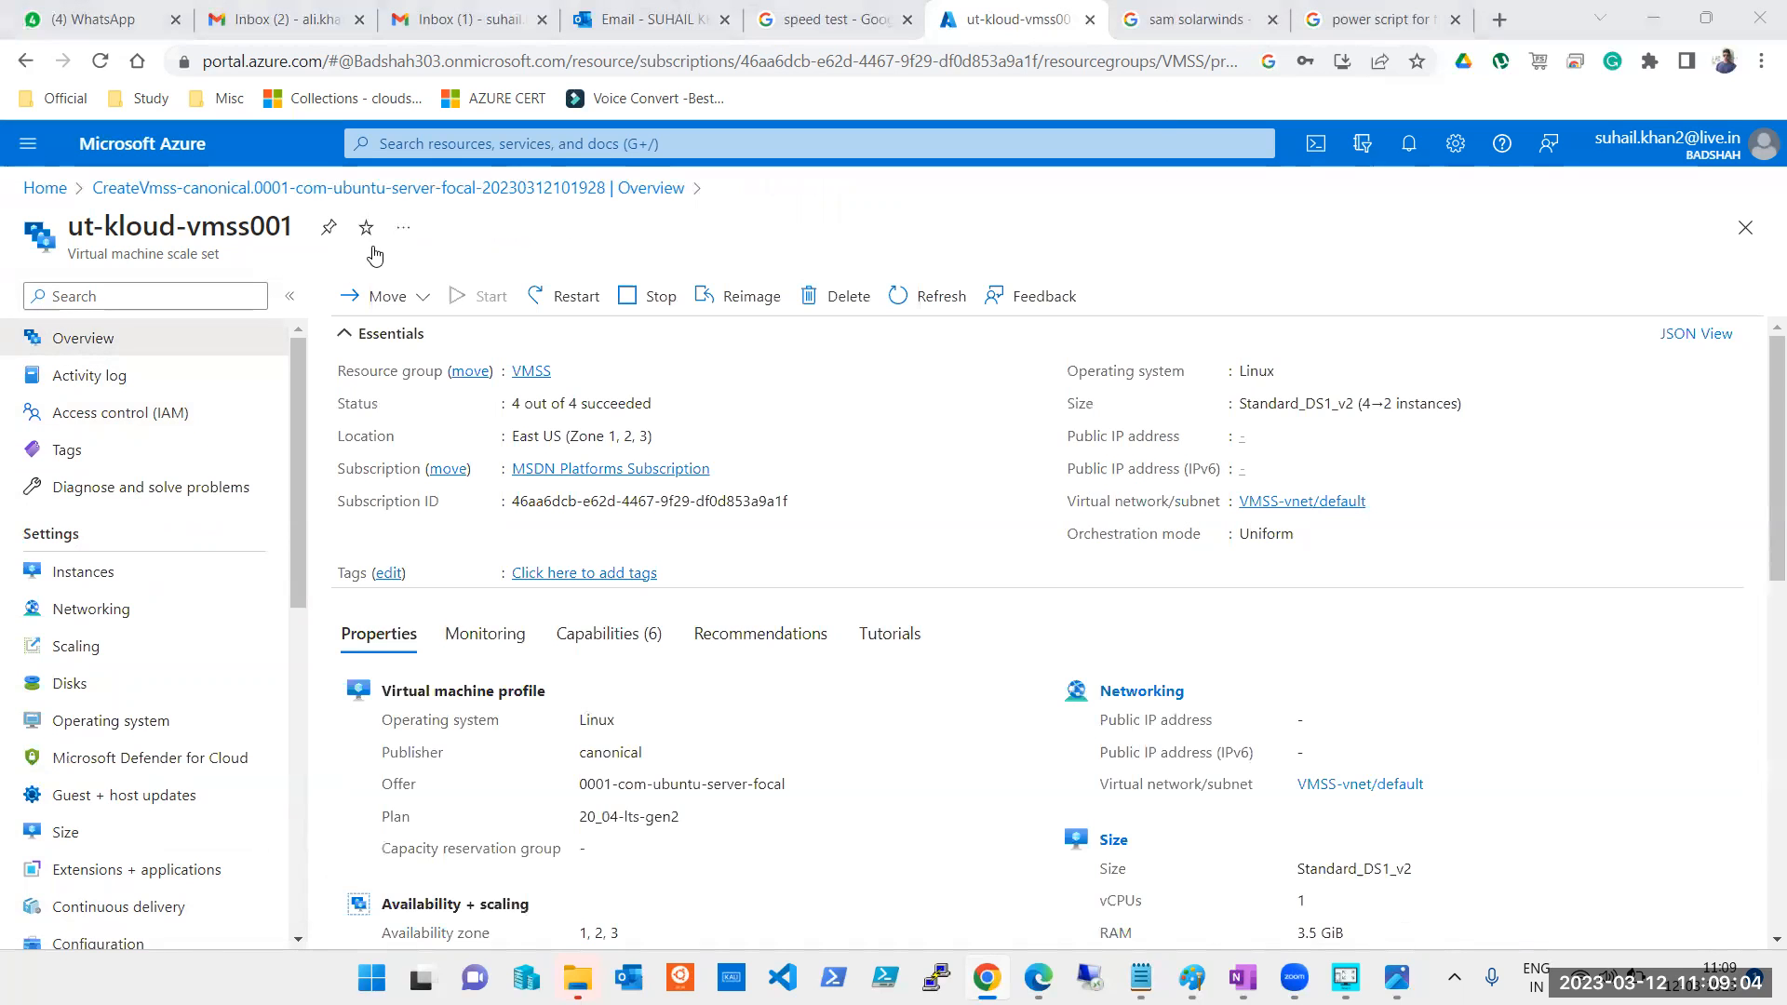
scroll(844, 569, "down", 5)
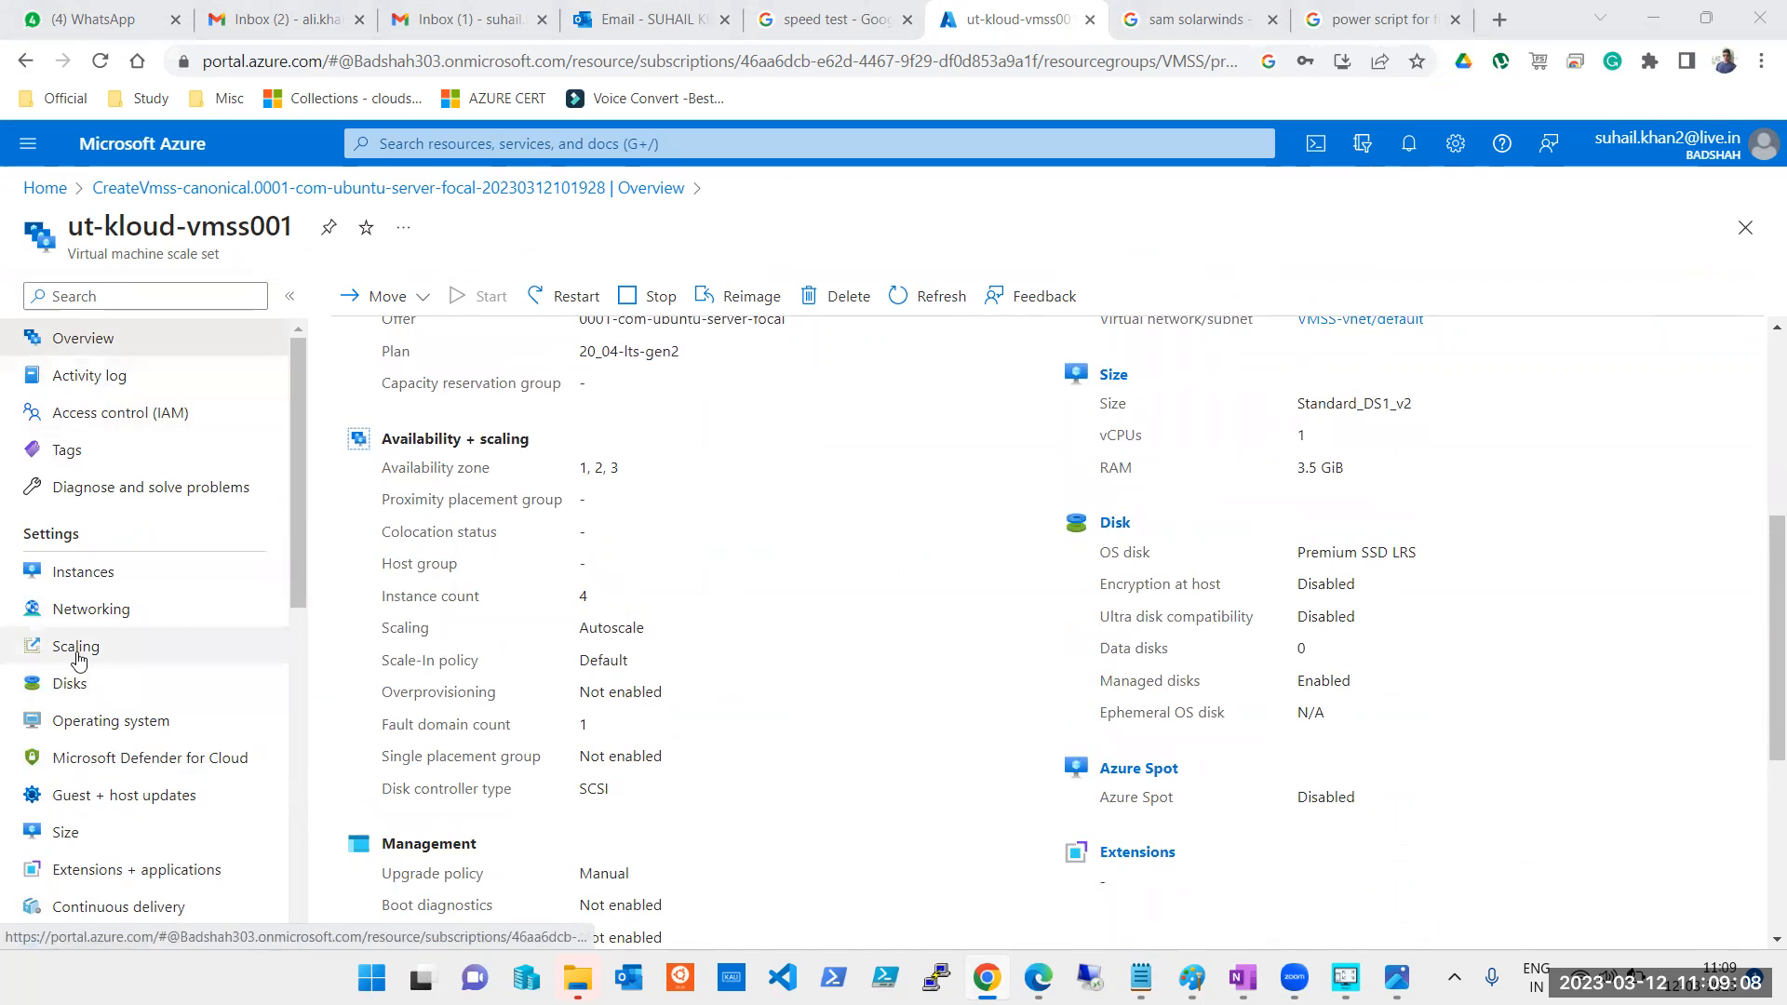
scroll(126, 563, "down", 9)
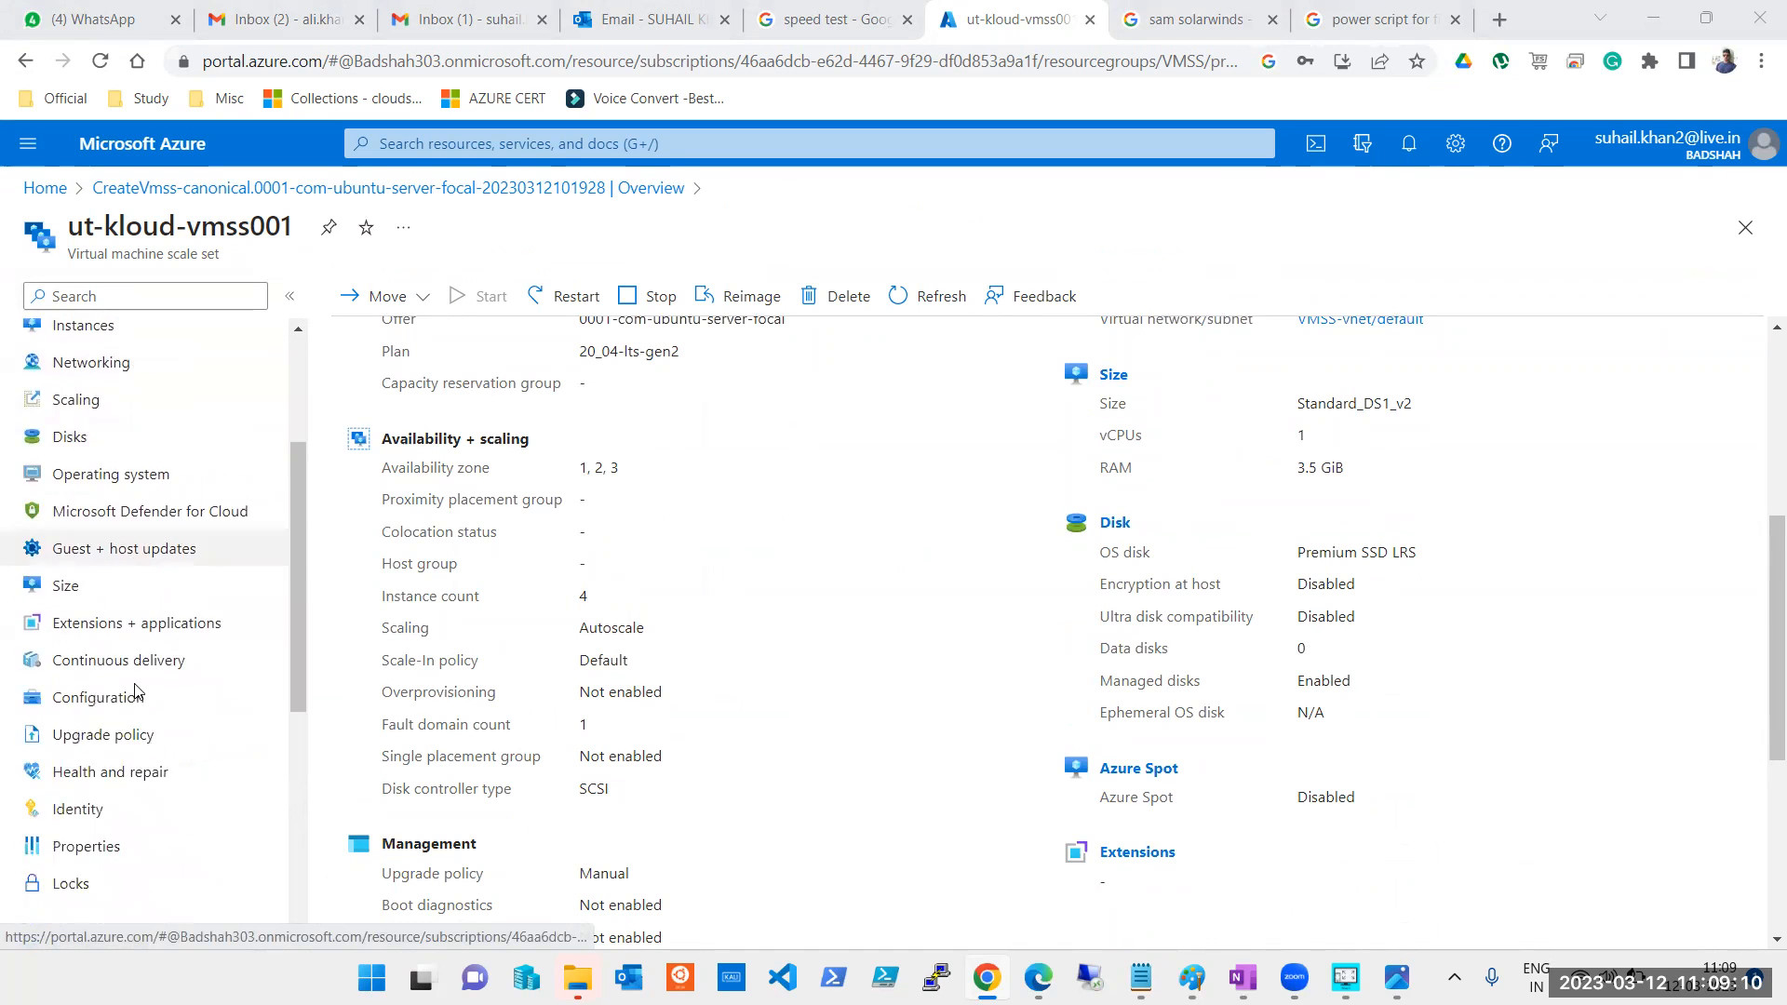
scroll(145, 788, "up", 10)
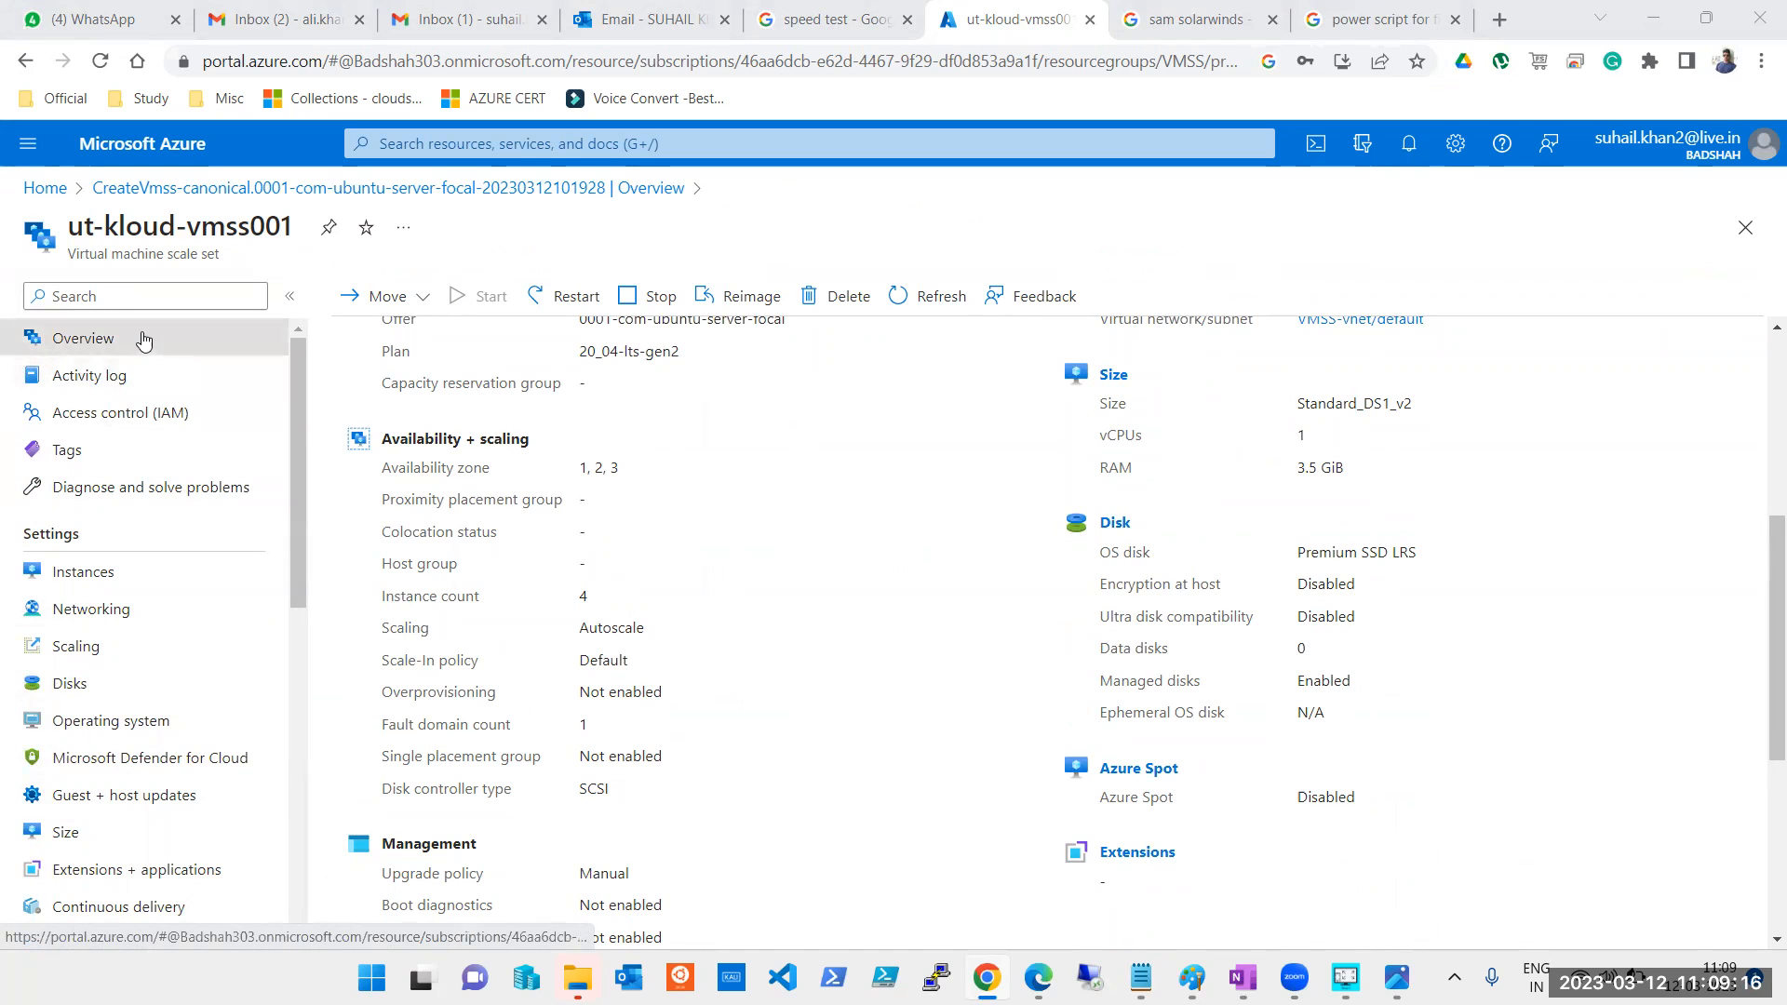
left_click(139, 382)
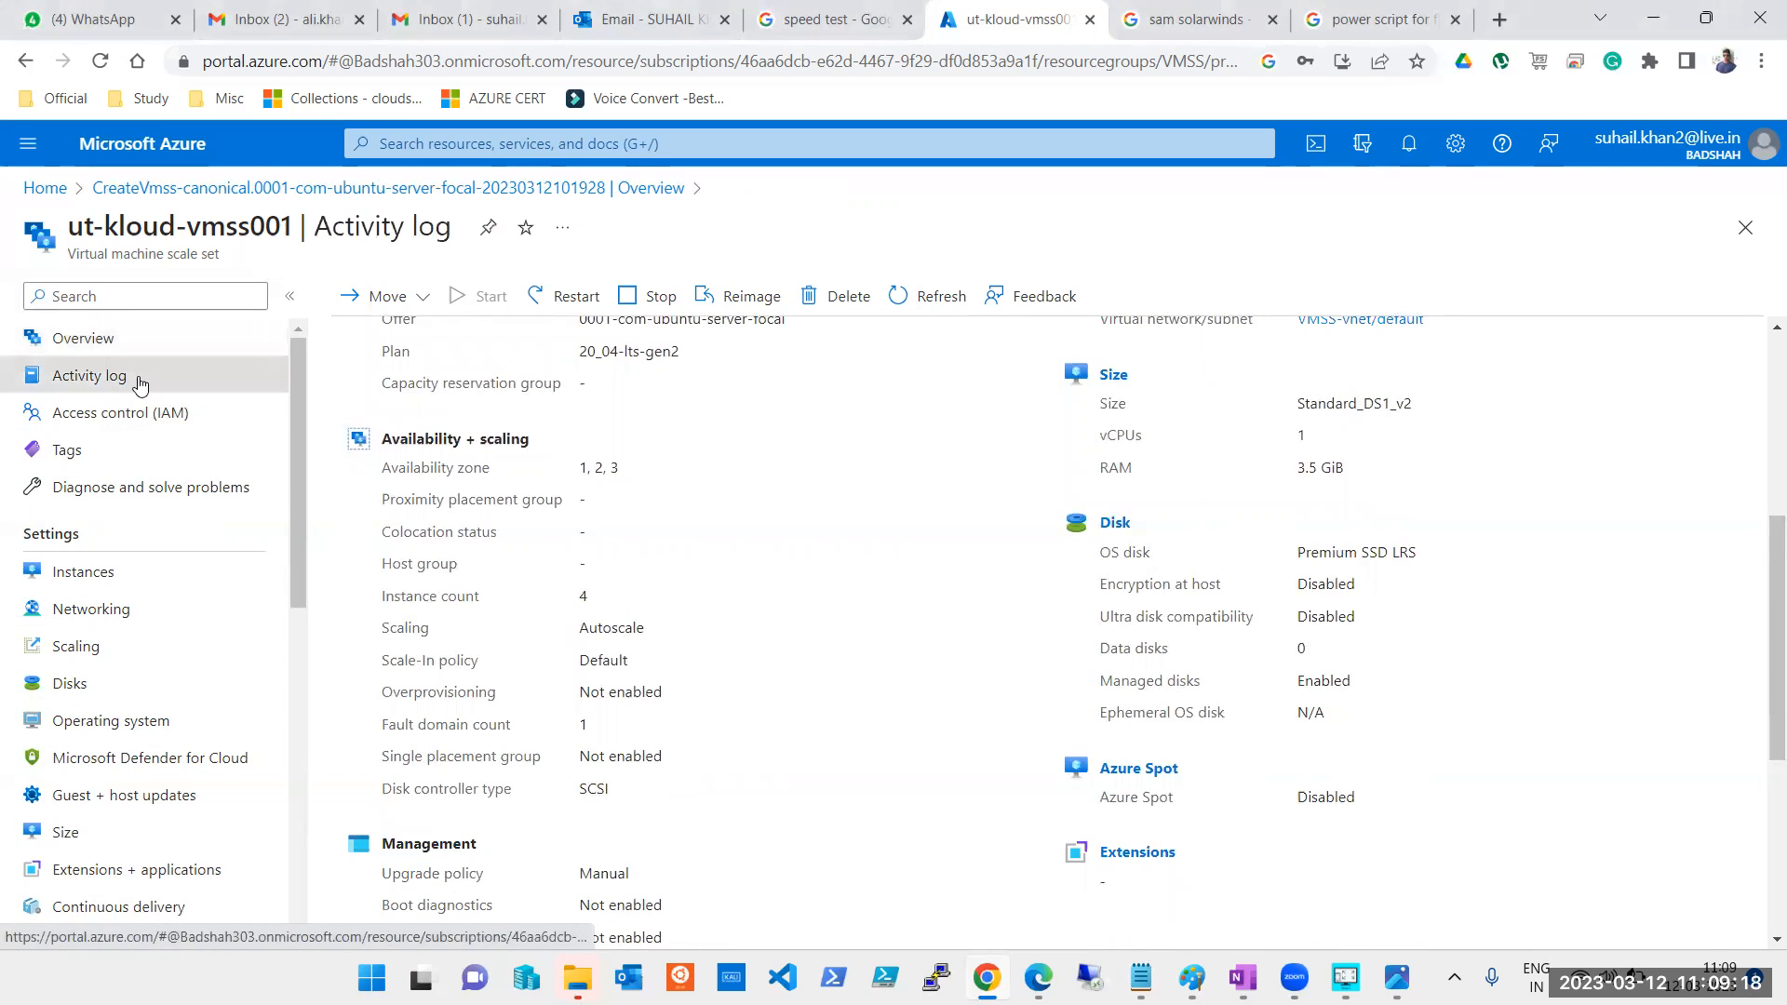
left_click(150, 344)
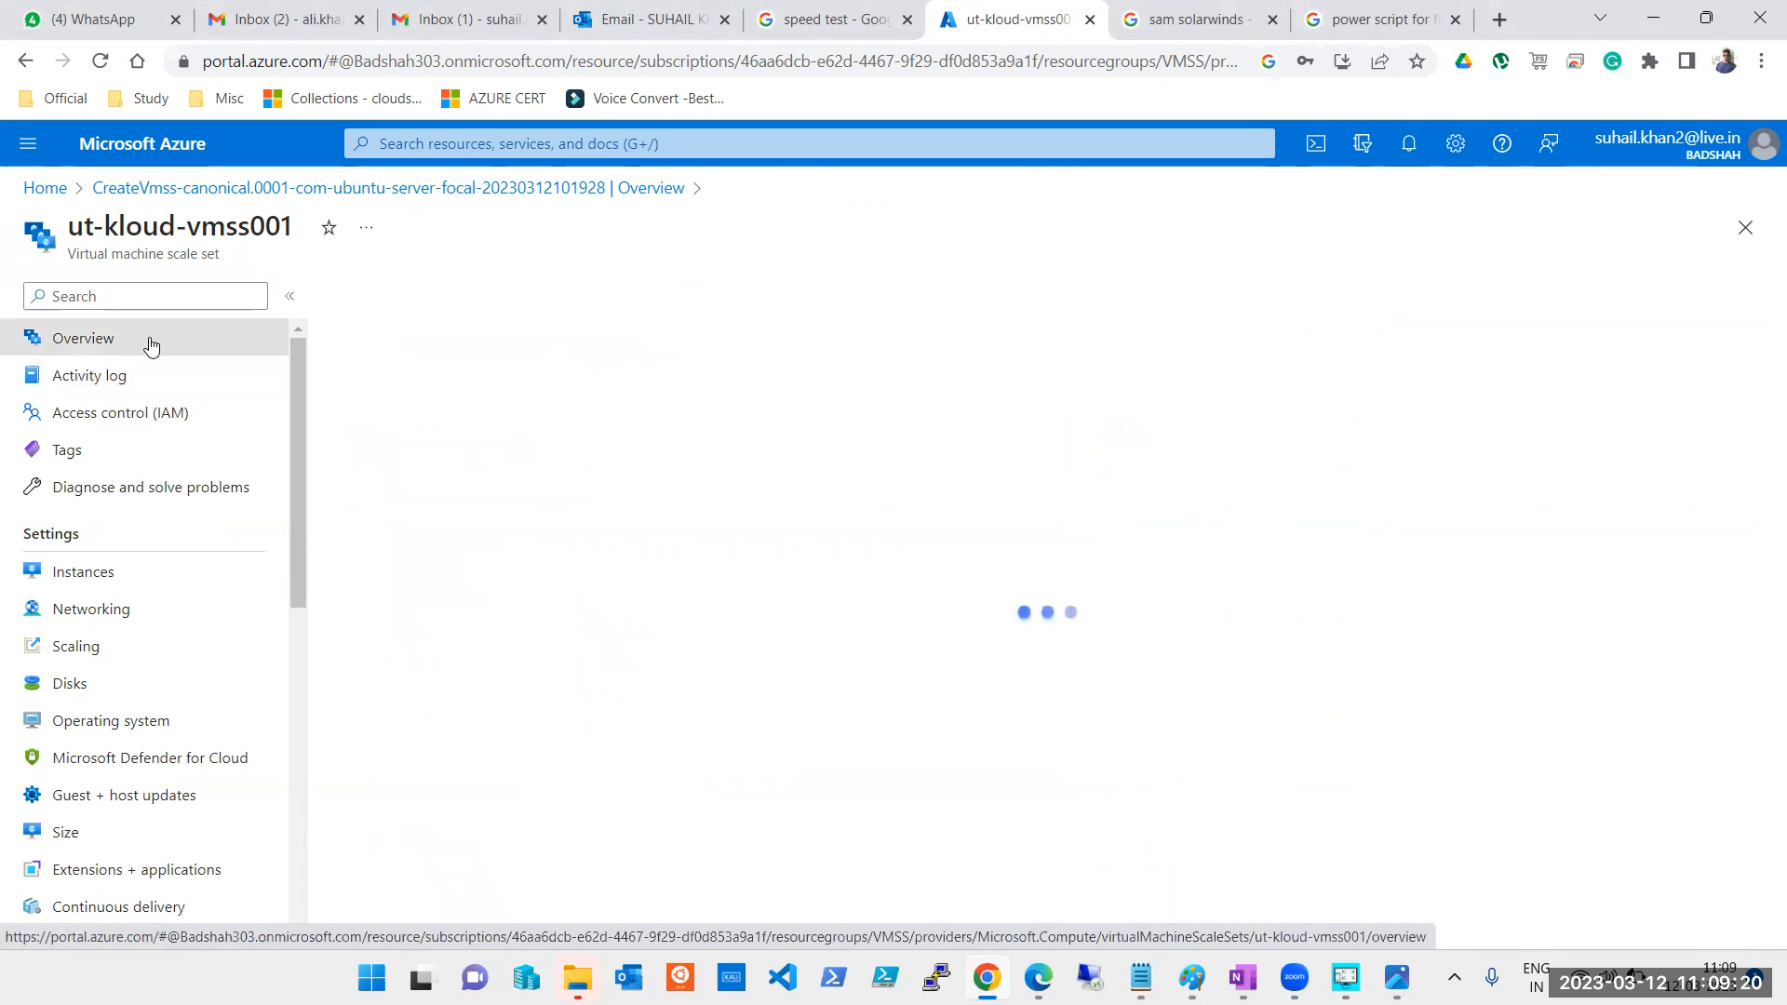
Review the custom autoscale configuration on the Scaling page, including the Default profile's scale rules and instance limits
left_click(57, 651)
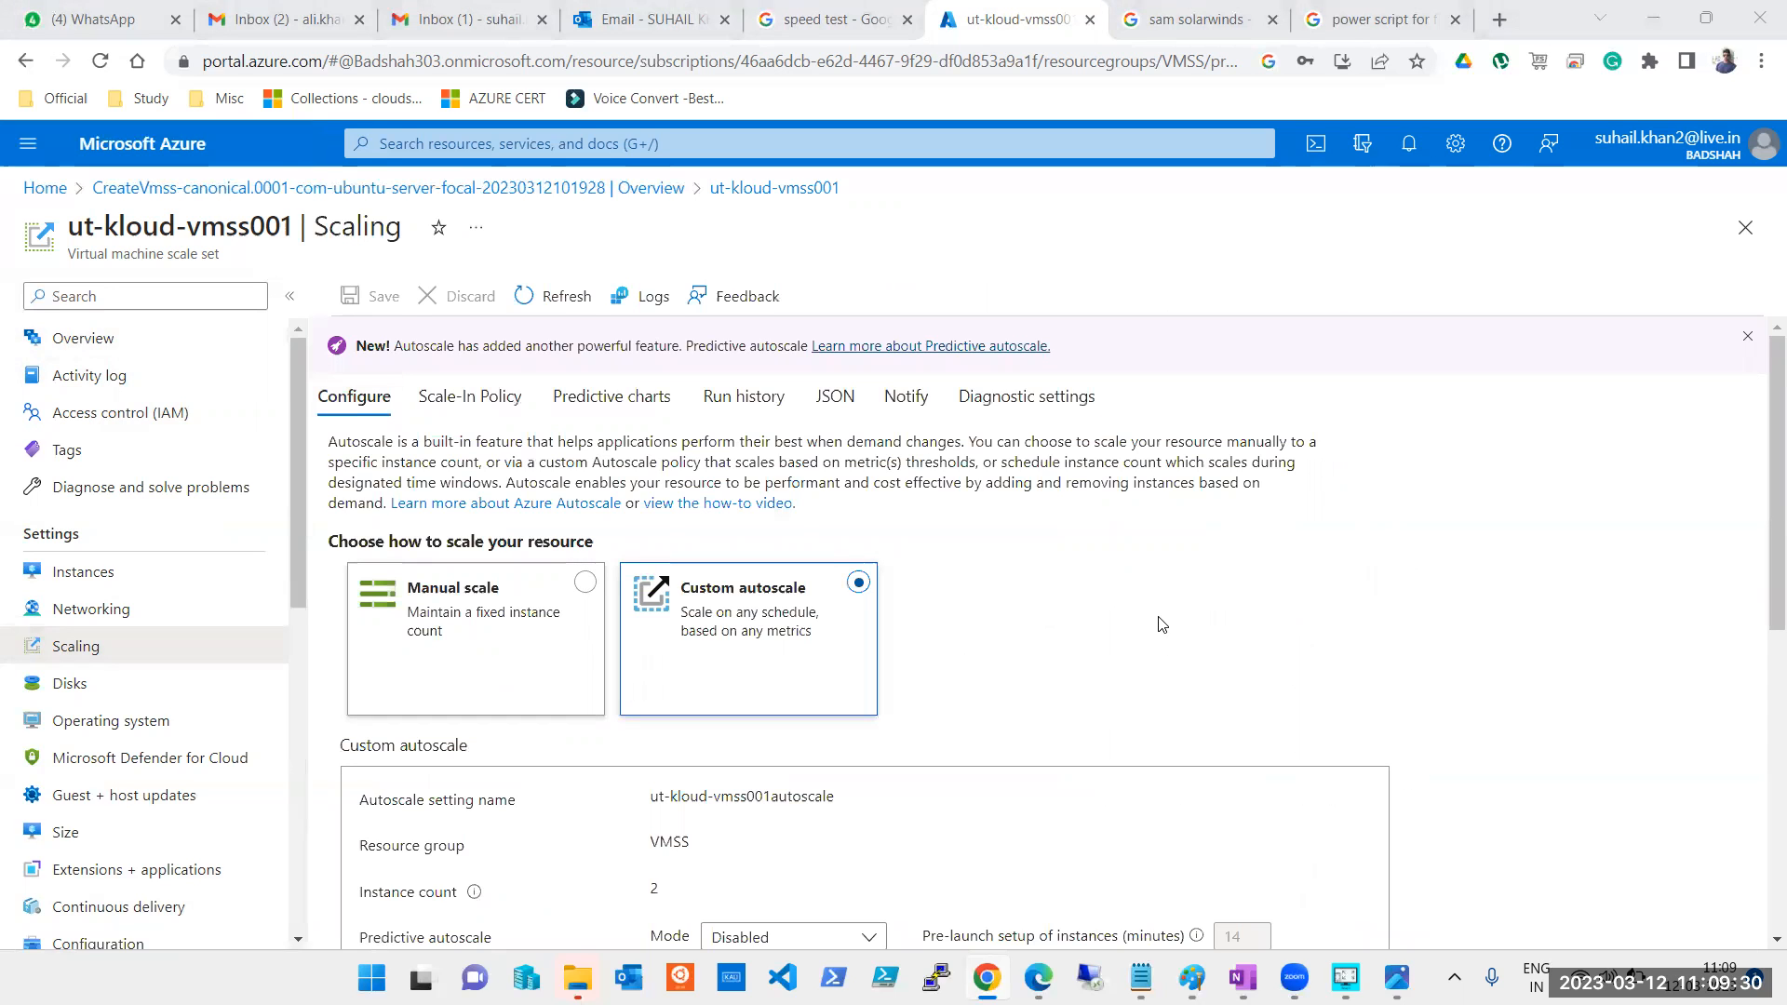
scroll(1163, 625, "down", 4)
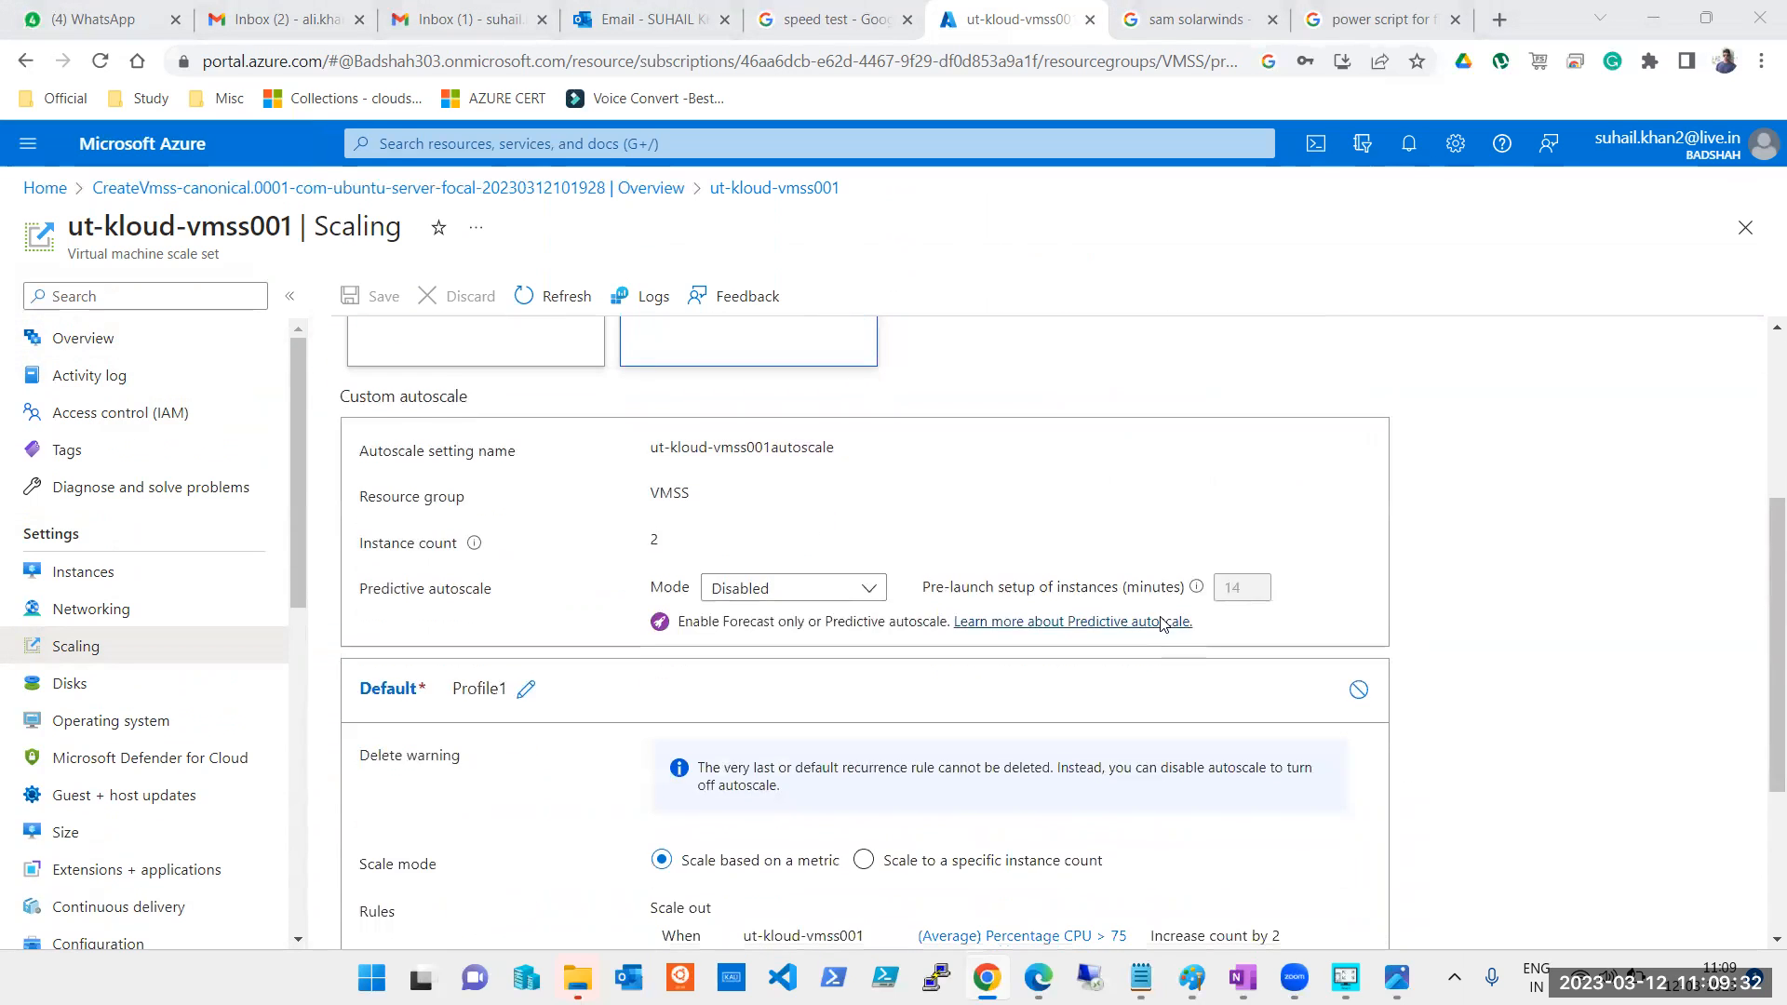
scroll(1158, 623, "up", 4)
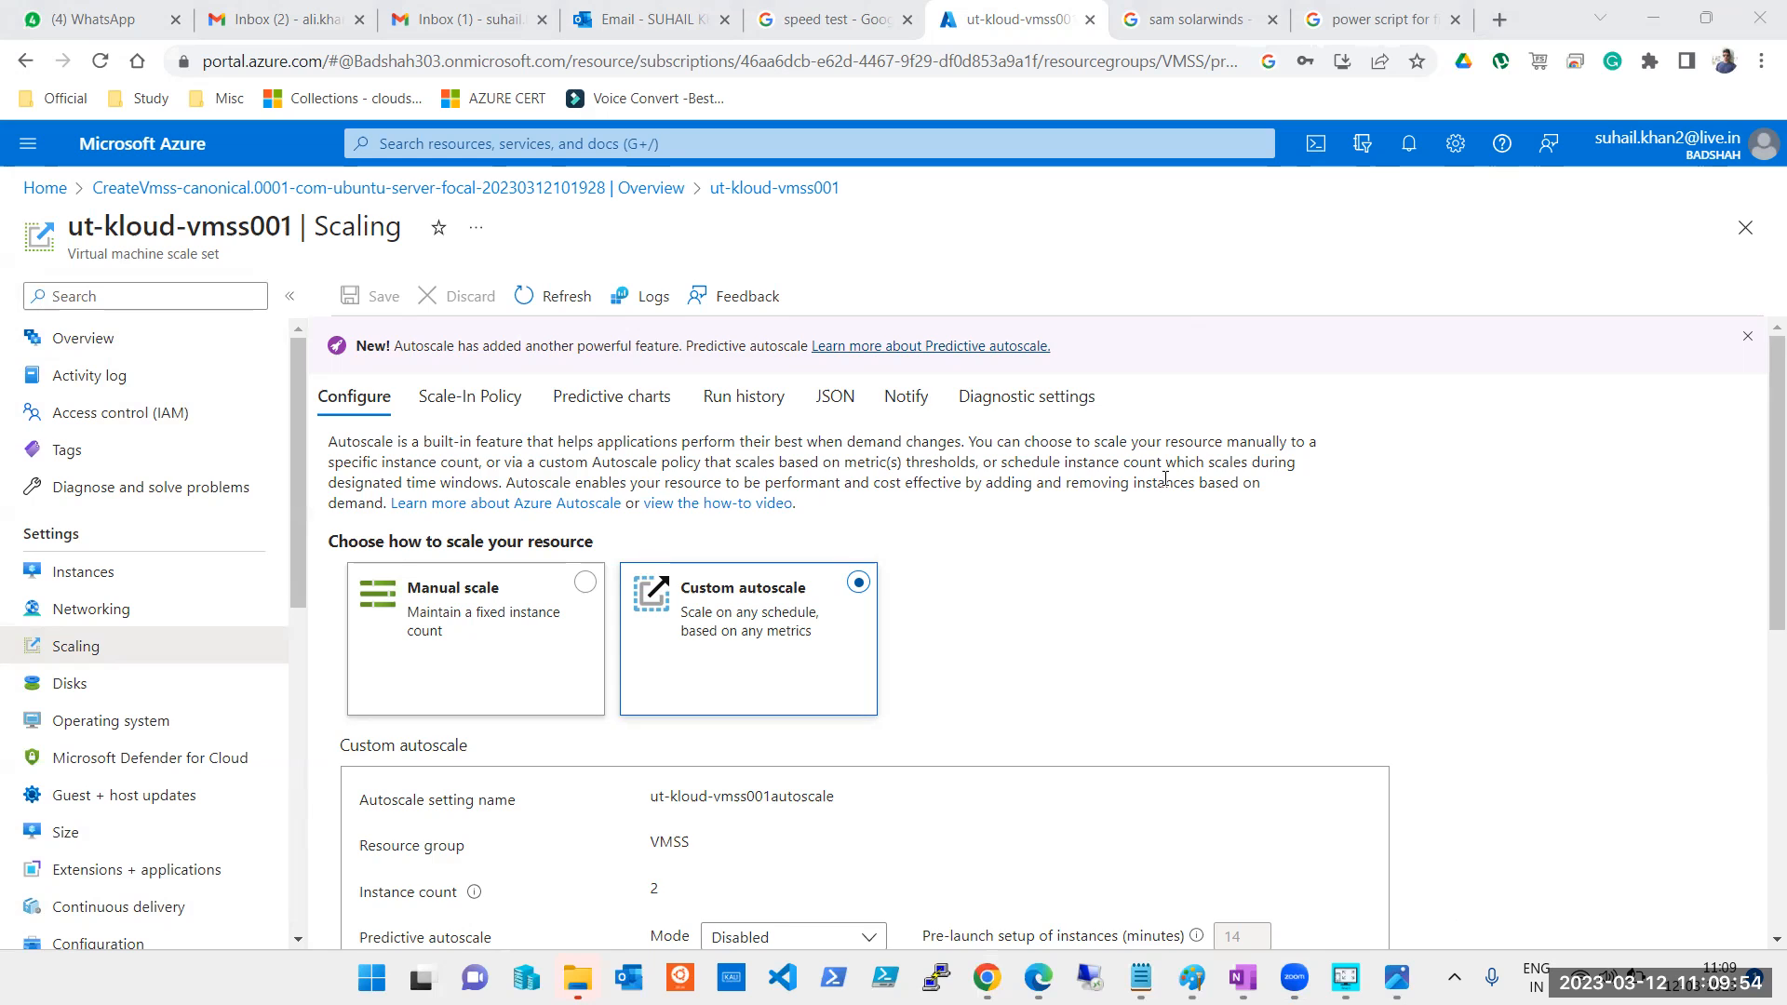
scroll(803, 518, "down", 5)
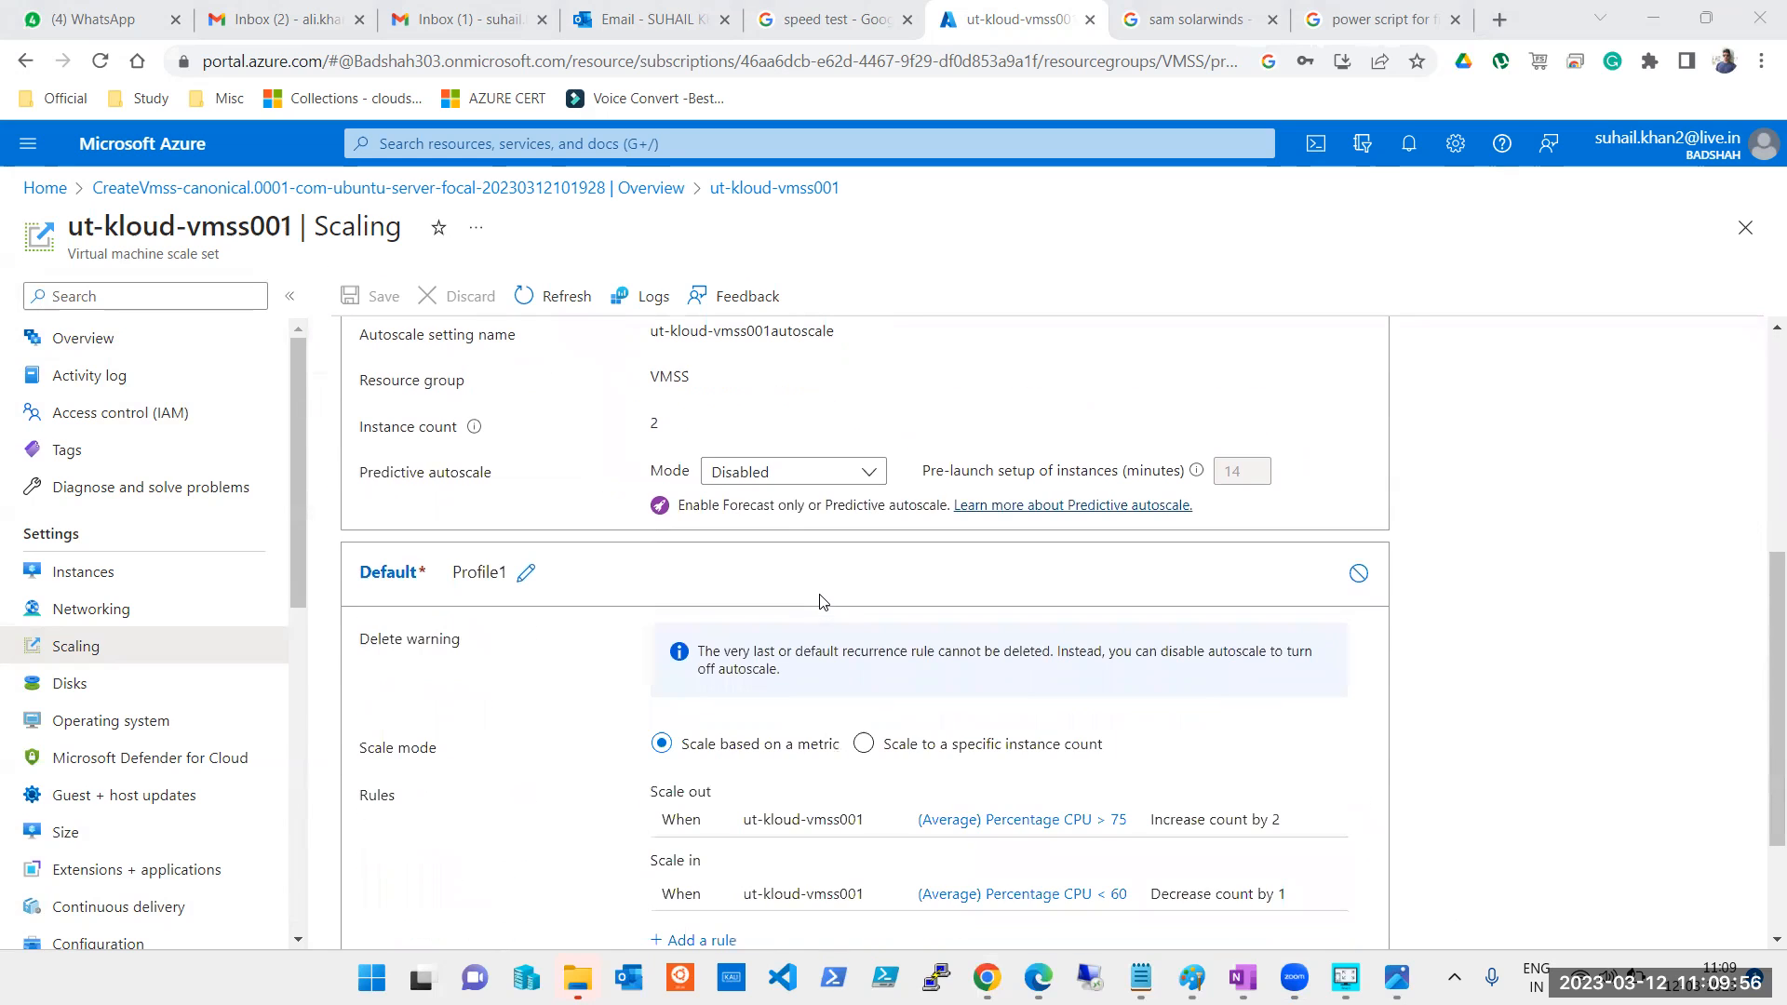
scroll(859, 573, "down", 2)
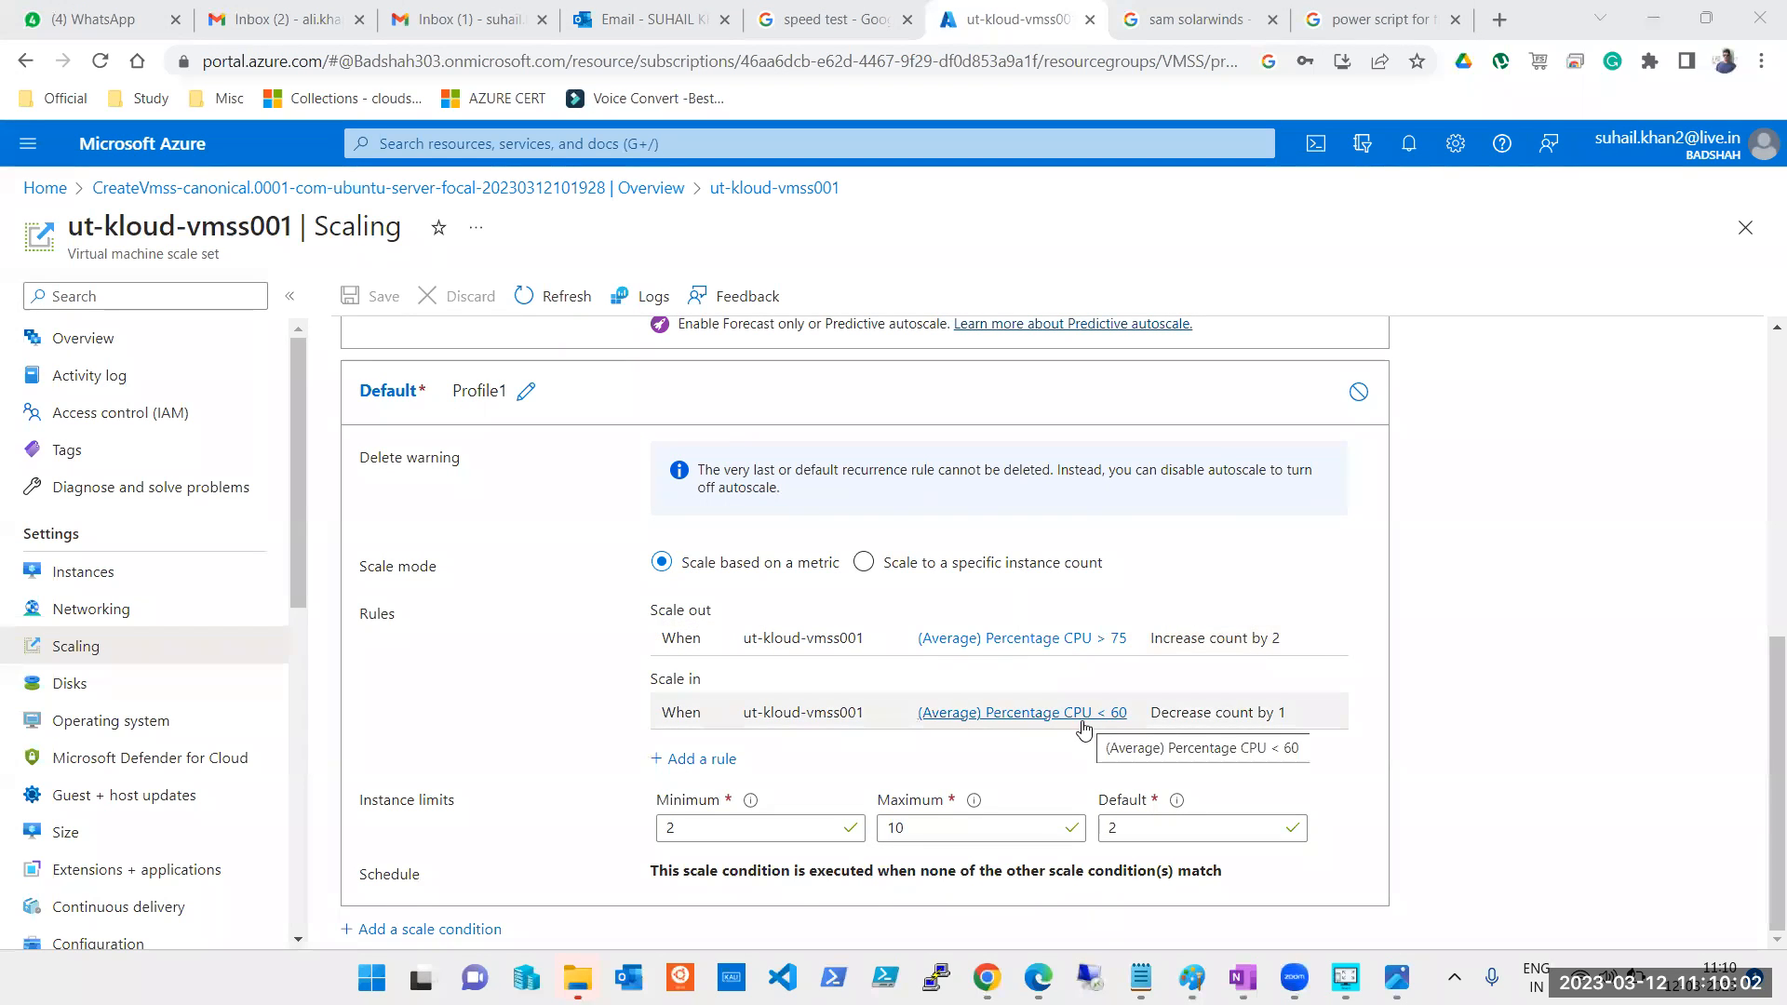
View the details of the scale-out rule for Percentage CPU above 75 and close it without updating
left_click(1077, 649)
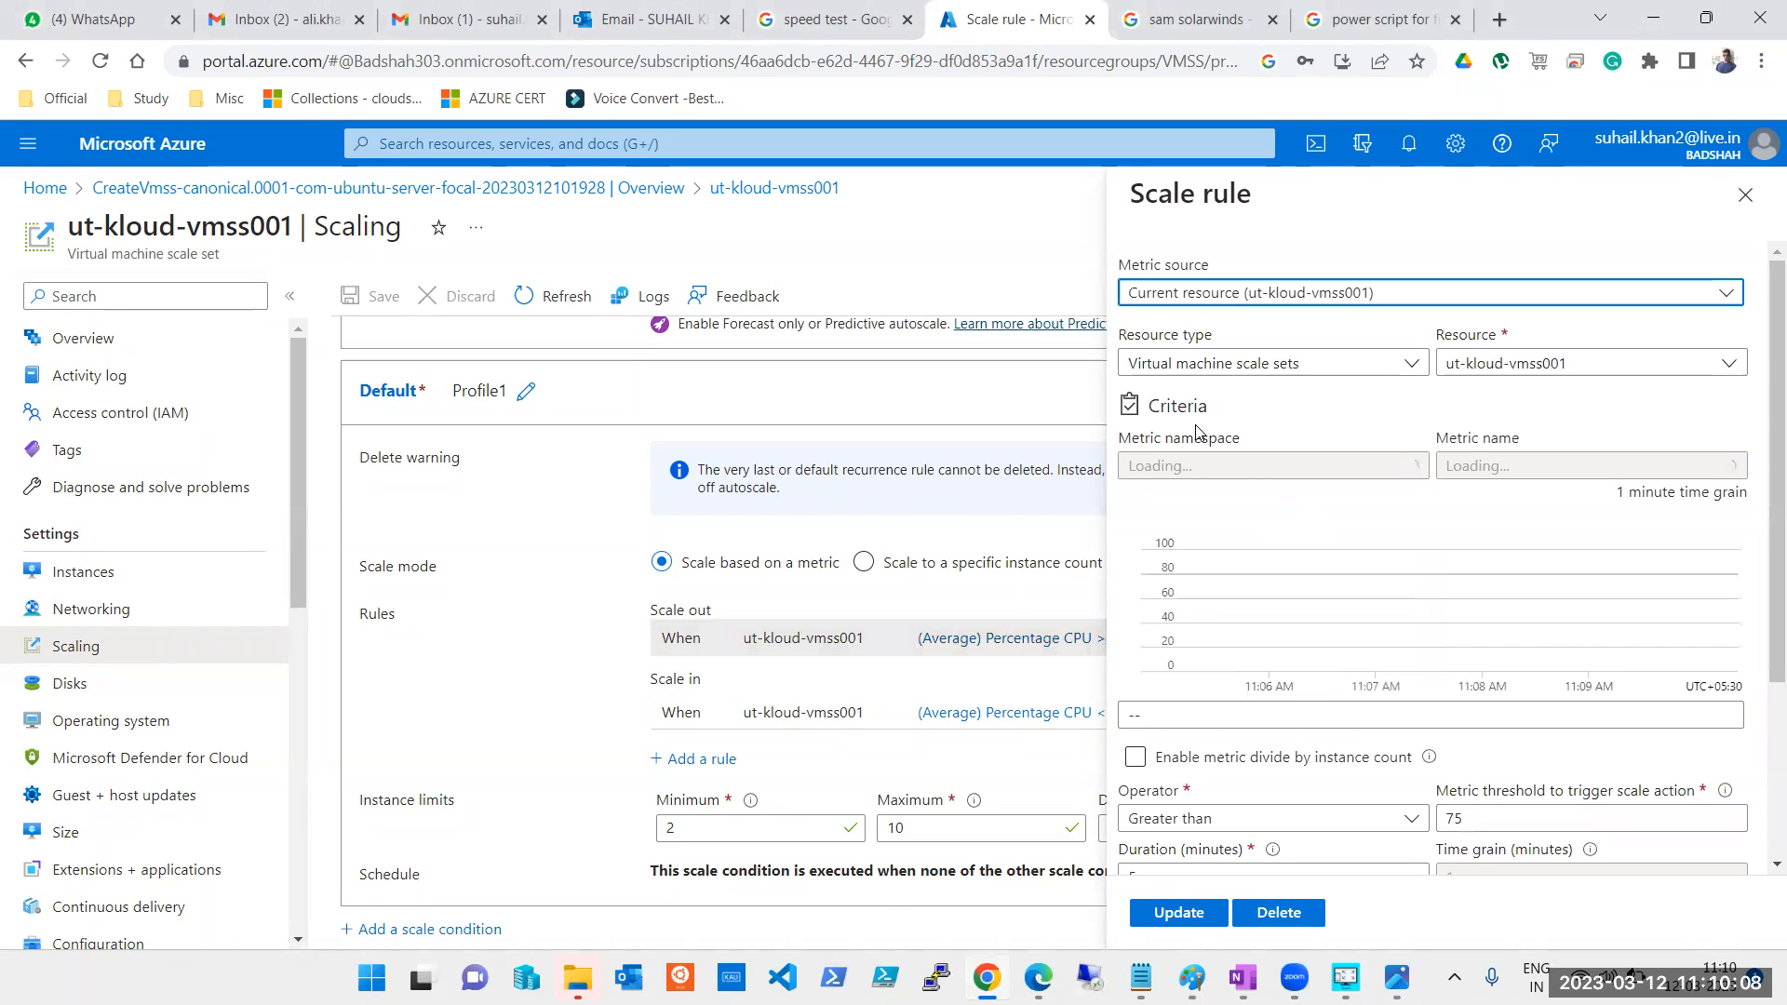
double_click(1490, 815)
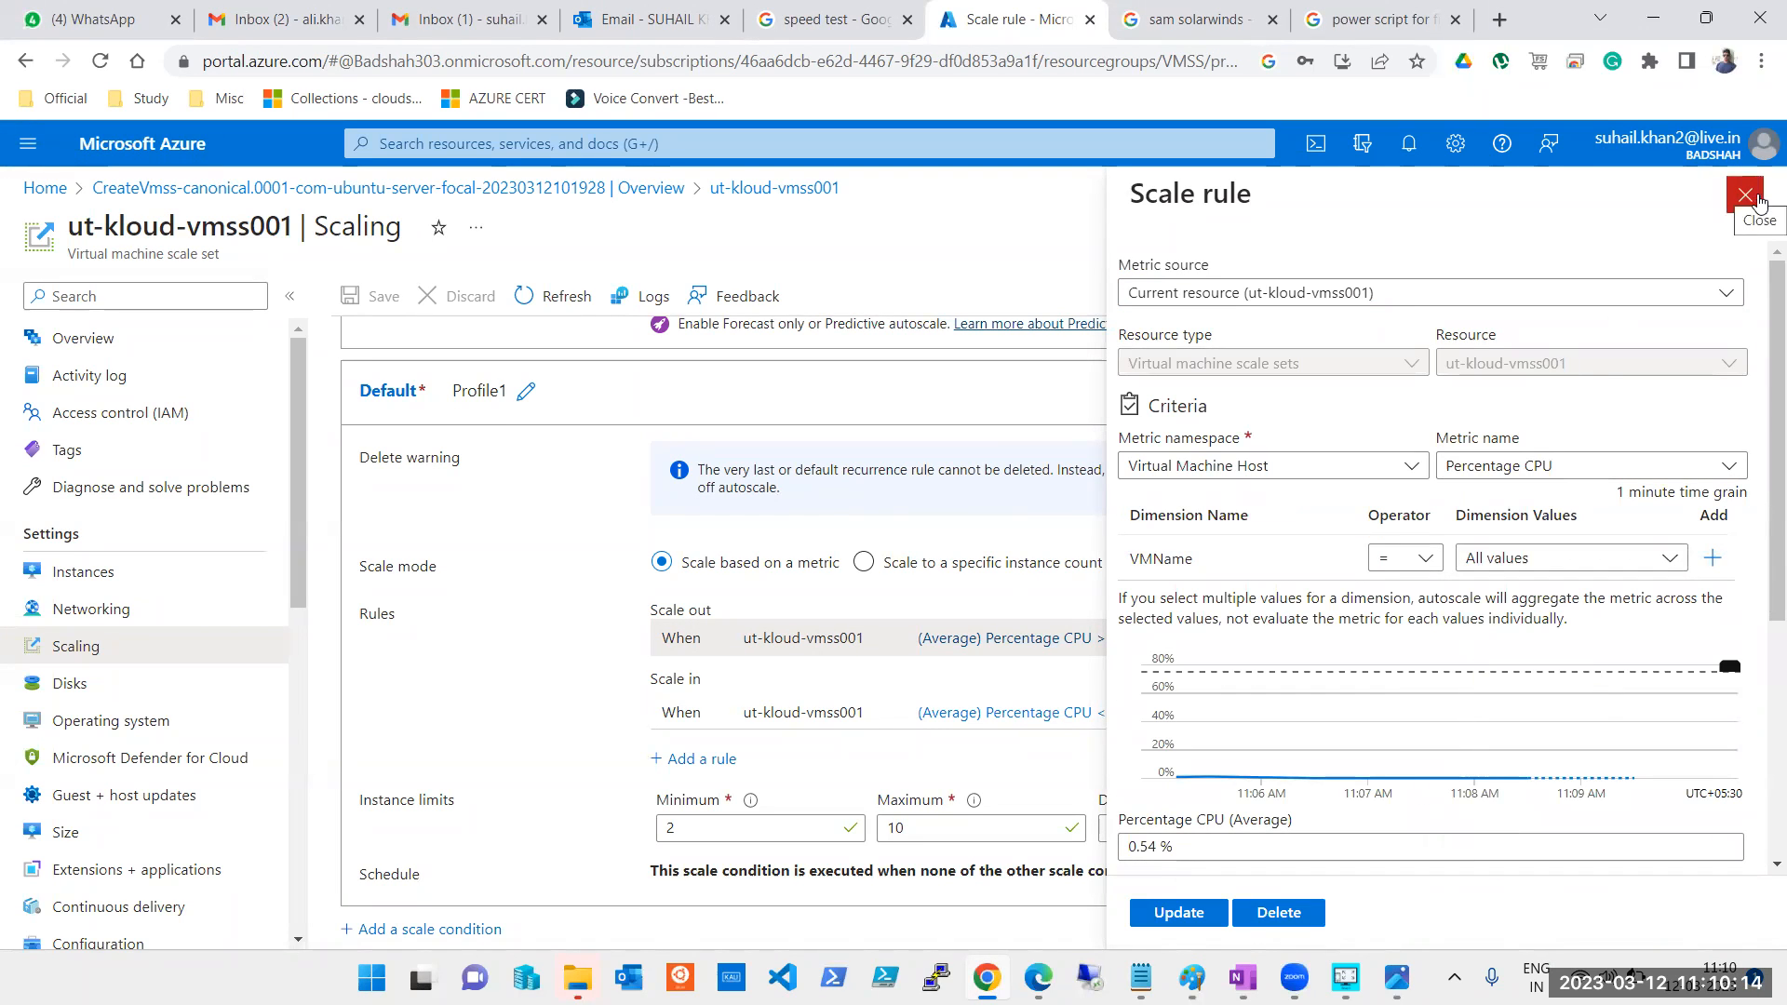
left_click(1746, 195)
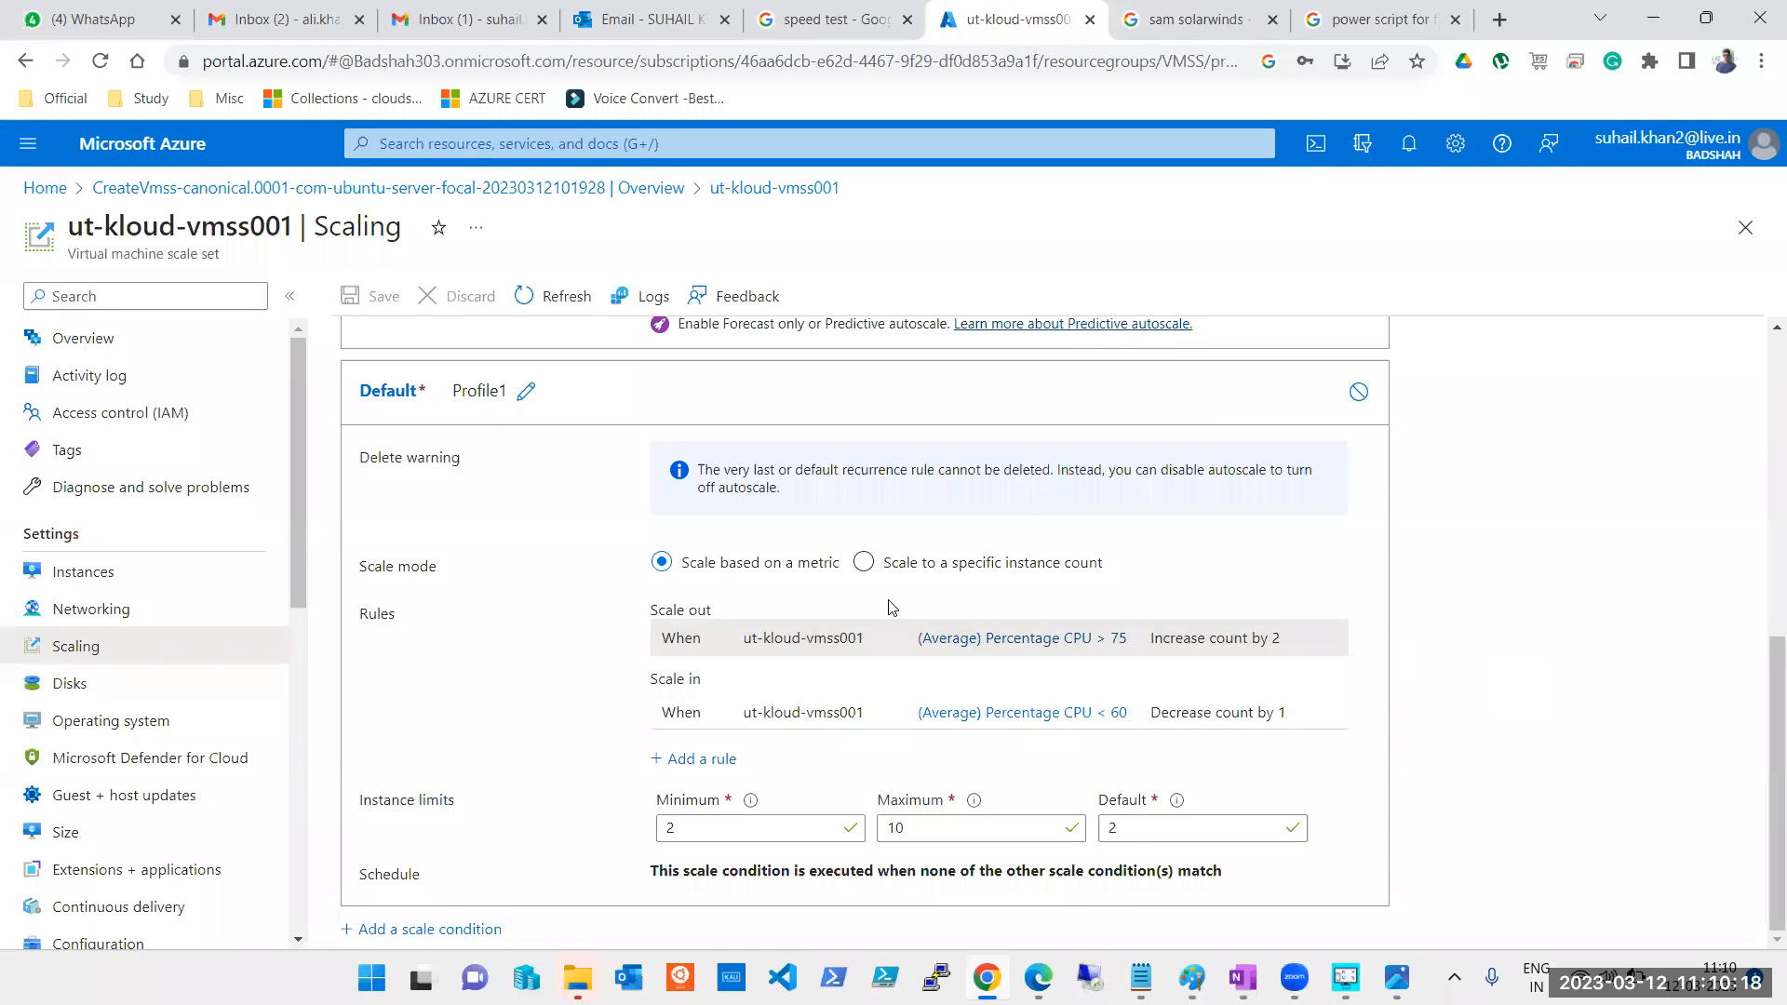
Reopen the scale-out rule and examine its metric source and the available metric names, keeping Percentage CPU
left_click(1069, 641)
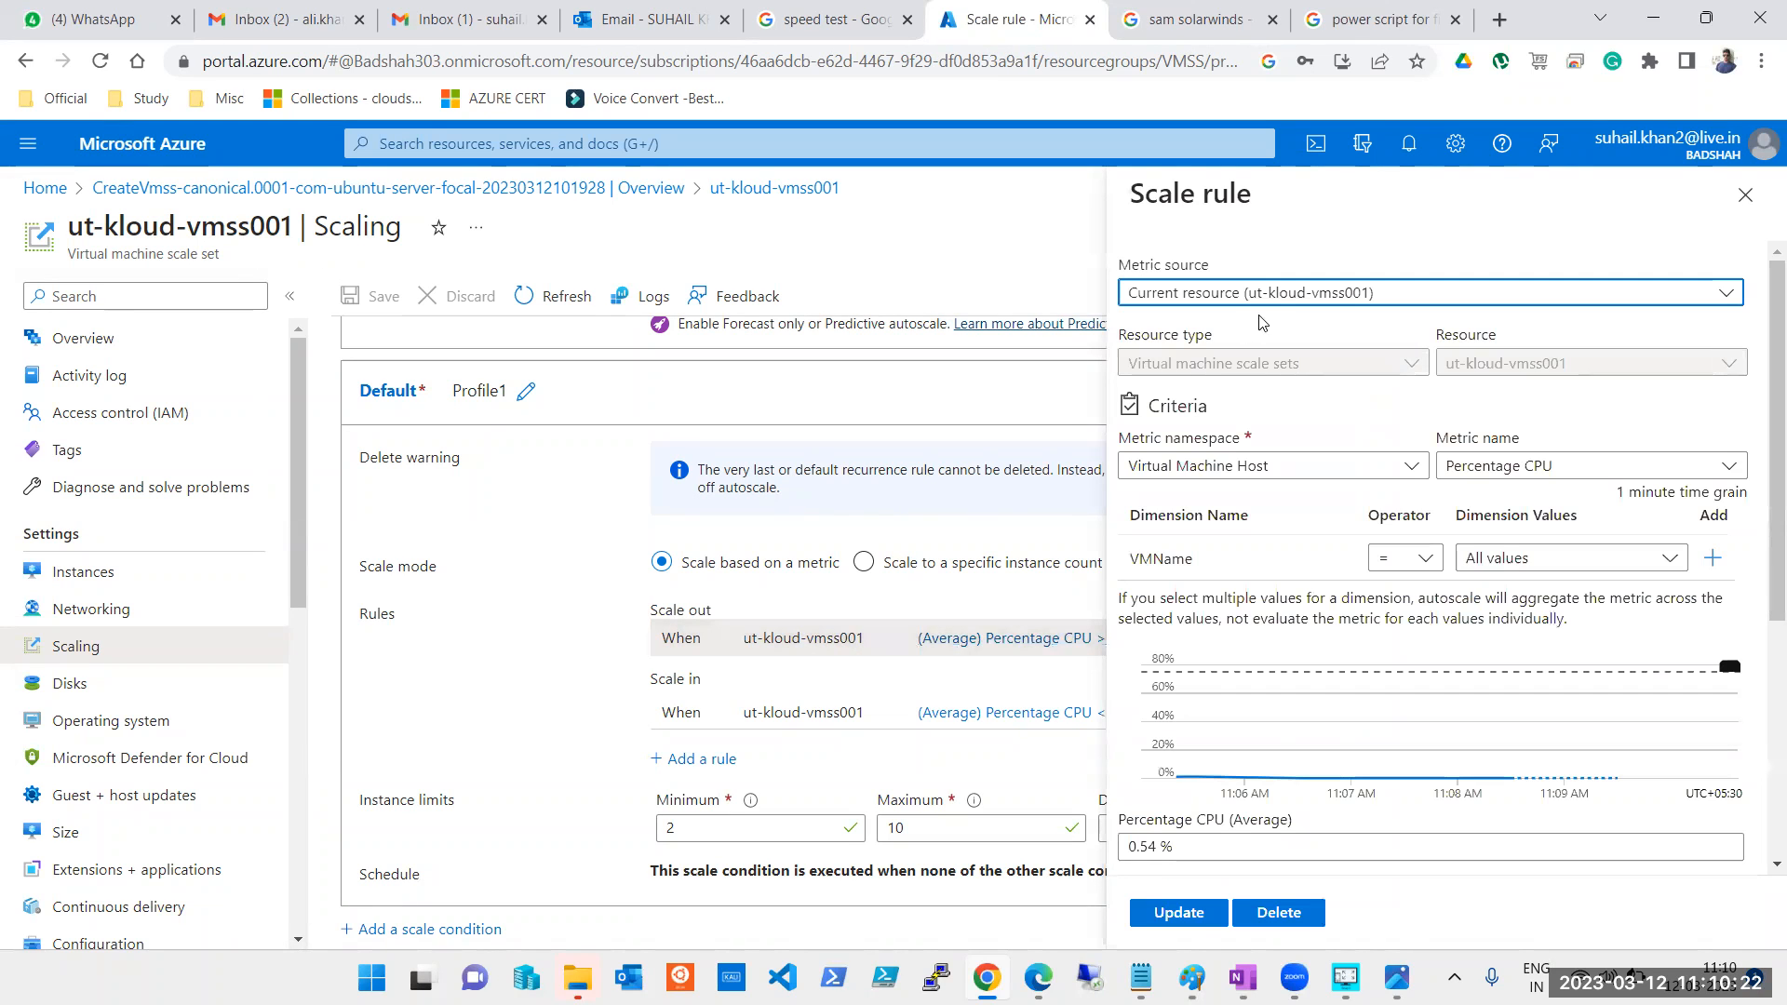
left_click(1289, 300)
left_click(1289, 300)
left_click(1517, 465)
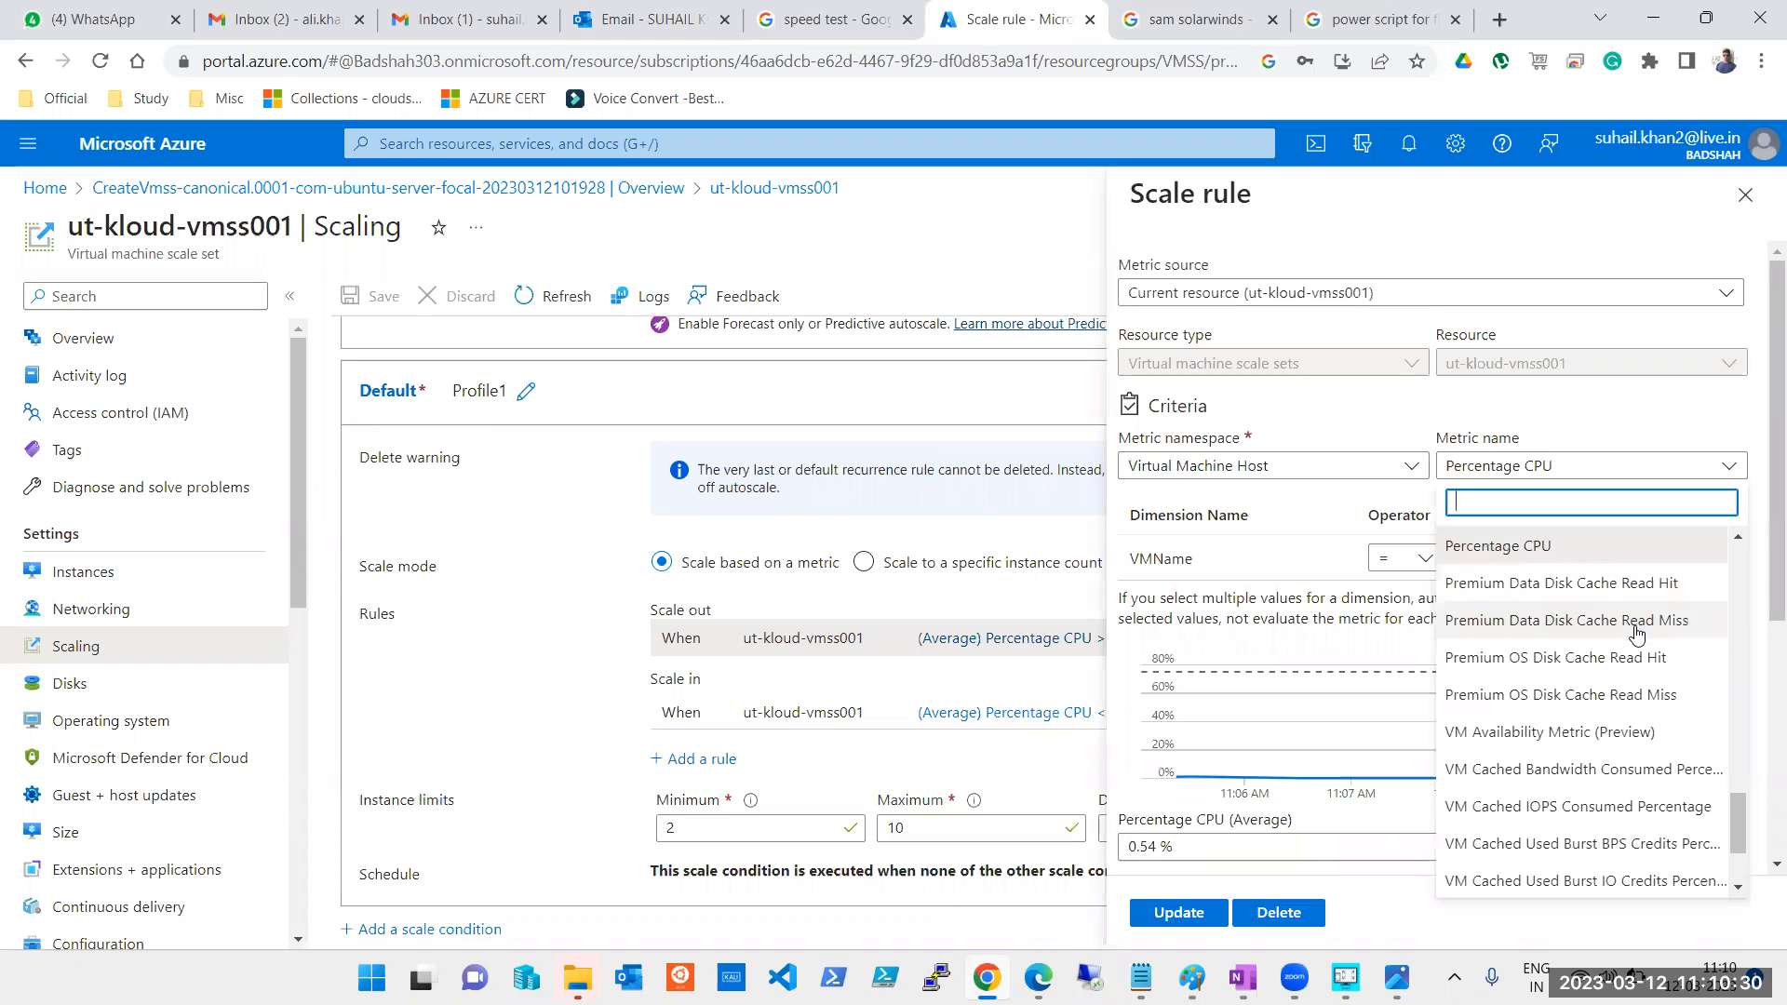
scroll(1627, 818, "down", 1)
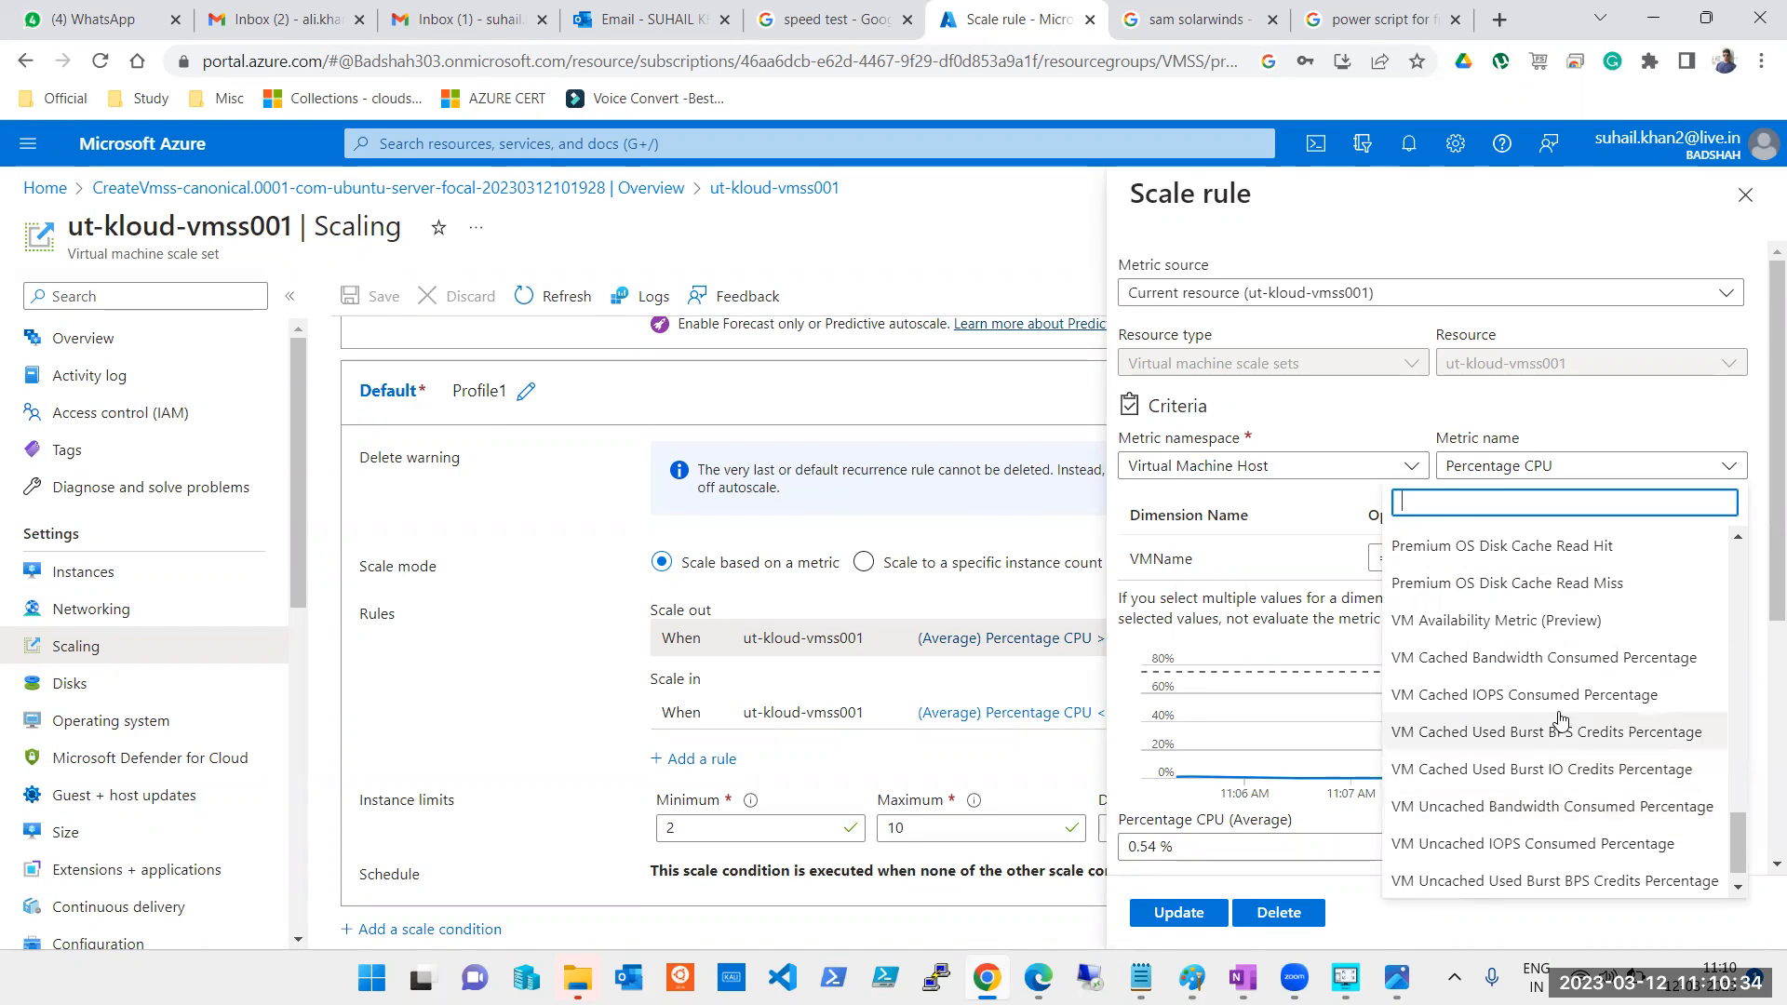
scroll(1569, 712, "up", 1)
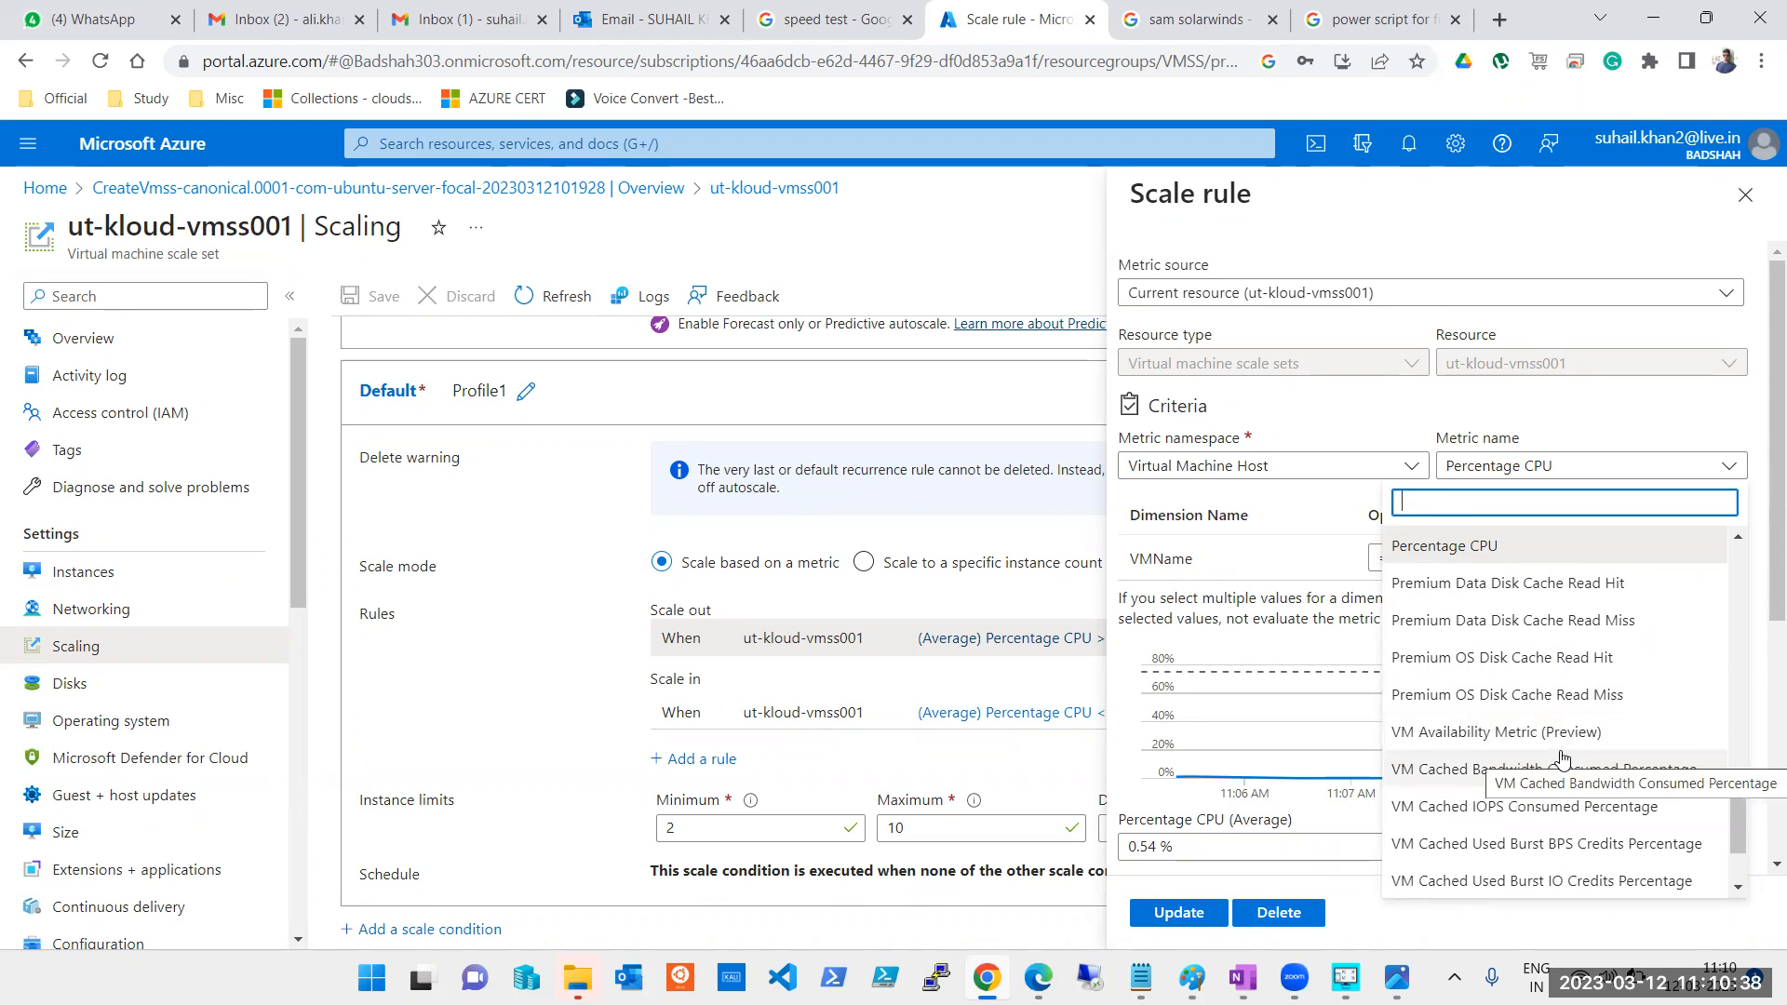
scroll(1569, 740, "down", 2)
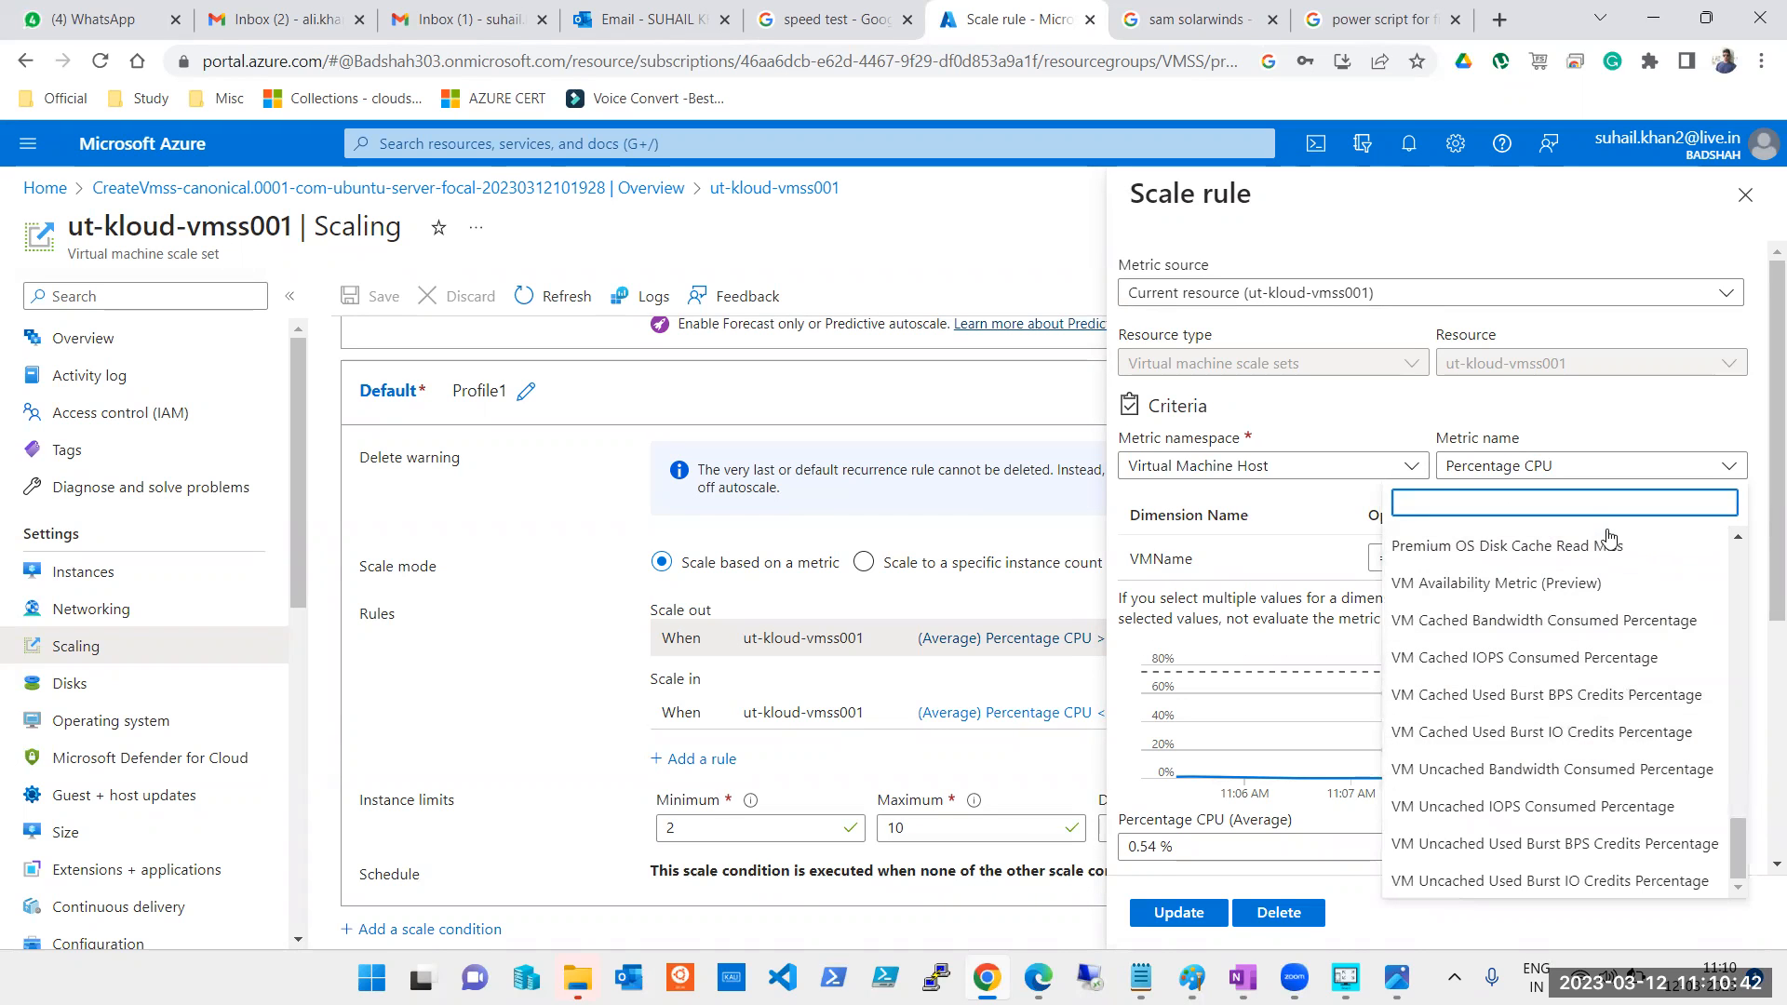
left_click(1616, 428)
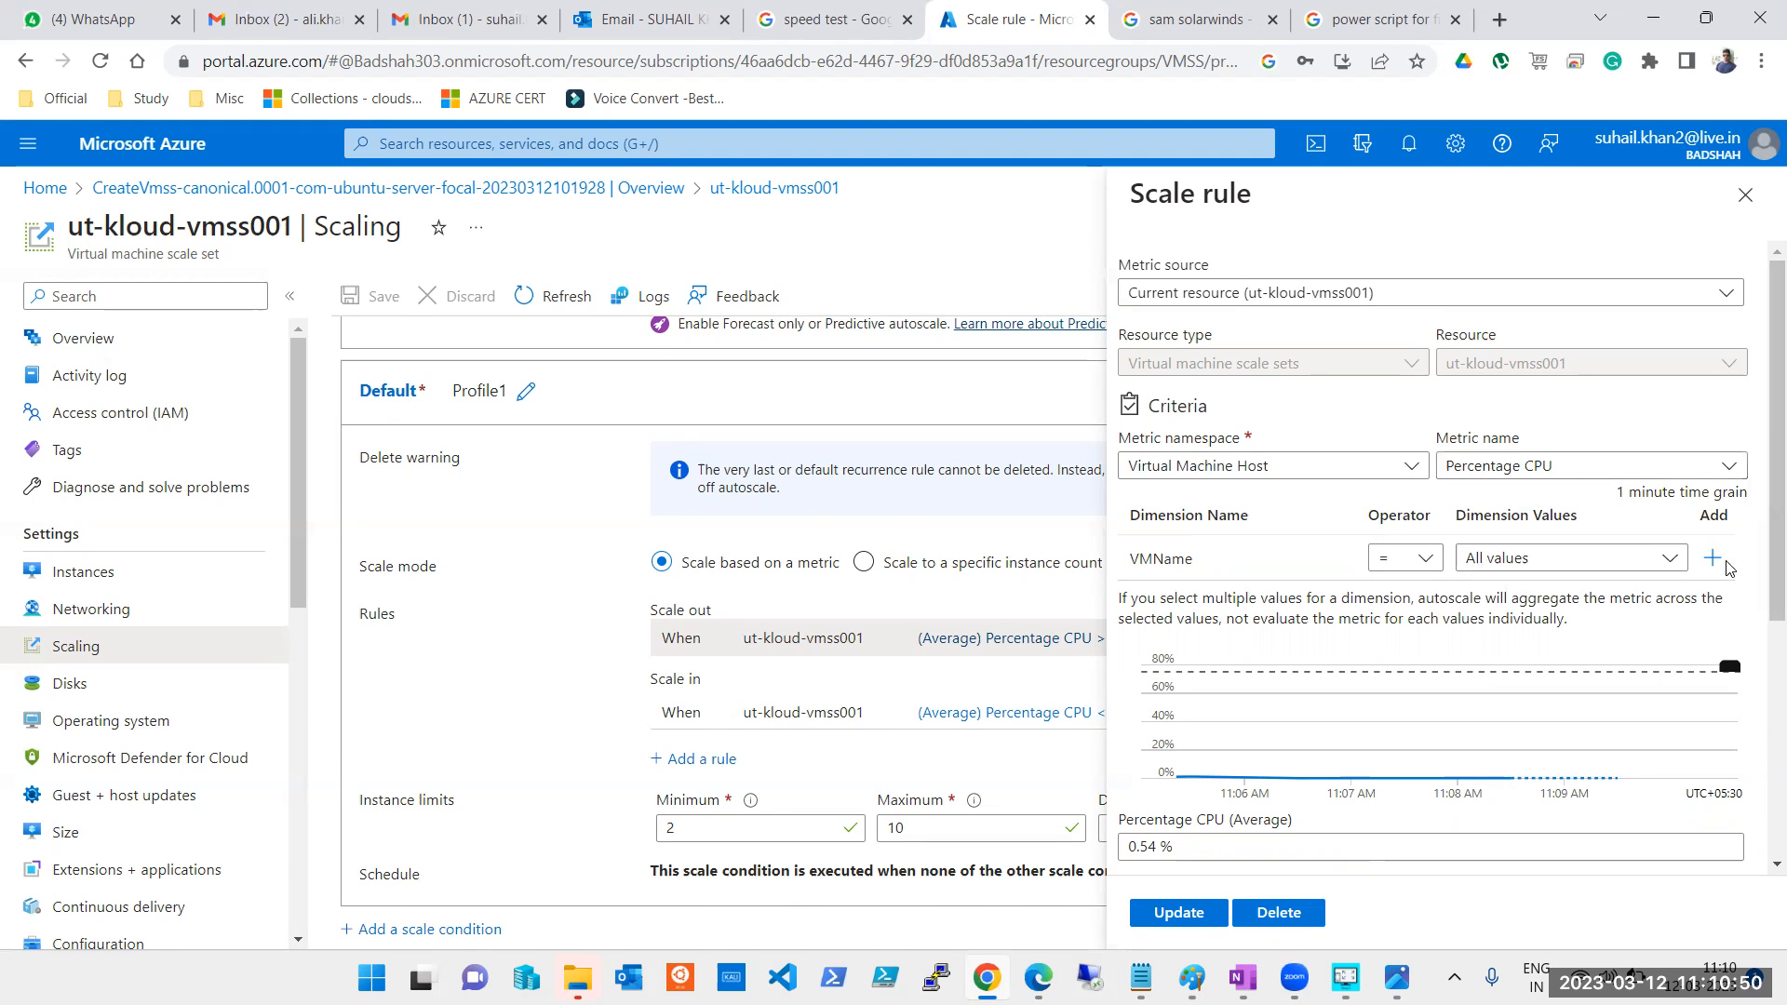
Examine the scale-out rule's dimension values, metric namespace, threshold, duration and action settings, and close it without updating
left_click(1582, 563)
left_click(1582, 566)
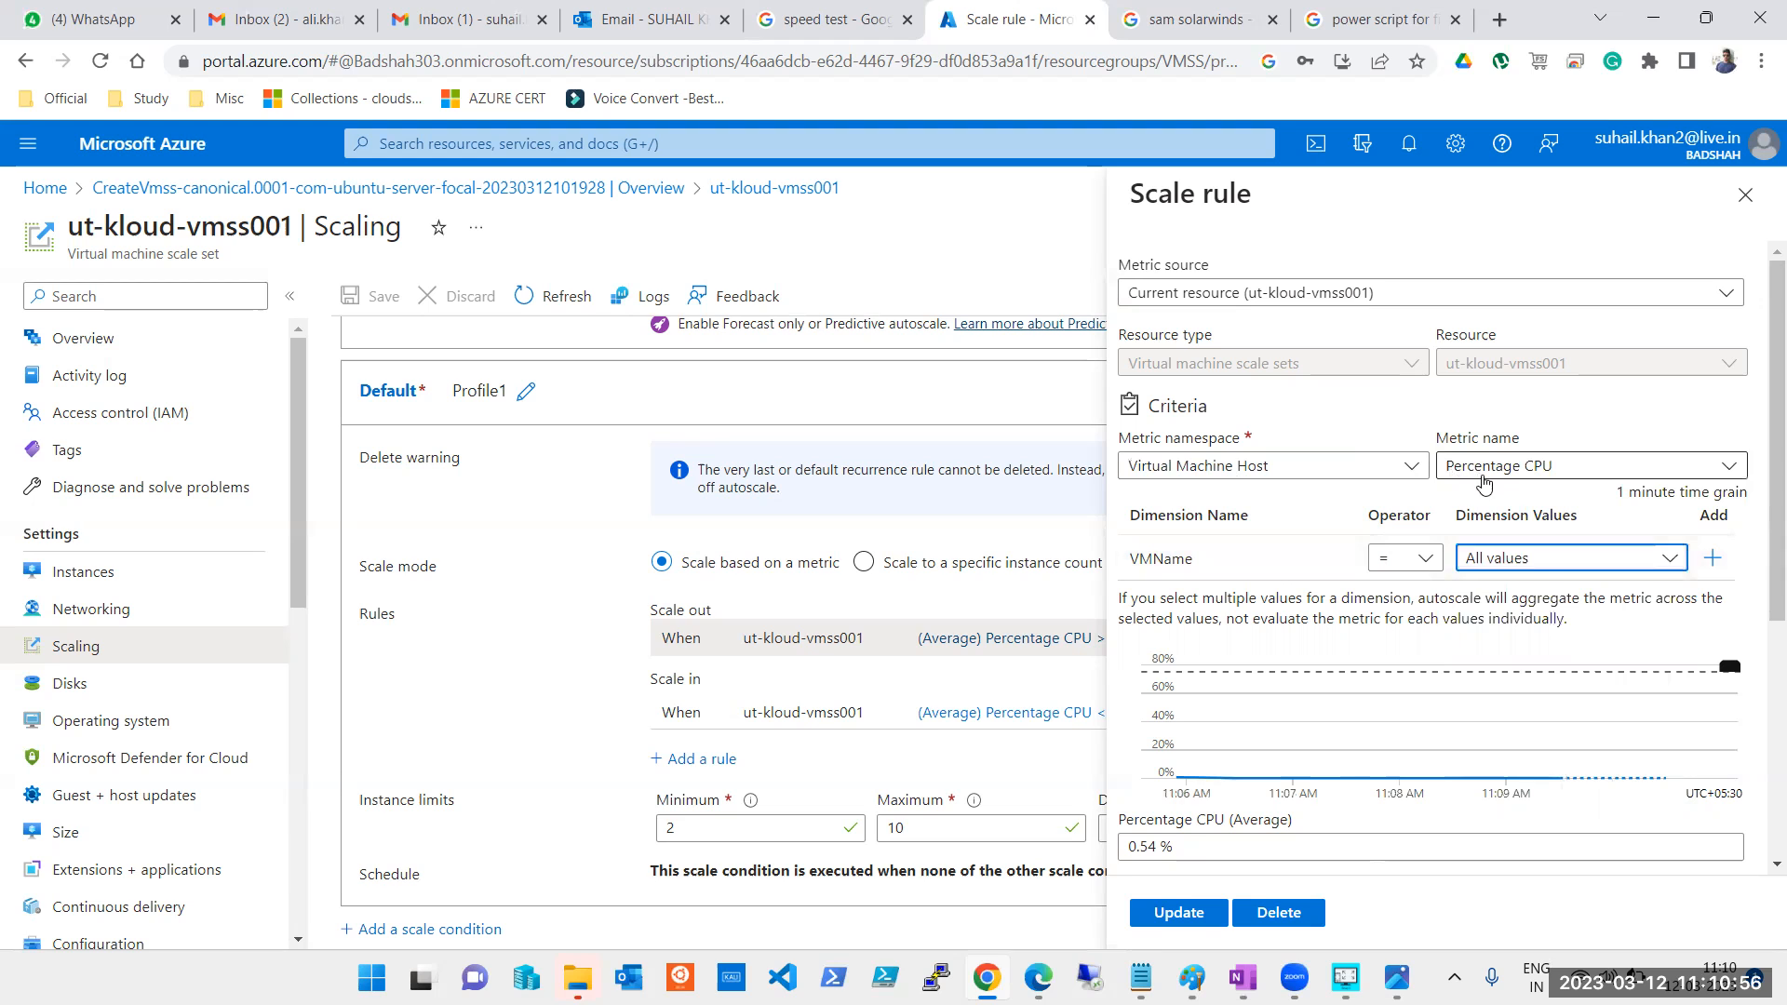
left_click(1376, 479)
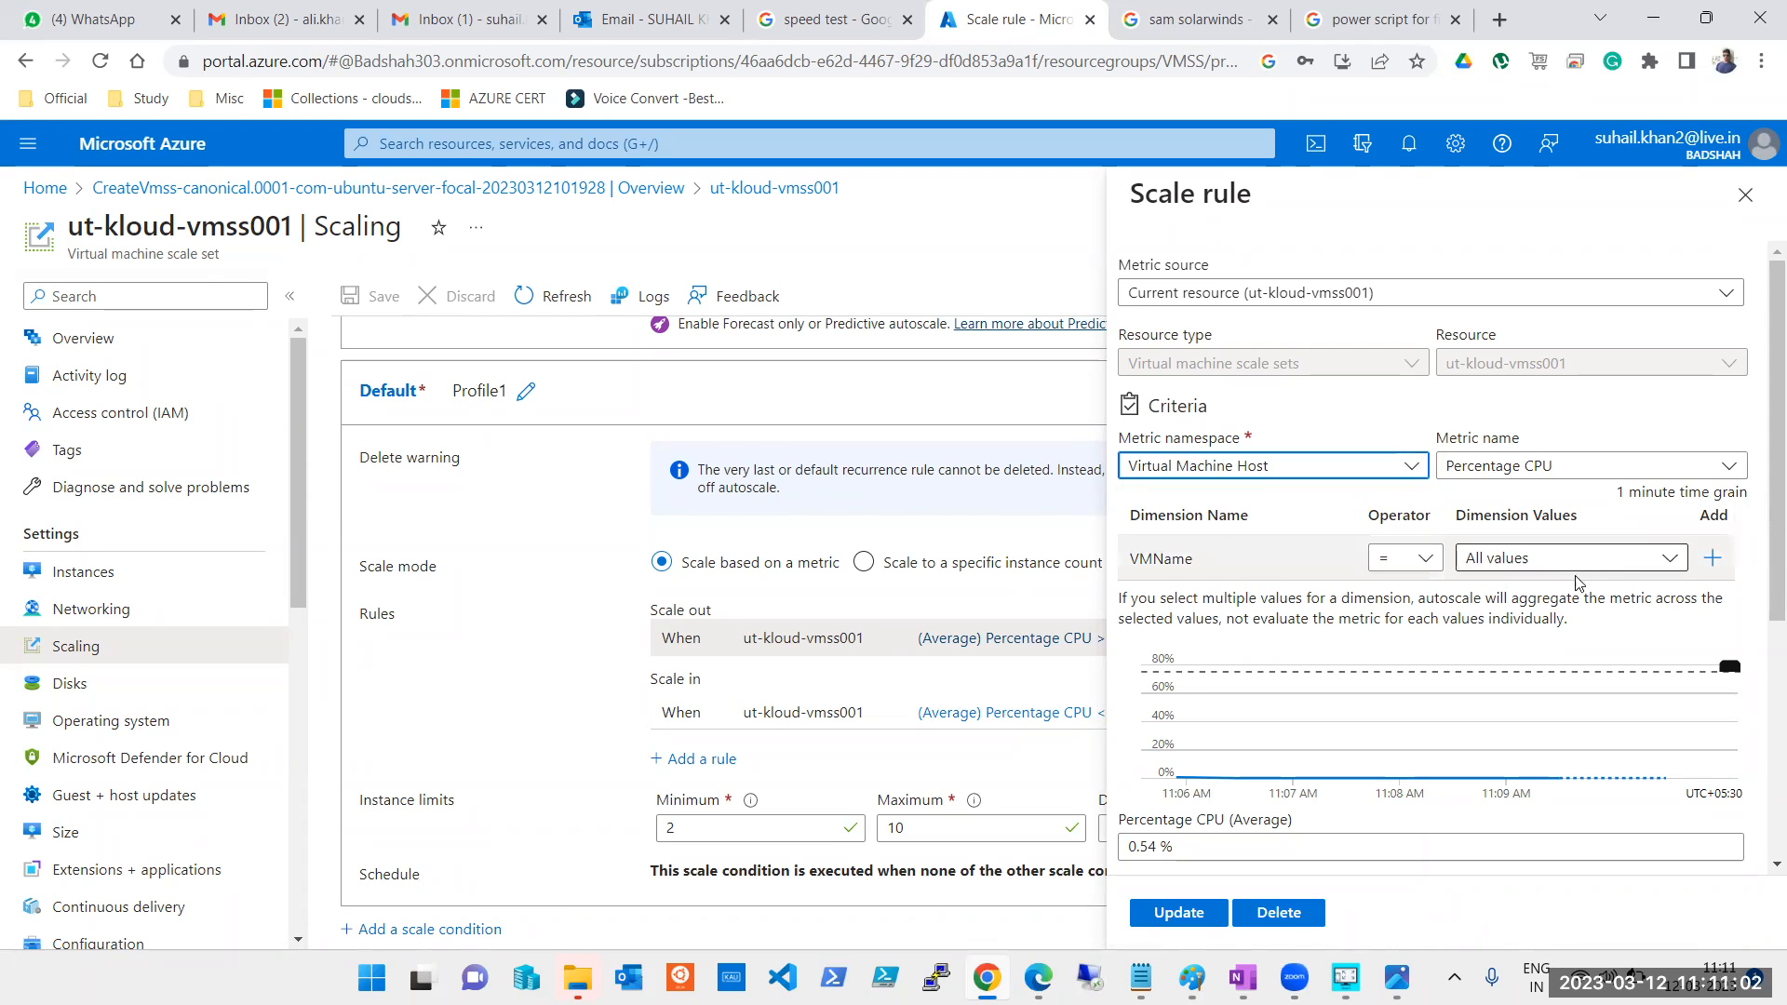
scroll(1576, 583, "down", 3)
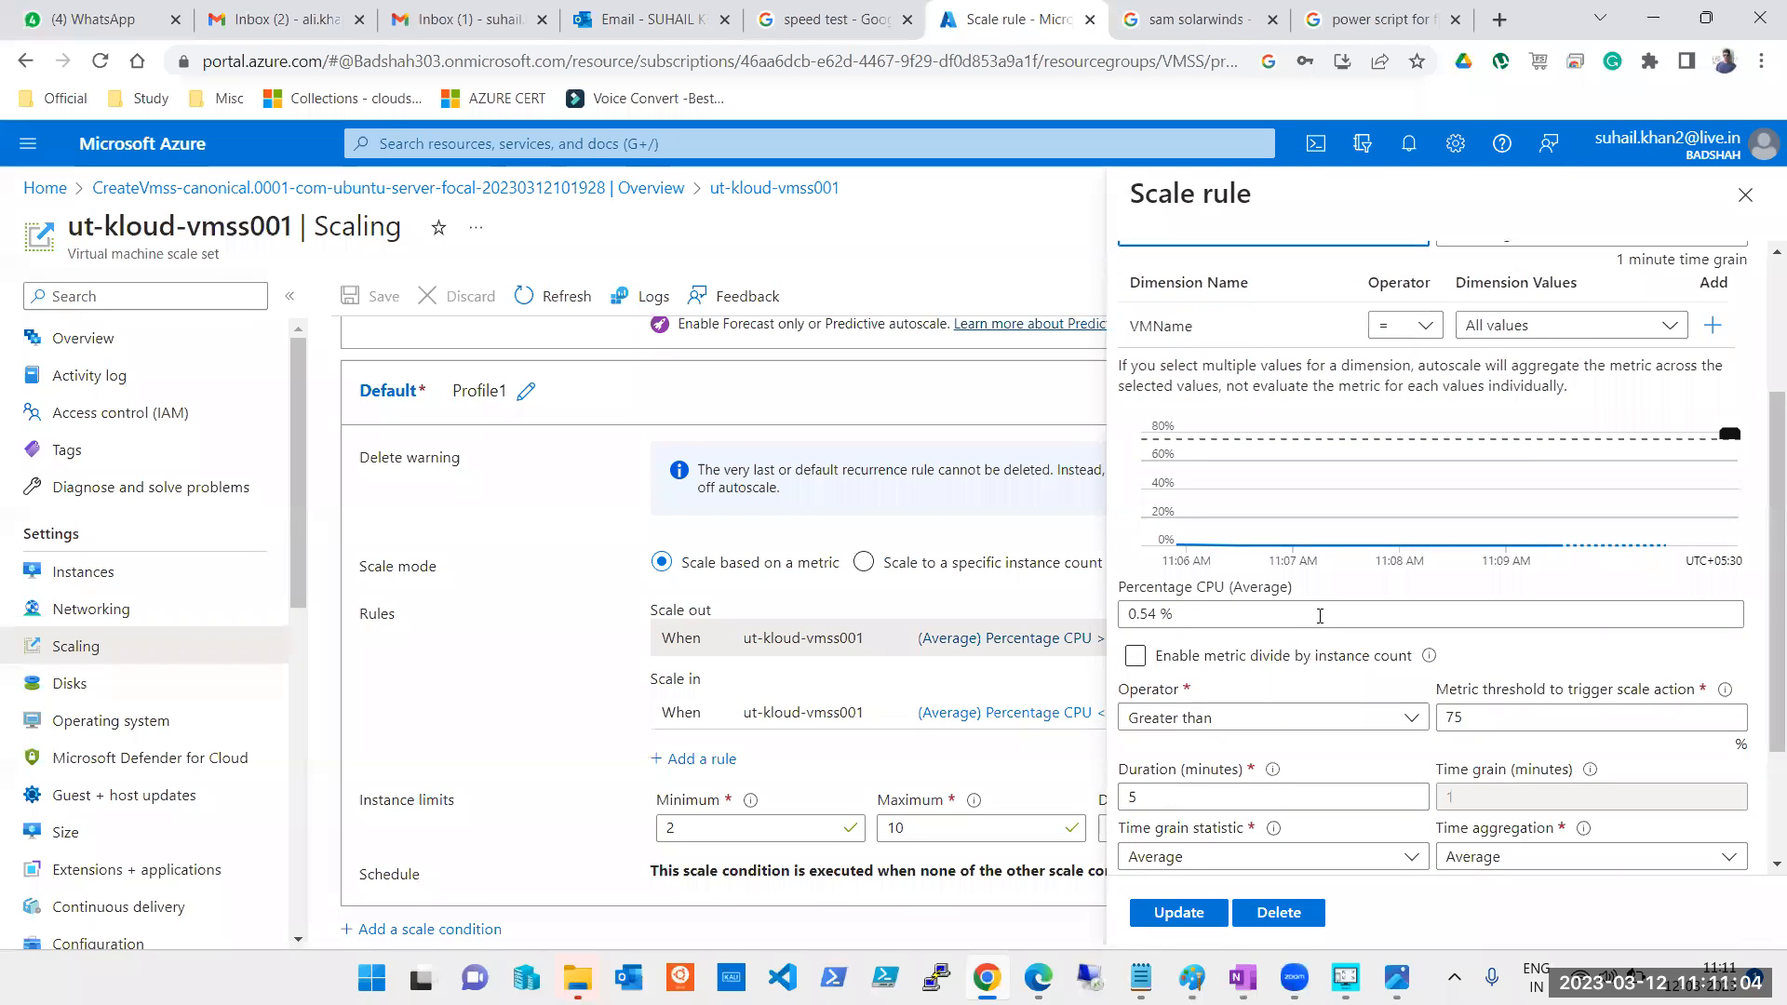
left_click(1320, 616)
scroll(1319, 616, "down", 2)
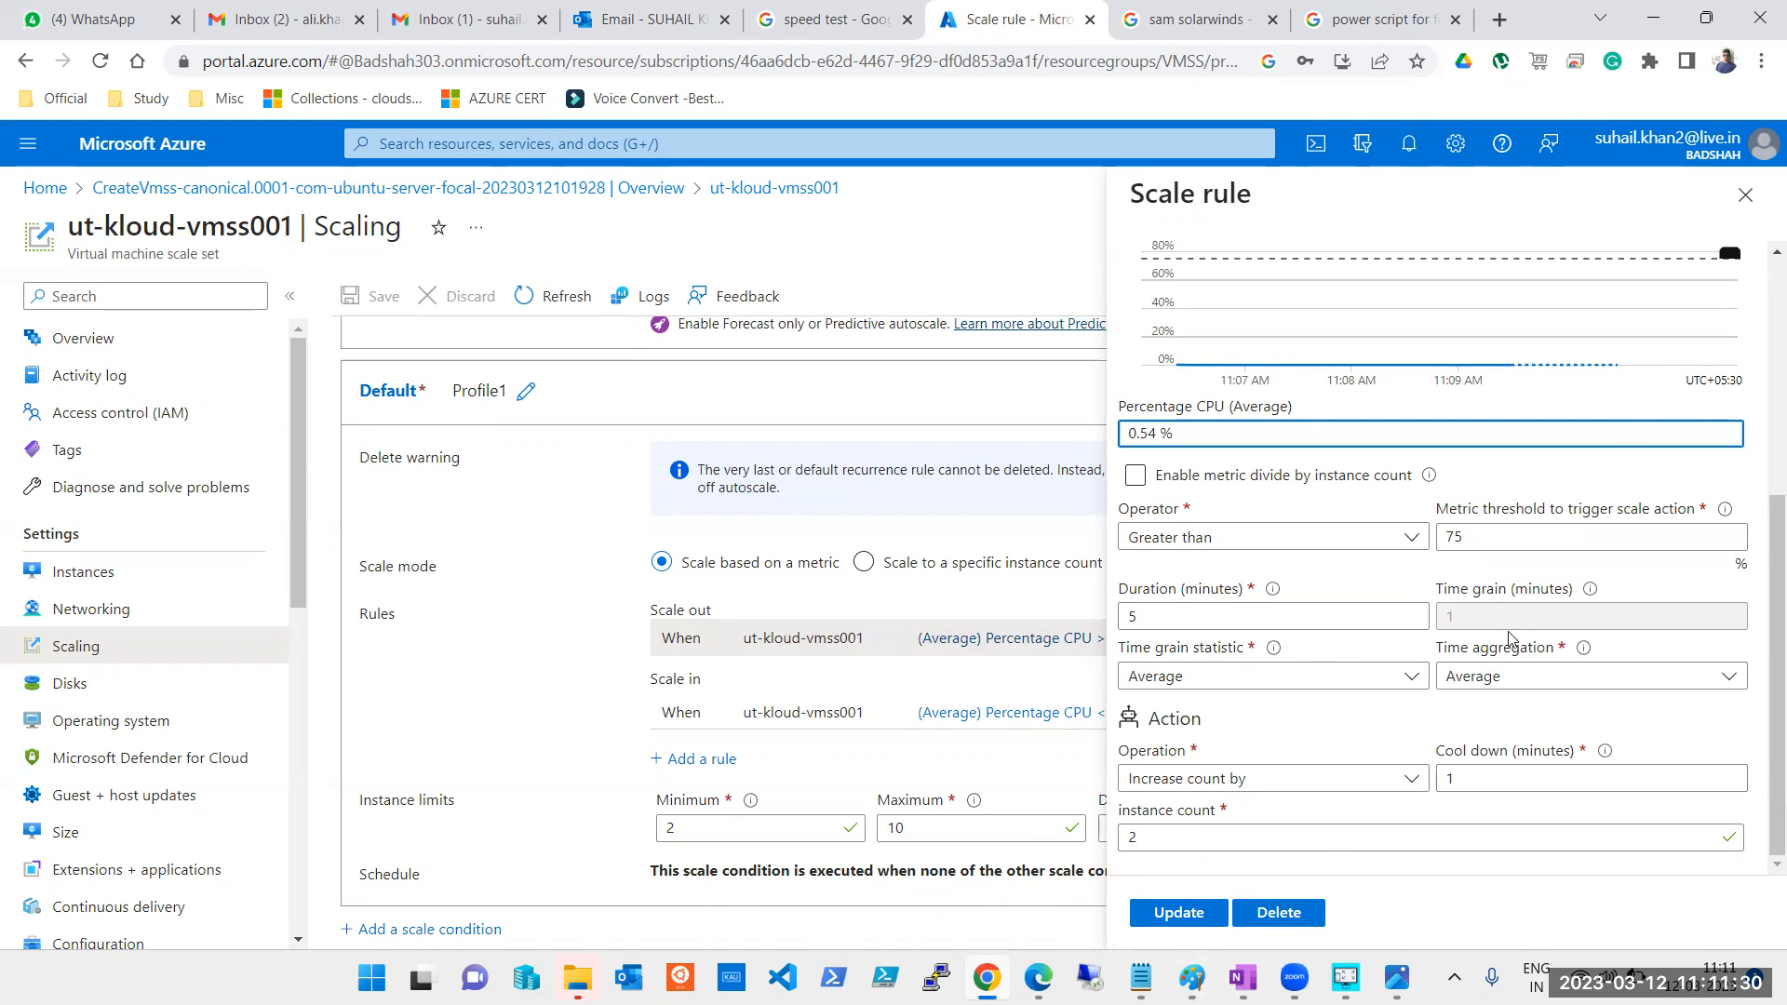
scroll(1673, 412, "up", 5)
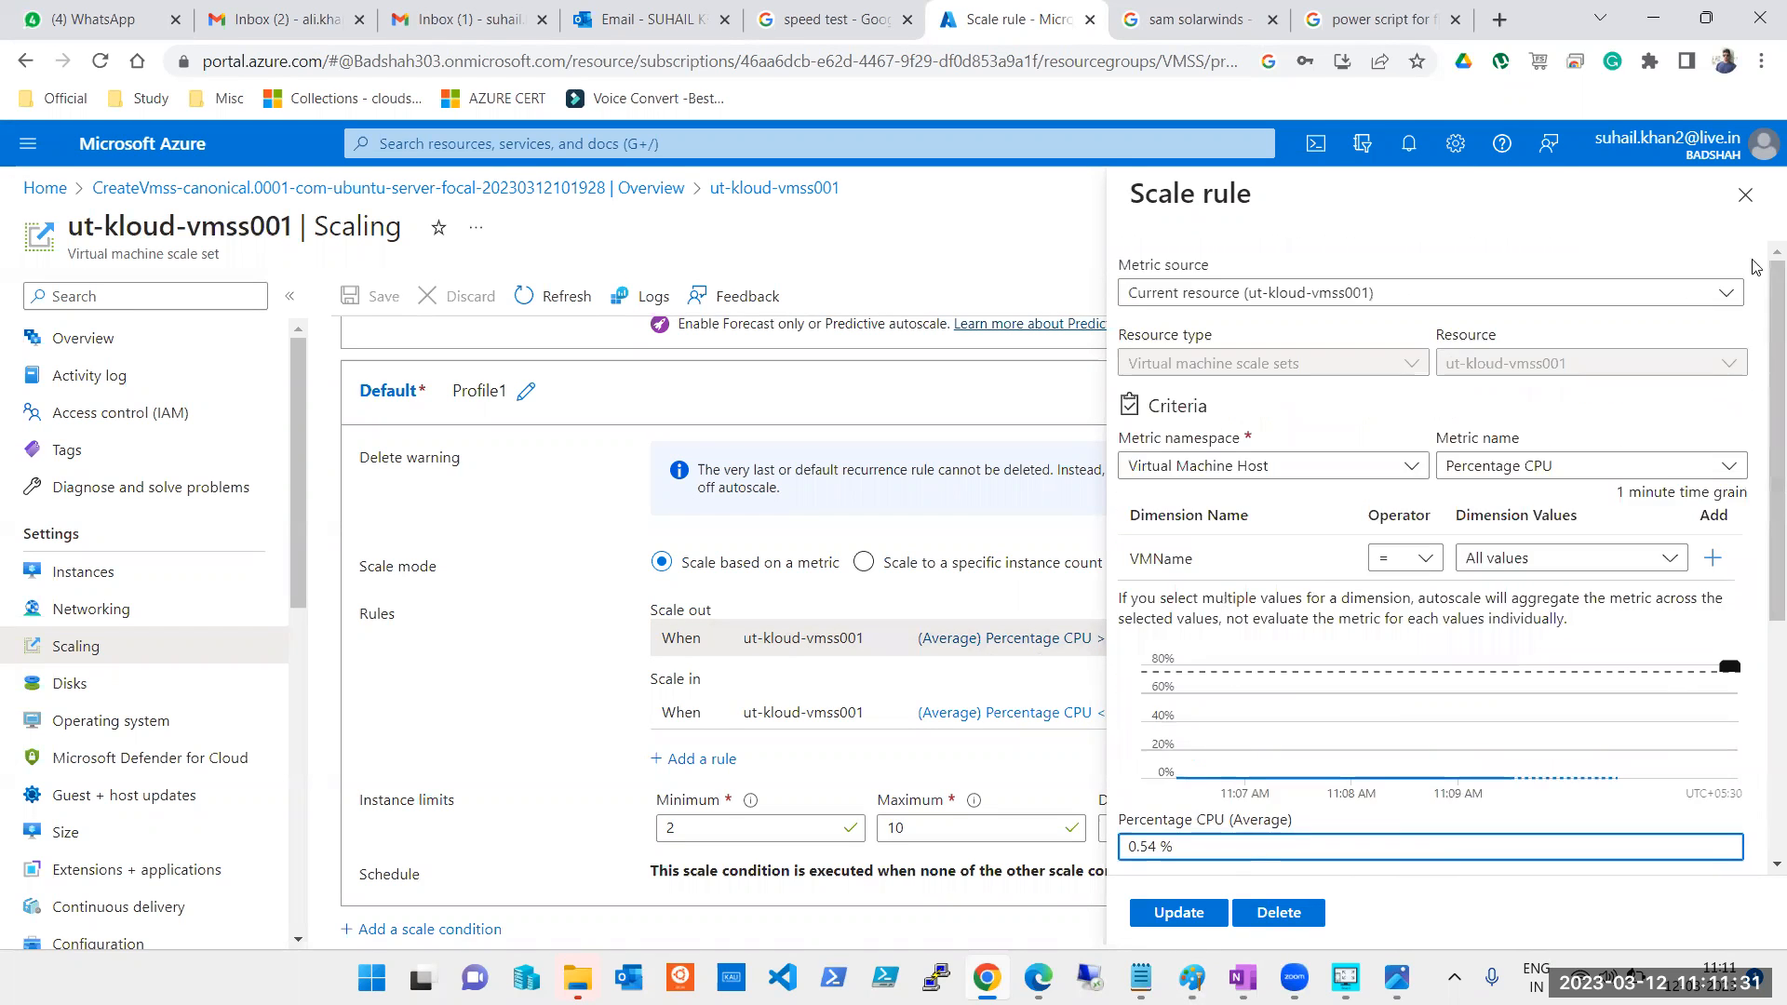
left_click(1745, 194)
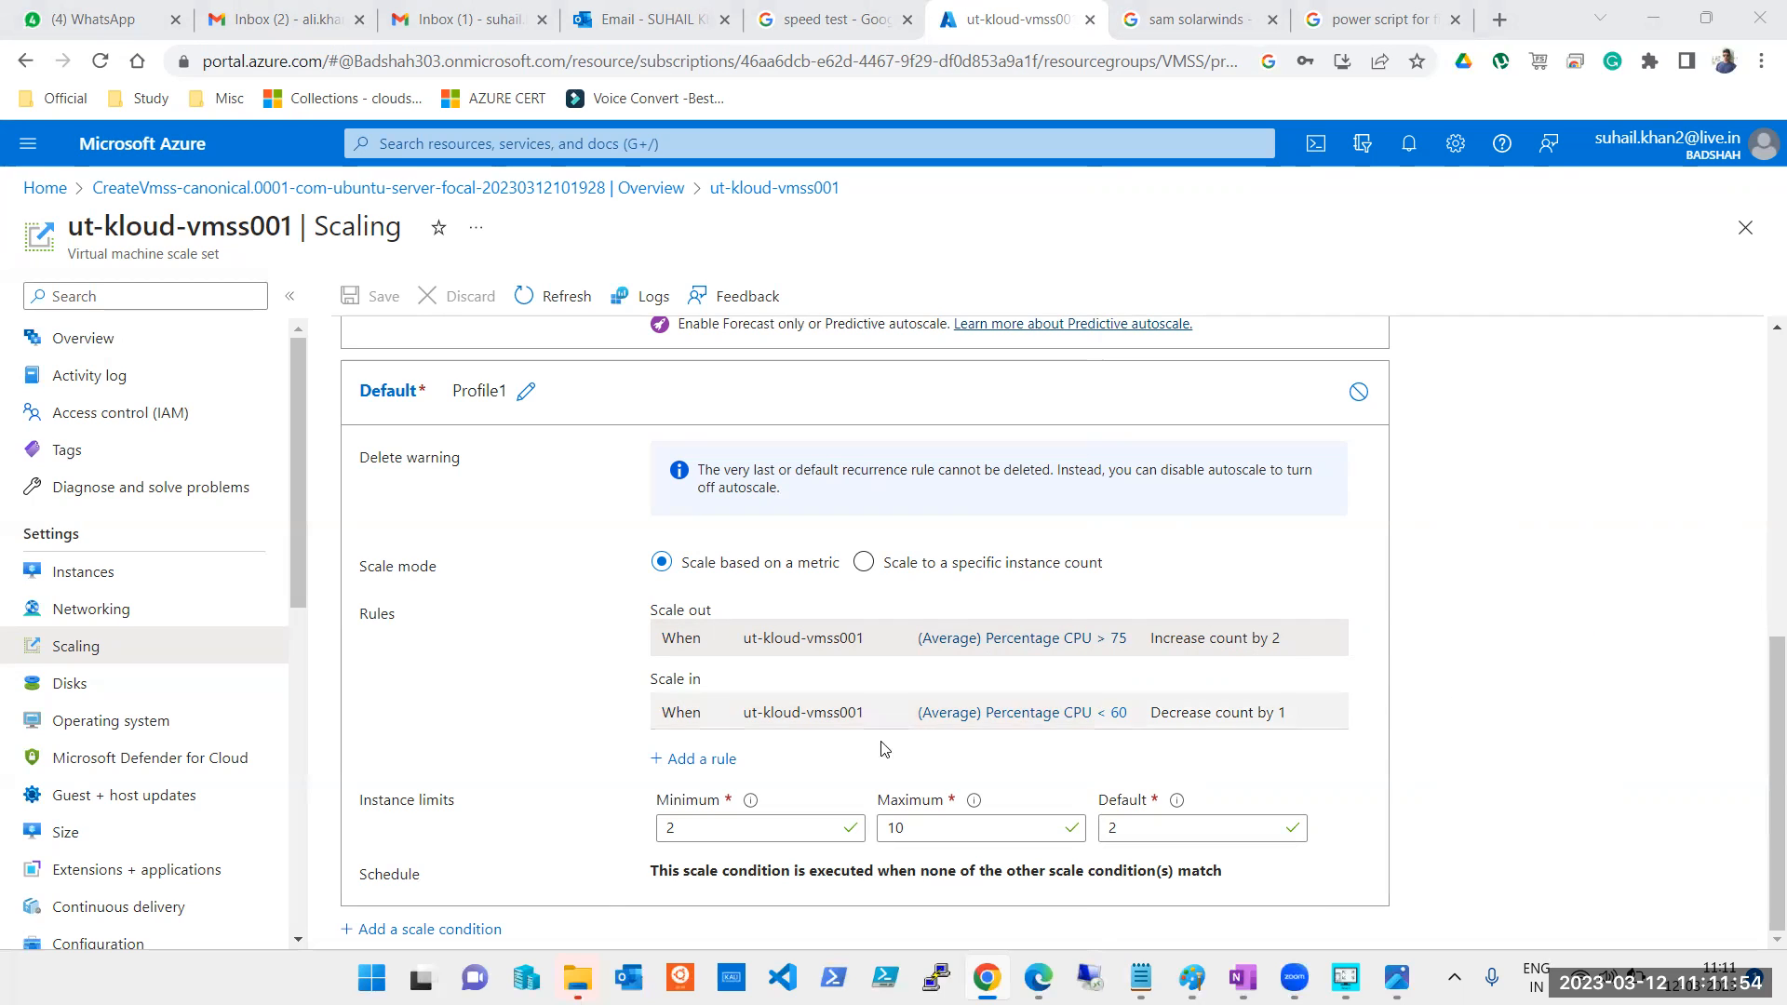
Add a scale condition below the Default profile, look over its schedule settings, and leave the Scaling page without saving
left_click(464, 929)
scroll(449, 934, "down", 4)
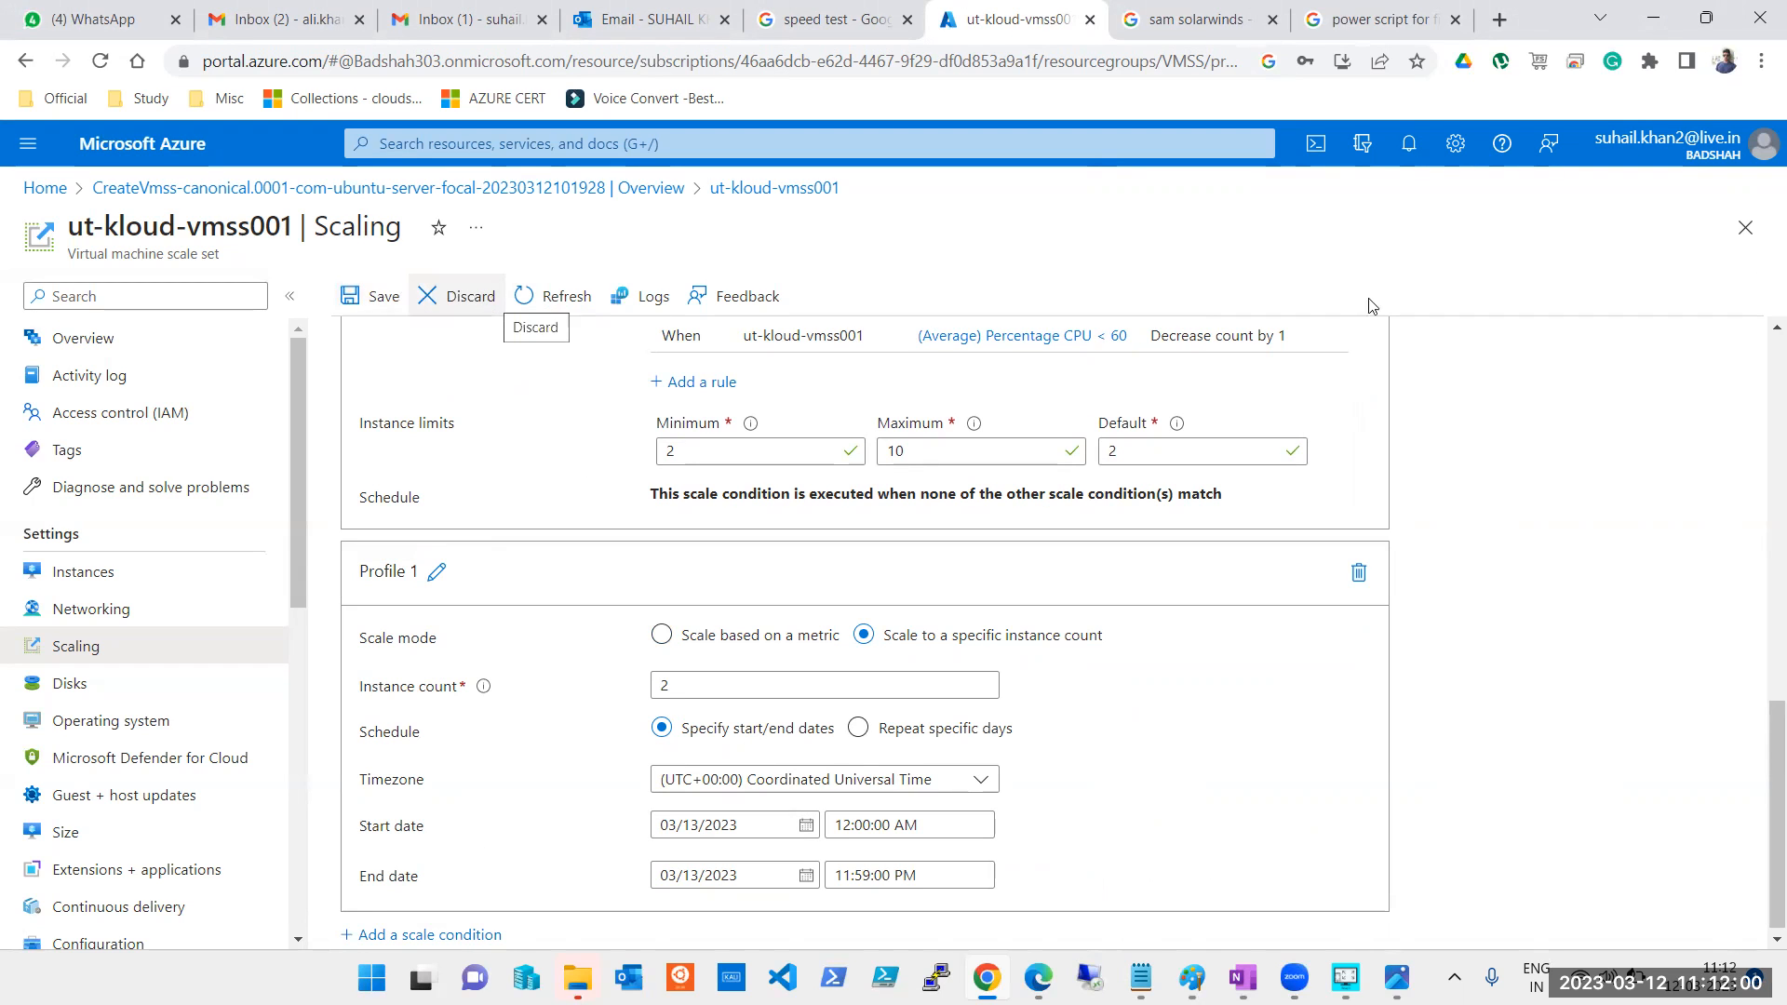
left_click(1745, 227)
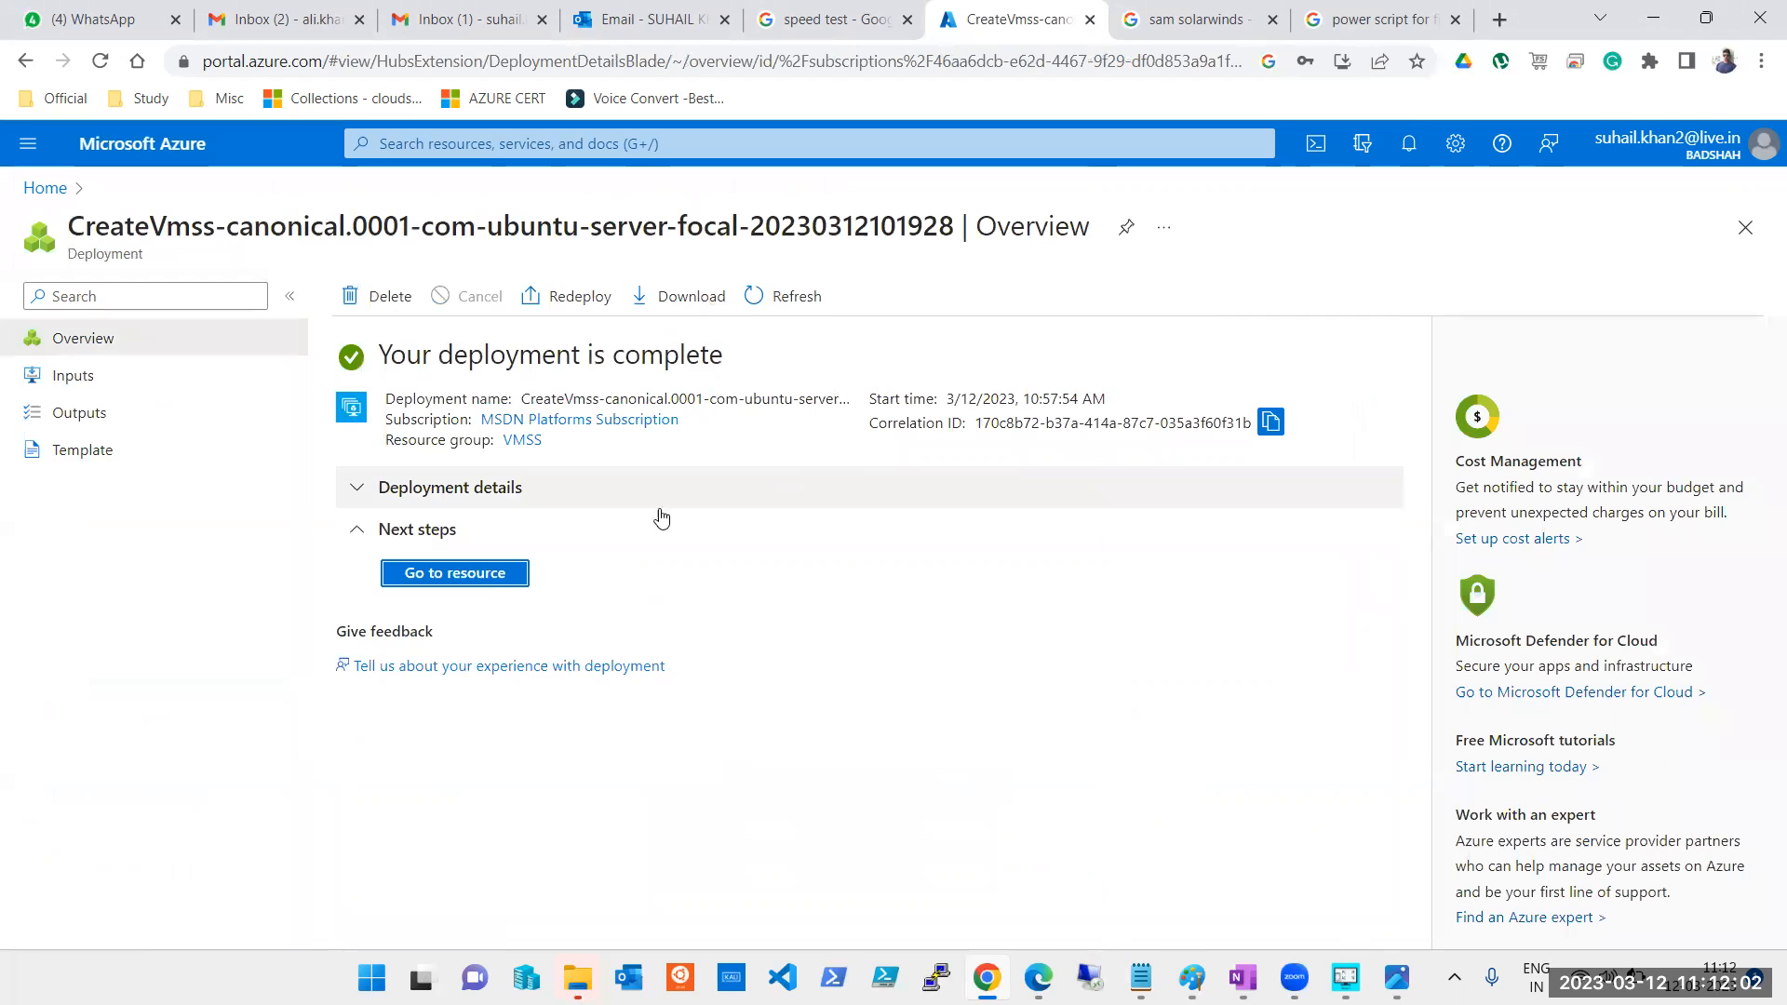
Reopen the scale set from its deployment page and review the Default profile's scale-out and scale-in rules under Scaling
left_click(465, 579)
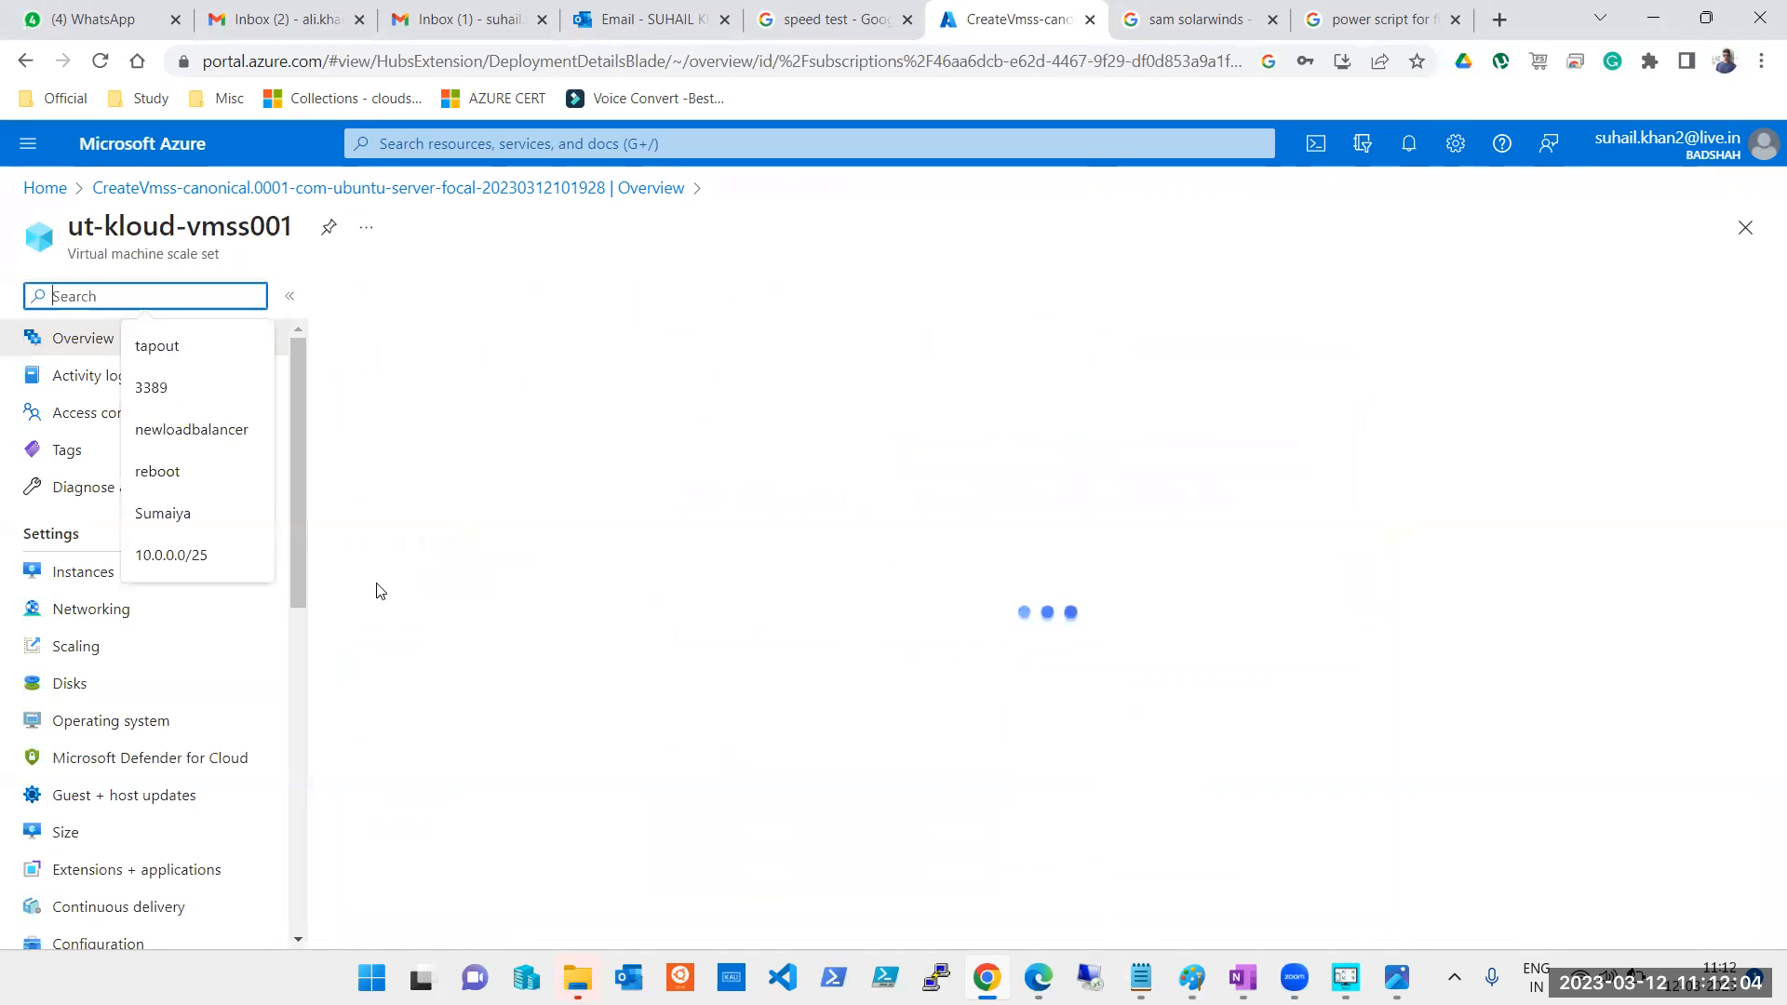
left_click(87, 645)
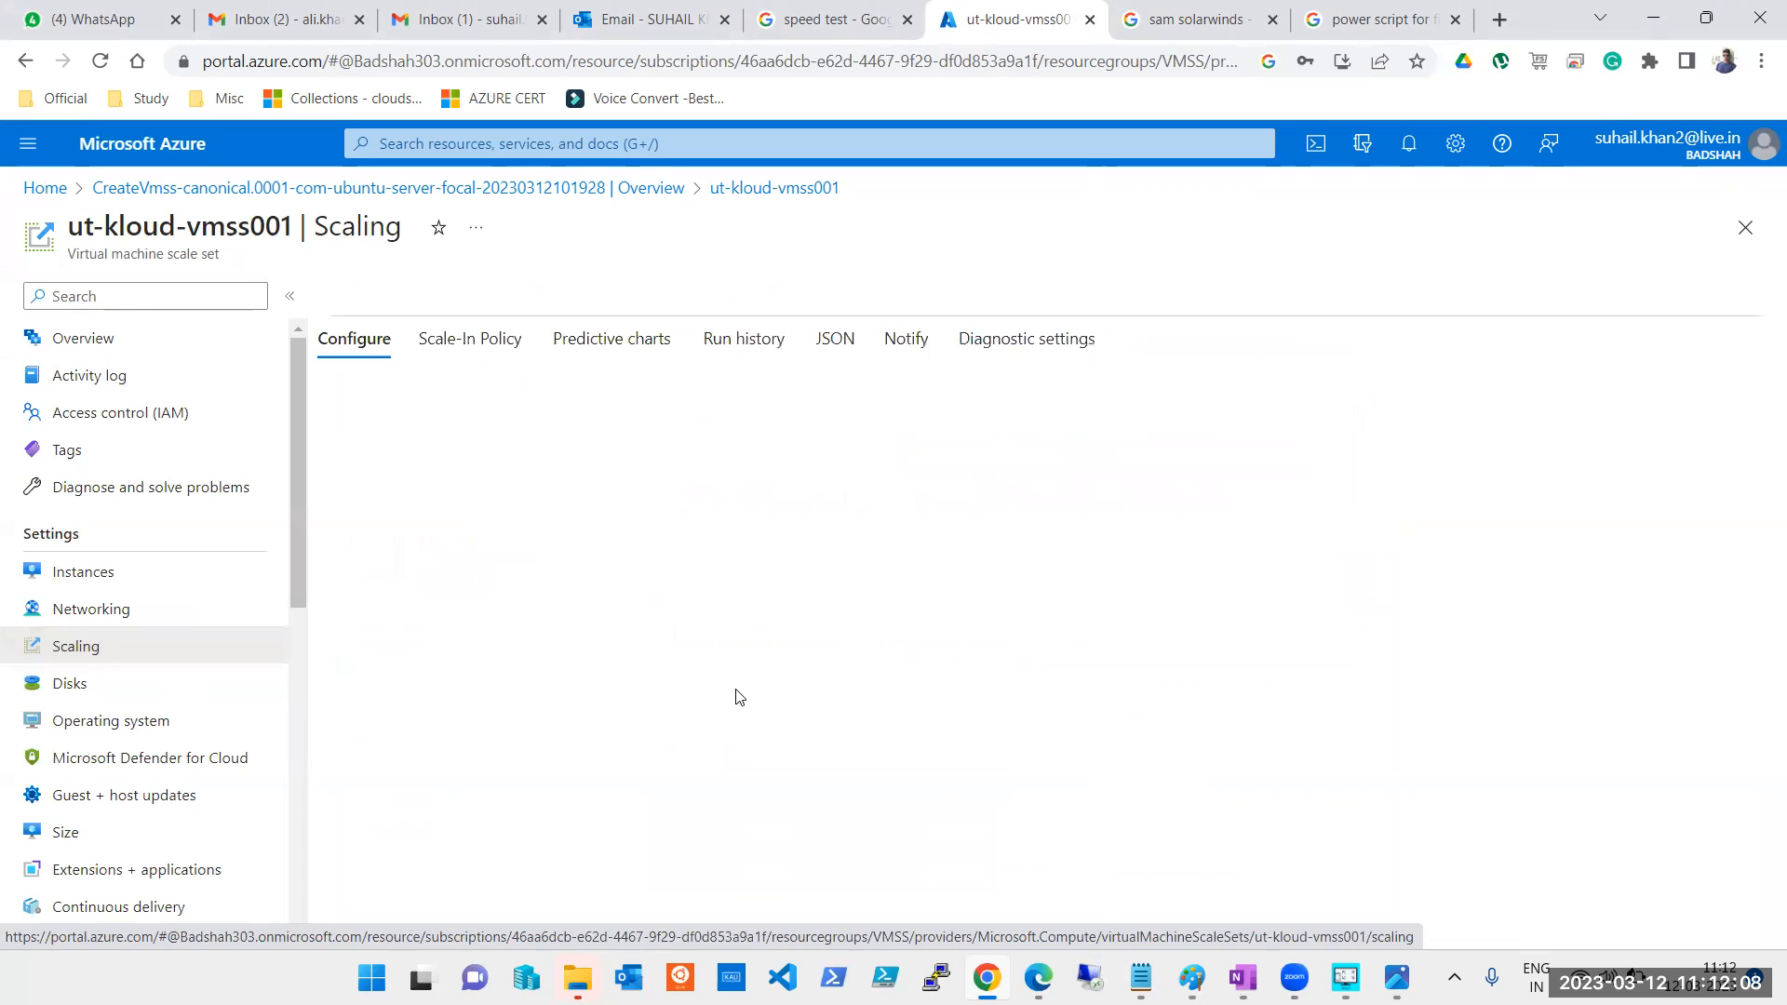
scroll(1207, 682, "down", 5)
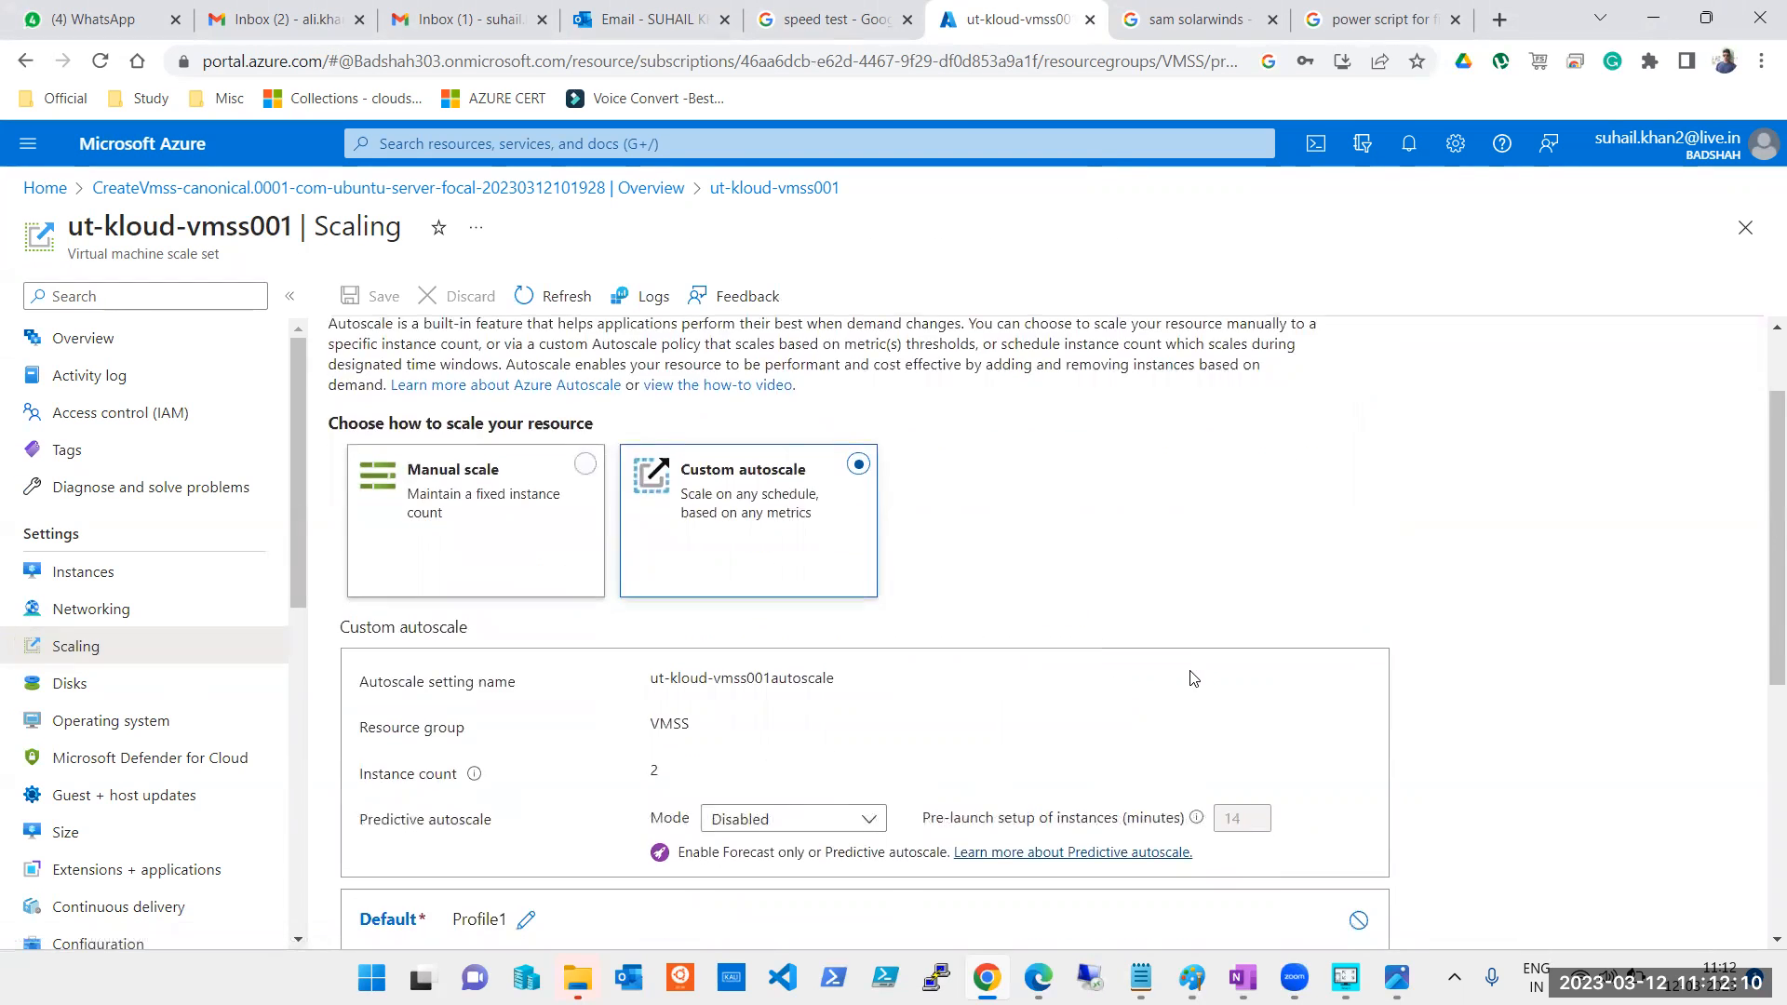
scroll(1140, 682, "down", 2)
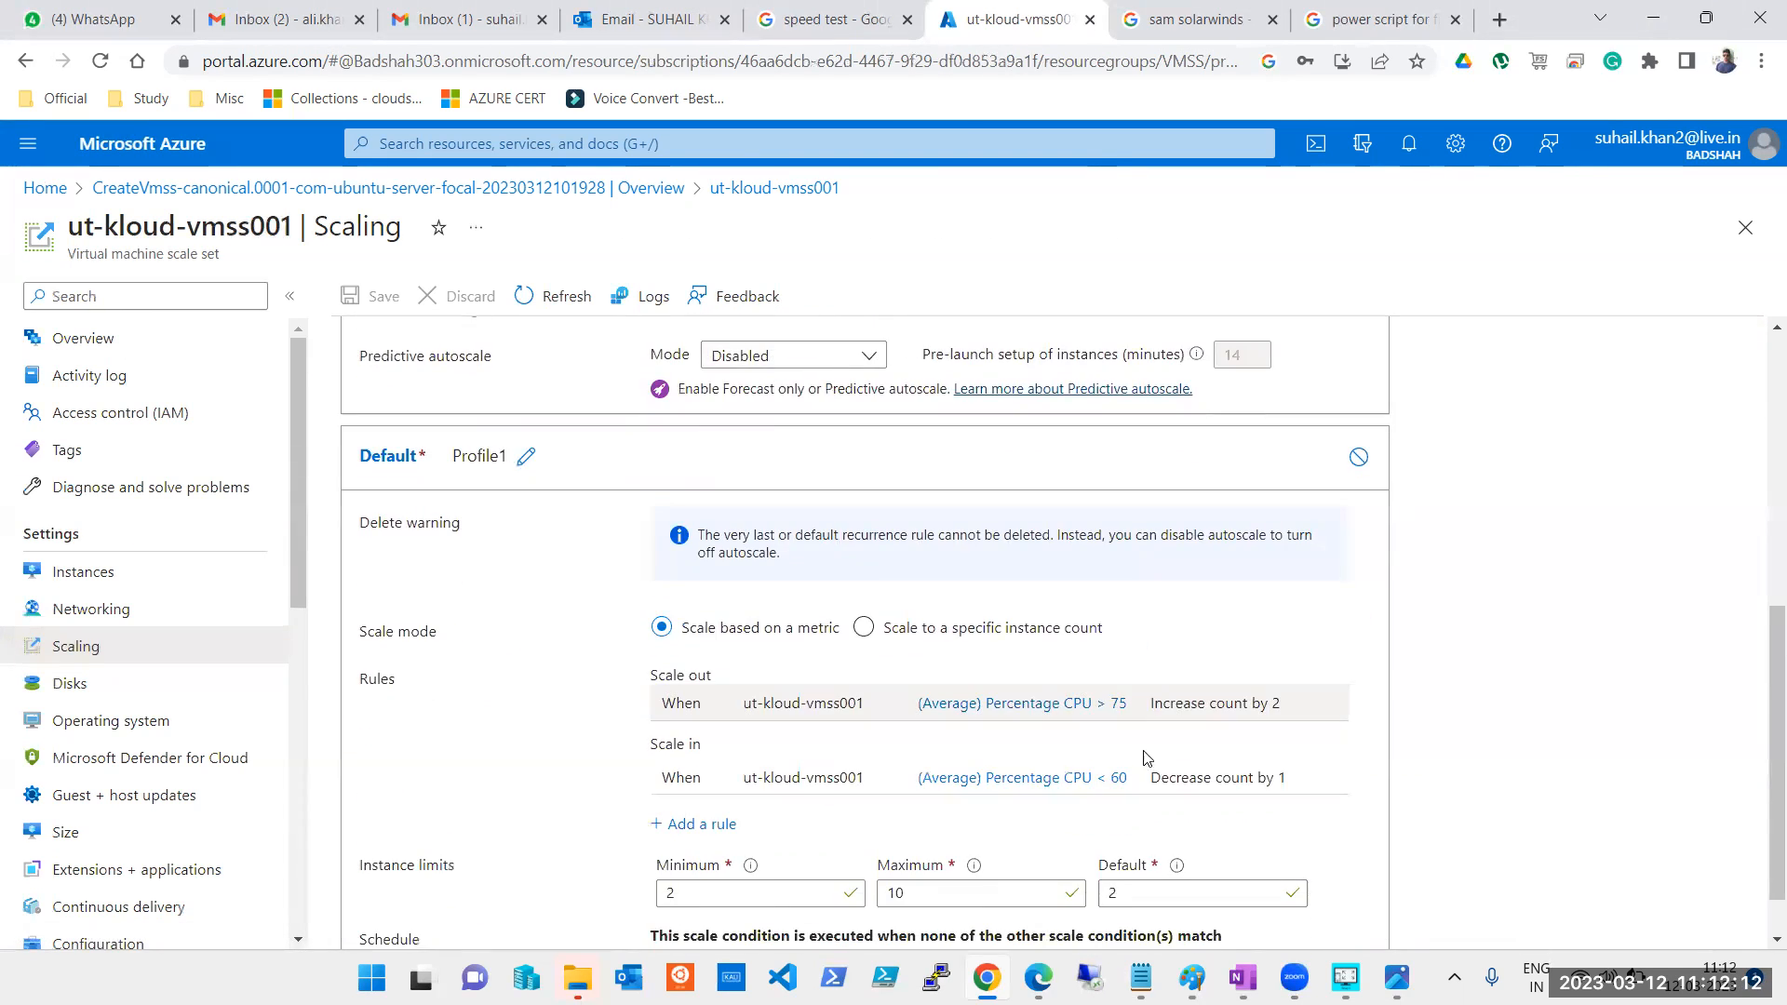
Preview the Default profile's scale mode for a specific instance count, and return it to scaling based on a metric
left_click(864, 563)
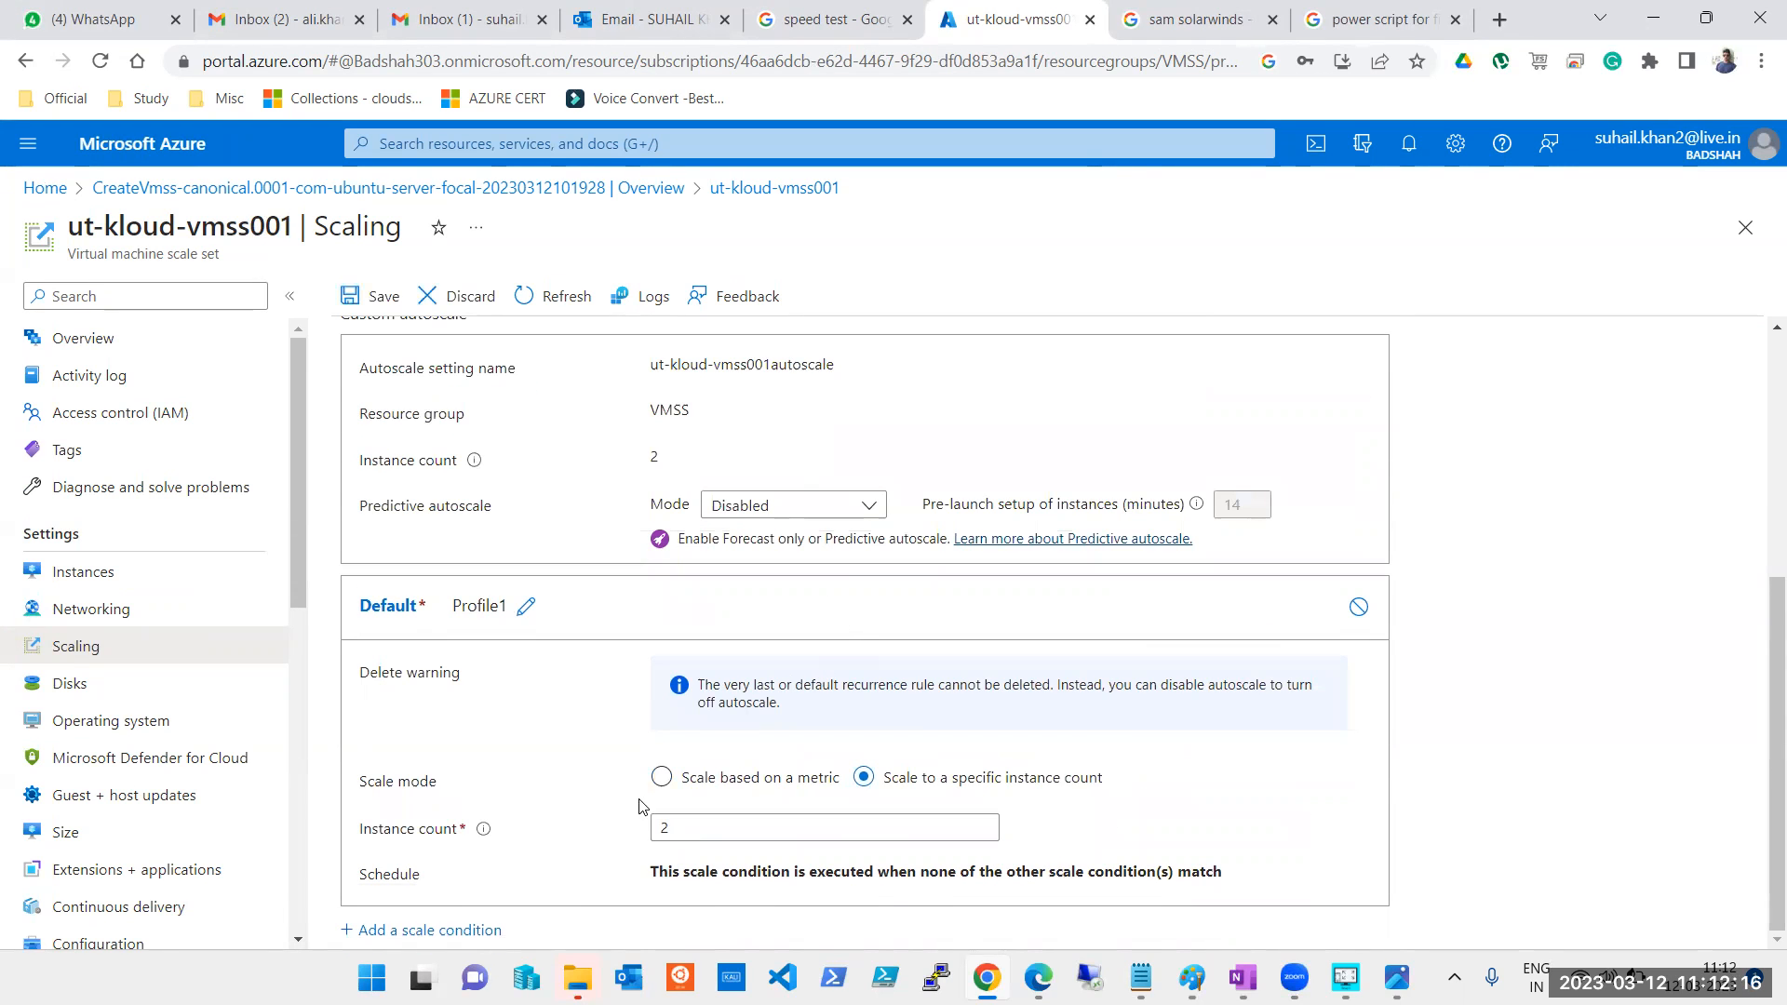
left_click(661, 776)
scroll(1356, 744, "down", 2)
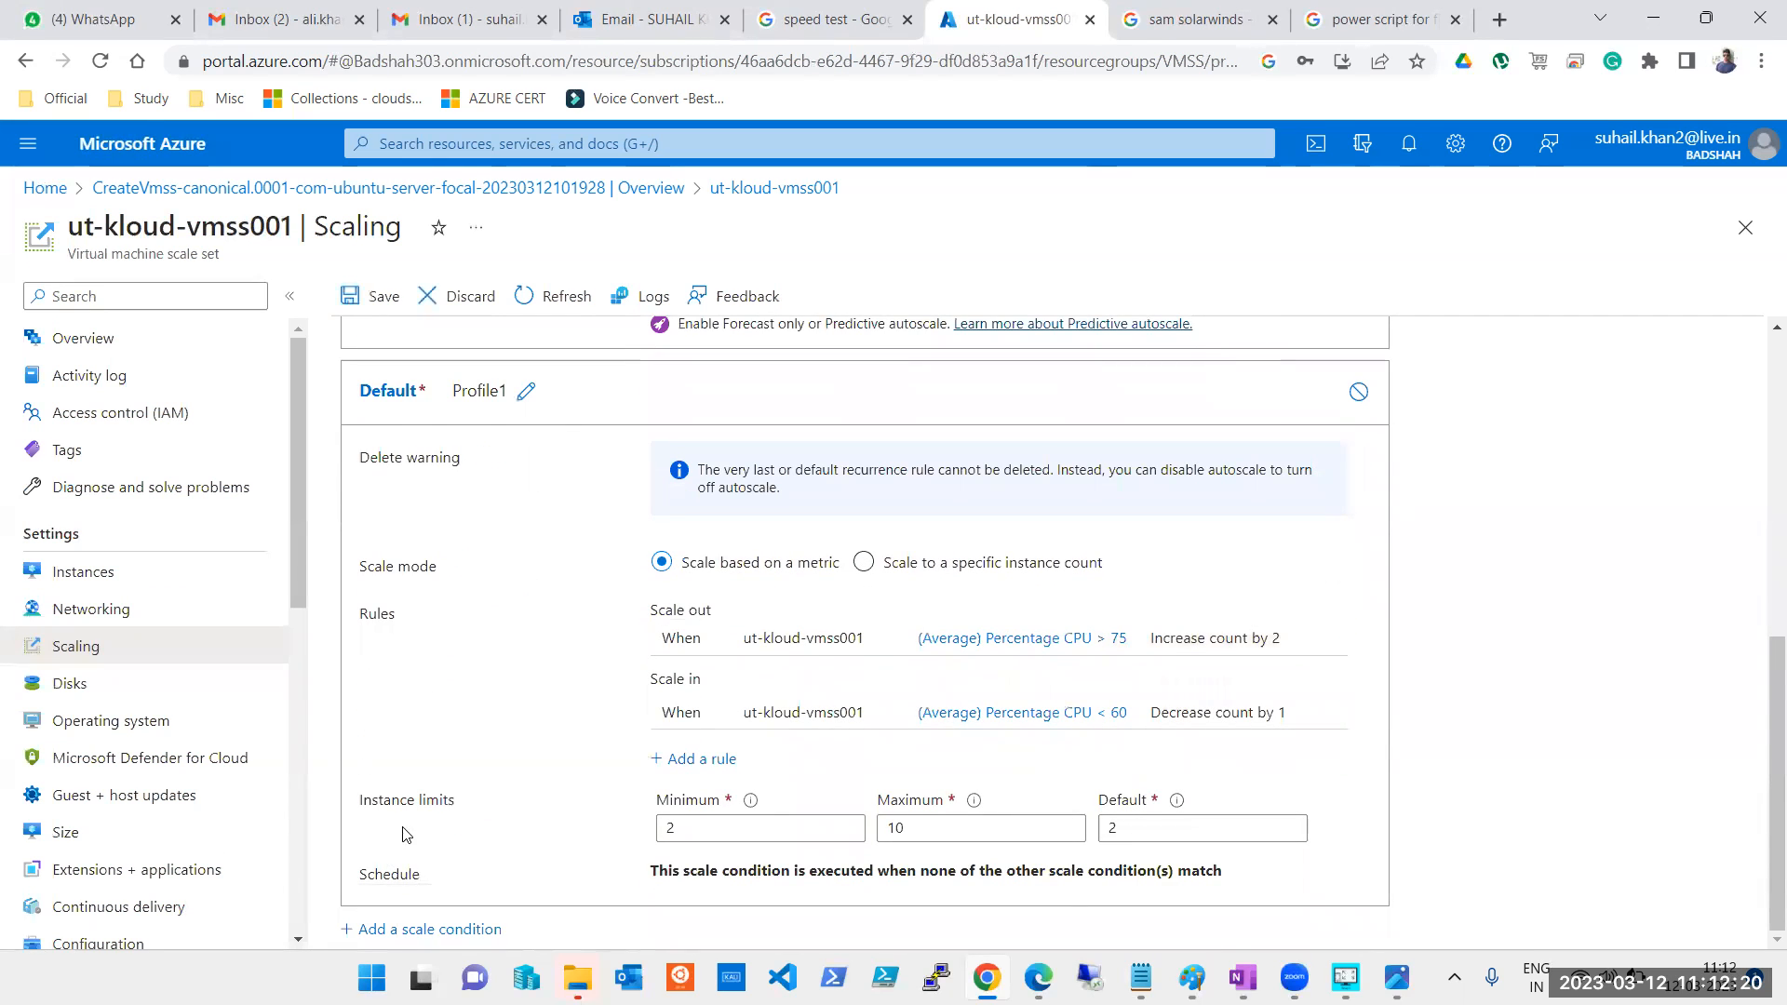
Set the Default profile's minimum instance limit to 1 and save the autoscale configuration
double_click(687, 827)
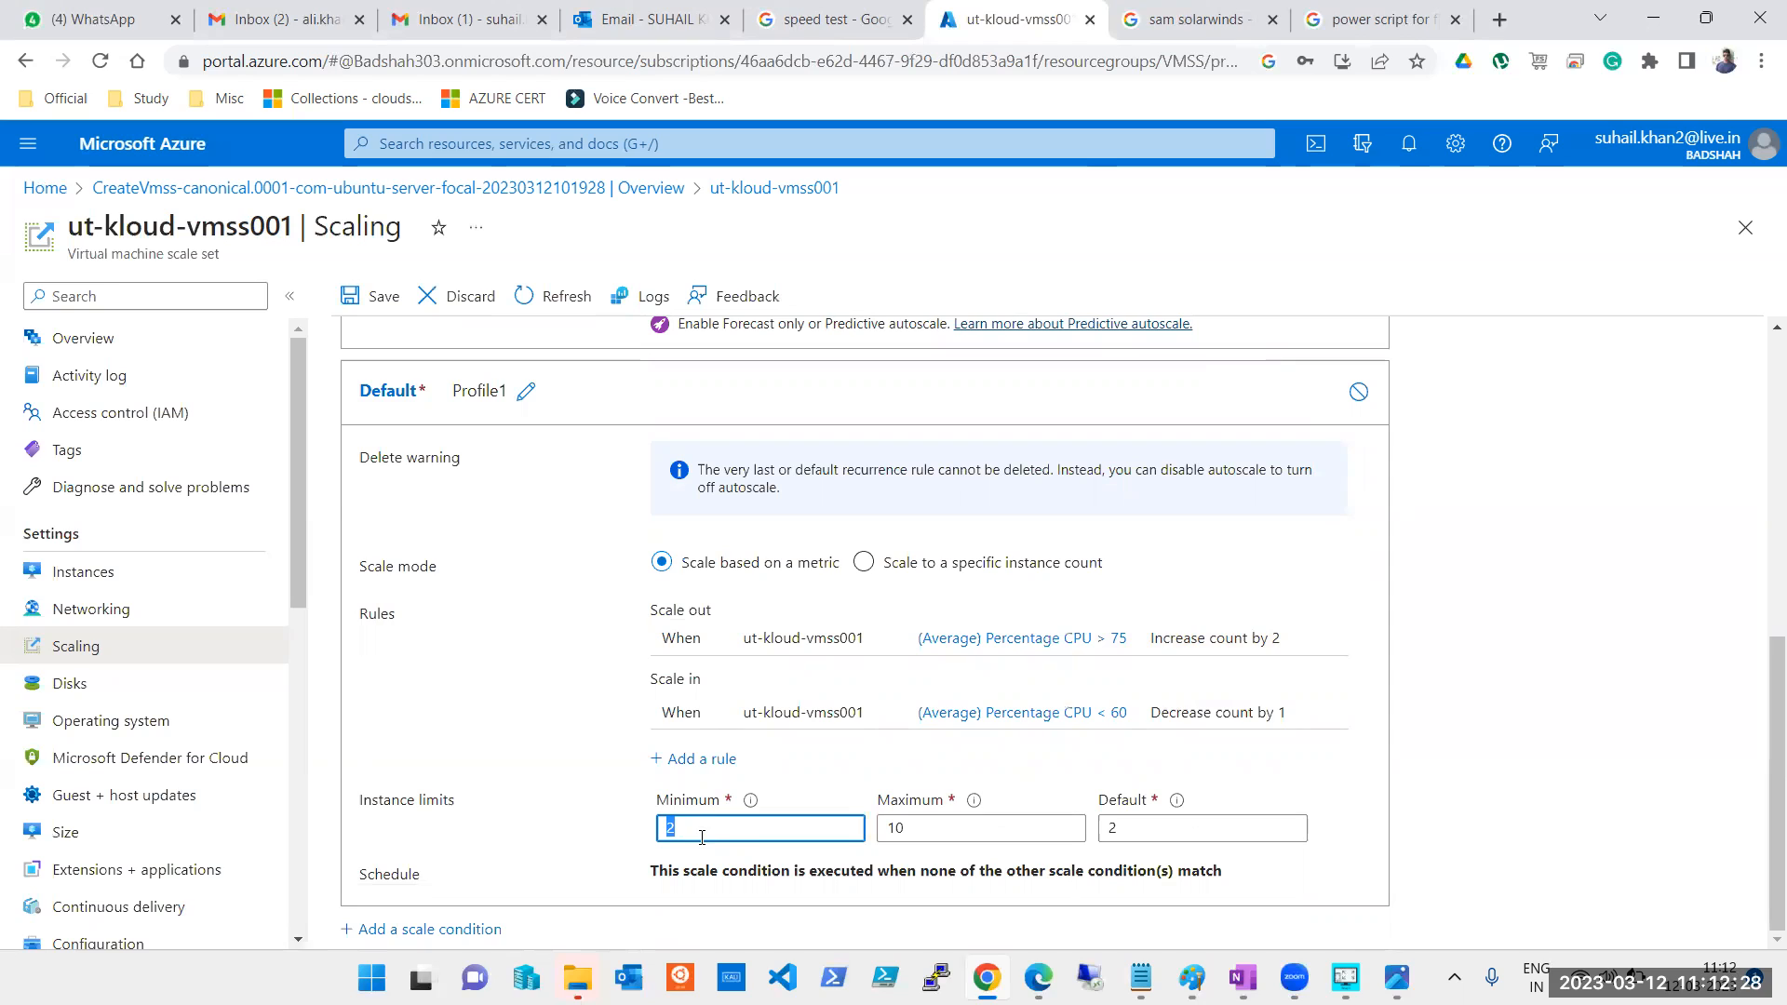
left_click(701, 837)
double_click(704, 836)
type("1")
left_click(377, 304)
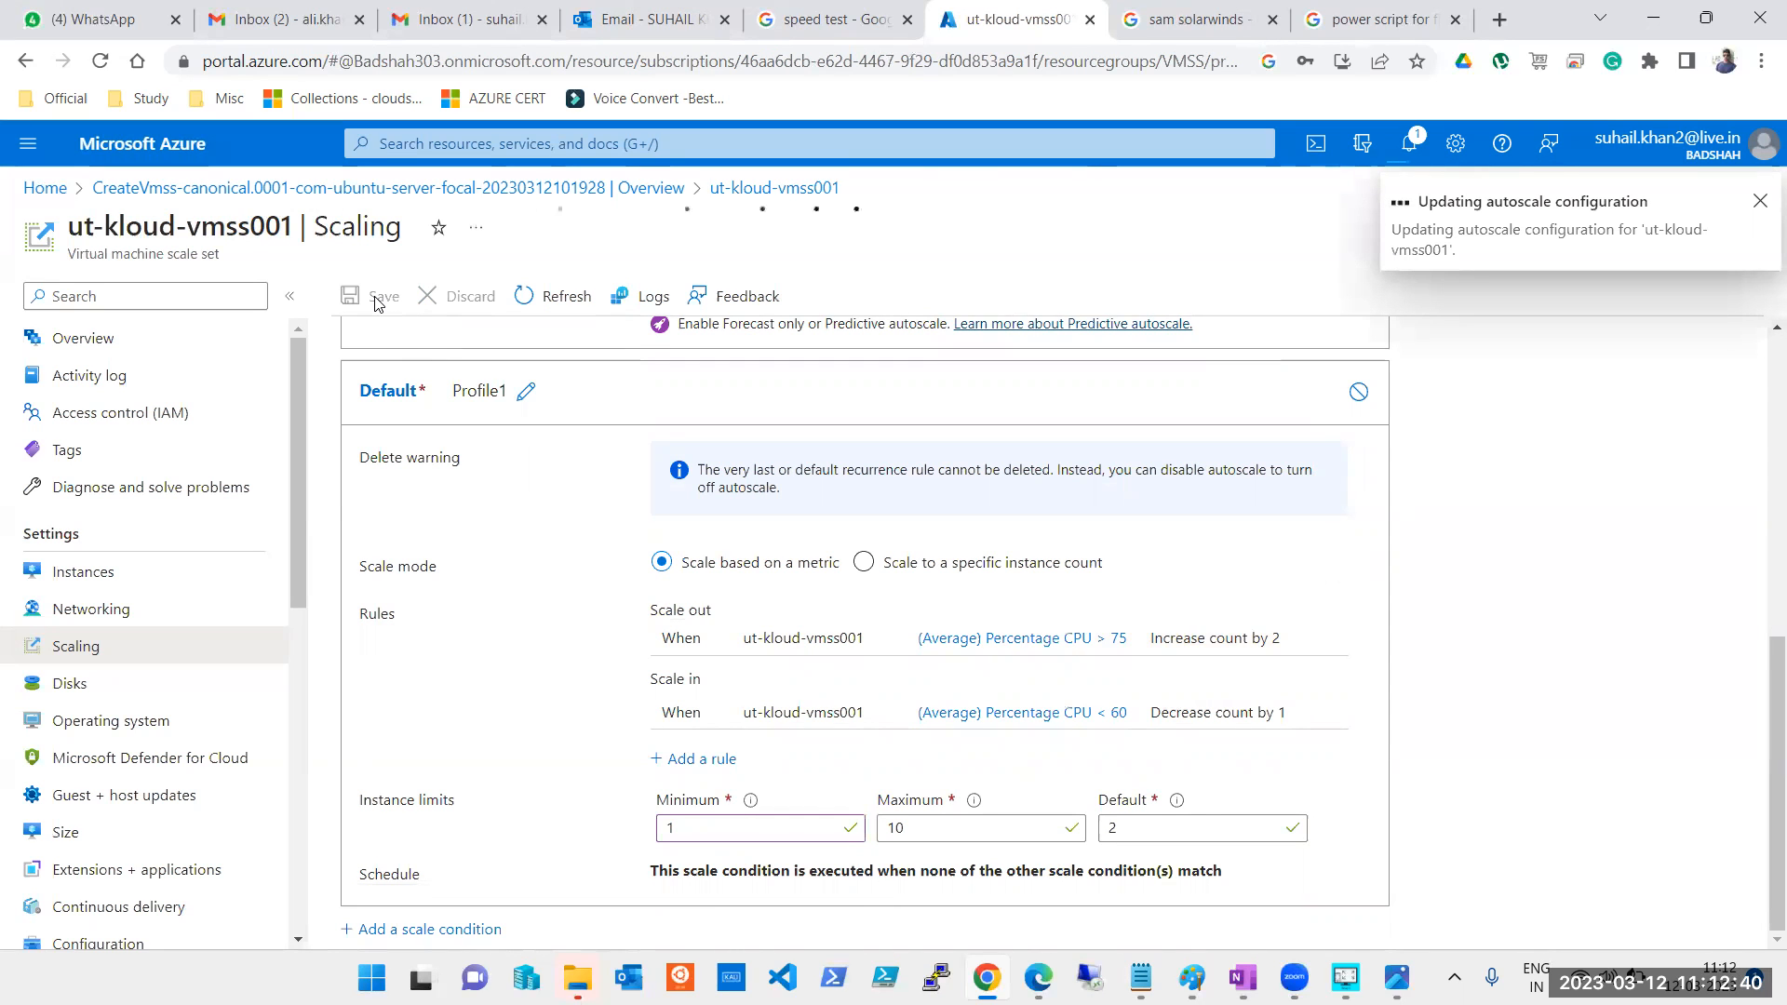
Open the scale set's instance list and refresh it to check the status of the virtual machines
left_click(73, 577)
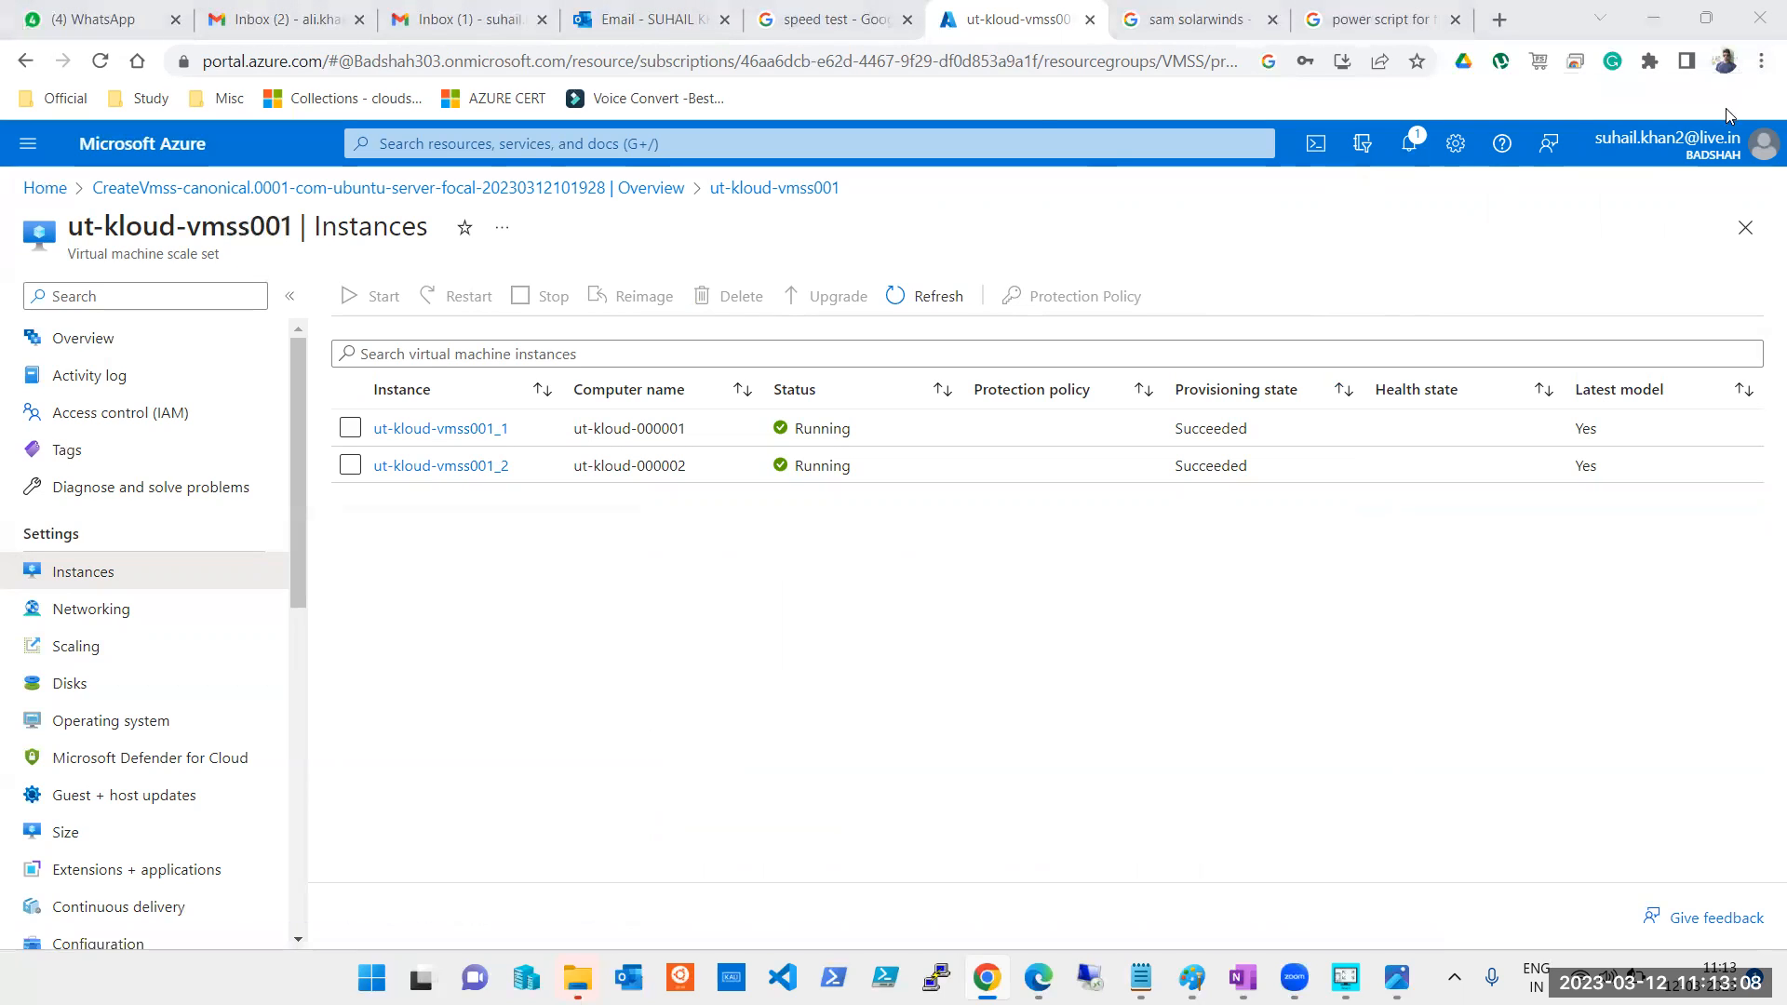
left_click(900, 307)
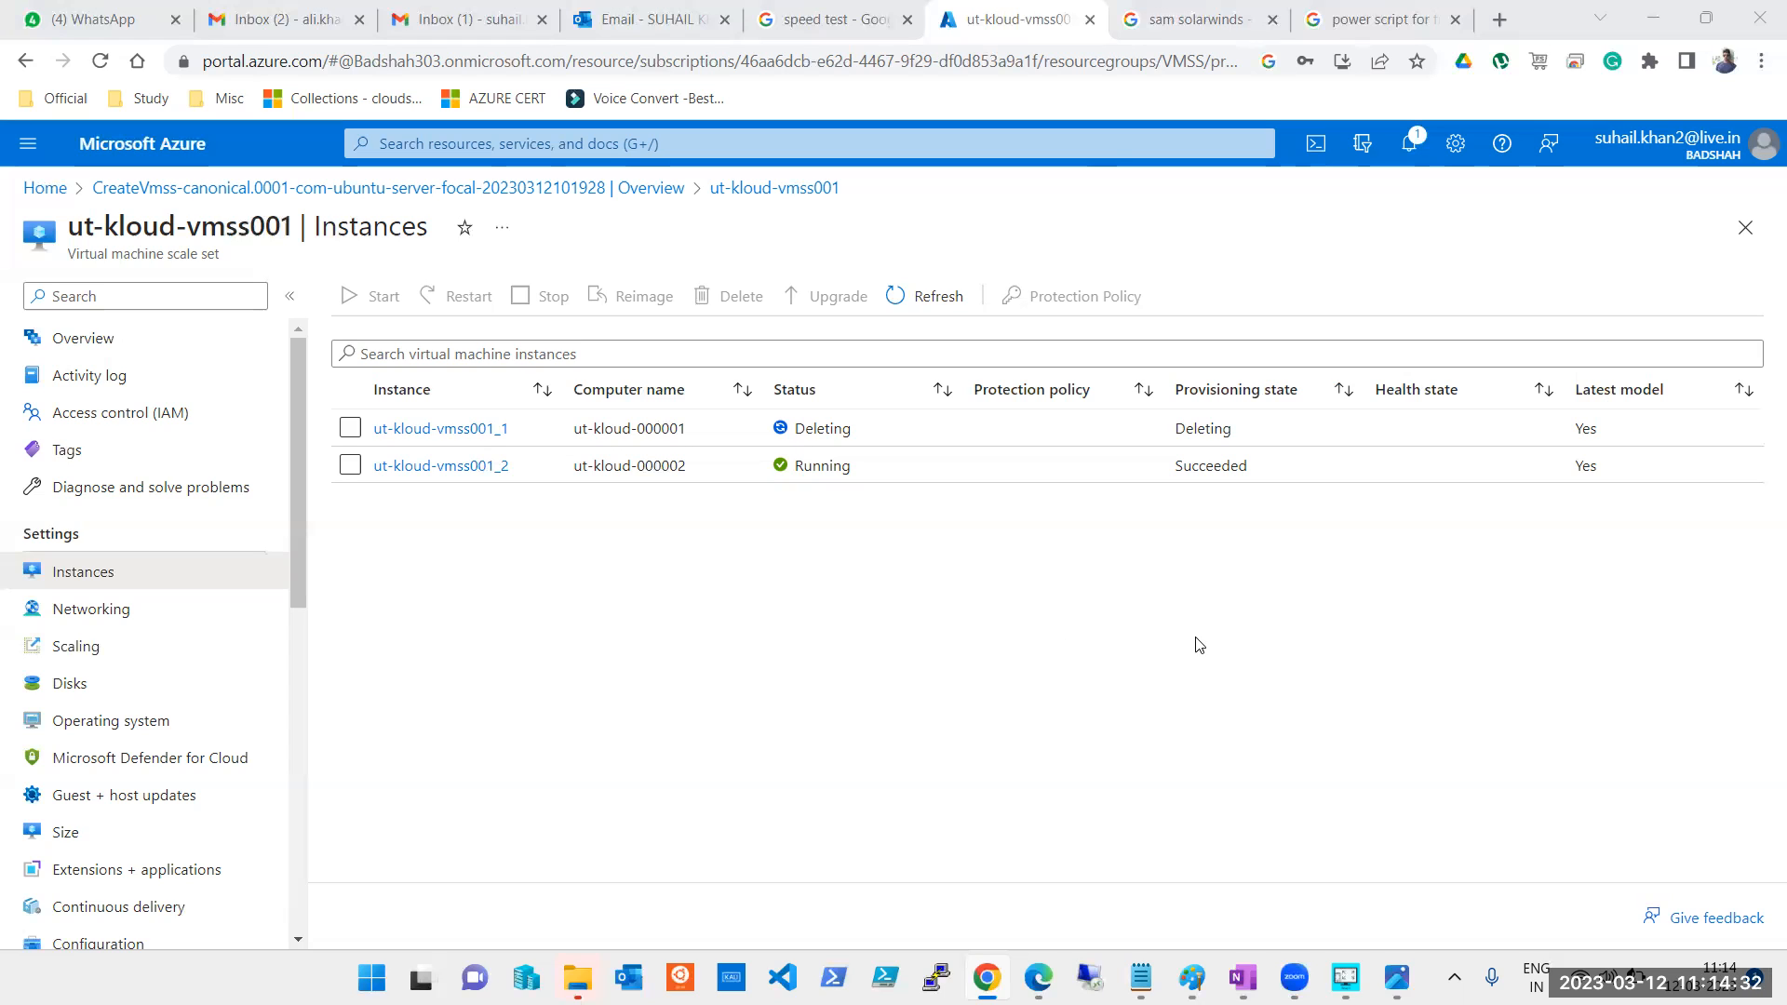
left_click(922, 300)
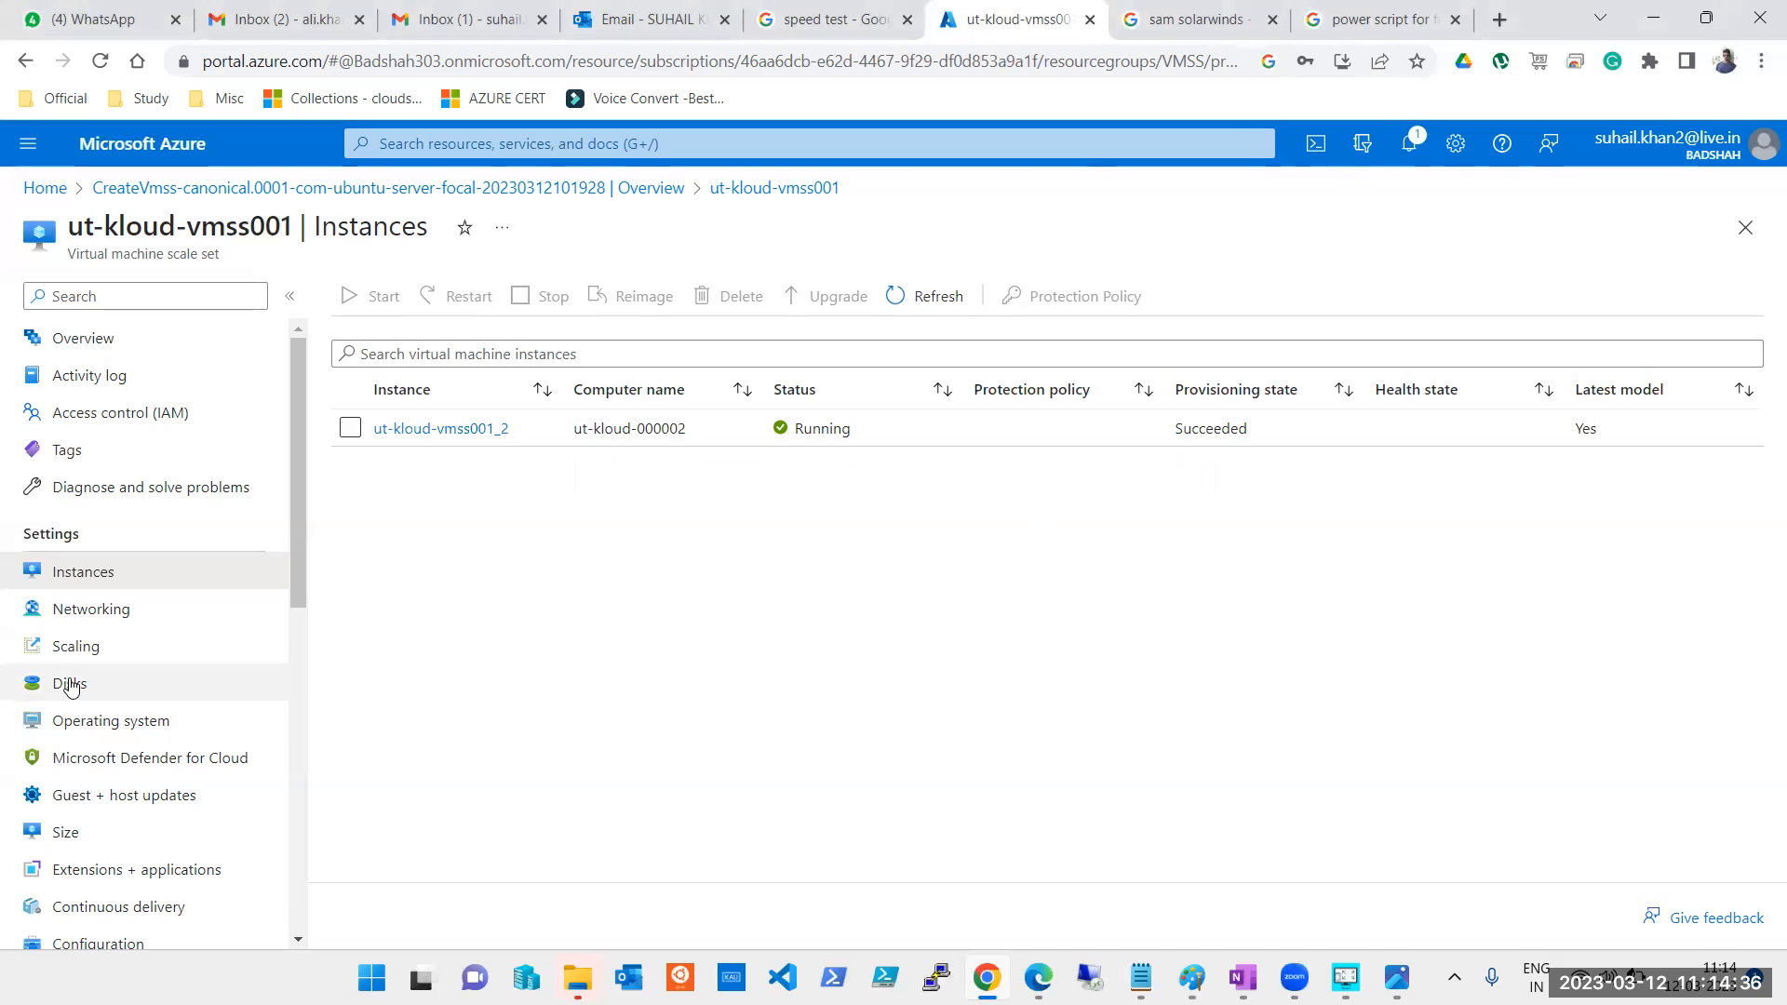
Return to the Scaling settings and review the Default profile's rules and its minimum, maximum and default instance limits
left_click(76, 646)
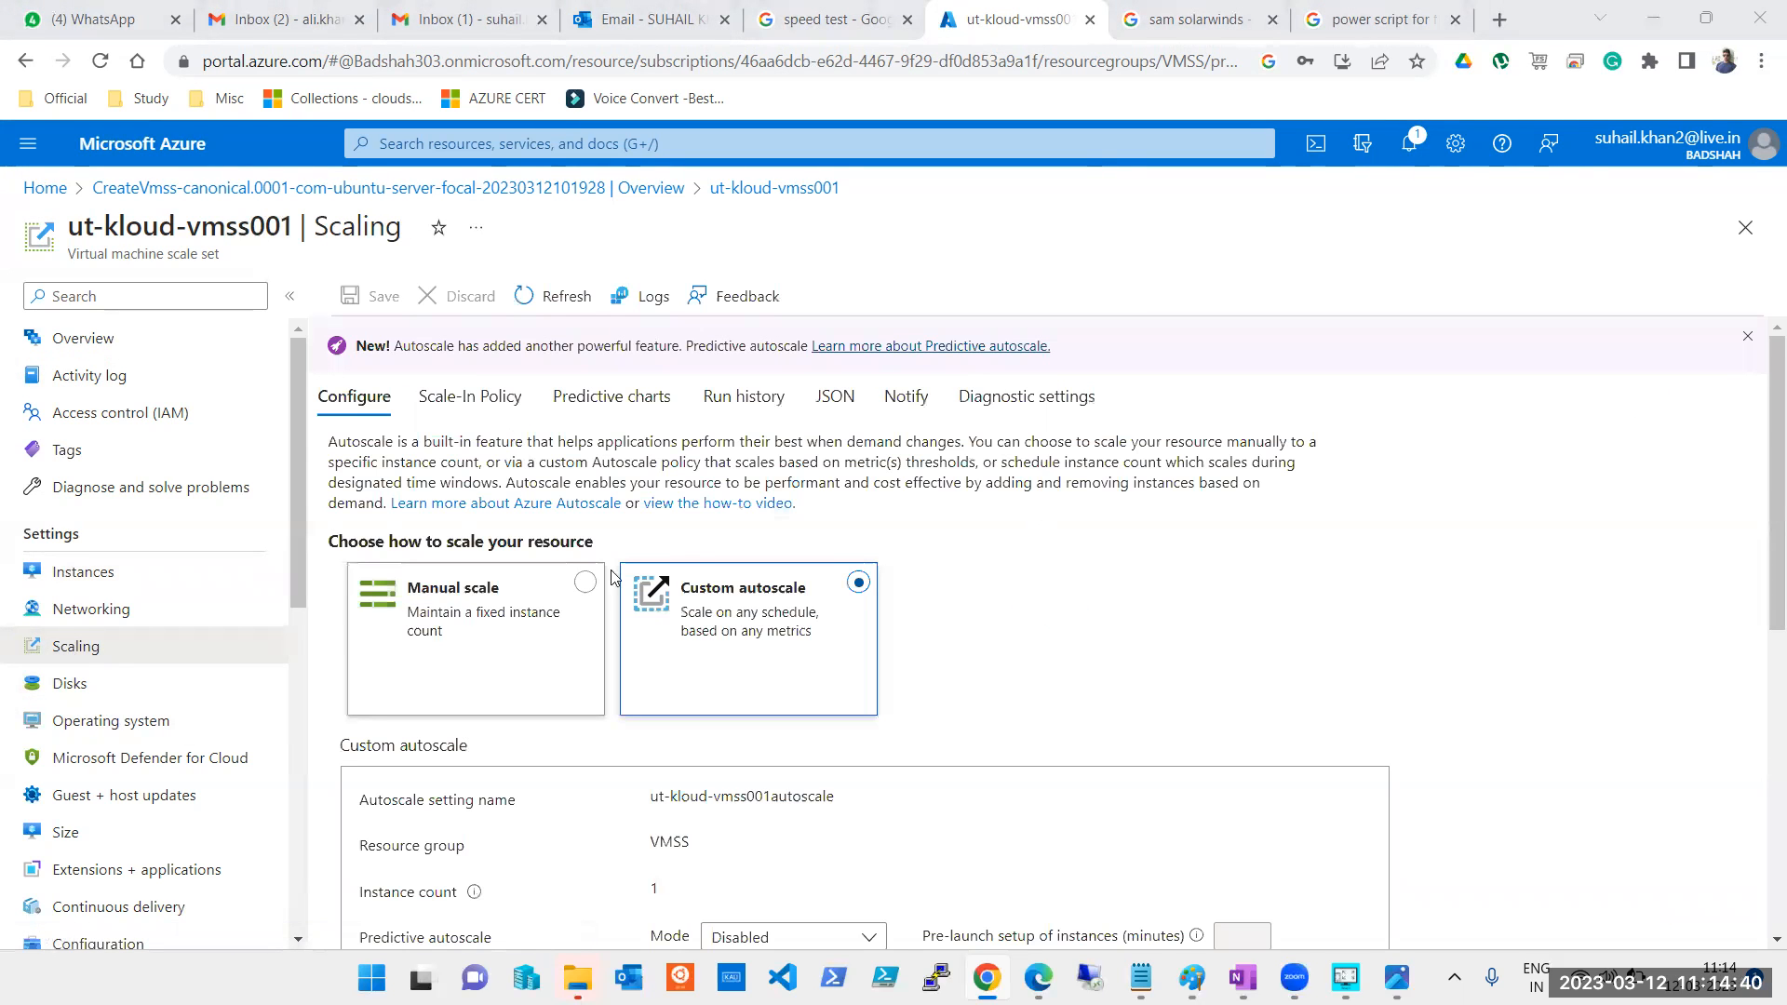
scroll(611, 577, "down", 7)
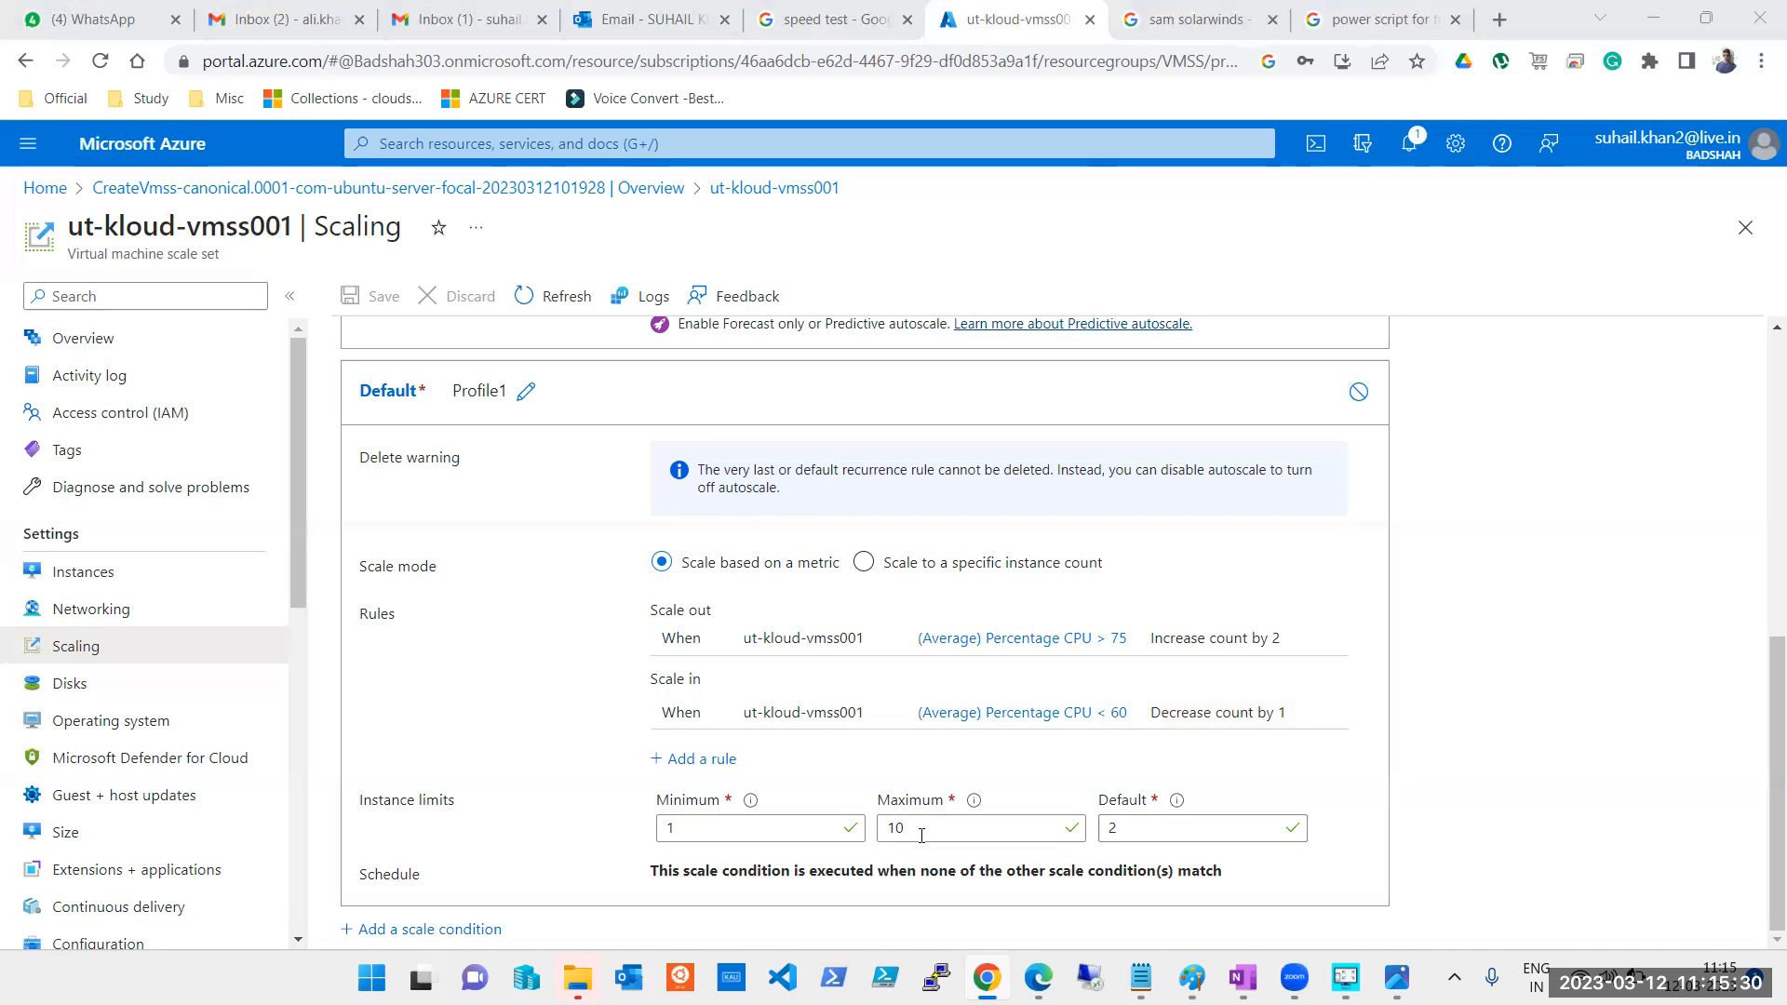
mouse_move(1177, 802)
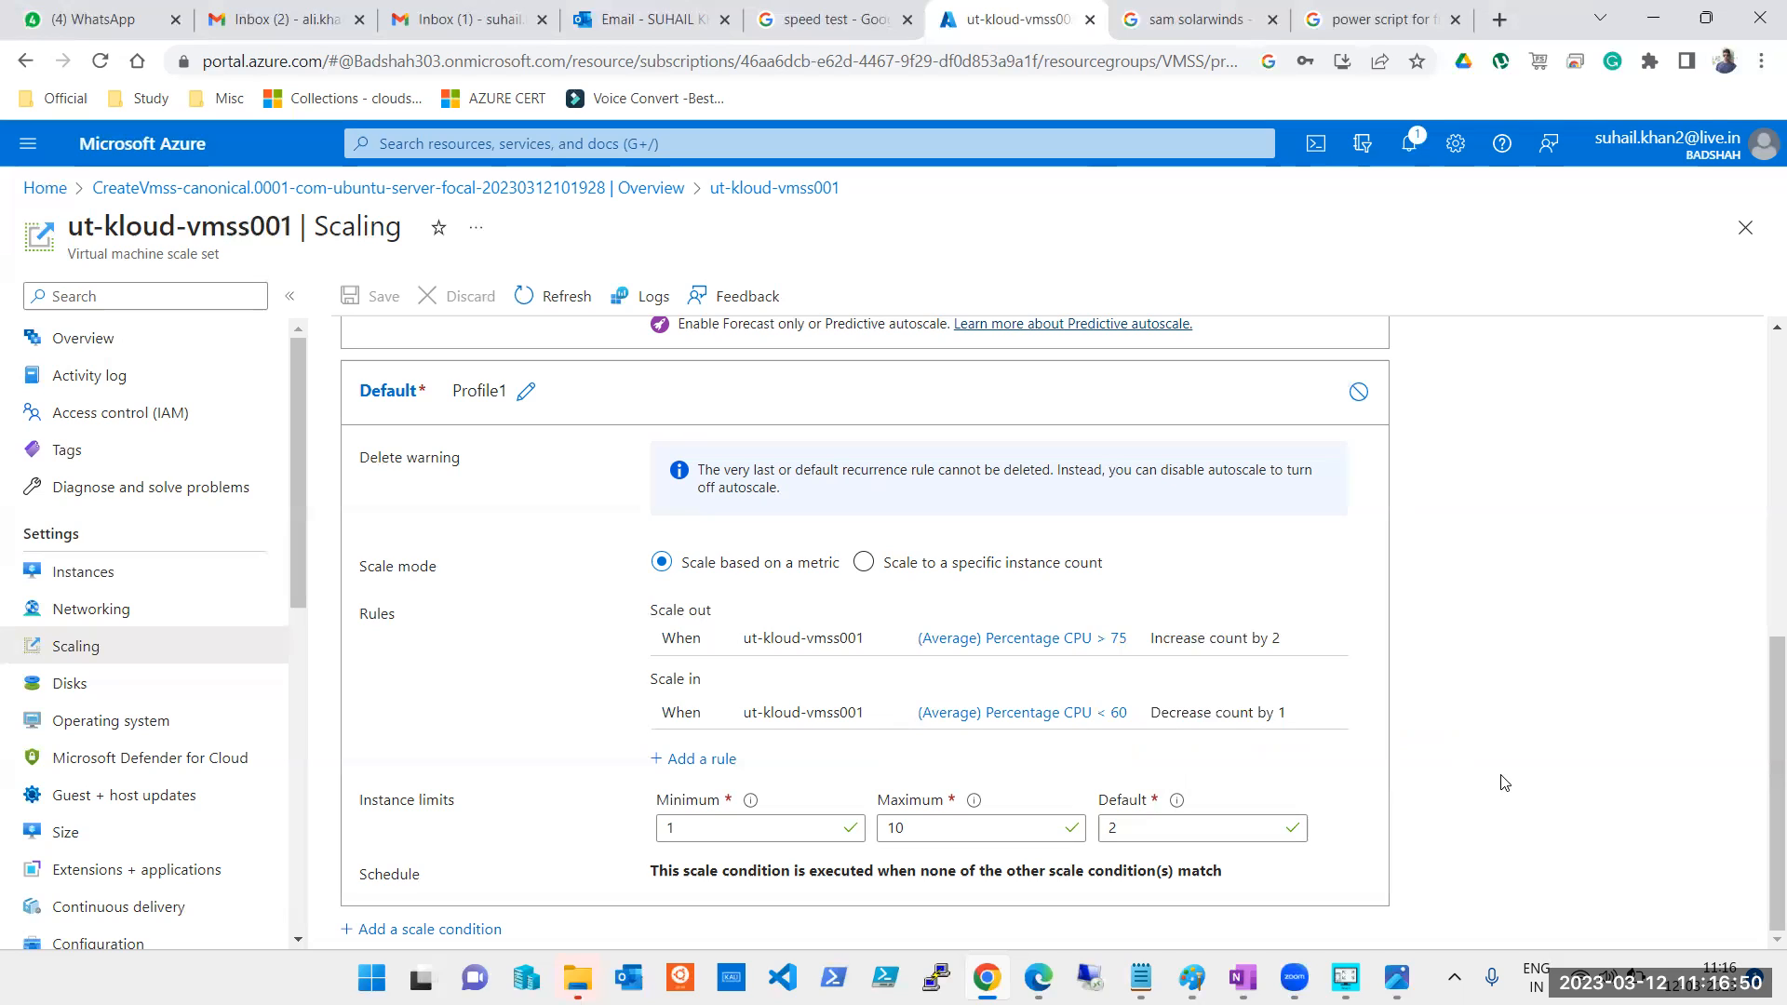
double_click(1145, 829)
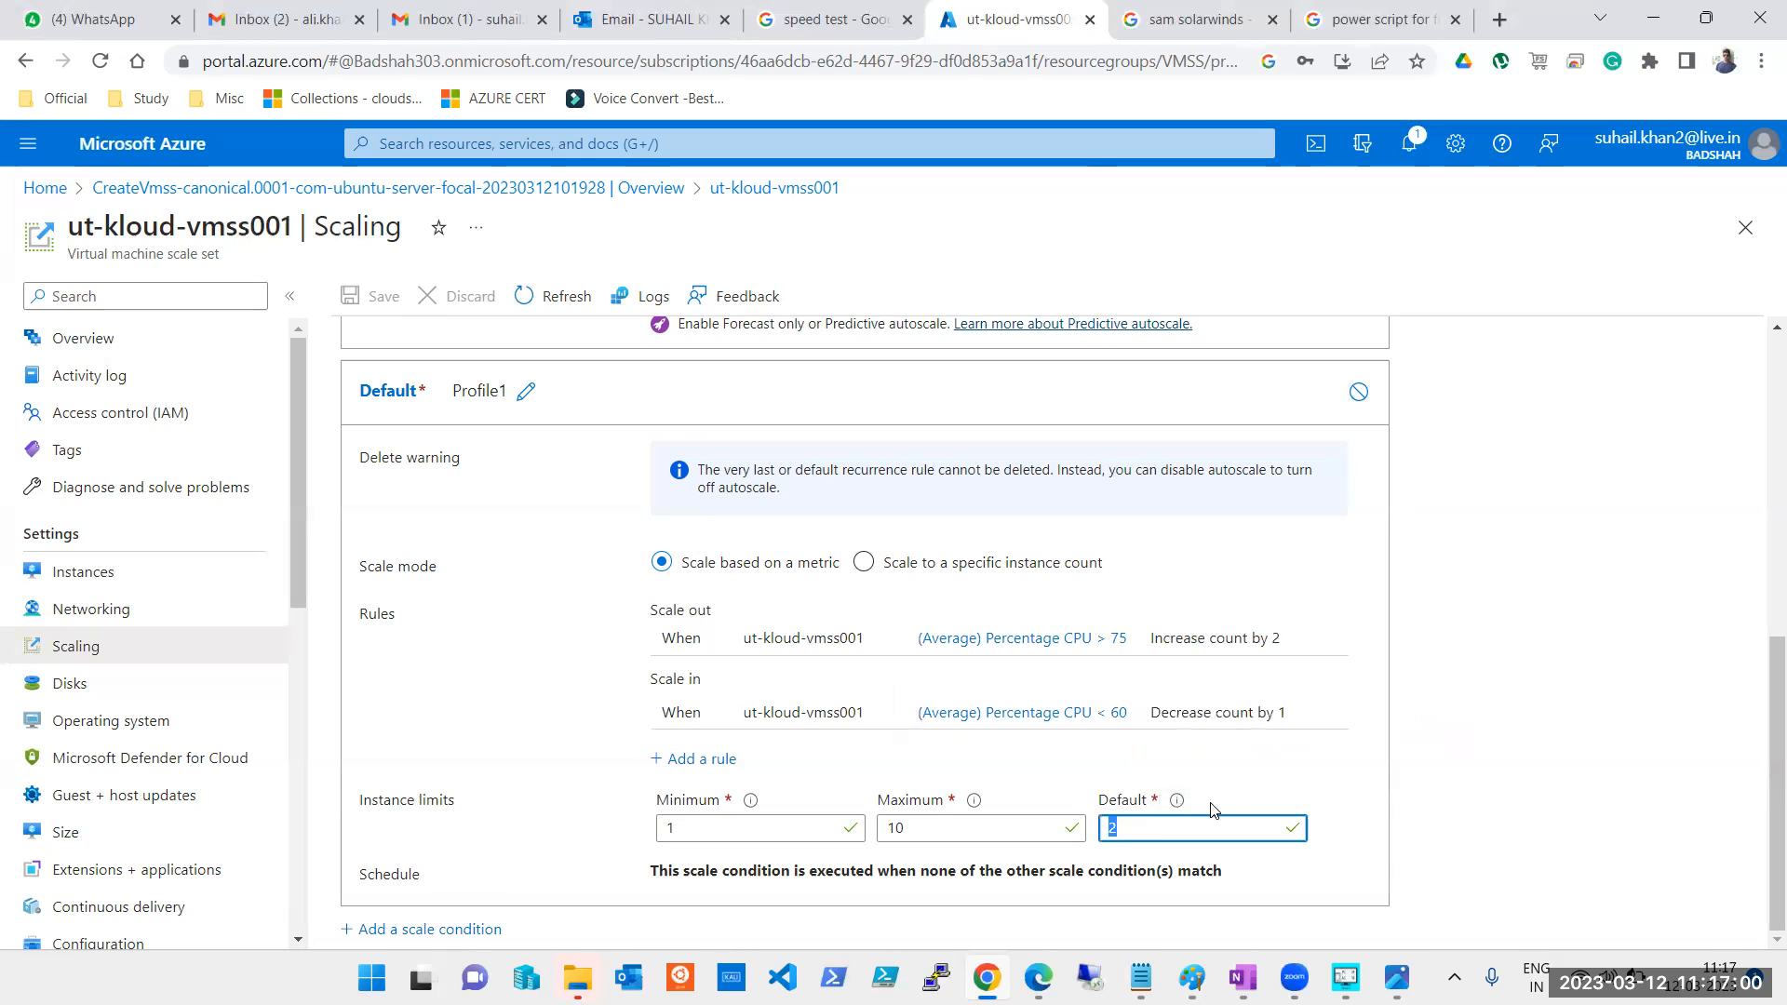
left_click(1596, 789)
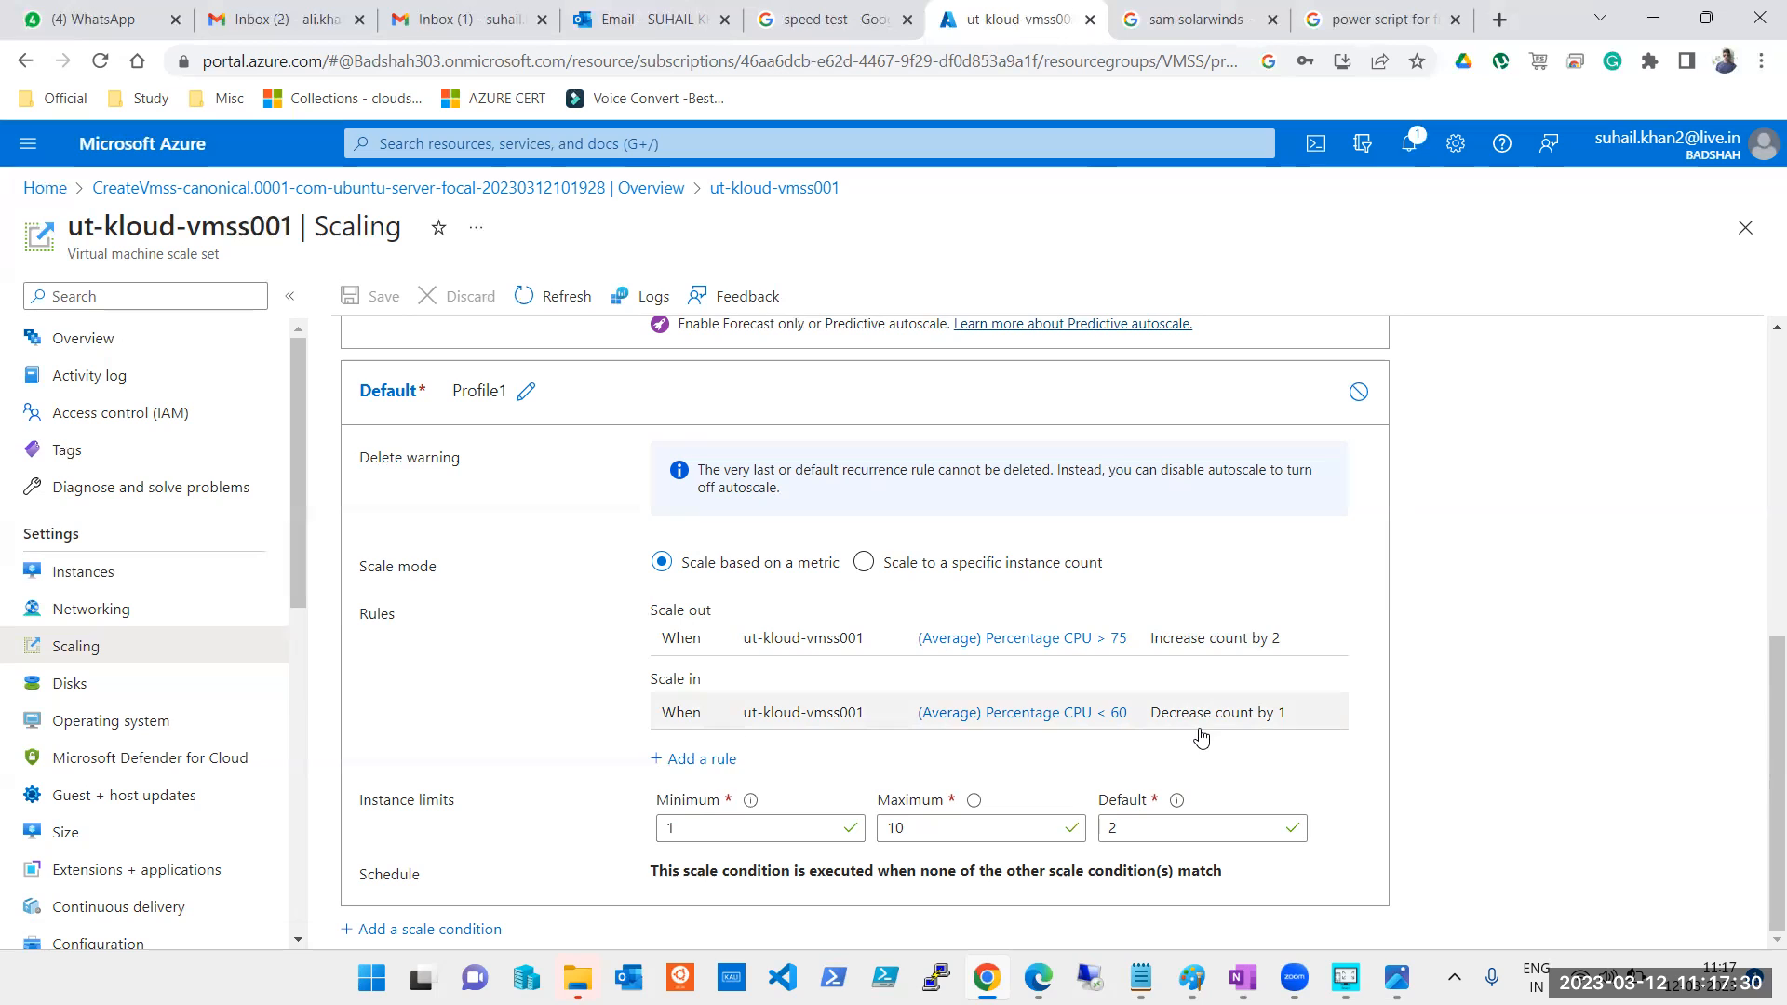
Start a new scale rule, and consult the Scale Up vs Scale Out notes on the Azure Compute page in OneNote before returning to the portal
left_click(696, 761)
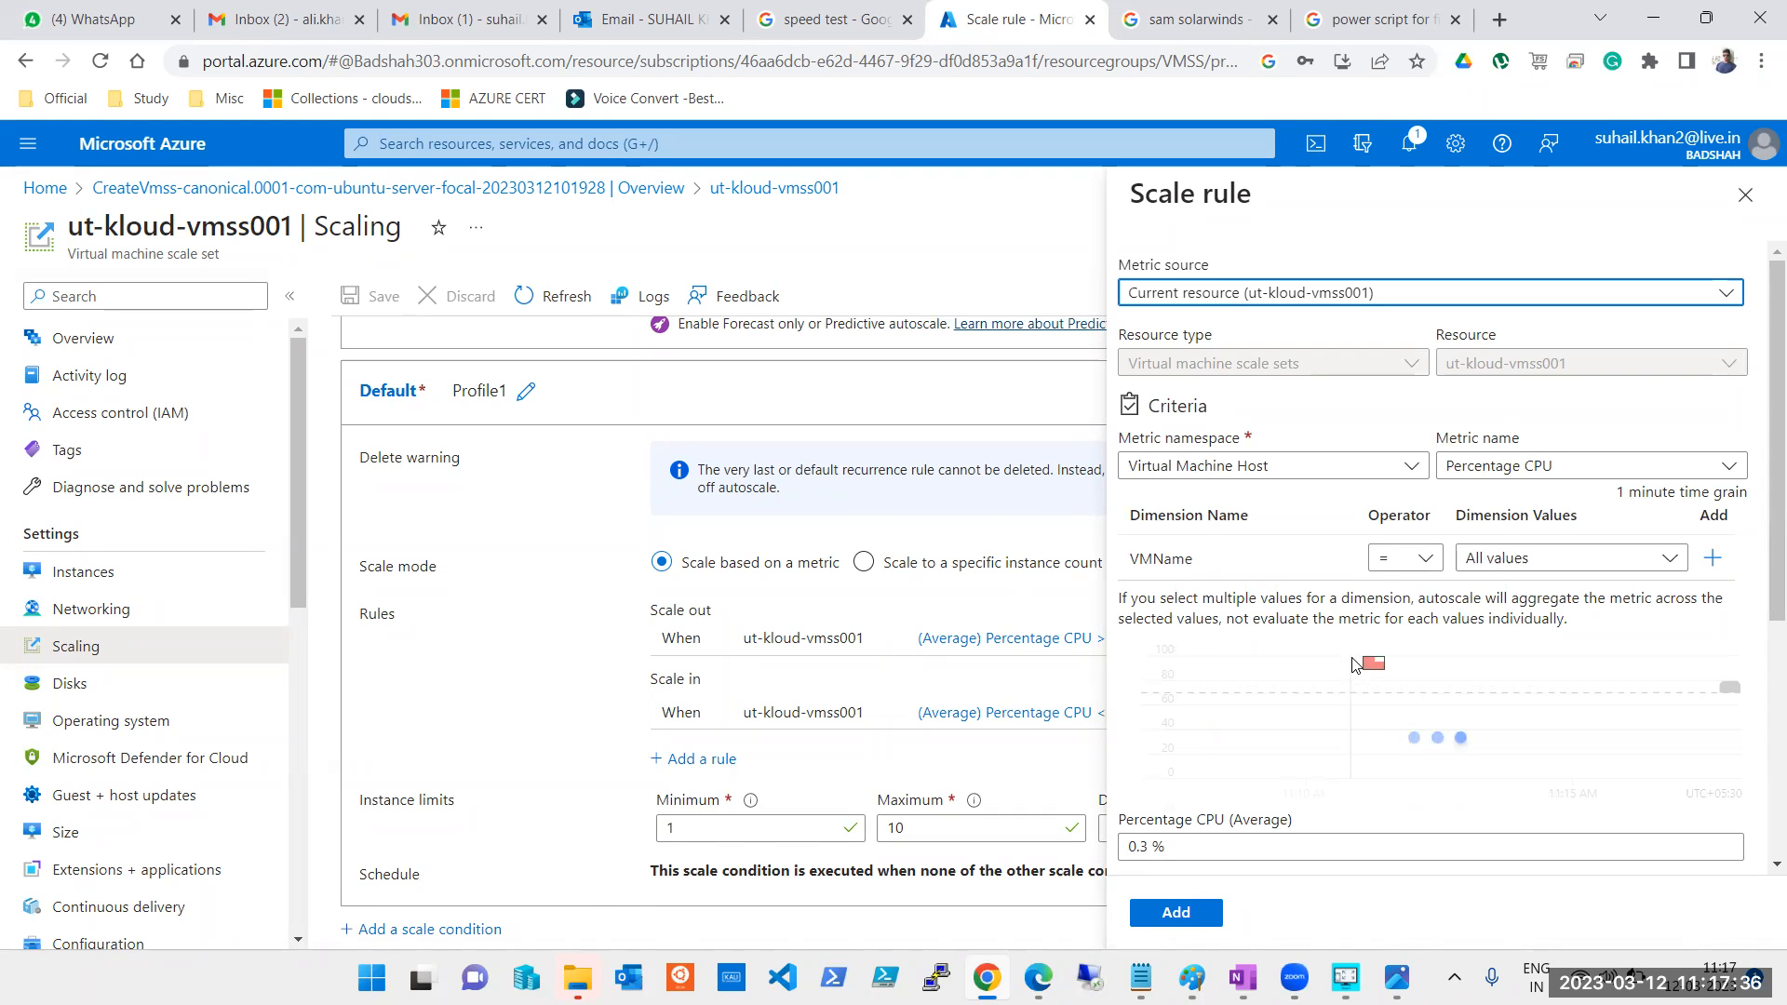
left_click(1242, 977)
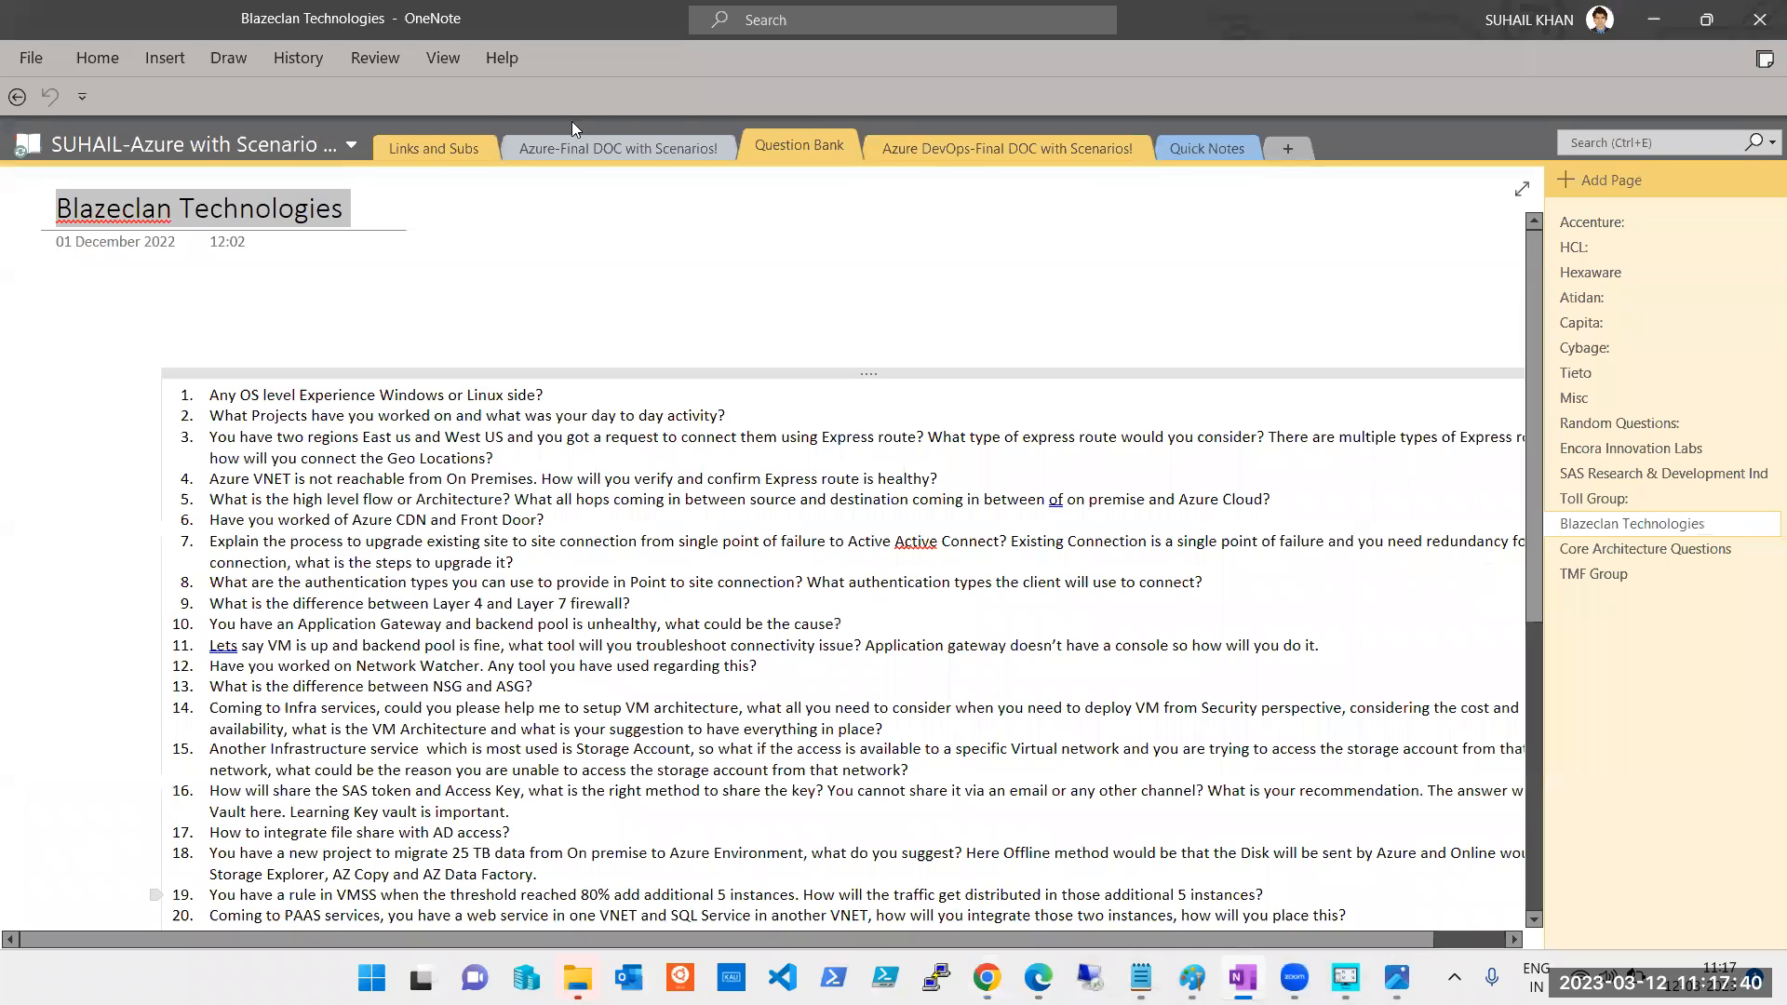
left_click(642, 149)
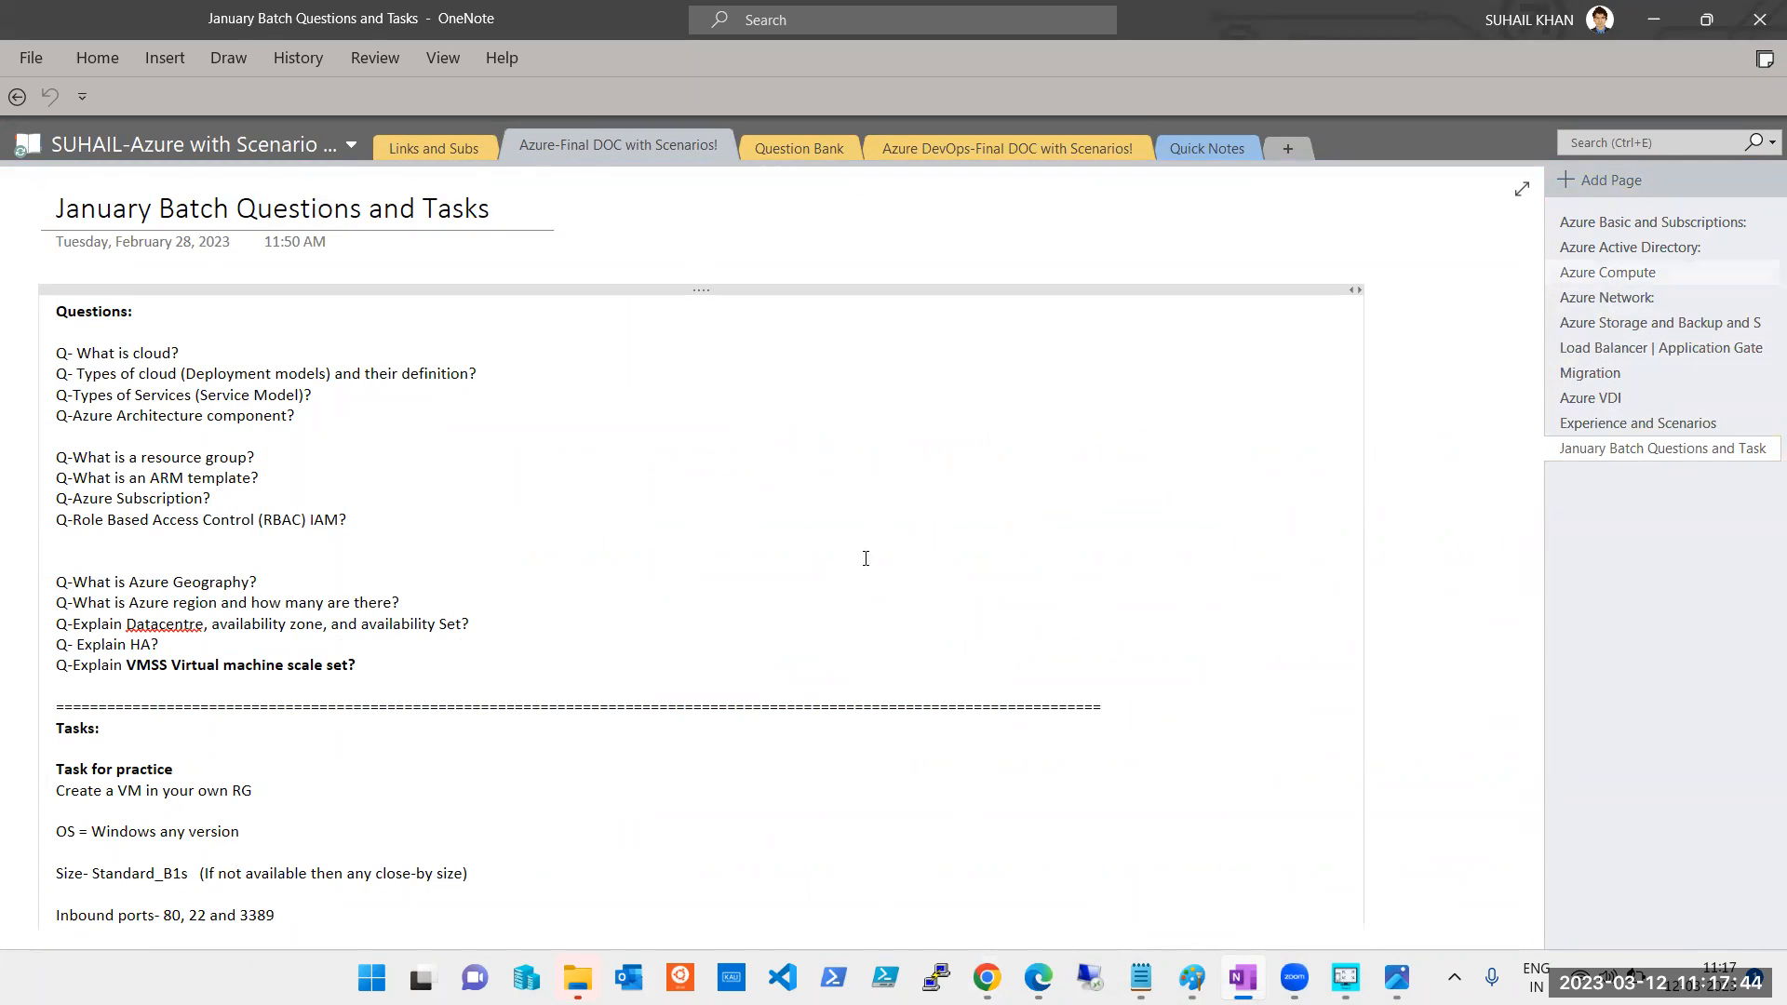
scroll(495, 494, "down", 2)
scroll(466, 466, "up", 1)
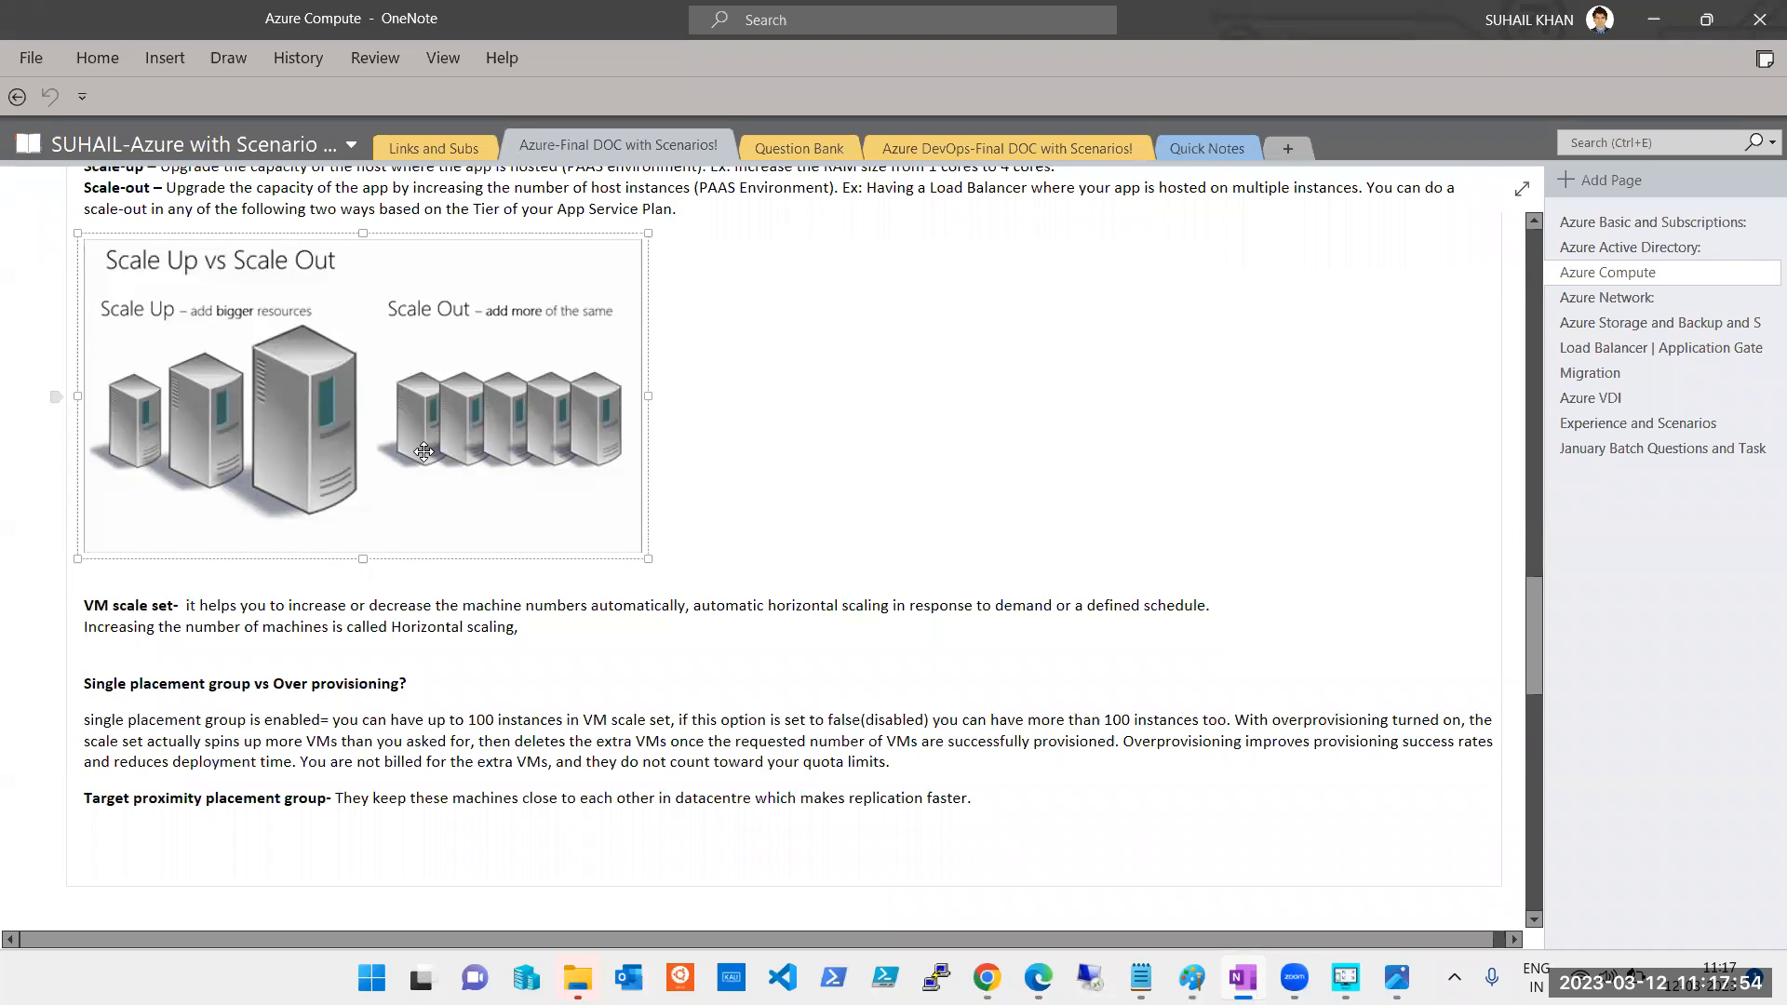
scroll(424, 453, "up", 1)
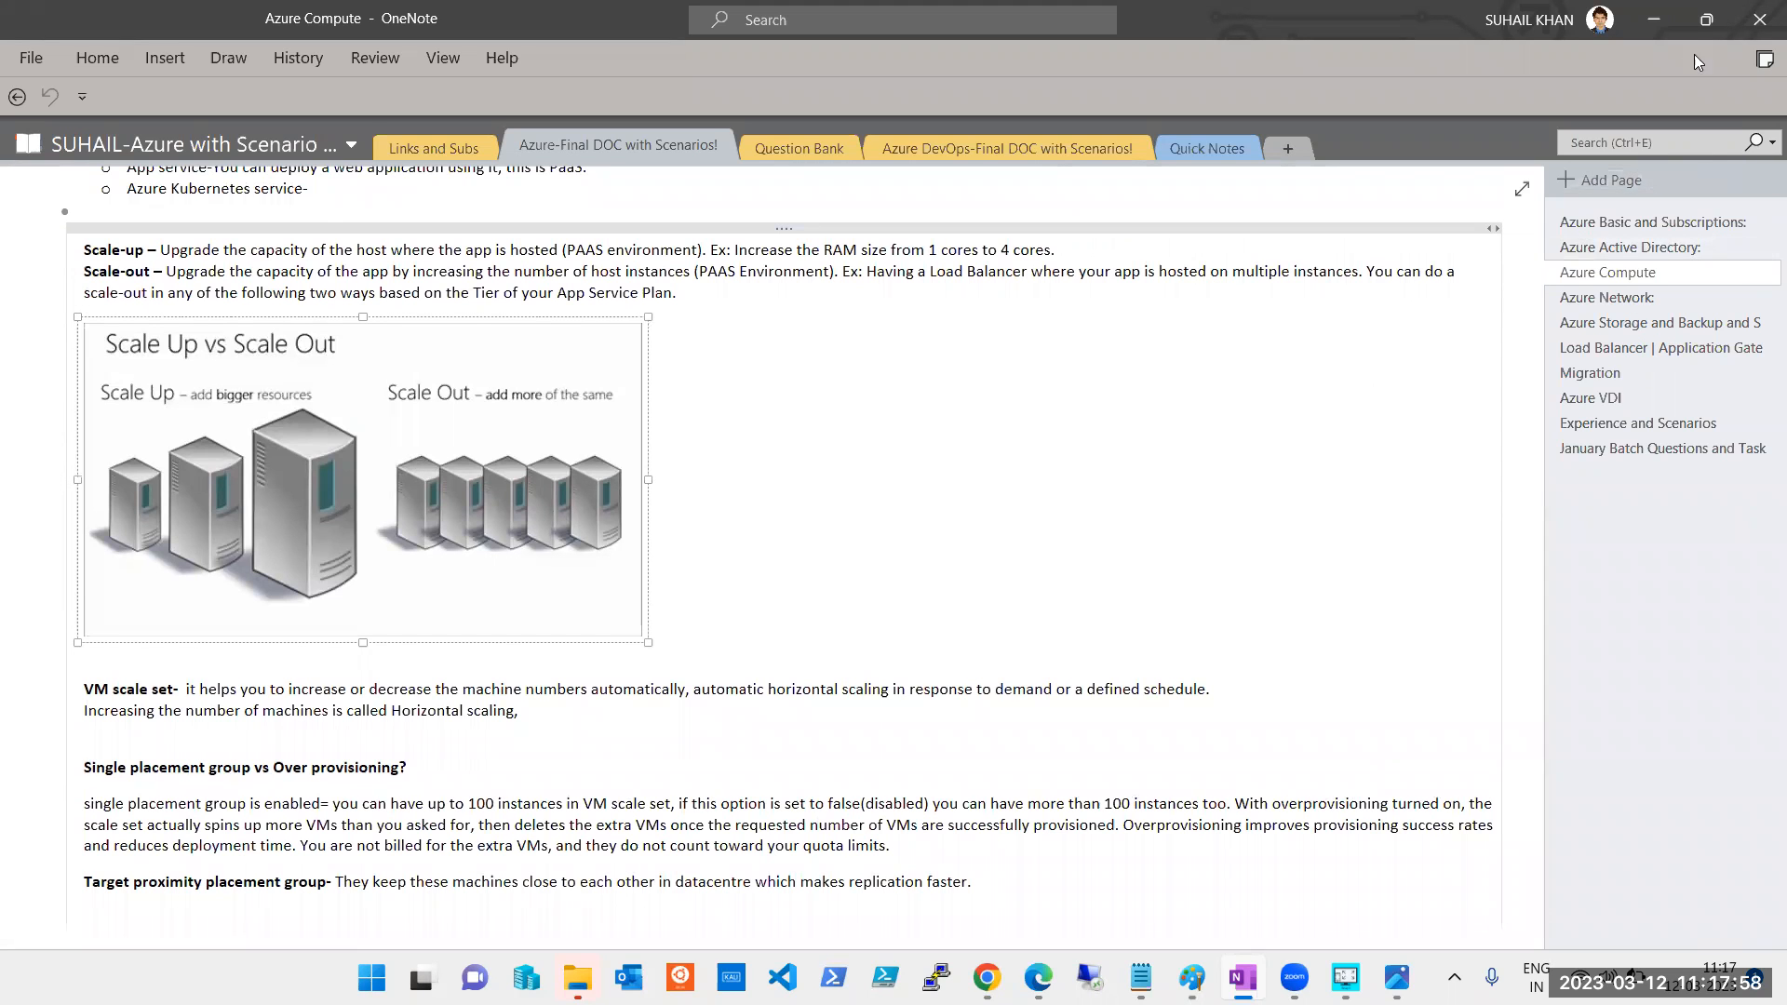
left_click(1654, 19)
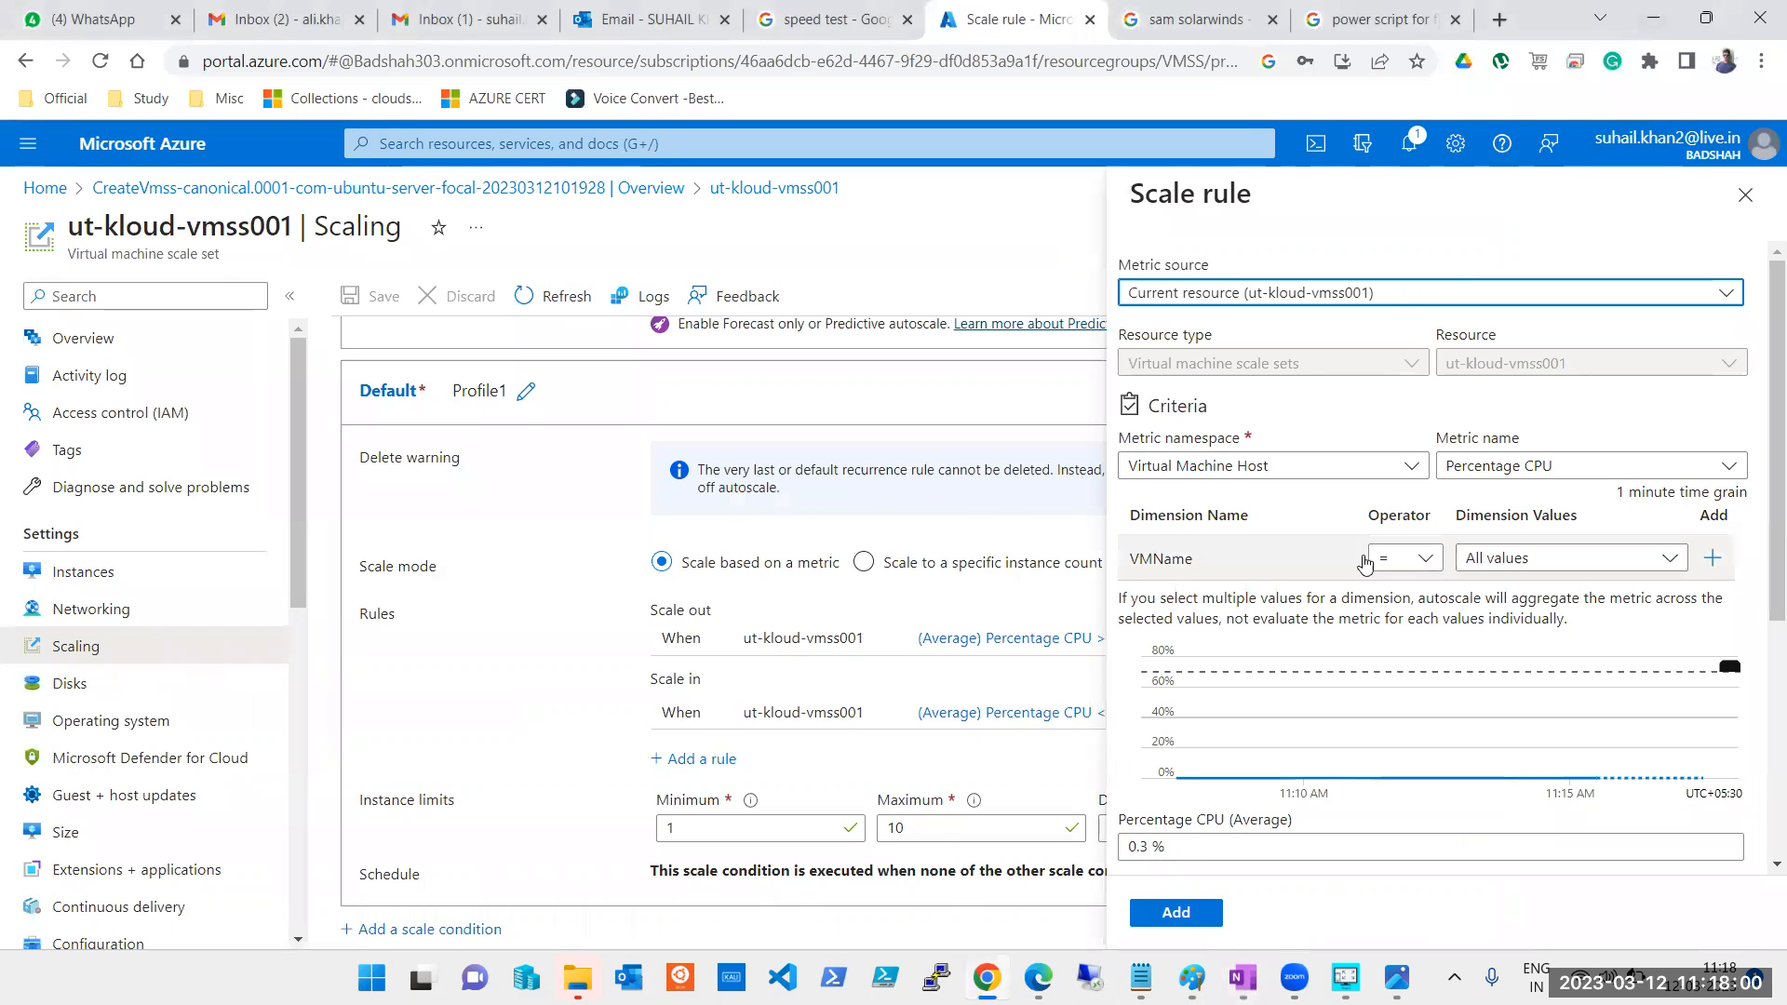
Examine the metric names available for the new scale rule, including the disk, network, CPU and memory metrics
left_click(1524, 473)
left_click(1526, 479)
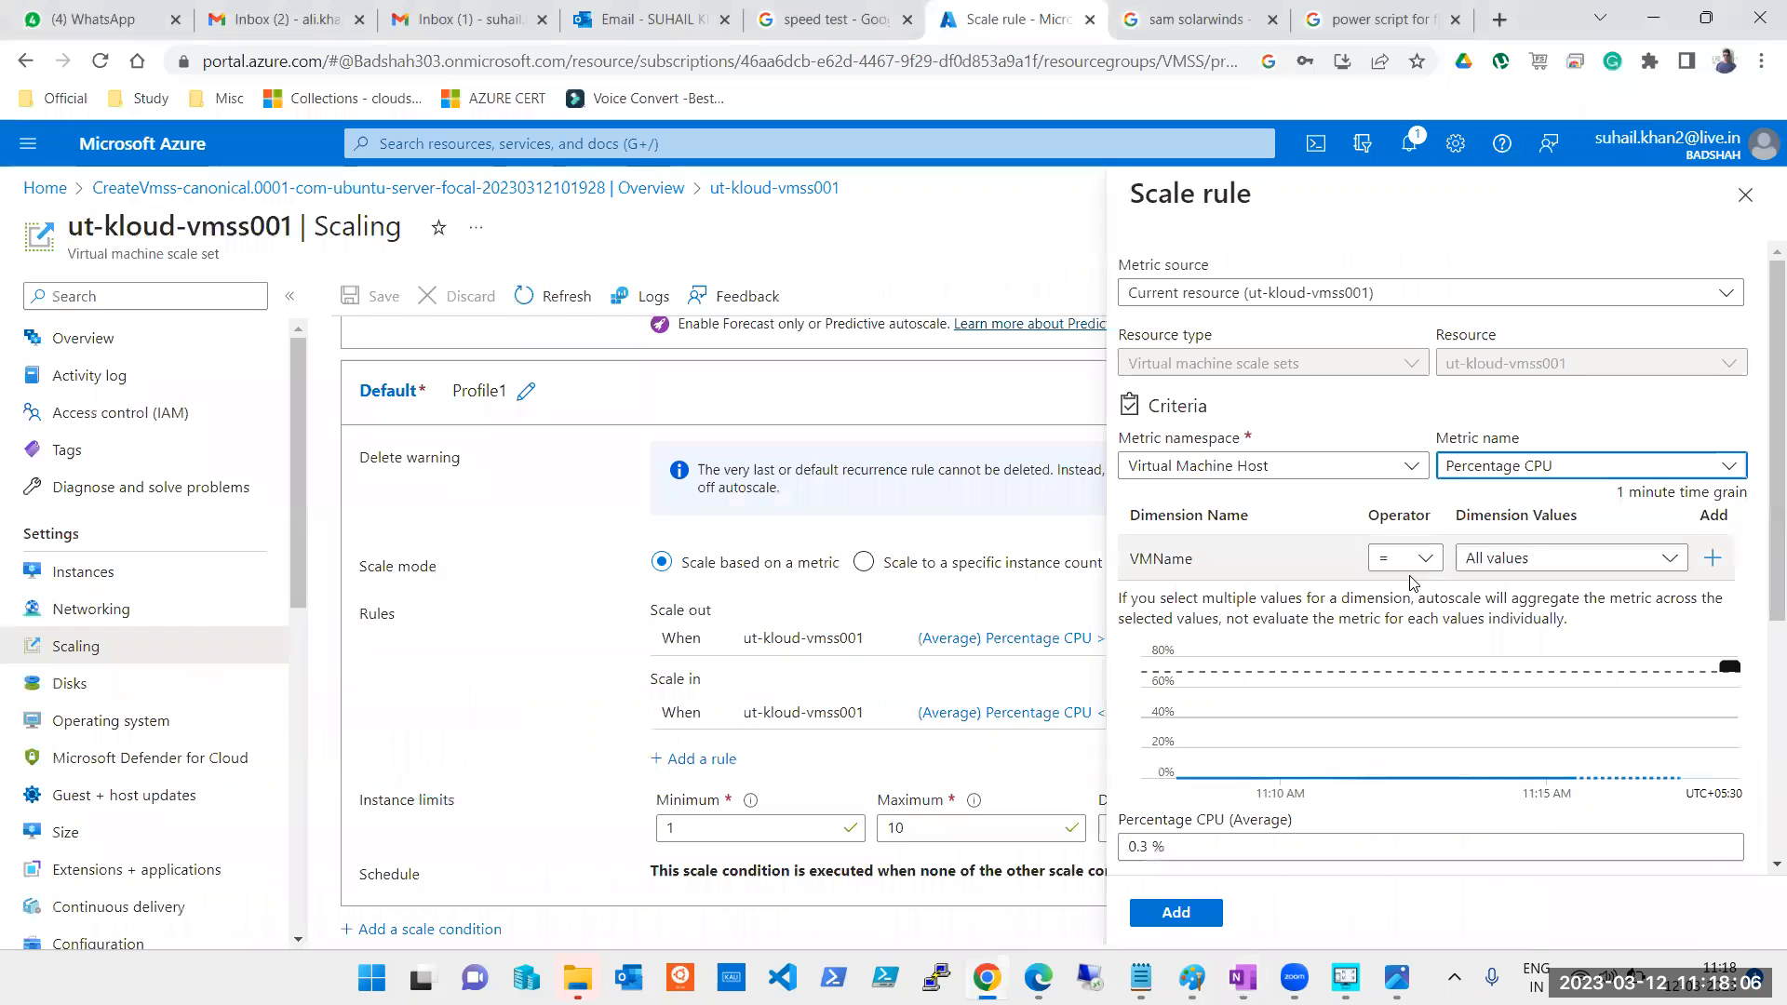
left_click(1588, 478)
scroll(1564, 607, "down", 5)
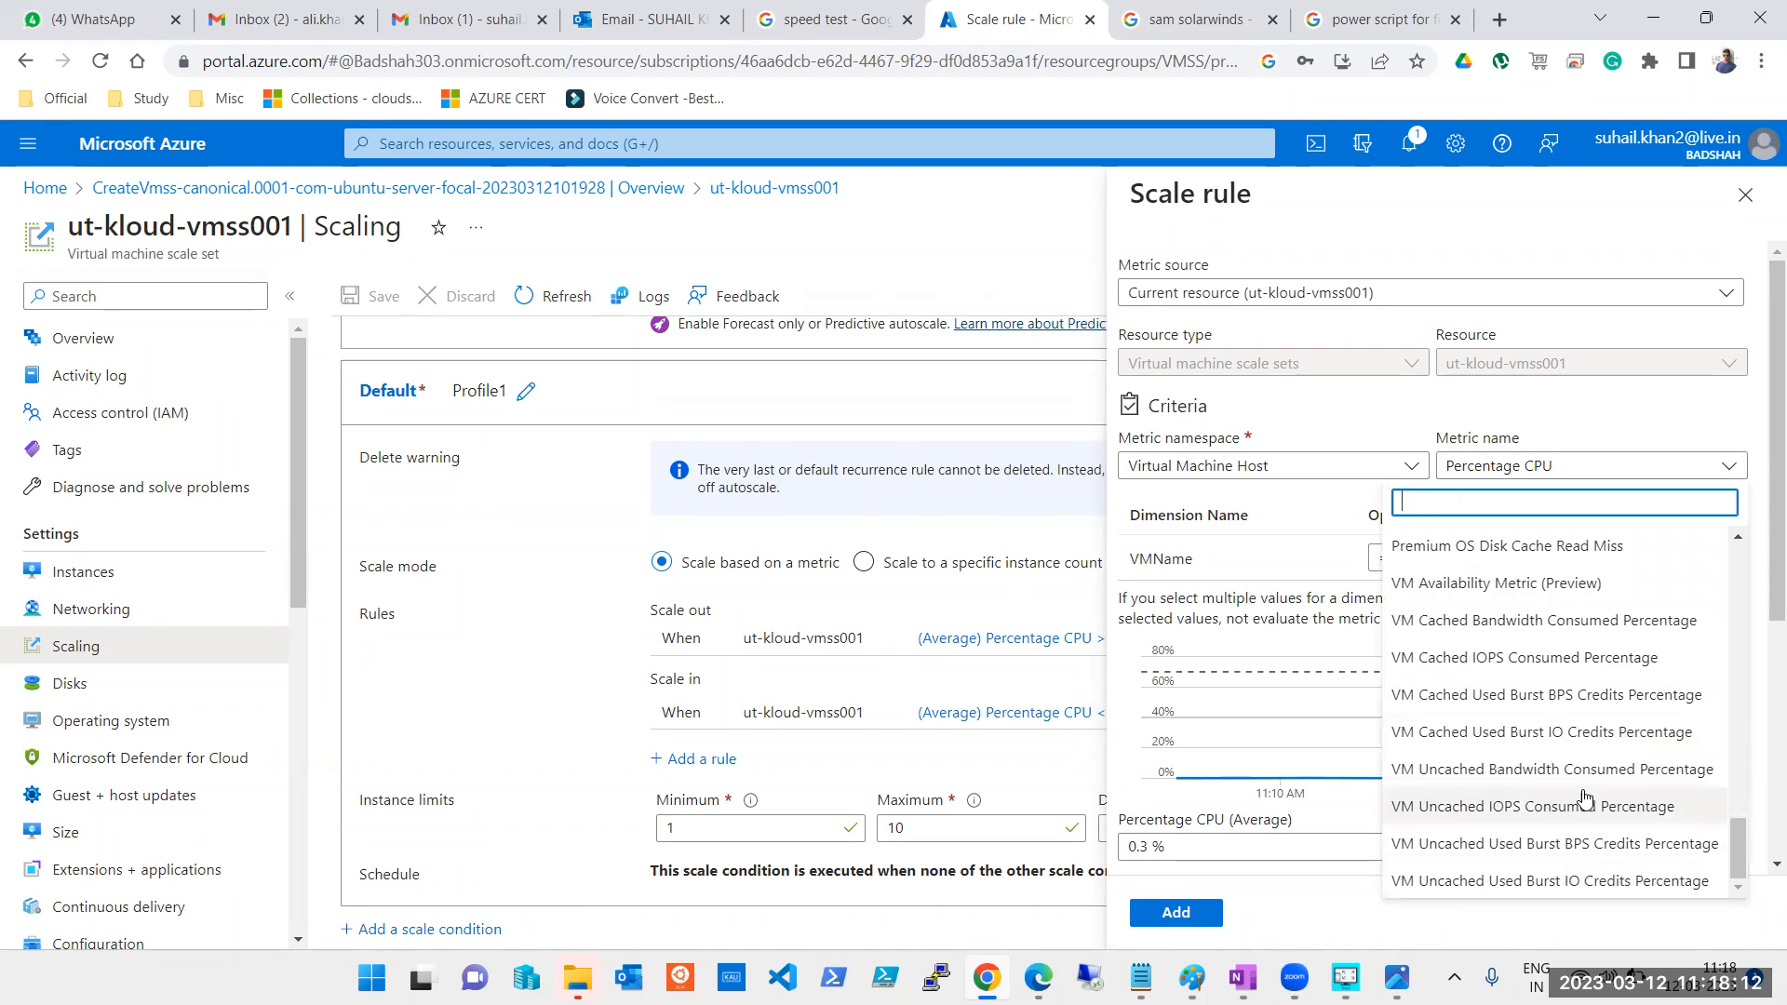
scroll(1585, 786, "up", 8)
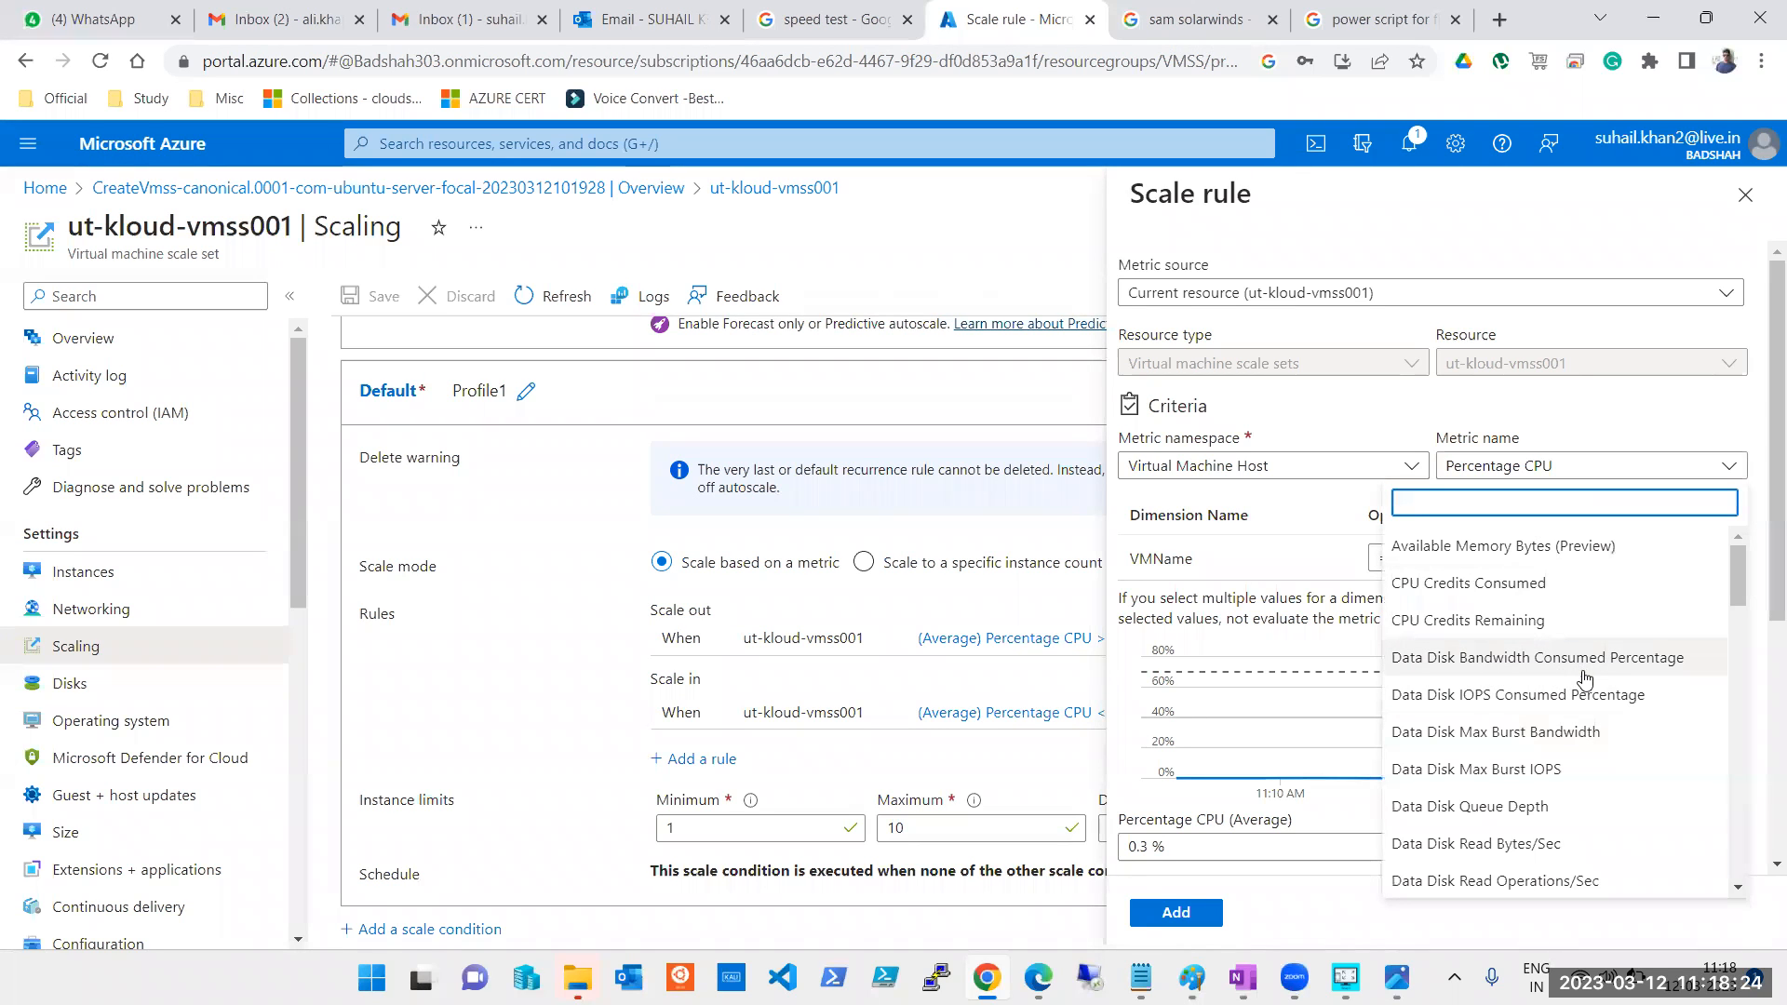
scroll(1585, 674, "down", 1)
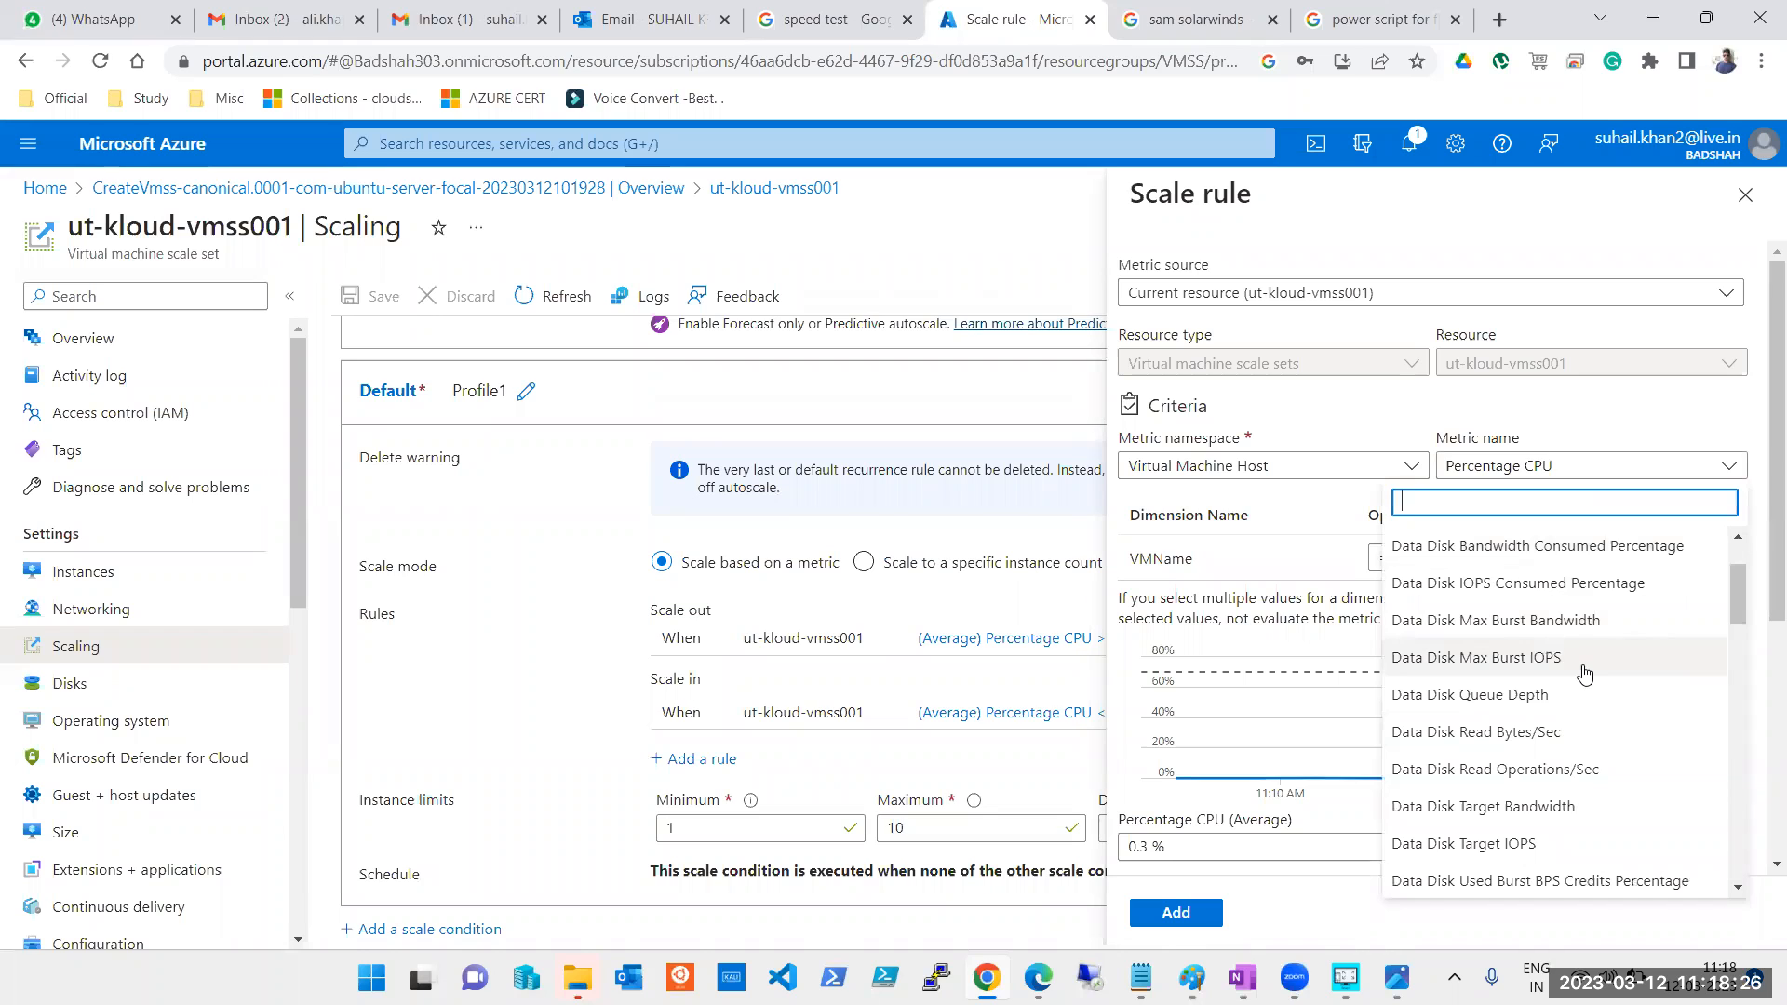
scroll(1576, 679, "down", 1)
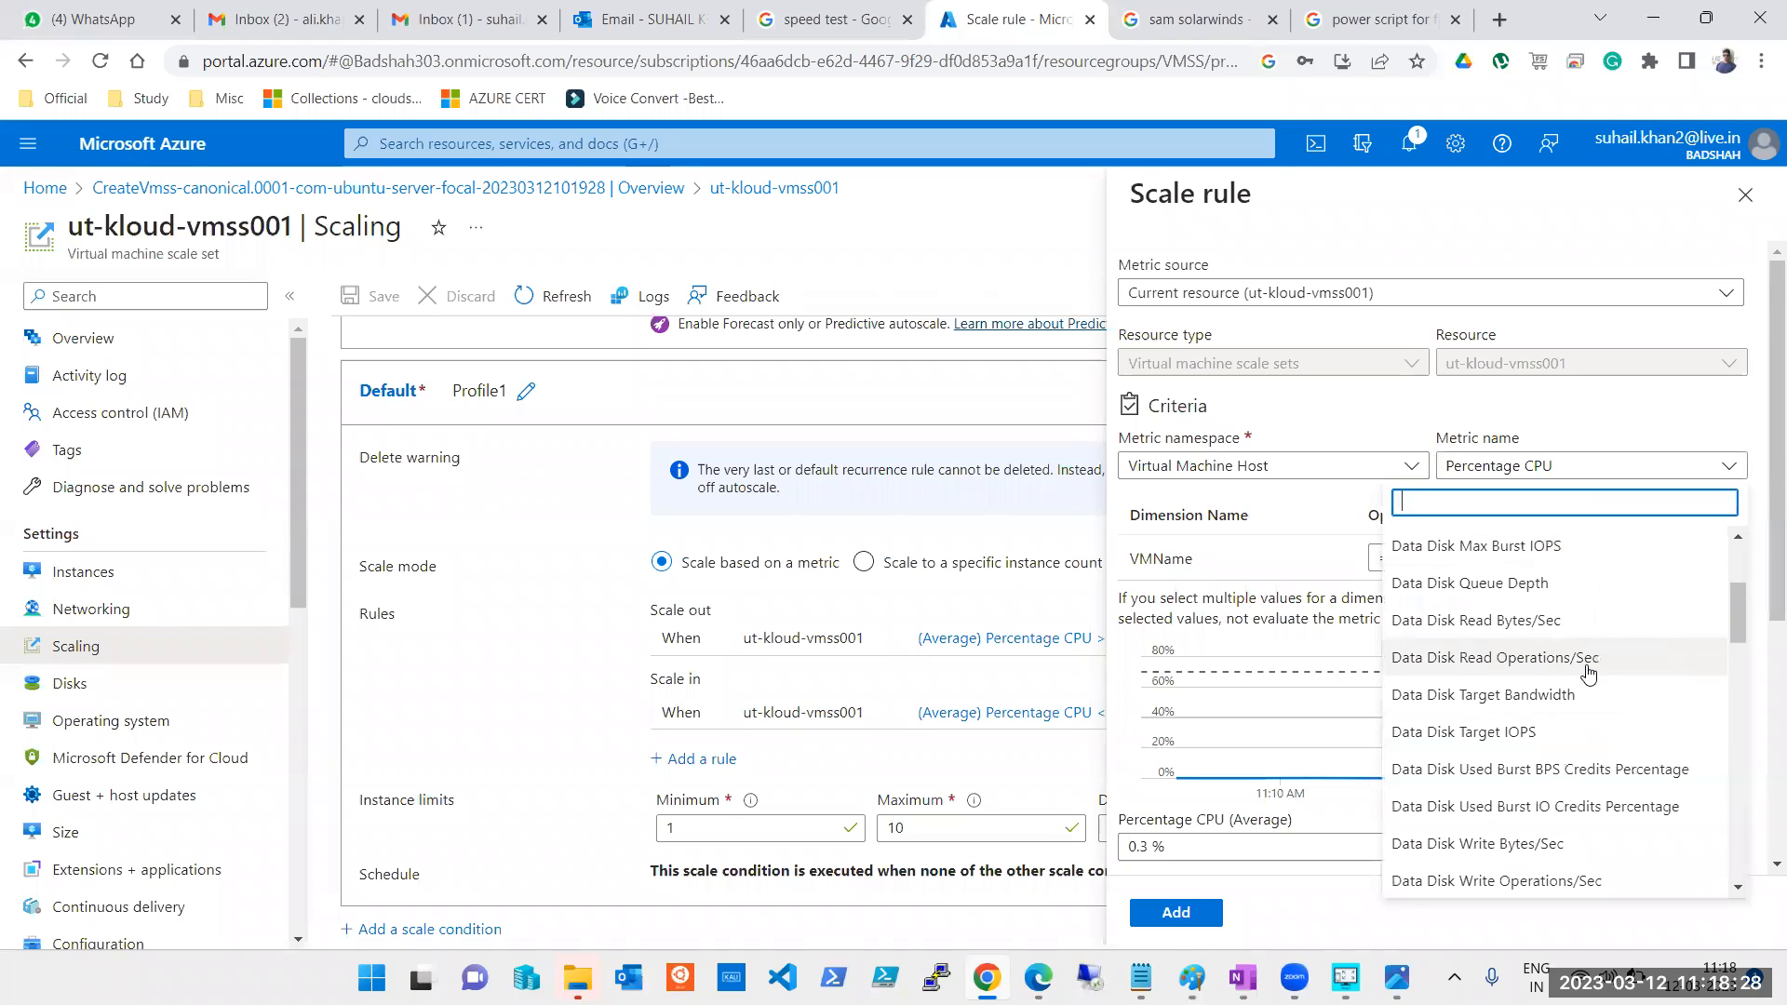
scroll(1578, 682, "down", 1)
scroll(1576, 680, "down", 1)
scroll(1573, 689, "down", 1)
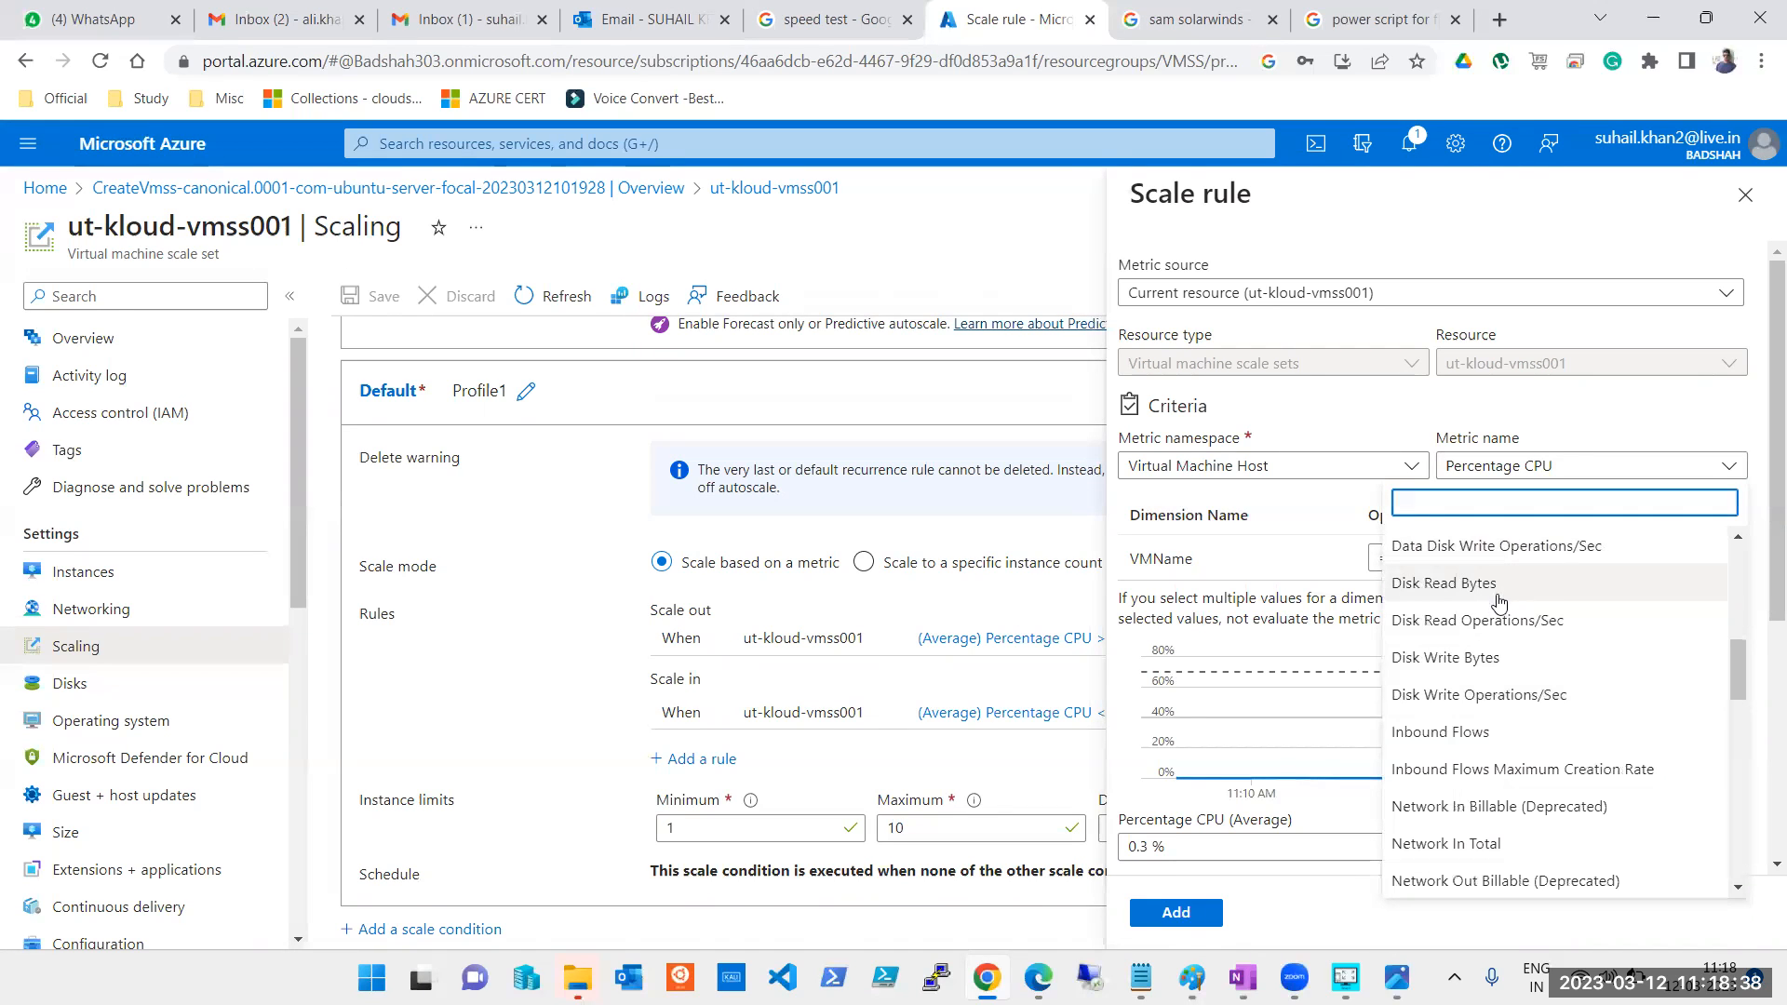
scroll(1492, 642, "down", 1)
scroll(1492, 649, "down", 1)
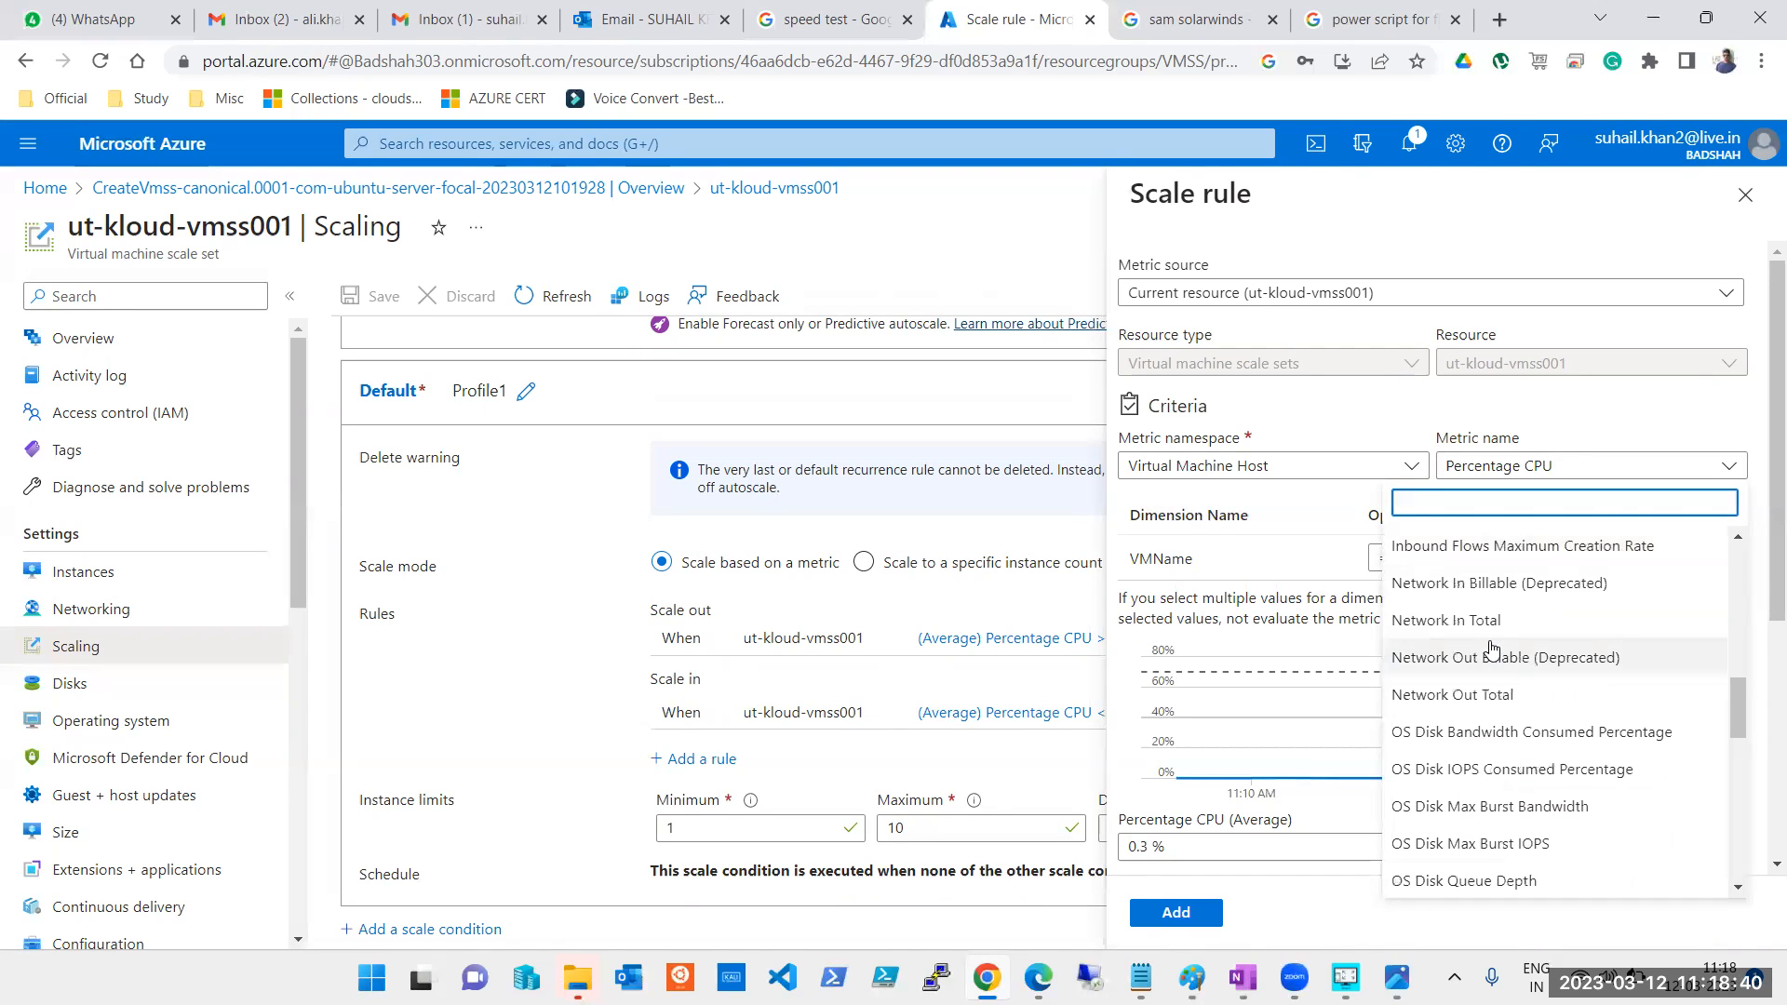
scroll(1492, 644, "down", 2)
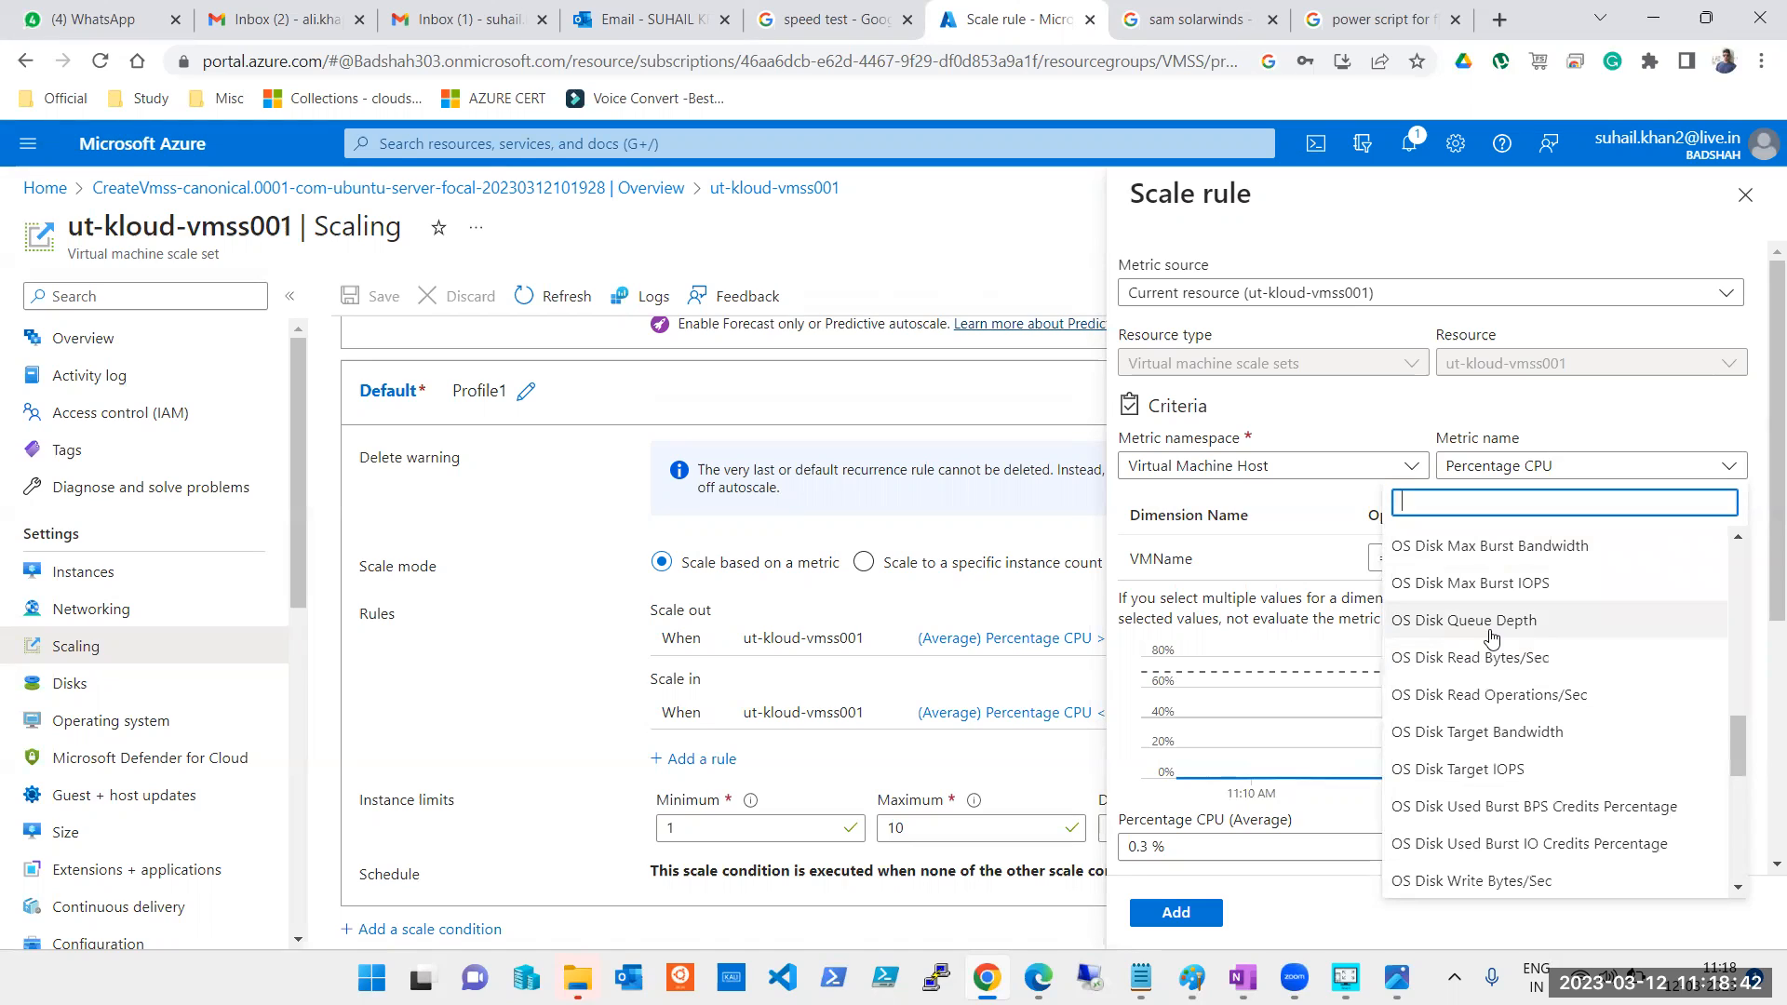
scroll(1492, 639, "down", 3)
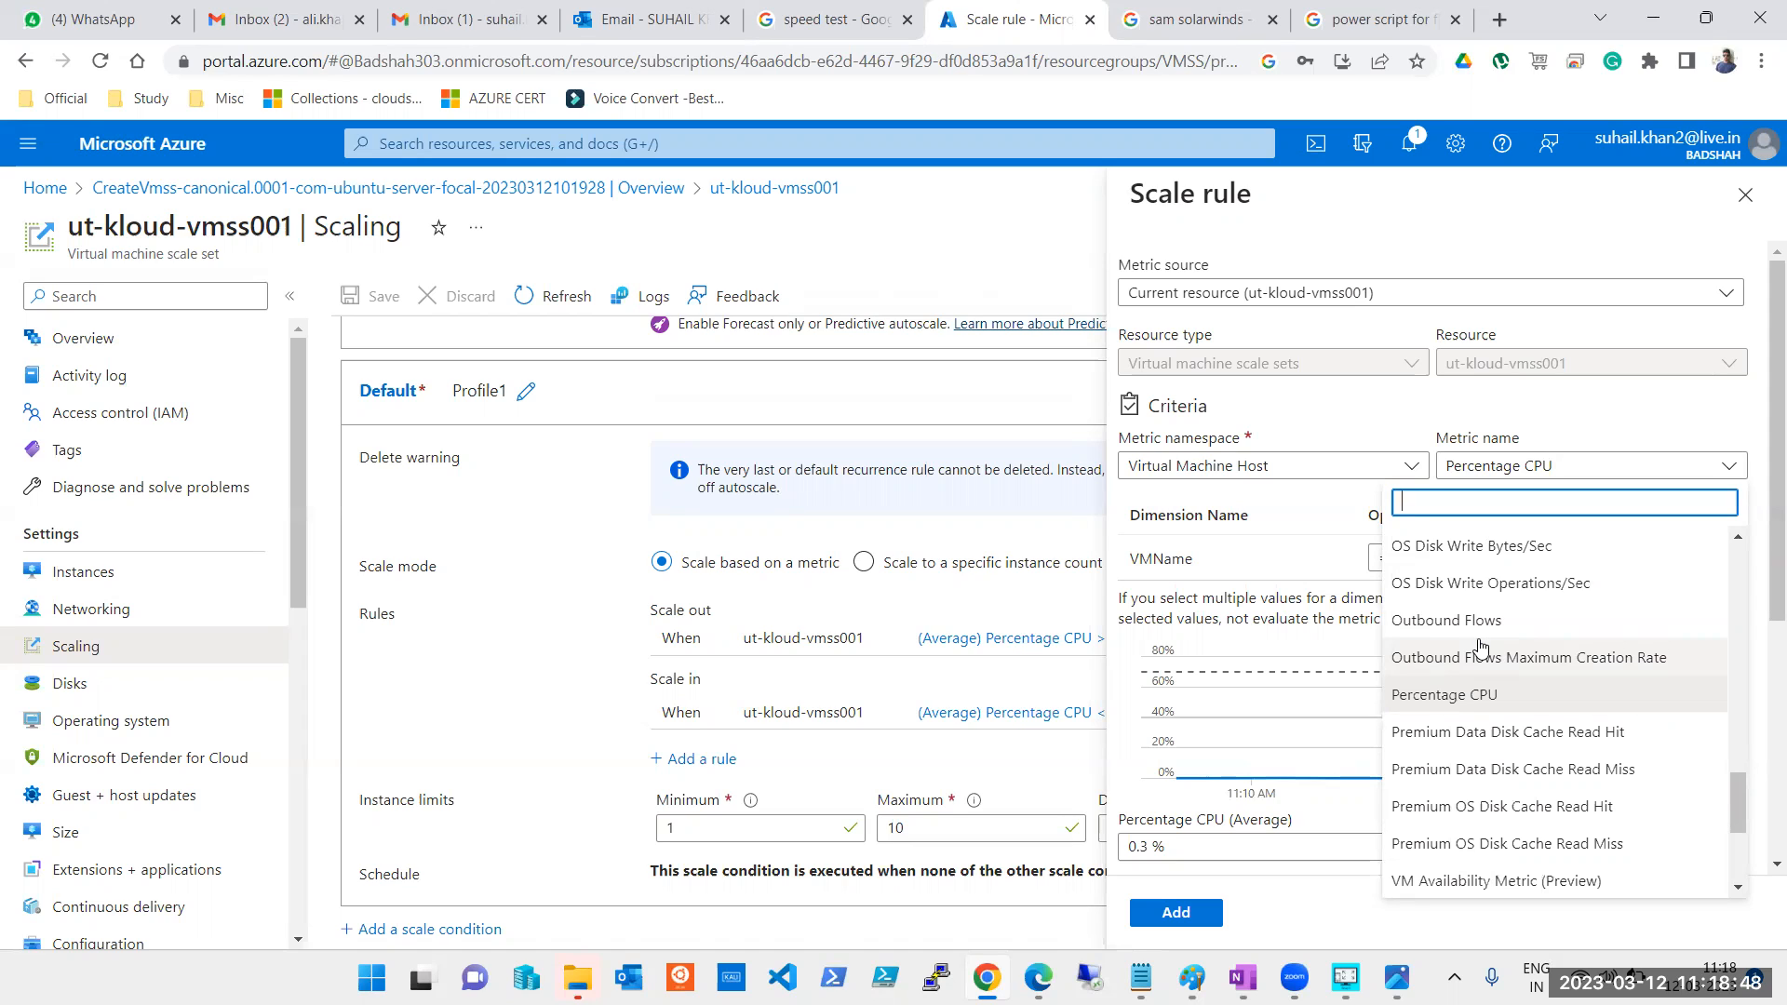
scroll(1488, 638, "down", 1)
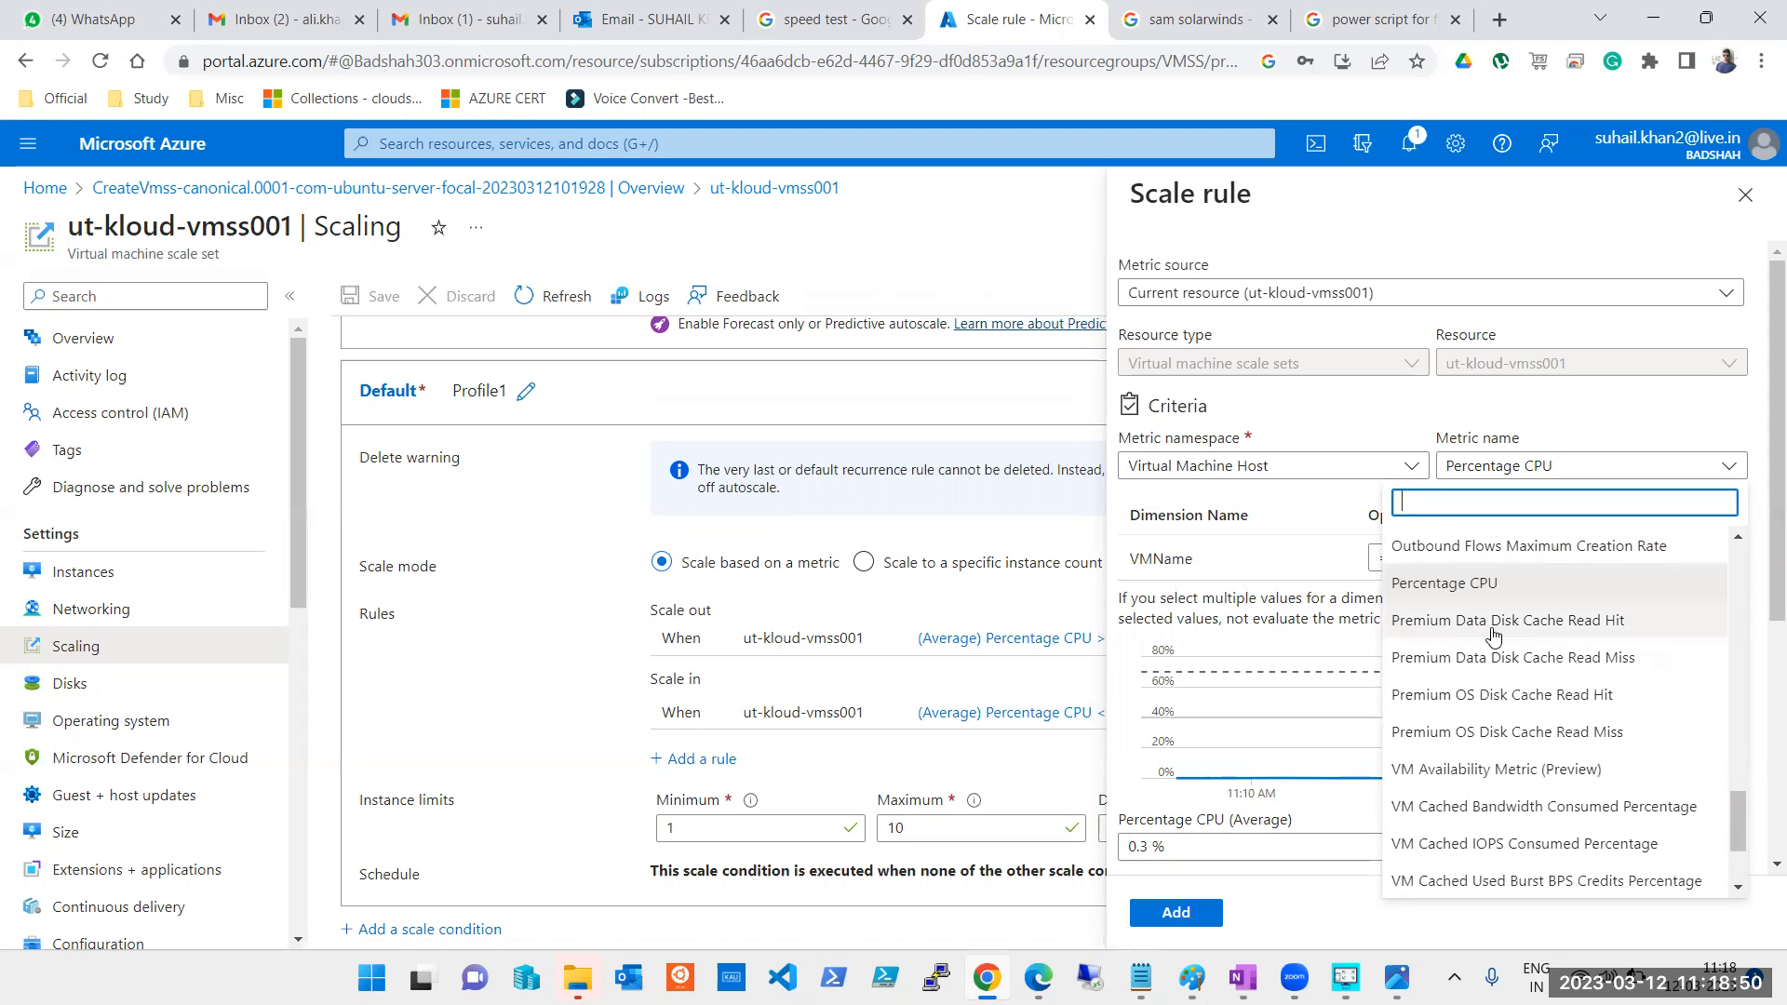
scroll(1611, 662, "down", 2)
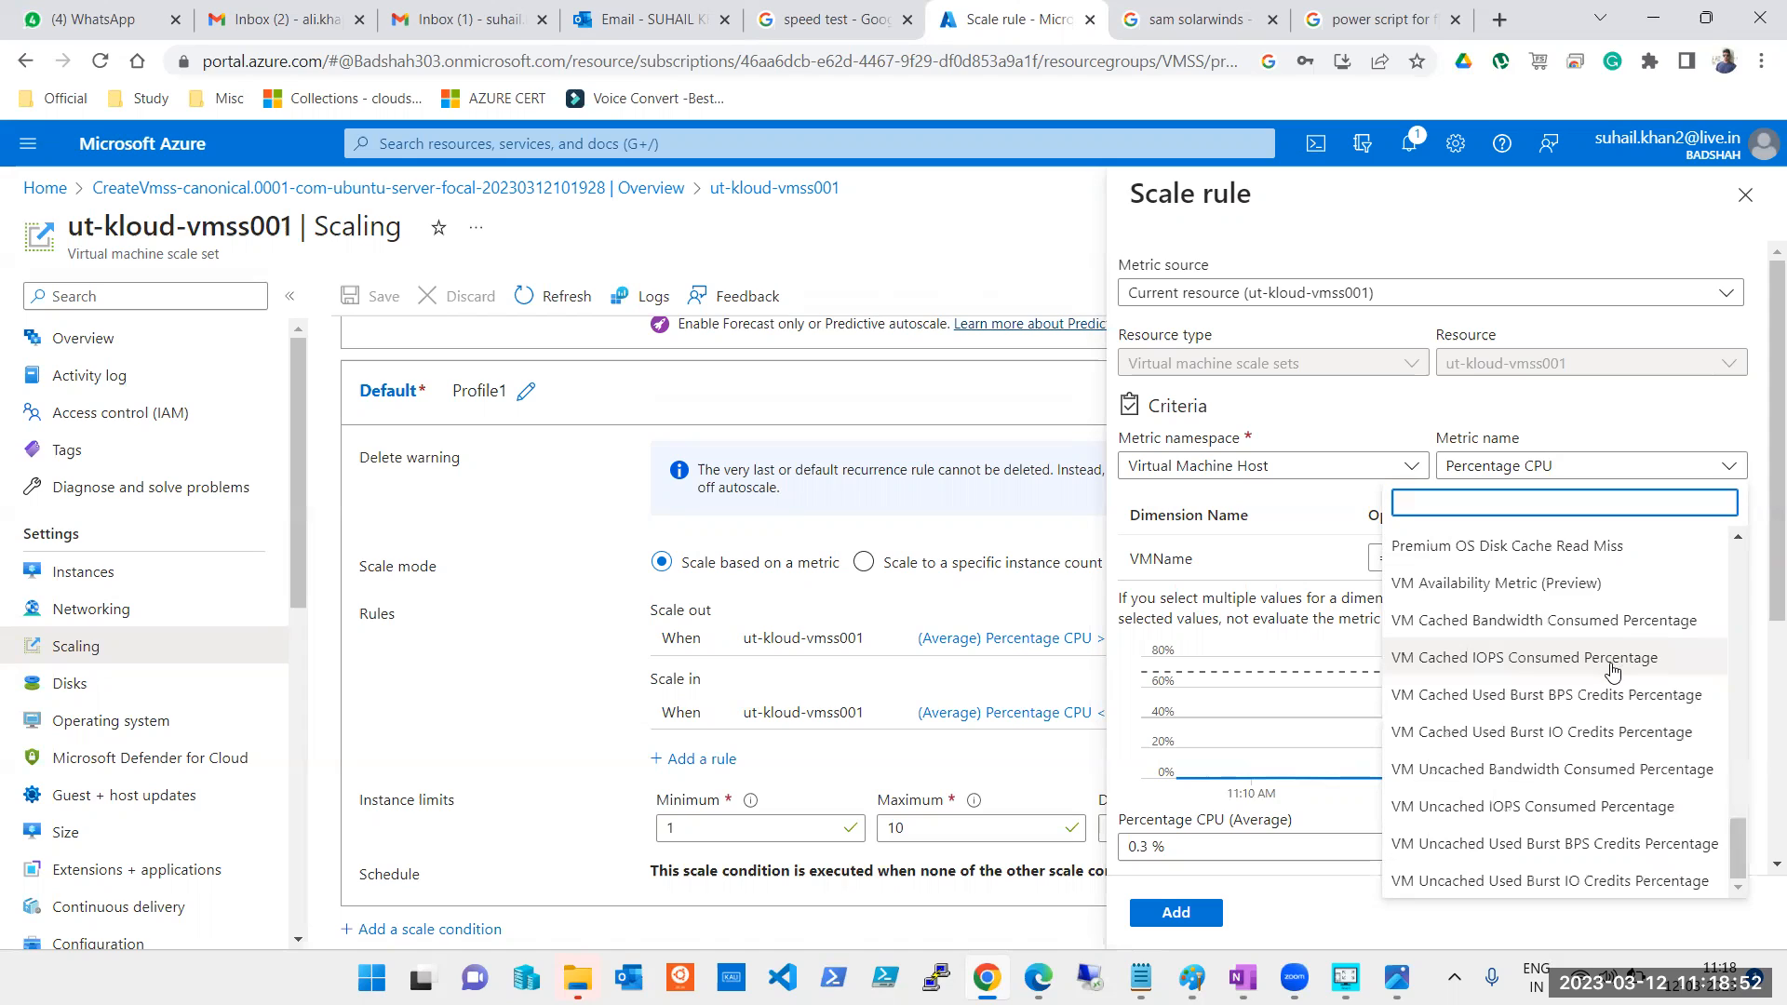
scroll(1624, 668, "up", 5)
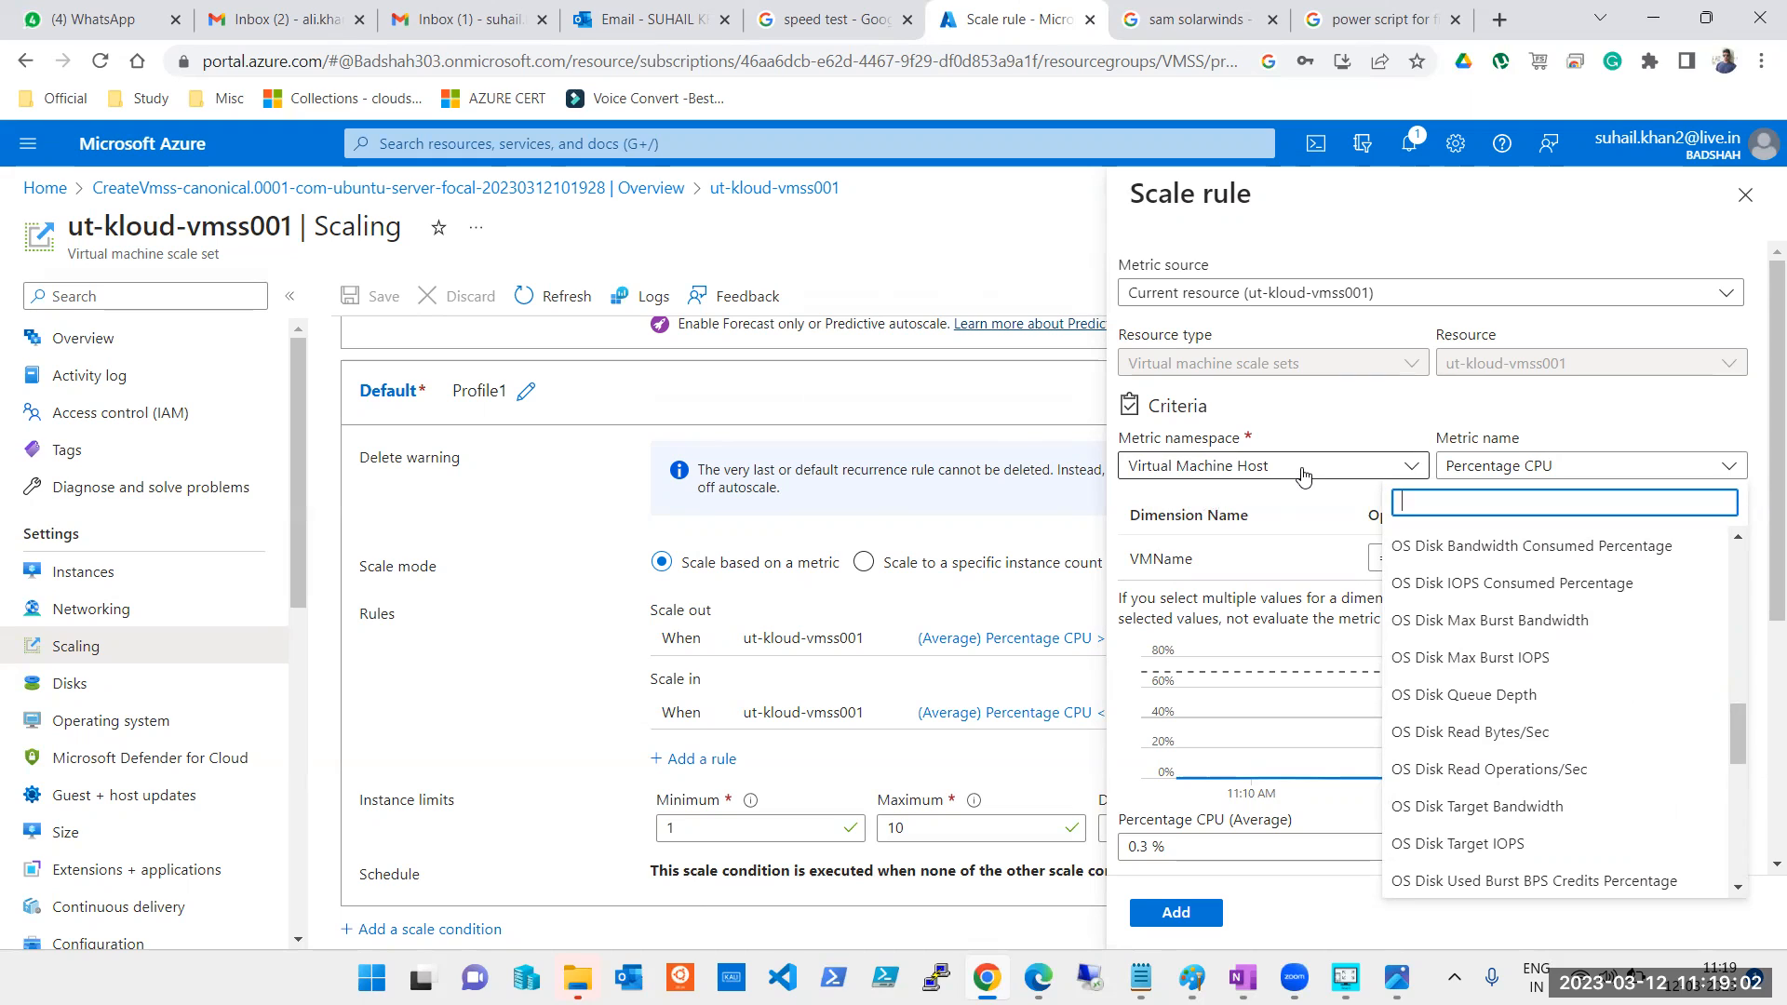
scroll(1445, 552, "up", 10)
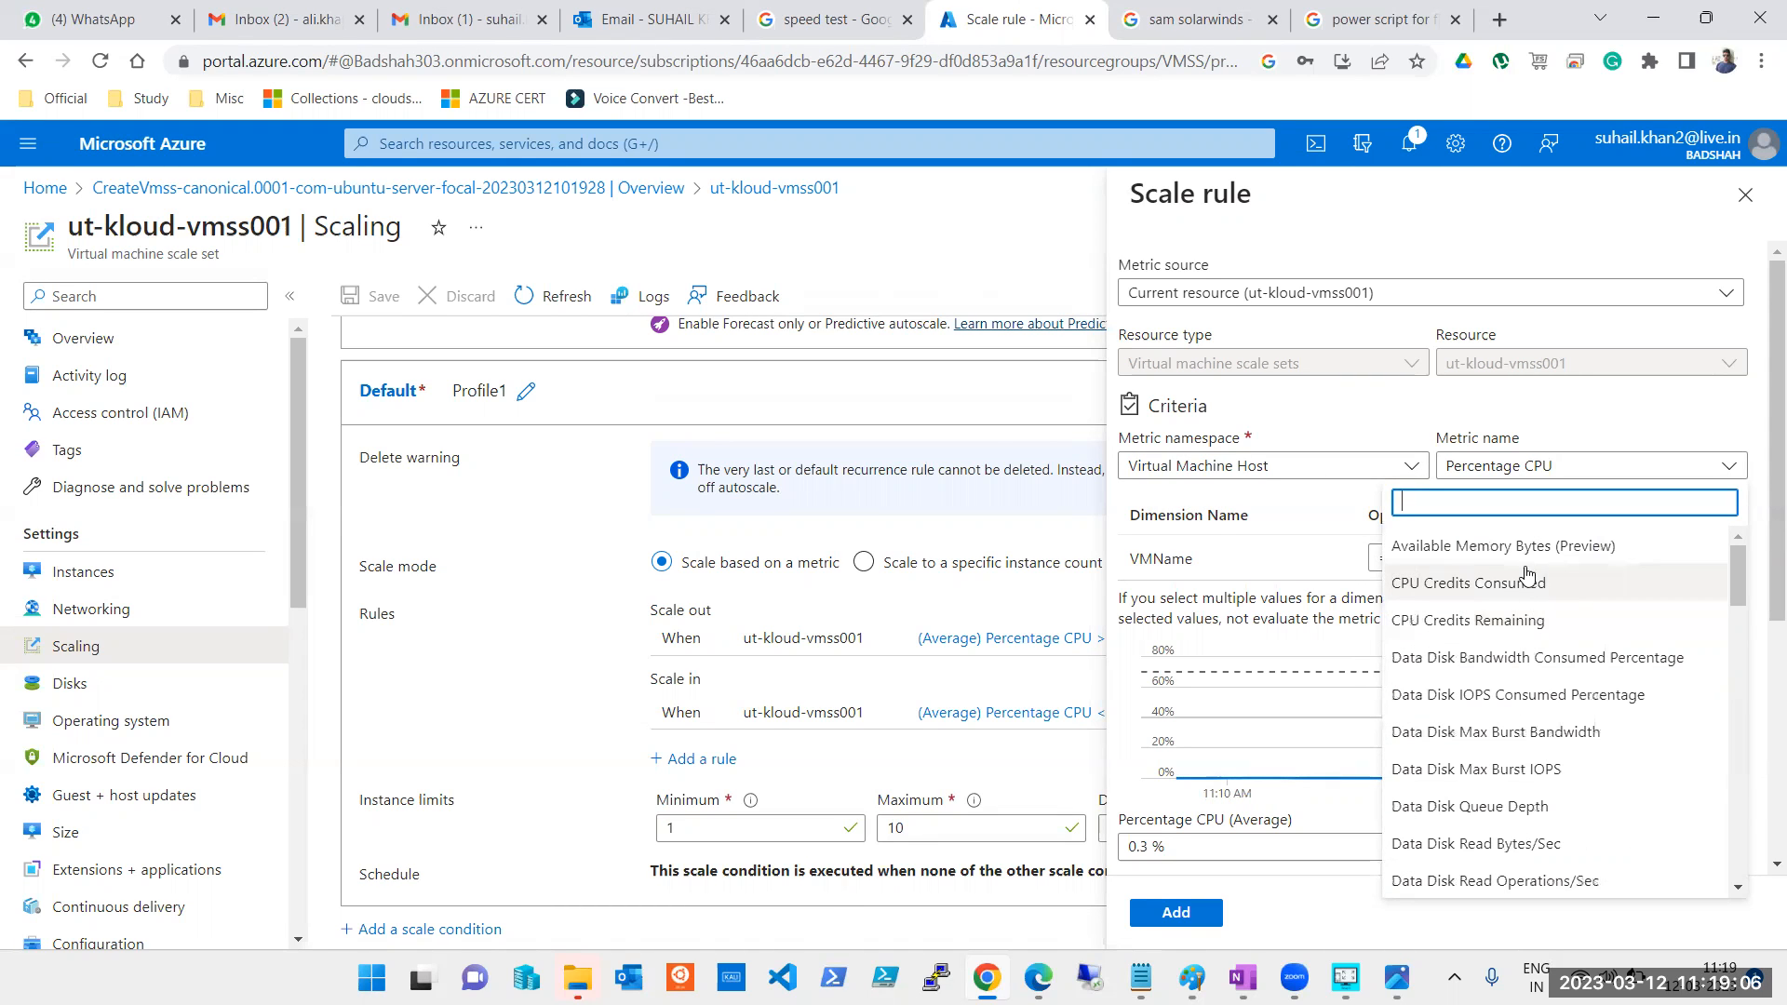
Add a scale-out rule based on Available Memory Bytes (Preview), keeping the threshold of 70, 10-minute duration and count increase of 1
left_click(1499, 547)
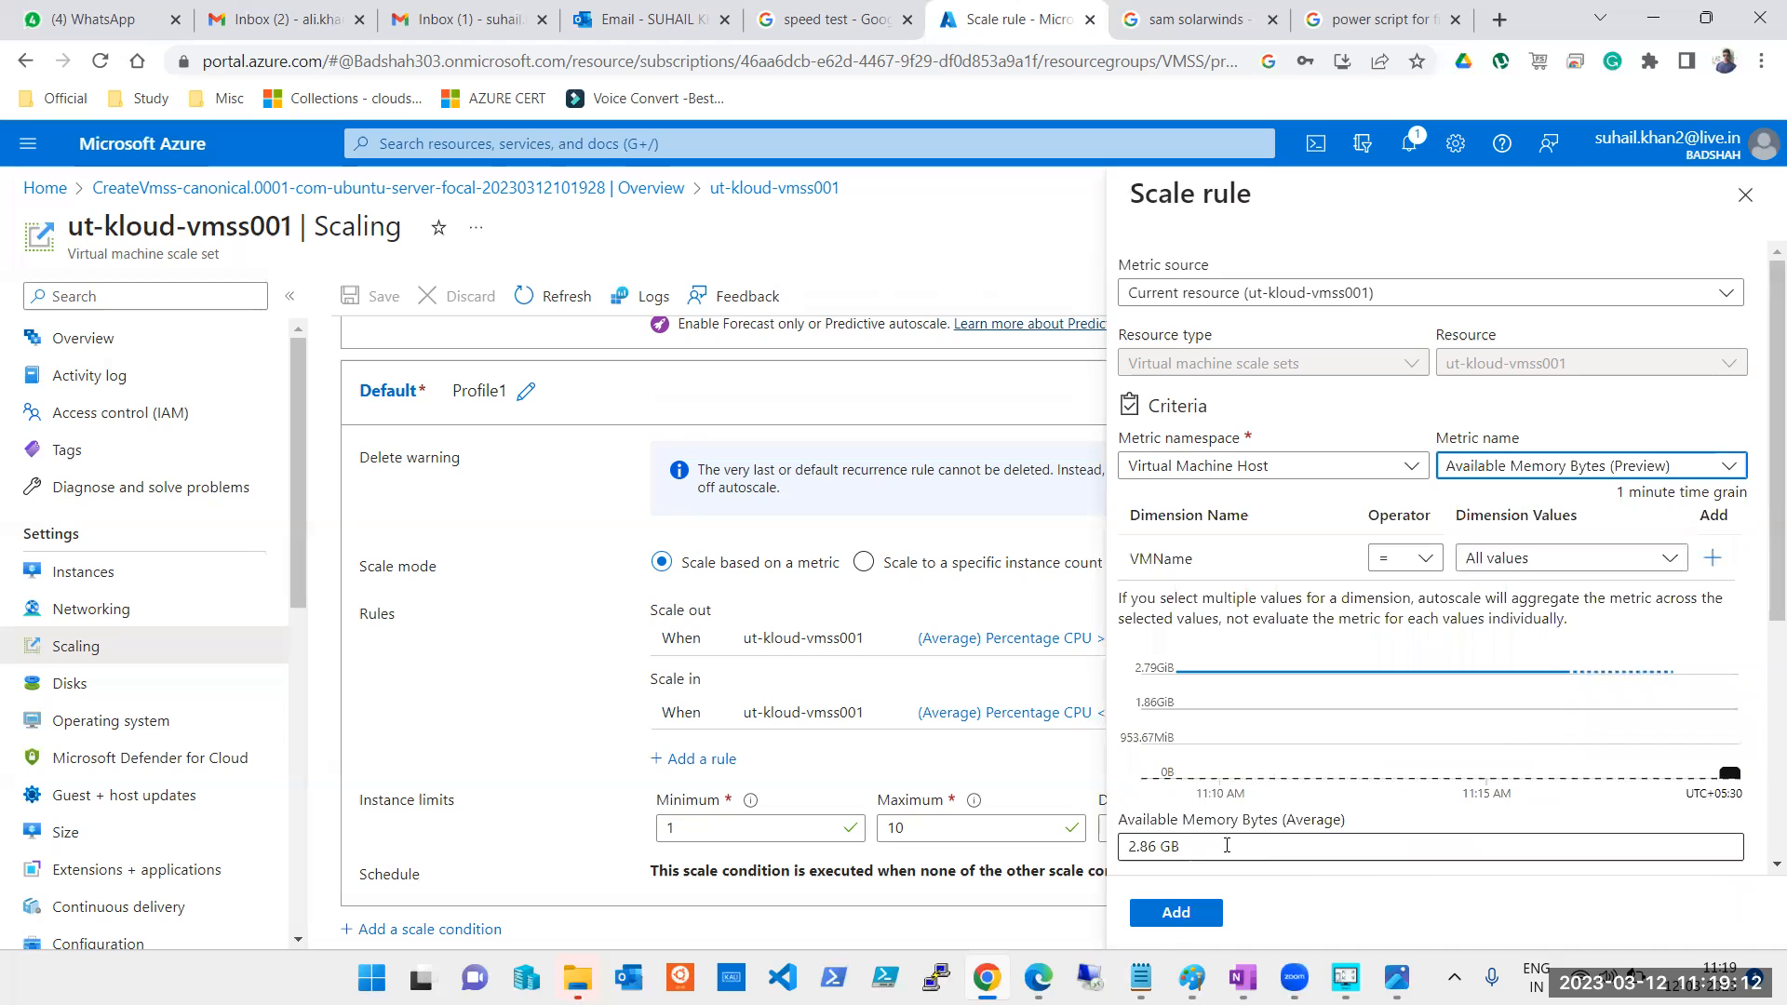
scroll(1210, 745, "down", 3)
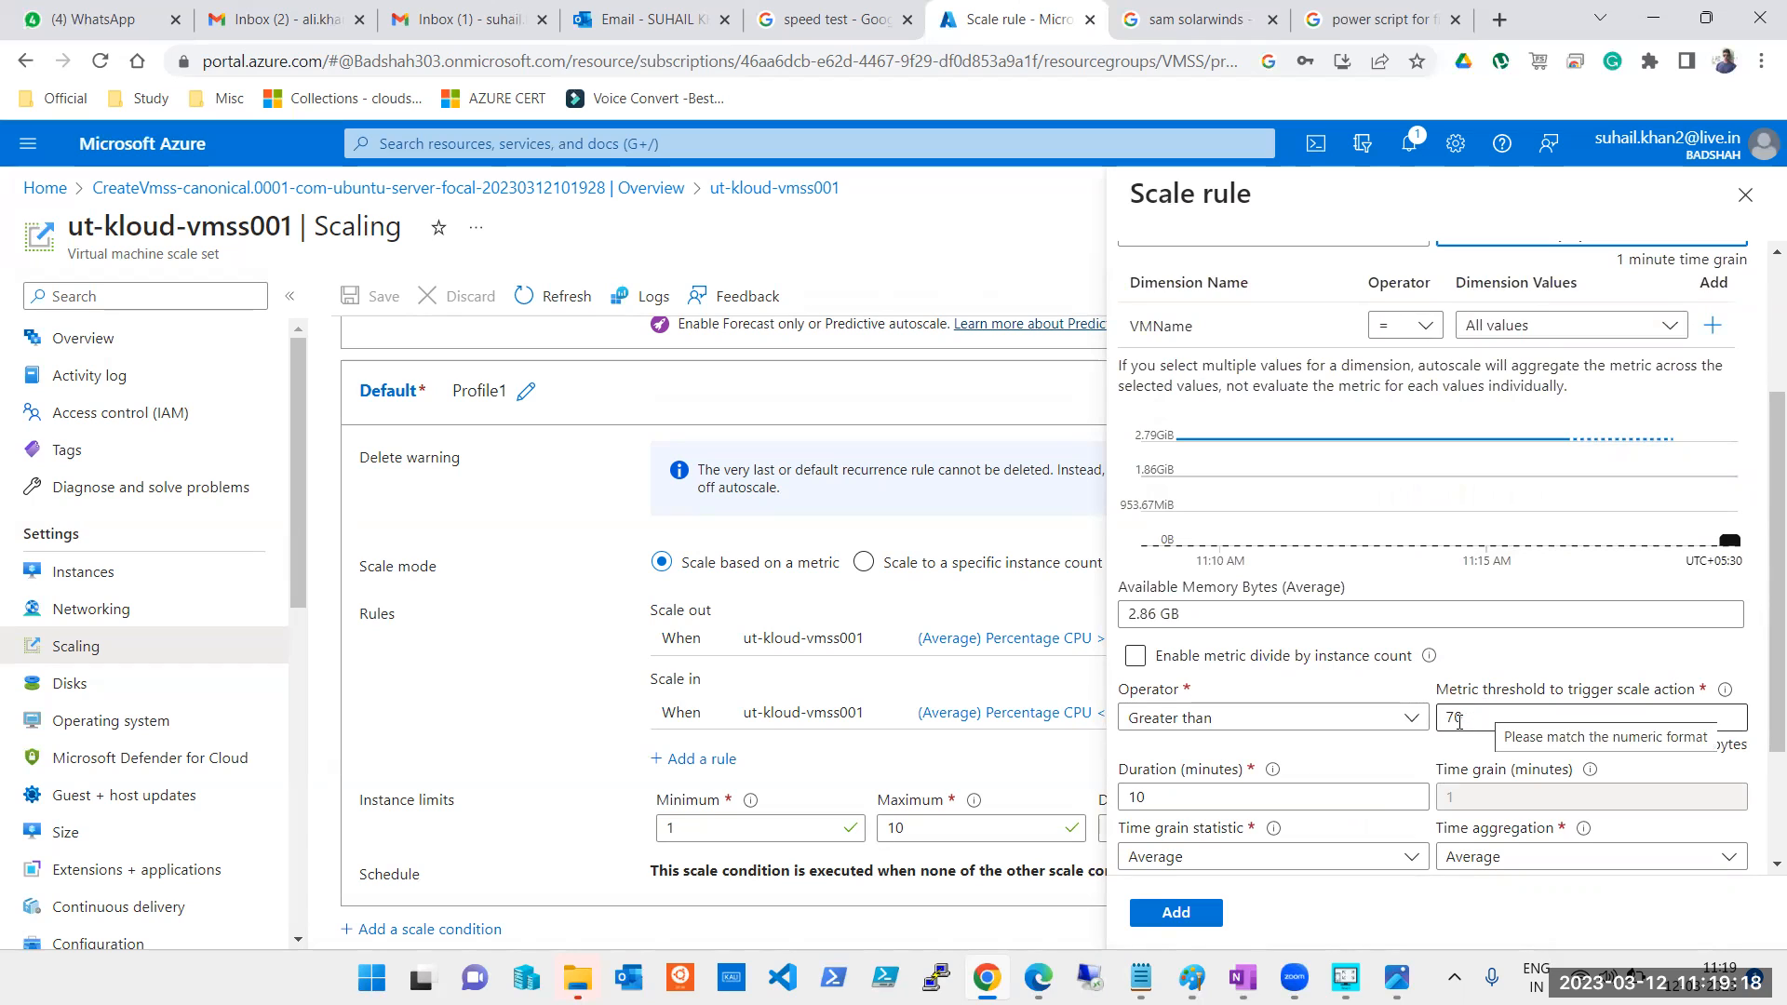
scroll(1459, 721, "down", 1)
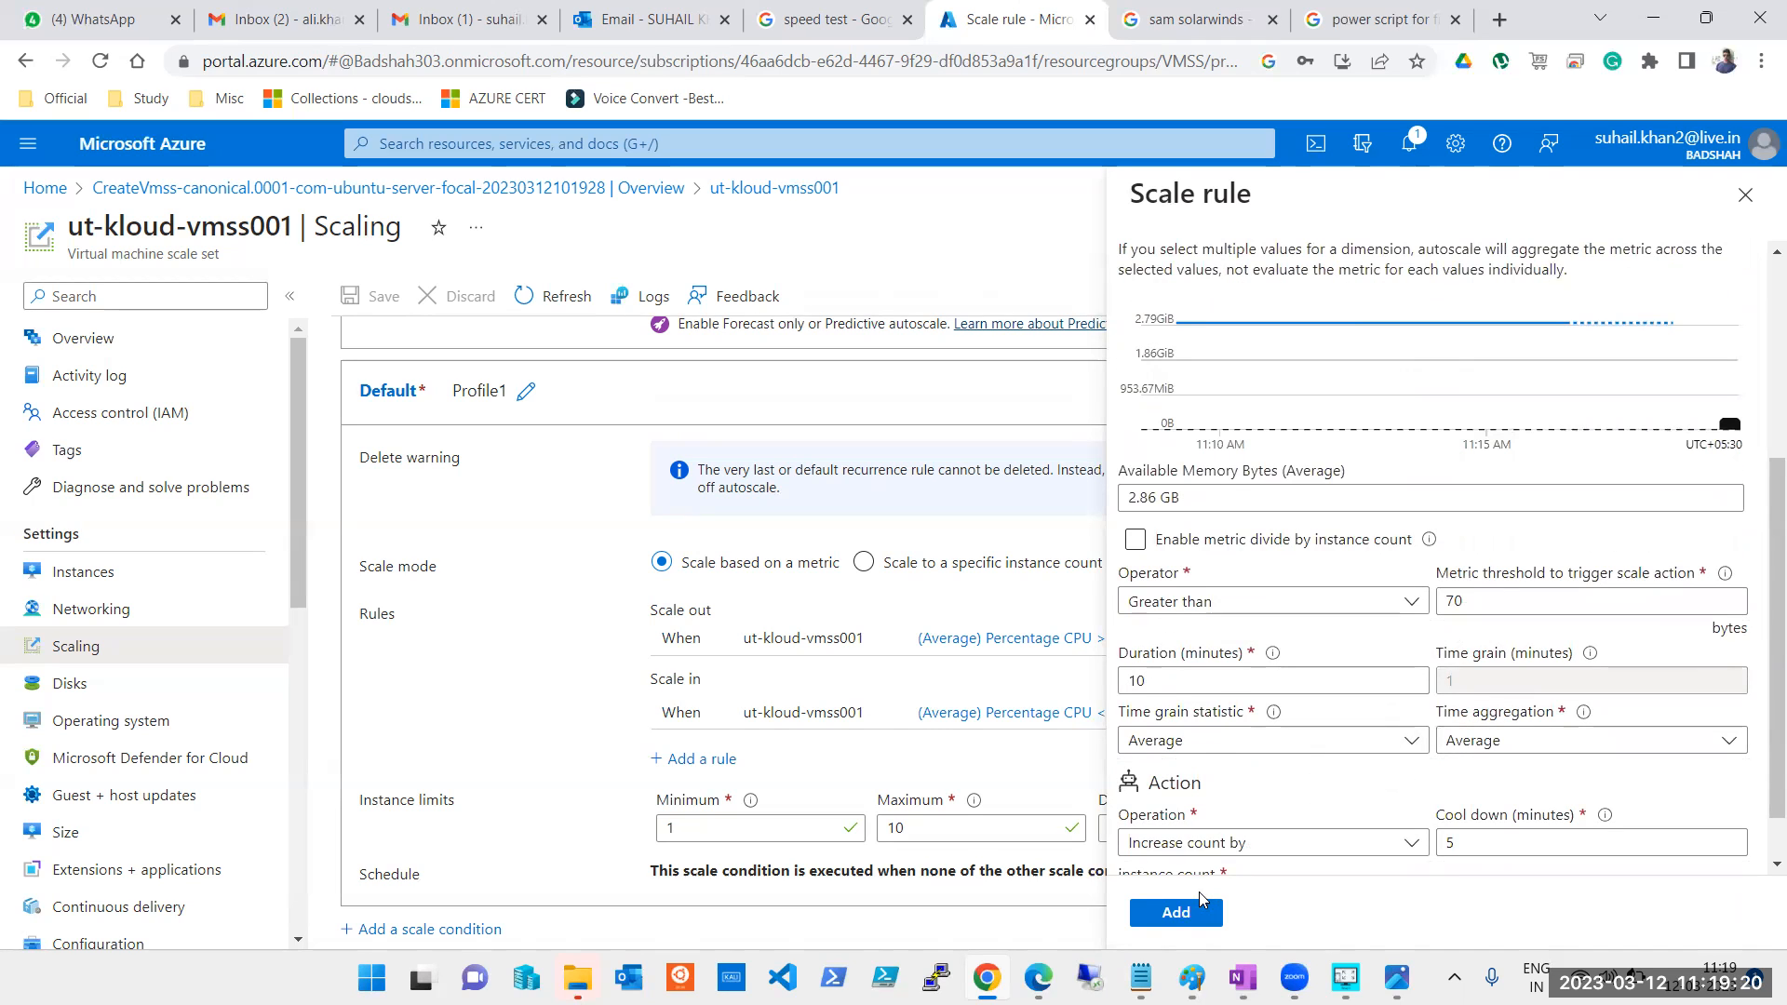
scroll(1173, 838, "down", 1)
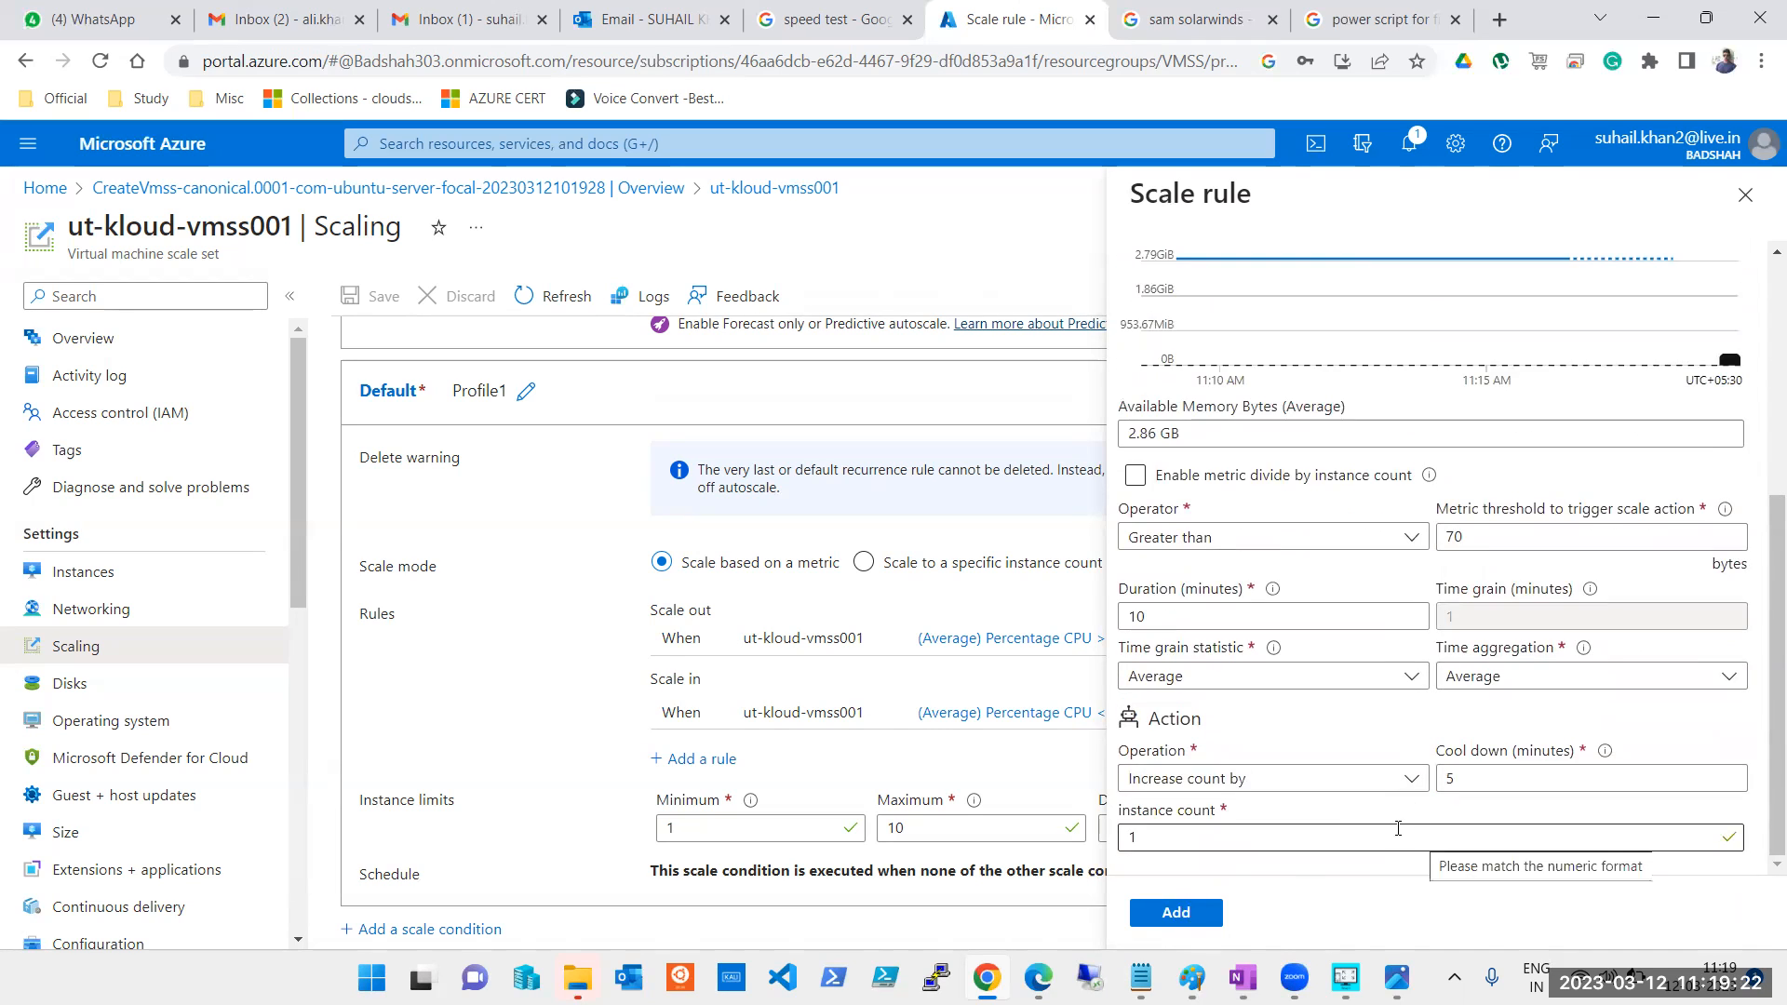
left_click(1191, 921)
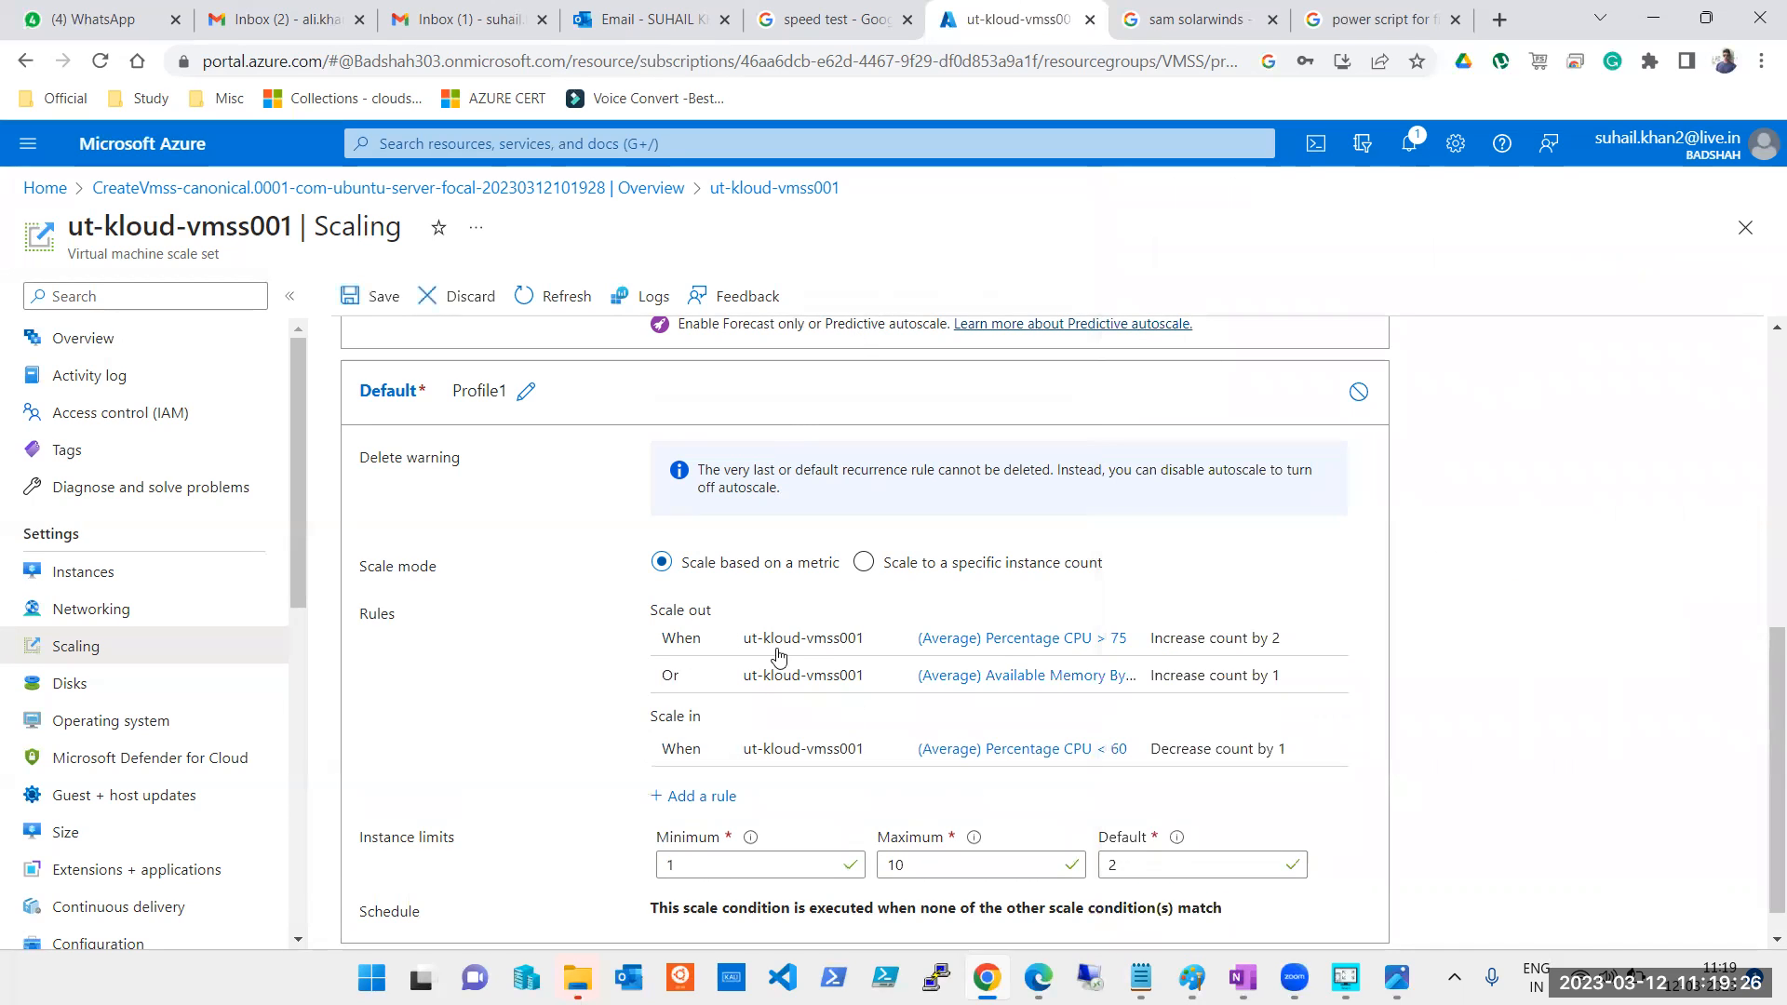